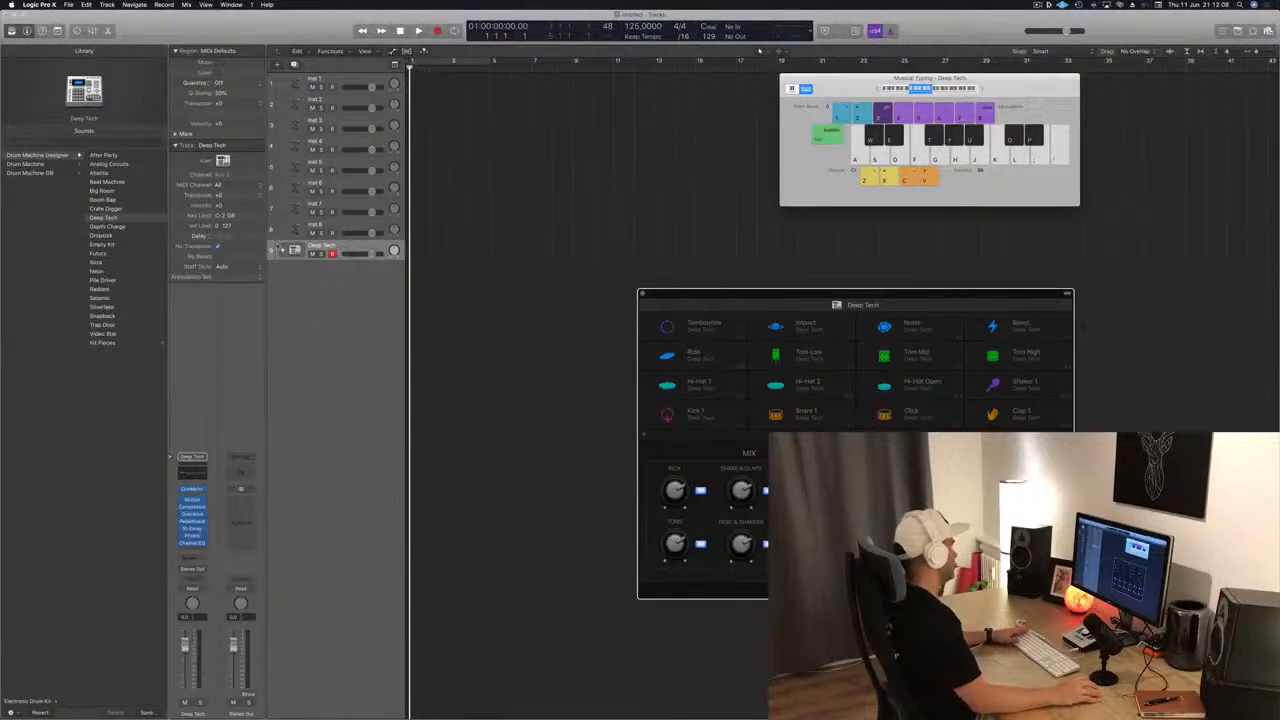
Expand the Deep Tech drum kit track and record a one-bar kick pattern on it using Musical Typing.
left_click(282, 250)
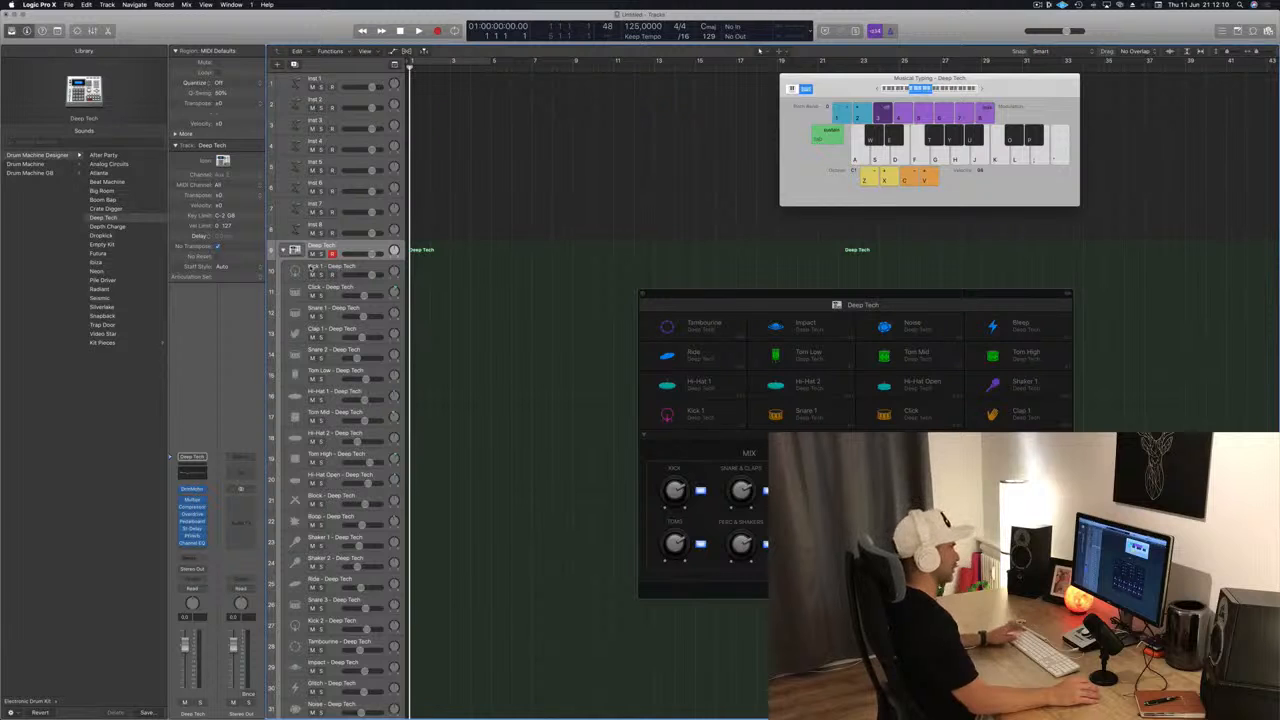
key("a")
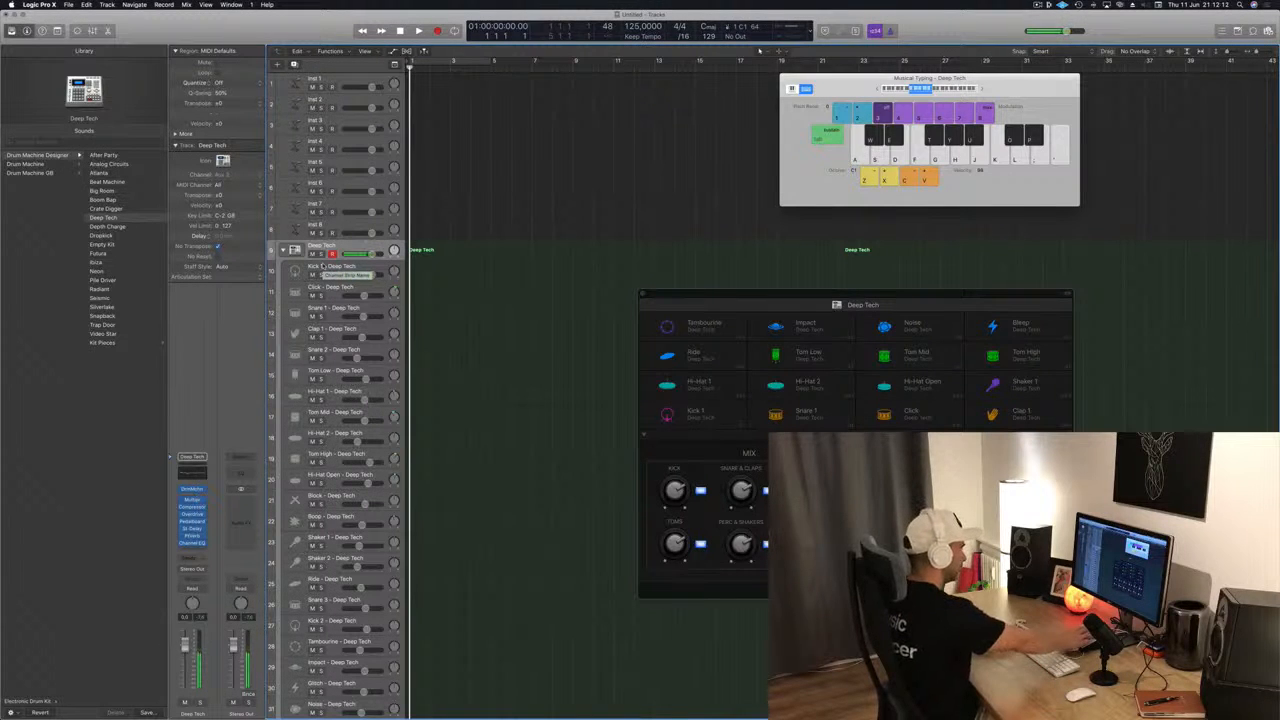
key("r")
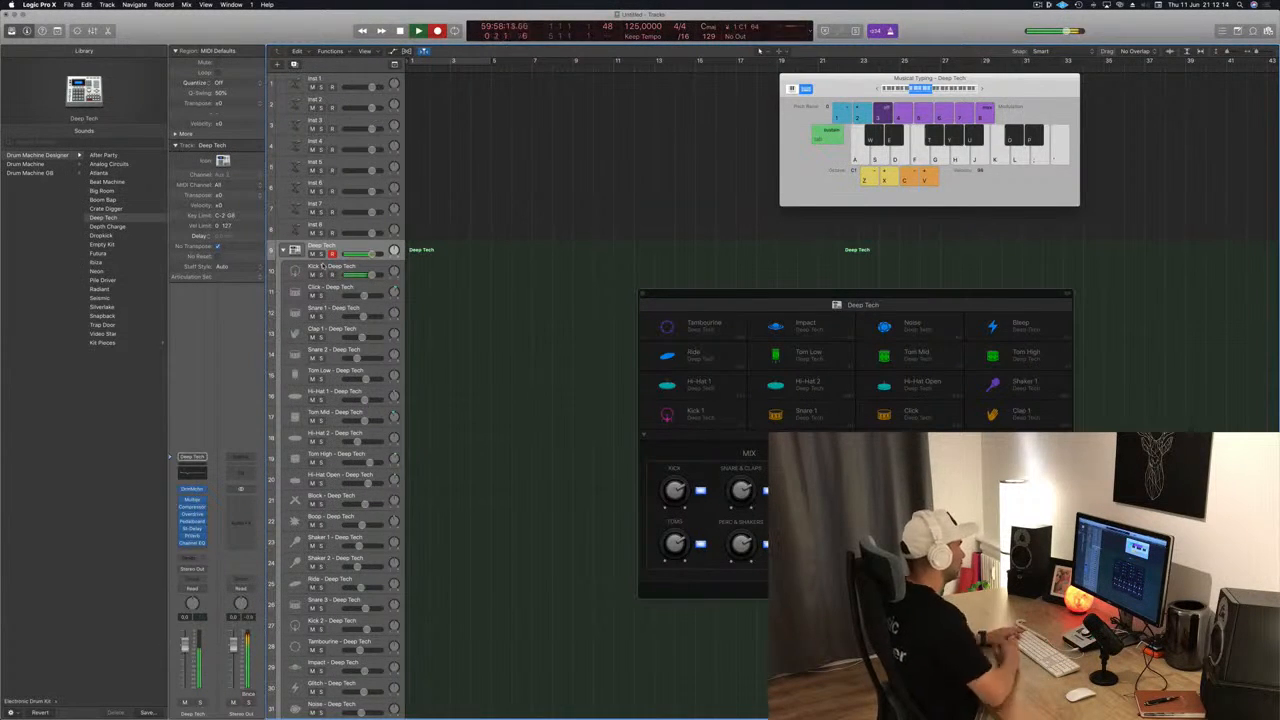
key("a")
key("a")
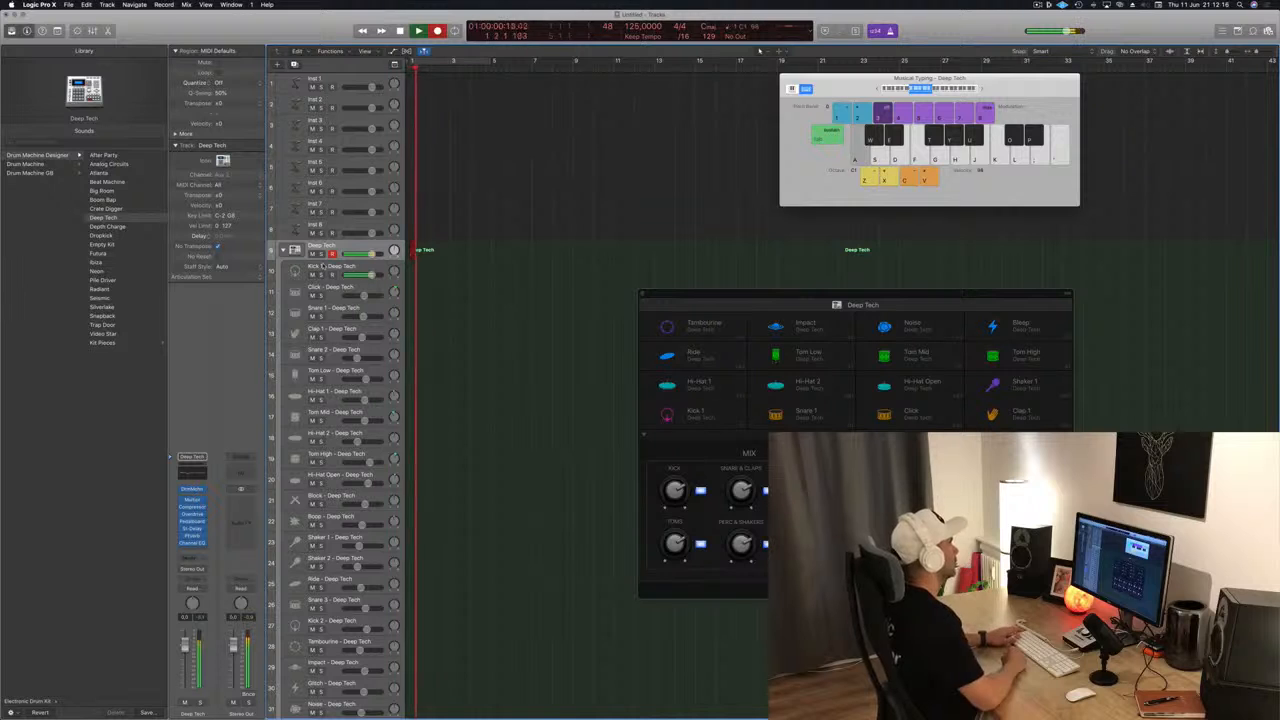
key("space")
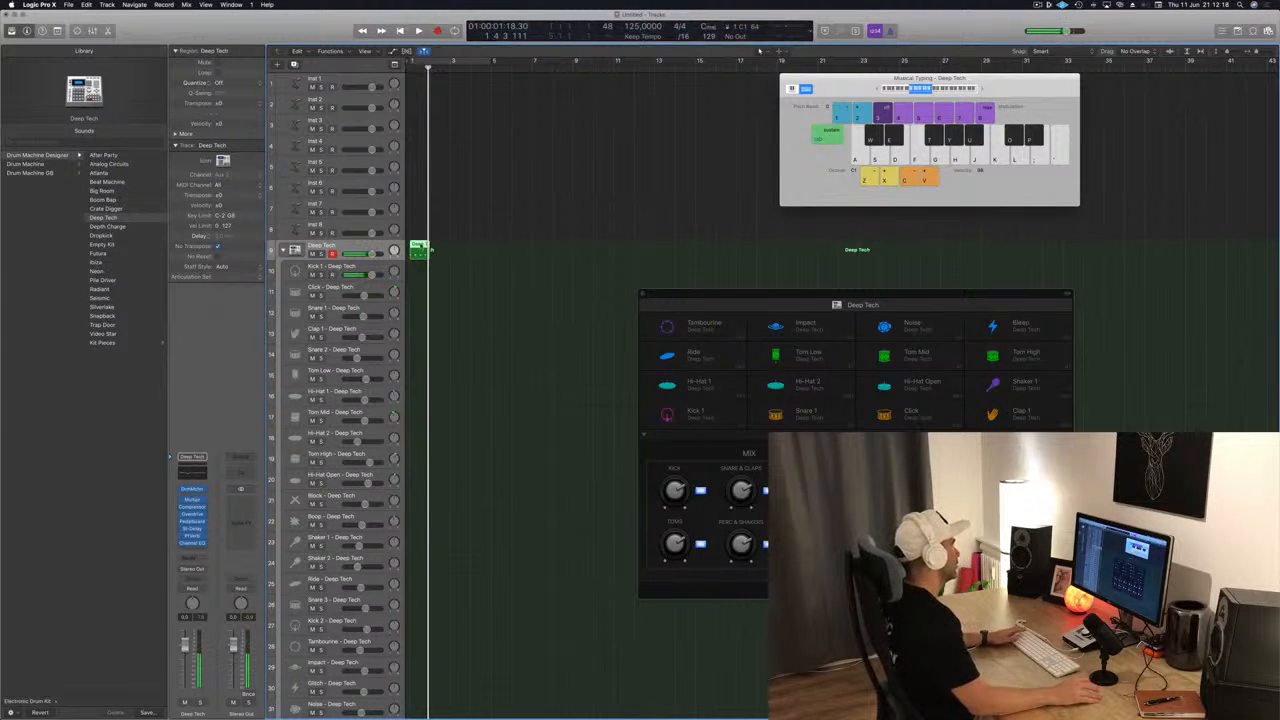
Open the recorded kick region's notes for editing and quantize all of them to 1/16 notes.
double_click(420, 250)
scroll(489, 675, "left", 2)
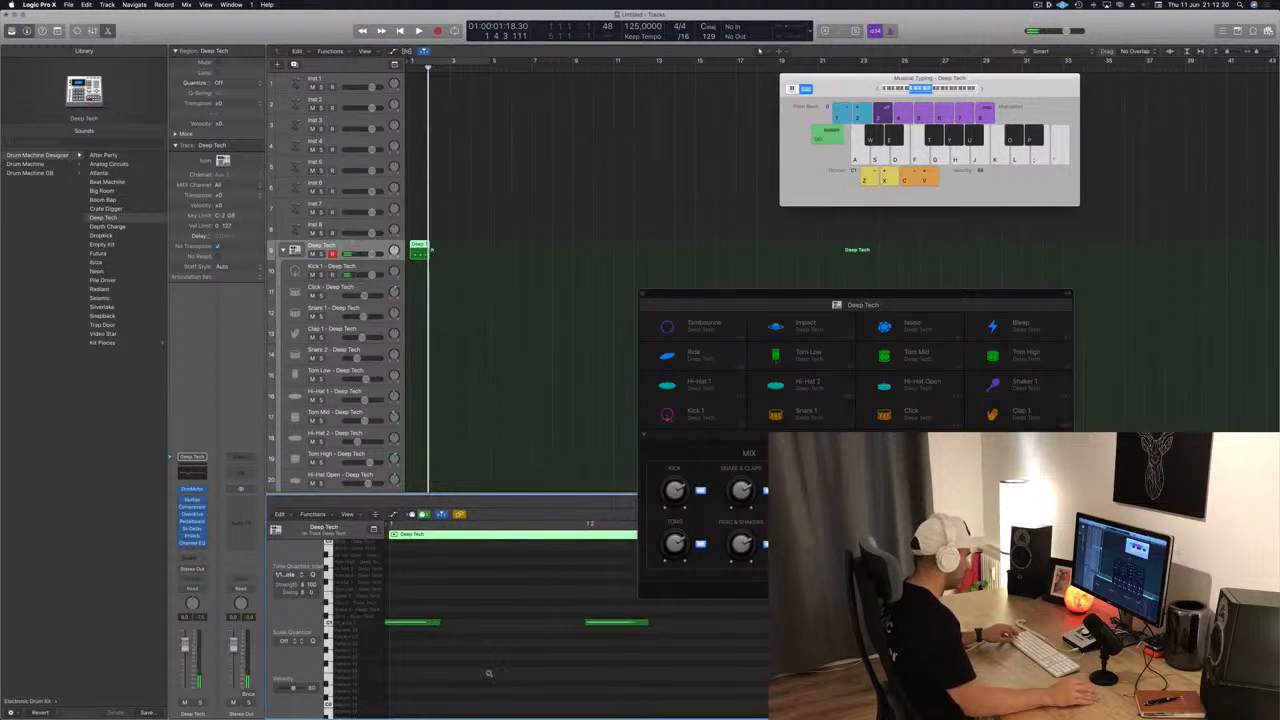
key("super+a")
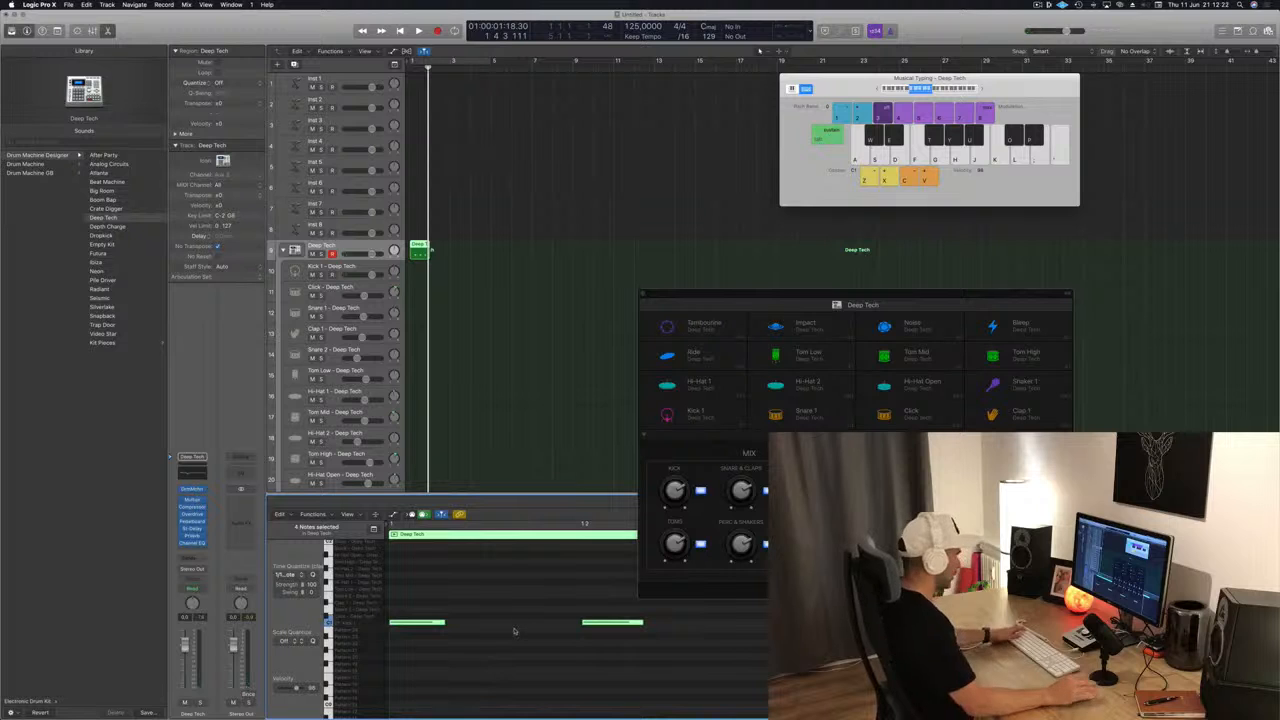
key("space")
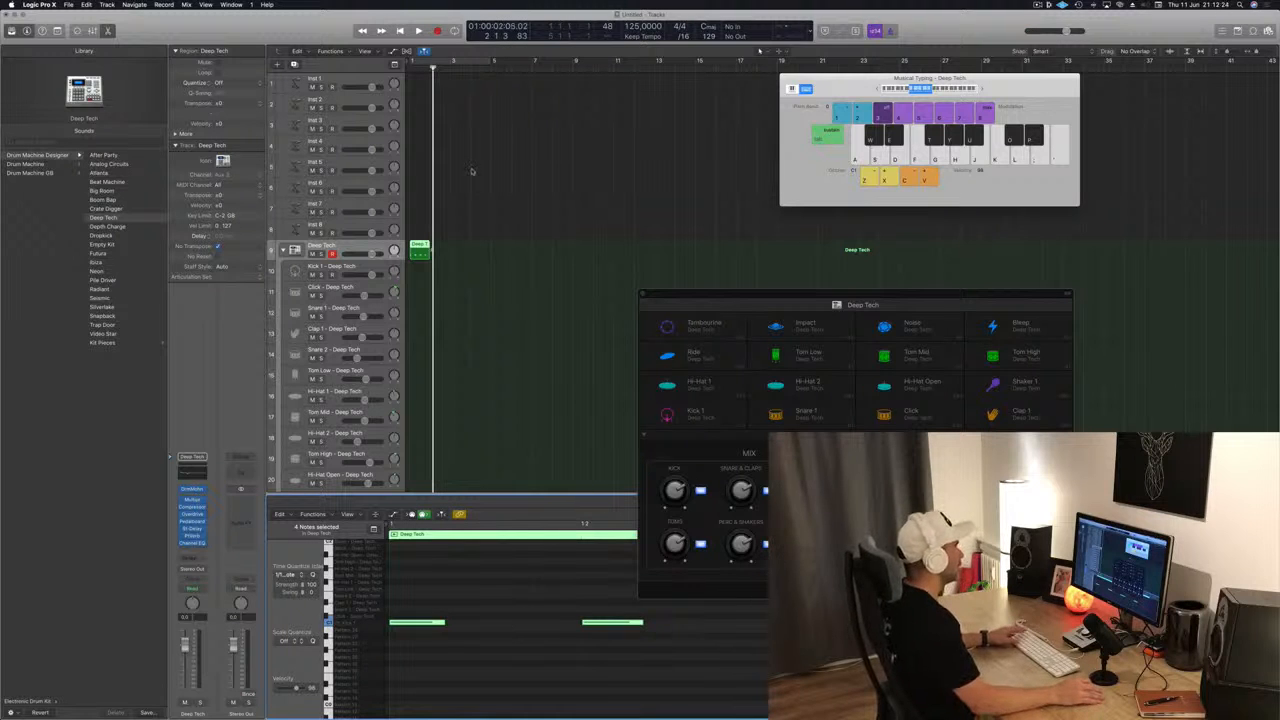
Copy the kick region until it fills the first four bars and play those bars as a cycle.
left_click_drag(418, 245, 455, 249)
left_click(482, 198)
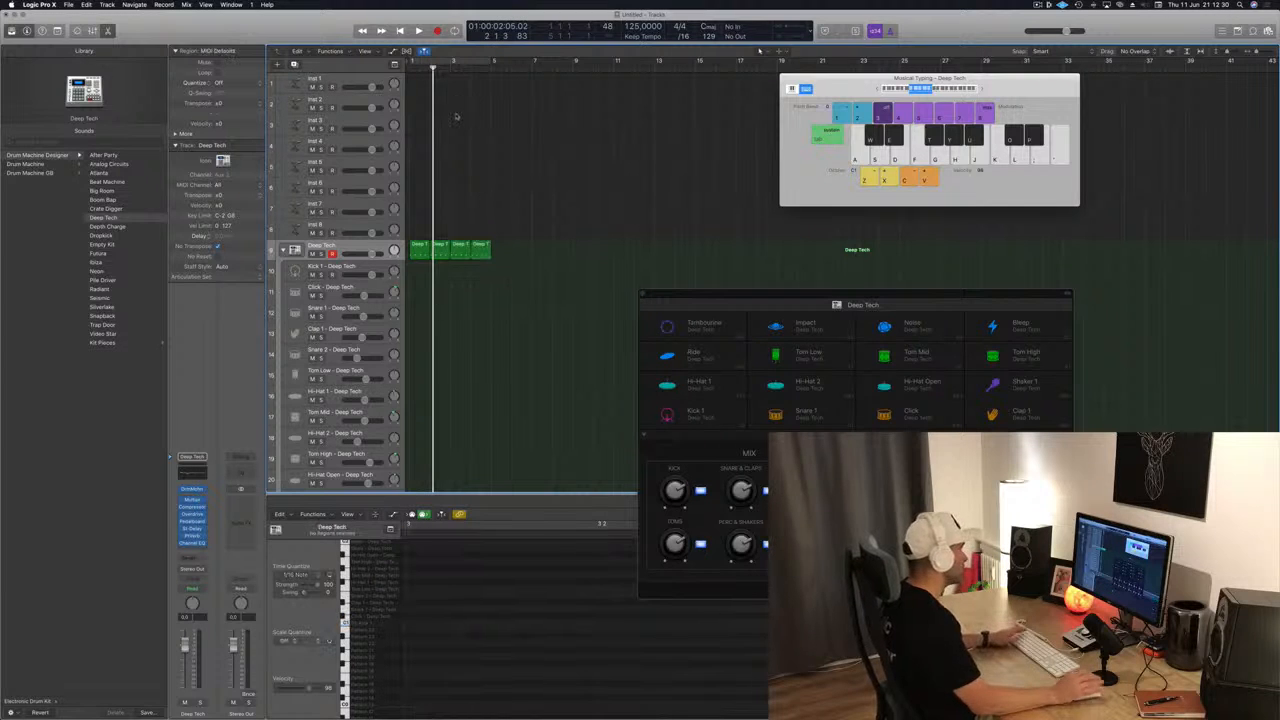
key("space")
key("space")
left_click(466, 60)
key("space")
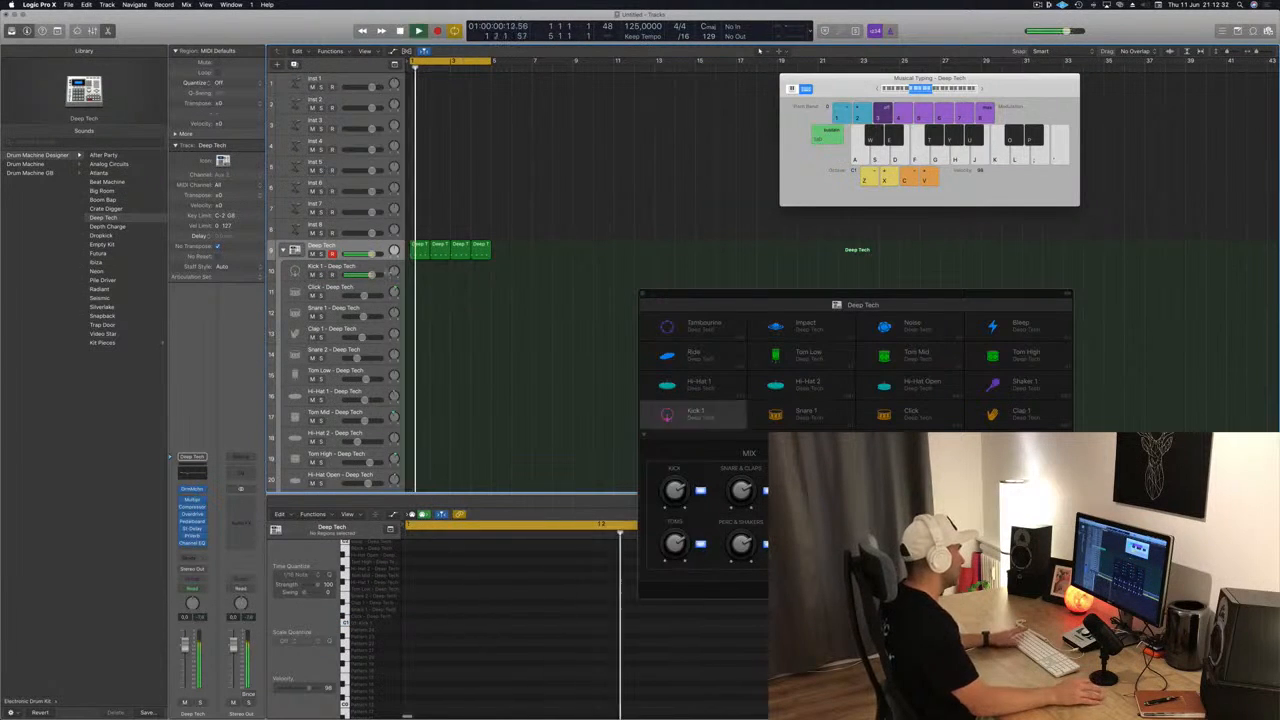
key("space")
left_click(426, 249)
scroll(467, 566, "down", 3)
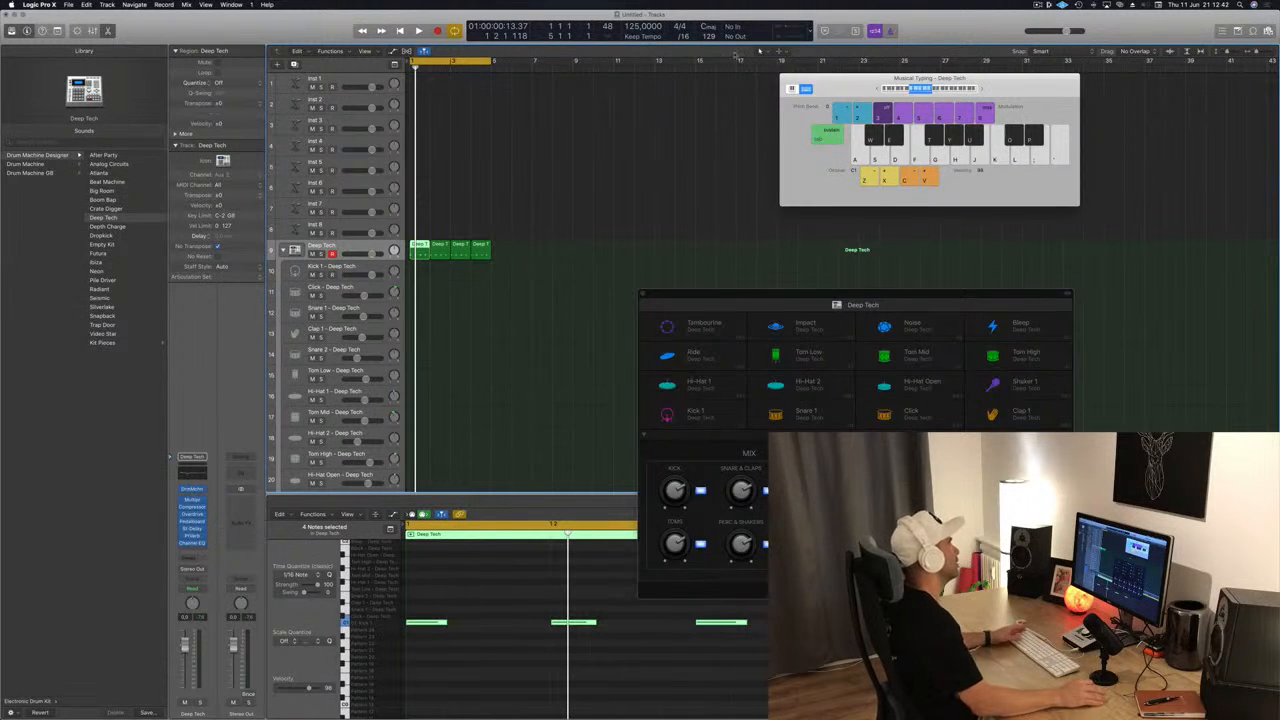
left_click(545, 310)
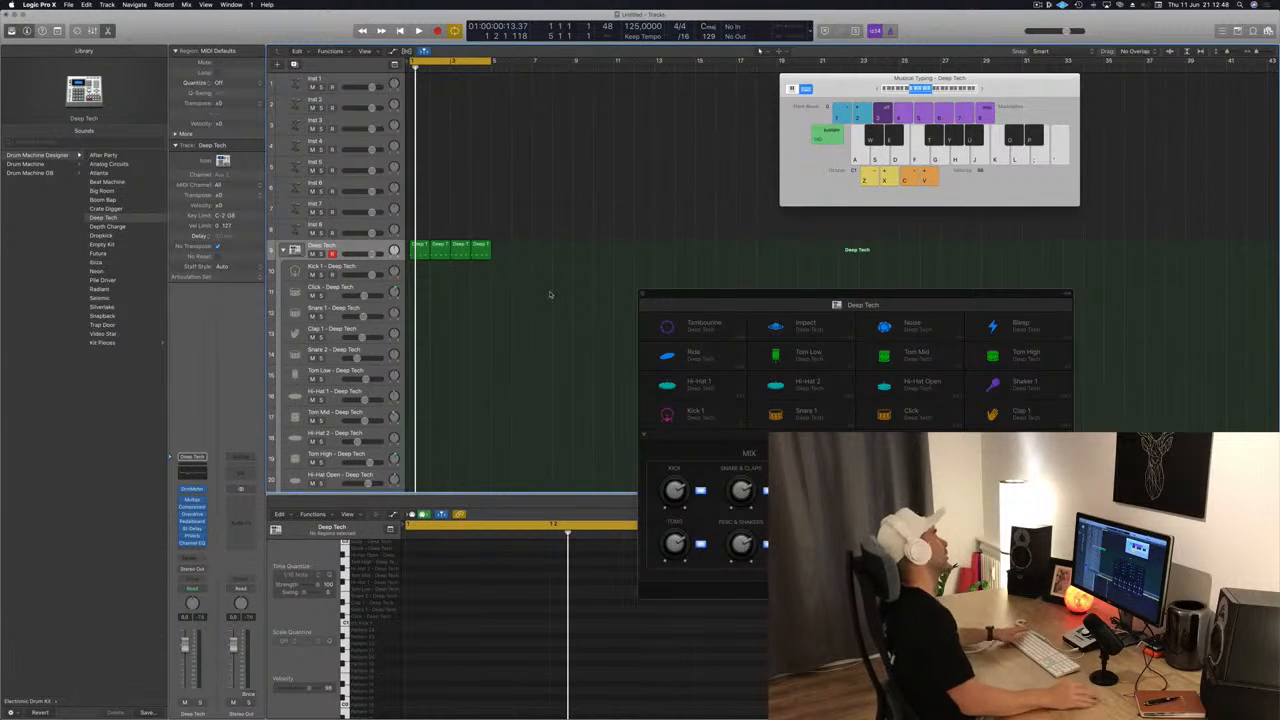
scroll(550, 295, "right", 3)
scroll(547, 297, "left", 3)
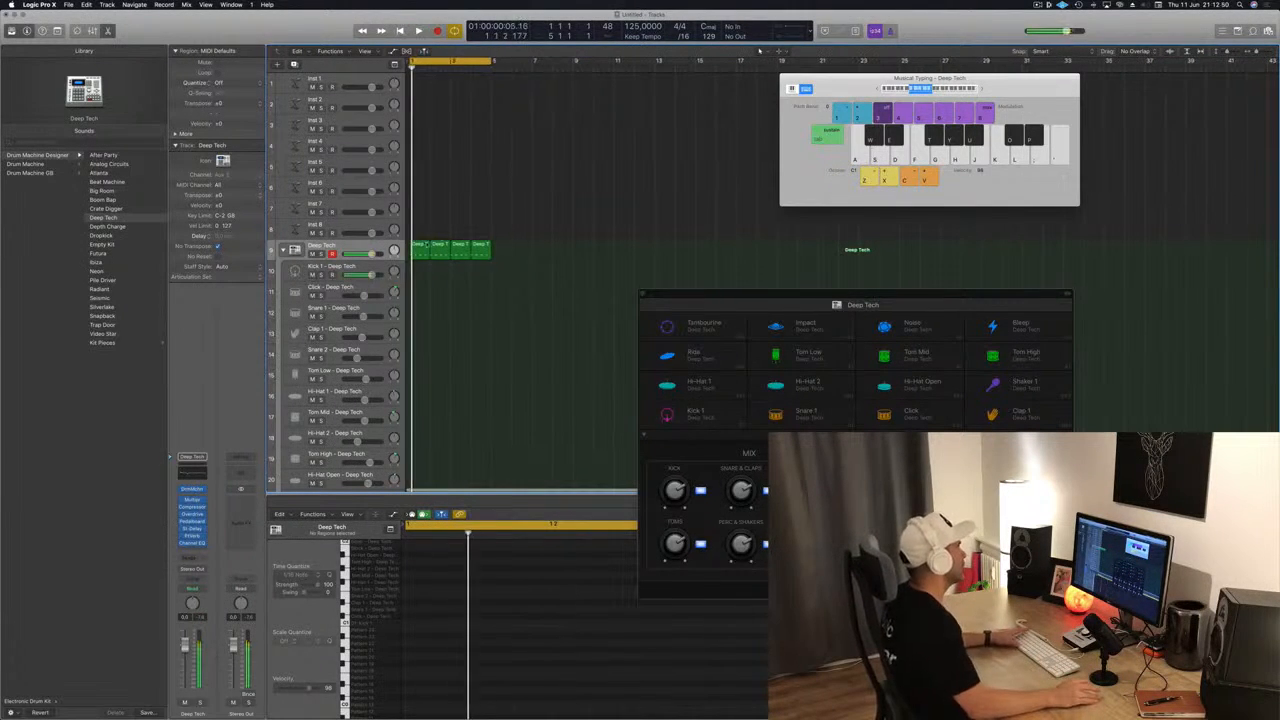
Move the four kick regions from the main Deep Tech track to the Kick 1 subtrack and play them back.
left_click(427, 247)
left_click_drag(514, 261, 425, 273)
left_click(438, 339)
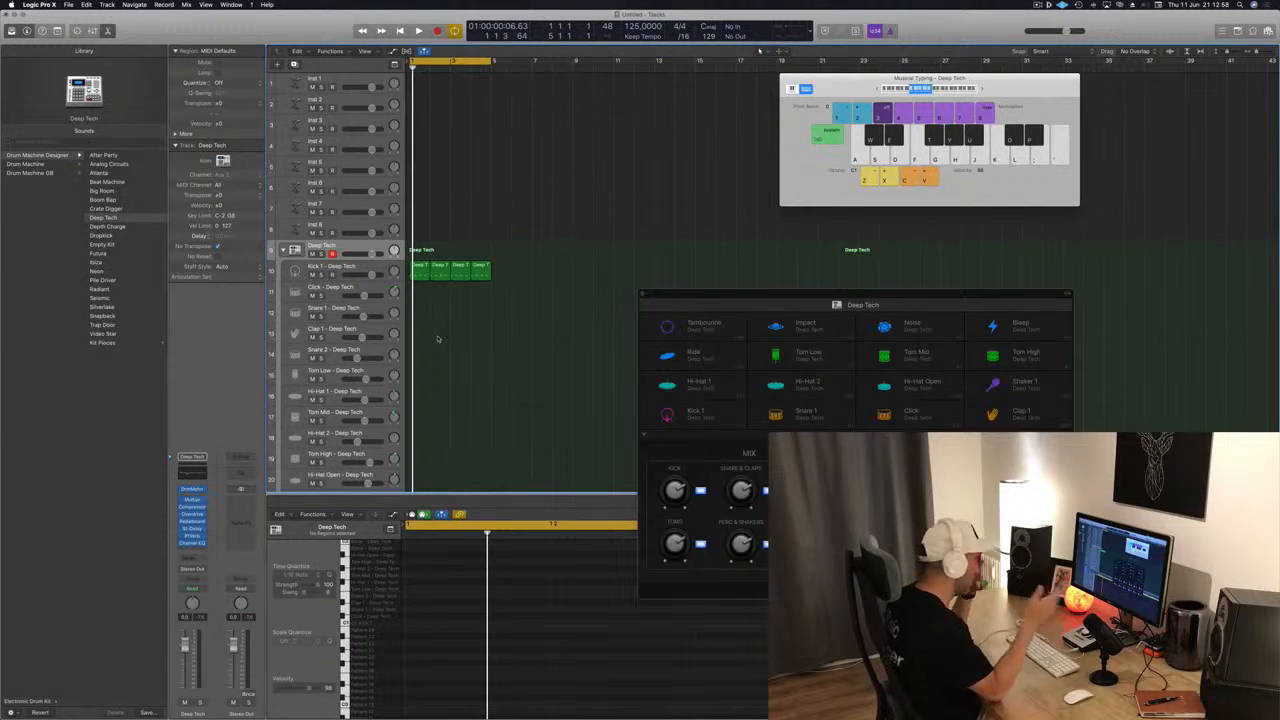
key("space")
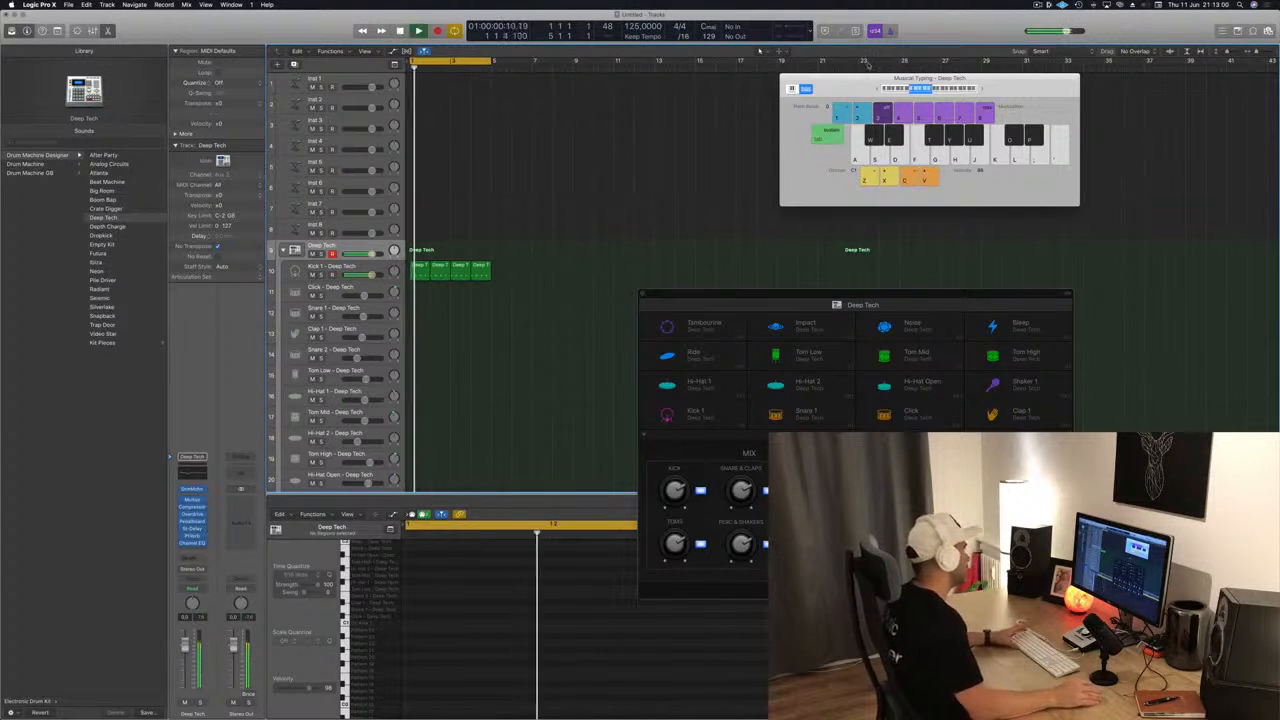
key("space")
Copy the first kick region to the Snare 1 track and transpose all its notes up two semitones.
left_click(417, 272)
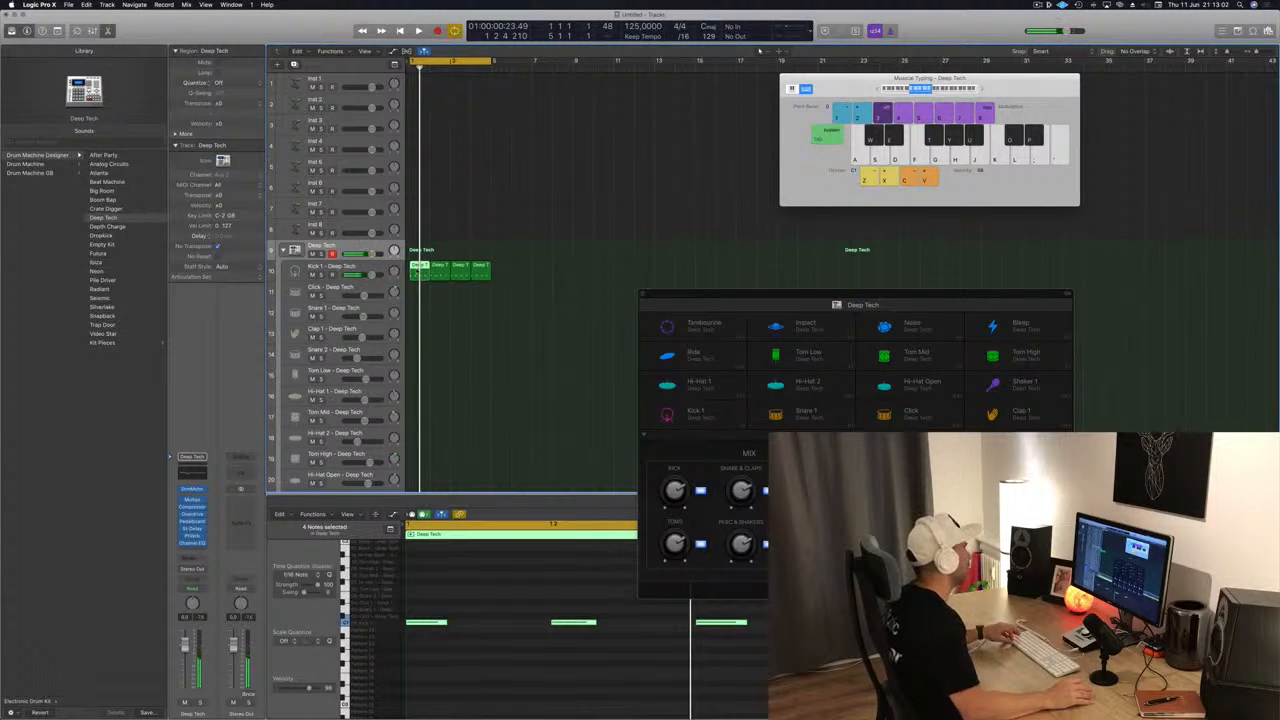
left_click_drag(417, 272, 419, 314)
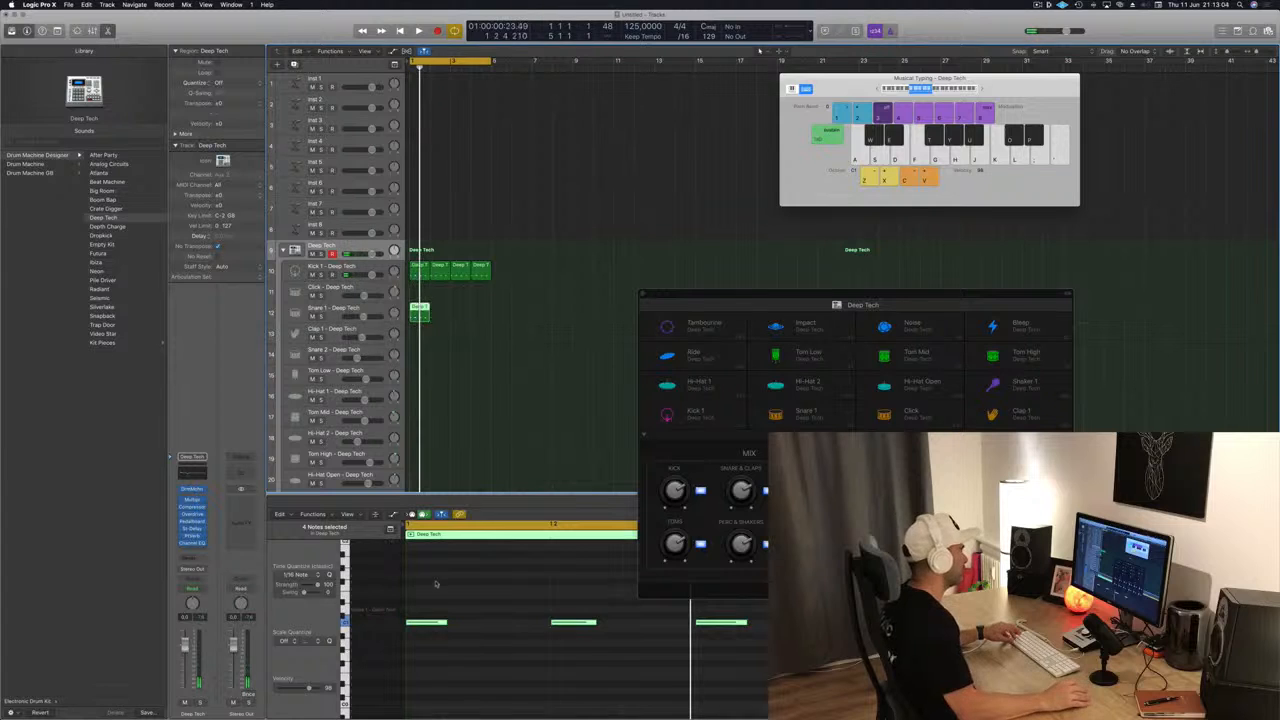
left_click_drag(426, 592, 780, 700)
key("alt+Up")
key("alt+Up")
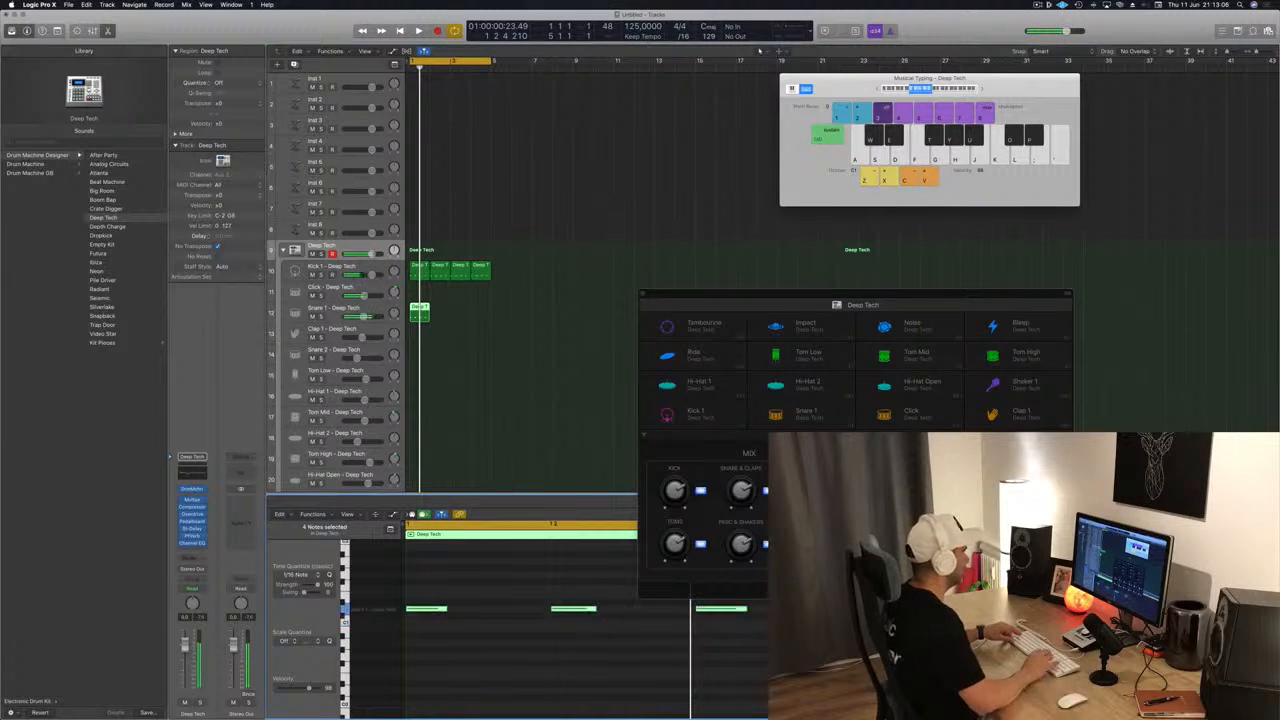
Delete the notes on beats 1 and 3 of the Snare 1 region.
left_click(440, 608)
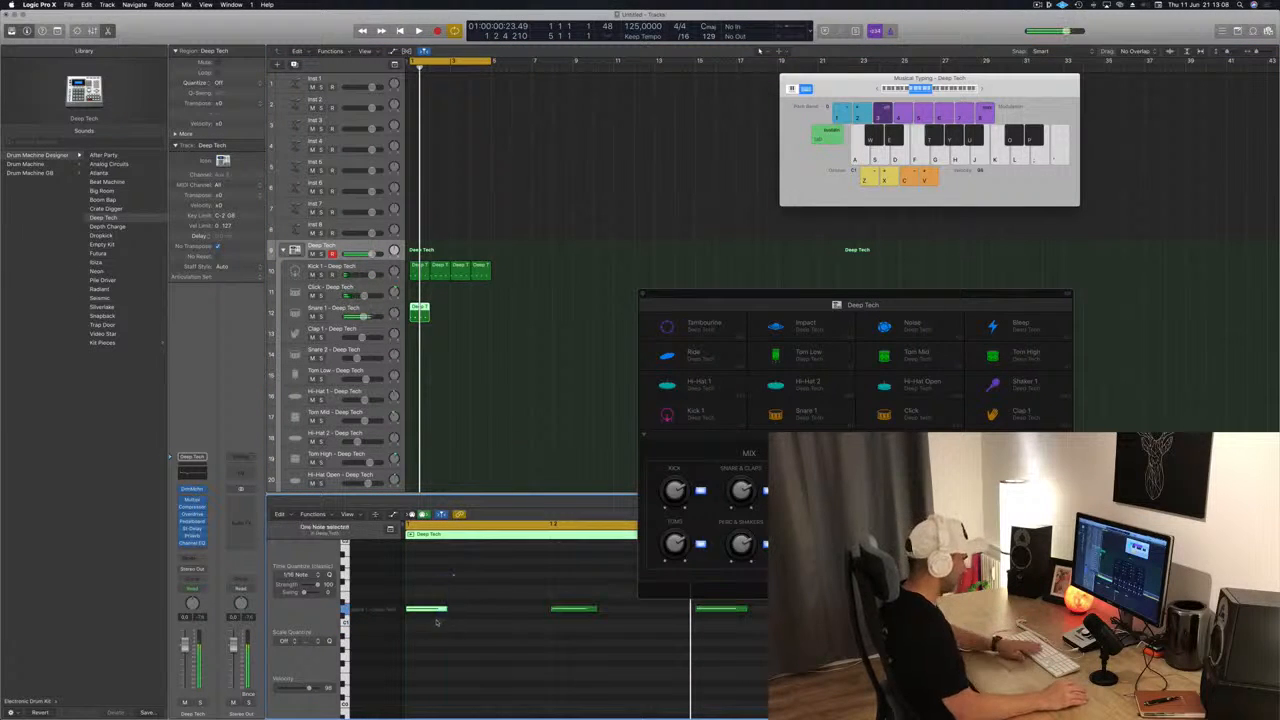
left_click_drag(712, 640, 744, 604)
key("Delete")
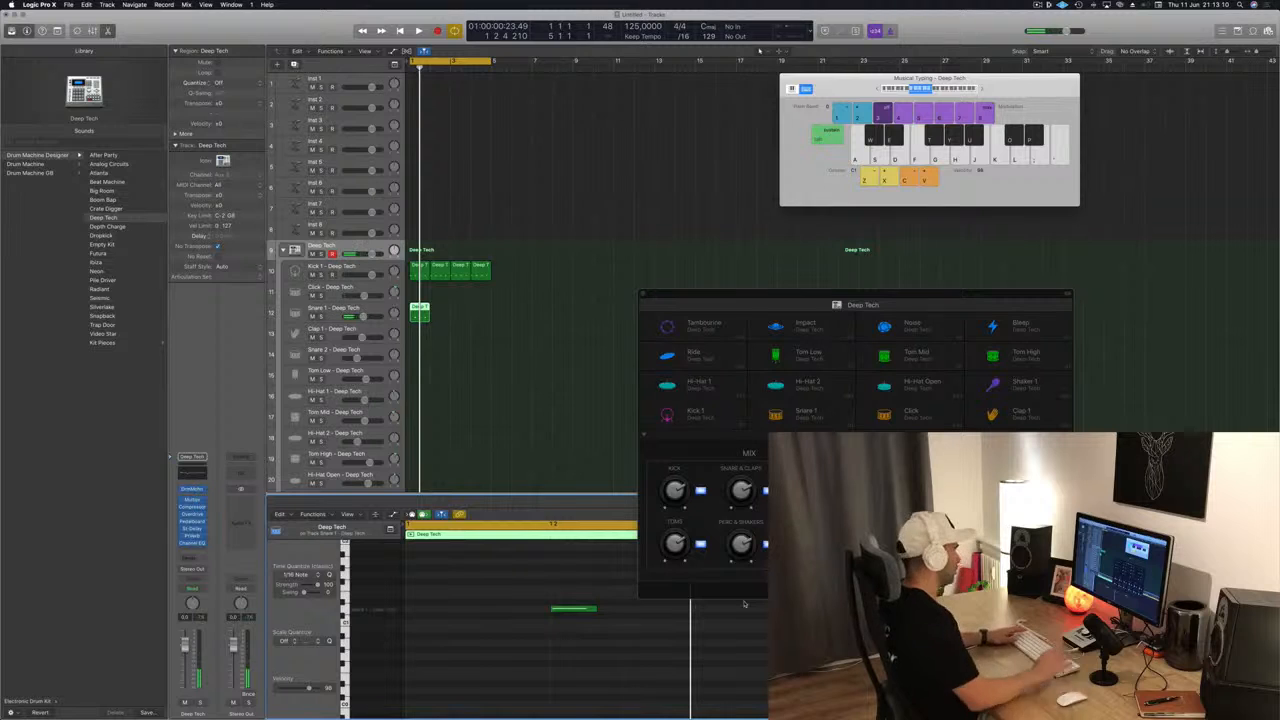
Repeat the Snare 1 region across four bars, and copy it to the Tom Low track with a single note at the tom's pitch.
left_click_drag(419, 314, 419, 375)
left_click(418, 309)
left_click_drag(527, 603, 607, 633)
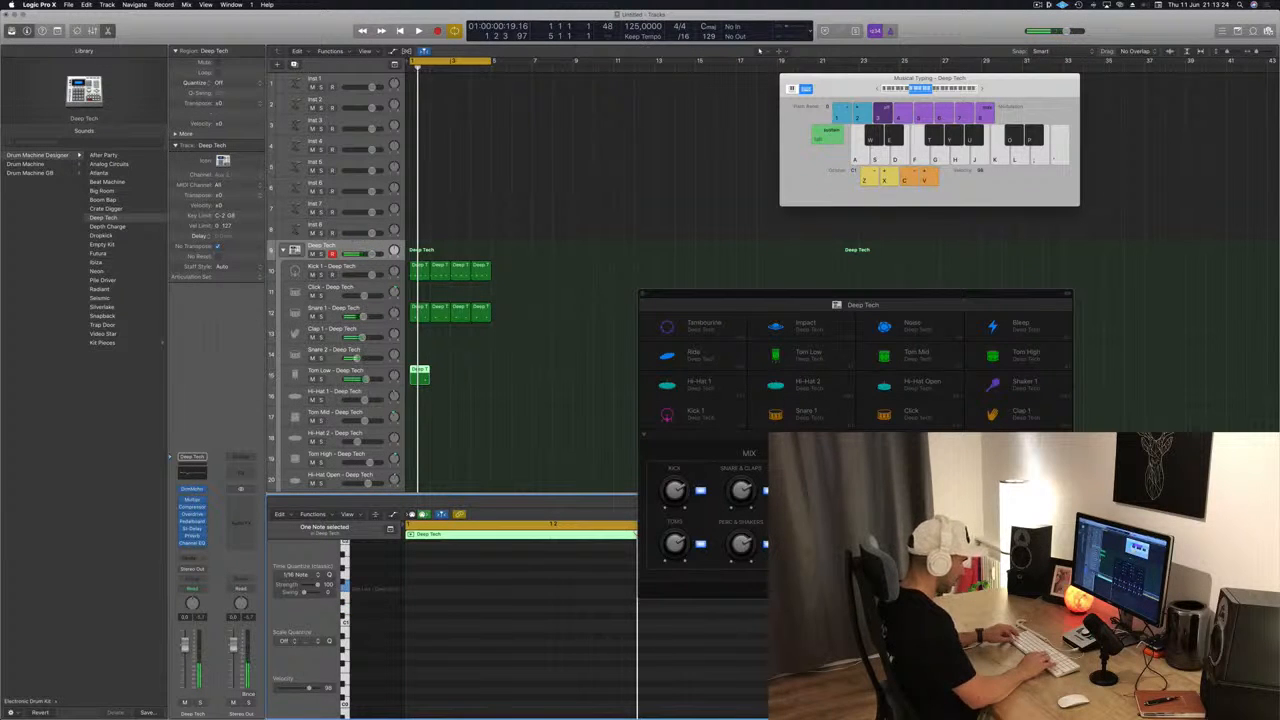
key("space")
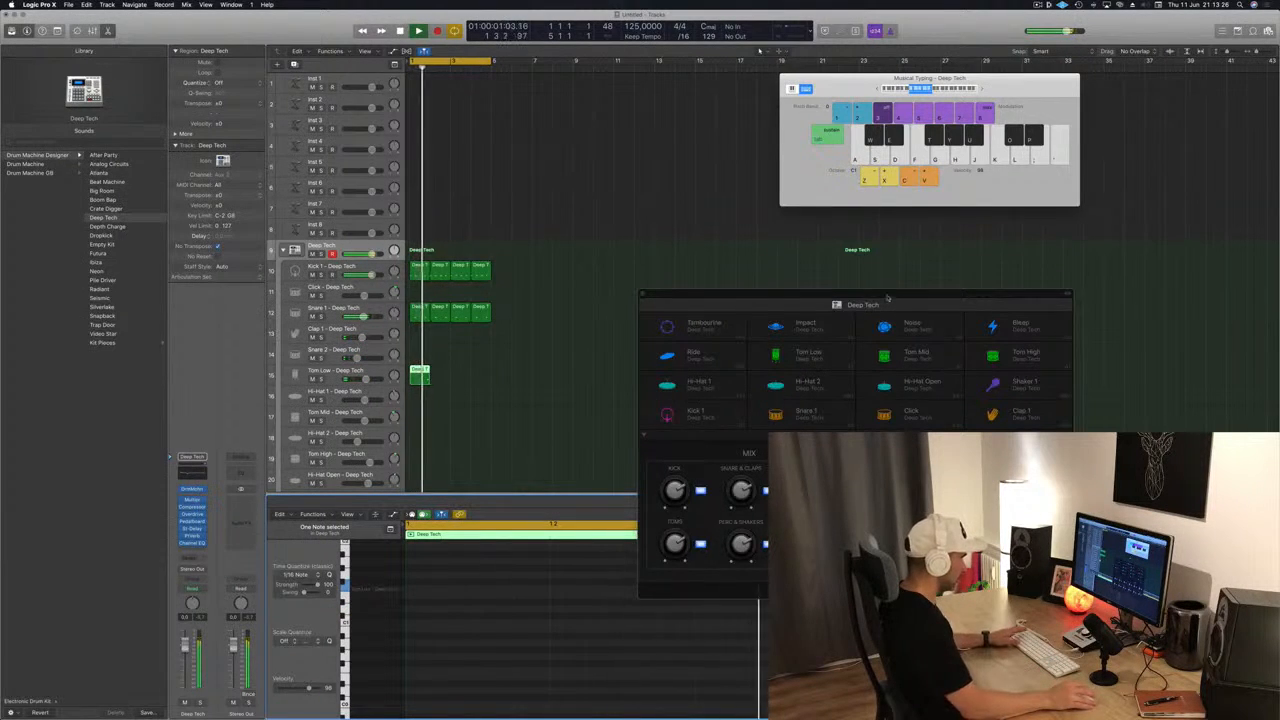
Repeat the Tom Low region across the four-bar cycle and play the beat.
left_click_drag(422, 373, 467, 380)
key("space")
scroll(445, 406, "down", 2)
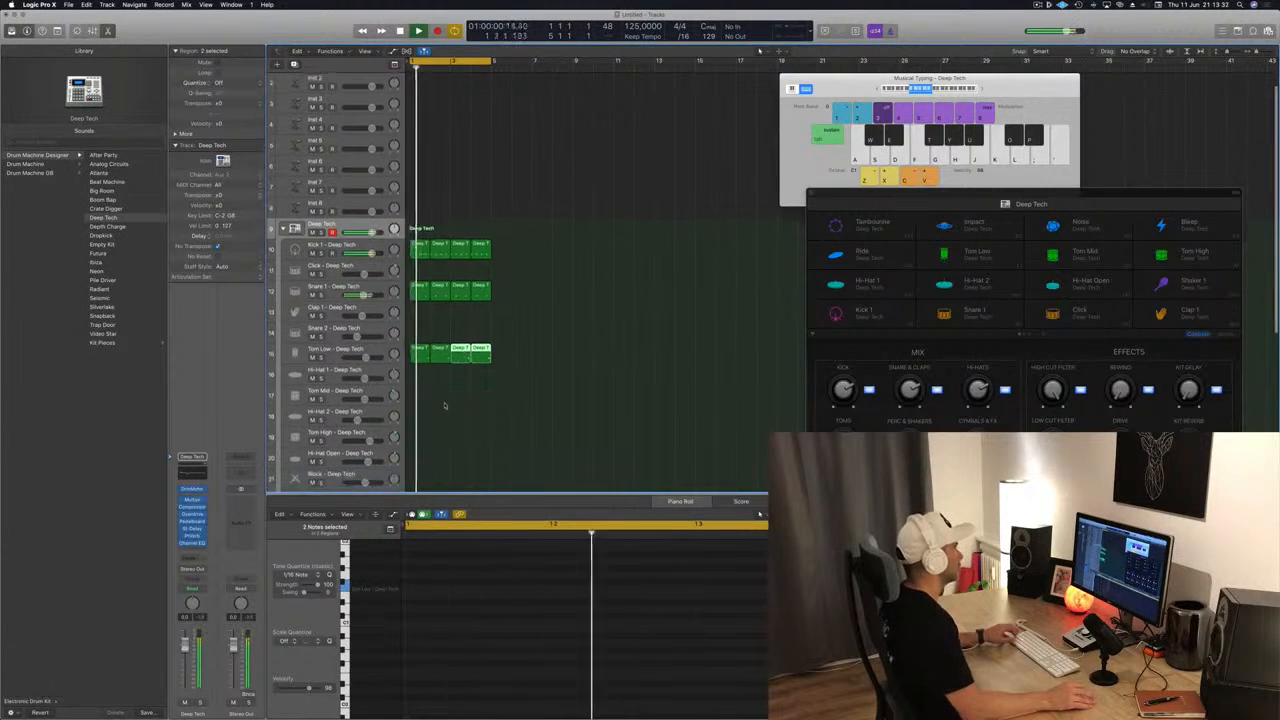
scroll(445, 406, "down", 3)
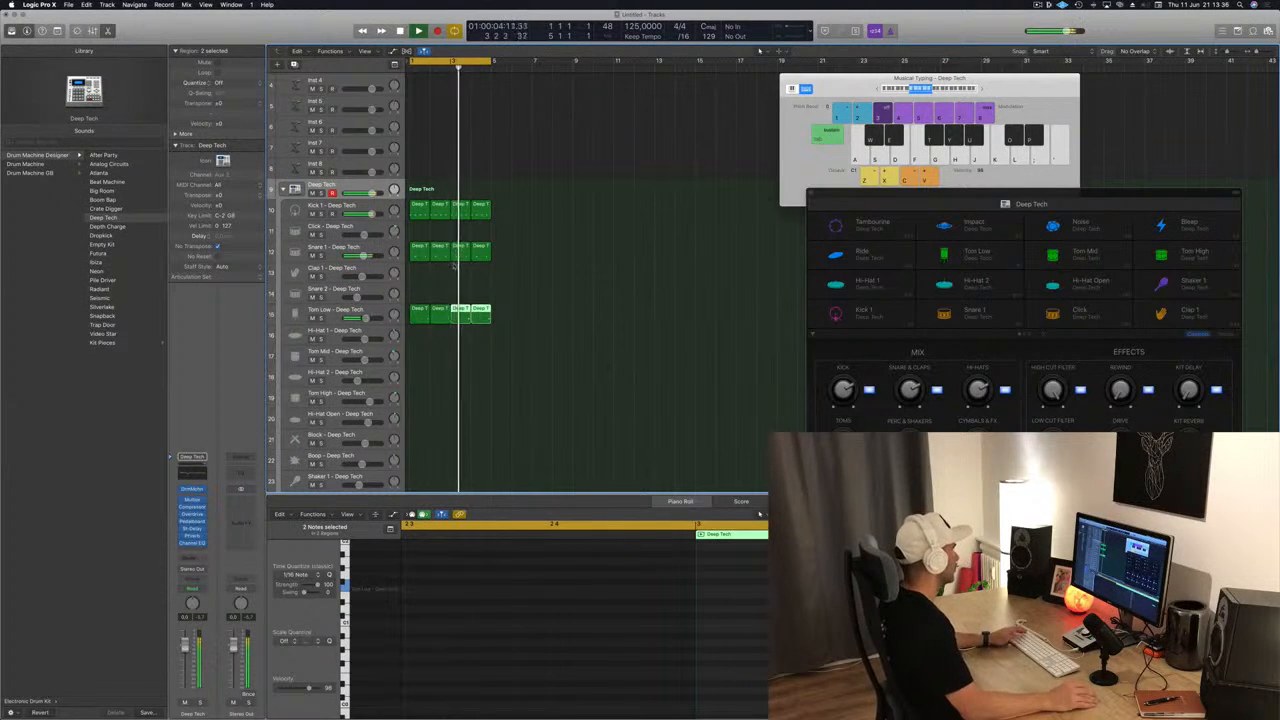
Copy the first Tom Low region to the Tom Mid track and move its note to the Tom Mid pitch, just before beat 4.
left_click_drag(419, 313, 420, 355)
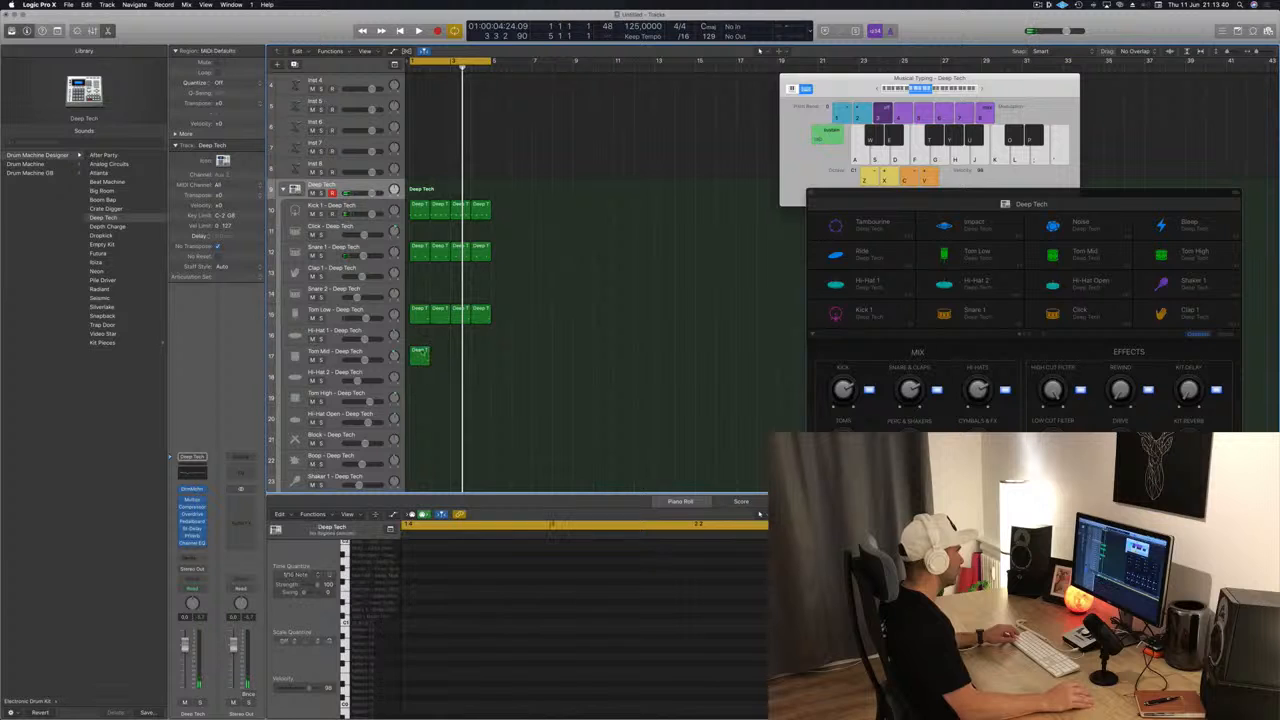
left_click(498, 589)
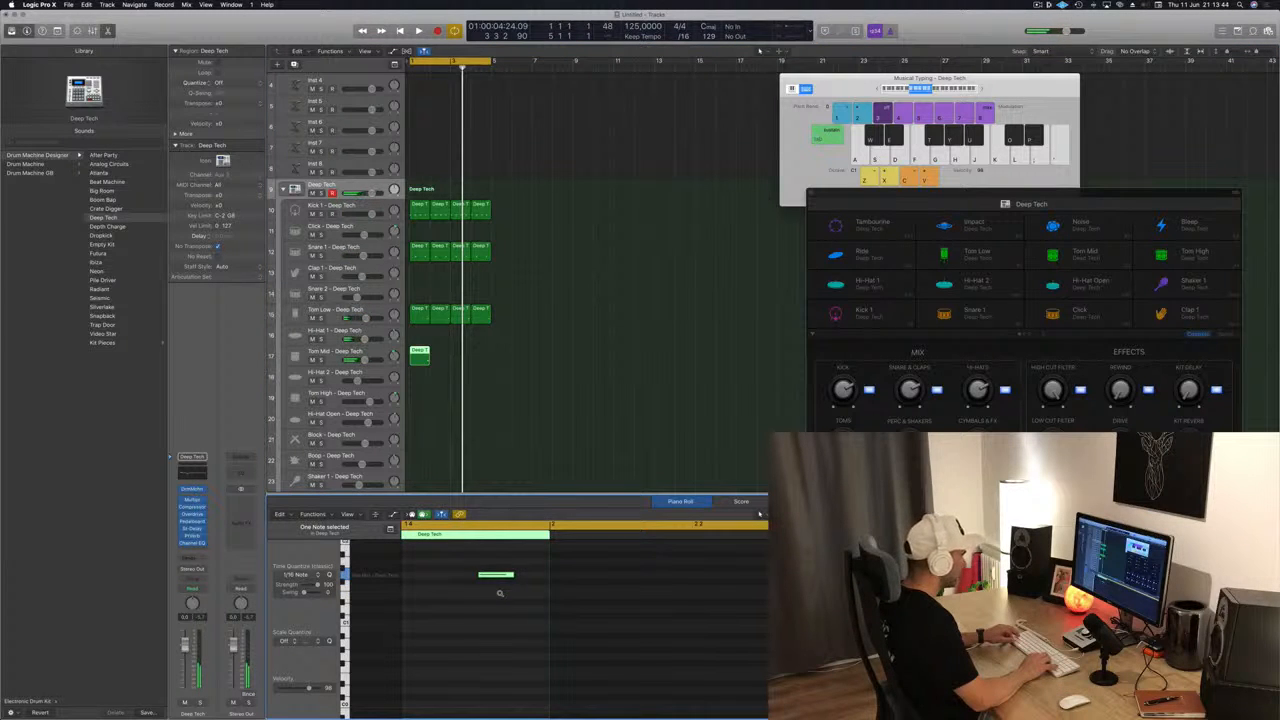
scroll(501, 596, "left", 5)
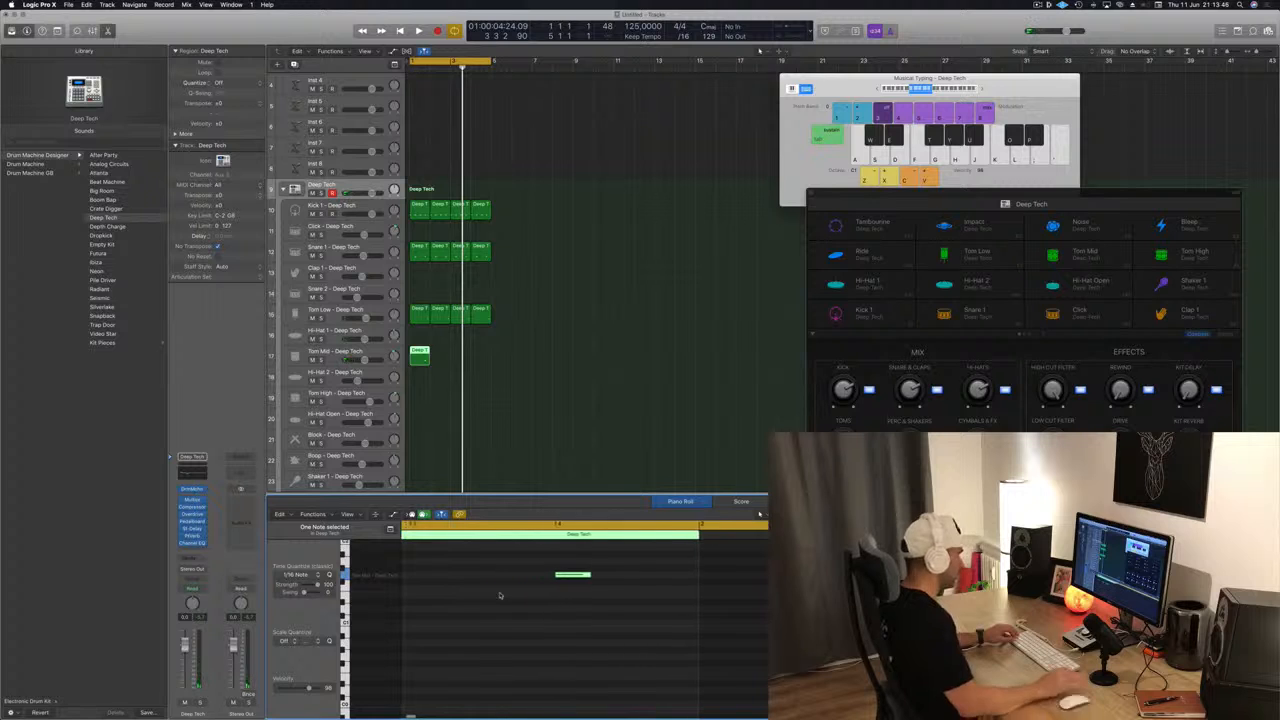
key("Return")
key("space")
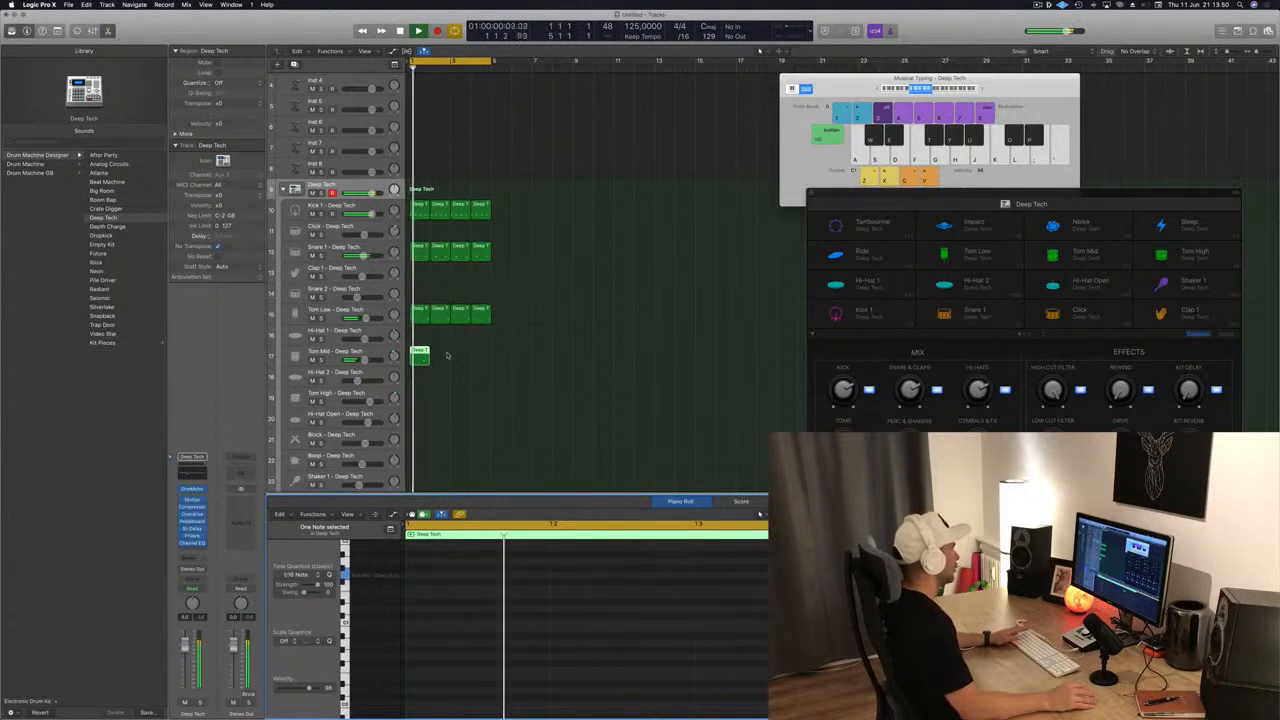
Stop playback and repeat the Tom Mid region until it fills four bars.
key("space")
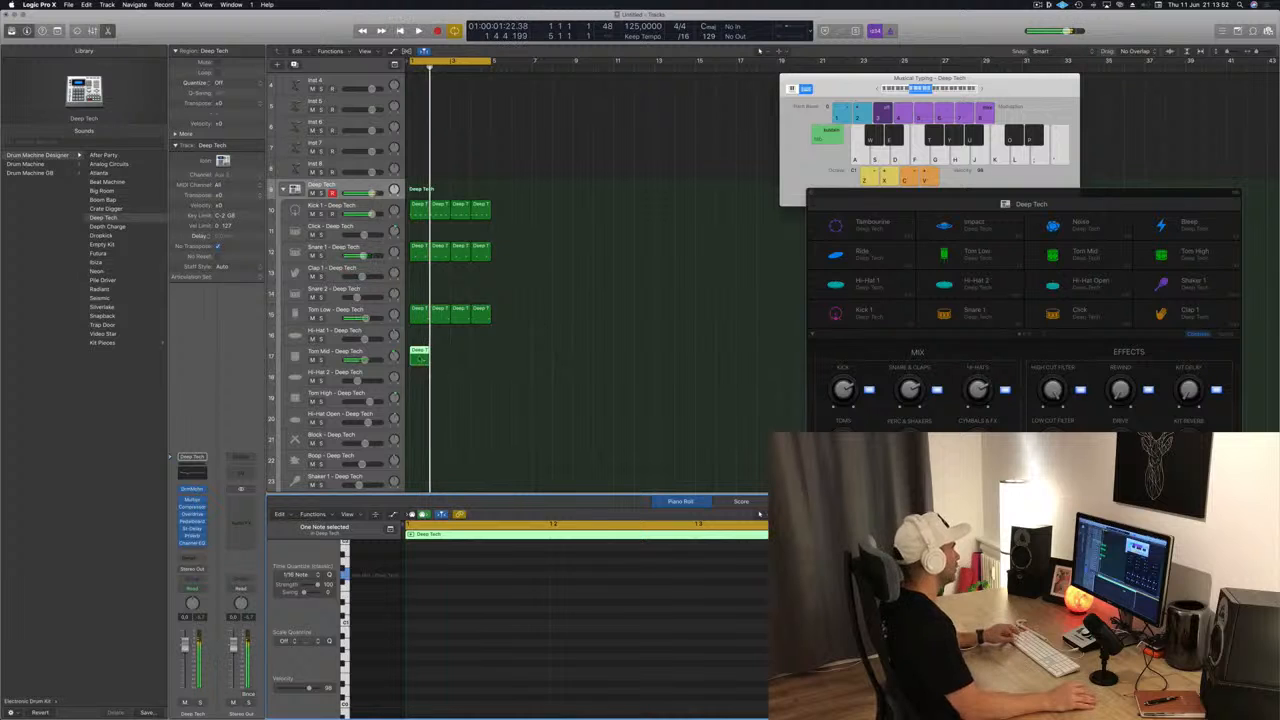
key("super+r")
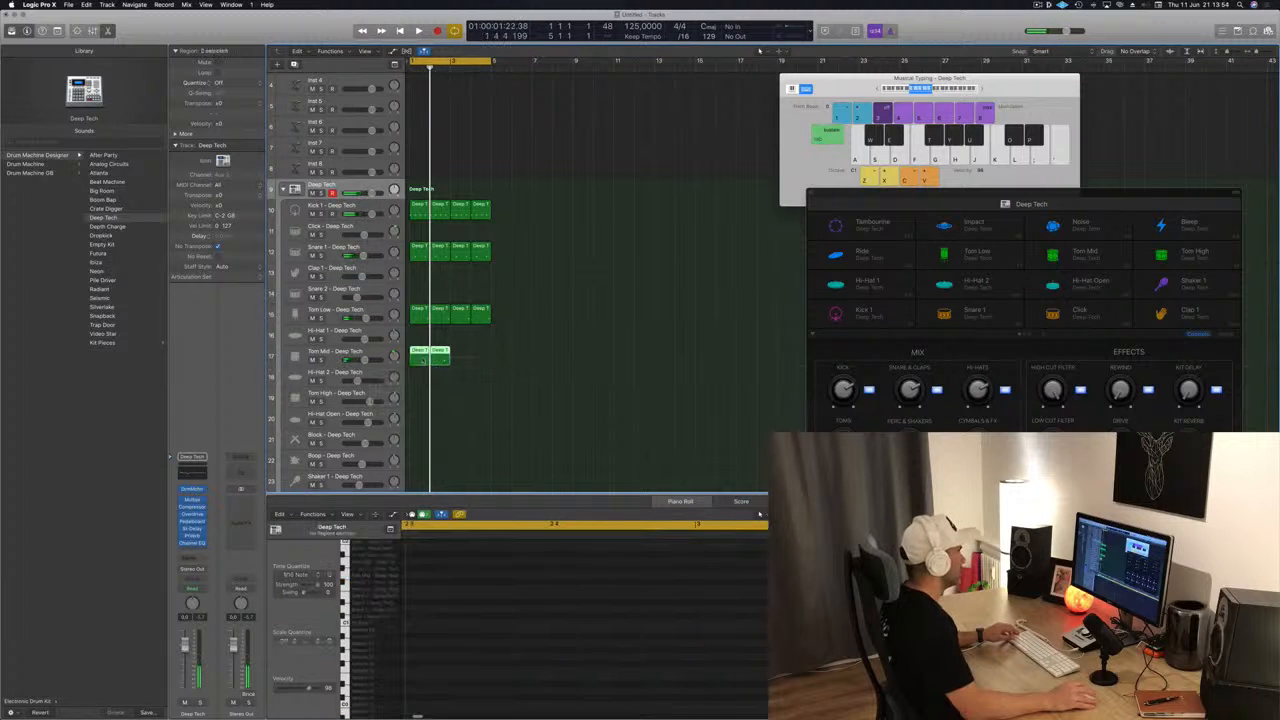
key("super+r")
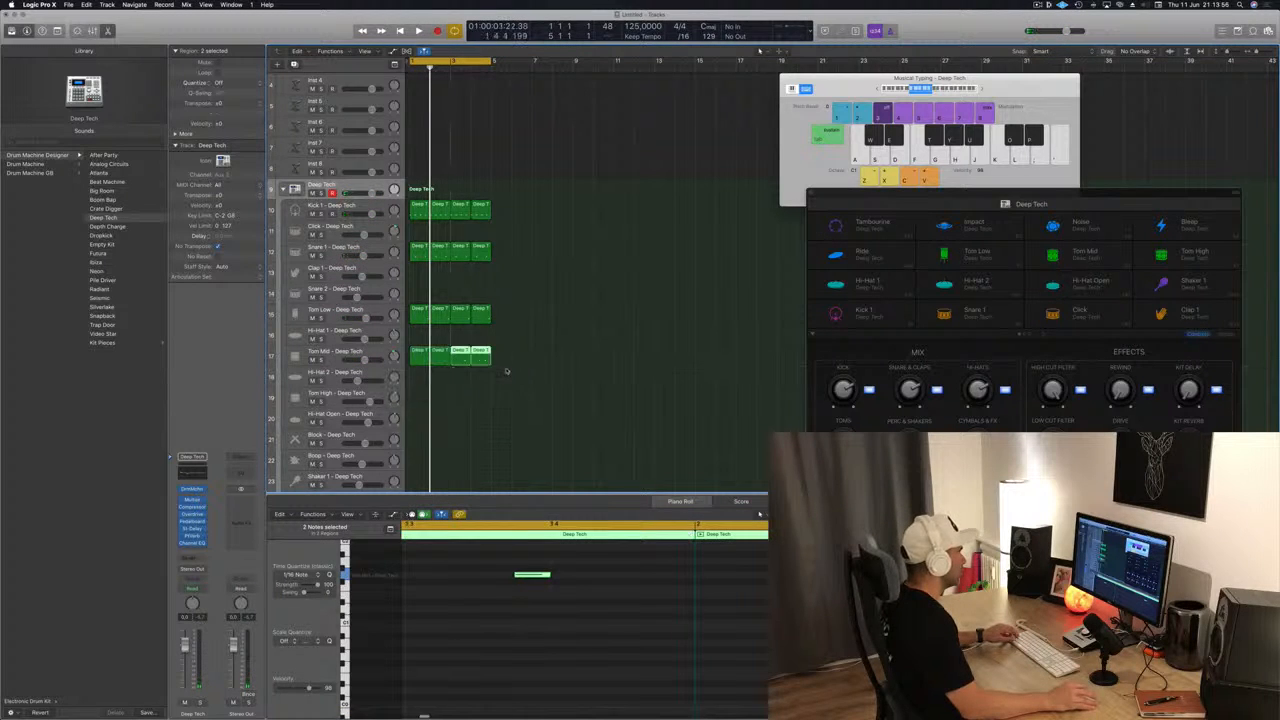
Copy the first Kick 1 region to the start of the Hi-Hat Open track.
scroll(506, 371, "down", 1)
scroll(506, 371, "down", 1)
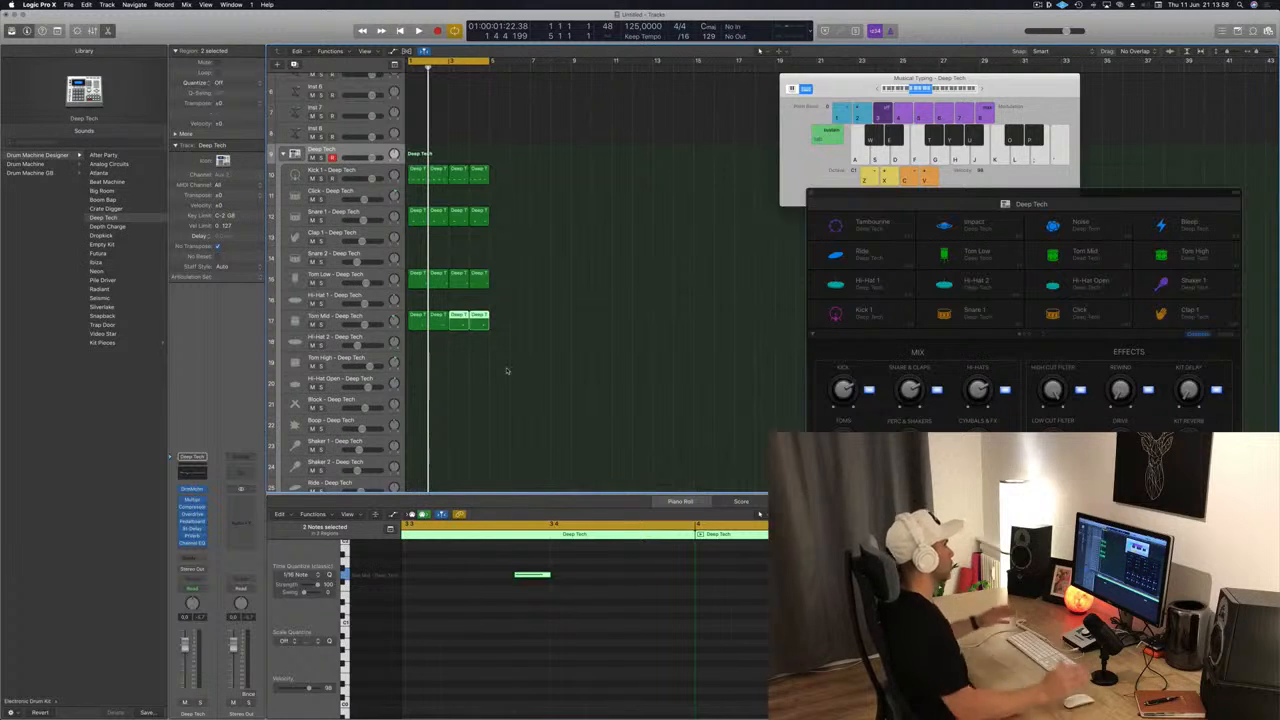
scroll(420, 368, "down", 1)
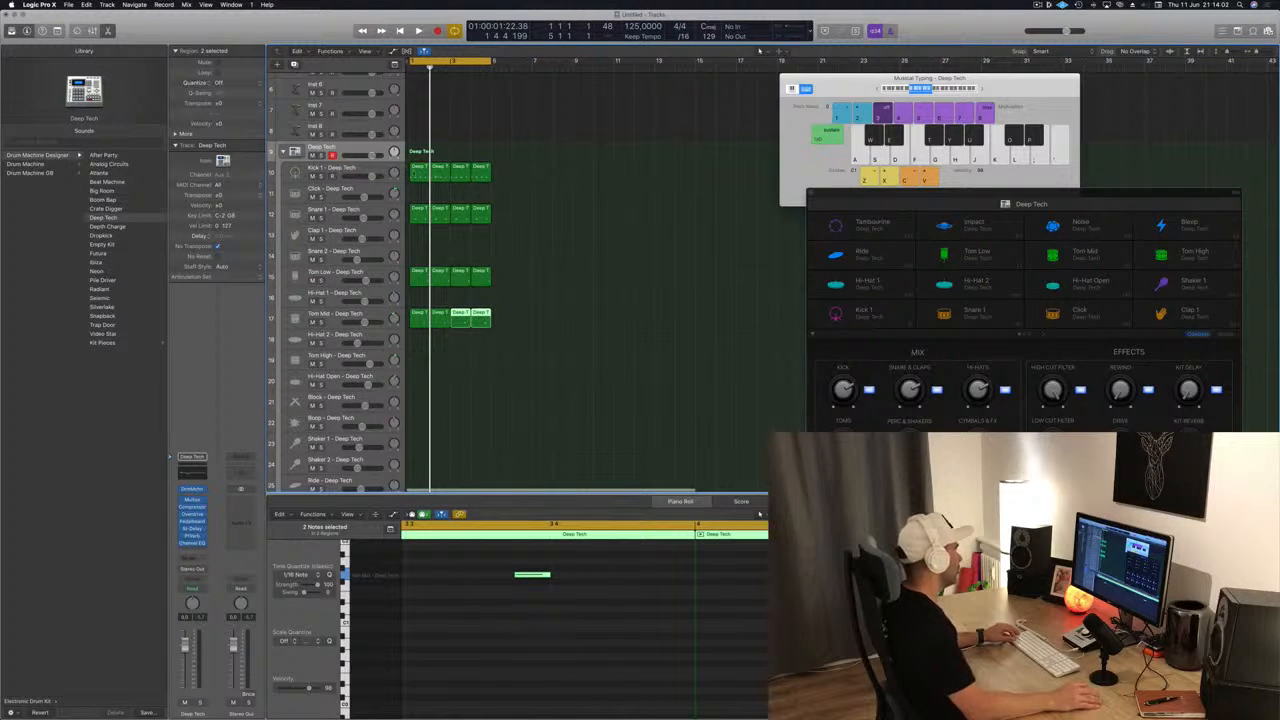
left_click(416, 172)
left_click_drag(416, 172, 414, 384)
Raise the four notes of the Hi-Hat Open region to the Hi-Hat Open pitch and shift them onto the off-beats.
left_click_drag(435, 576, 885, 652)
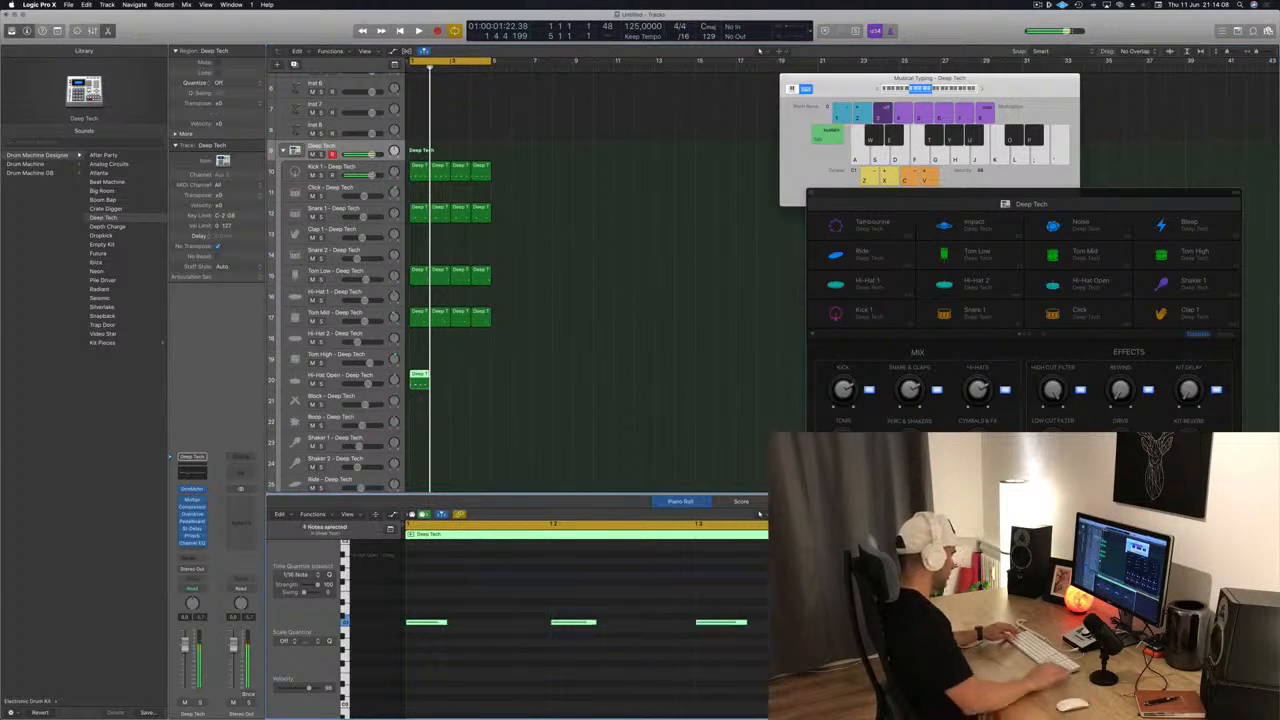
key("alt+Up")
key("alt+Up")
key("alt+Up")
key("alt+Up")
key("alt+Up")
key("alt+Up")
key("alt+Up")
key("alt+Up")
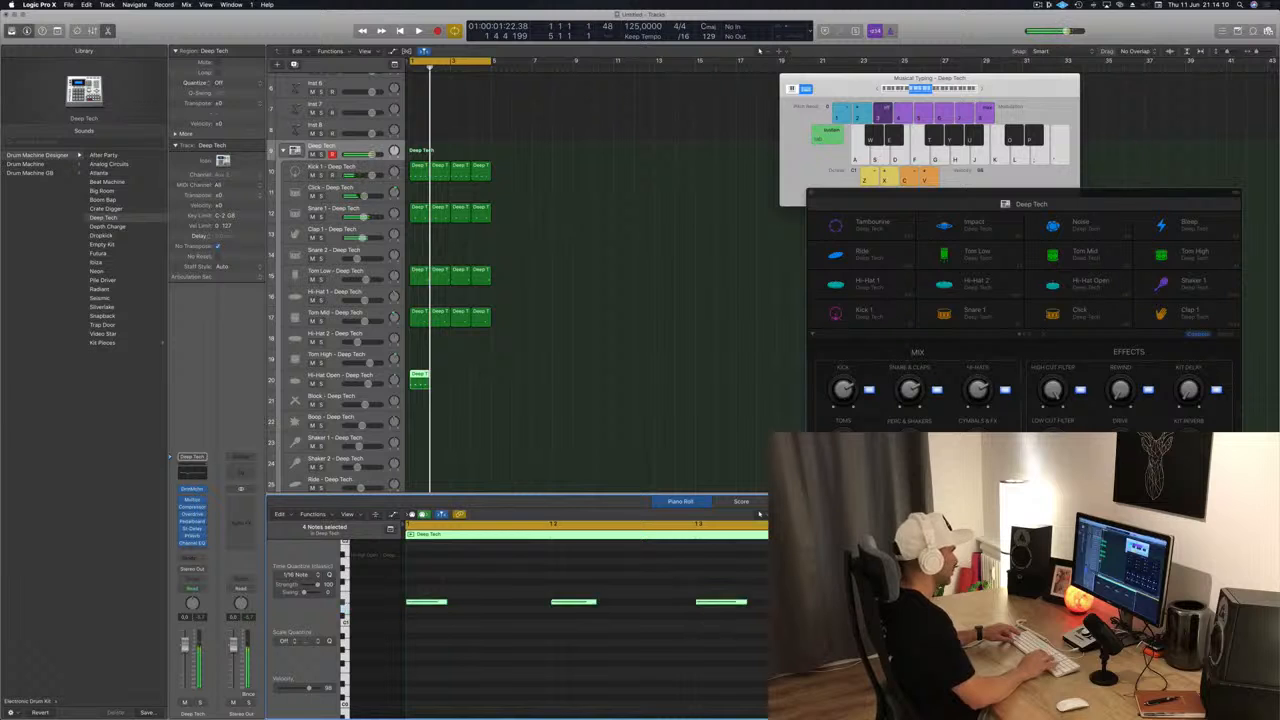
key("alt+Up")
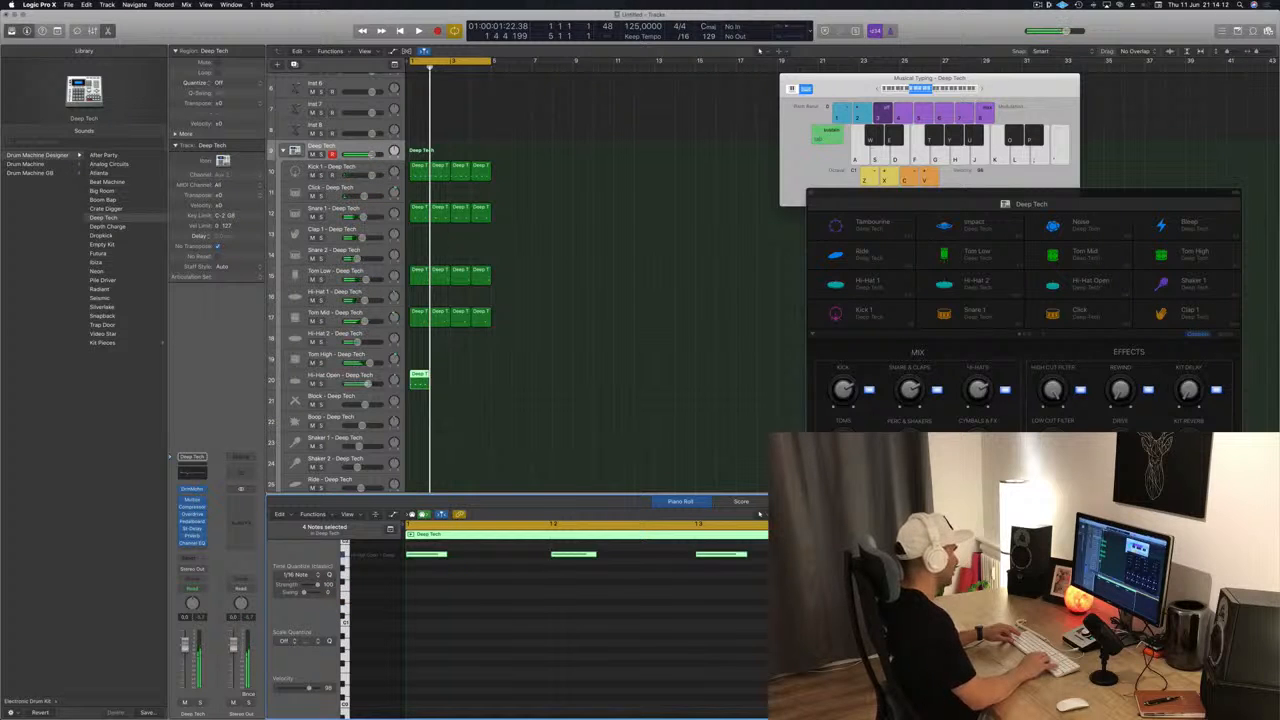
key("alt+Right")
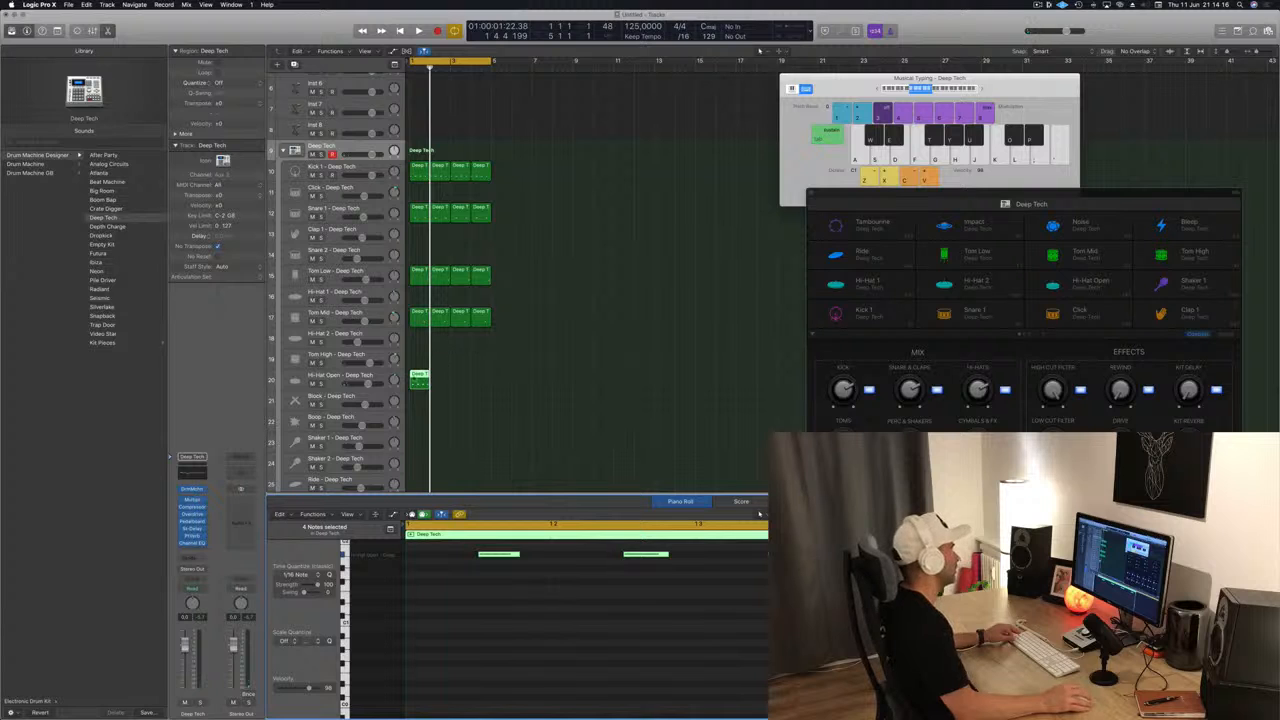
Repeat the Hi-Hat Open region until it fills four bars, lower its track volume and play the beat.
left_click_drag(414, 379, 463, 383)
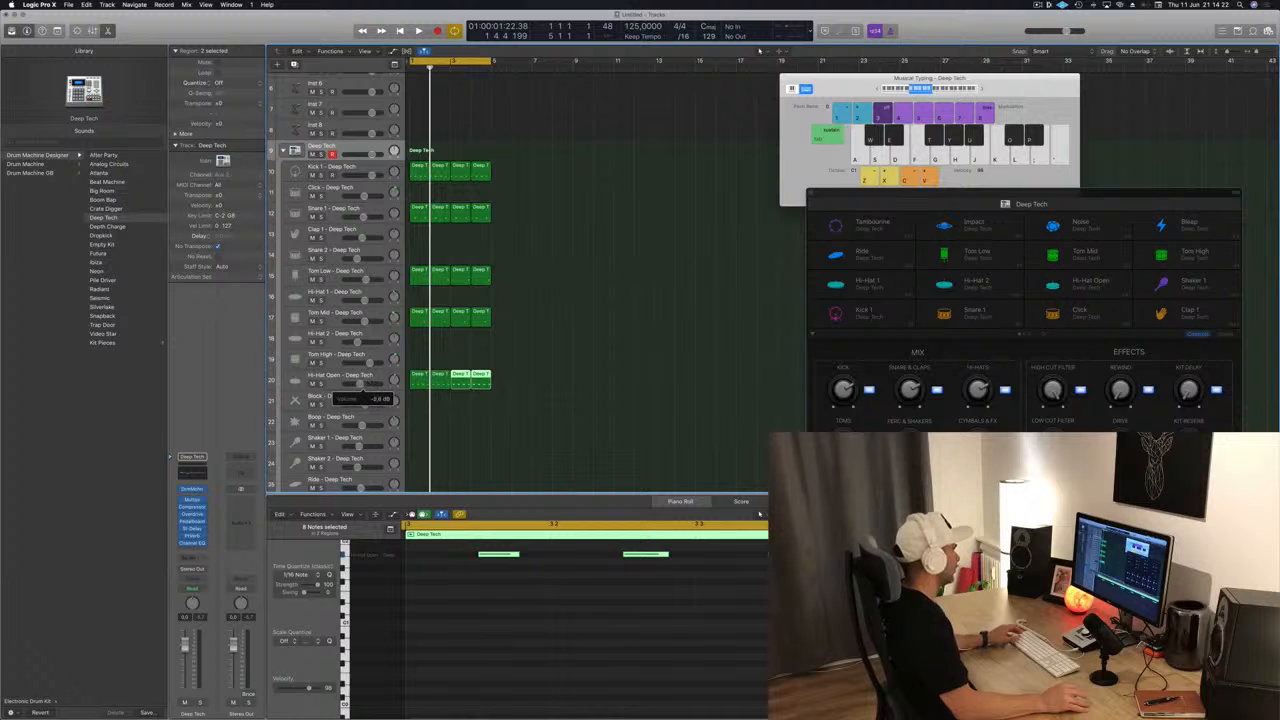
key("space")
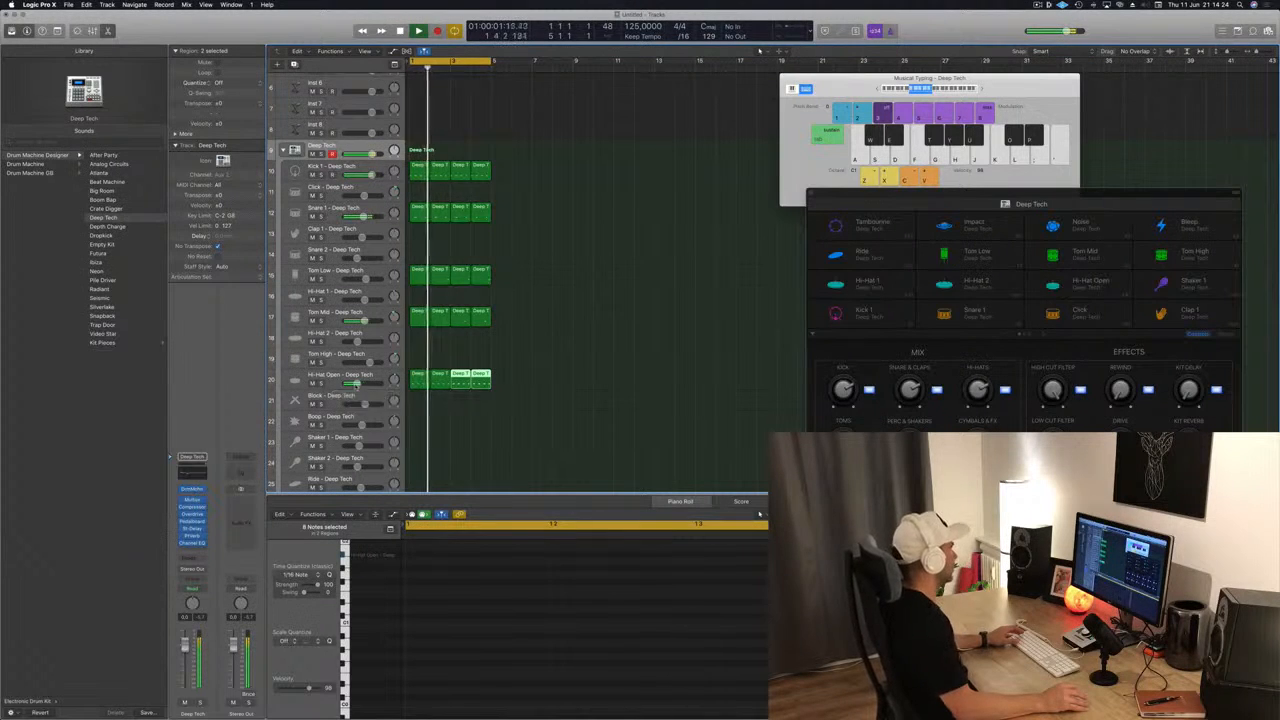
Copy the first Hi-Hat Open region to the Boop track, raise its notes to the Boop pitch and shift them a sixteenth later.
scroll(560, 363, "down", 3)
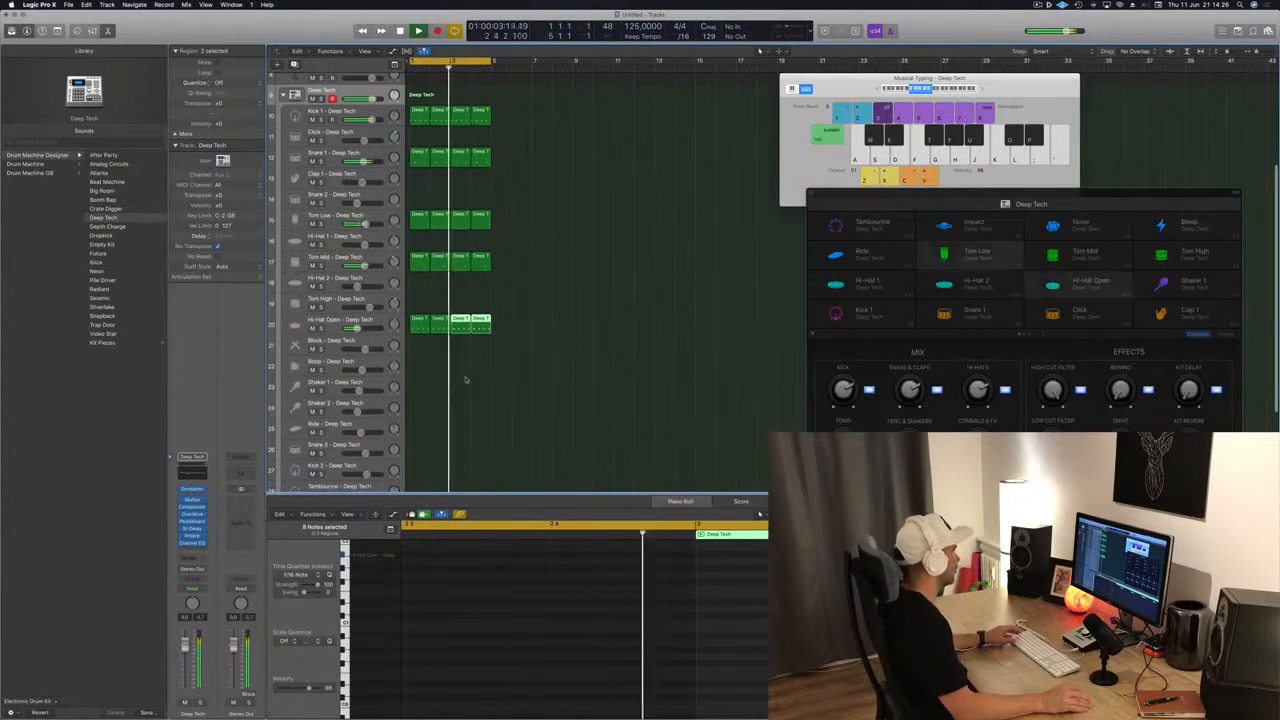
left_click_drag(420, 322, 421, 372)
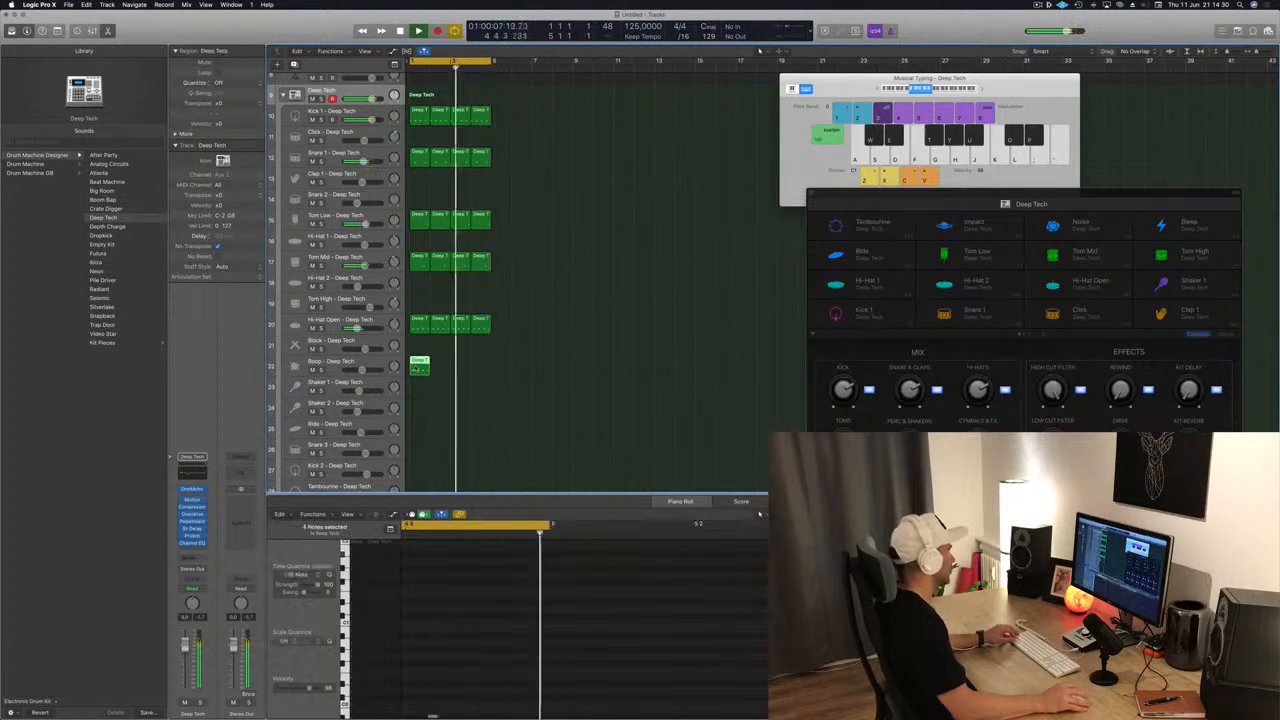
left_click_drag(449, 564, 985, 615)
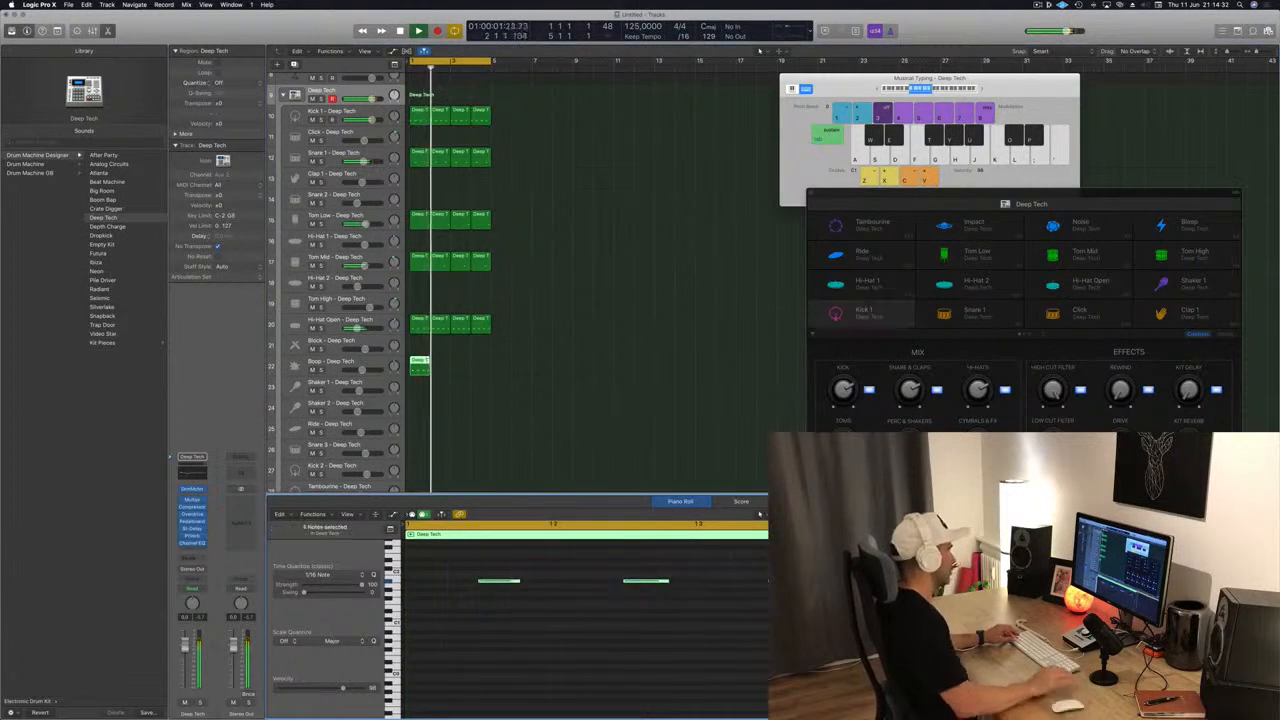
key("alt+Up")
key("alt+Up")
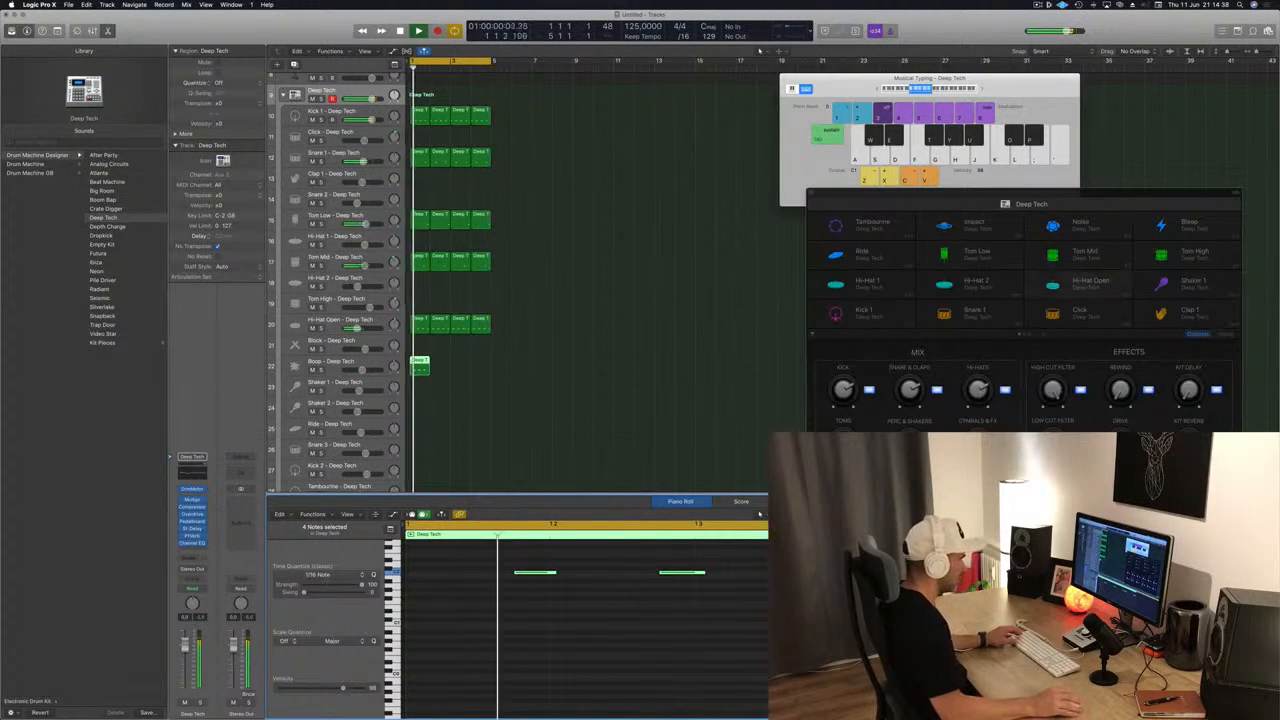
Reduce the Boop pattern to two off-beat notes plus one on beat 3, and repeat the region across four bars.
left_click(708, 574)
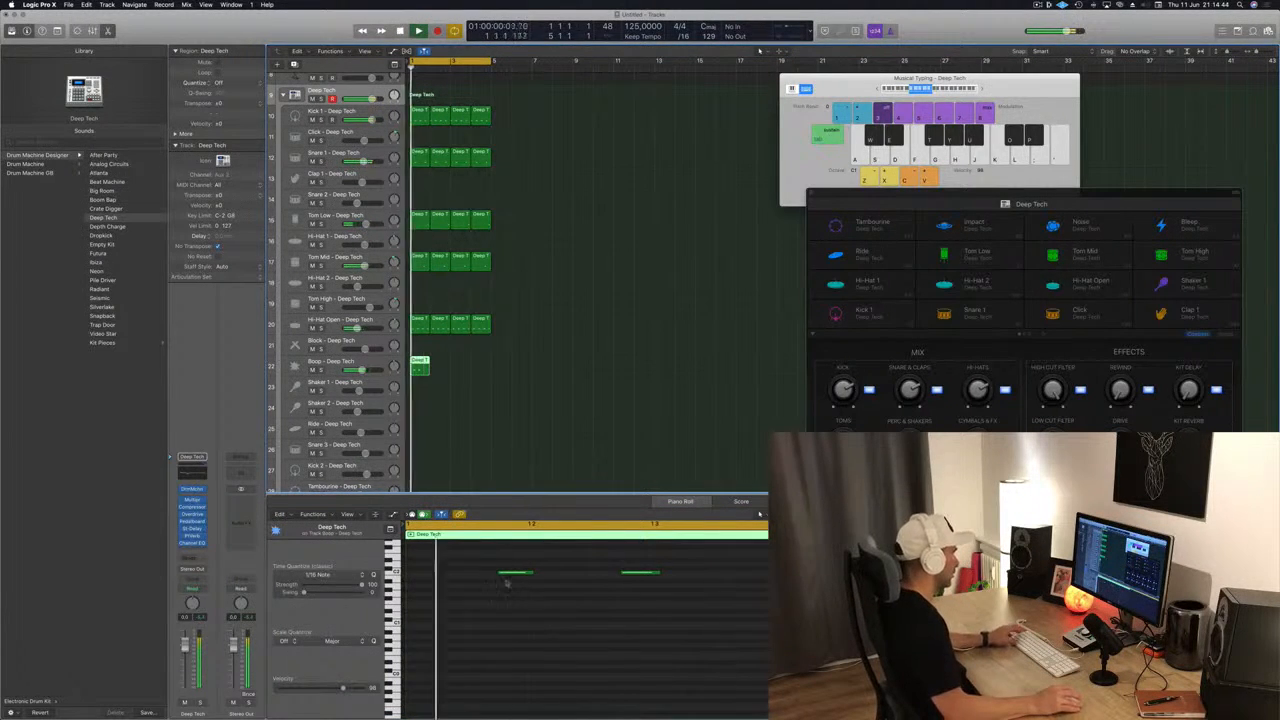
left_click_drag(497, 565, 757, 608)
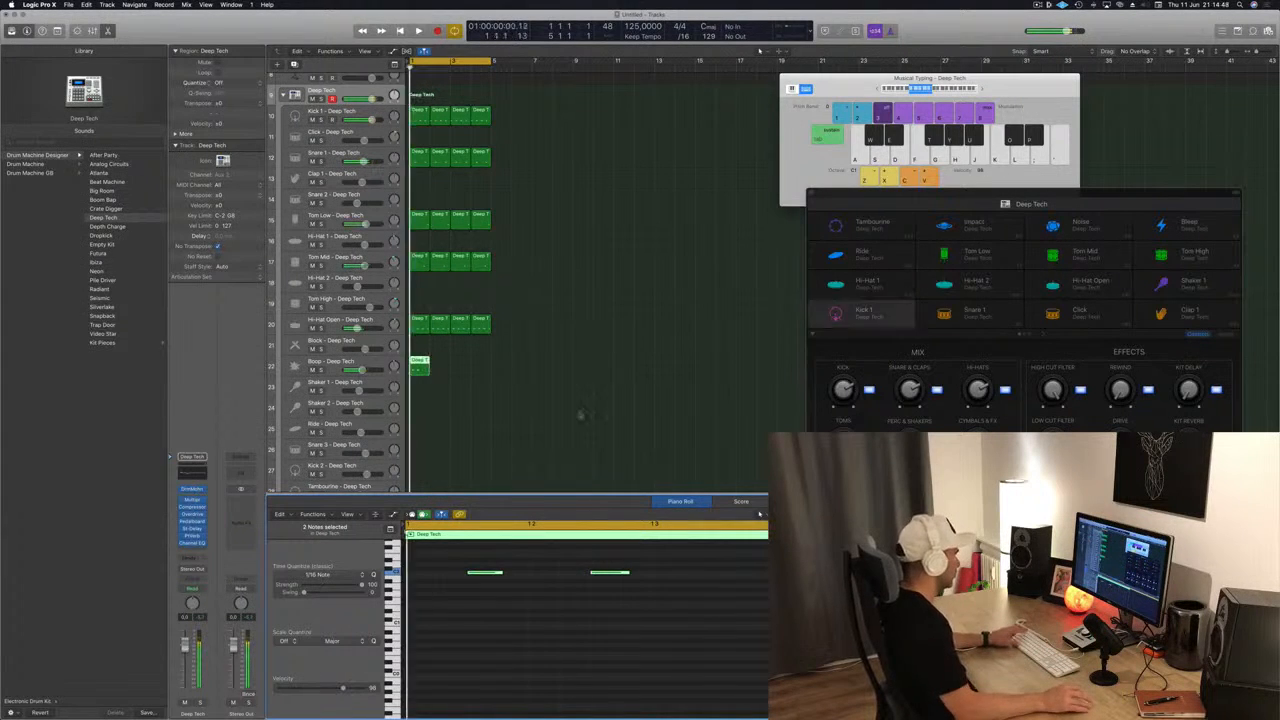
left_click(638, 577)
left_click_drag(630, 572, 669, 580)
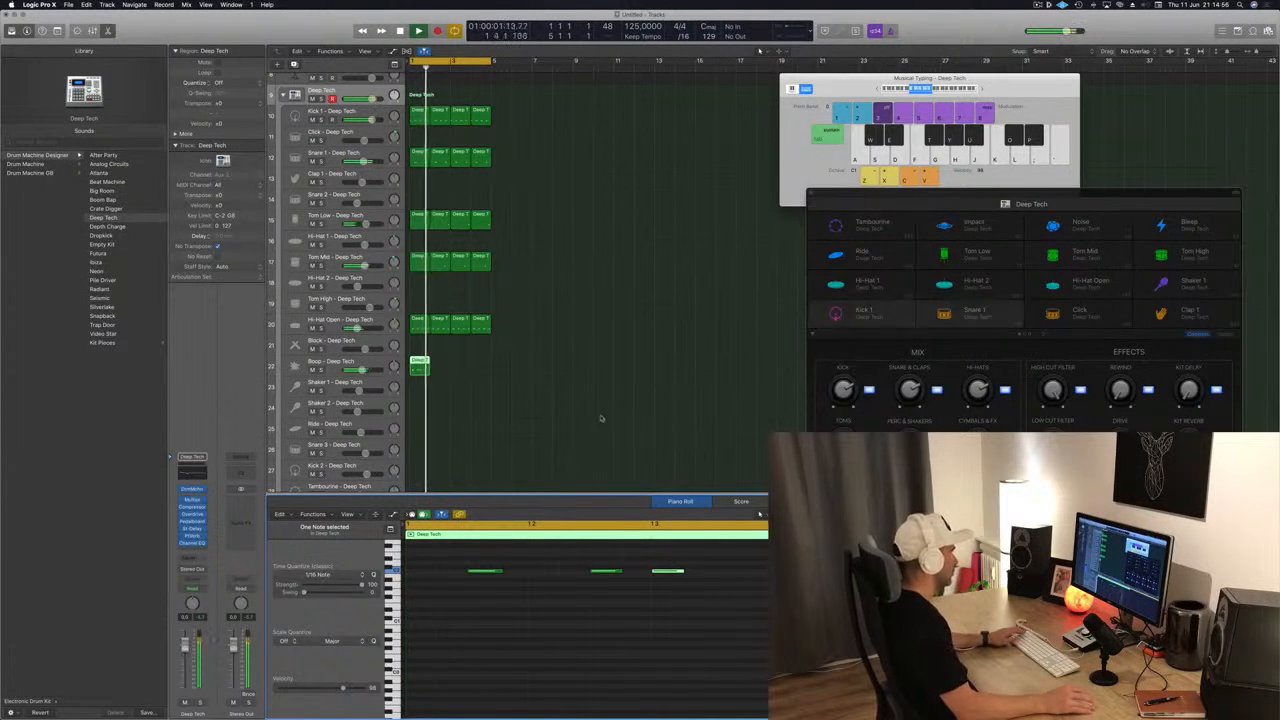
left_click_drag(419, 367, 466, 369)
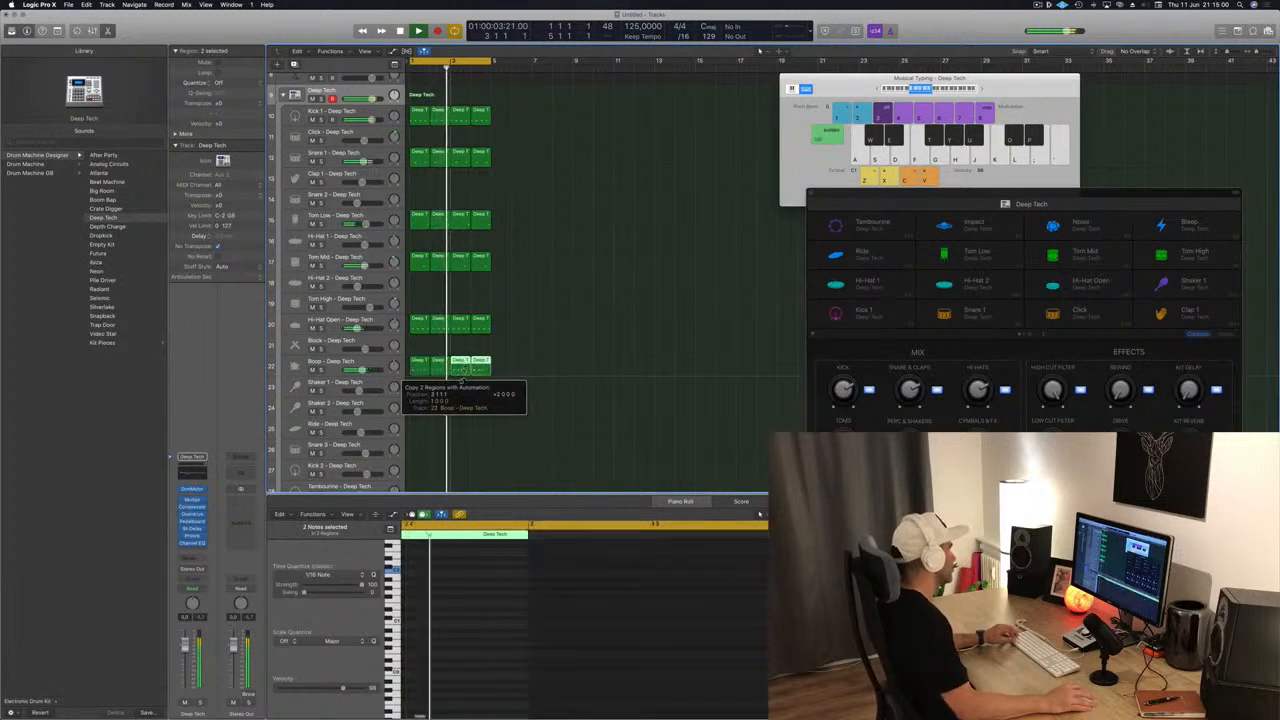
Copy the first Kick 1 region to the start of the Snare 3 track and delete its first three notes.
scroll(490, 394, "down", 3)
scroll(478, 402, "down", 3)
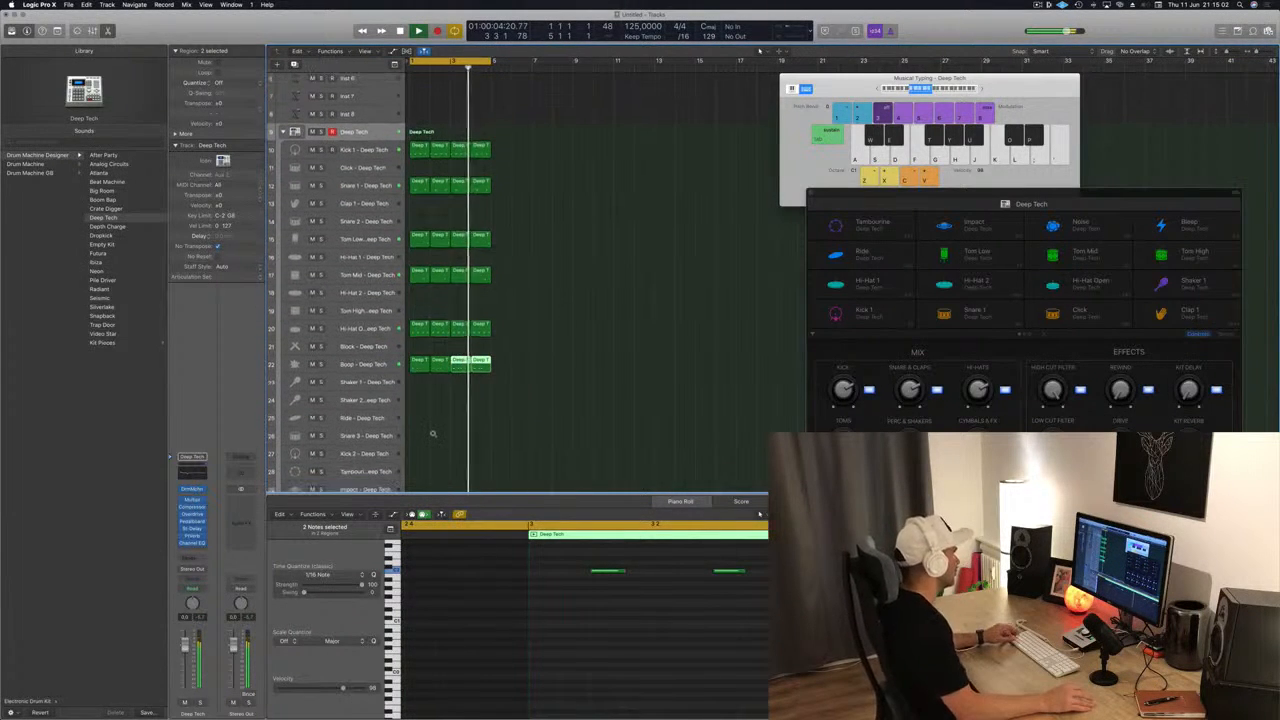
scroll(550, 300, "down", 3)
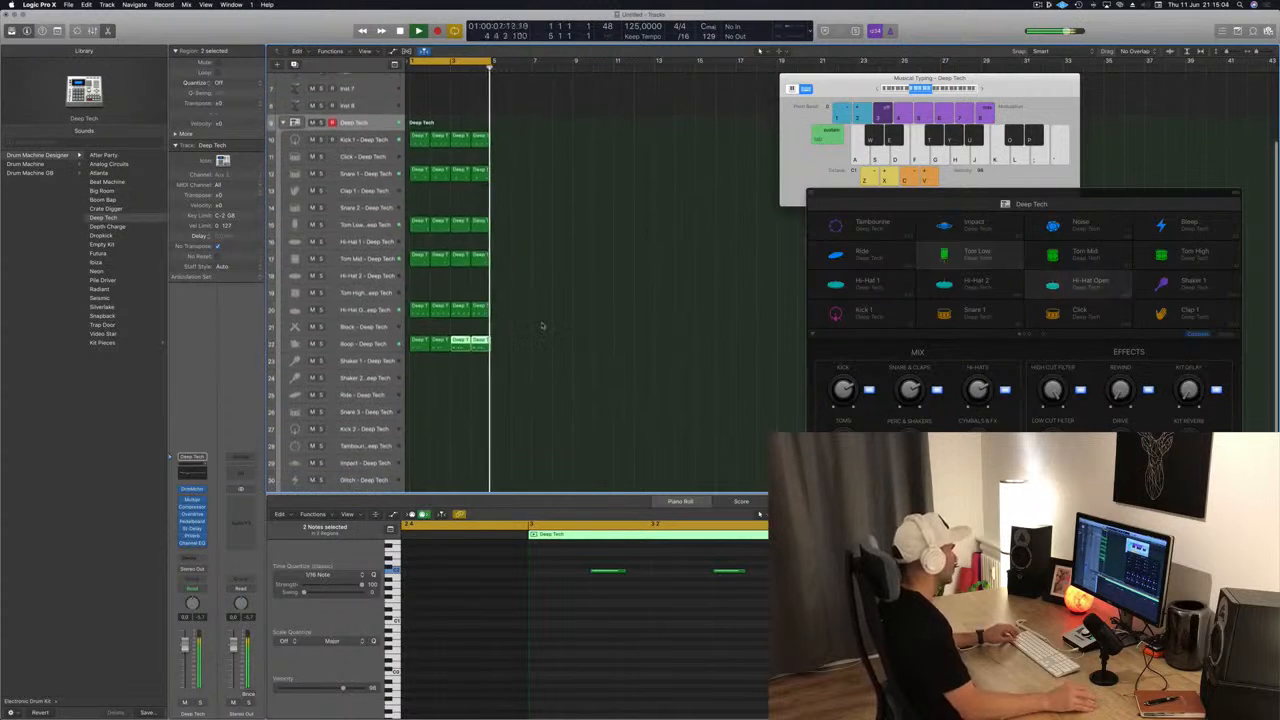
left_click_drag(420, 139, 418, 378)
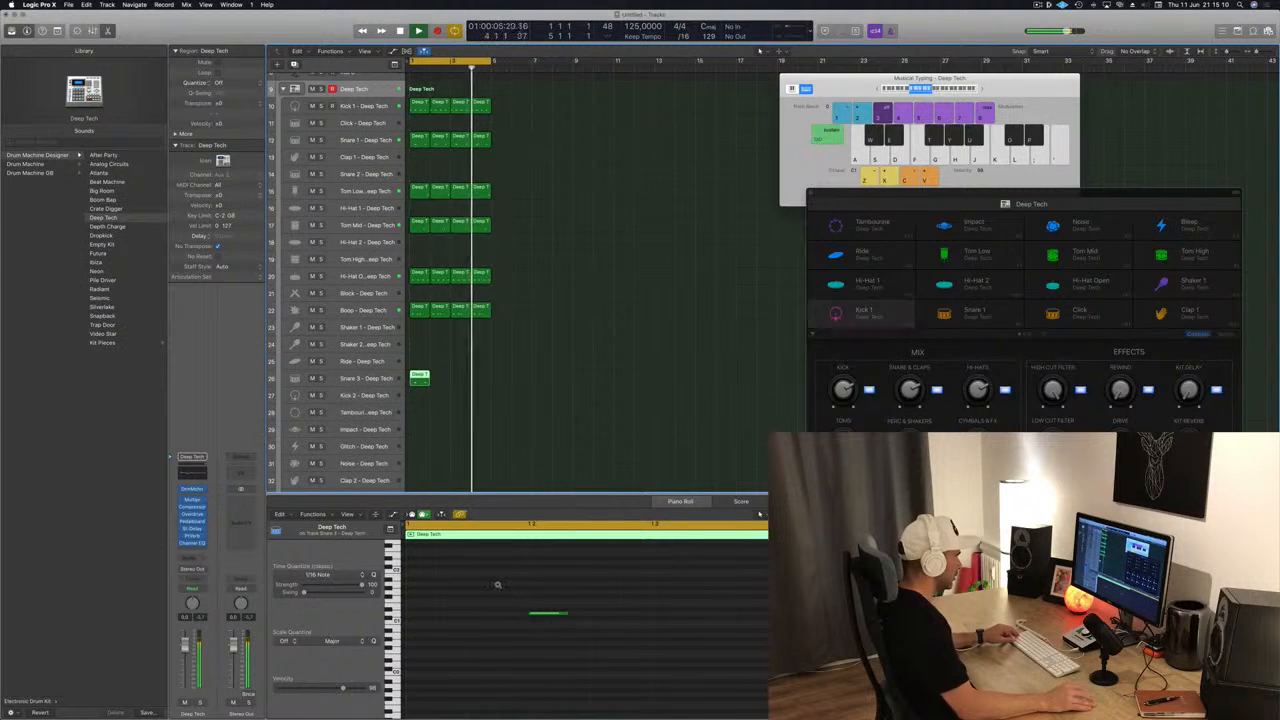
scroll(496, 587, "down", 3)
left_click(506, 613)
key("Delete")
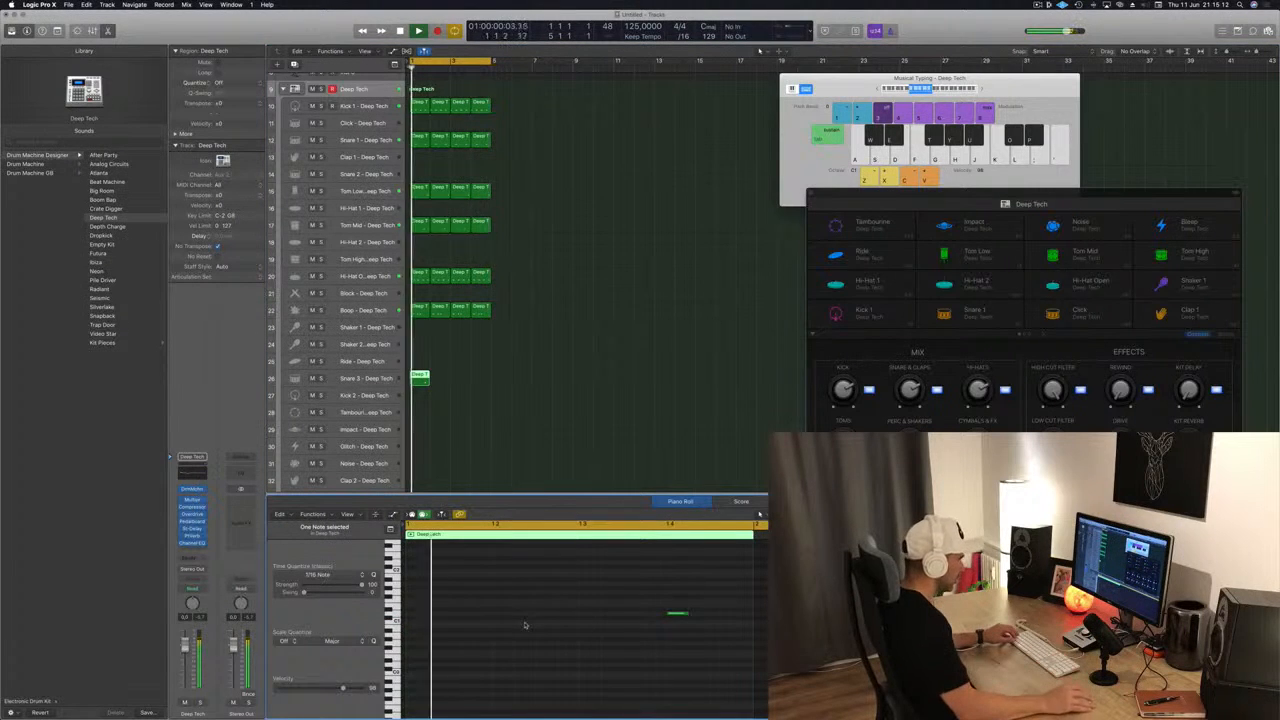
Move the remaining Snare 3 note to half a beat after beat 4 and raise it to the Snare 3 pitch.
left_click_drag(594, 608, 690, 645)
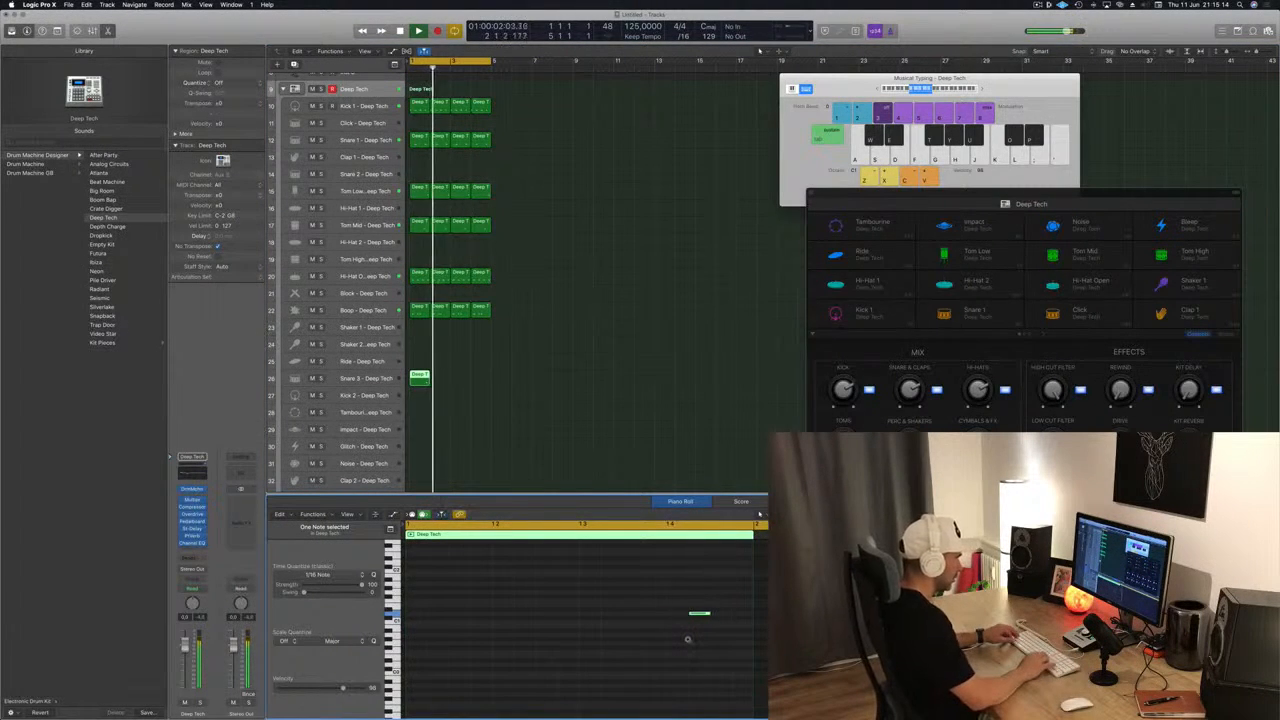
key("alt+Up")
key("alt+Up")
key("alt+Up")
key("alt+Up")
key("alt+Up")
key("alt+Up")
key("alt+Up")
key("alt+Up")
key("alt+Up")
key("alt+Up")
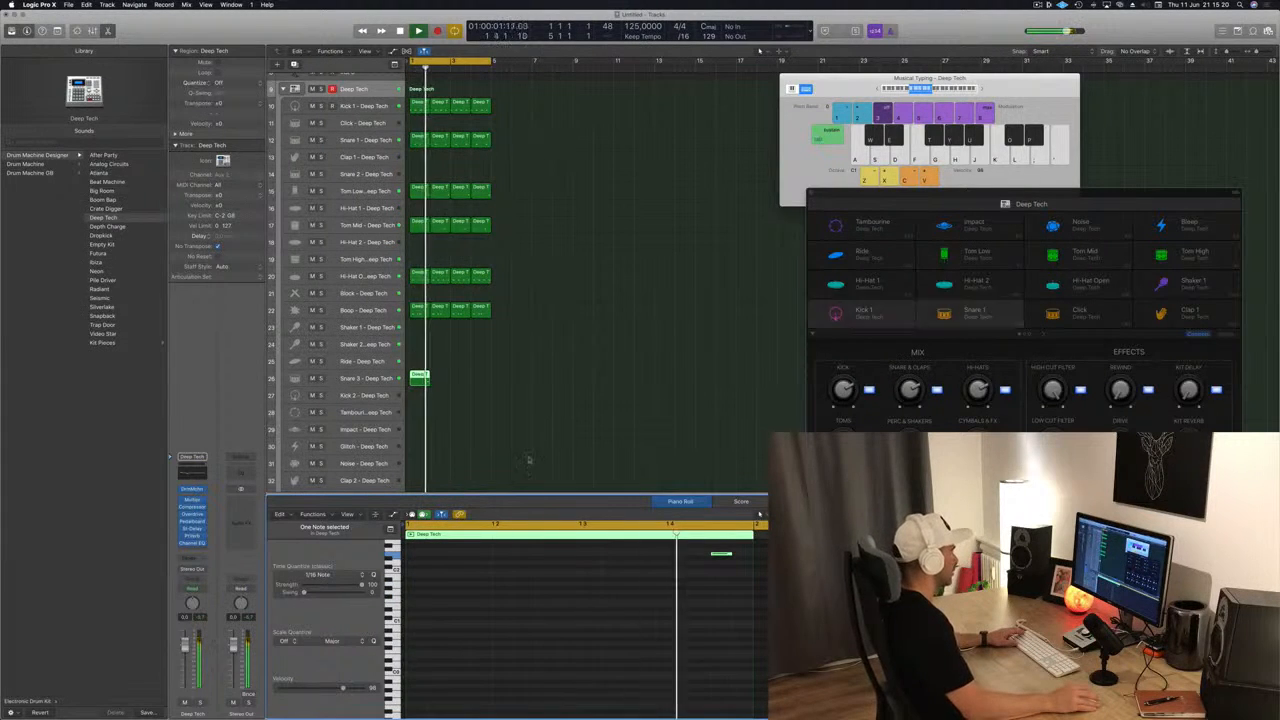
Select the Snare 3 track and repeat its region until it fills four bars.
left_click(368, 379)
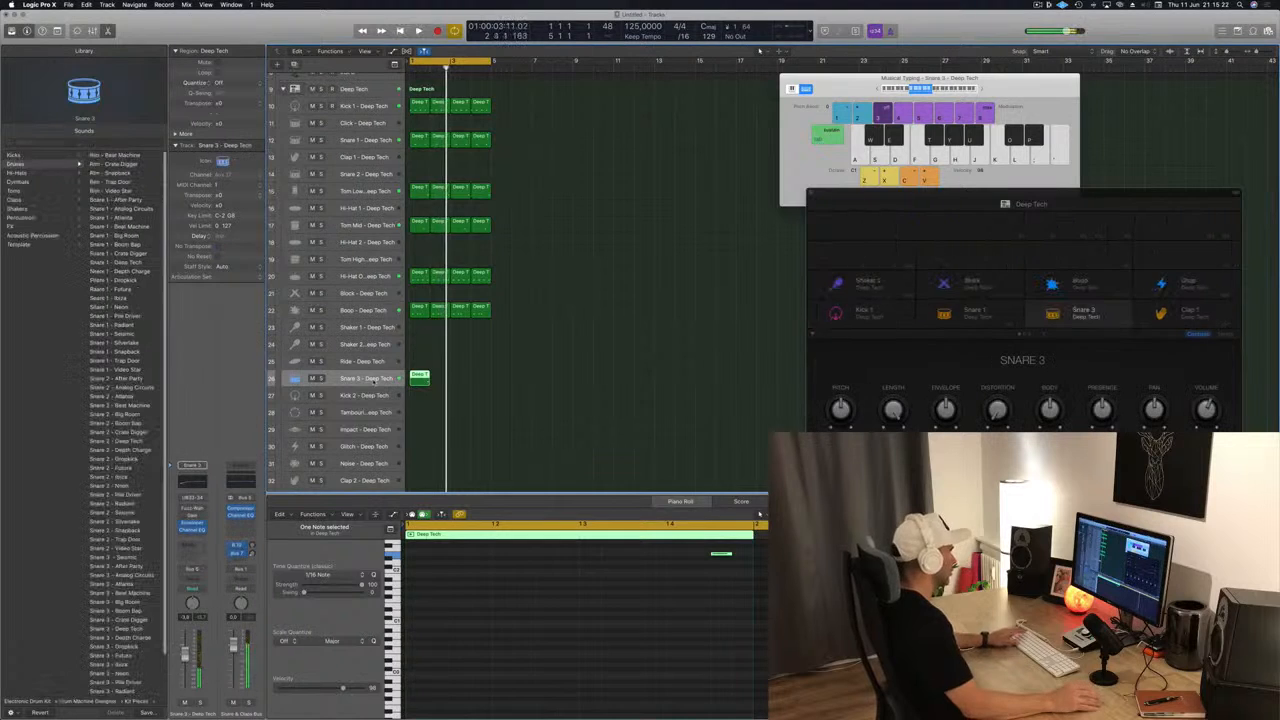
left_click_drag(420, 377, 465, 388)
left_click(422, 380, "shift")
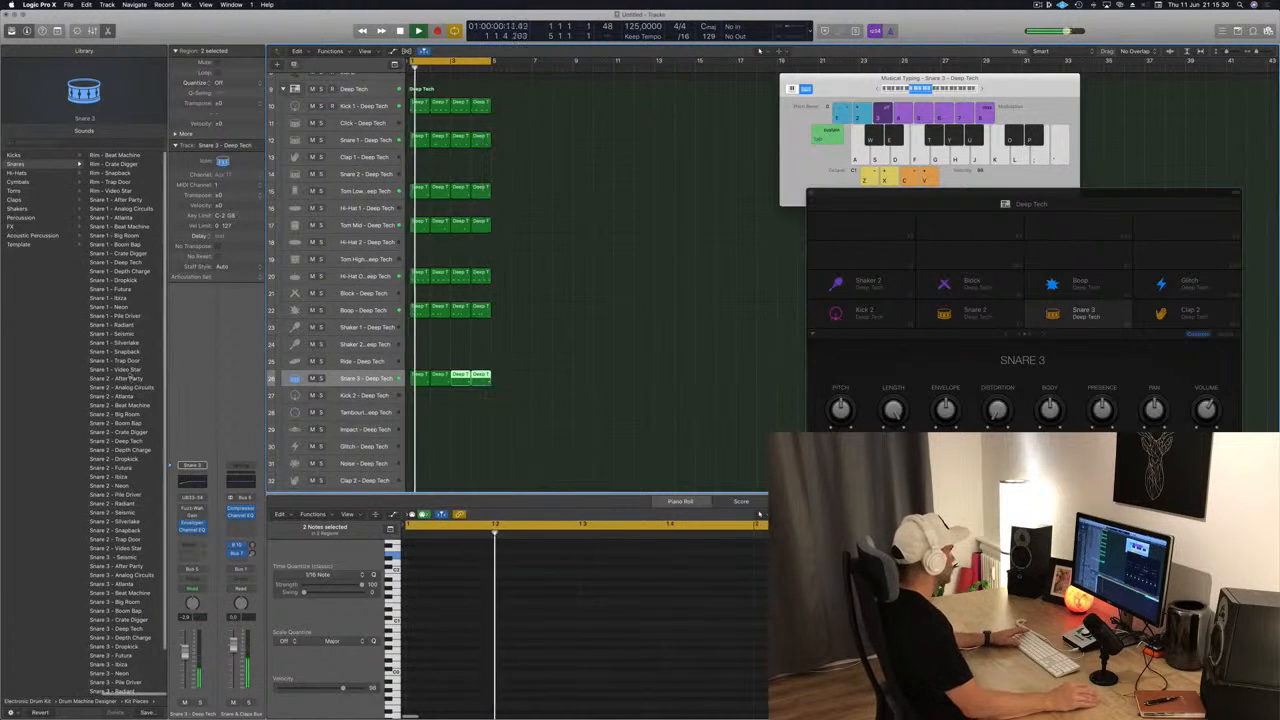
Replace the Snare 3 track's sound with Snare 3 - Video Star and deselect the regions.
scroll(113, 392, "down", 3)
left_click(127, 683)
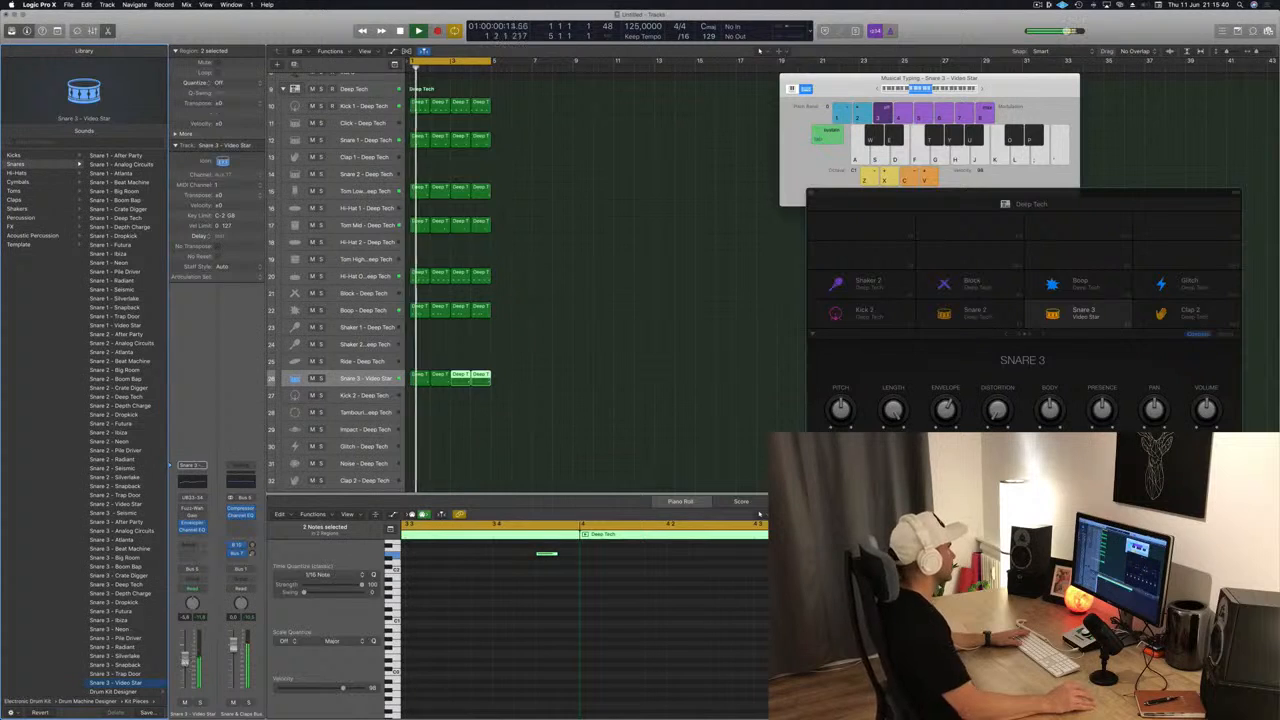
scroll(480, 405, "down", 2)
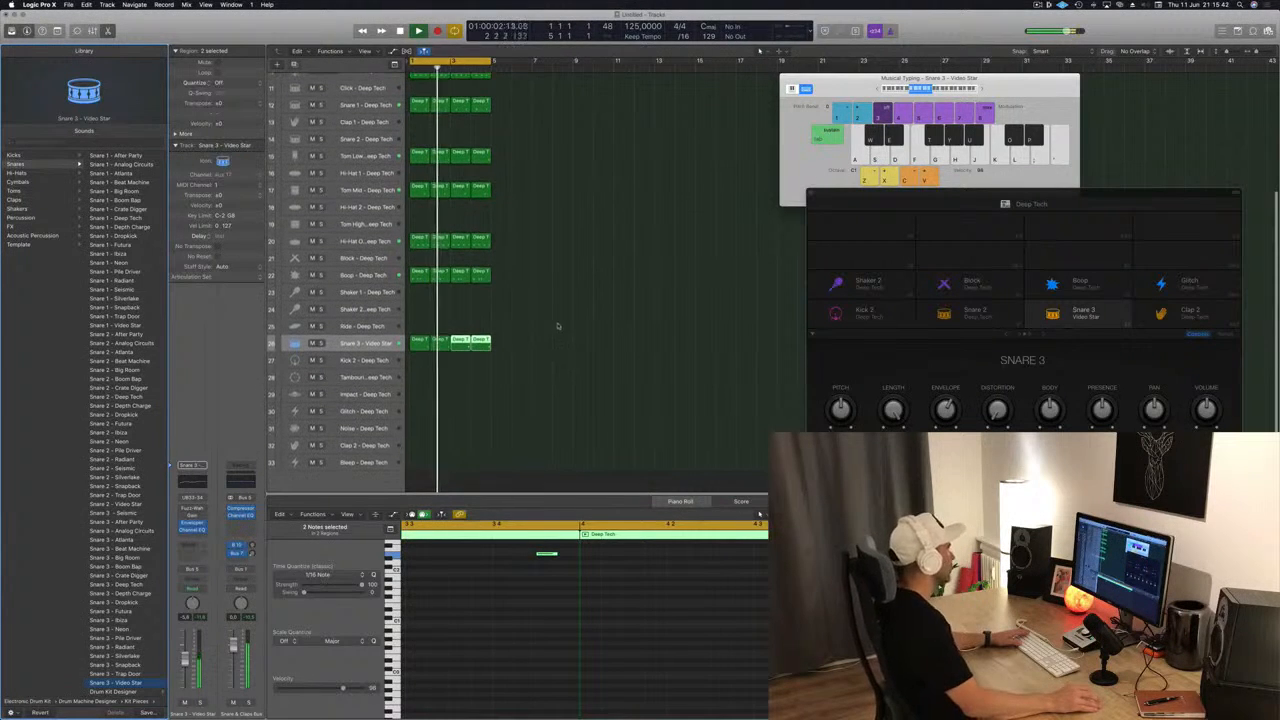
left_click(578, 382)
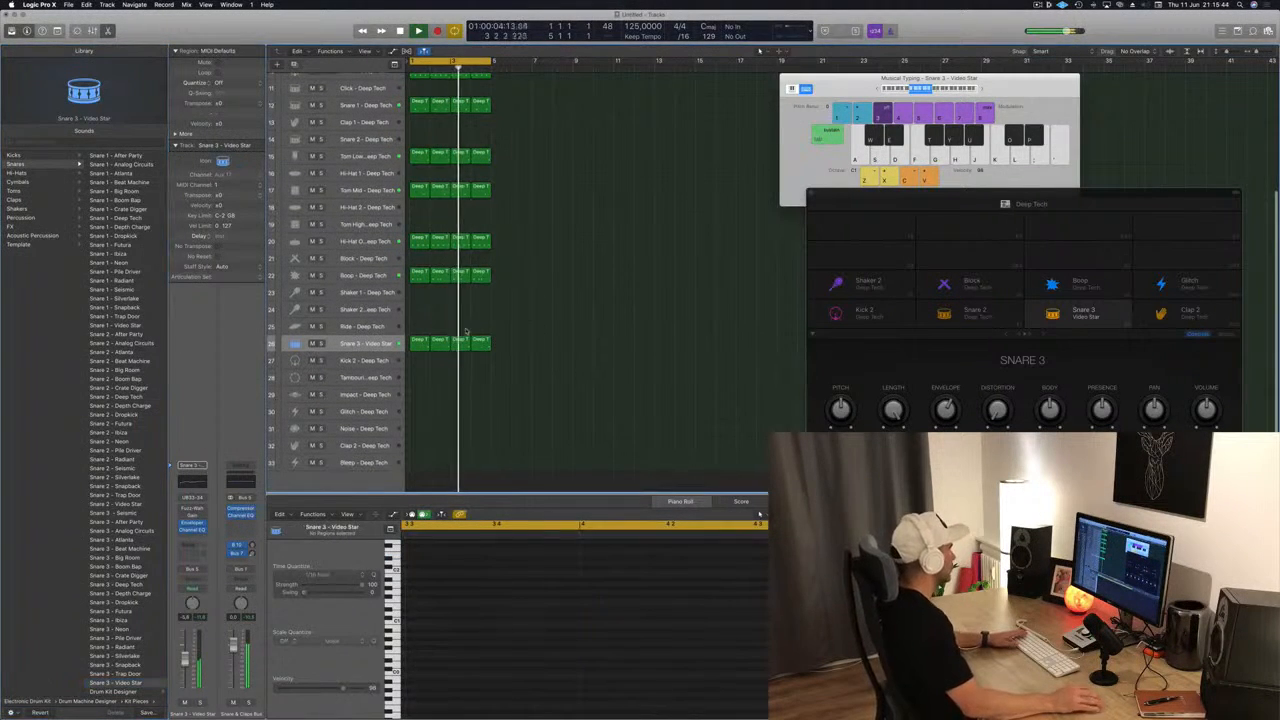
Copy the first Kick 1 region to the Shaker 2 track and raise its four notes to the Shaker 2 pitch.
scroll(562, 354, "up", 1)
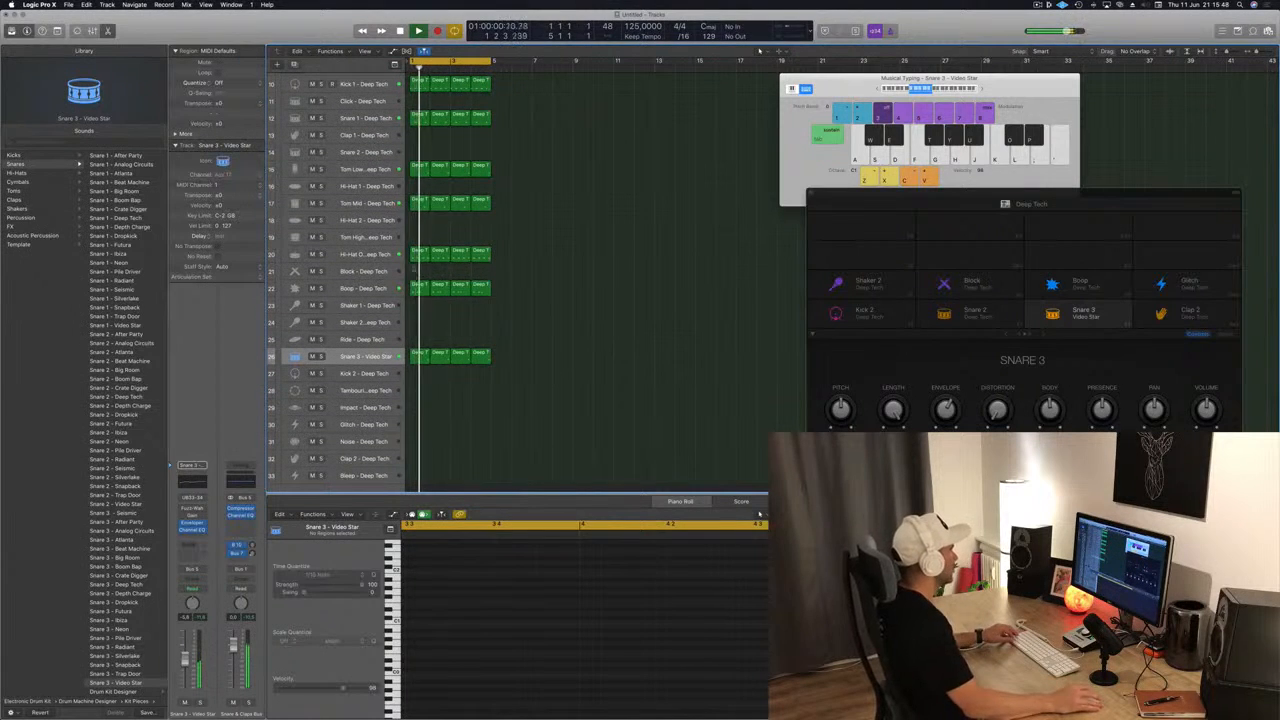
left_click_drag(419, 86, 417, 326)
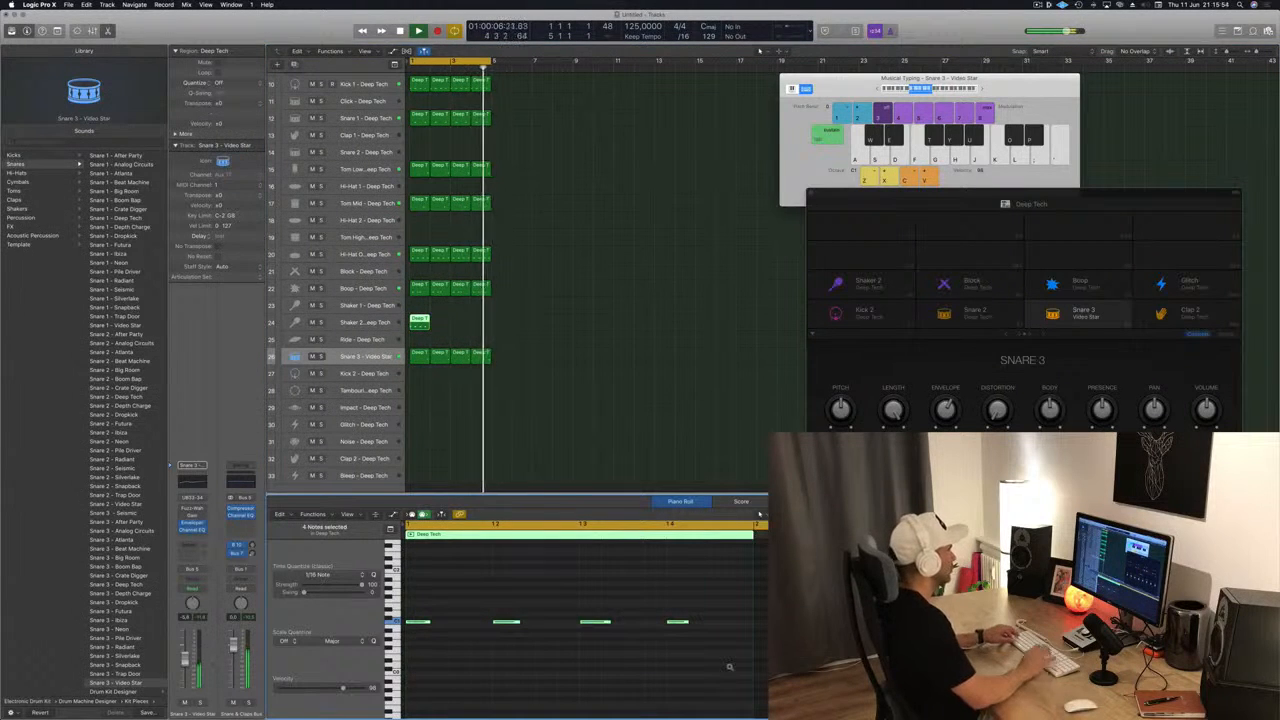
key("alt+Up")
key("alt+Up")
key("alt+Up")
key("alt+Up")
key("alt+Up")
key("alt+Up")
key("alt+Up")
key("alt+Up")
key("alt+Up")
key("alt+Up")
key("alt+Up")
key("alt+Up")
key("alt+Up")
key("alt+Up")
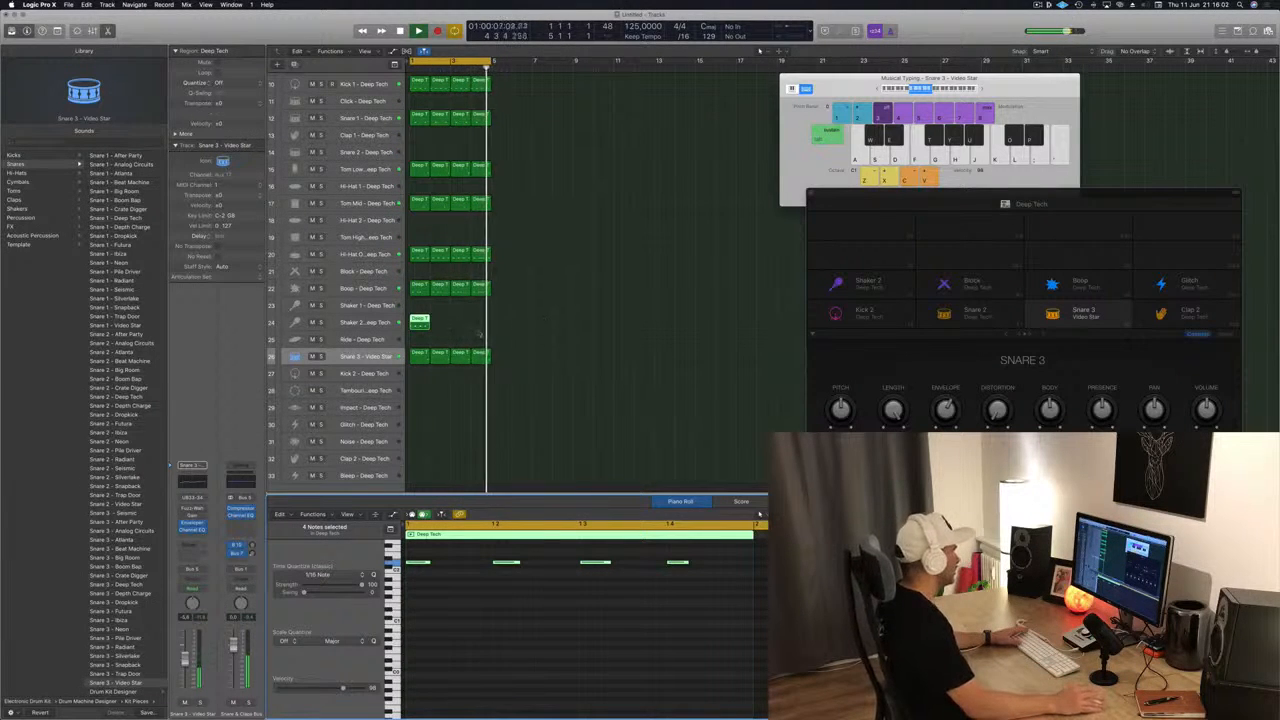
Stop playback, duplicate the four Shaker 2 notes onto the off-beats and play the beat again.
key("space")
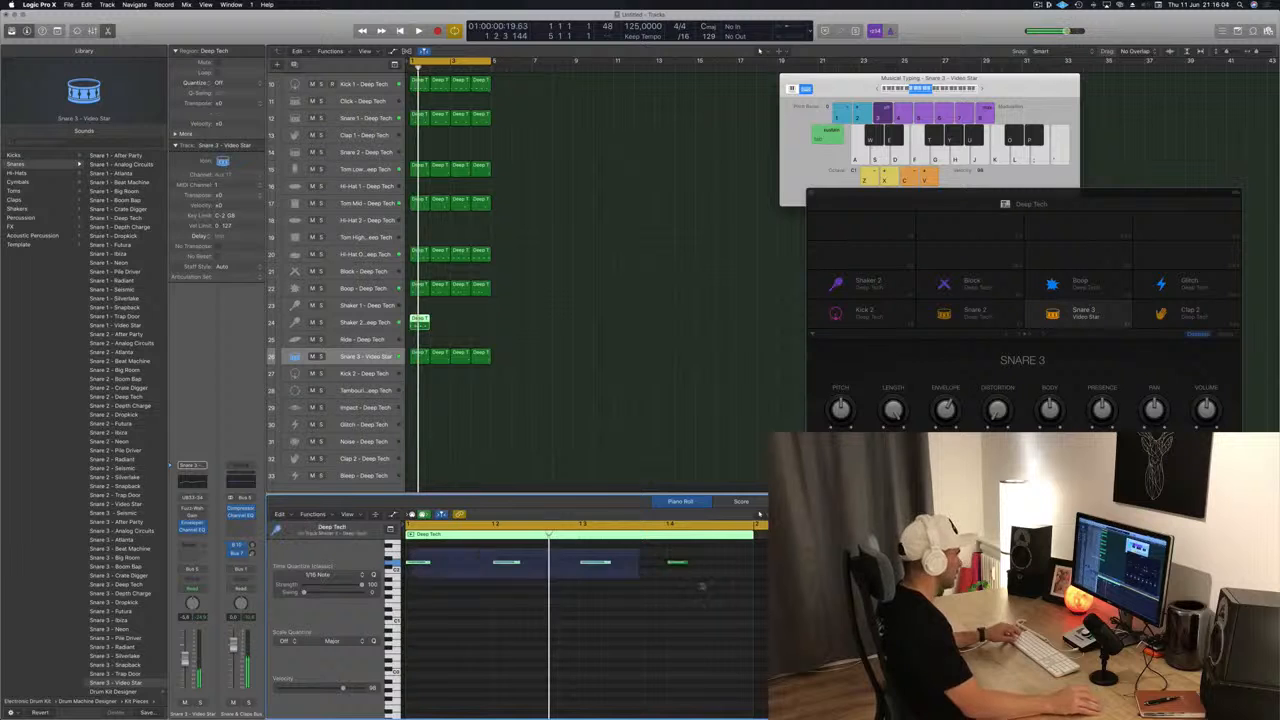
left_click_drag(453, 571, 470, 571)
key("space")
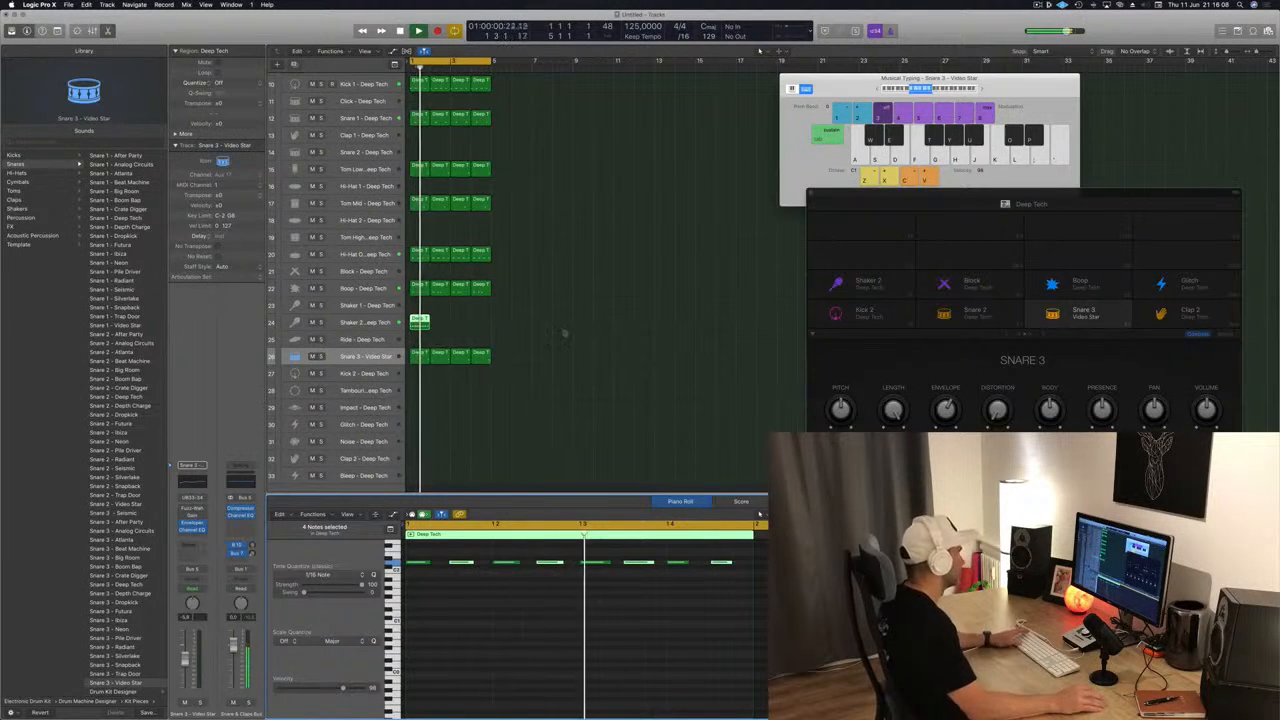
Select the Shaker 2 track and repeat its region until it fills four bars.
left_click(352, 322)
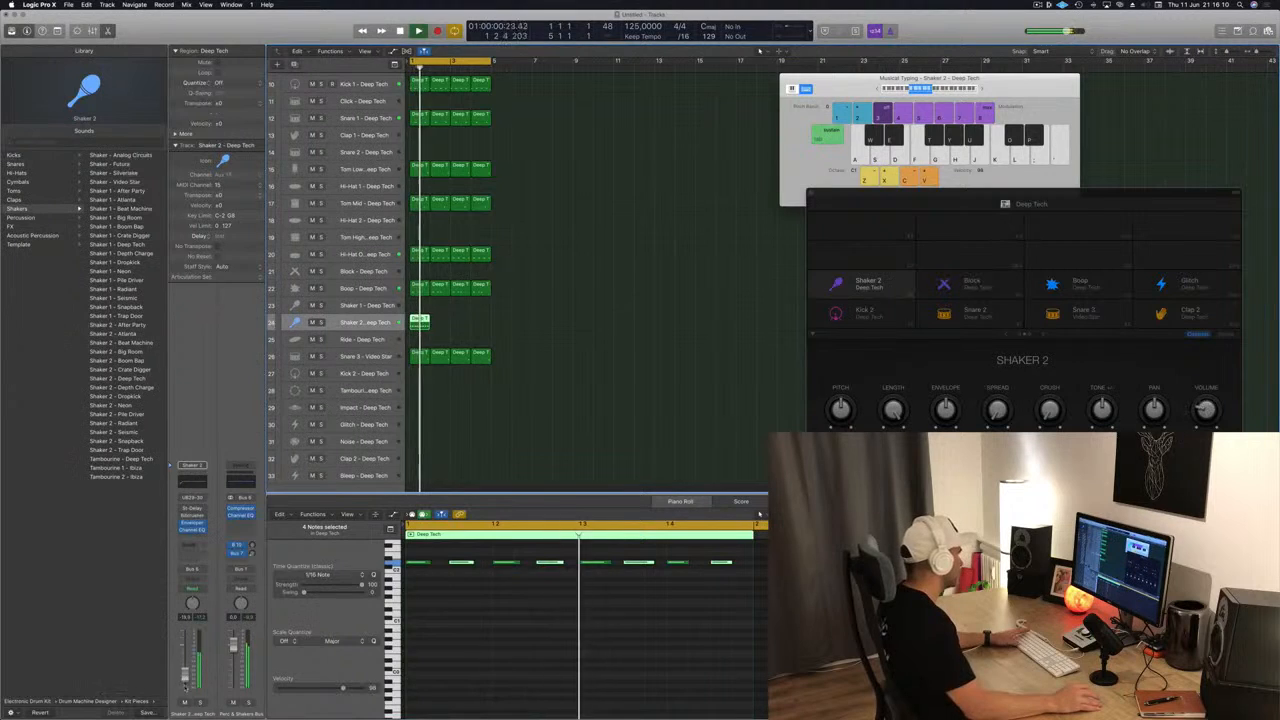
left_click_drag(421, 325, 461, 326)
left_click(462, 324)
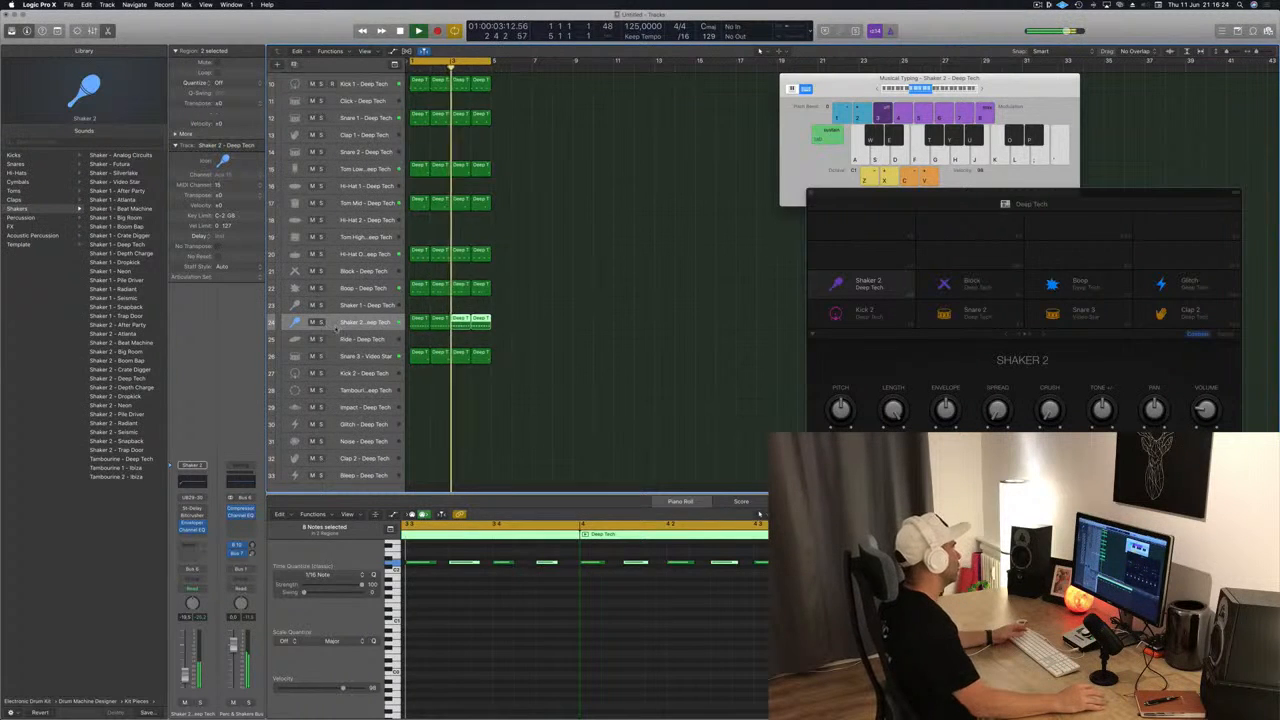
Audition the Shaker 2 track in solo and enlarge its track height.
key("s")
key("s")
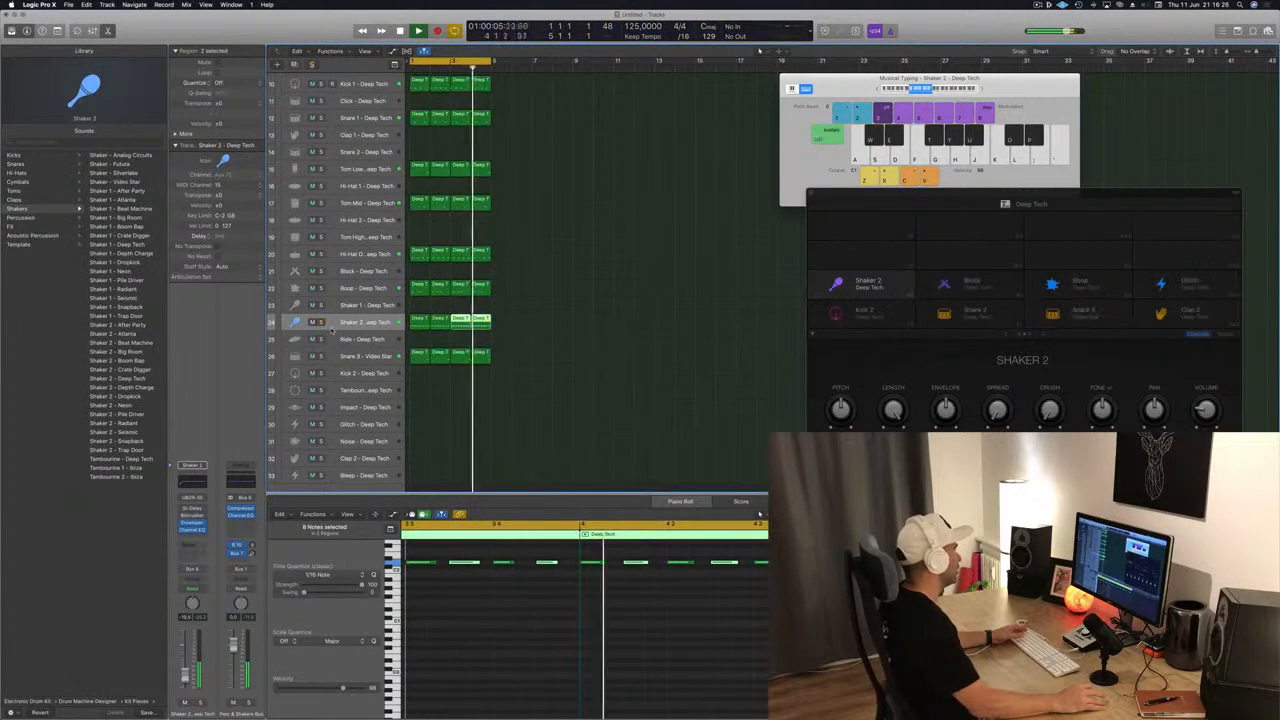
left_click_drag(331, 329, 331, 384)
left_click(563, 360)
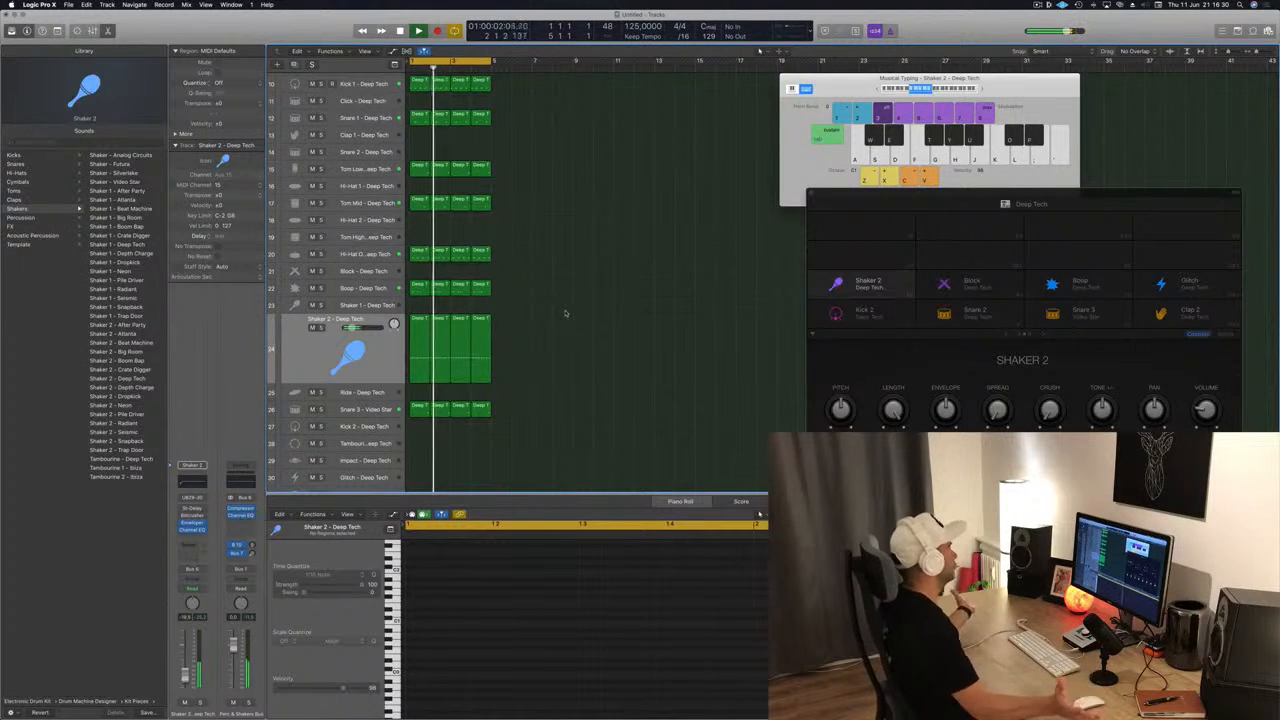
scroll(565, 314, "up", 1)
scroll(565, 314, "down", 1)
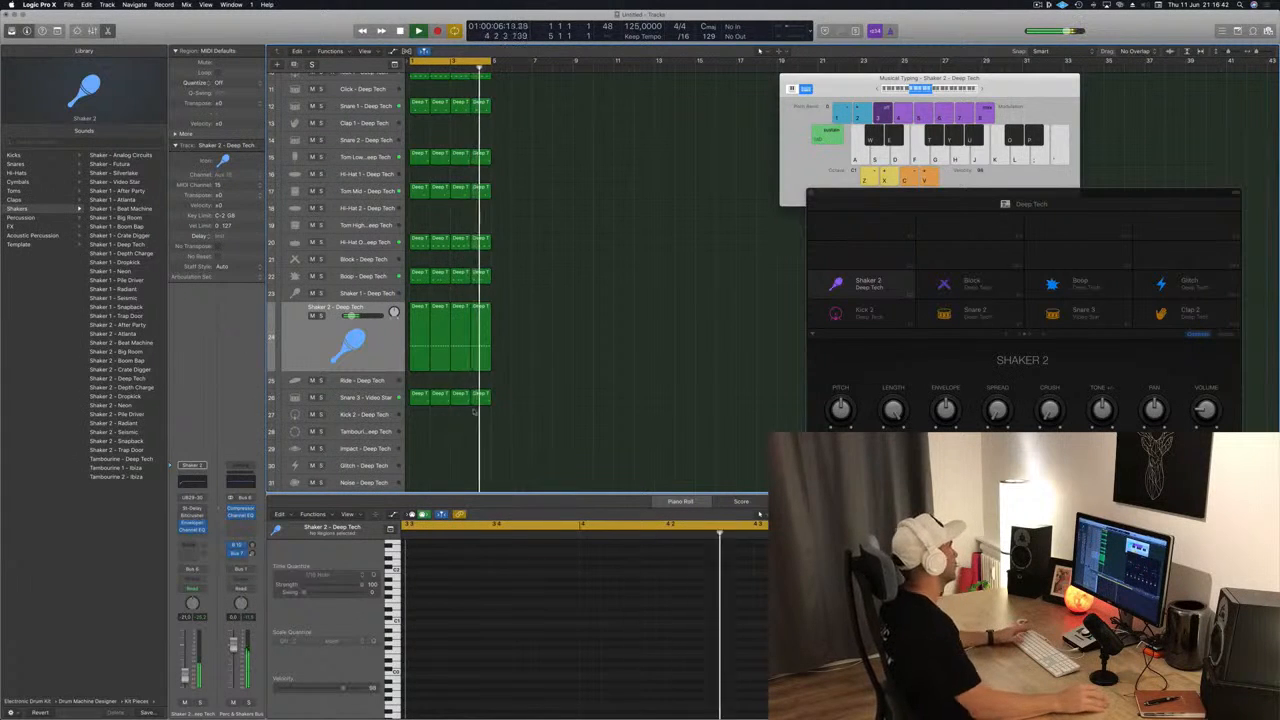
Copy the first Boop region to the Block track, raise its four notes to the Block pitch and stop playback.
left_click_drag(502, 383, 418, 350)
scroll(566, 276, "up", 3)
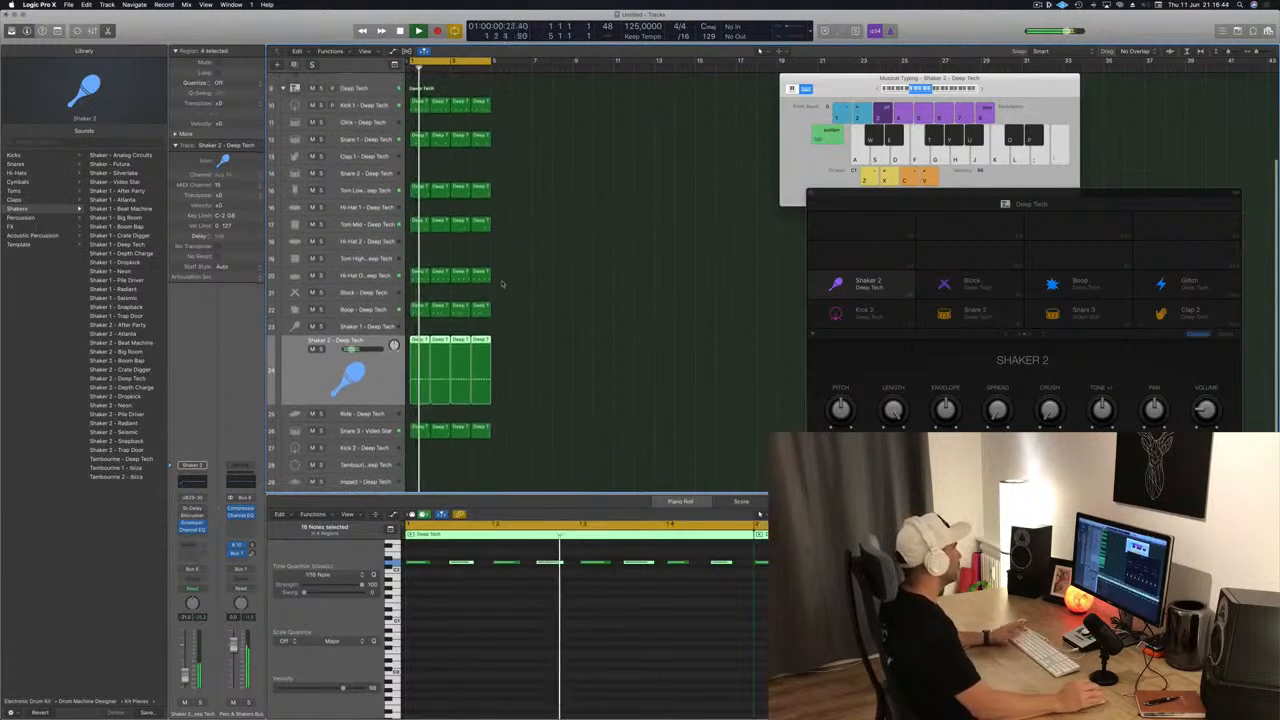
left_click(419, 307)
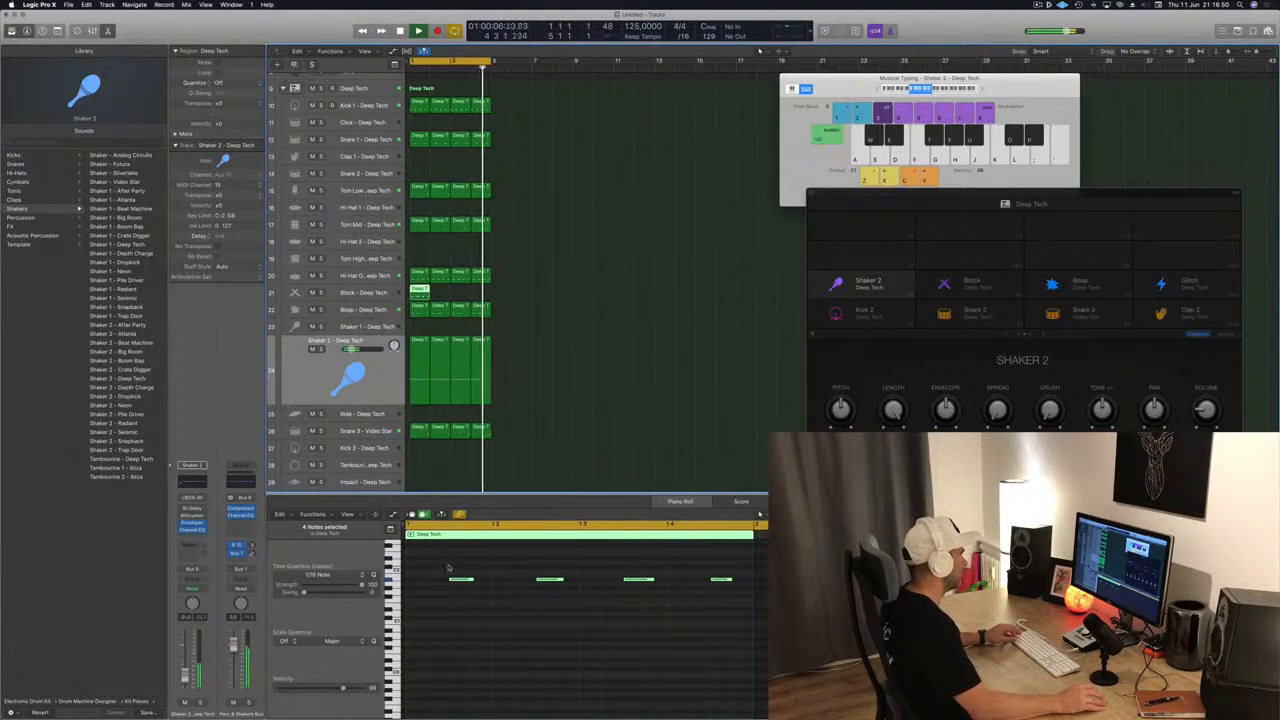
left_click_drag(448, 565, 733, 598)
key("space")
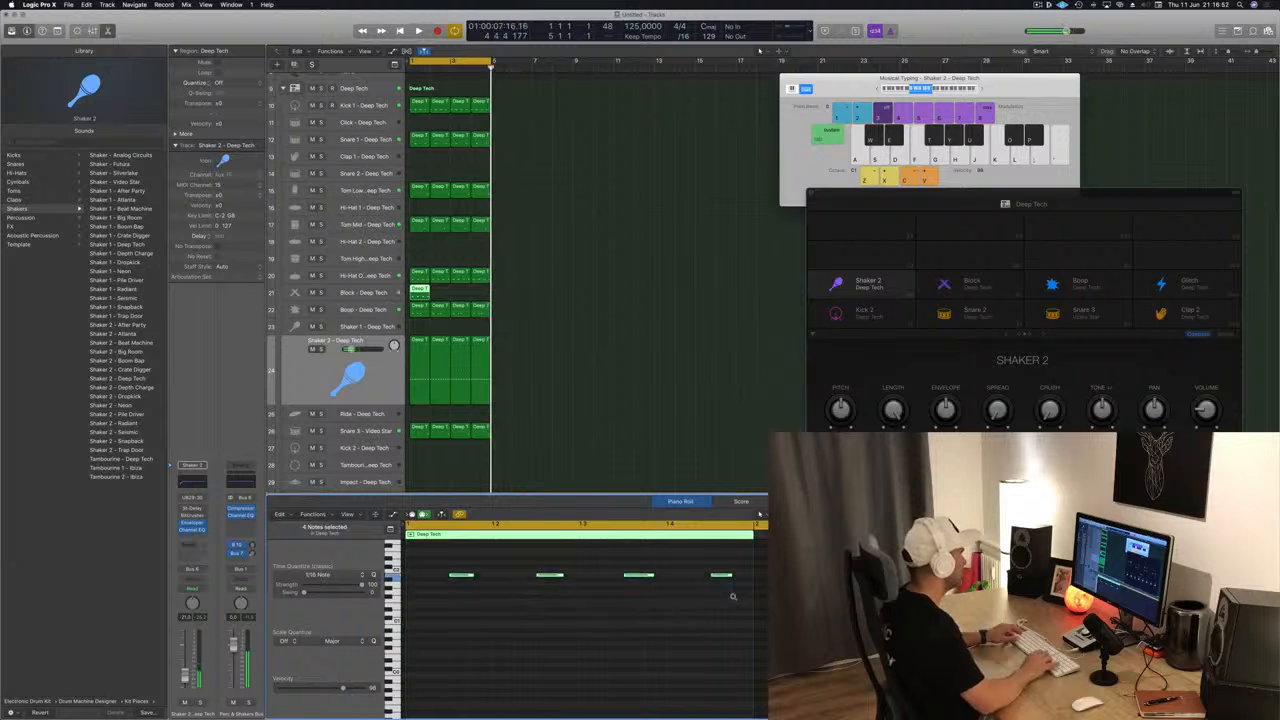
Play the beat again and shift all four Block notes two sixteenth steps later in the bar.
key("space")
scroll(560, 614, "left", 3)
key("space")
key("space")
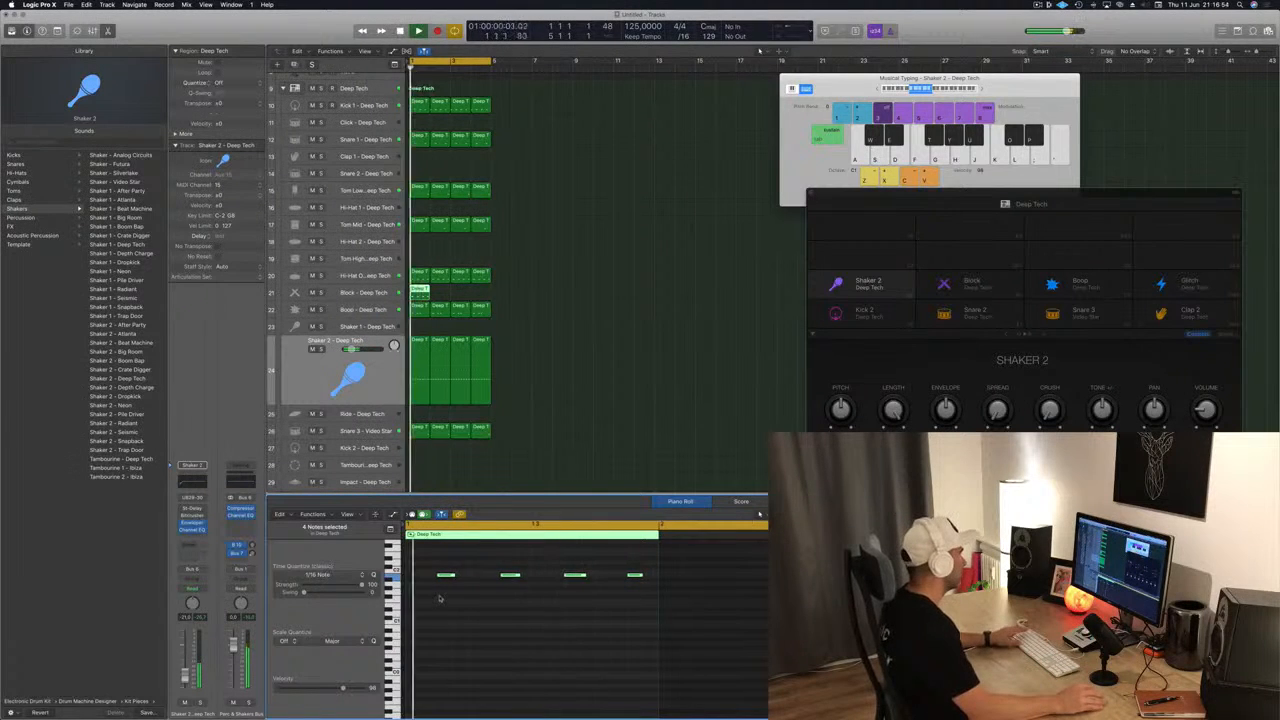
left_click_drag(431, 562, 560, 602)
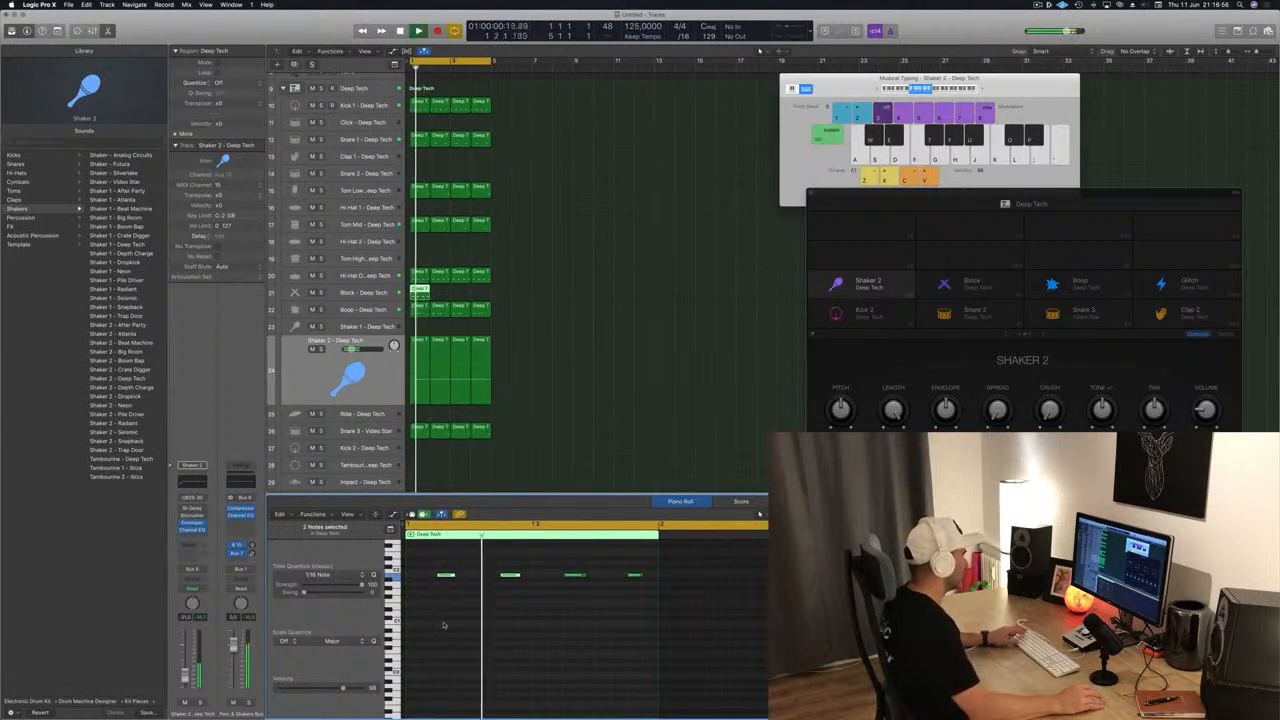
key("super+a")
key("alt+Right")
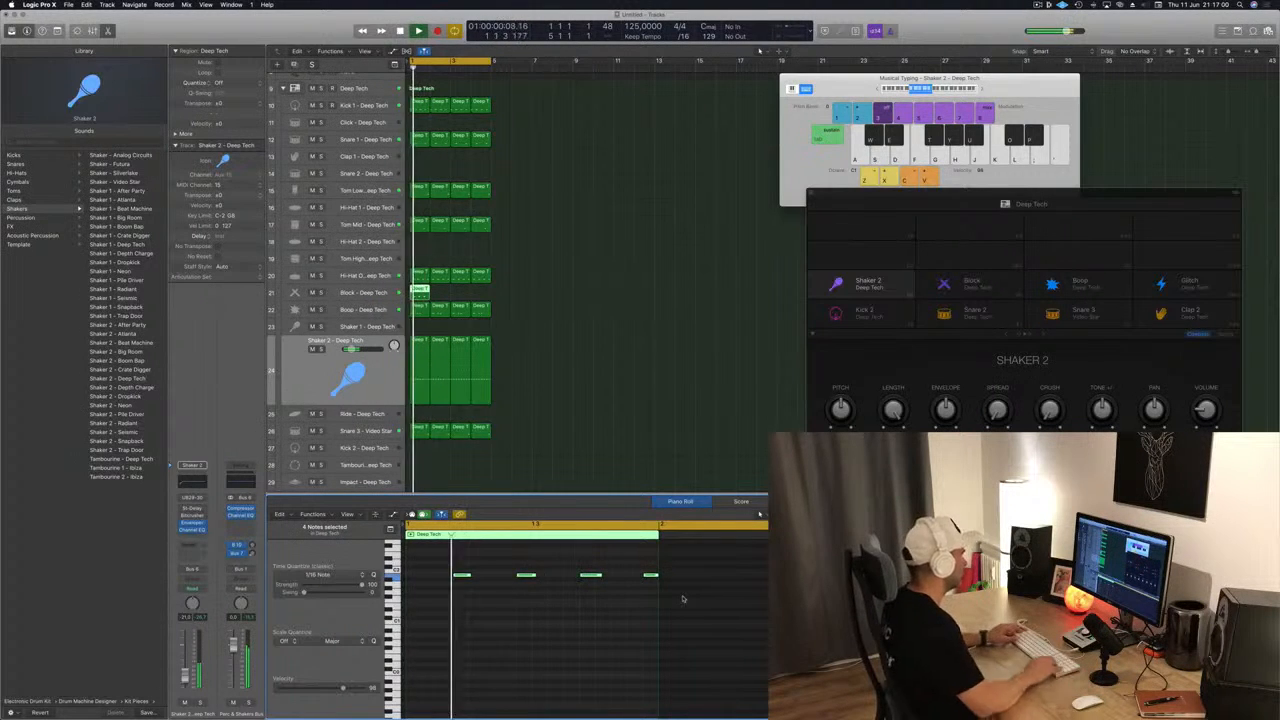
key("alt+Right")
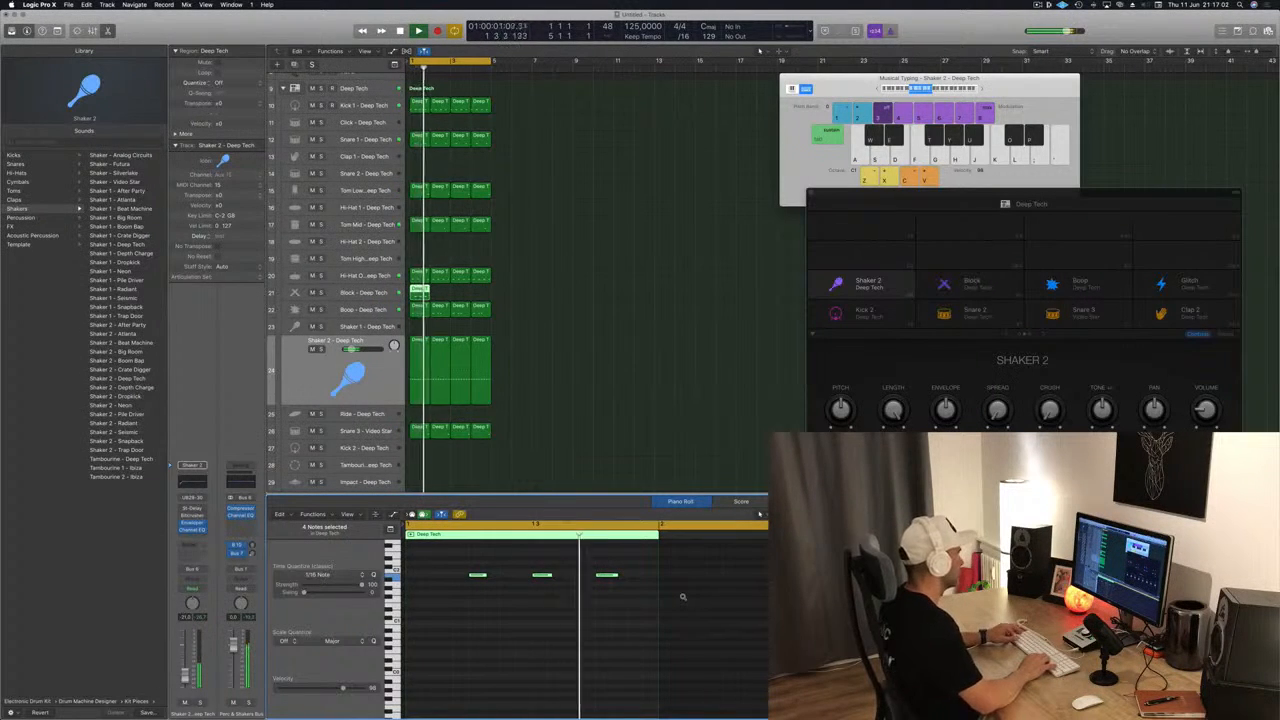
Move the second Block note one sixteenth earlier and repeat the Block region until it fills four bars.
left_click(537, 590)
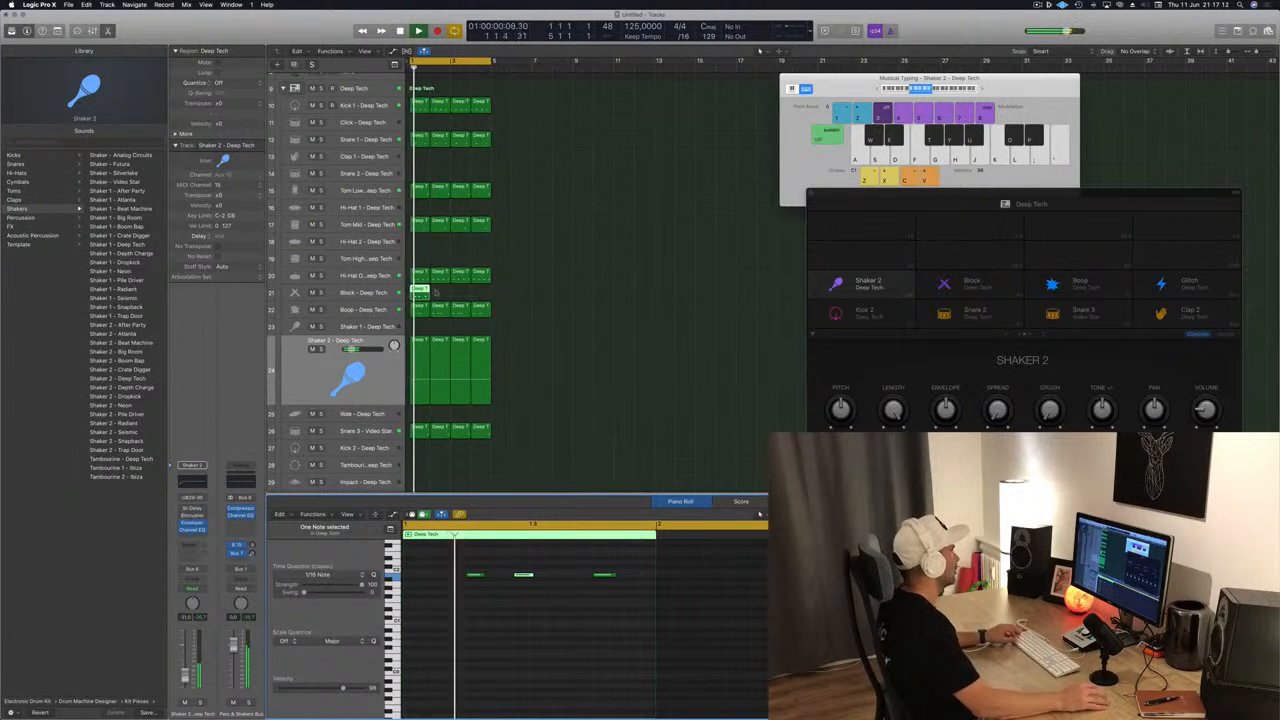
left_click_drag(418, 292, 460, 300)
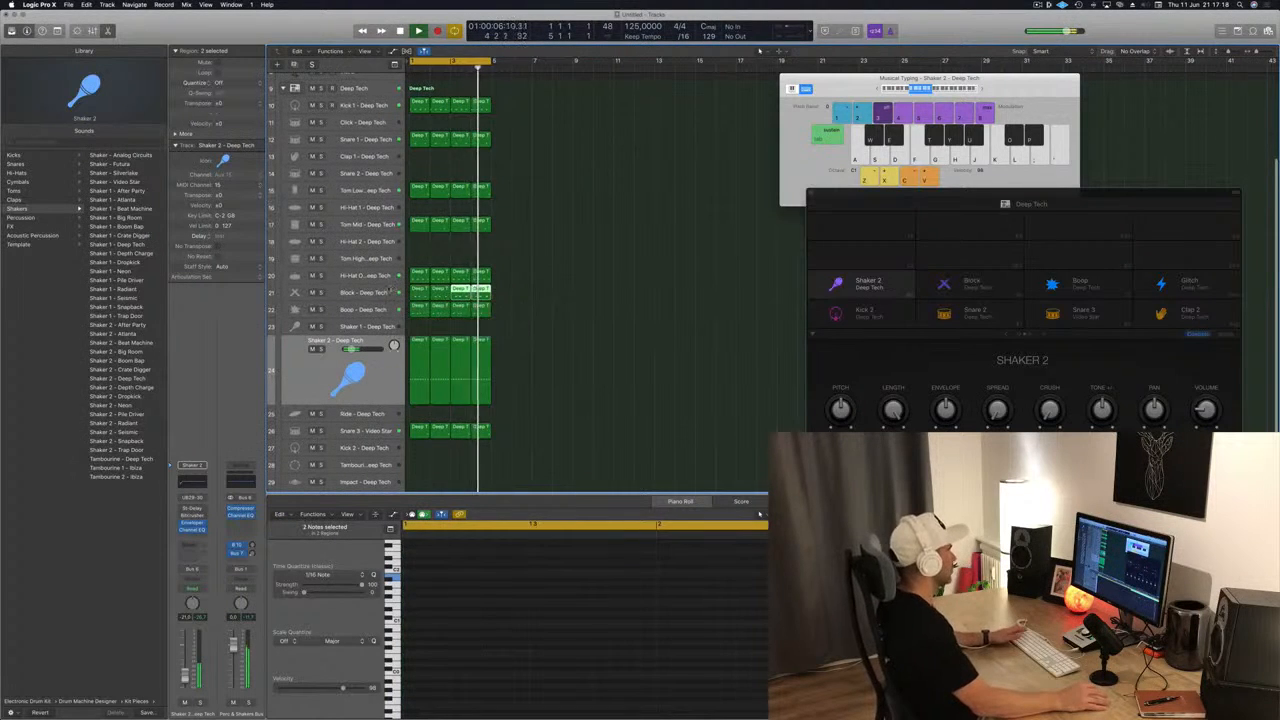
Inspect the Stereo Delay on the Block track and lower the track's volume.
left_click(389, 290)
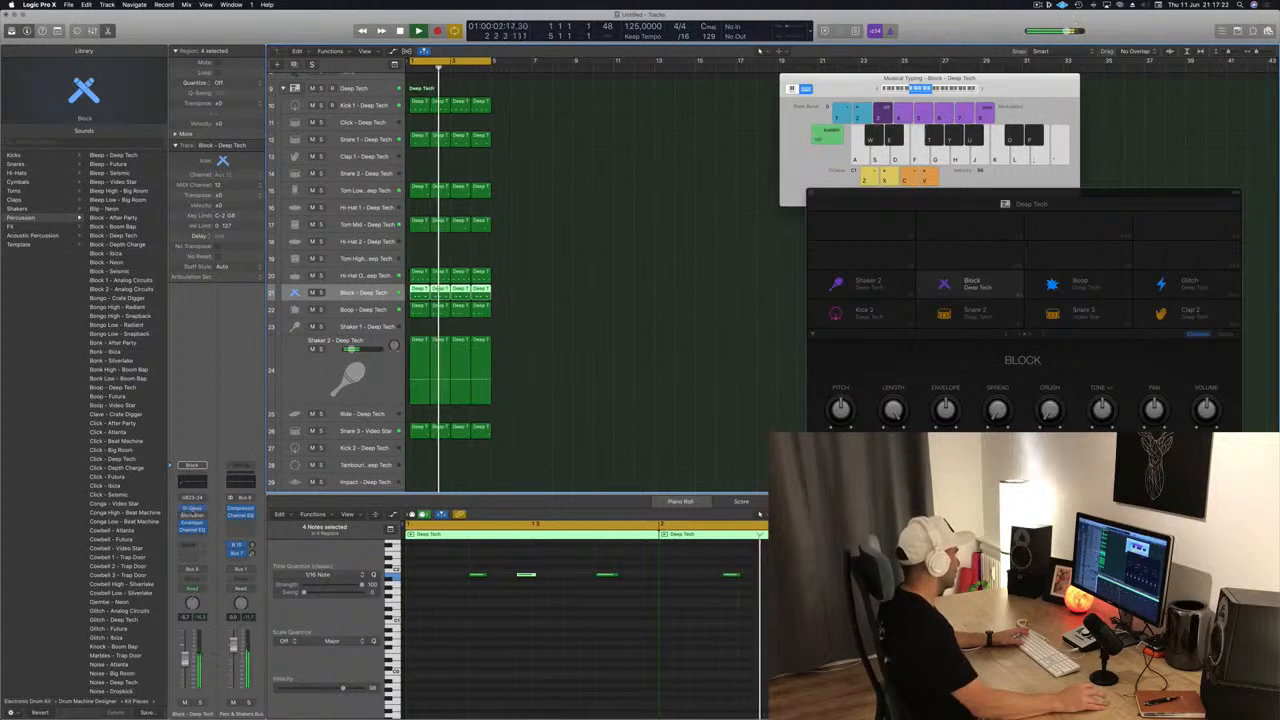
left_click(191, 509)
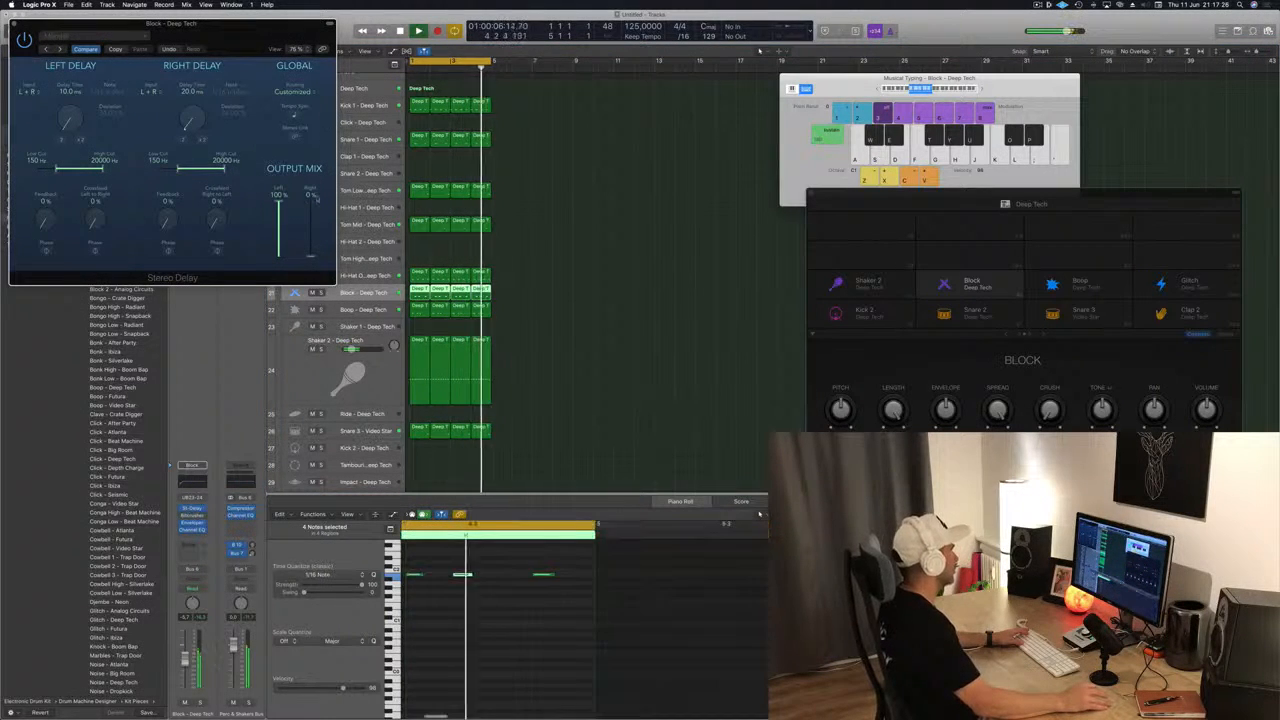
left_click_drag(228, 31, 757, 332)
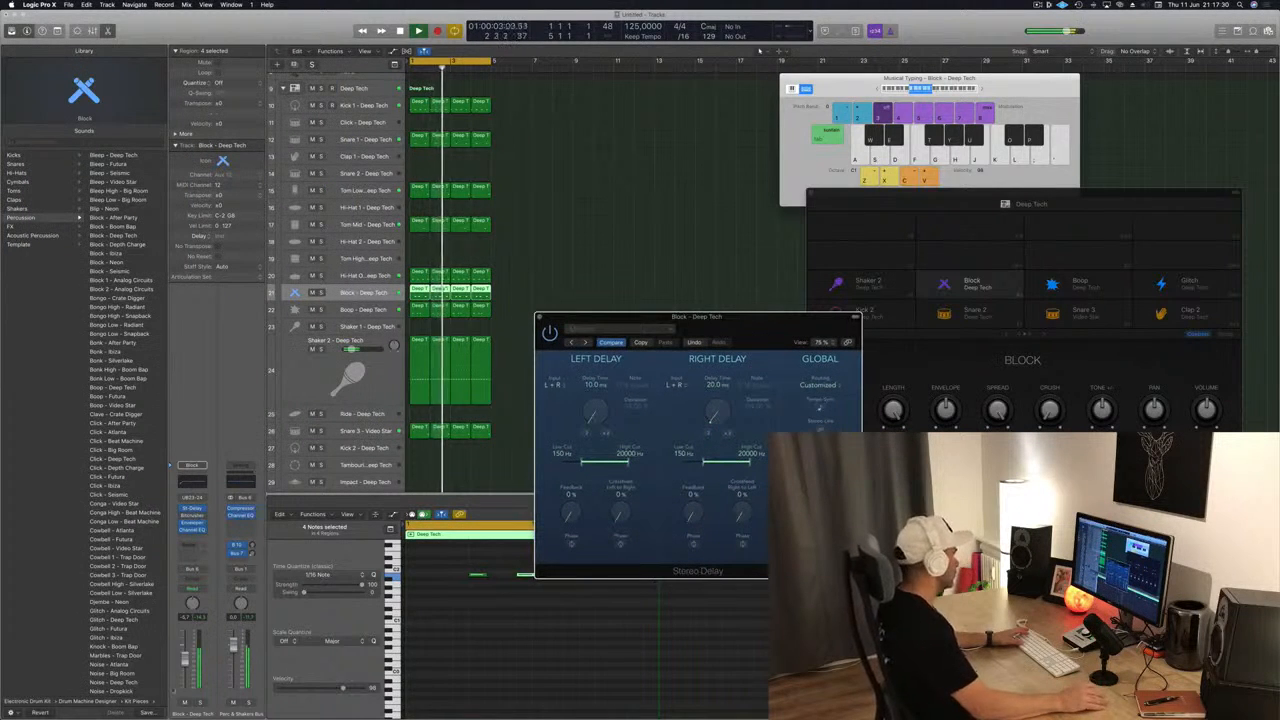
left_click_drag(185, 661, 186, 669)
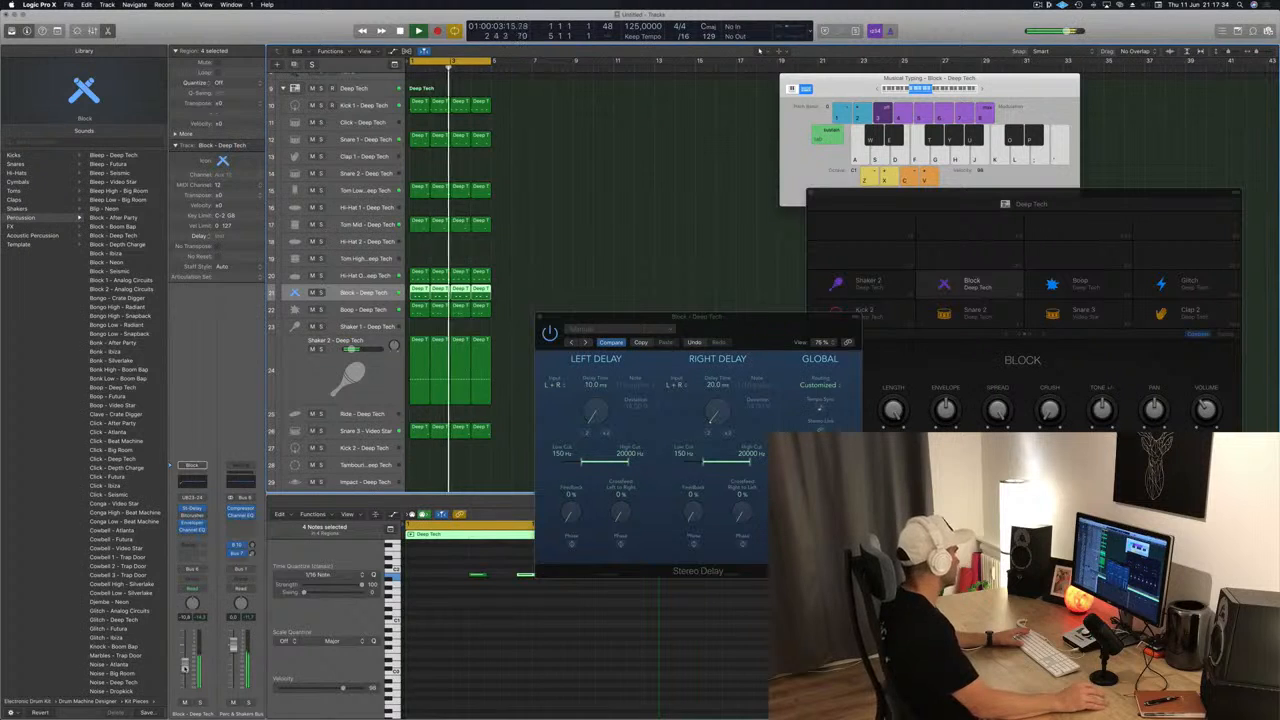
left_click(540, 320)
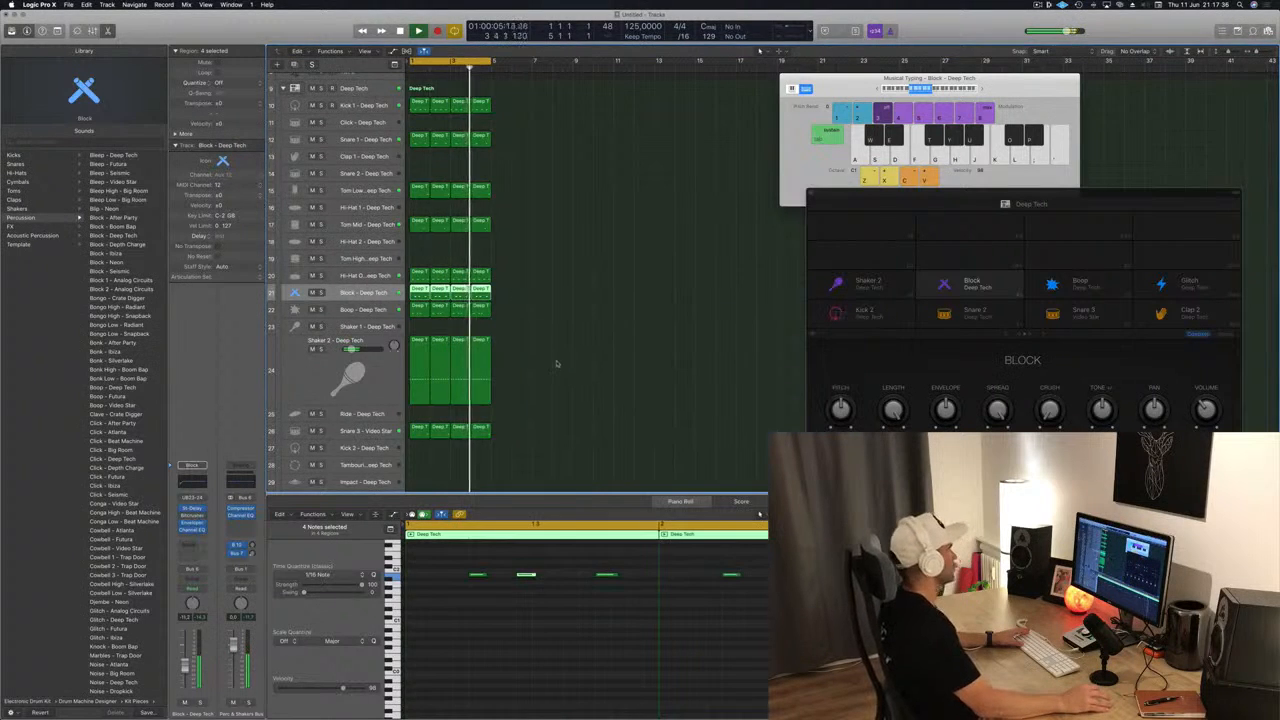
Load Alchemy on the Inst 1 track and choose the 808 Bass preset from the Bass category.
scroll(375, 200, "up", 5)
left_click(375, 87)
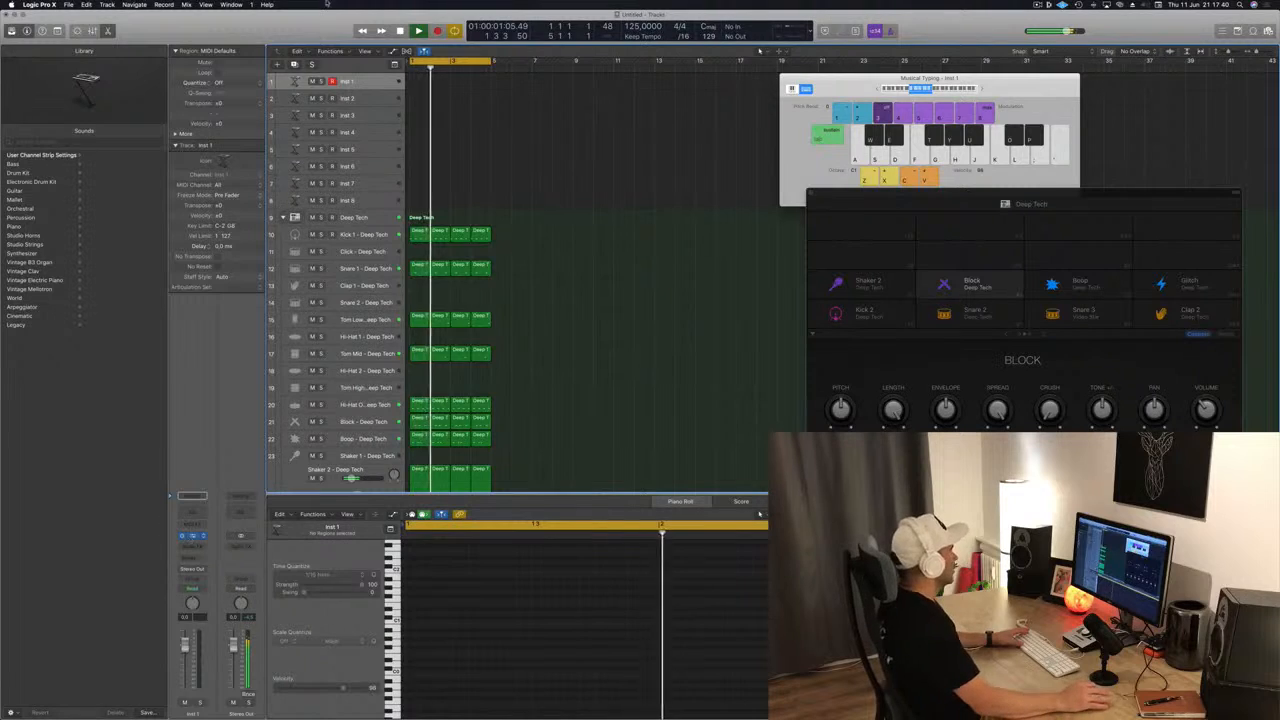
left_click(190, 537)
left_click_drag(252, 21, 759, 177)
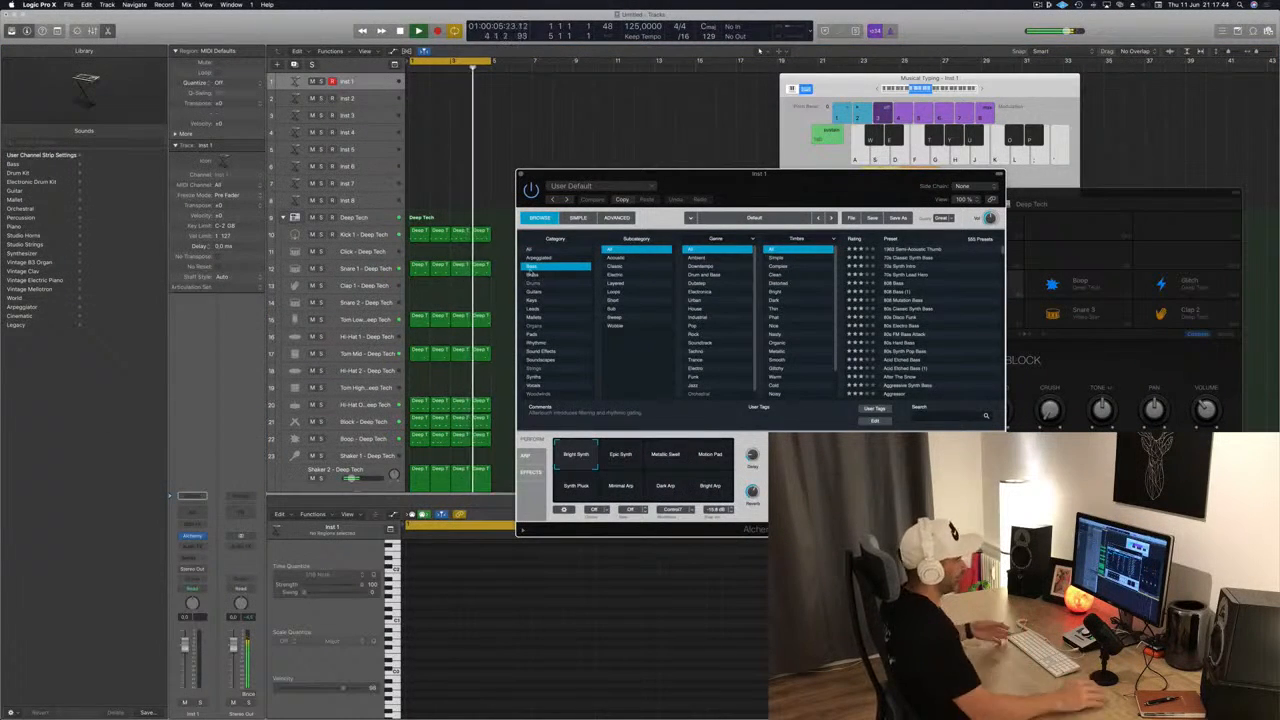
left_click(898, 284)
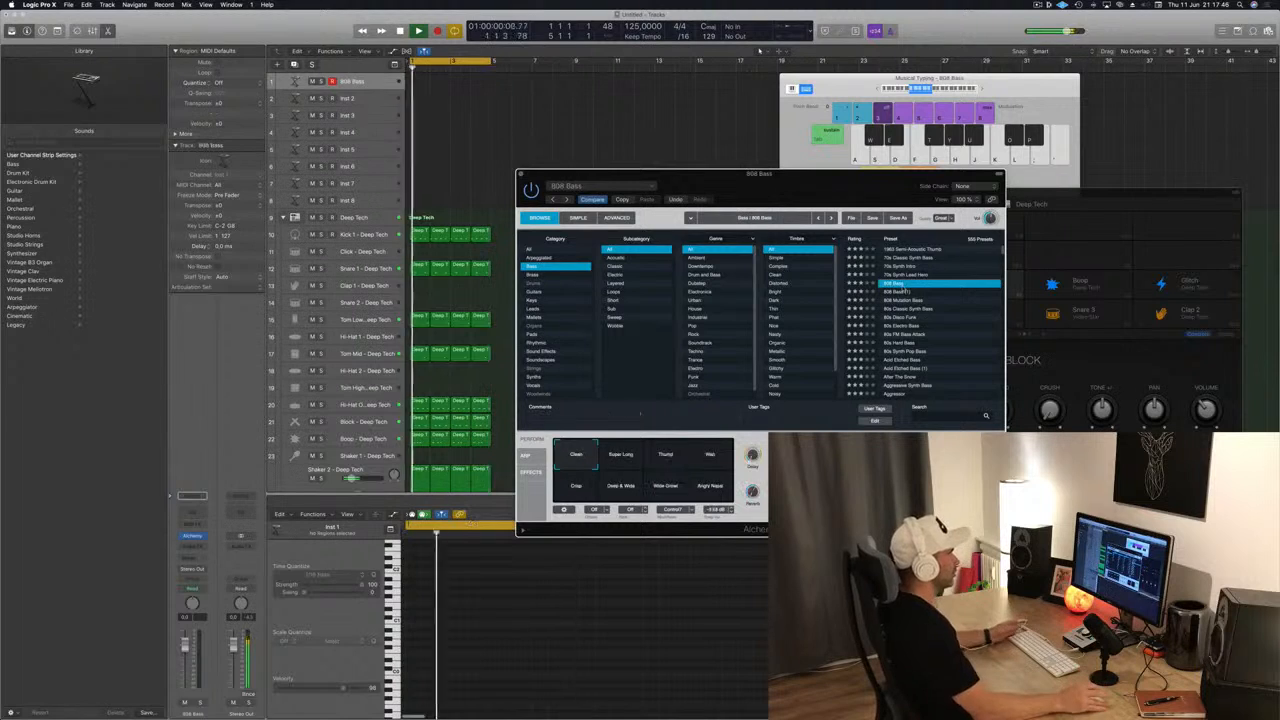
Repeat all the drum regions until they fill 16 bars and extend the cycle range to bar 17.
left_click_drag(1030, 81, 1065, 93)
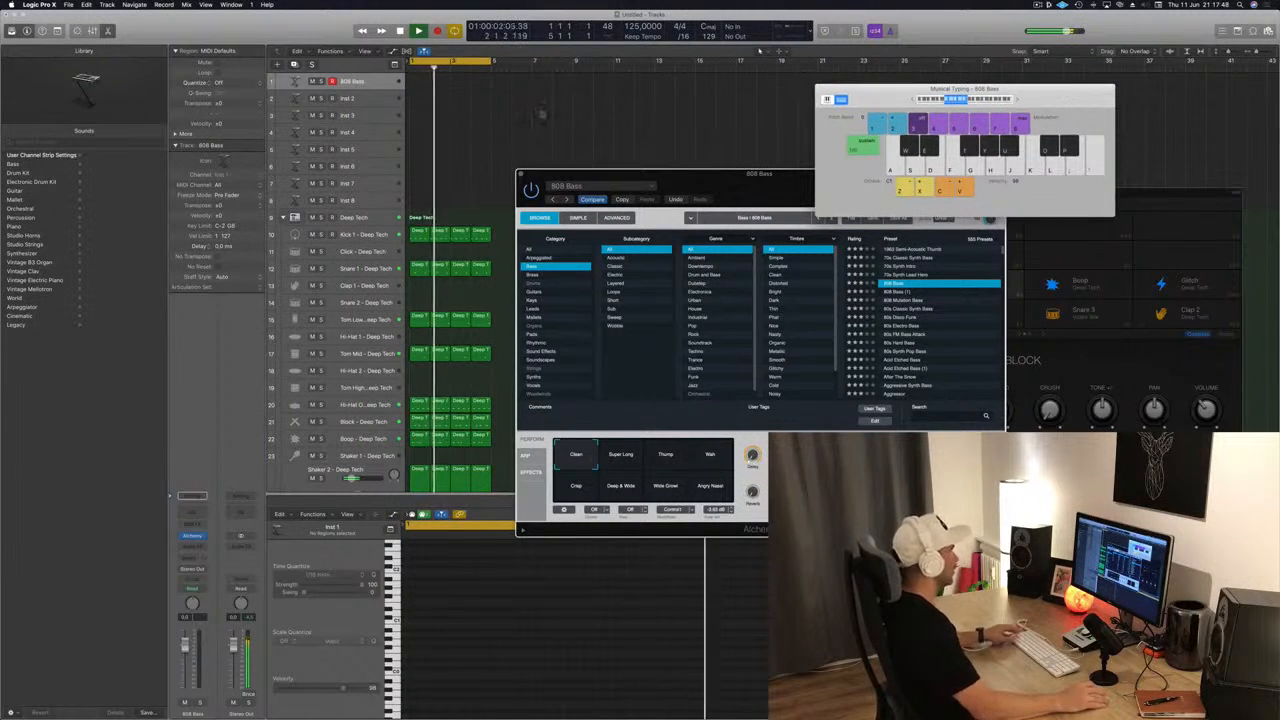
key("super+a")
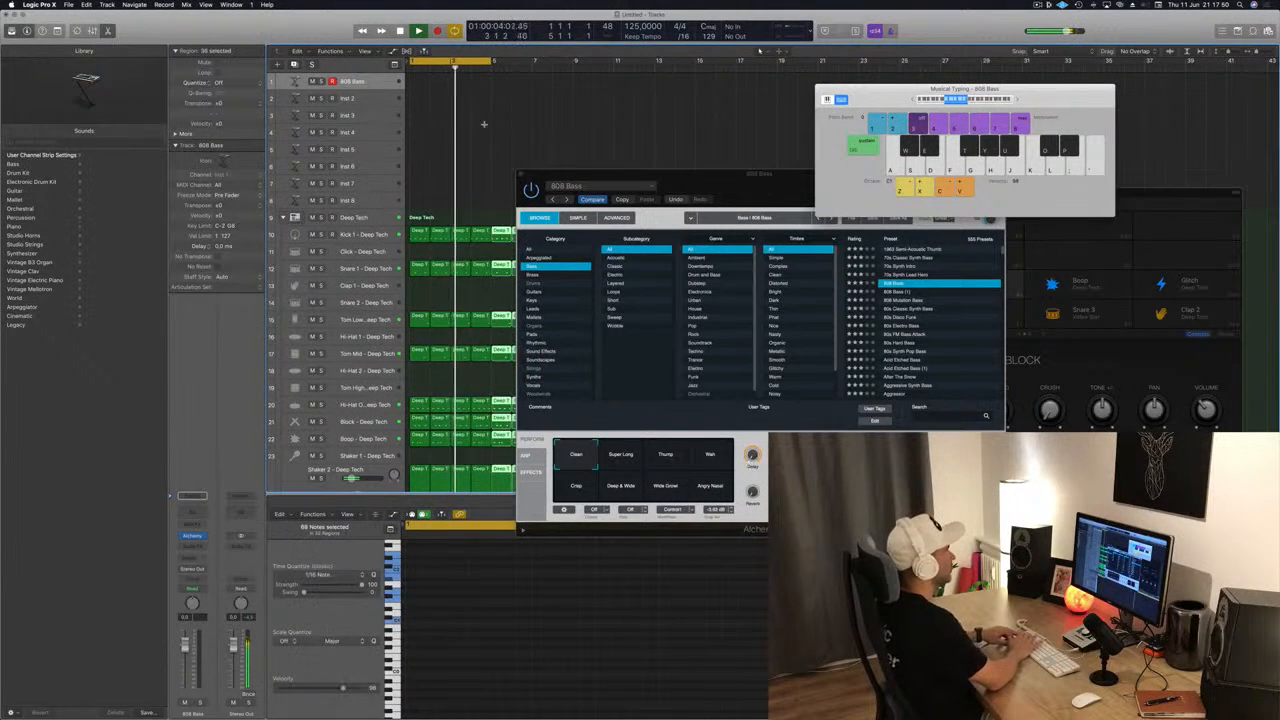
left_click_drag(806, 188, 1102, 281)
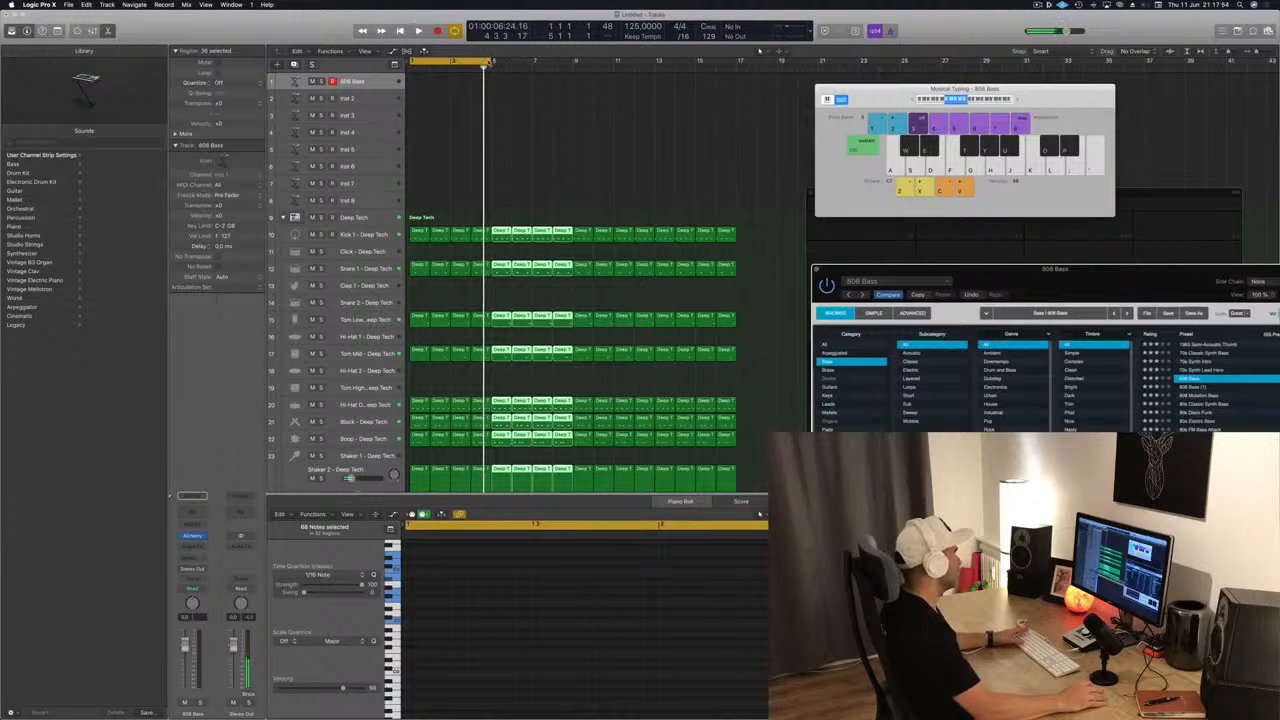
left_click(759, 513)
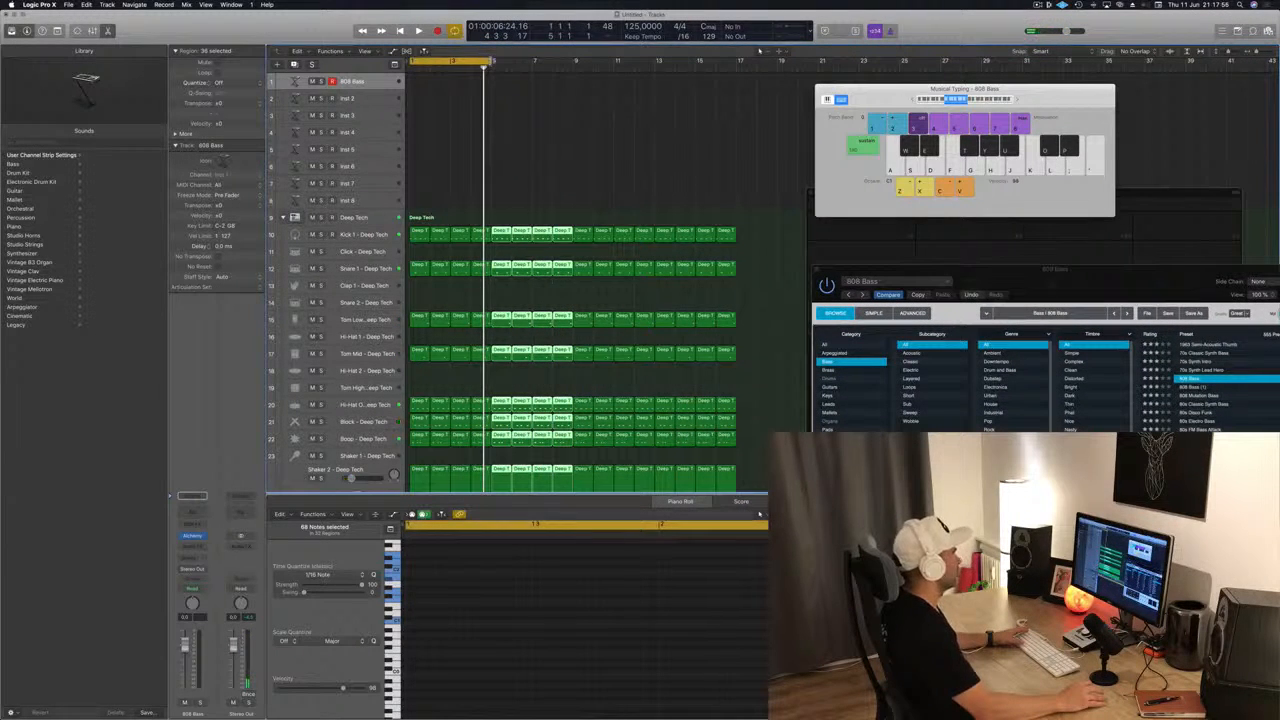
left_click_drag(488, 62, 735, 77)
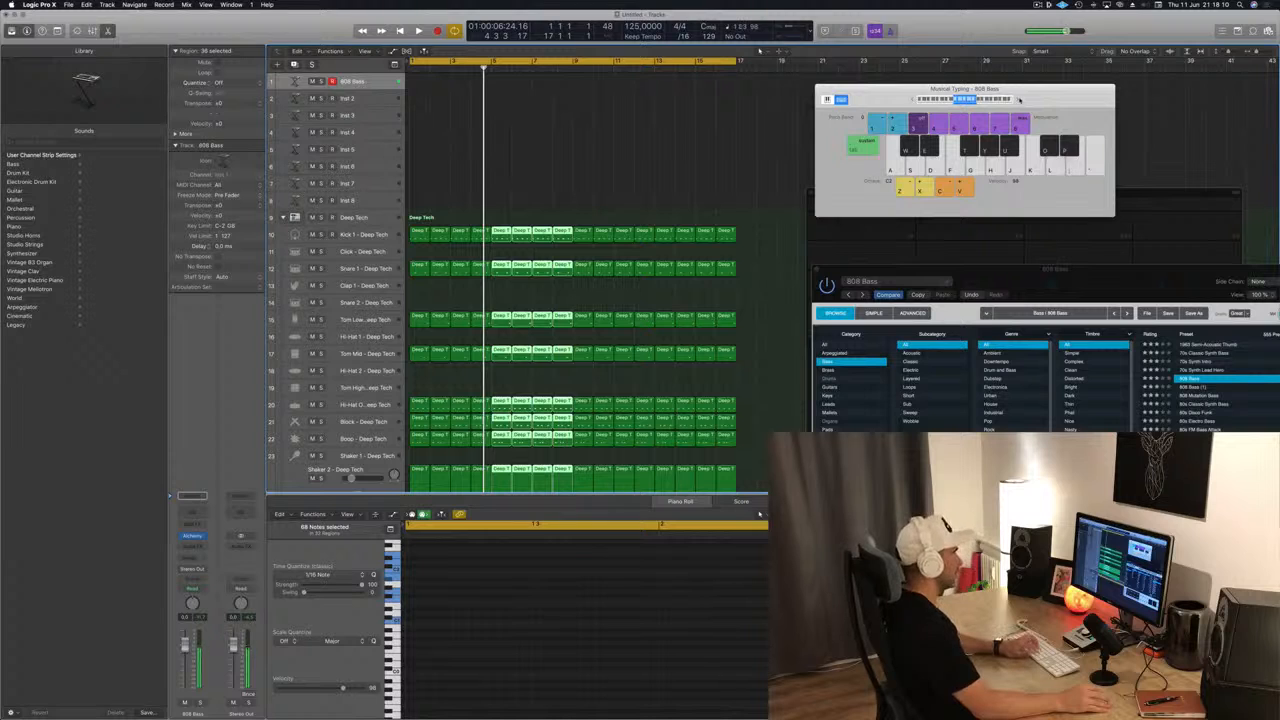
Play the beat from the start and try out 808 Bass notes over it with Musical Typing.
left_click_drag(1095, 105, 1054, 97)
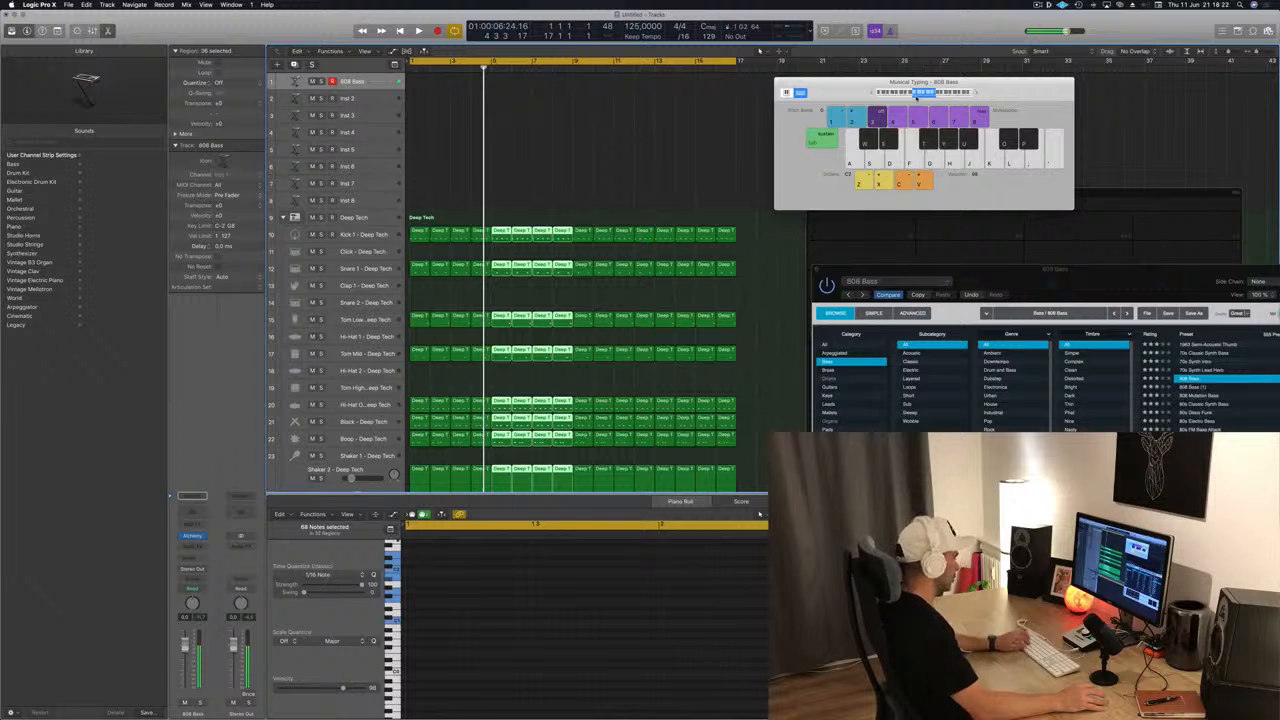
key("Return")
key("space")
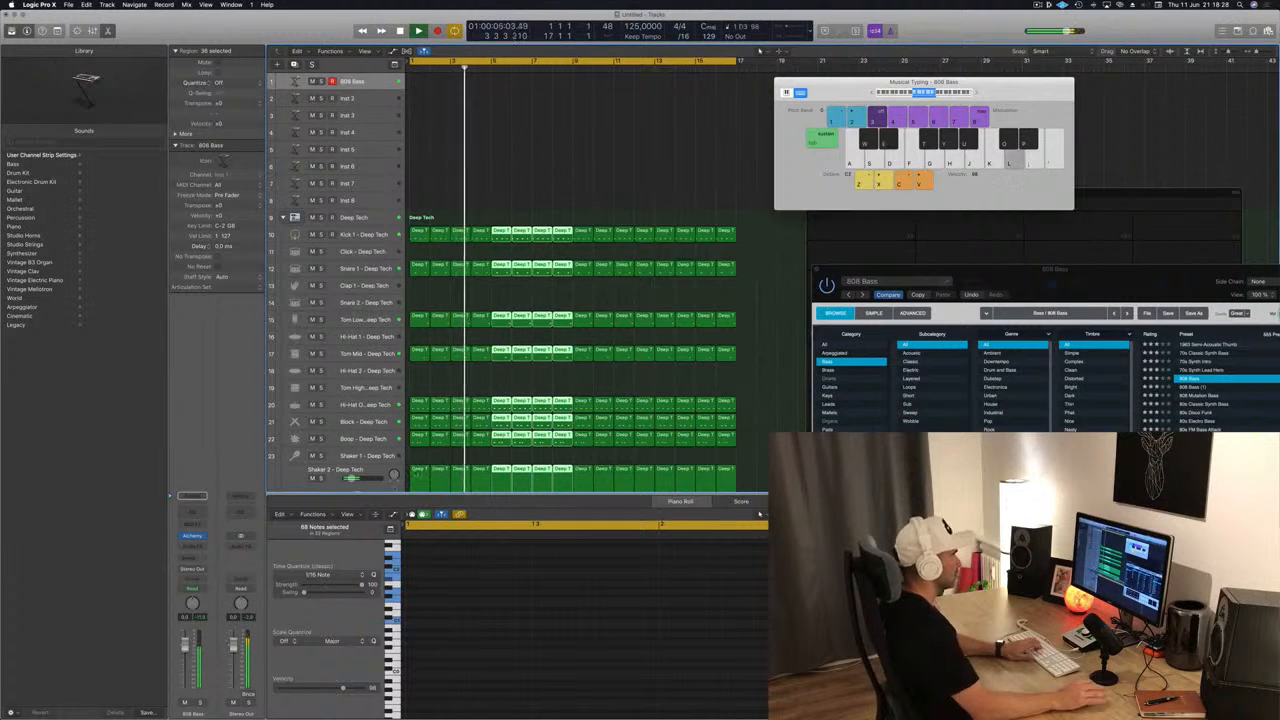
Add a Channel EQ to the 808 Bass track and keep its analyzer in view during playback.
left_click_drag(1149, 283, 976, 240)
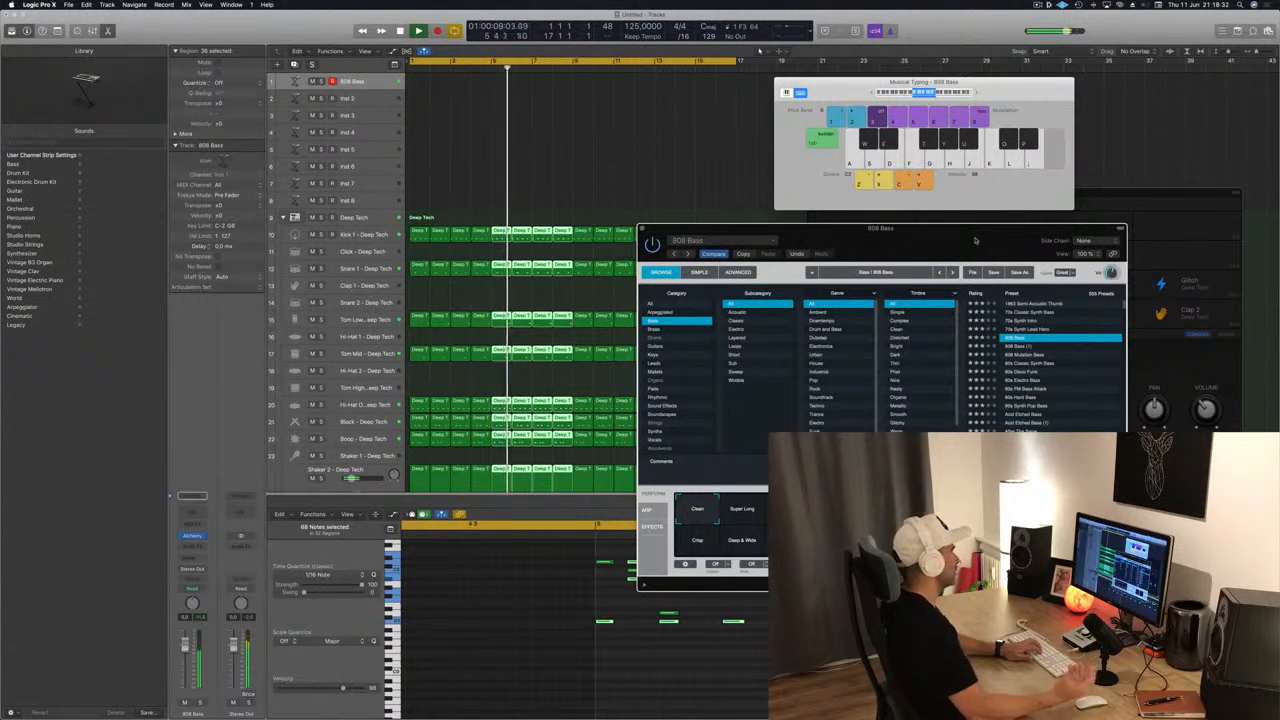
left_click(192, 512)
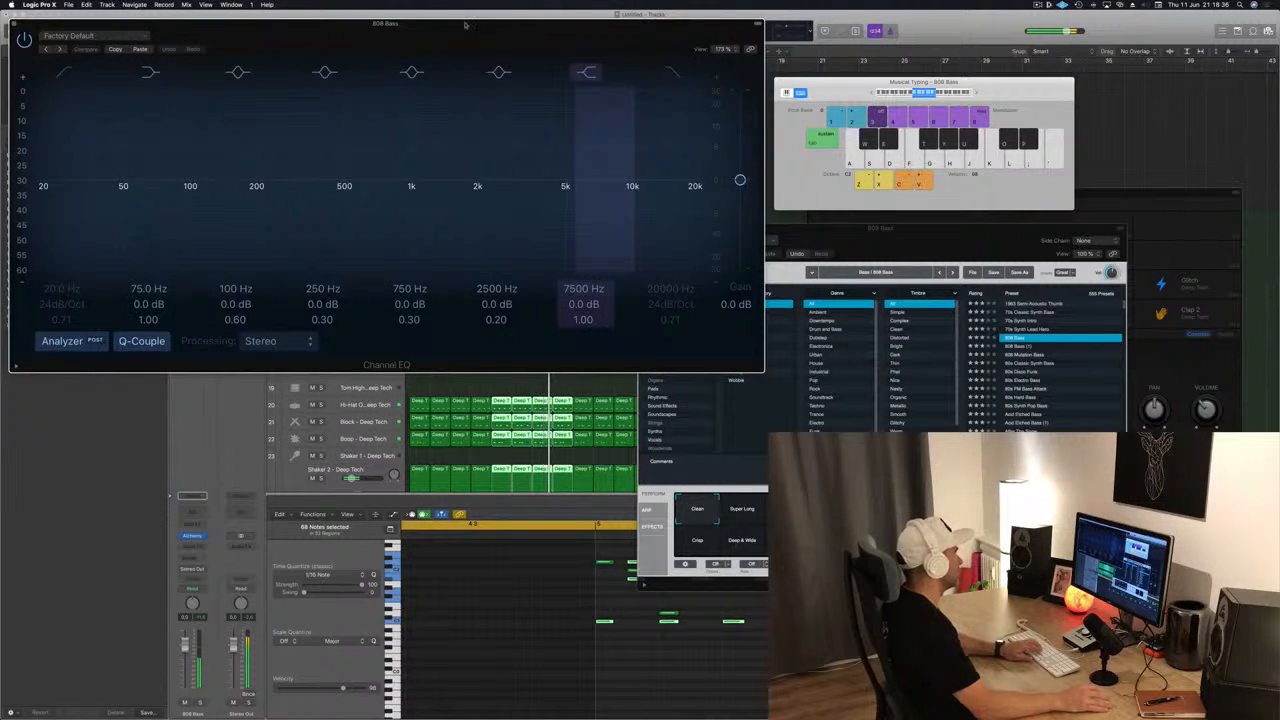
left_click_drag(465, 24, 464, 47)
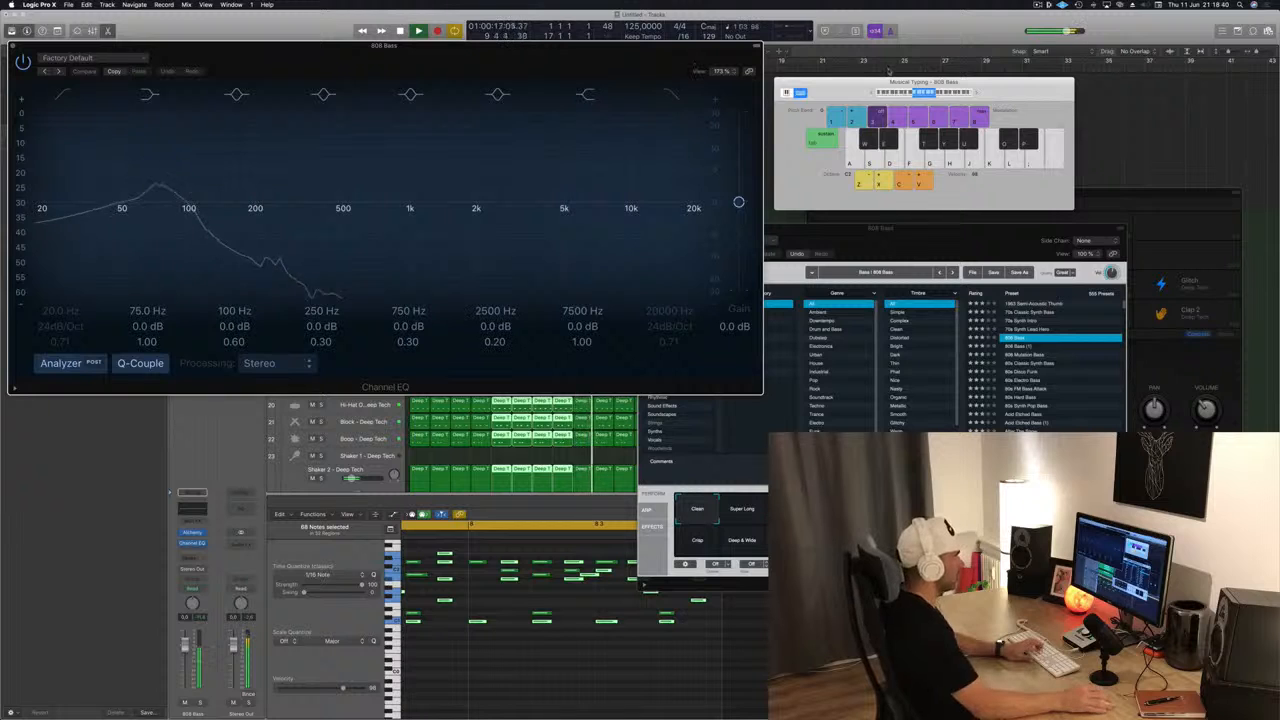
Play 808 Bass notes an octave higher and back at C2, compare them on the EQ analyzer, and close the EQ.
left_click(977, 94)
key("l")
key("semicolon")
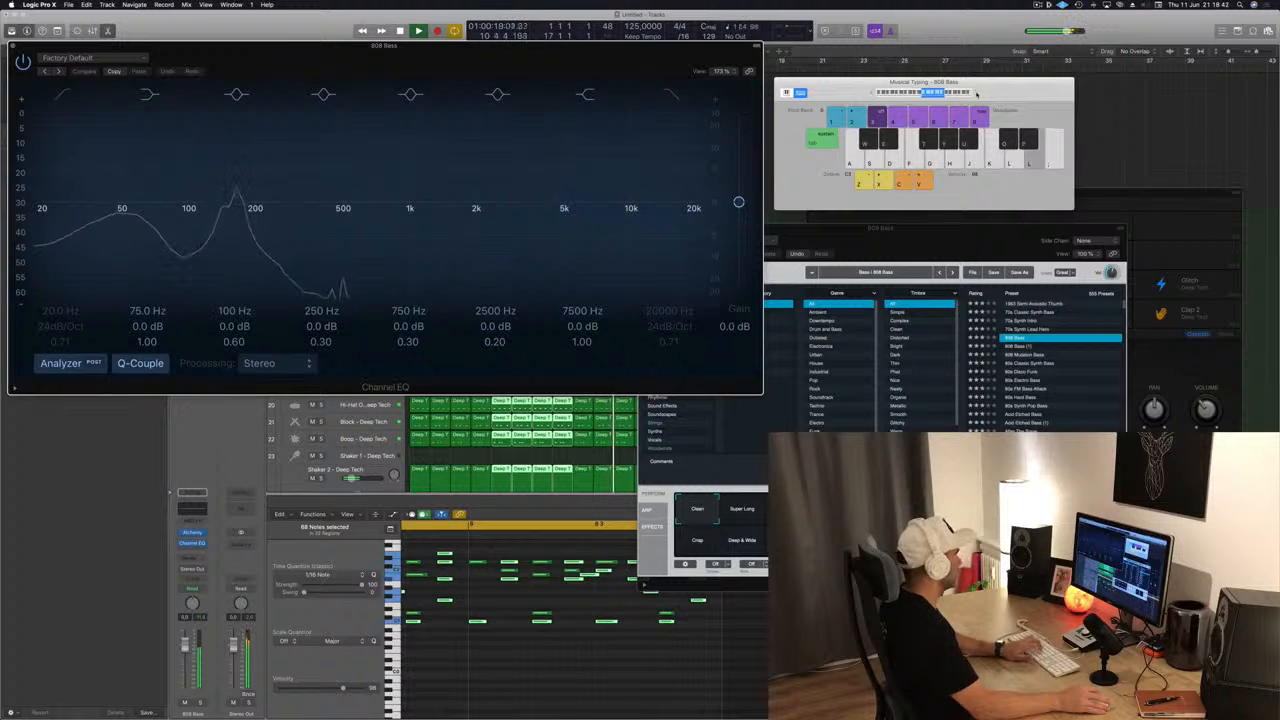
key("apostrophe")
key("apostrophe")
left_click(922, 93)
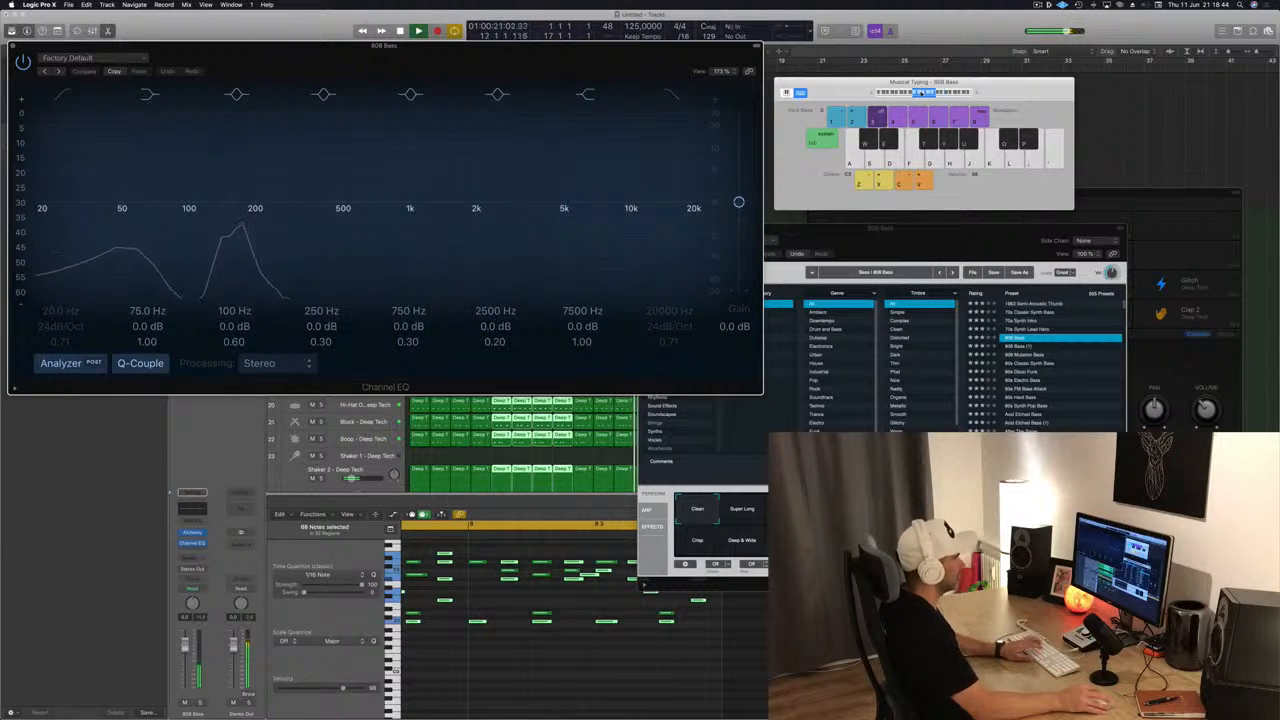
key("l")
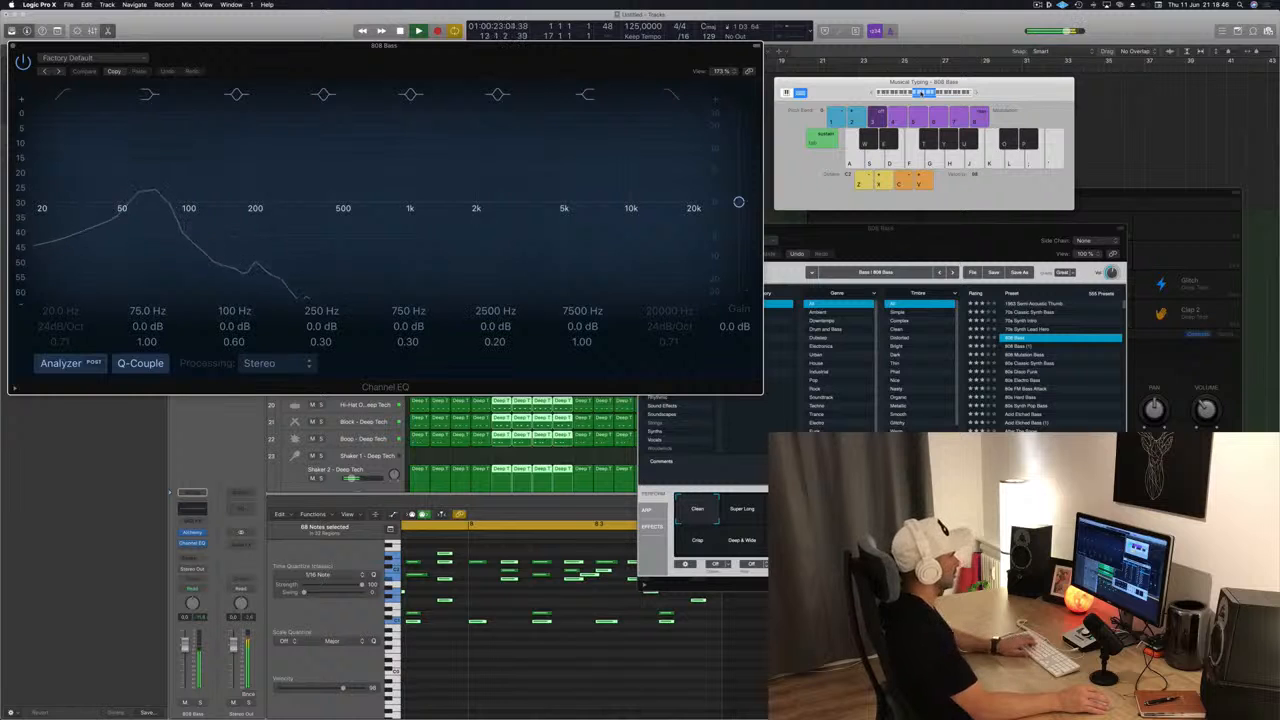
key("f")
key("g")
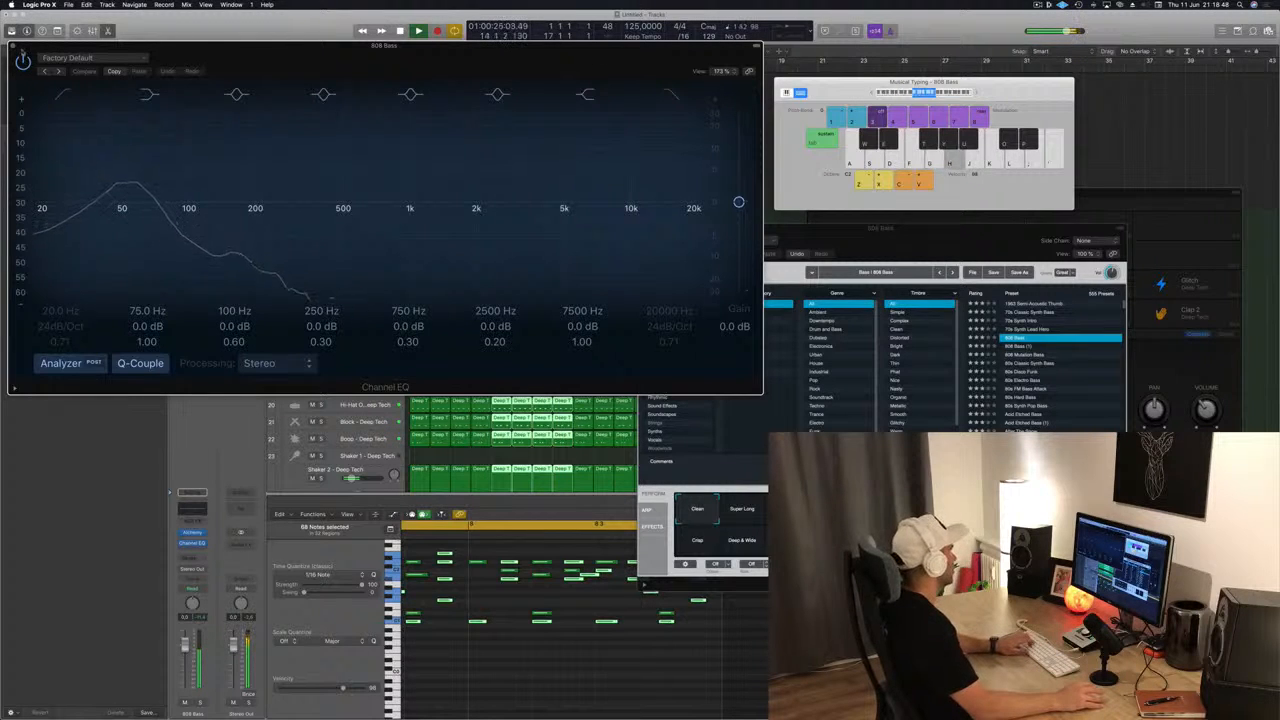
key("j")
left_click(13, 46)
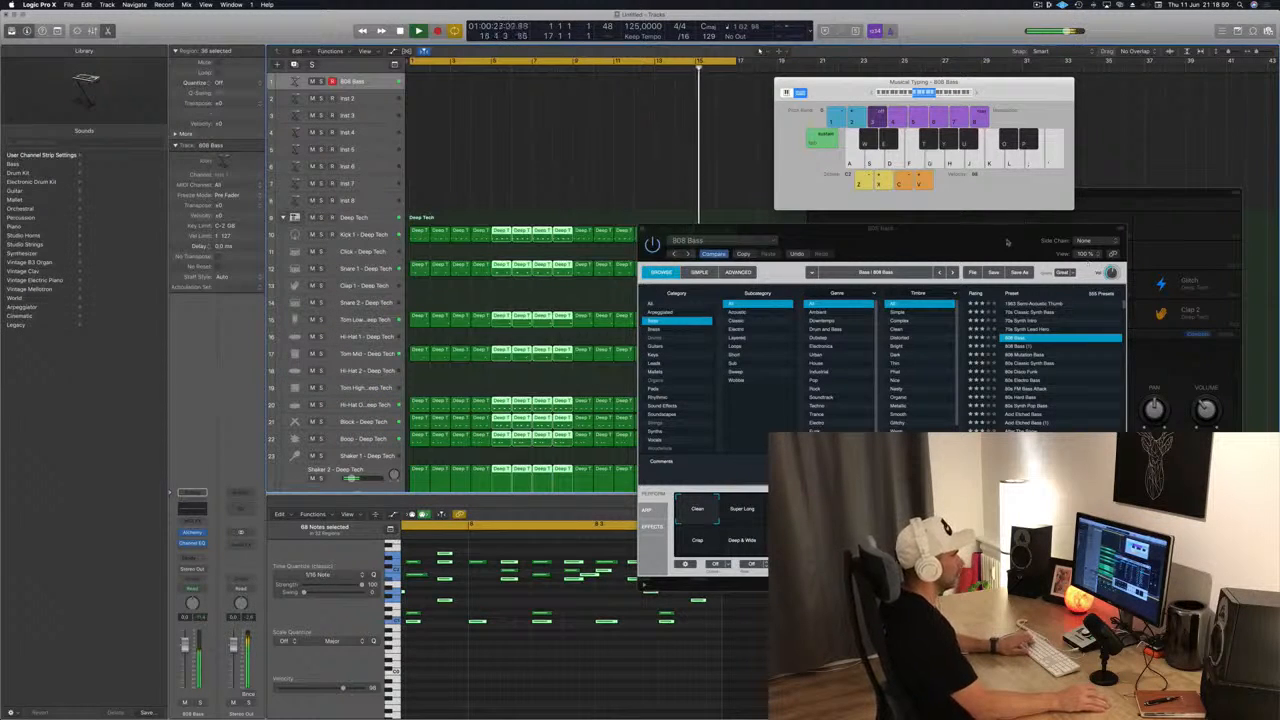
Audition the 1963 Semi-Acoustic Thumb preset with its Chorus + Delay variation, and load the 70s Classic Synth Bass preset.
left_click_drag(1008, 242, 988, 147)
left_click(1011, 210)
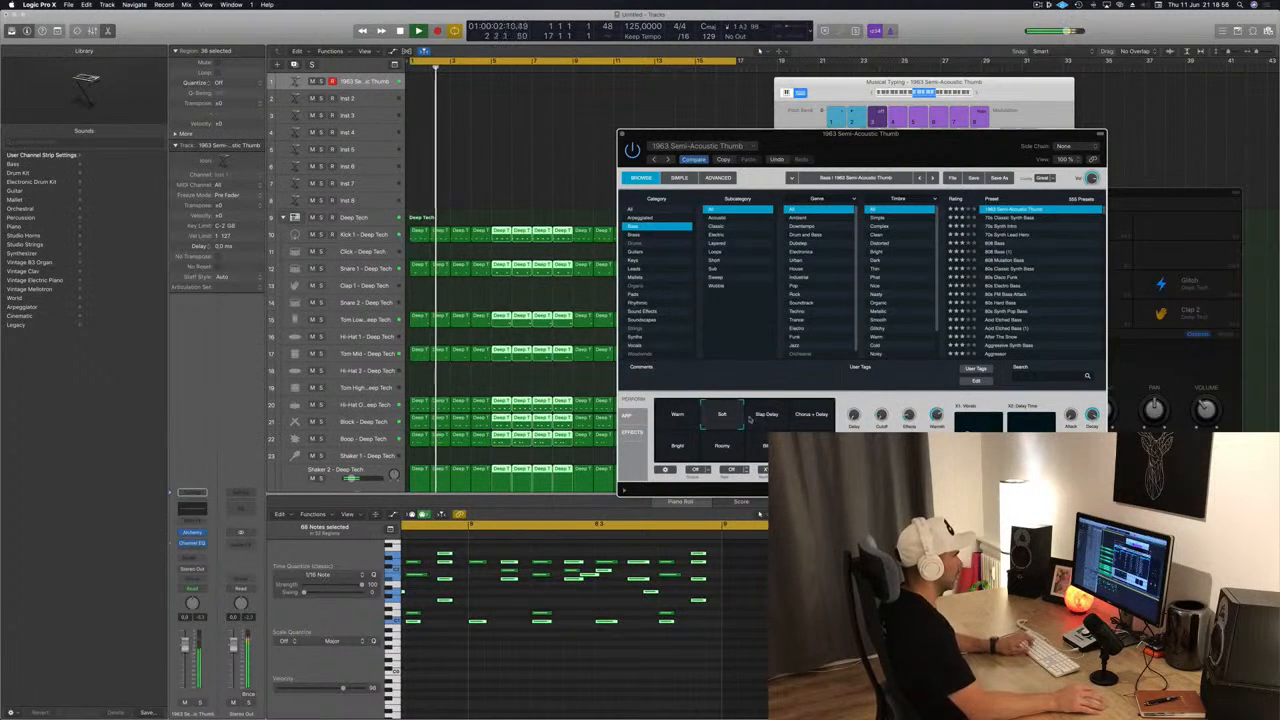
left_click(766, 416)
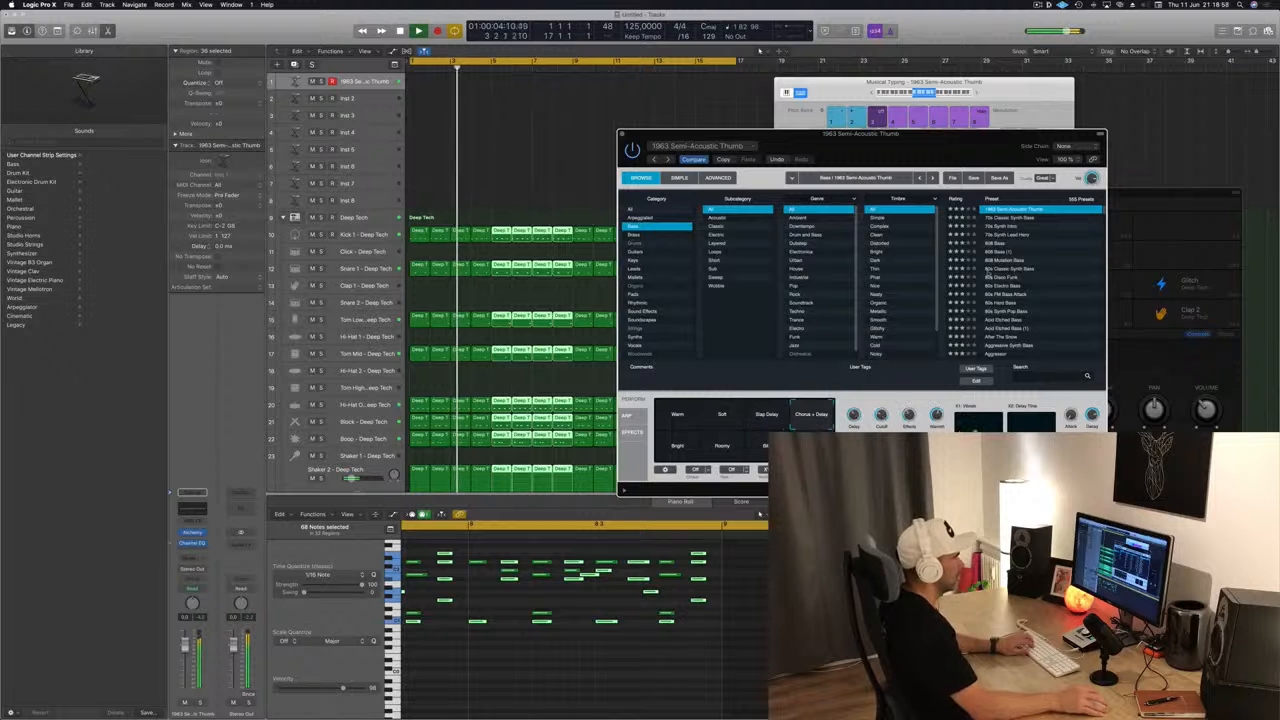
left_click(1027, 219)
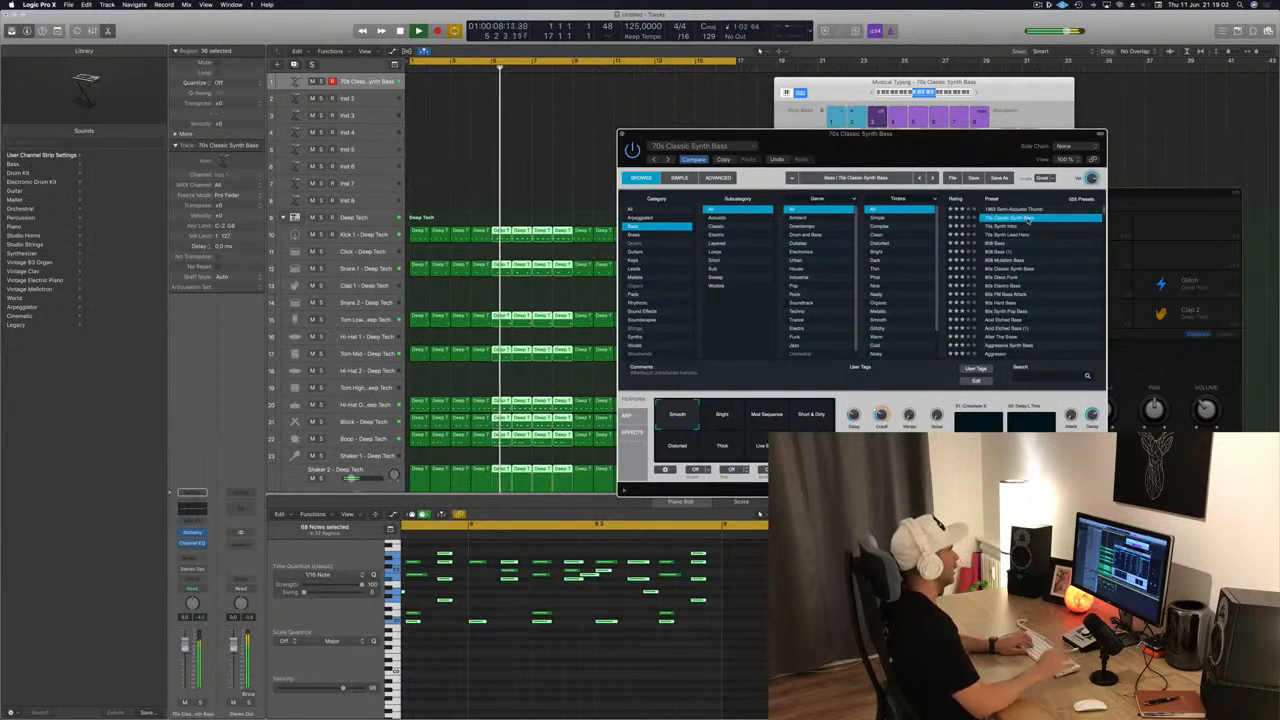
Audition the Mod Sequence, Short & Dirty and Distorted variations of 70s Classic Synth Bass over the beat and return to Smooth.
left_click(424, 175)
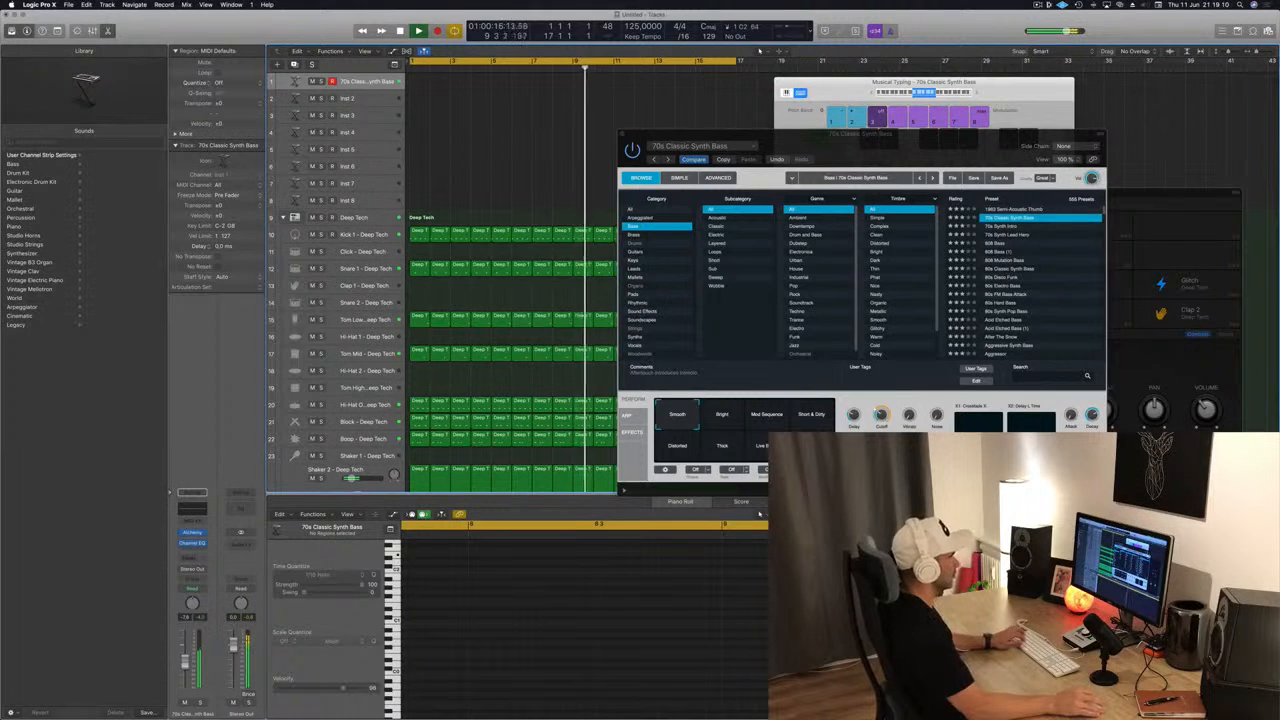
left_click(770, 418)
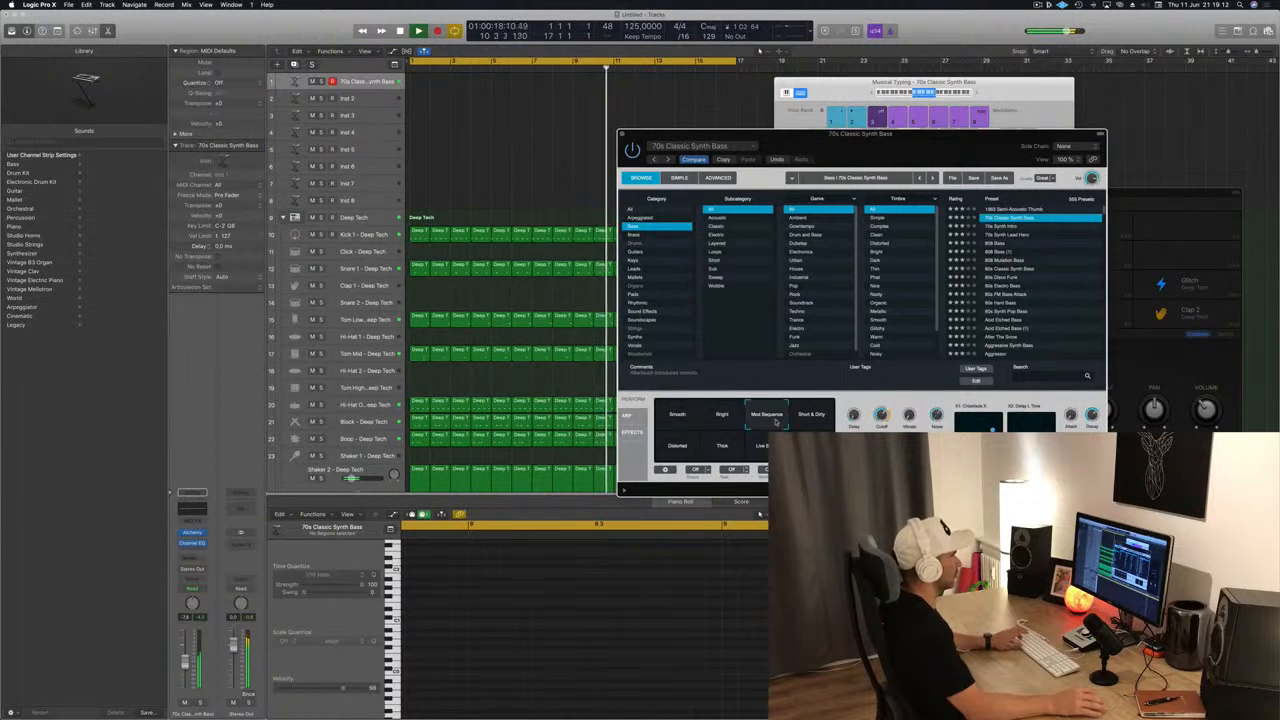
left_click(814, 418)
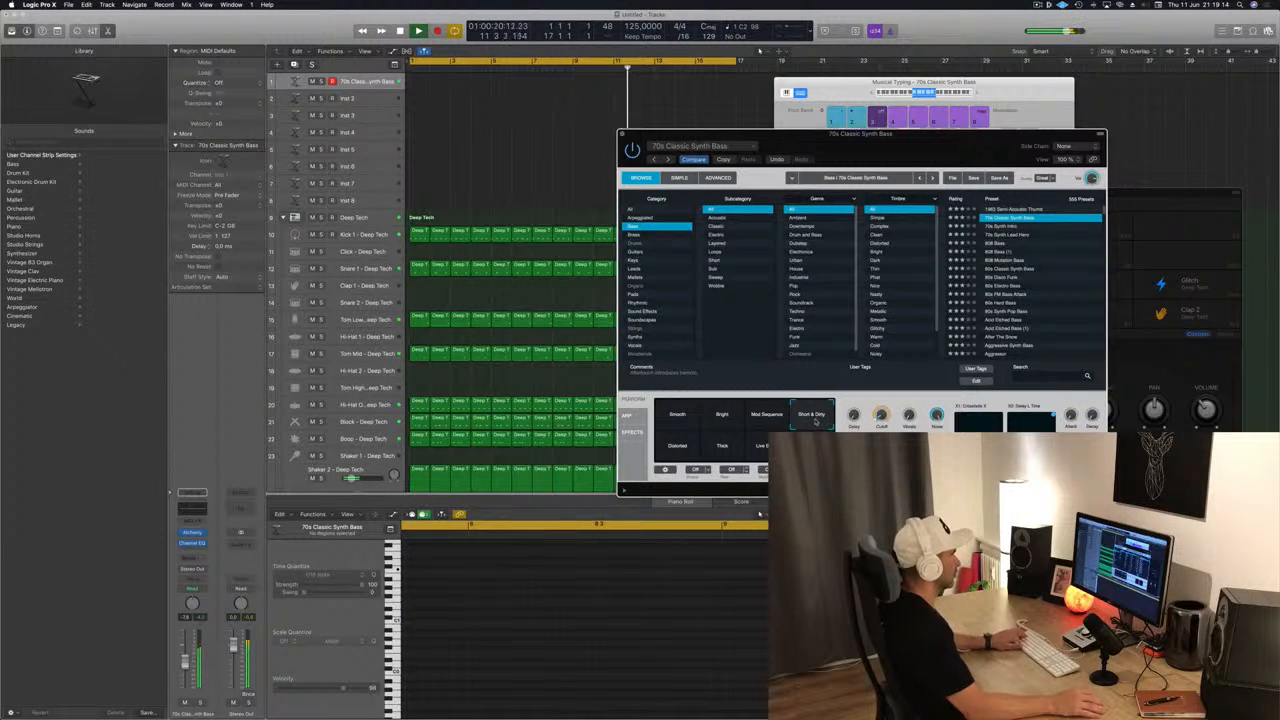
left_click(686, 456)
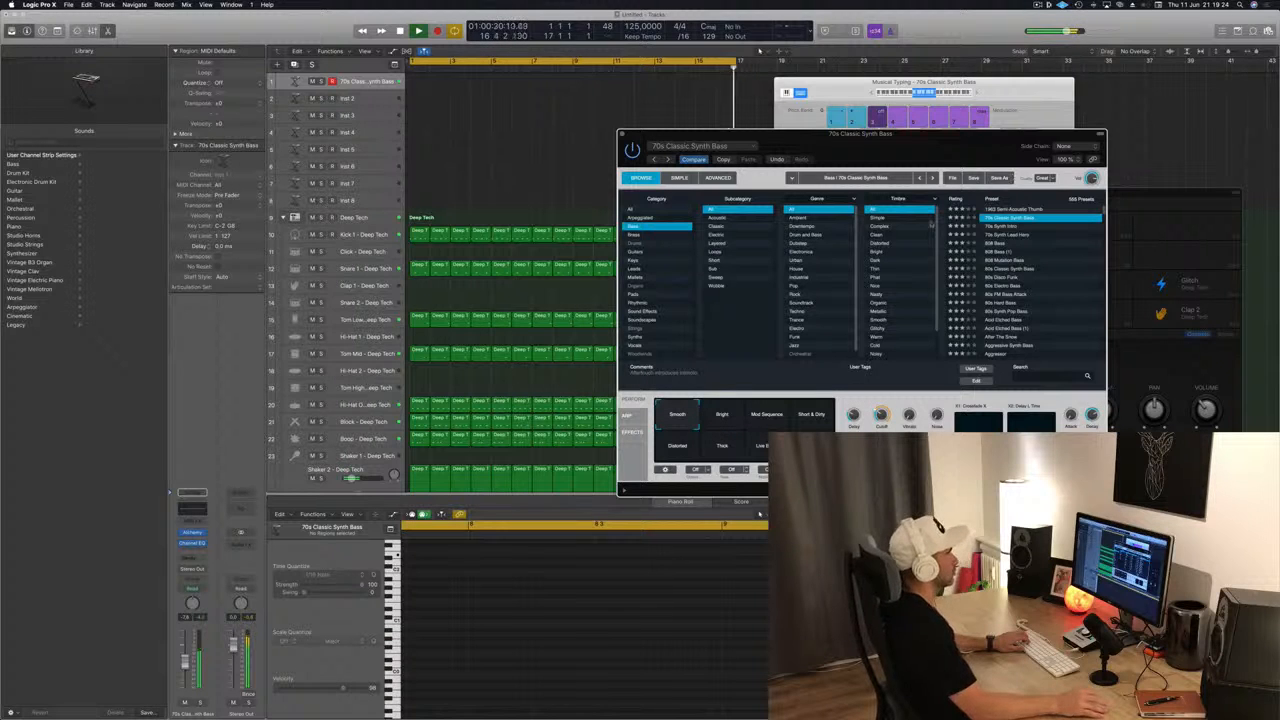
Move the Alchemy window aside and record a 70s Classic Synth Bass part over the beat from bar 1.
left_click_drag(908, 139, 1015, 133)
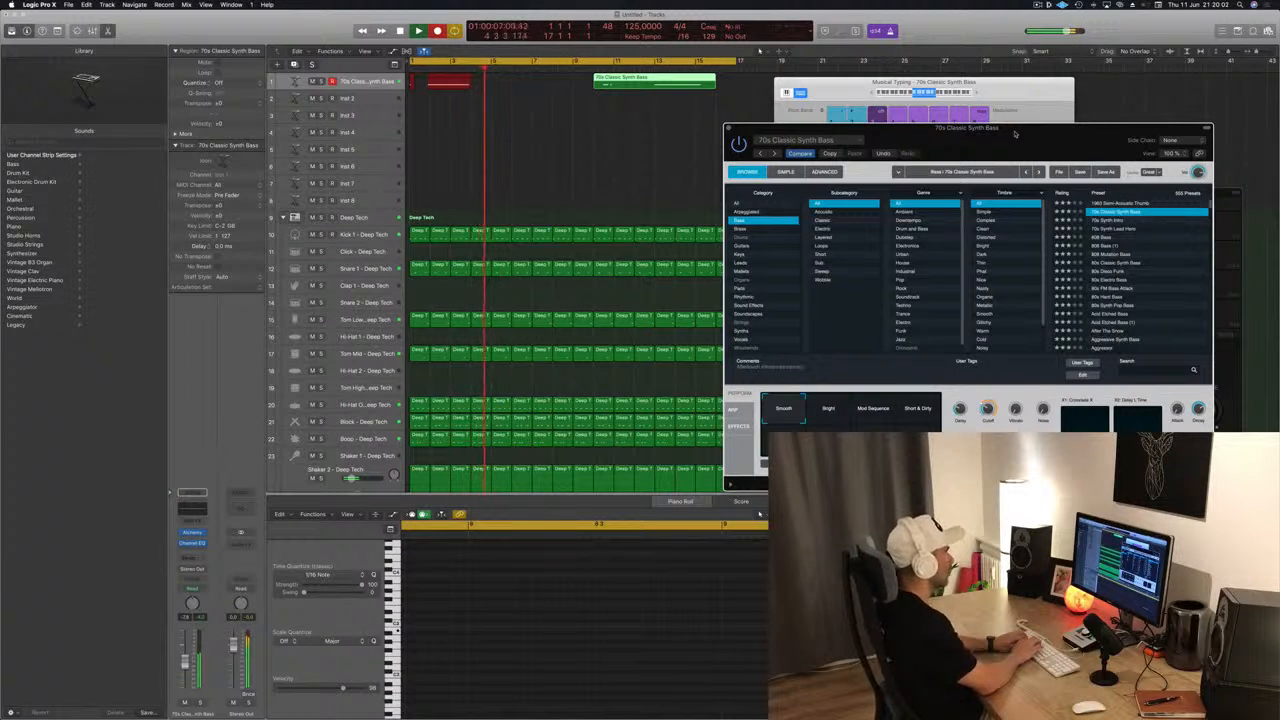
key("space")
key("space")
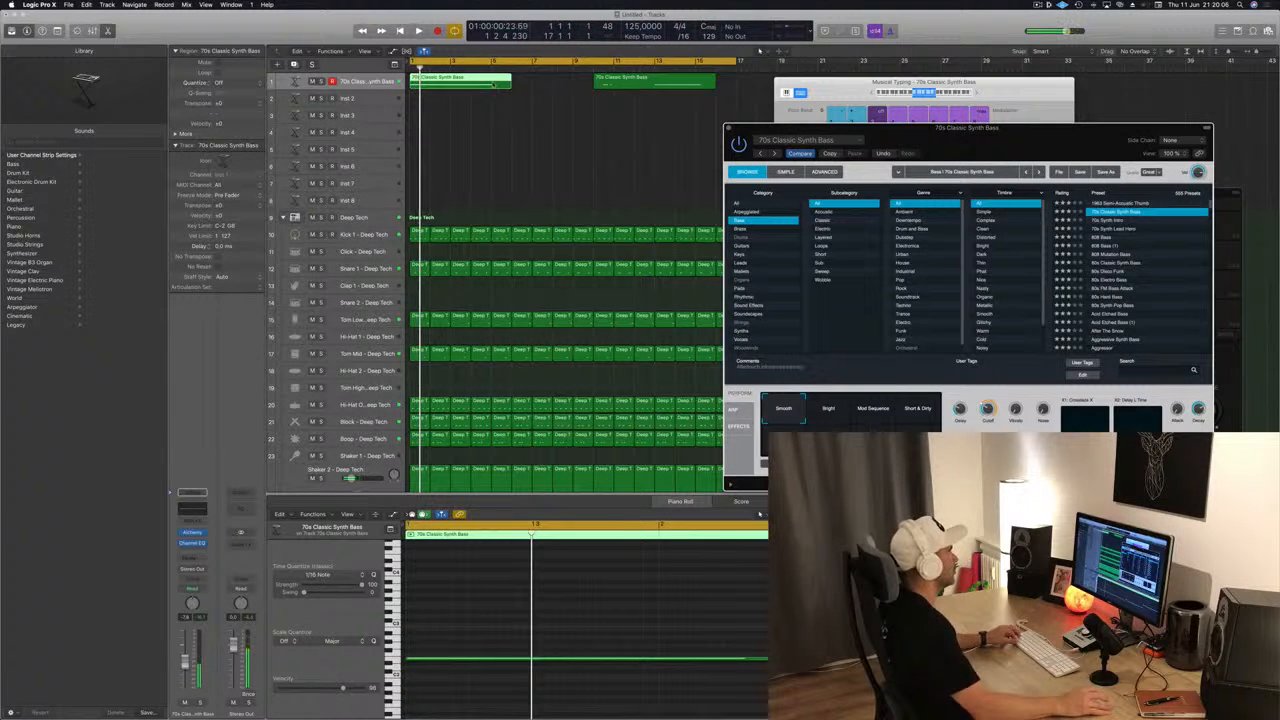
Split the recorded bass region at bar 5, splitting the notes that cross the cut.
double_click(493, 85, "super")
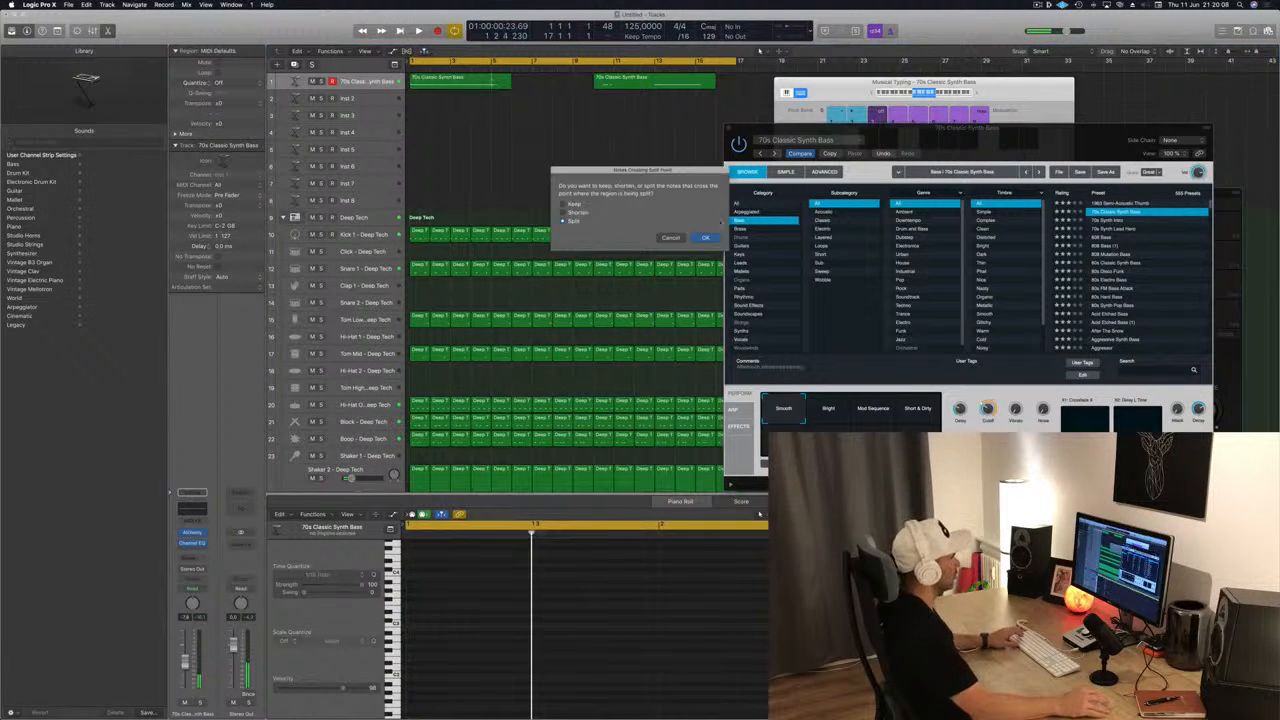
left_click(706, 240)
key("space")
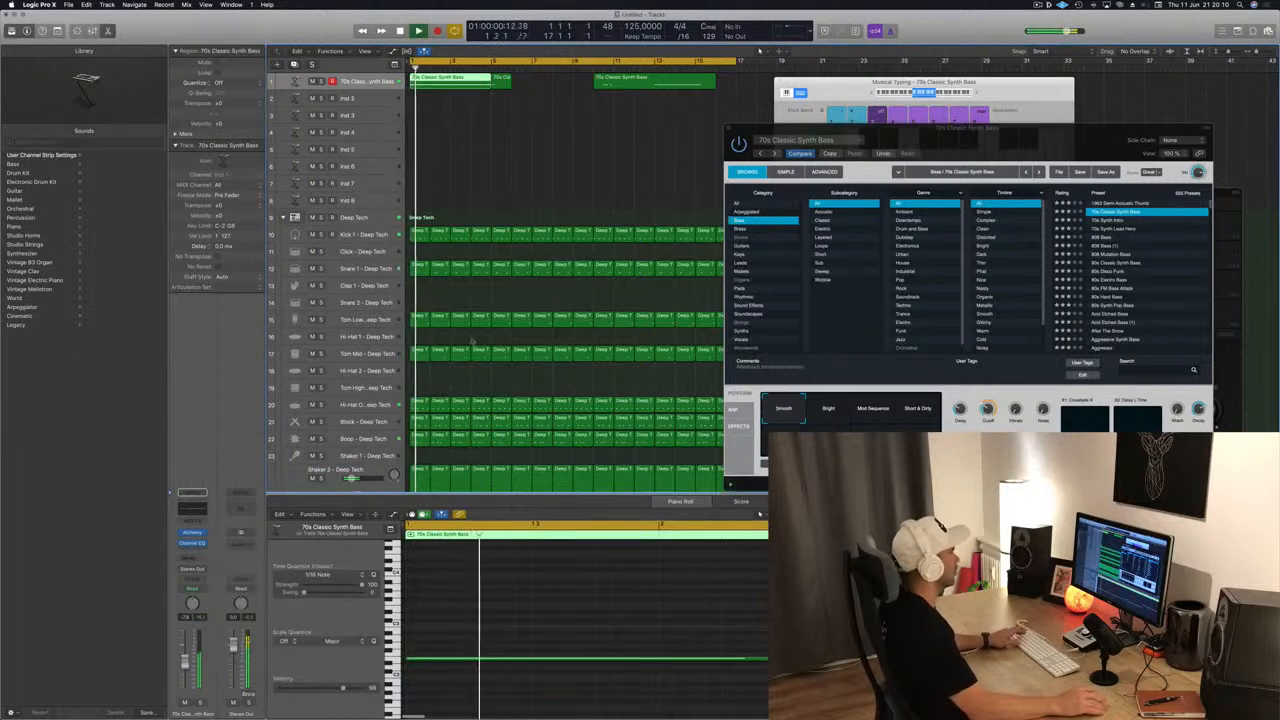
Quantize all notes of the first bass region to 1/16.
key("super+space")
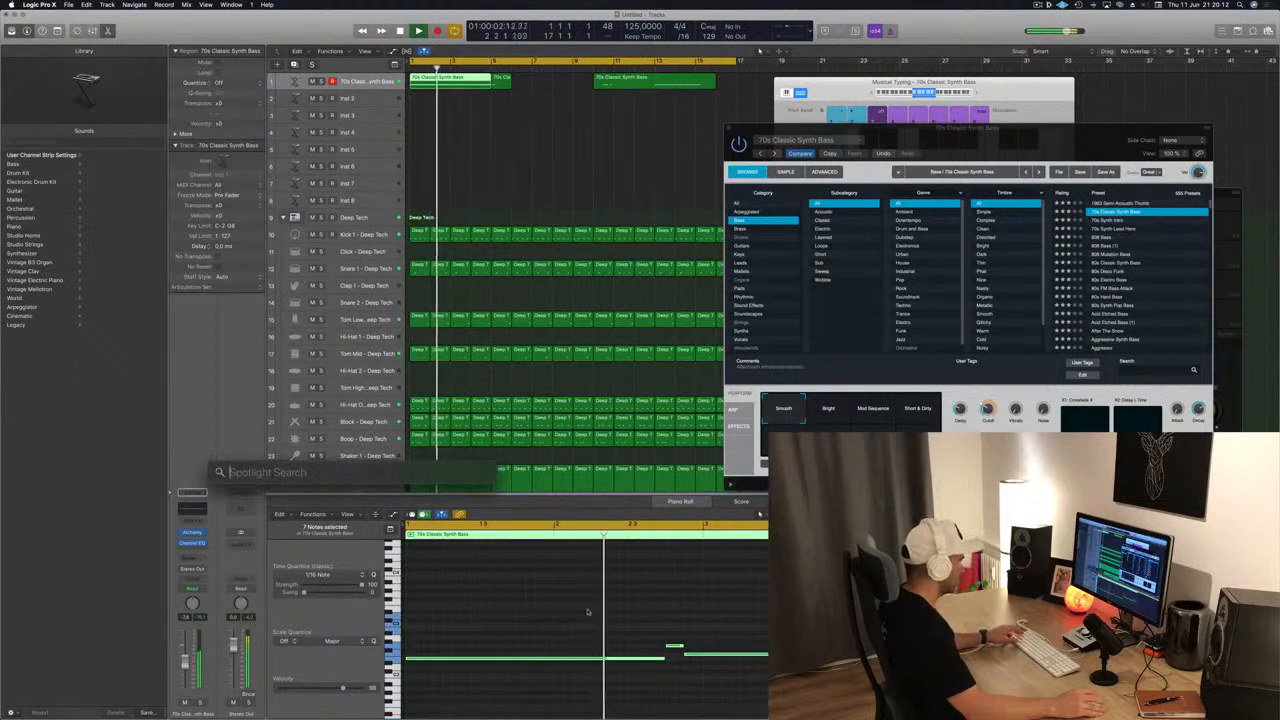
type("q")
key("Return")
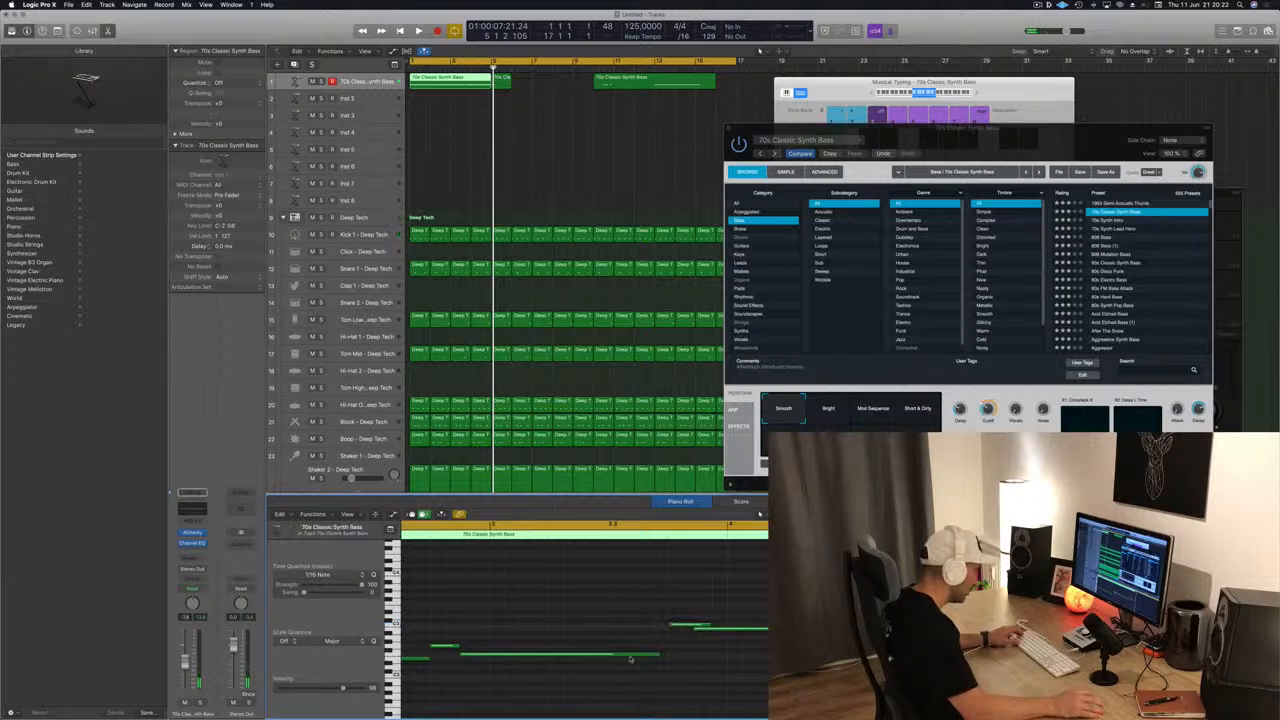
Fine-tune the lengths of individual notes in the first bass region and check the line by playing it from the start.
left_click_drag(658, 655, 664, 657)
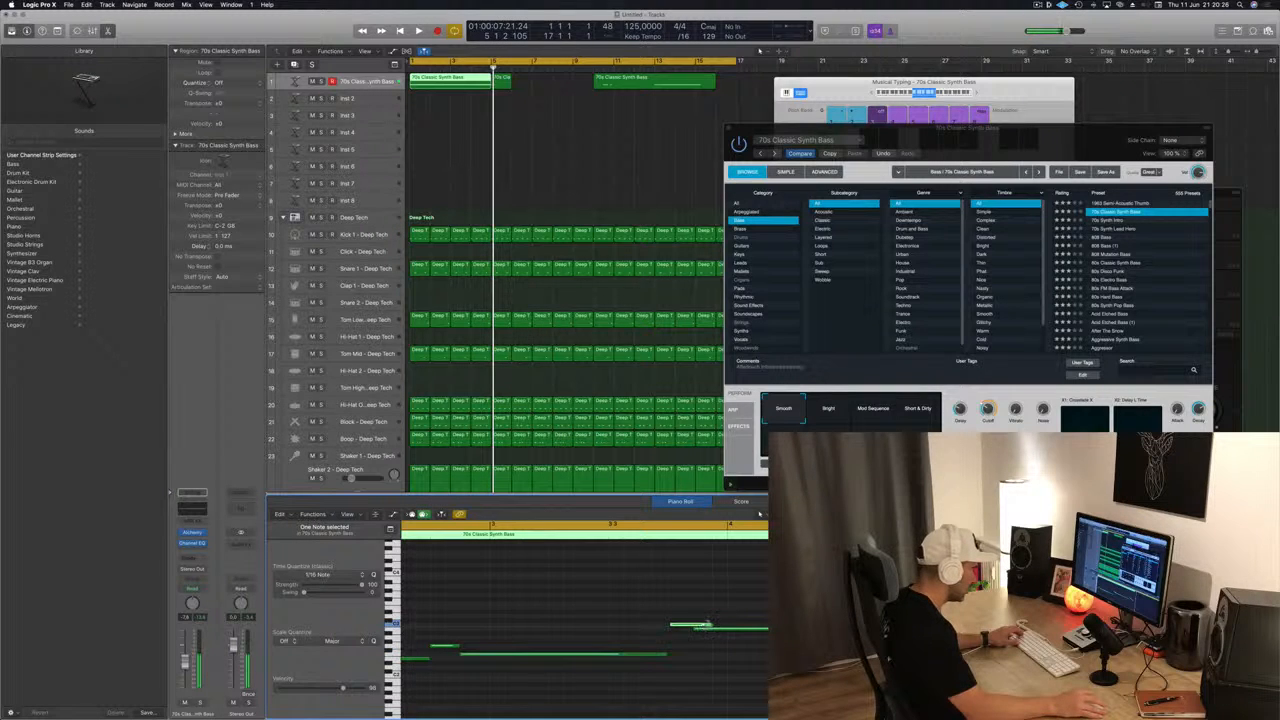
key("space")
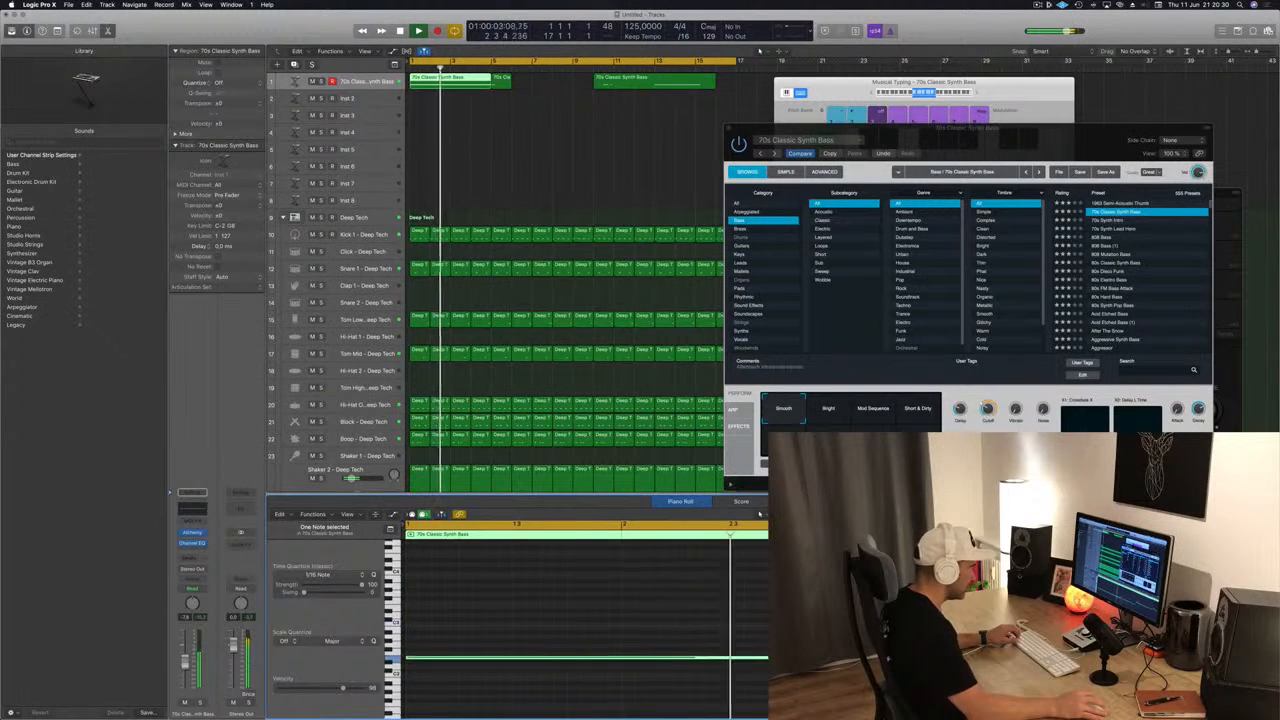
key("space")
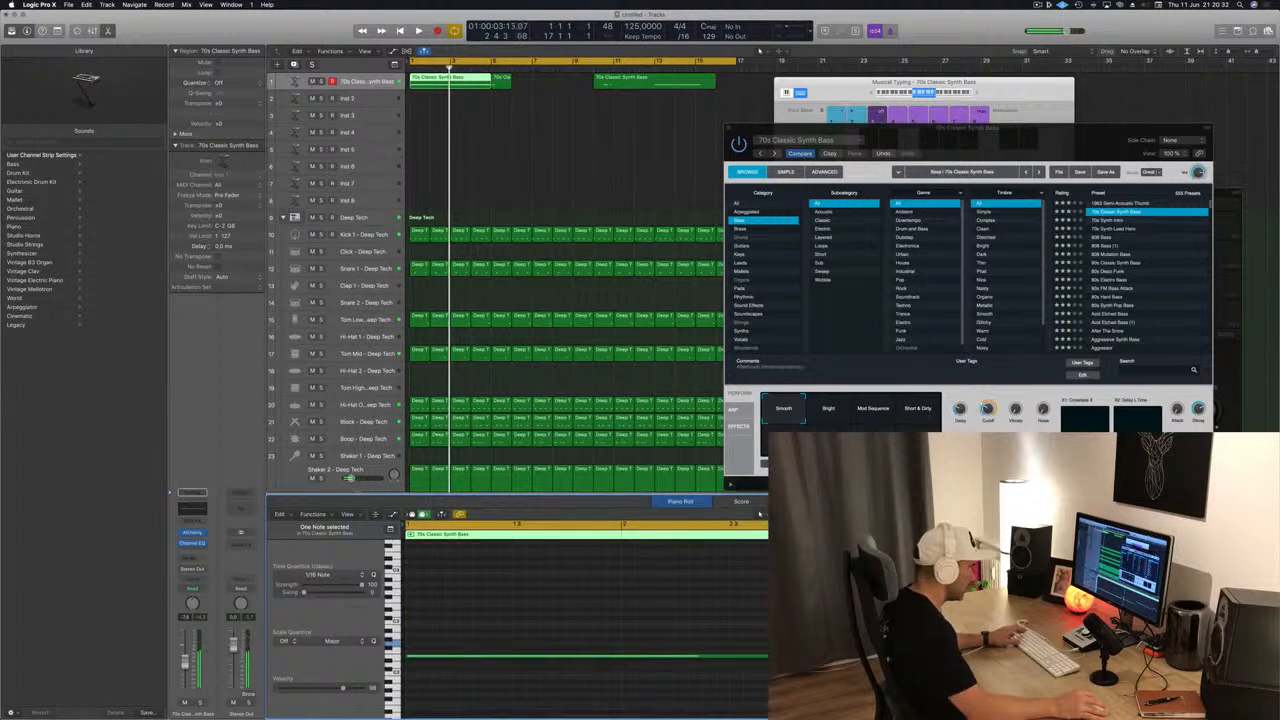
key("space")
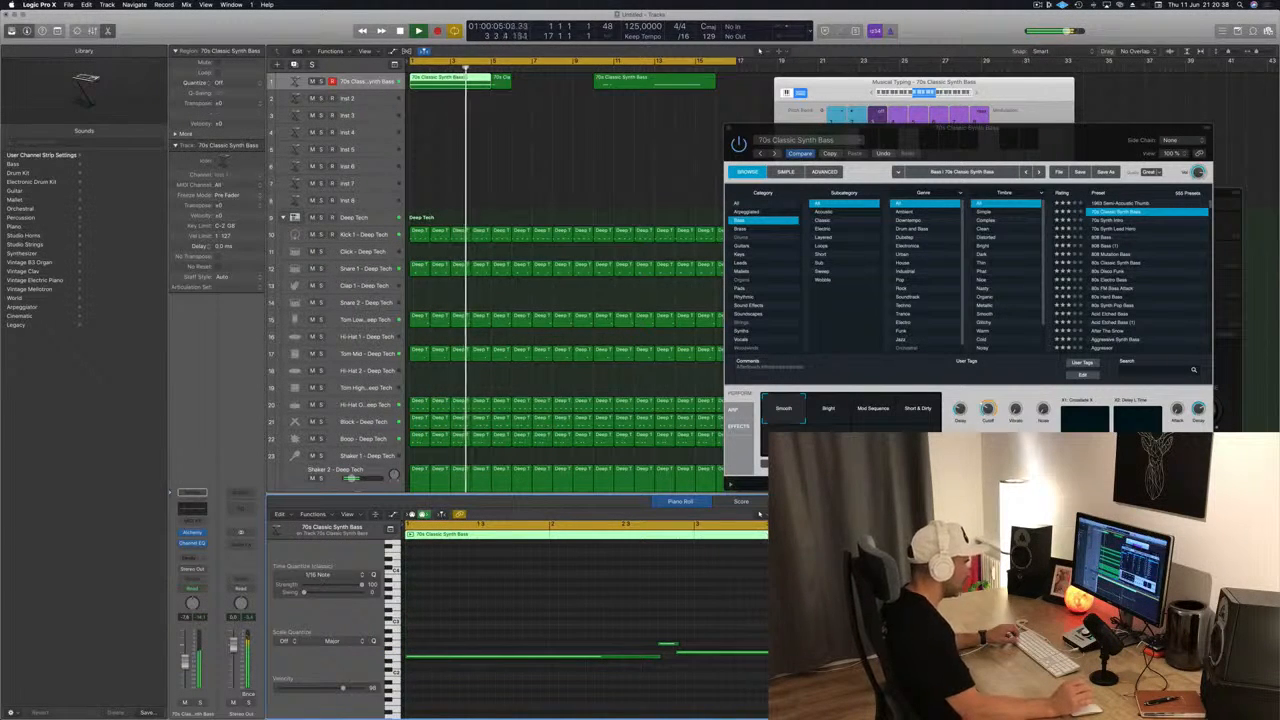
key("space")
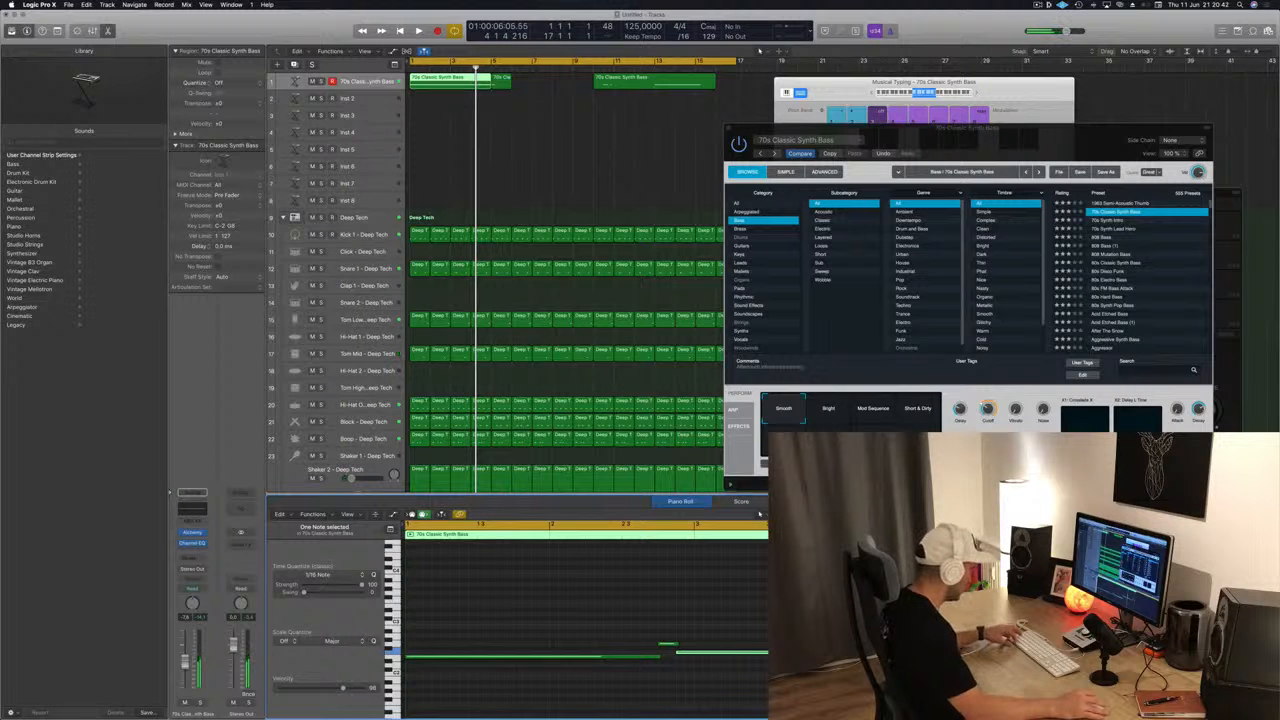
key("Return")
key("space")
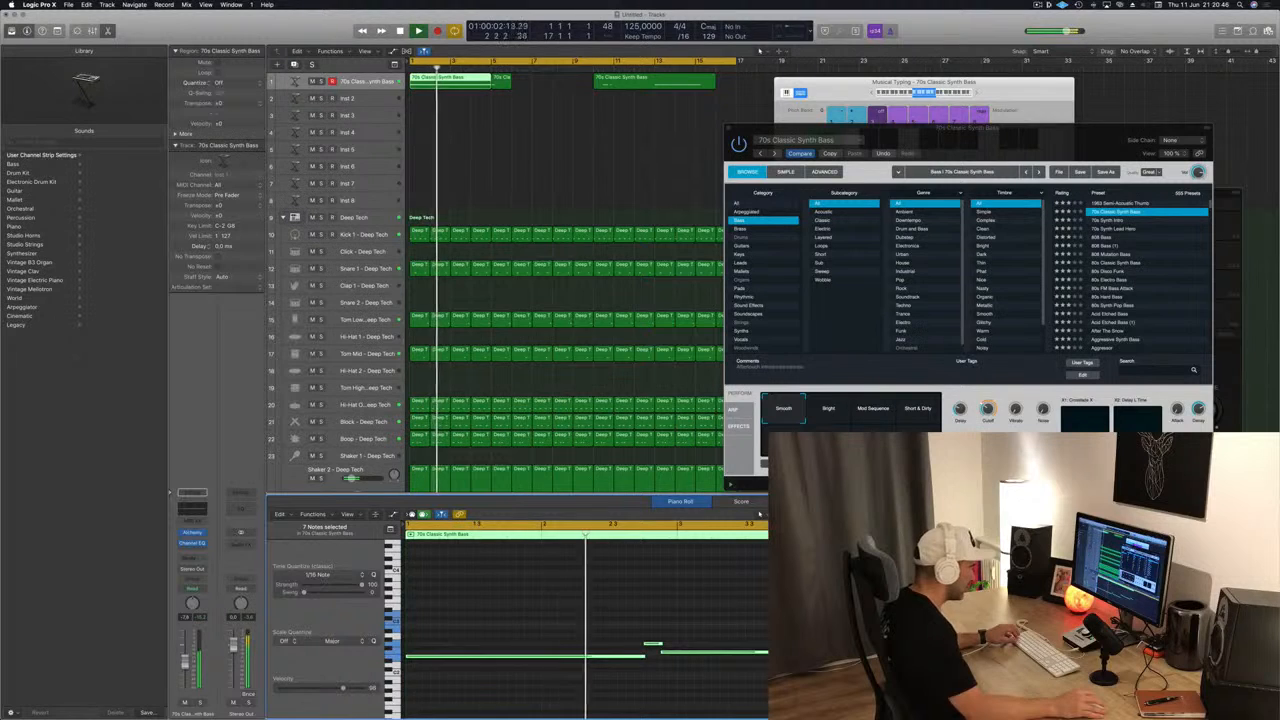
left_click(900, 610)
left_click(900, 620)
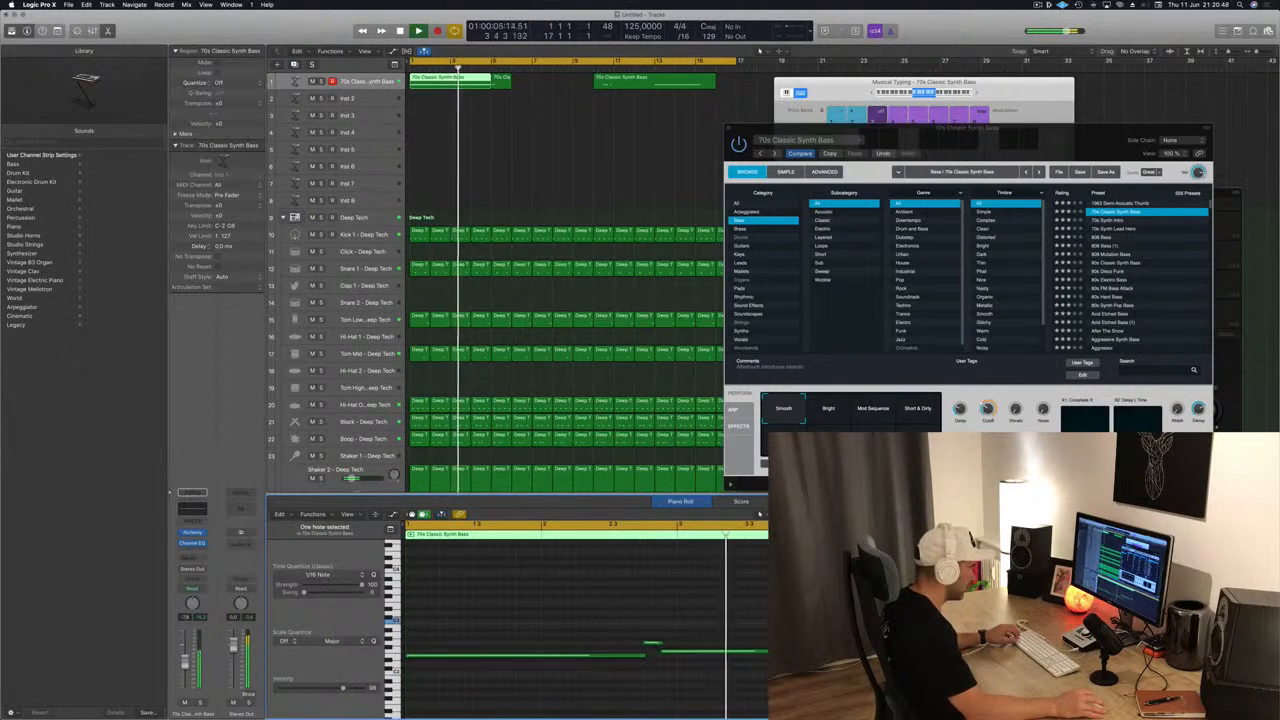
key("super+Left")
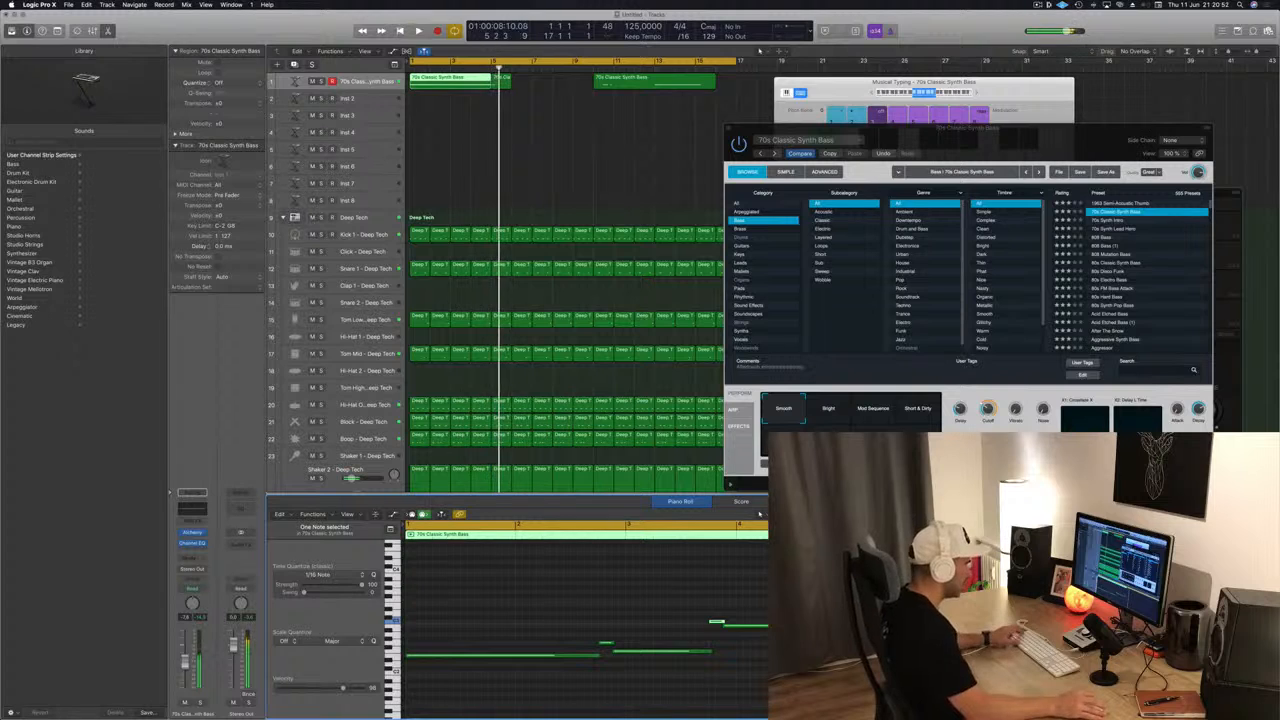
key("Return")
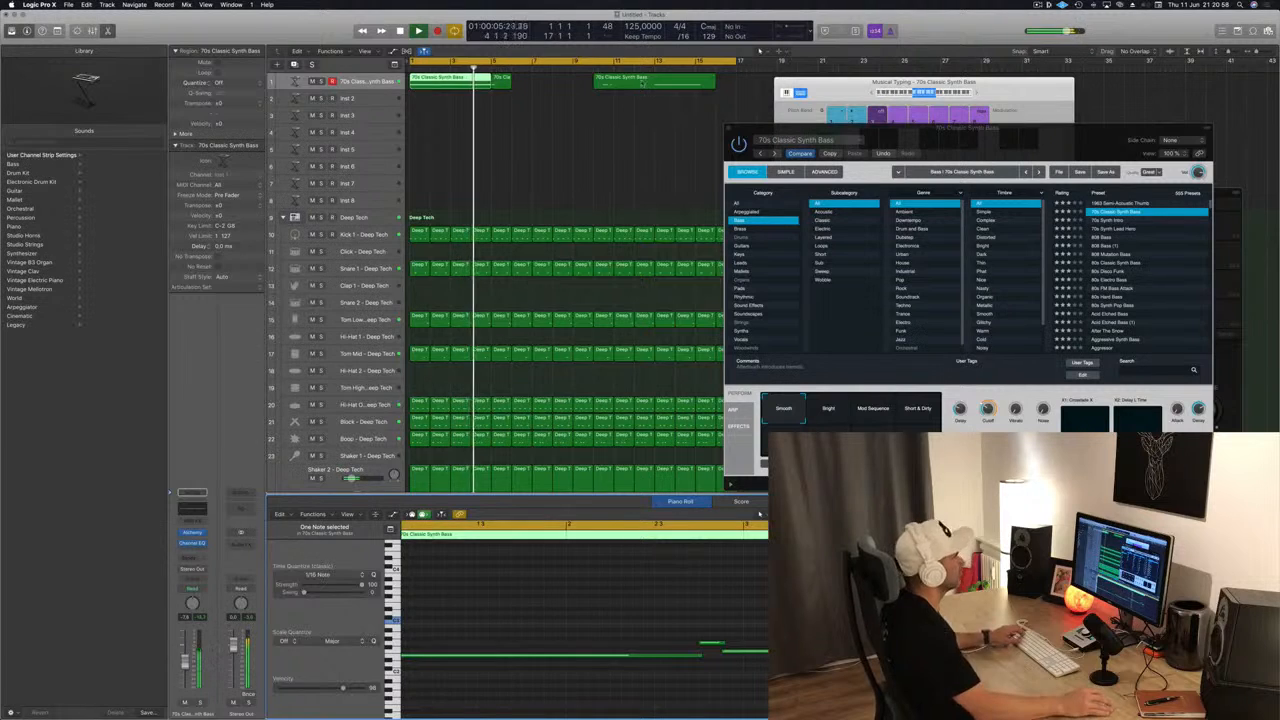
Delete the extra bass region after bar 9 and the short leftover bass region at bar 5.
left_click(622, 83)
key("Delete")
left_click(501, 81)
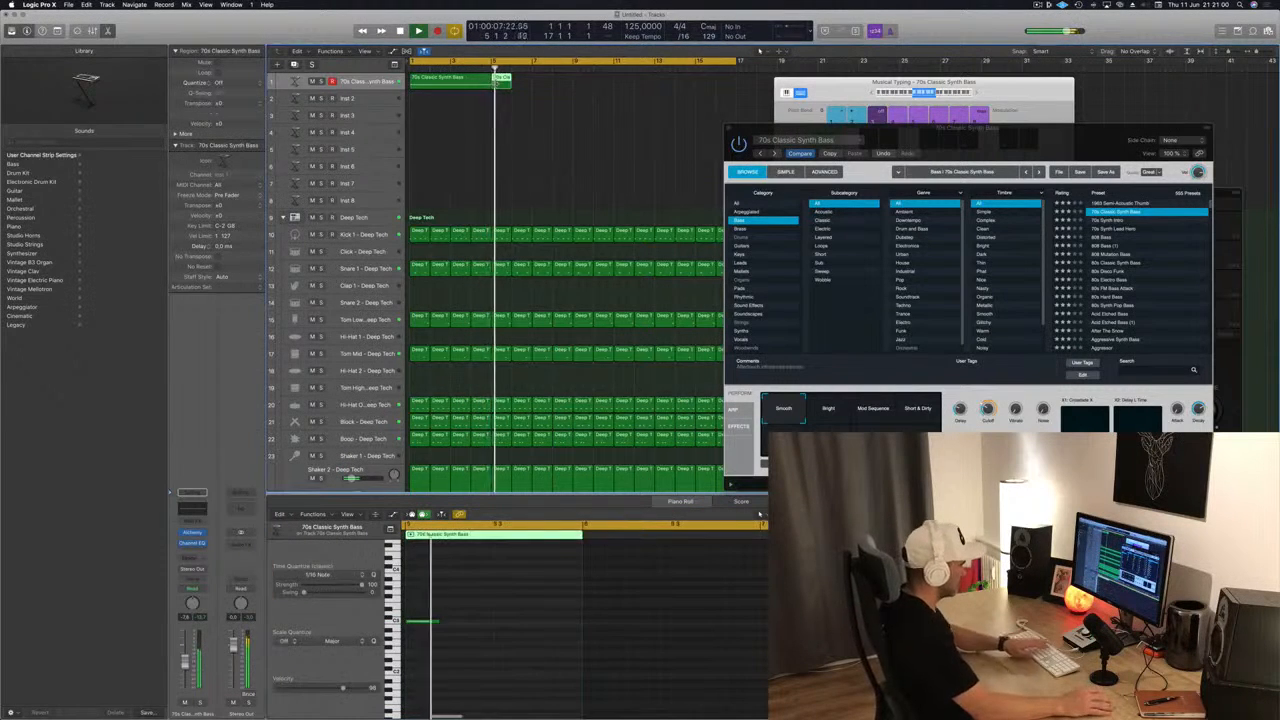
key("Delete")
Copy the four-bar bass region from bar 1 to bar 5.
left_click(450, 87)
key("Return")
left_click_drag(450, 87, 525, 97)
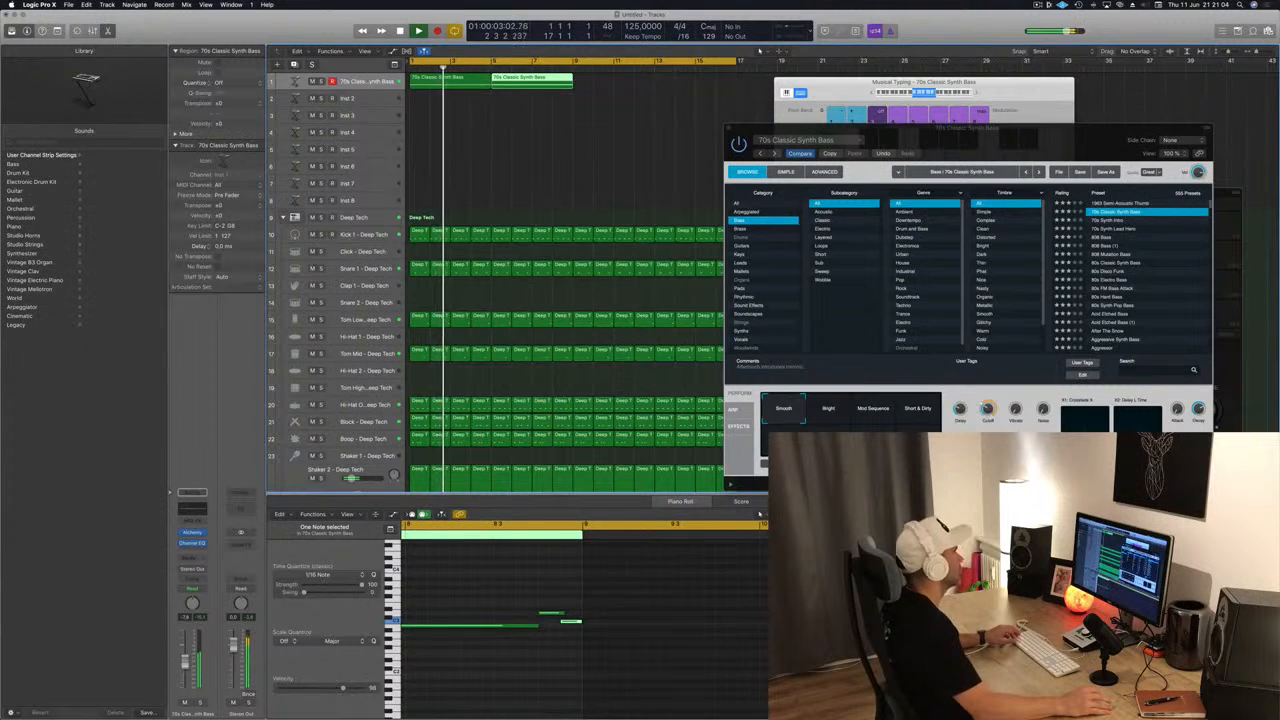
Remove the short final note of the first bass region and extend the preceding note to the region's end.
key("super+Left")
left_click(457, 86, "shift")
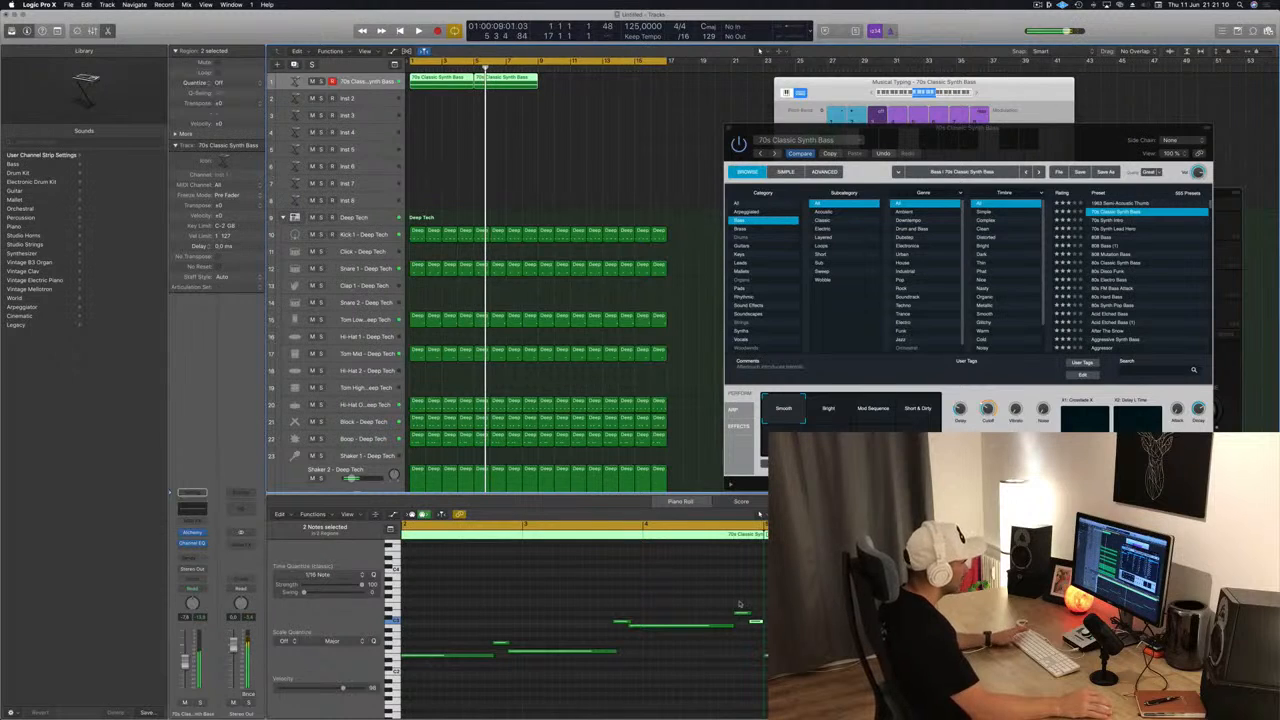
left_click_drag(758, 601, 759, 650)
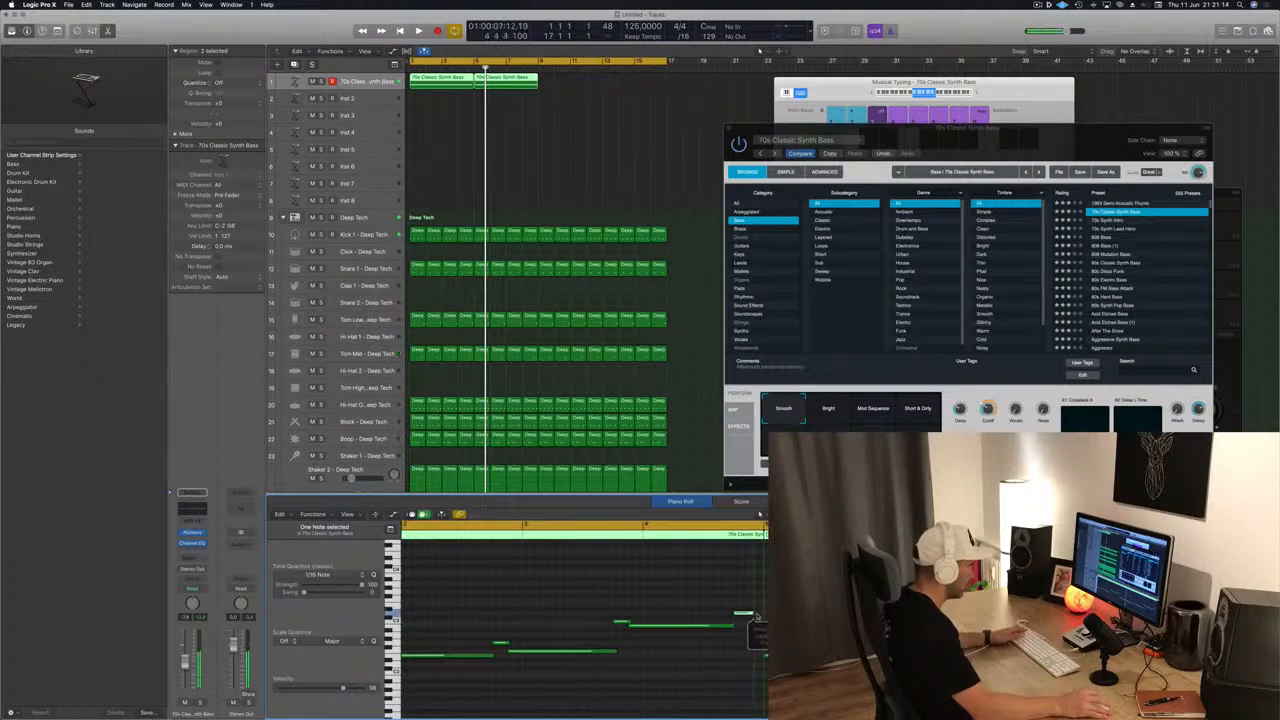
Adjust the end of the long note before the final bass note of bar 4 and replay the line from the start.
key("space")
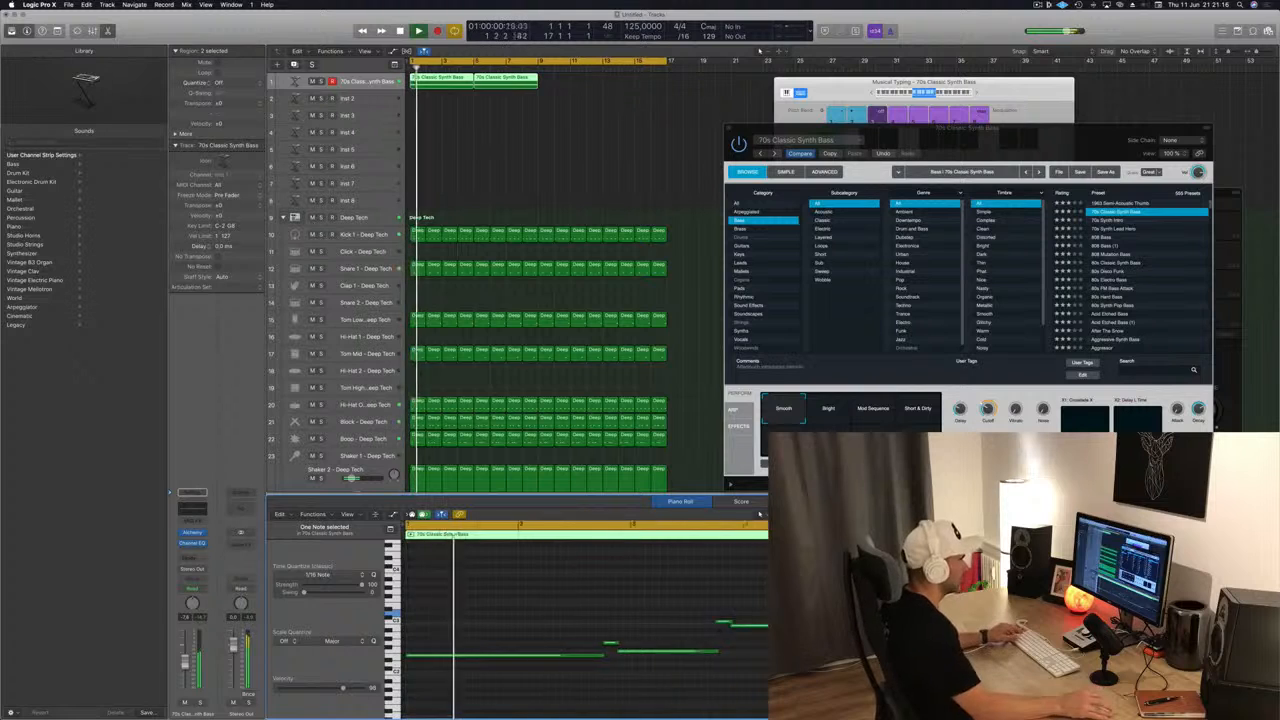
scroll(746, 637, "left", 10)
scroll(715, 636, "right", 4)
scroll(715, 636, "right", 8)
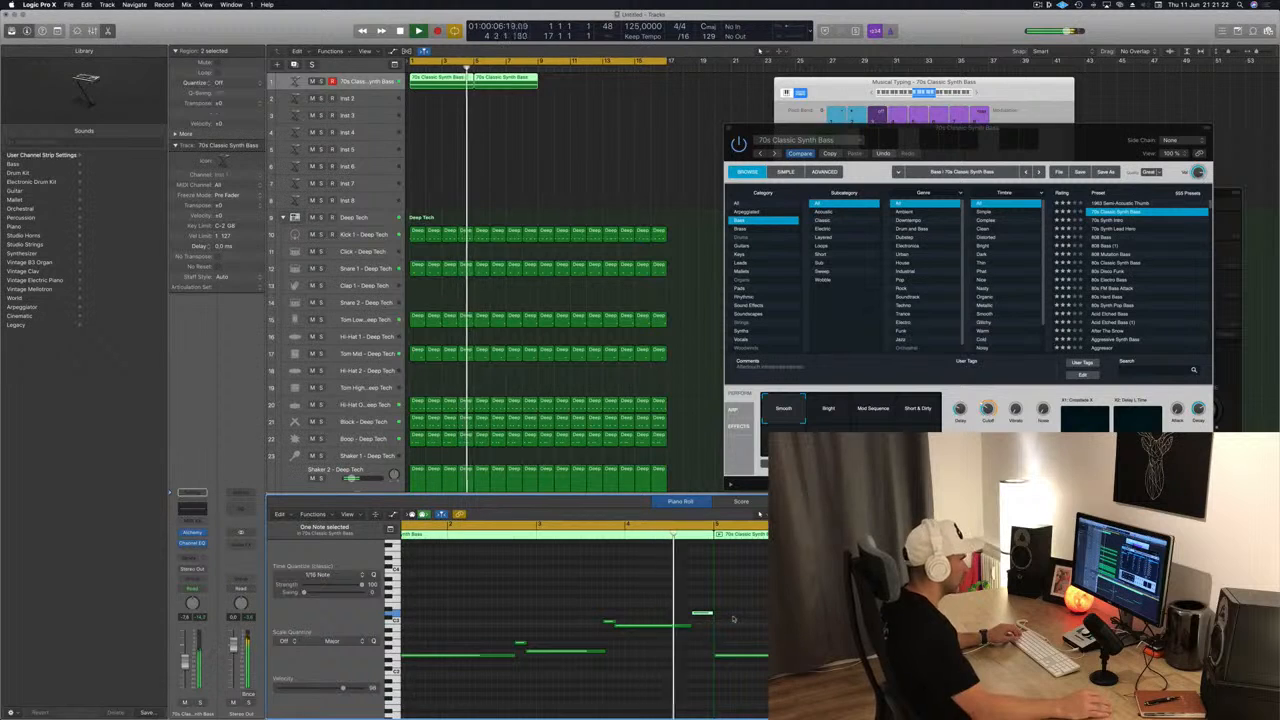
left_click_drag(697, 628, 692, 628)
key("Return")
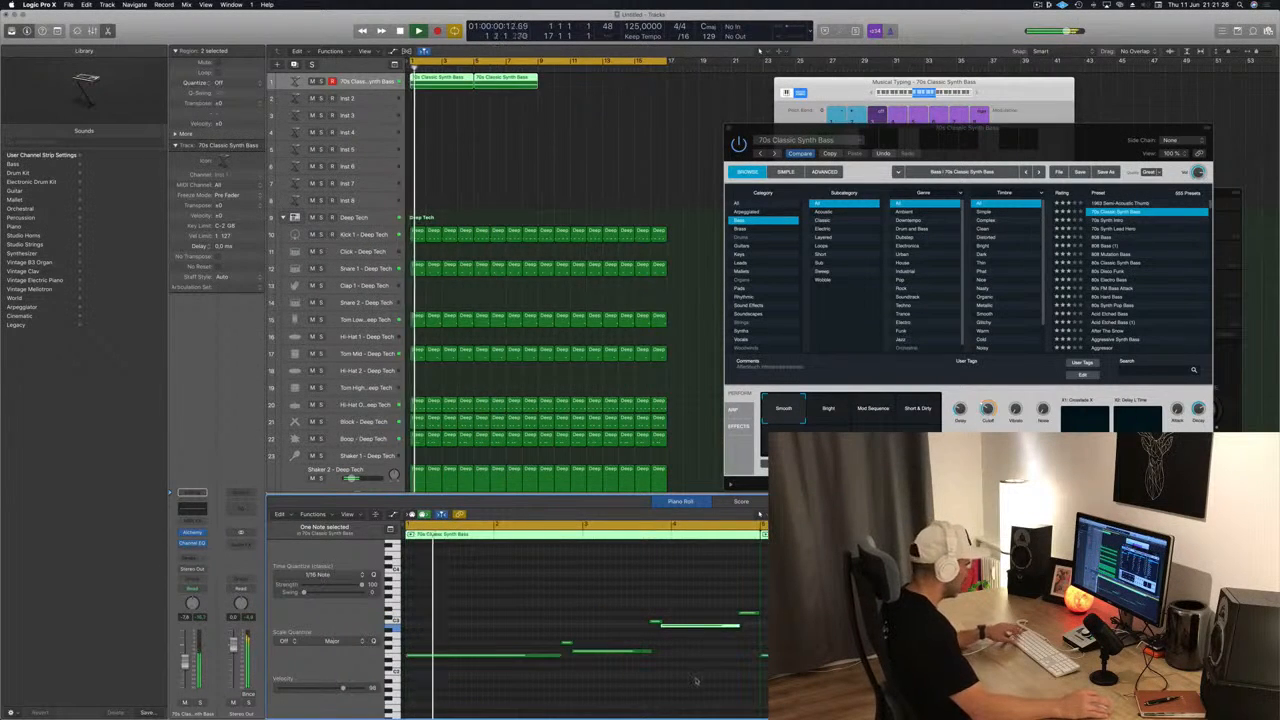
Bring both bass regions into view in the note editor and listen to the bass line over the beat.
key("super+a")
left_click(727, 672)
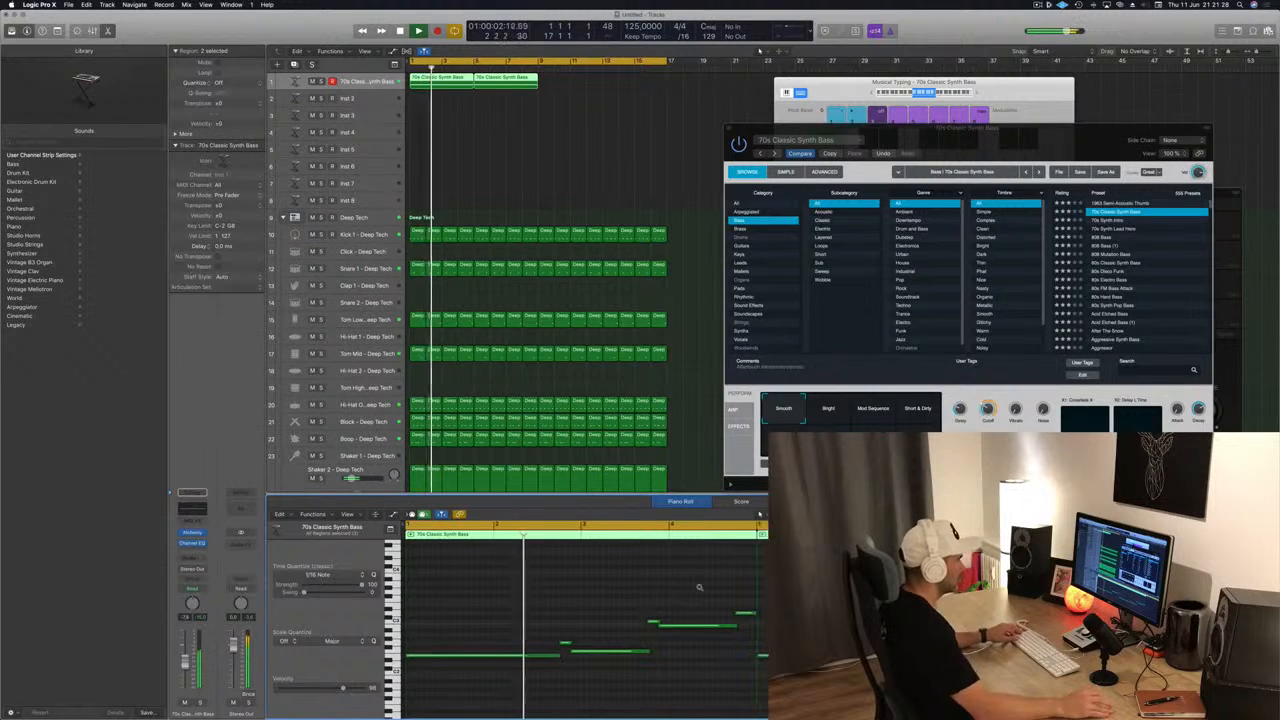
key("super+Left")
key("super+Left")
key("super+Left")
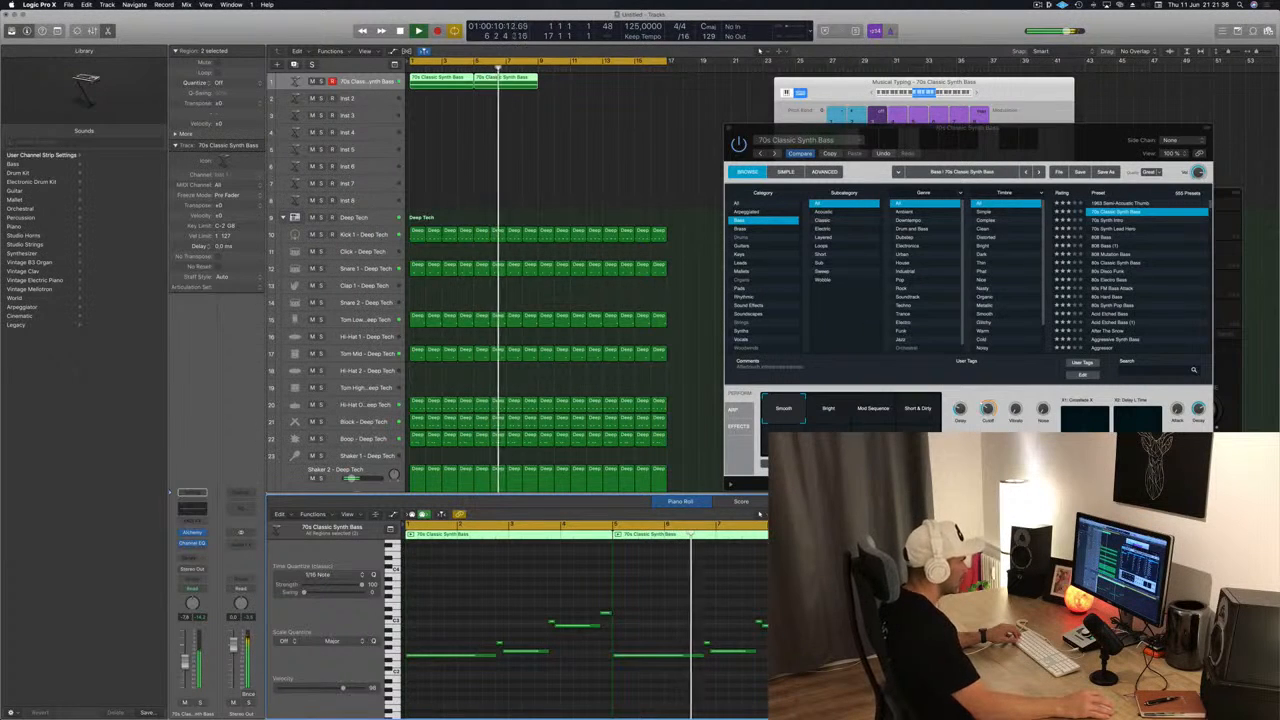
left_click(605, 613)
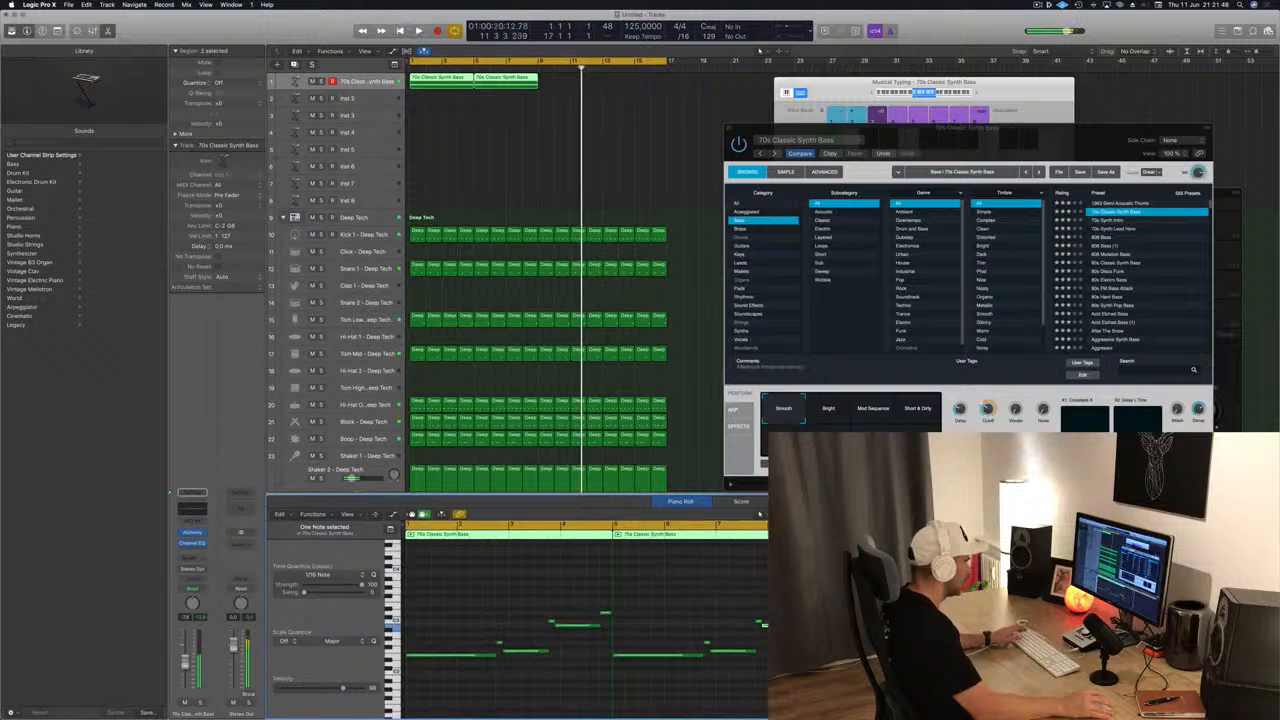
key("Return")
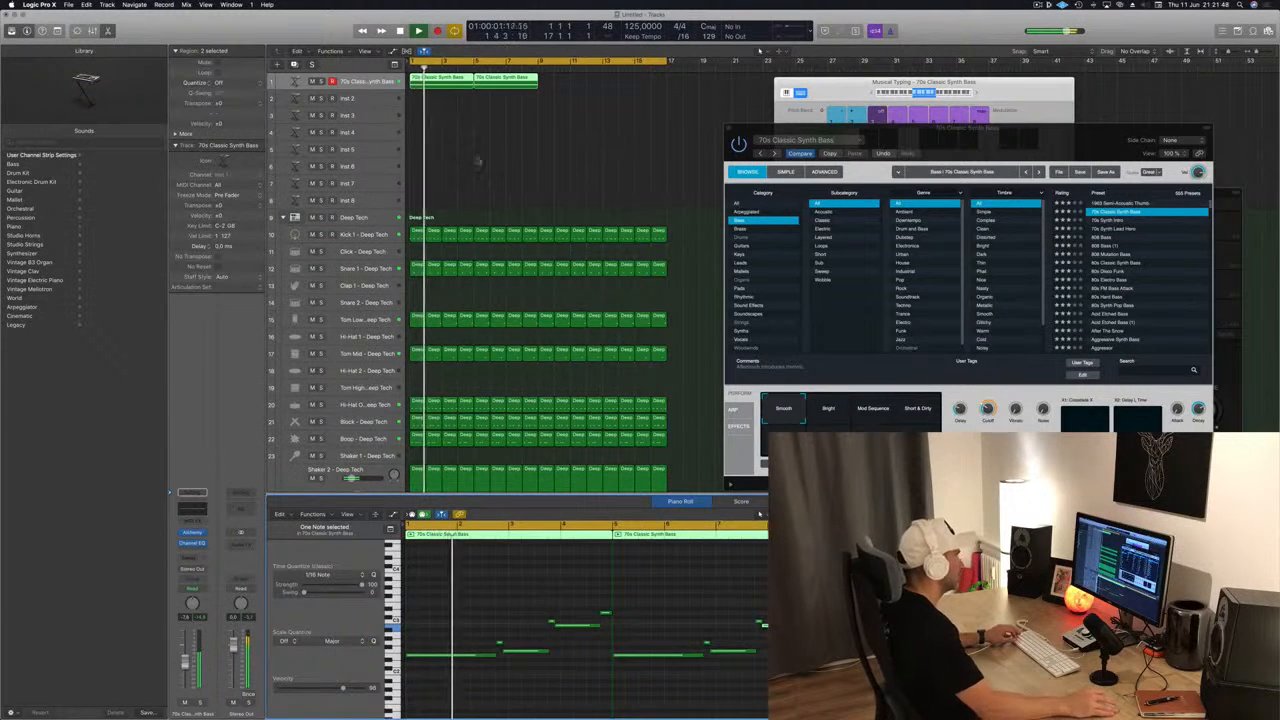
Deselect the bass regions and reposition the Alchemy window clear of the arrangement with its lower performance controls in view.
left_click(482, 164)
left_click_drag(1022, 133, 909, 131)
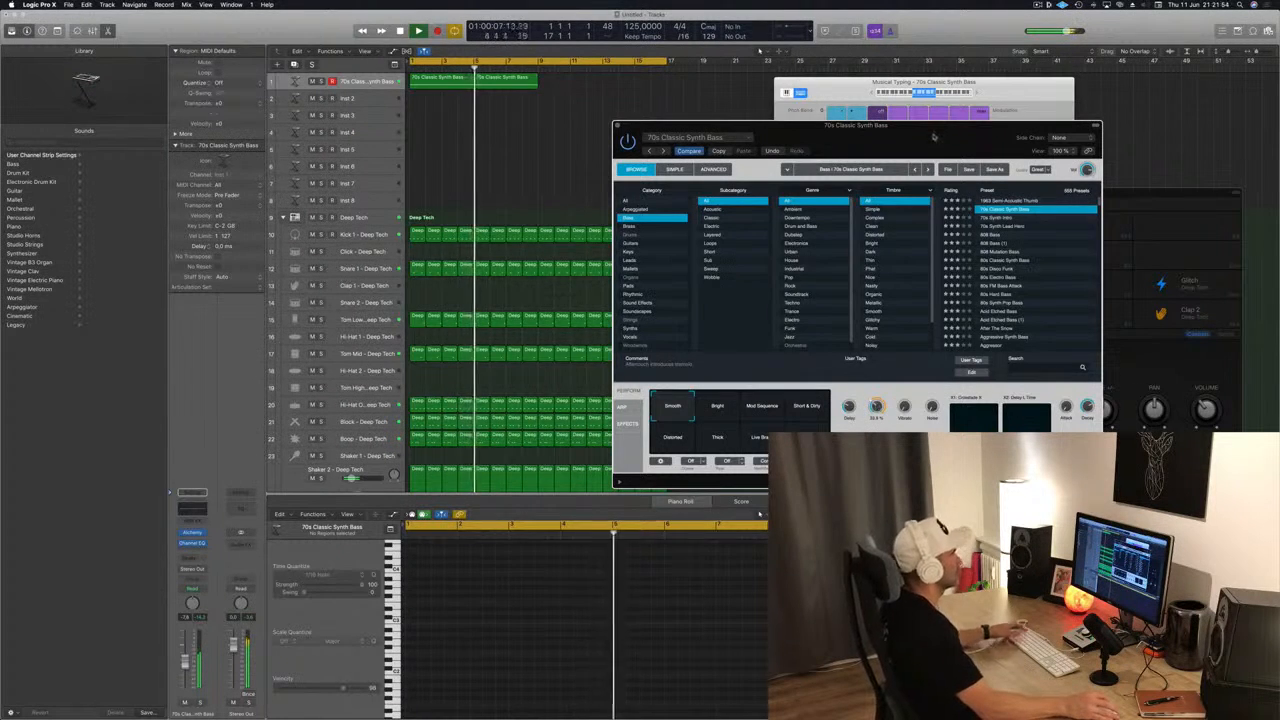
left_click_drag(850, 125, 979, 122)
Stop playback and delete the copied bass region at bar 5.
left_click(419, 82)
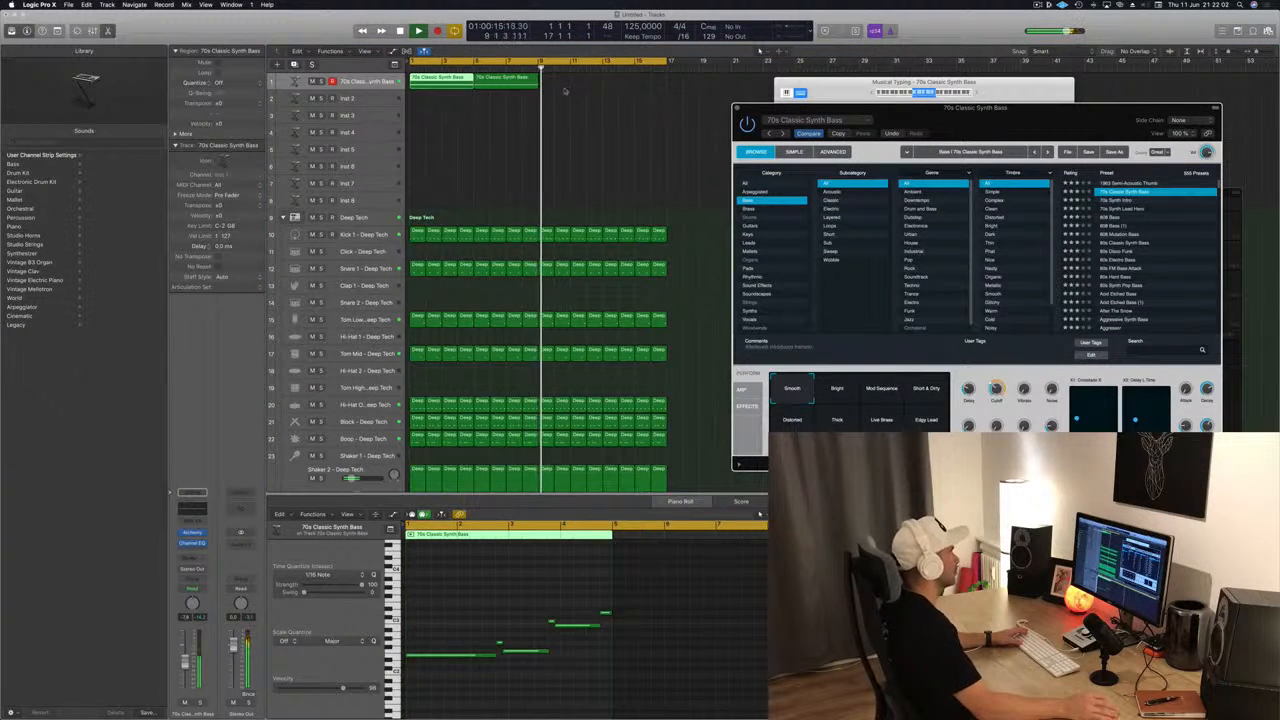
key("space")
left_click(515, 84)
key("Delete")
Copy the four-bar bass region end to end until four regions fill bars 1 to 16, and play the arrangement.
left_click(433, 84)
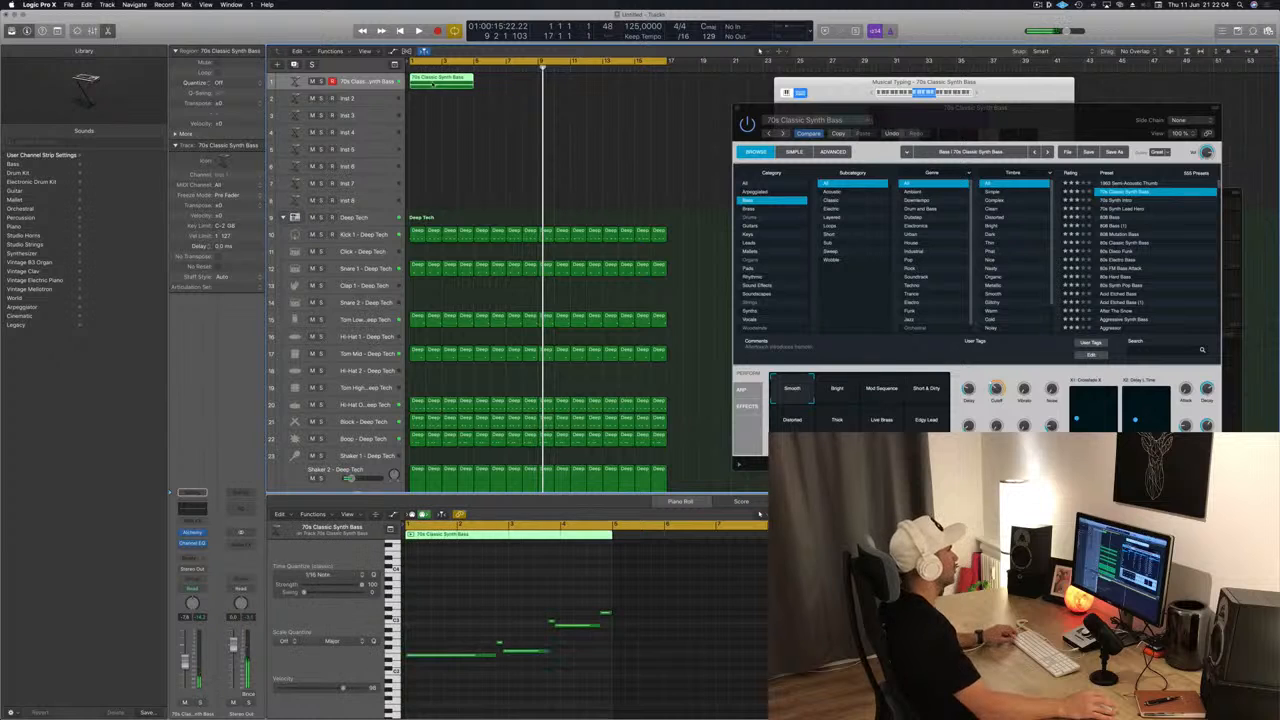
key("z")
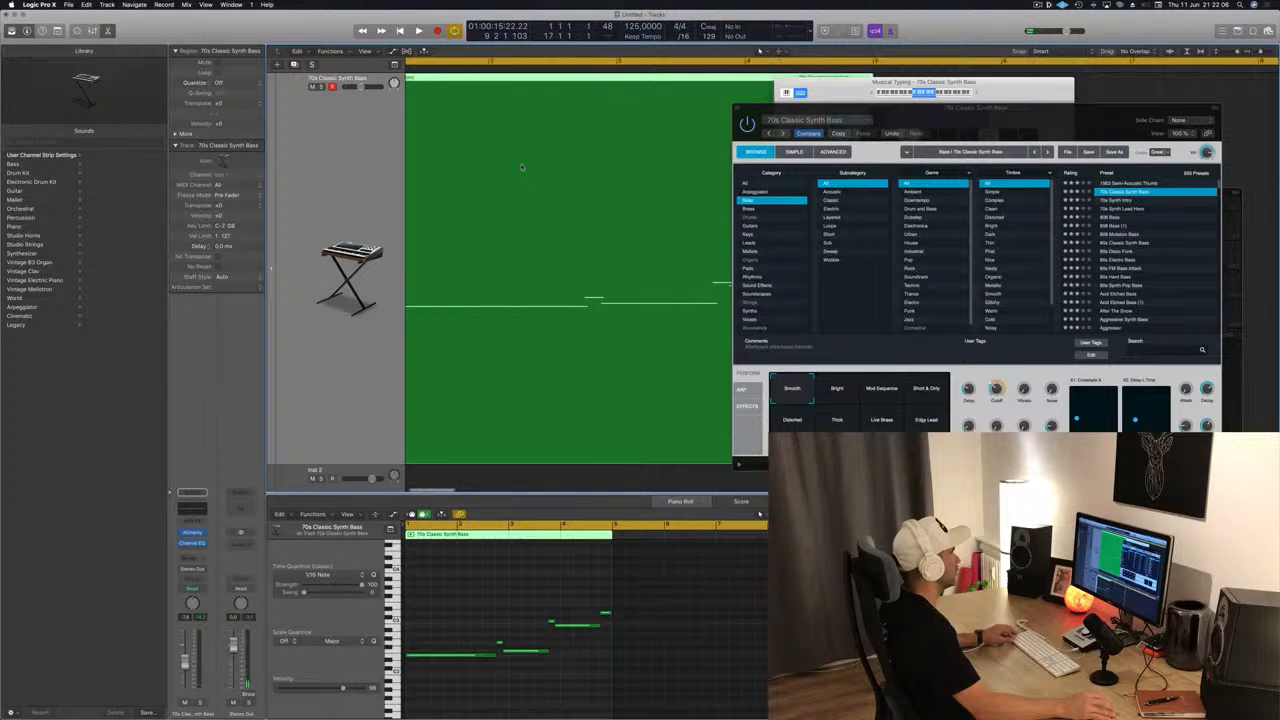
scroll(522, 167, "down", 10)
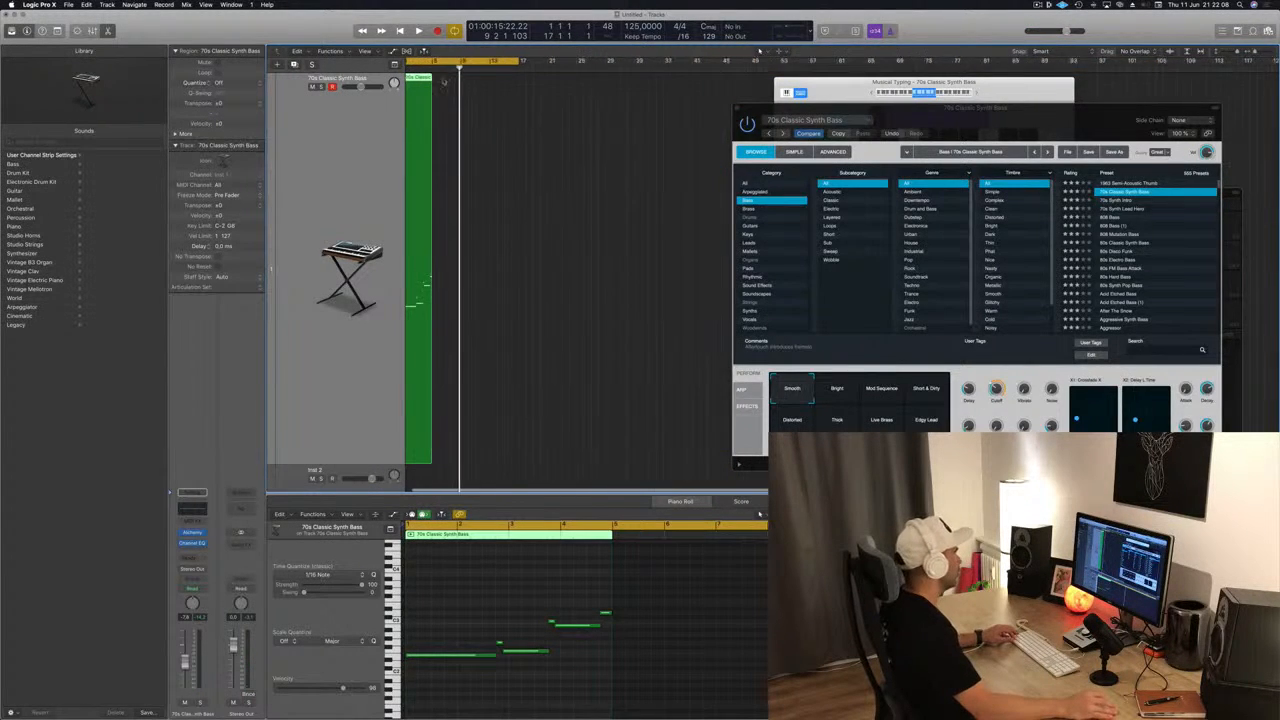
left_click_drag(415, 79, 473, 86)
scroll(473, 86, "down", 10)
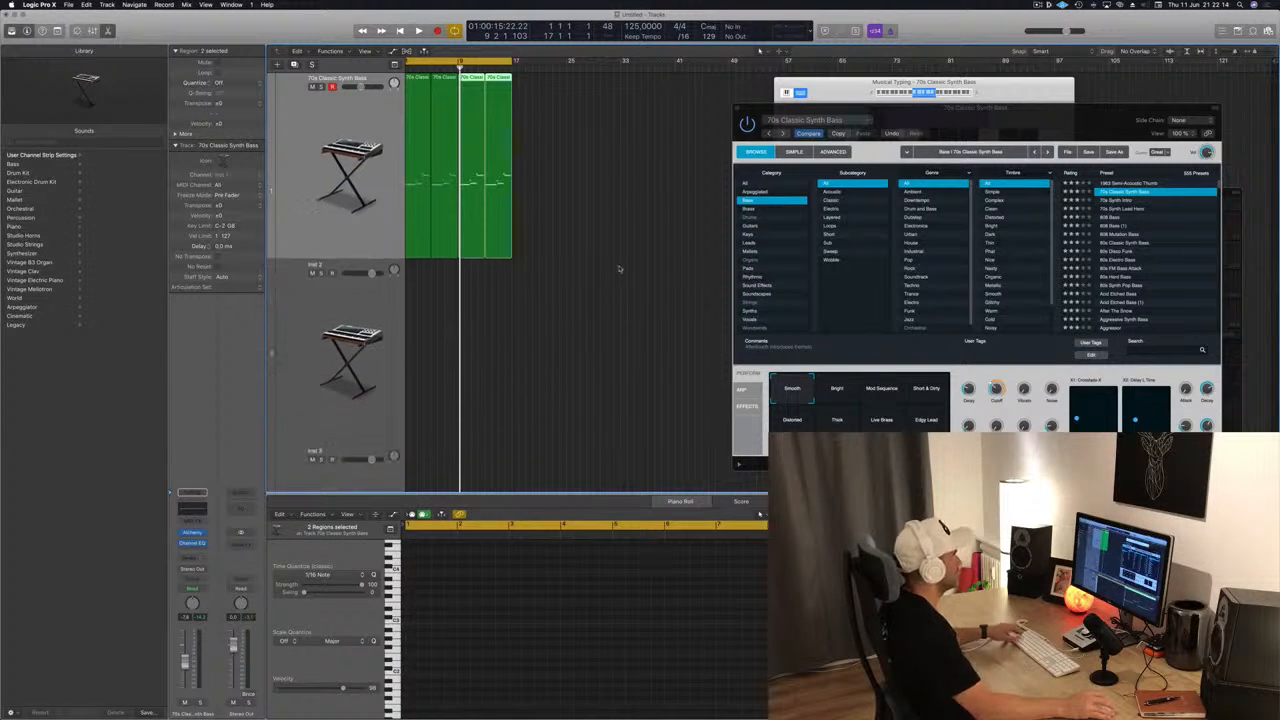
left_click(533, 288)
key("space")
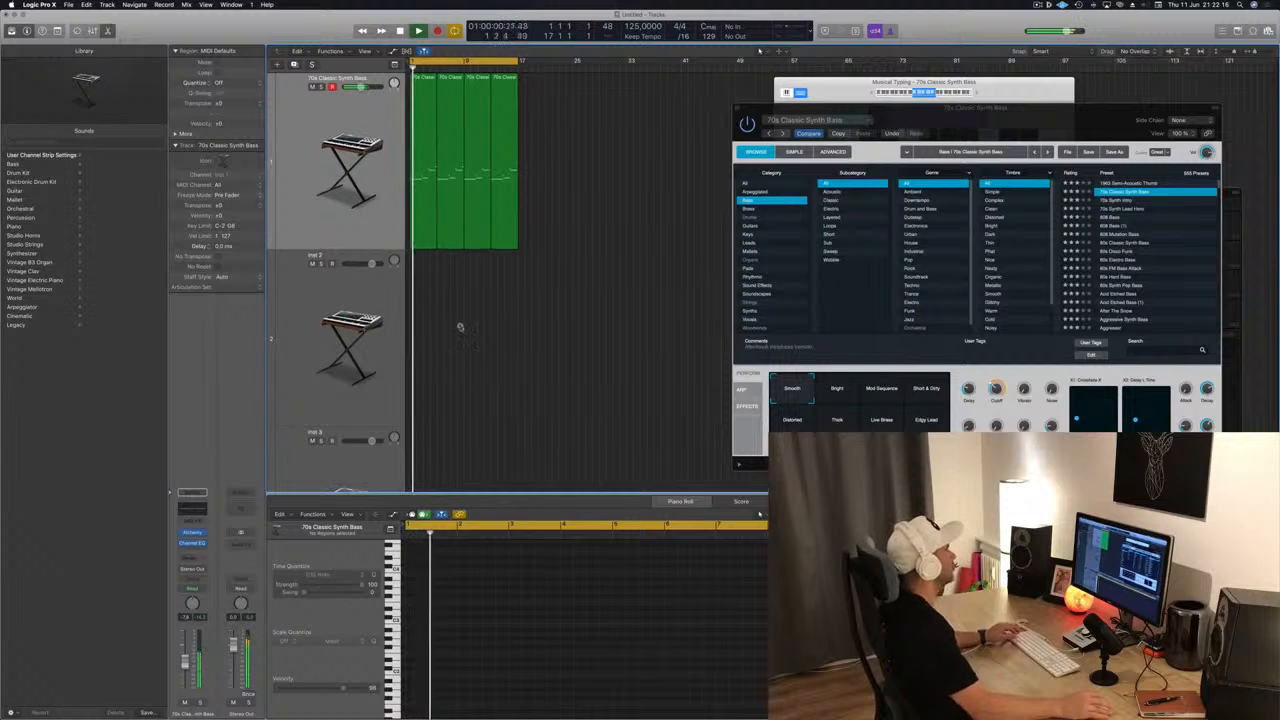
scroll(442, 315, "up", 2)
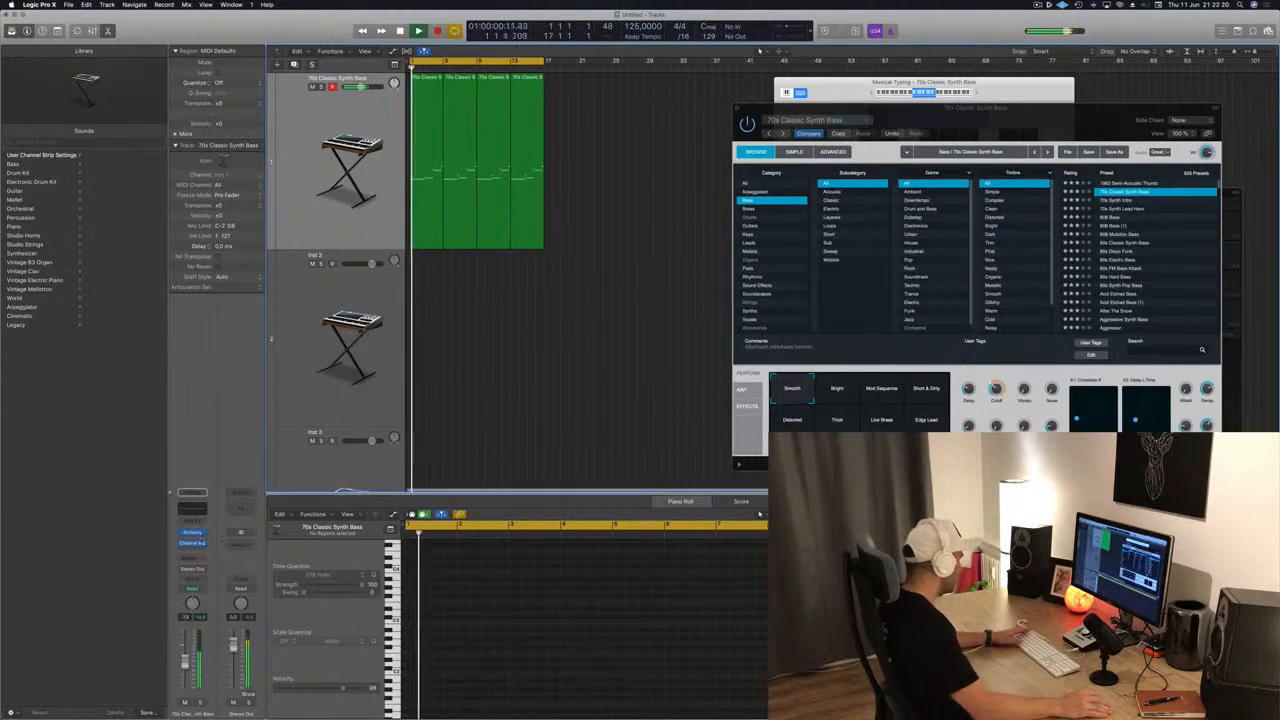
Insert a Compressor on the 70s Classic Synth Bass channel and set its side chain to Kick 1 - Deep Tech.
left_click(192, 549)
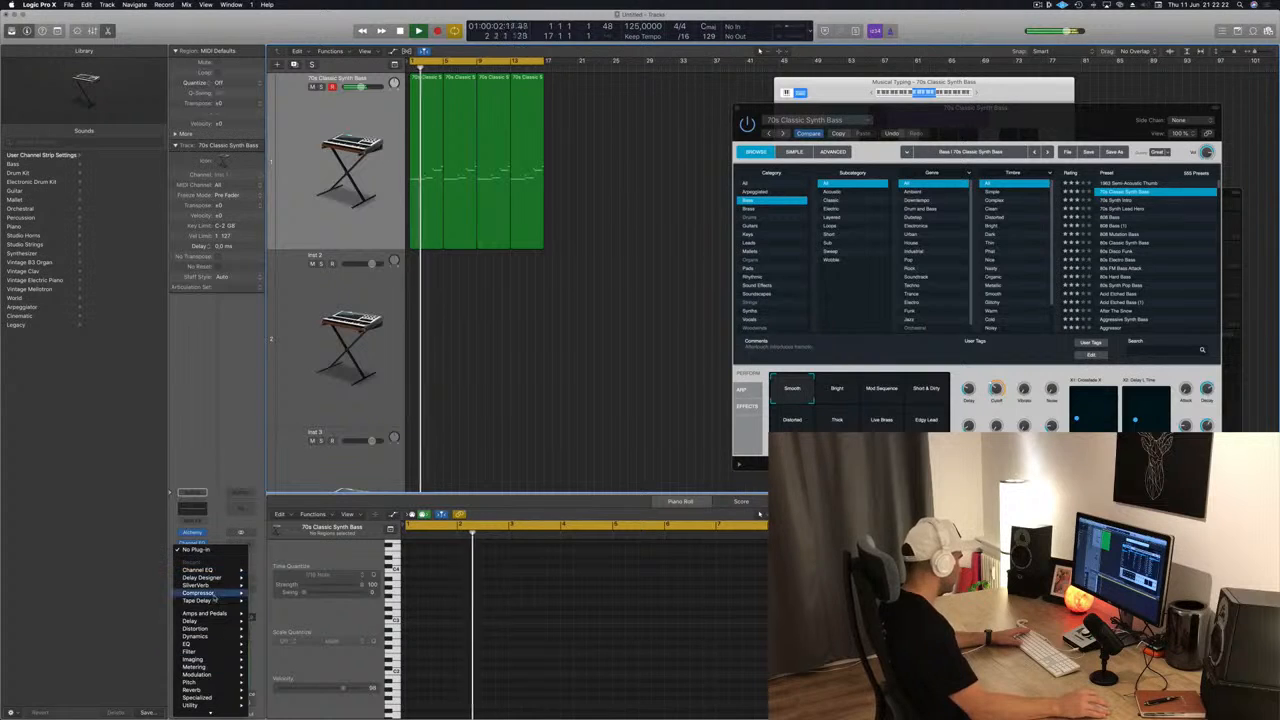
left_click(268, 593)
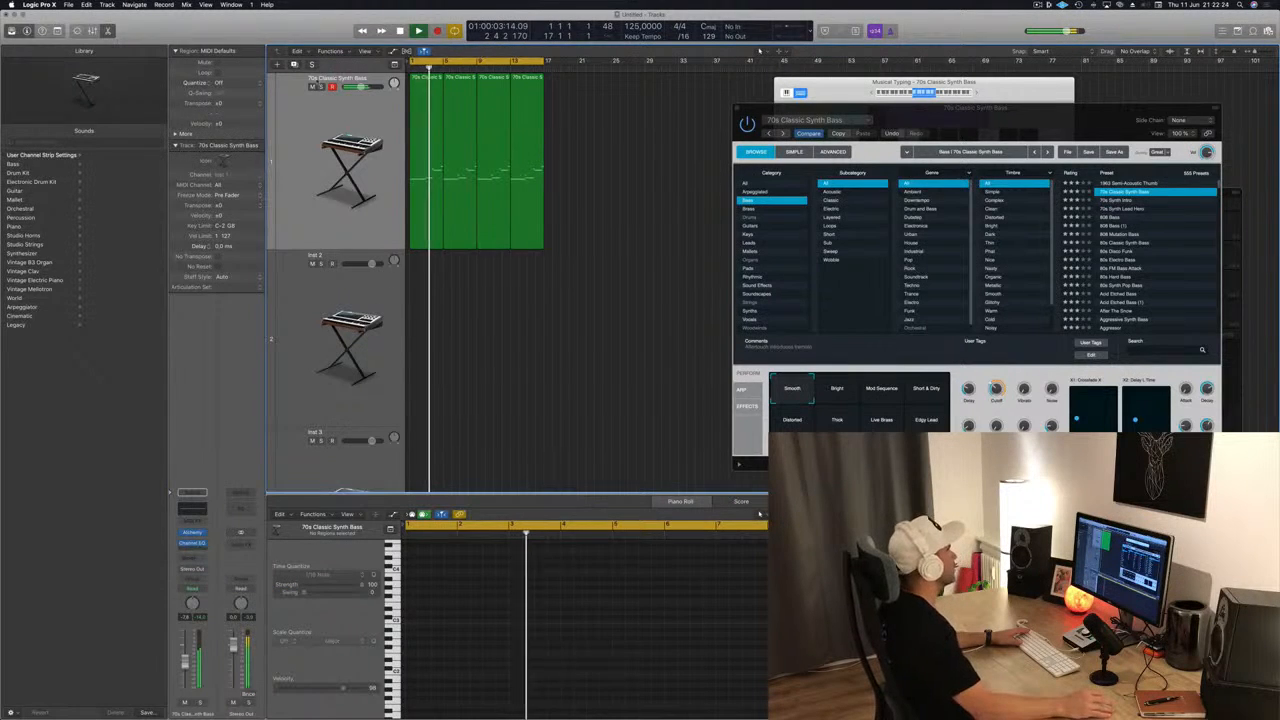
left_click(630, 67)
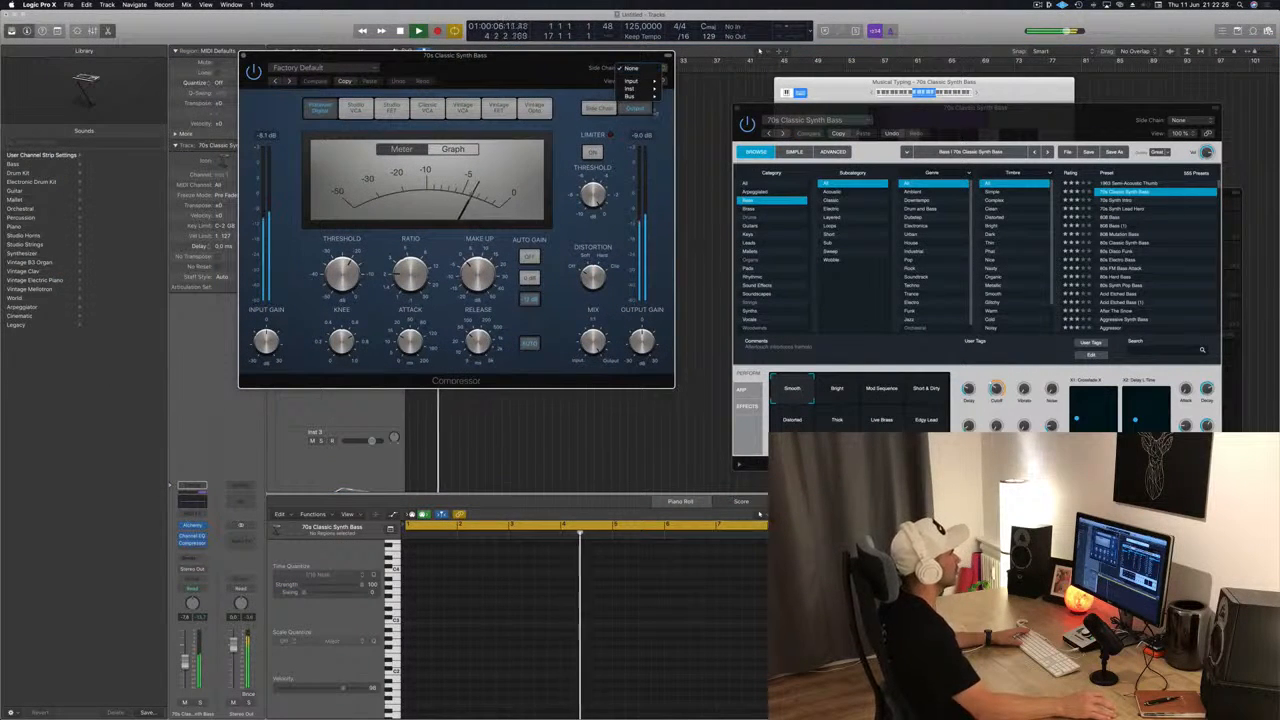
mouse_move(648, 89)
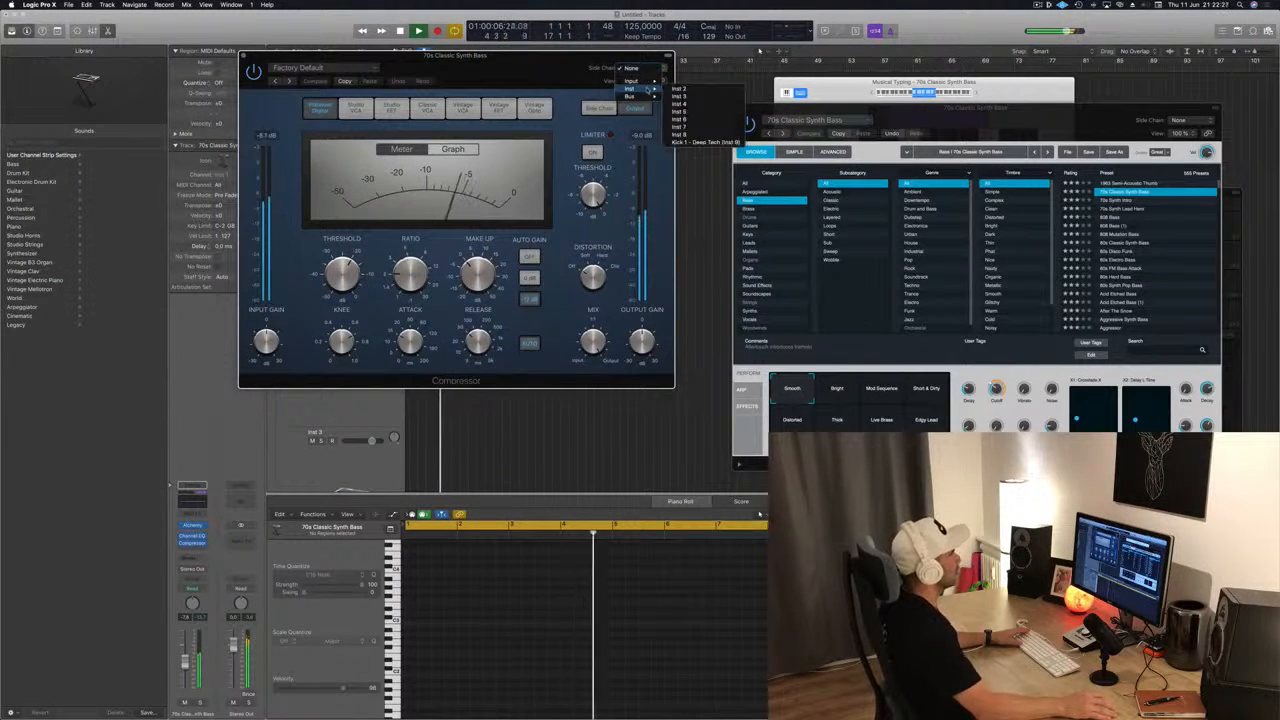
left_click(706, 142)
left_click_drag(508, 73, 652, 80)
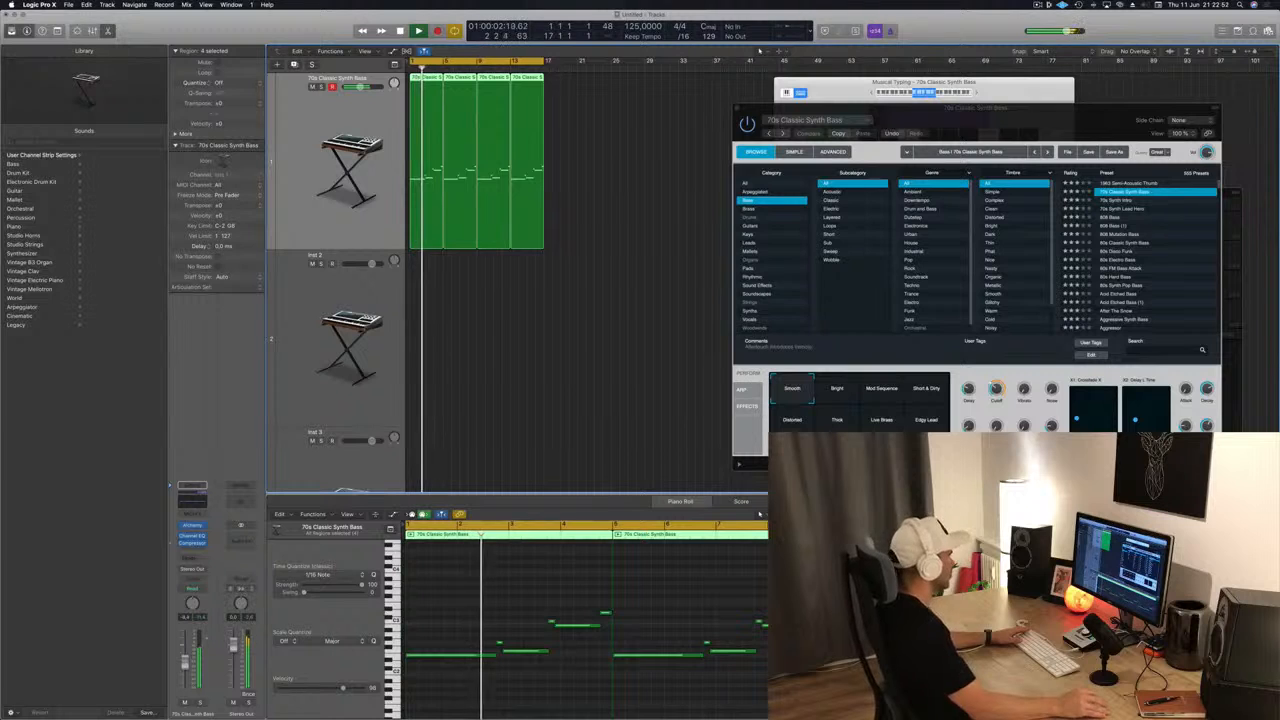
Audition the bass's Bright, Mod Sequence, Short & Dirty, Distorted, Thick, Live Brass and Edgy Lead performance snapshots during playback.
left_click_drag(1004, 110, 703, 144)
key("space")
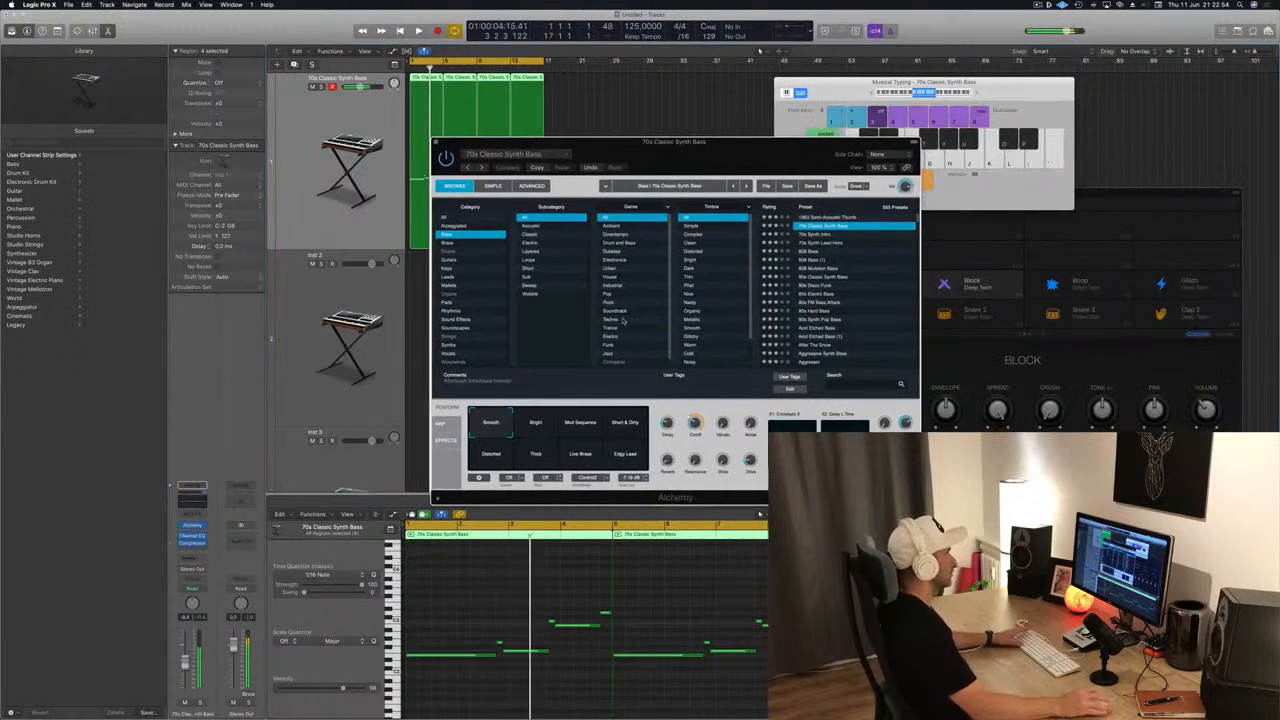
key("space")
left_click(536, 422)
left_click(579, 422)
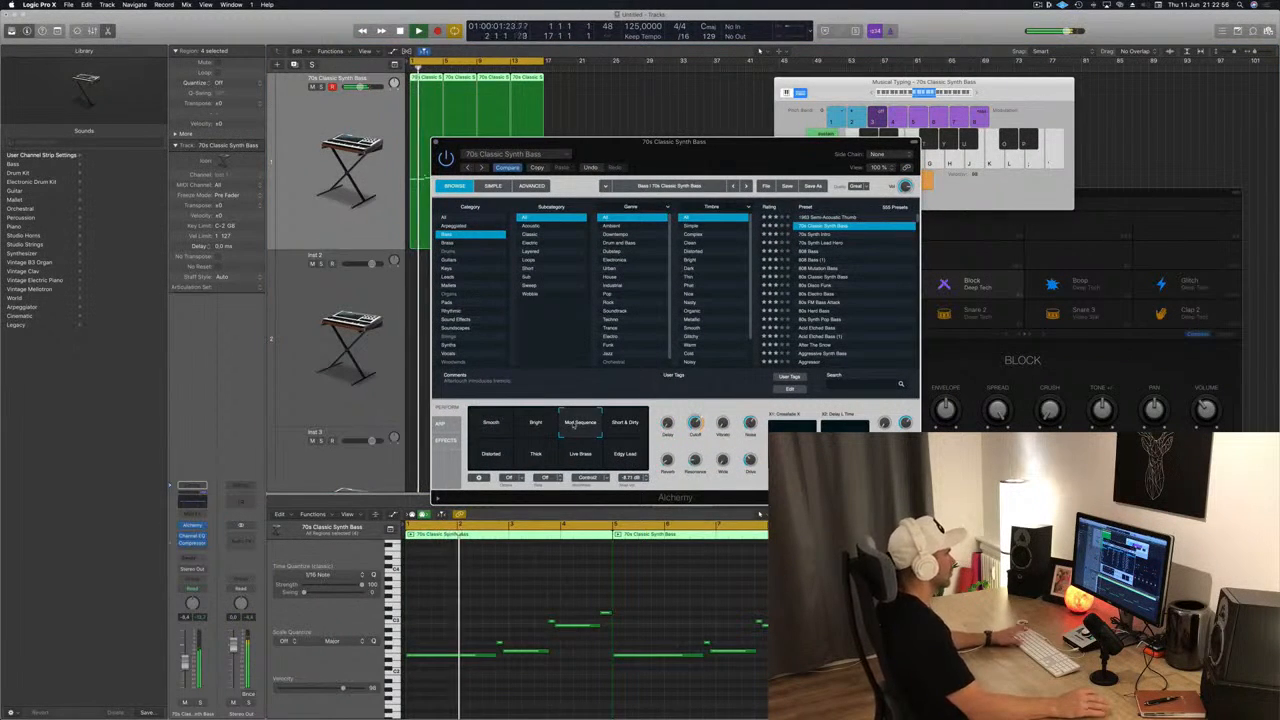
left_click(625, 422)
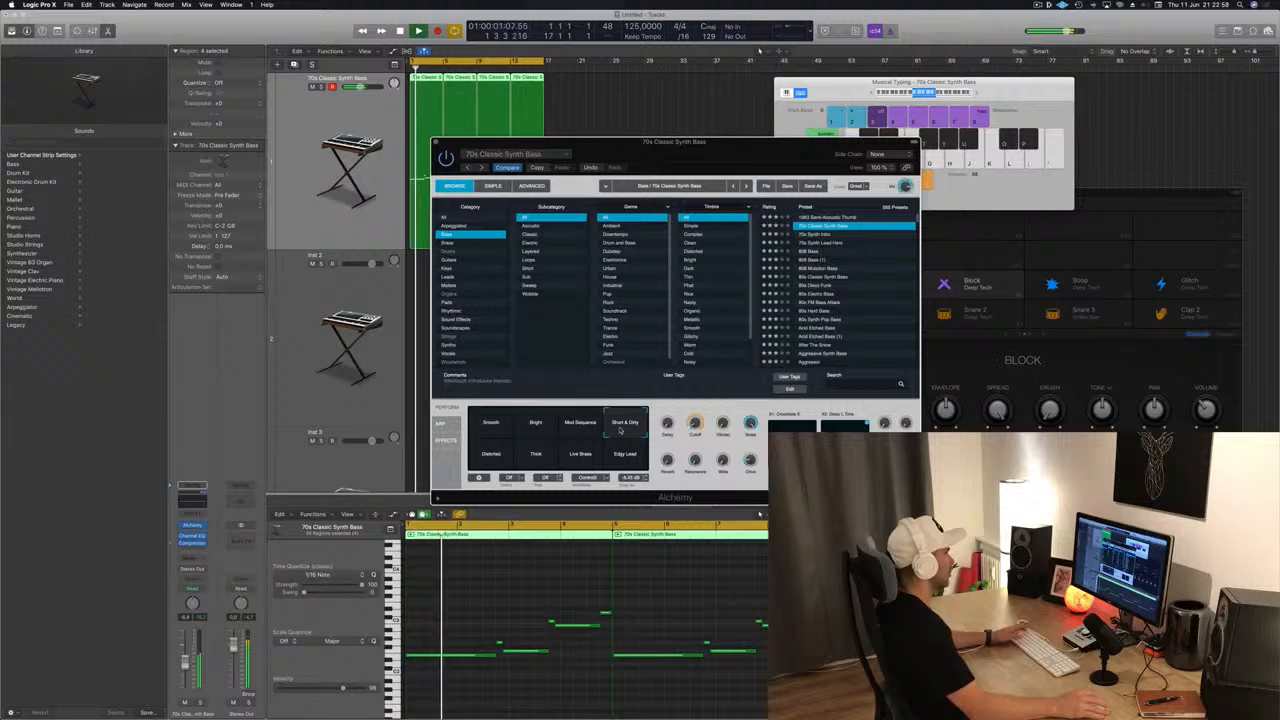
left_click(510, 455)
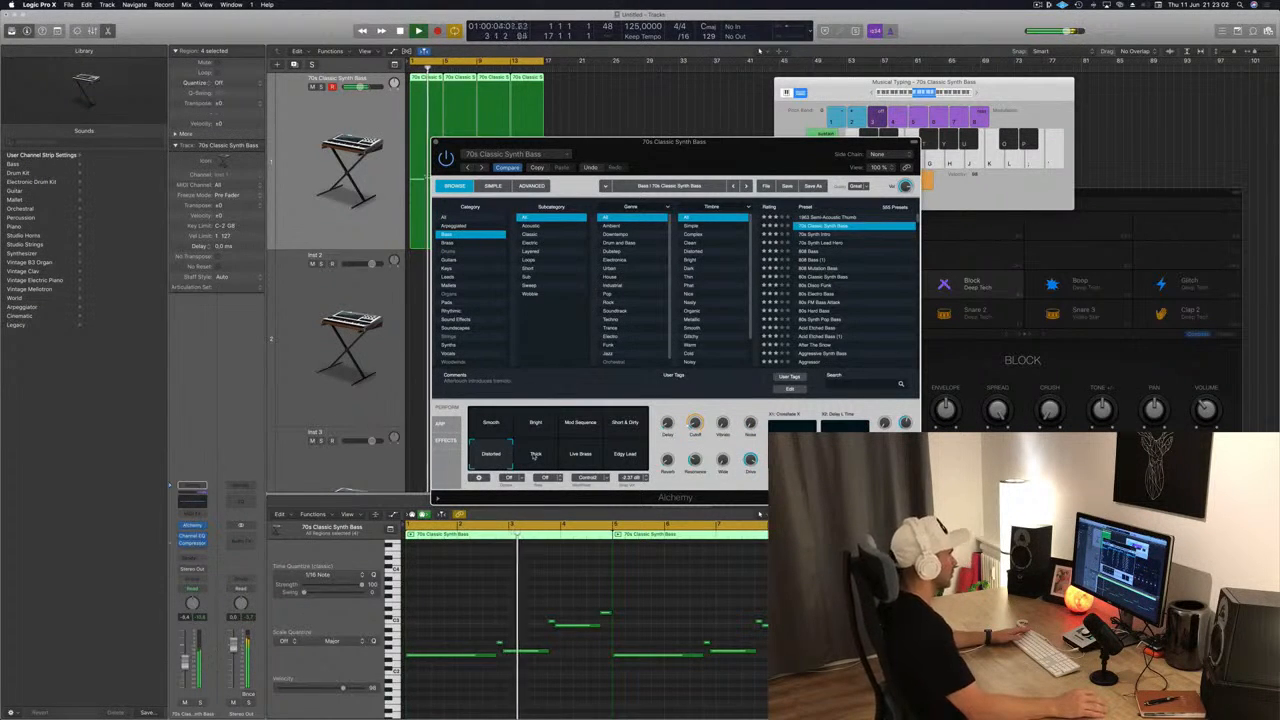
left_click(536, 455)
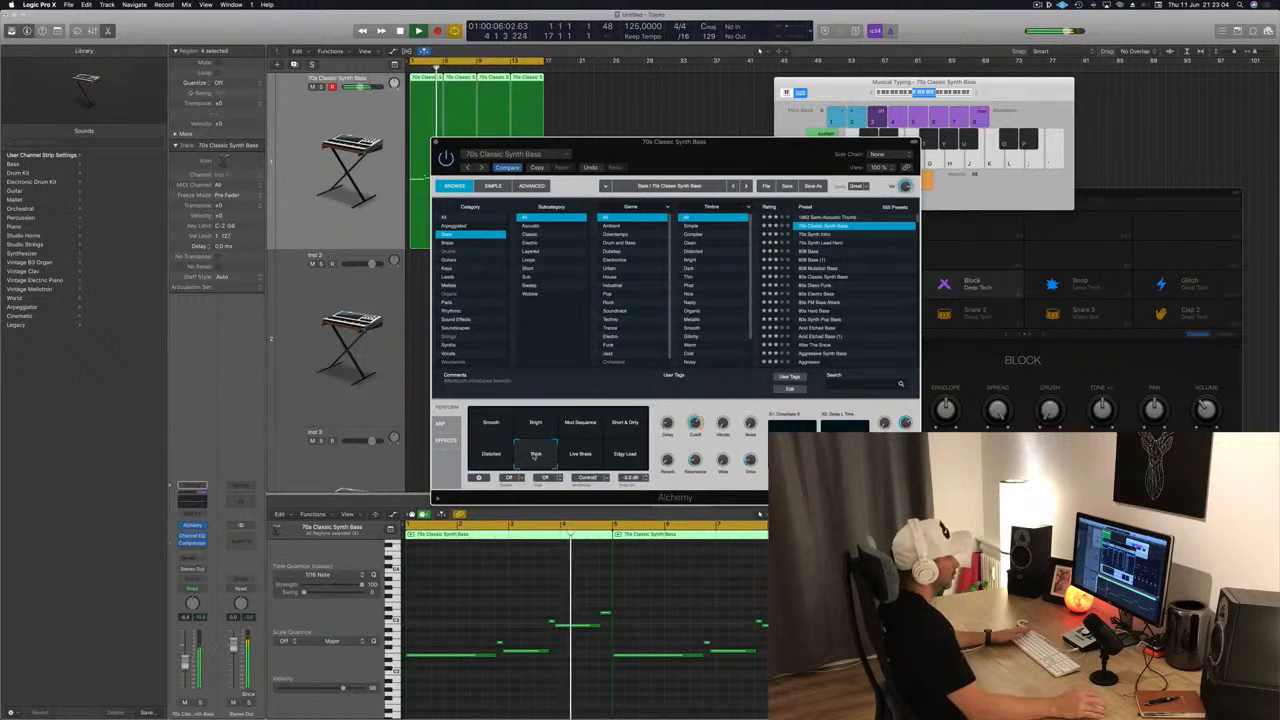
left_click(582, 457)
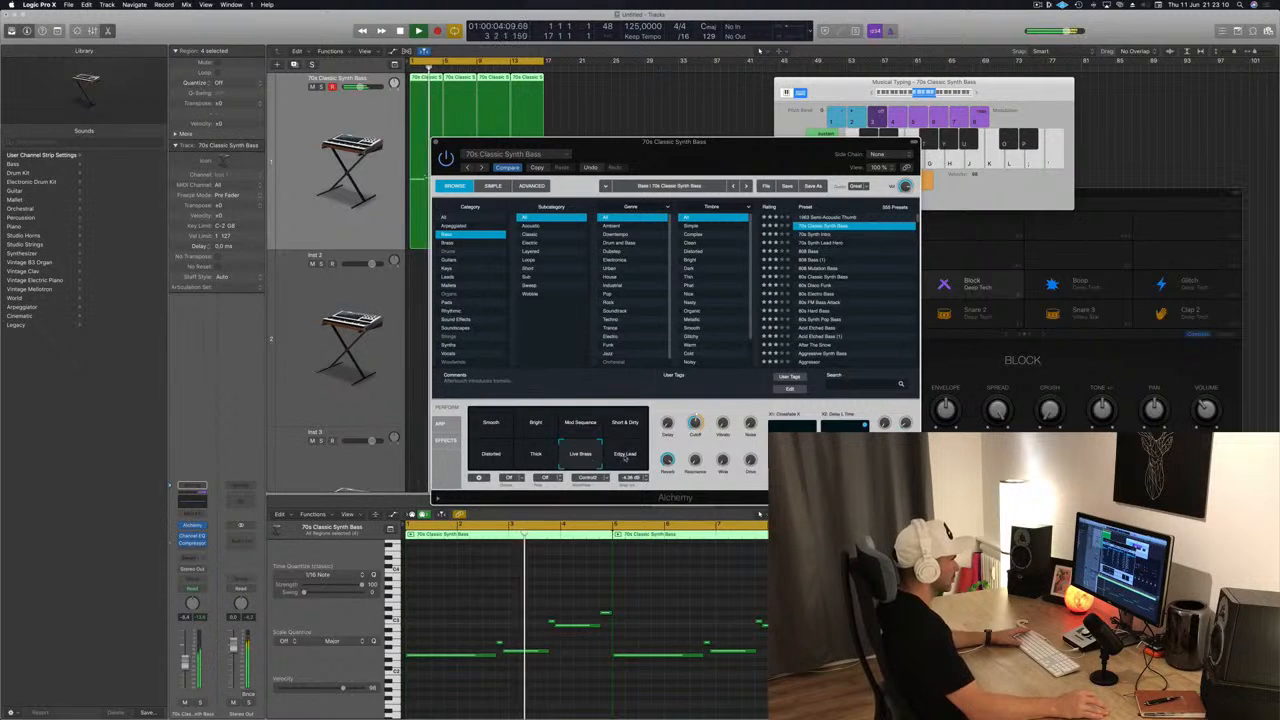
left_click(624, 457)
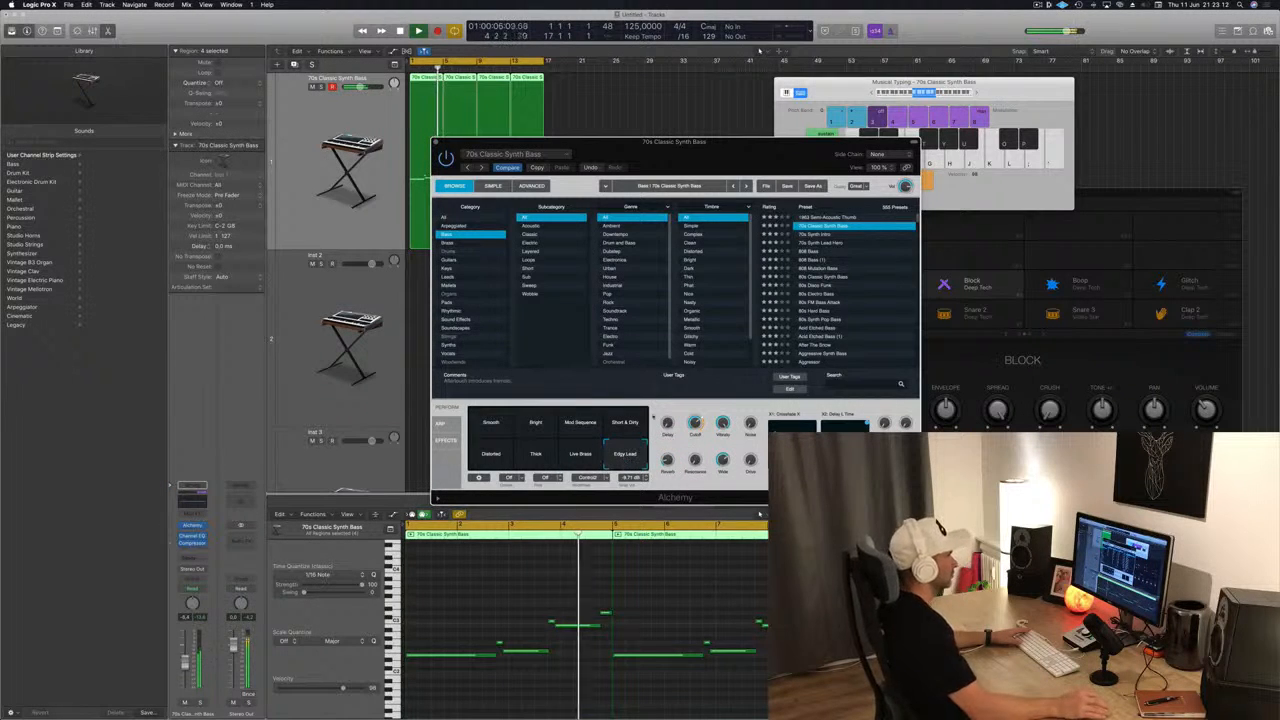
Set the bass back to the Smooth snapshot, replay the line and move the Alchemy window clear of the arrangement.
left_click_drag(787, 144, 1052, 142)
left_click(757, 420)
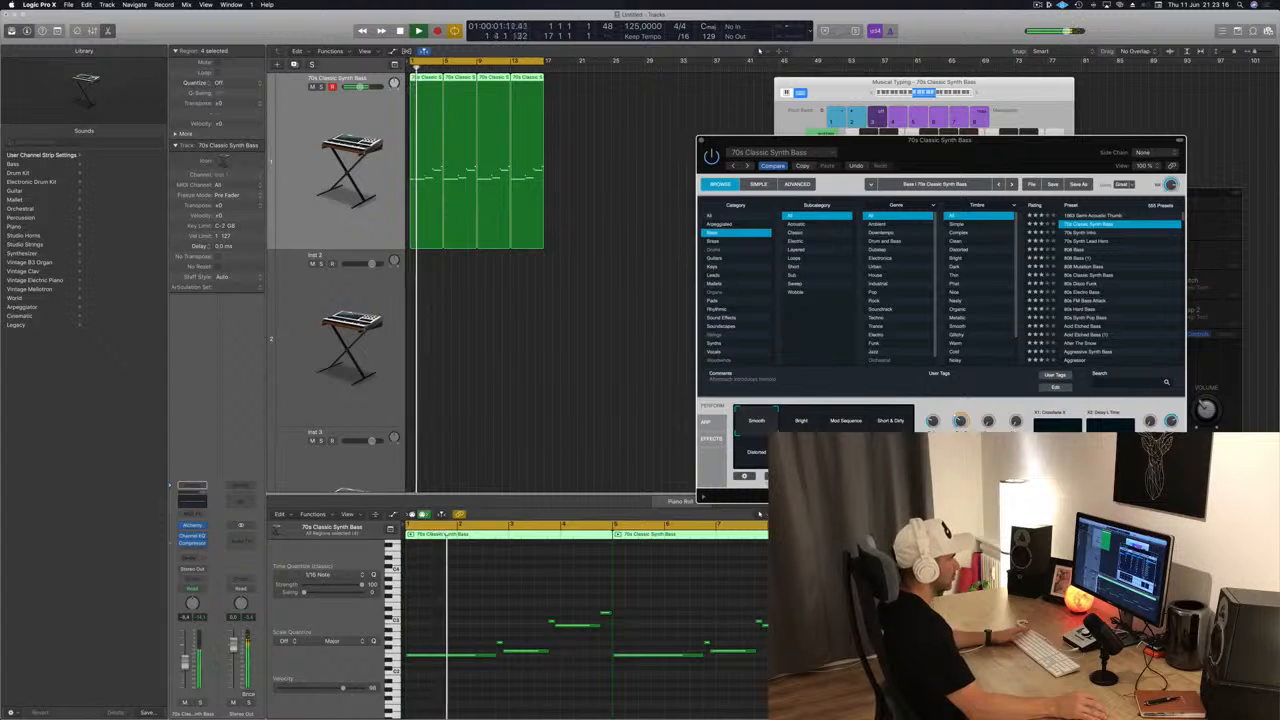
key("space")
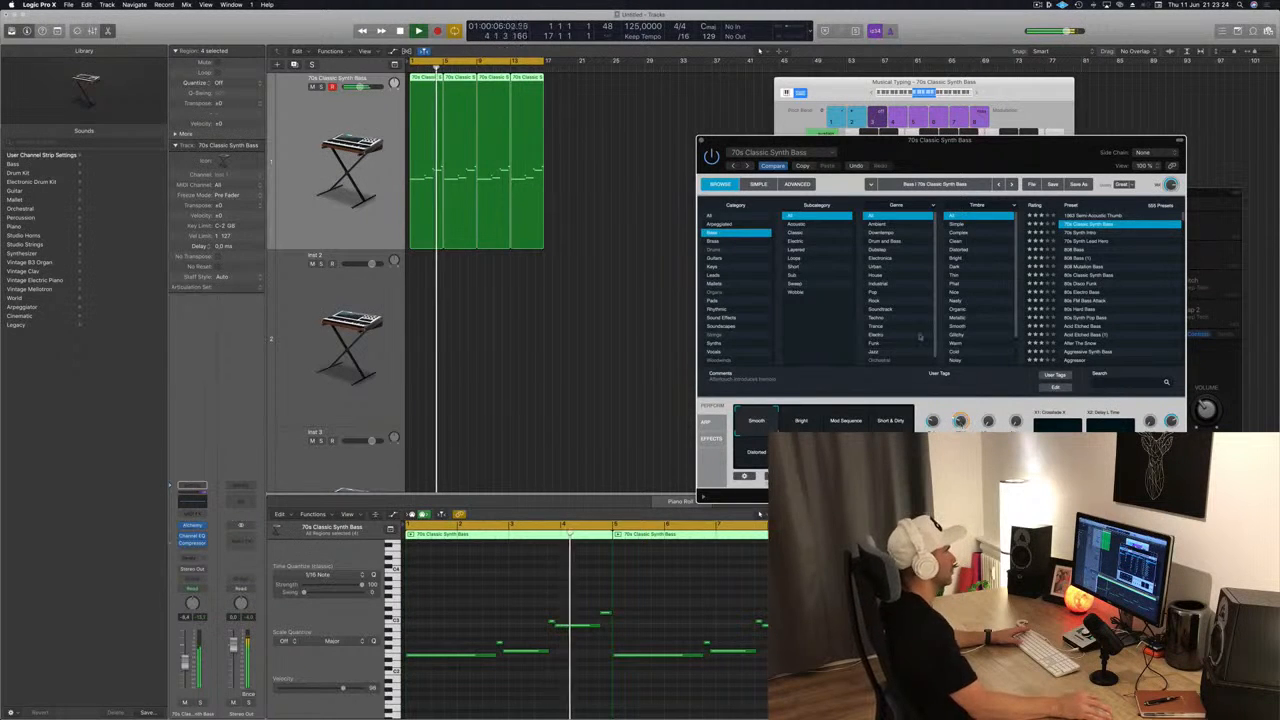
left_click_drag(955, 168, 949, 163)
Load Alchemy on the Inst 2 track and place its window clear of the track area.
left_click(331, 297)
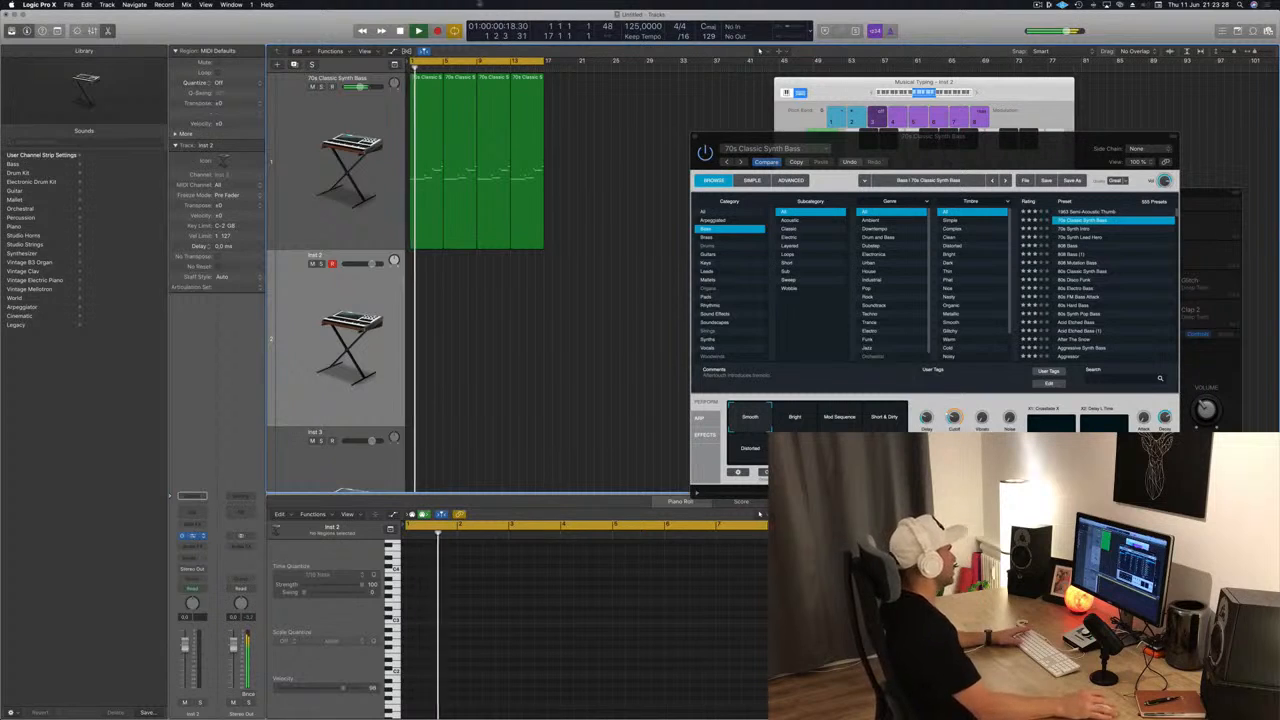
left_click(193, 536)
left_click_drag(239, 33, 895, 168)
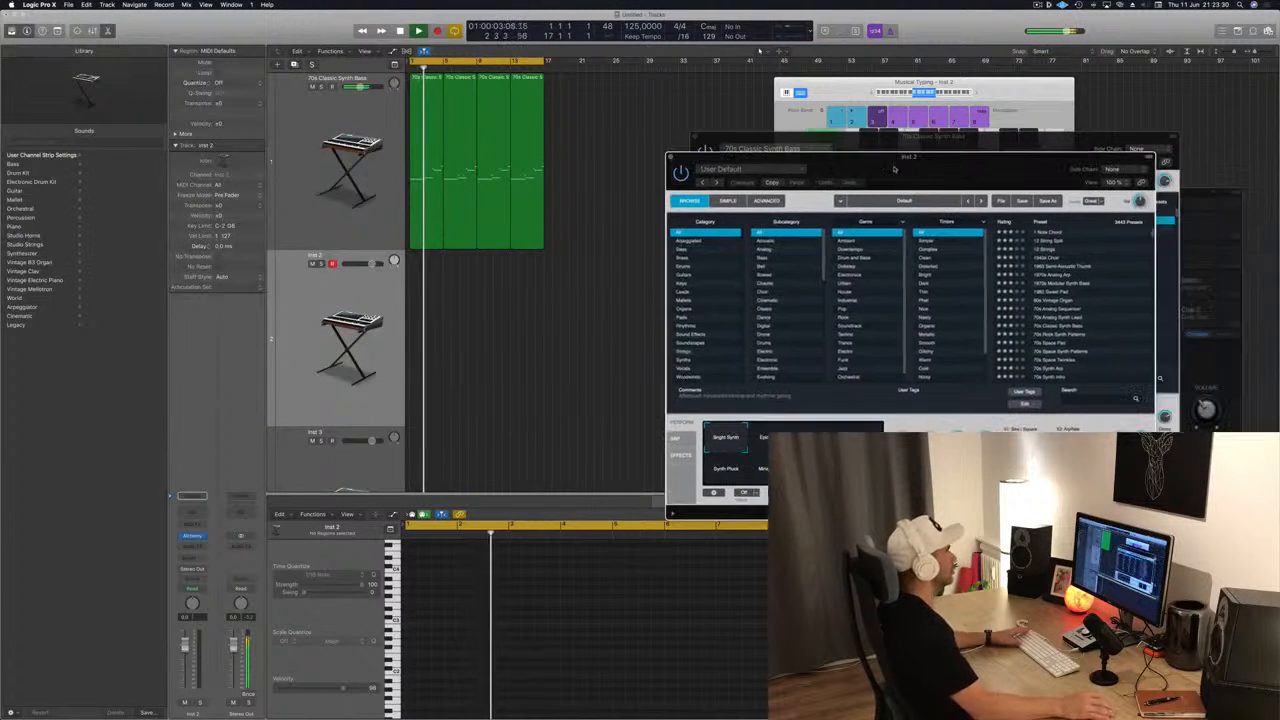
left_click(223, 537)
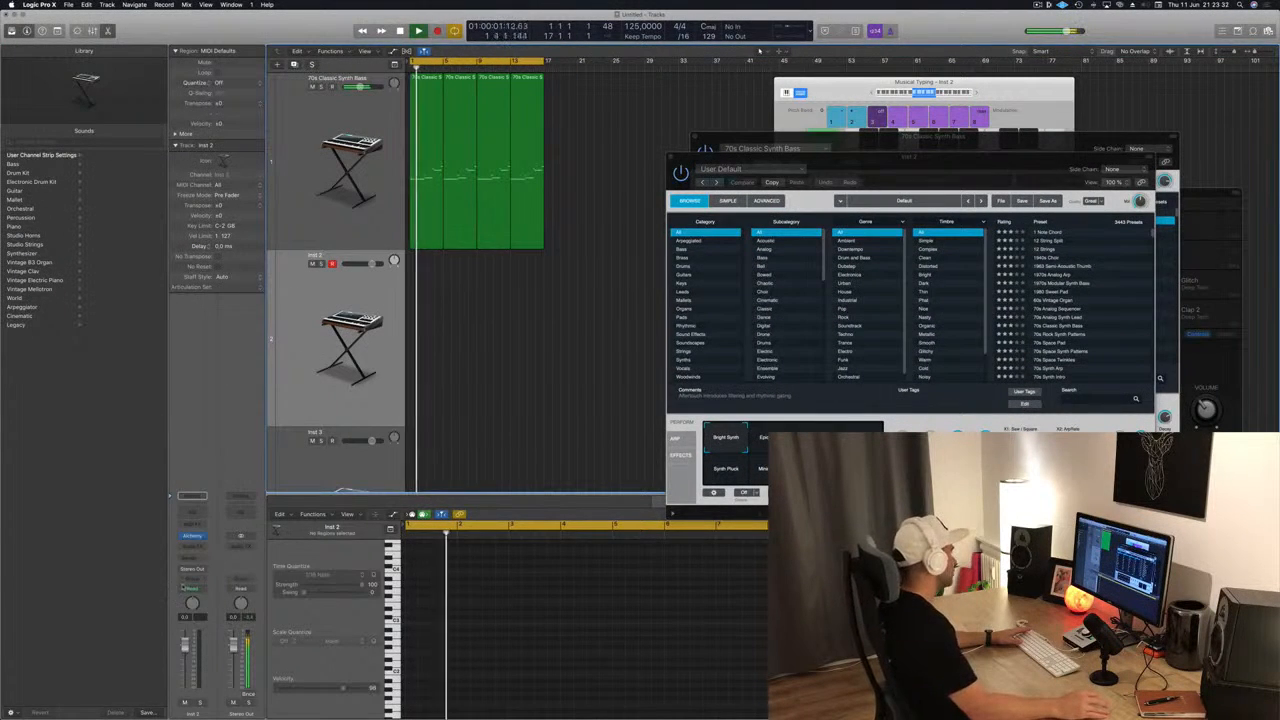
Add a send to Bus 3 on the Inst 2 channel and insert a stereo SilverVerb on the bus's aux channel.
left_click(192, 563)
mouse_move(196, 573)
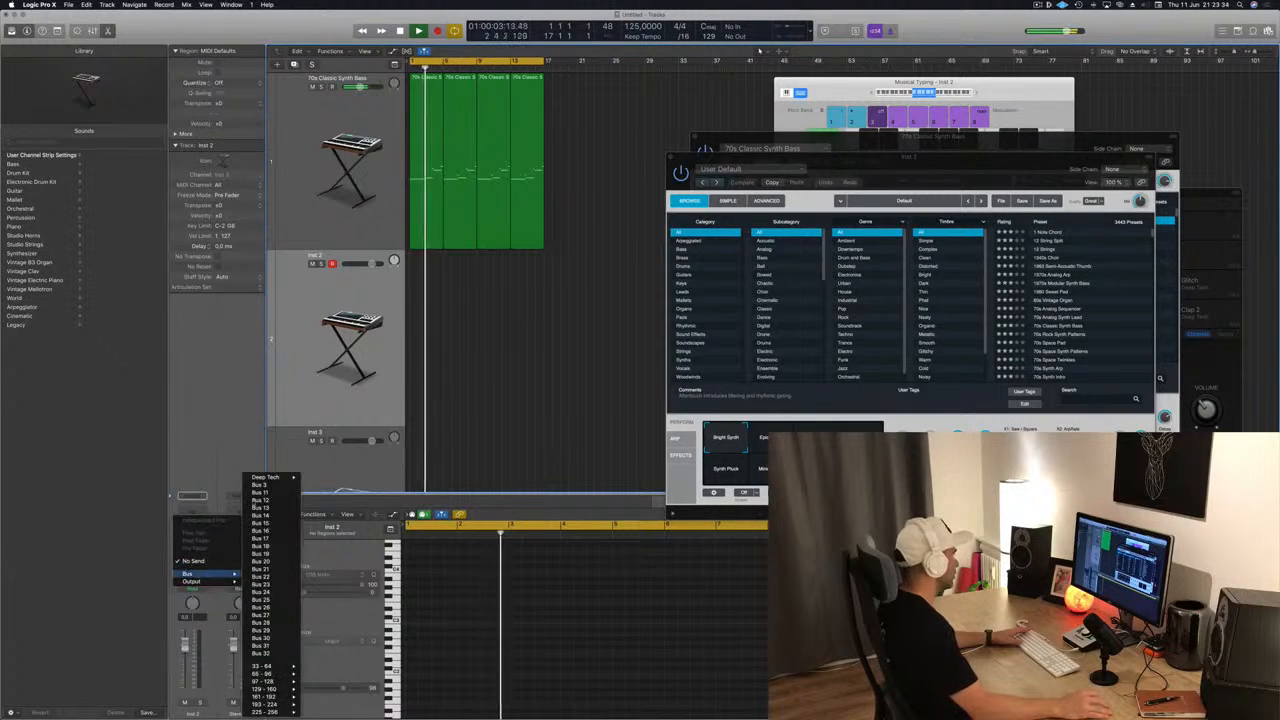
left_click(263, 485)
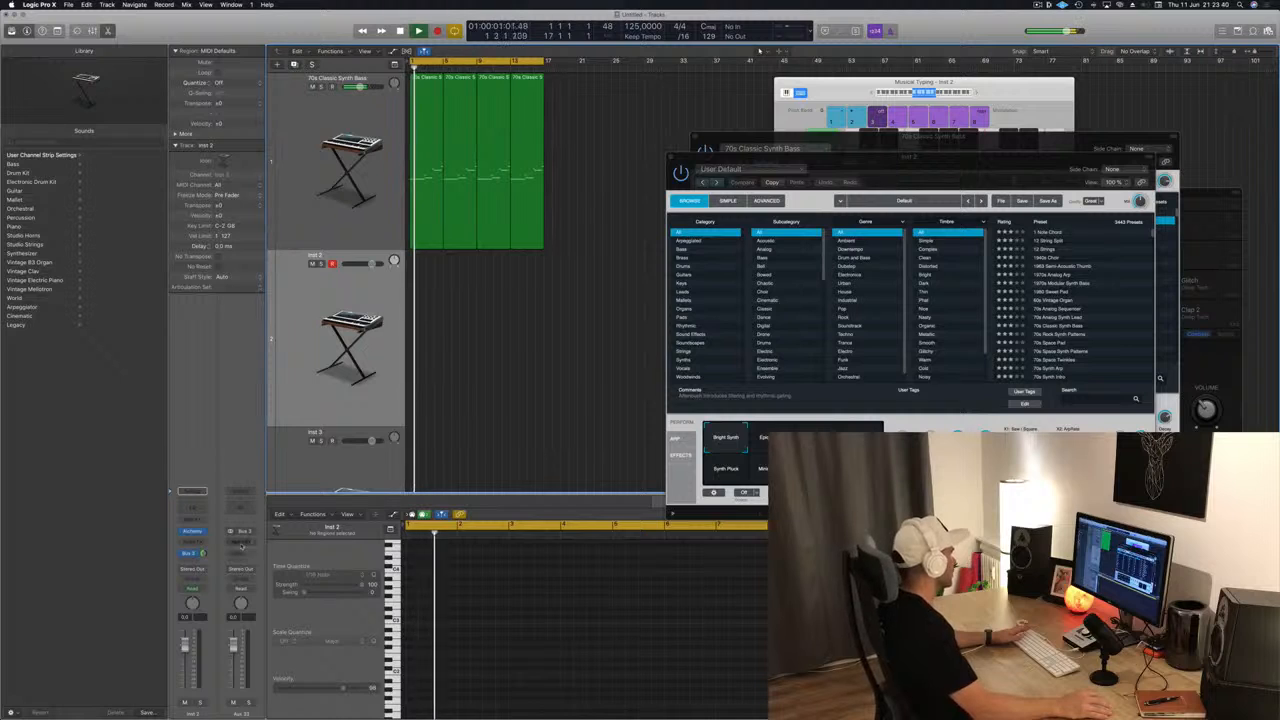
left_click(241, 546)
mouse_move(261, 589)
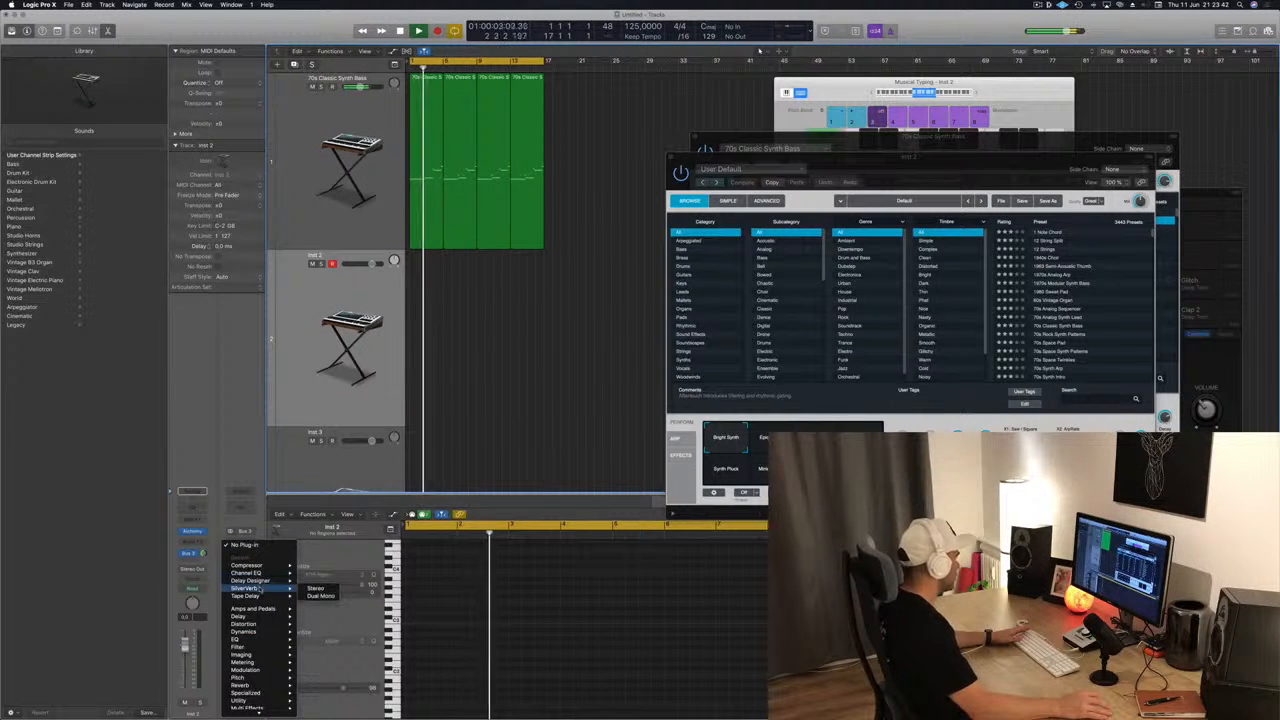
left_click(316, 588)
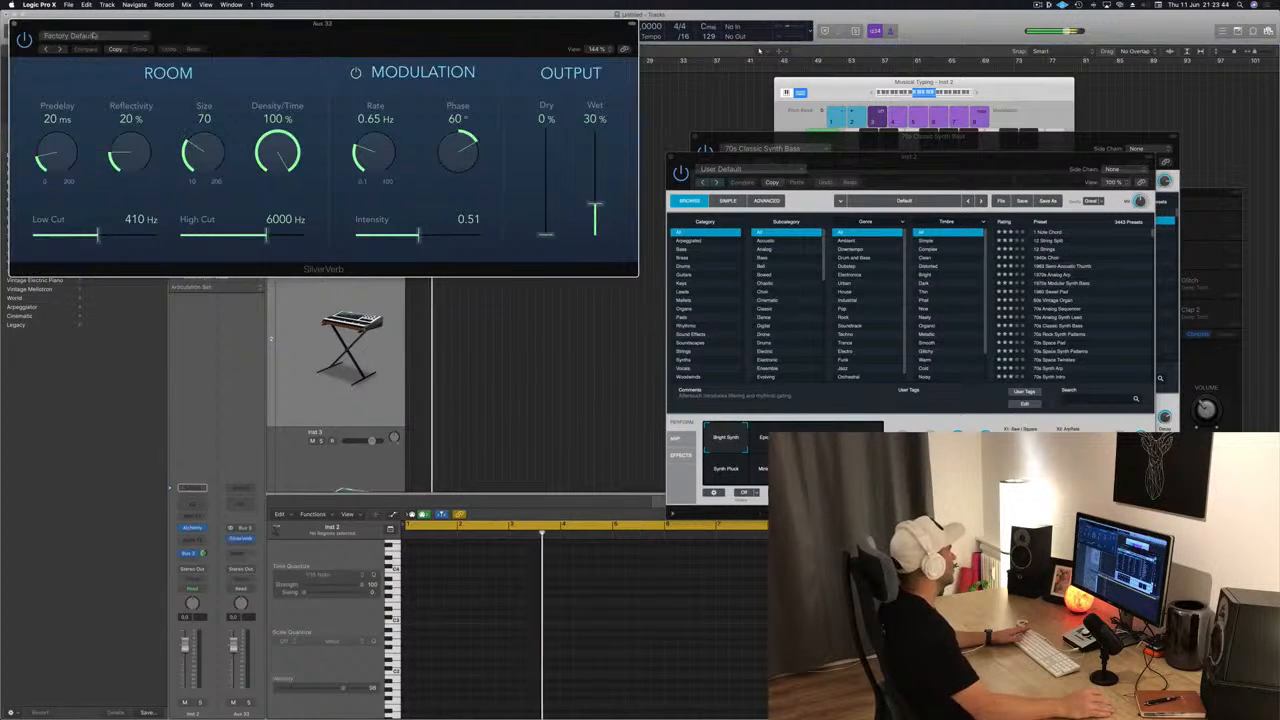
Raise SilverVerb's wet output level and close its window.
left_click(94, 36)
left_click(591, 170)
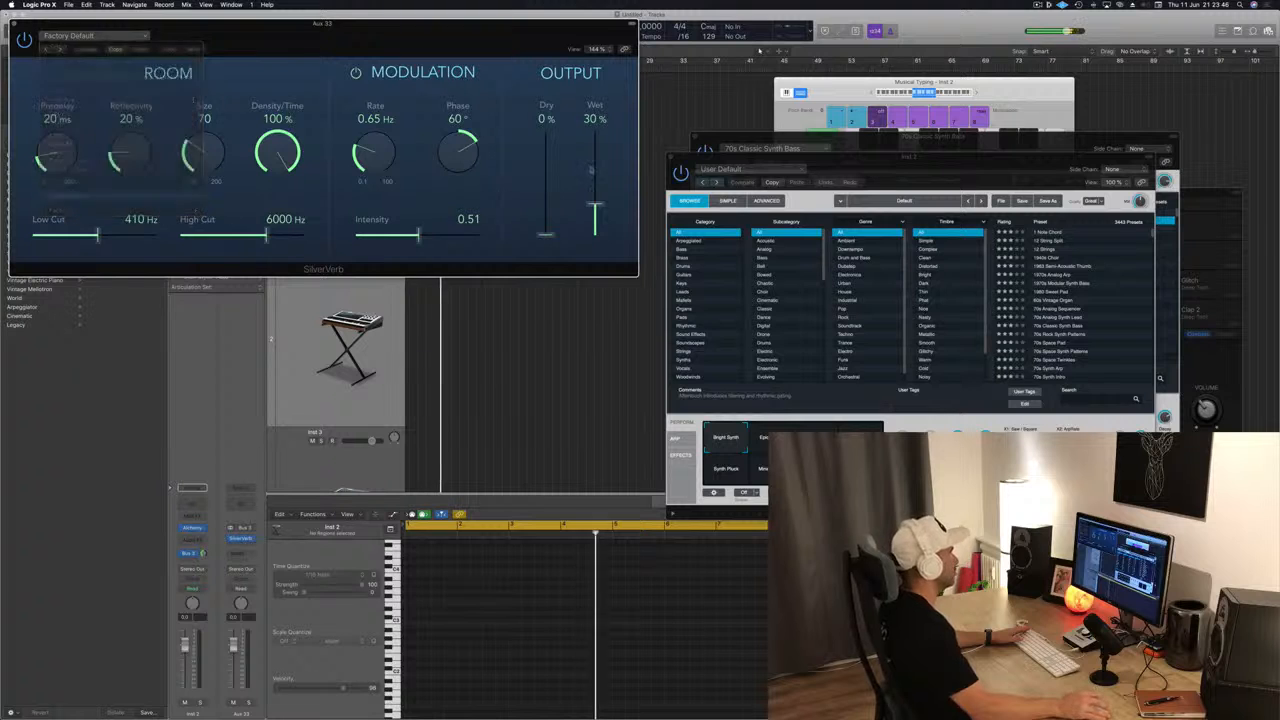
left_click_drag(595, 203, 595, 128)
left_click_drag(571, 57, 1000, 109)
key("super+w")
Try the Vox Deow and Vox Keys presets from Alchemy's Keys category on the second track, and load Vox Kit B.
left_click_drag(994, 166, 902, 151)
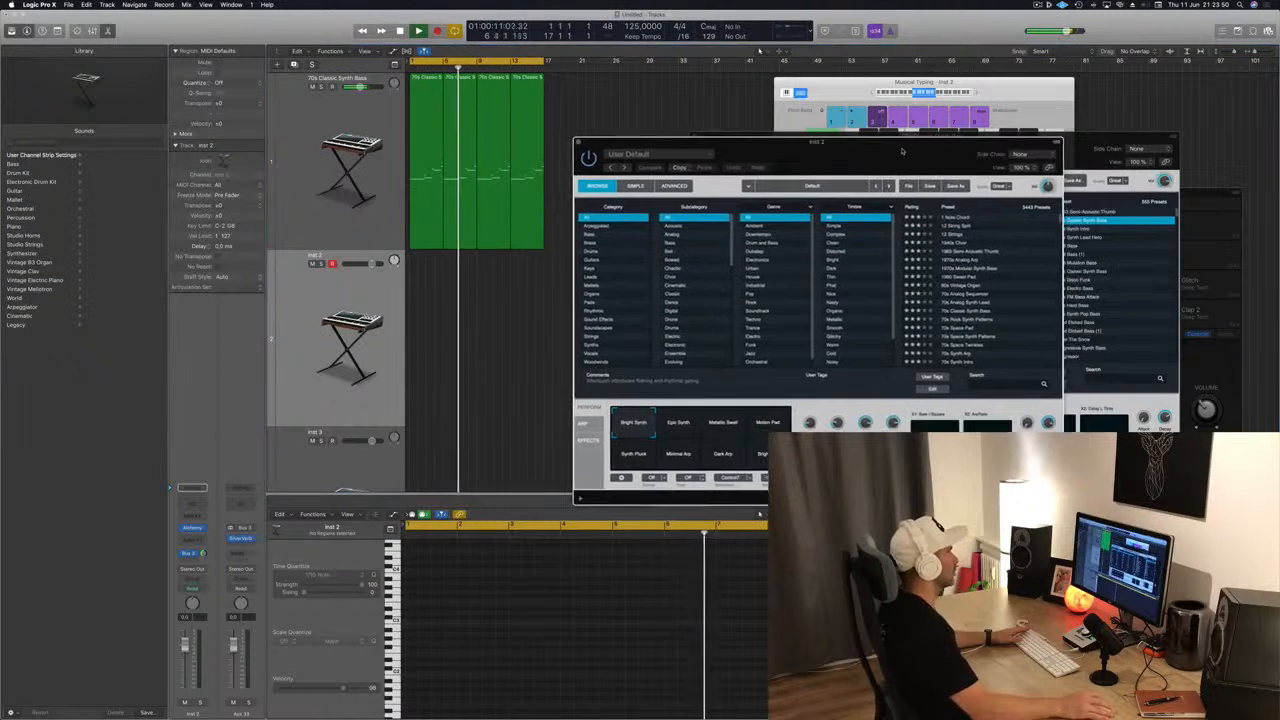
left_click(591, 268)
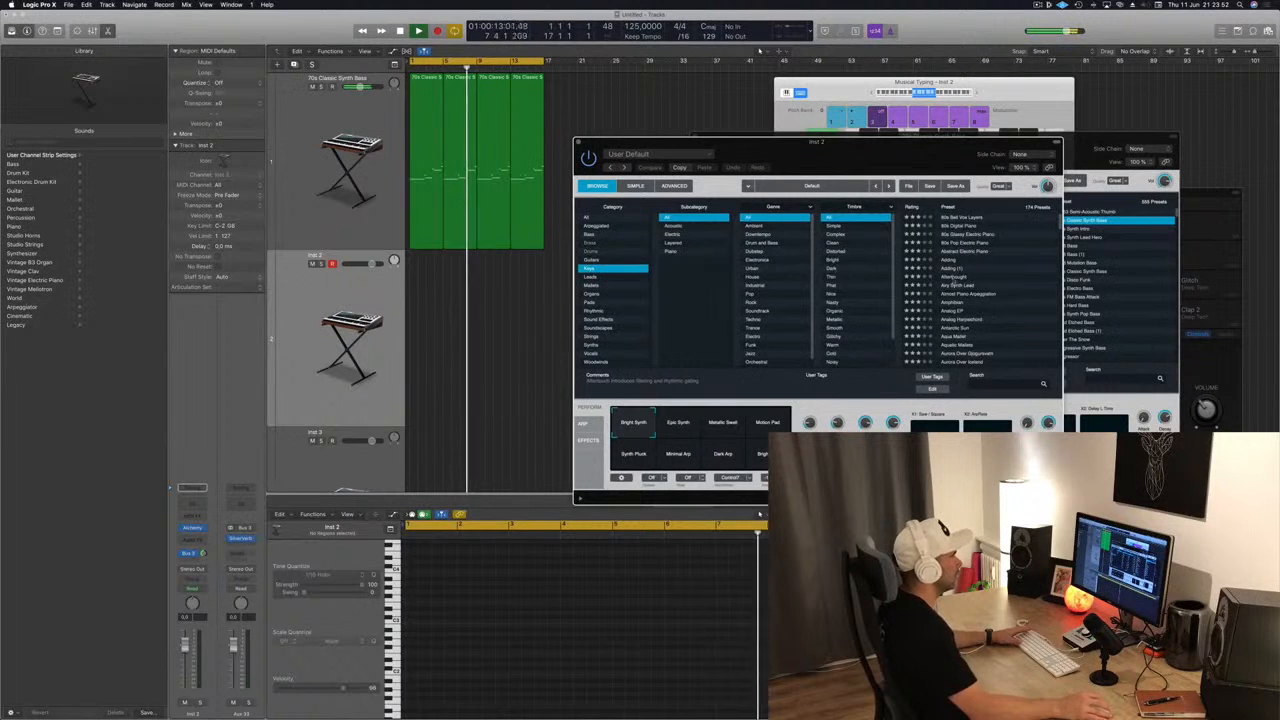
scroll(950, 259, "down", 15)
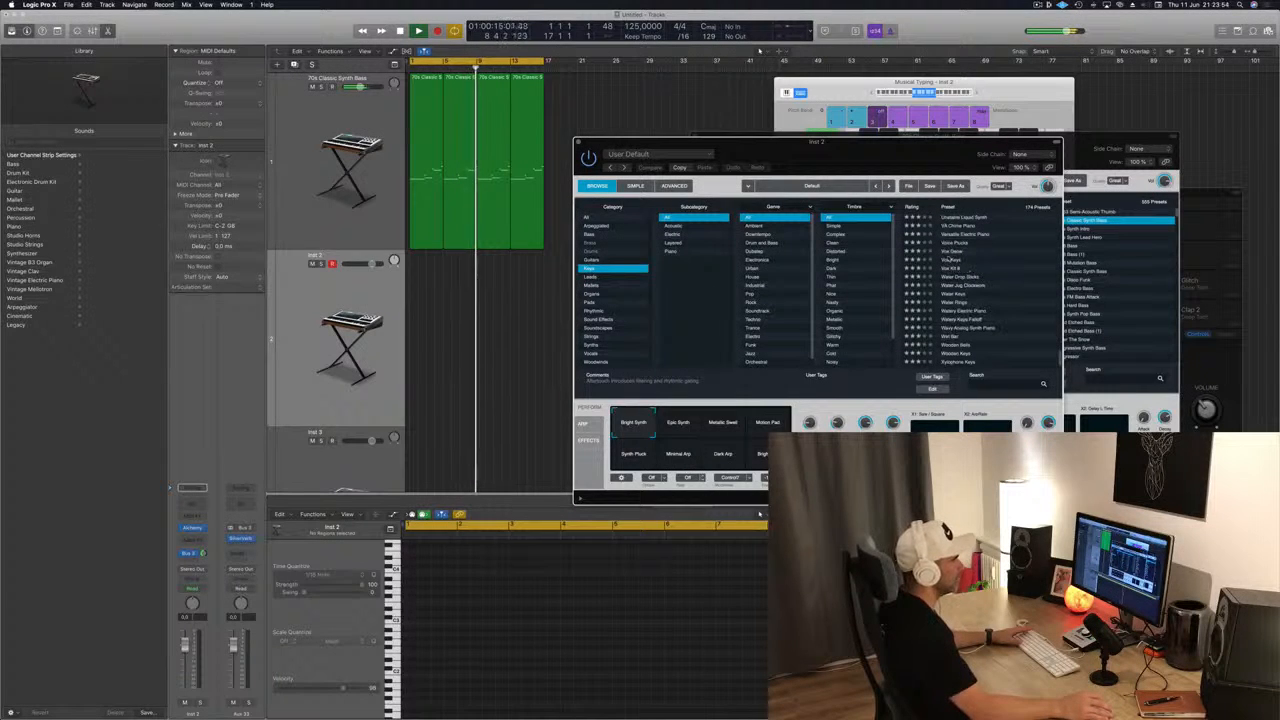
left_click(948, 252)
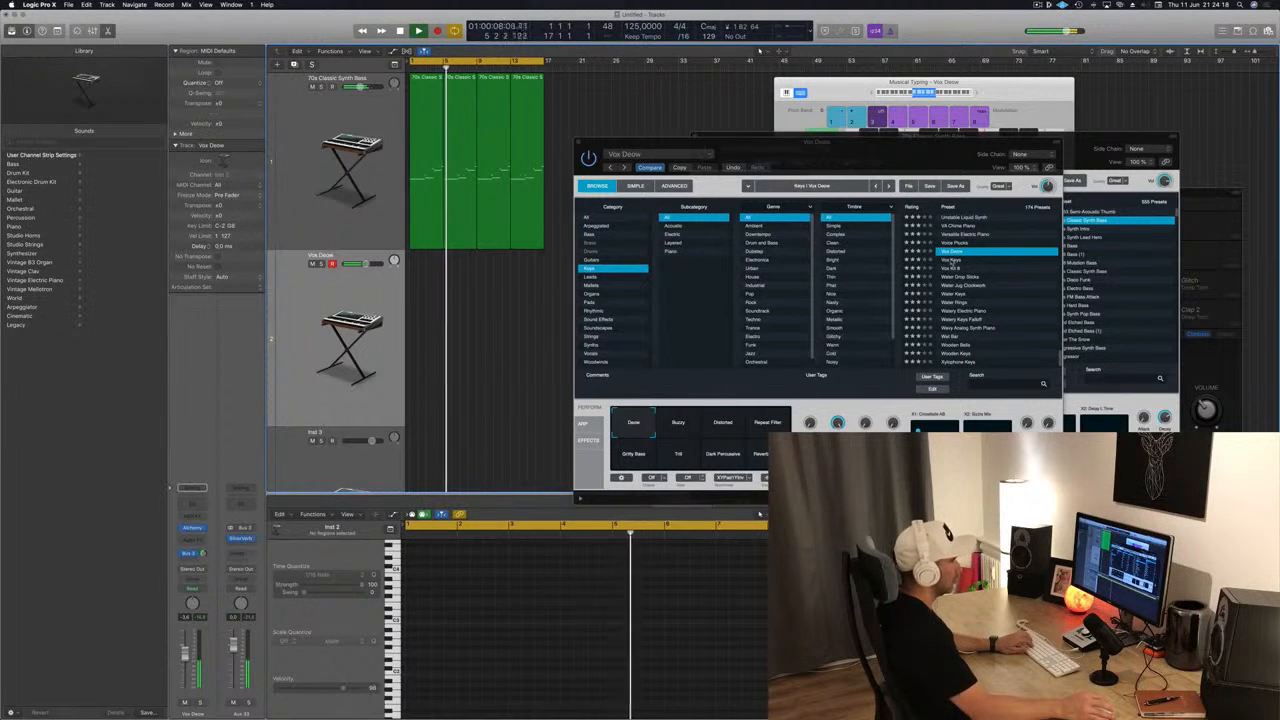
left_click(951, 261)
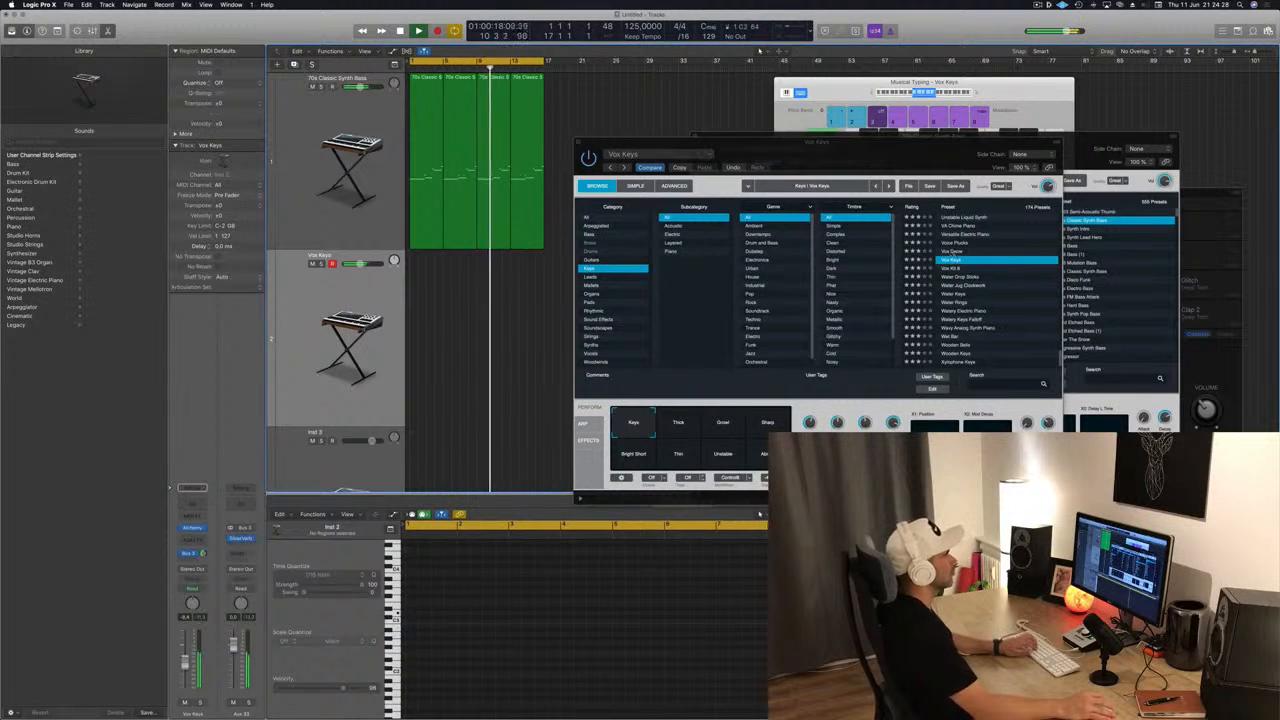
left_click(950, 251)
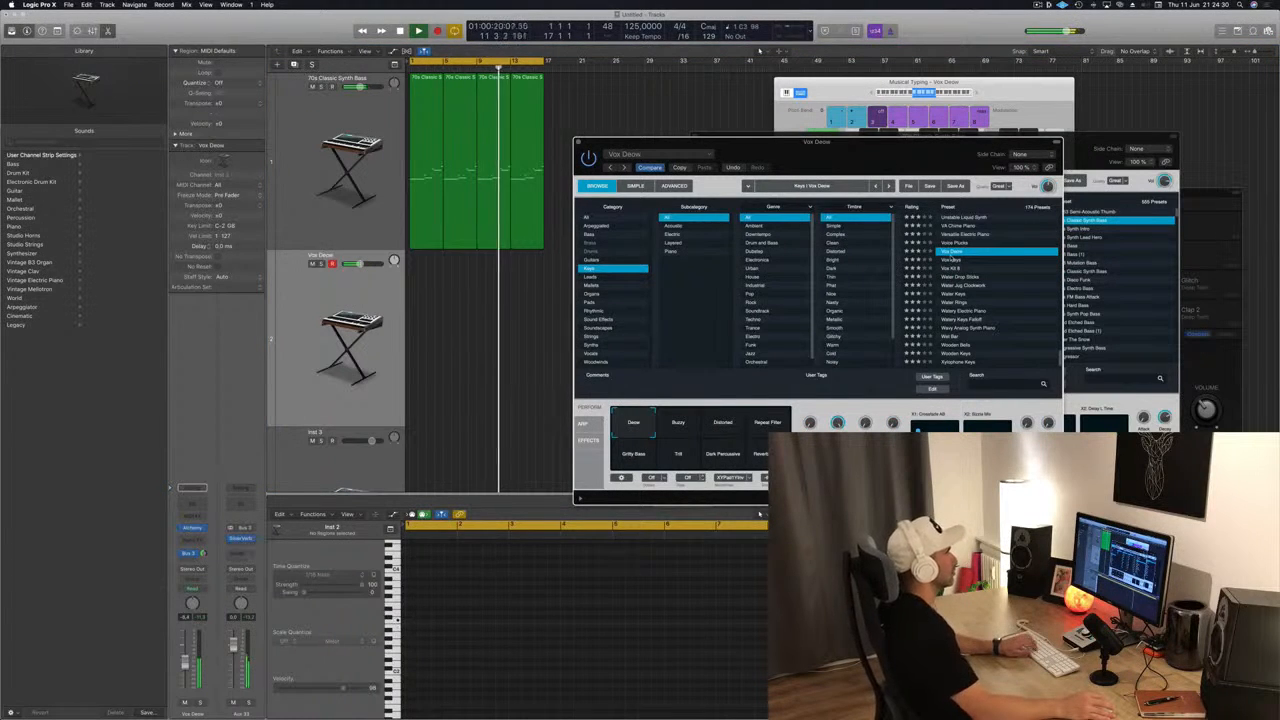
left_click(950, 270)
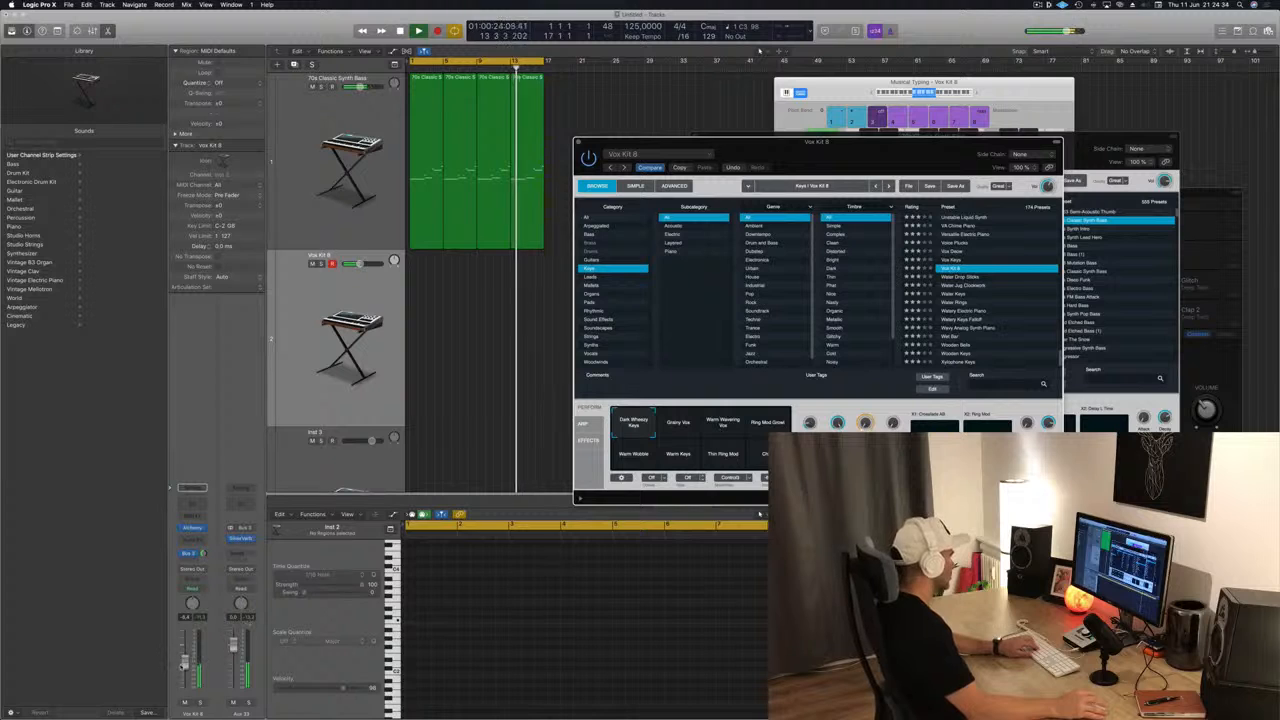
Raise the second track's volume fader and try the Water Drop Sticks and Voice Plucks presets in Alchemy.
left_click_drag(184, 662, 185, 650)
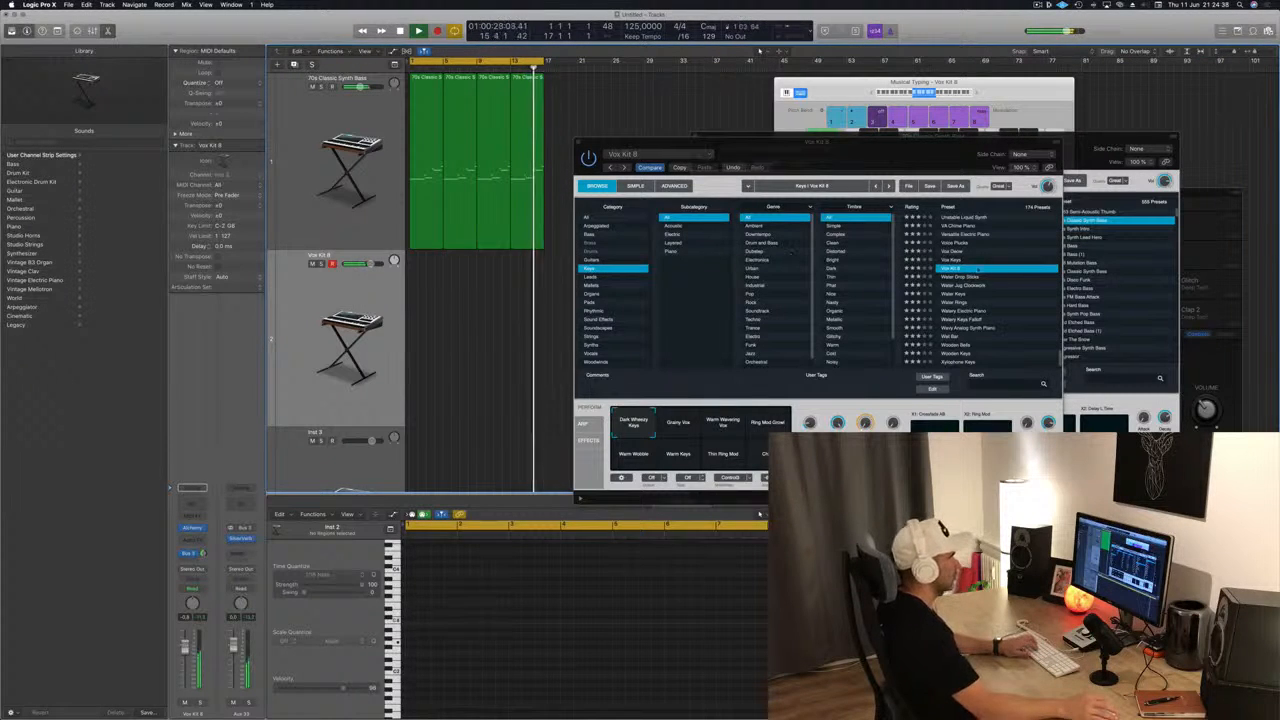
left_click(960, 278)
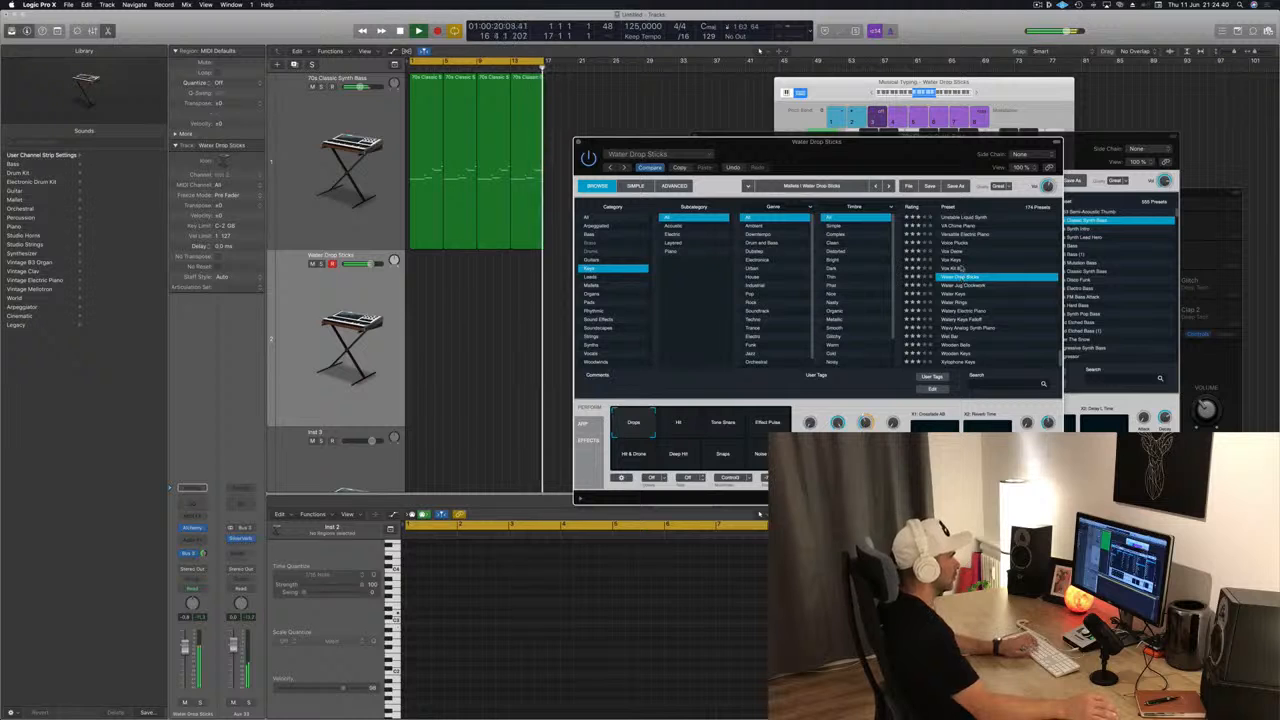
left_click(957, 244)
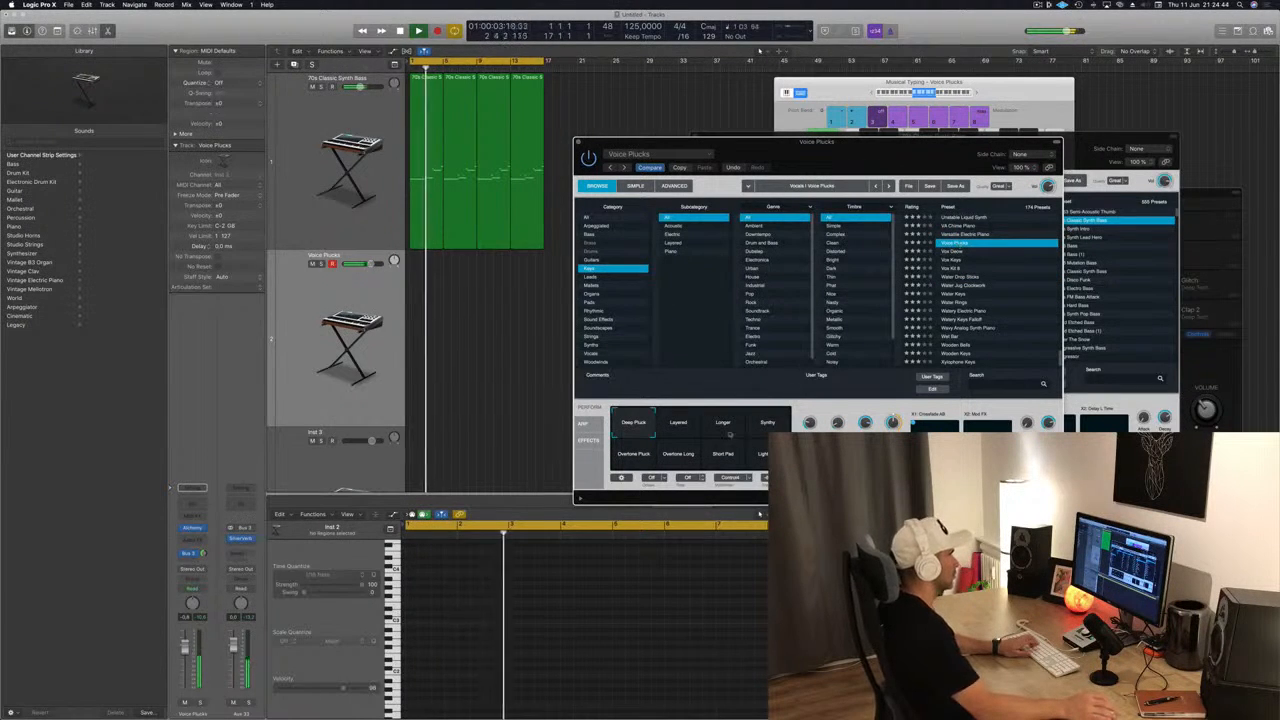
Audition the Layered, Longer, Synthy and Overtone Pluck variations of the Voice Plucks preset.
left_click(688, 429)
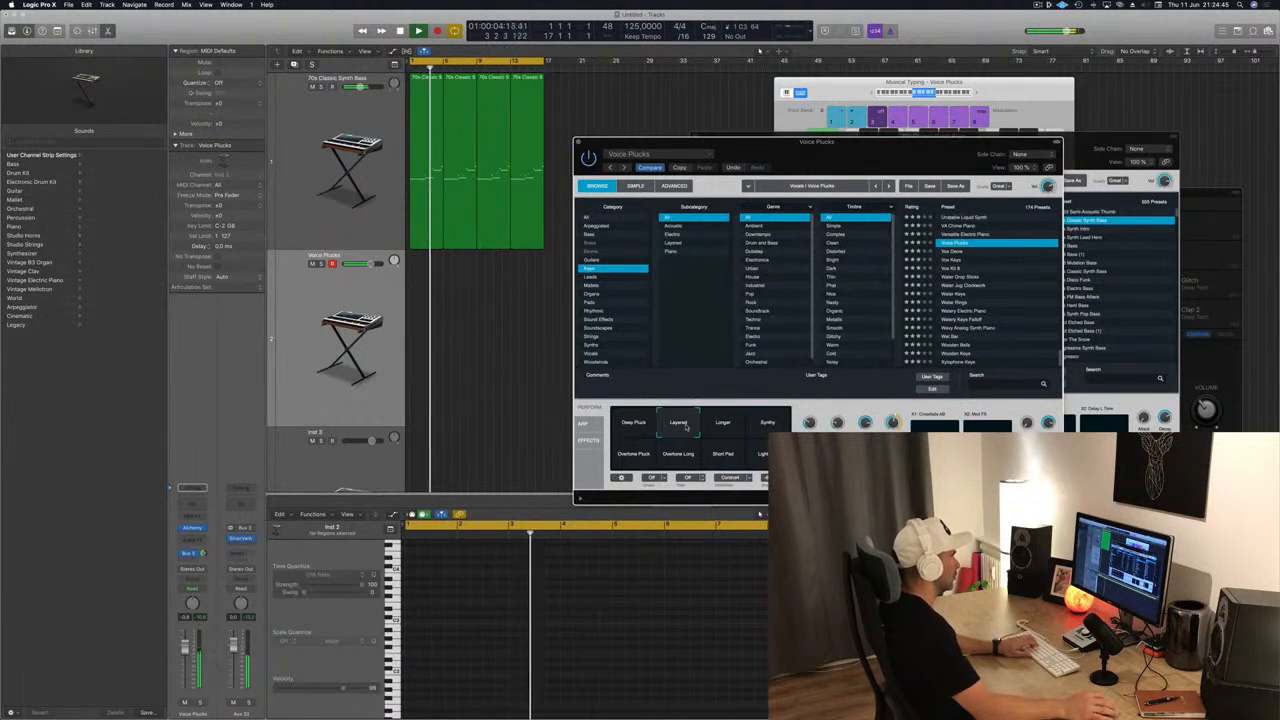
left_click(740, 423)
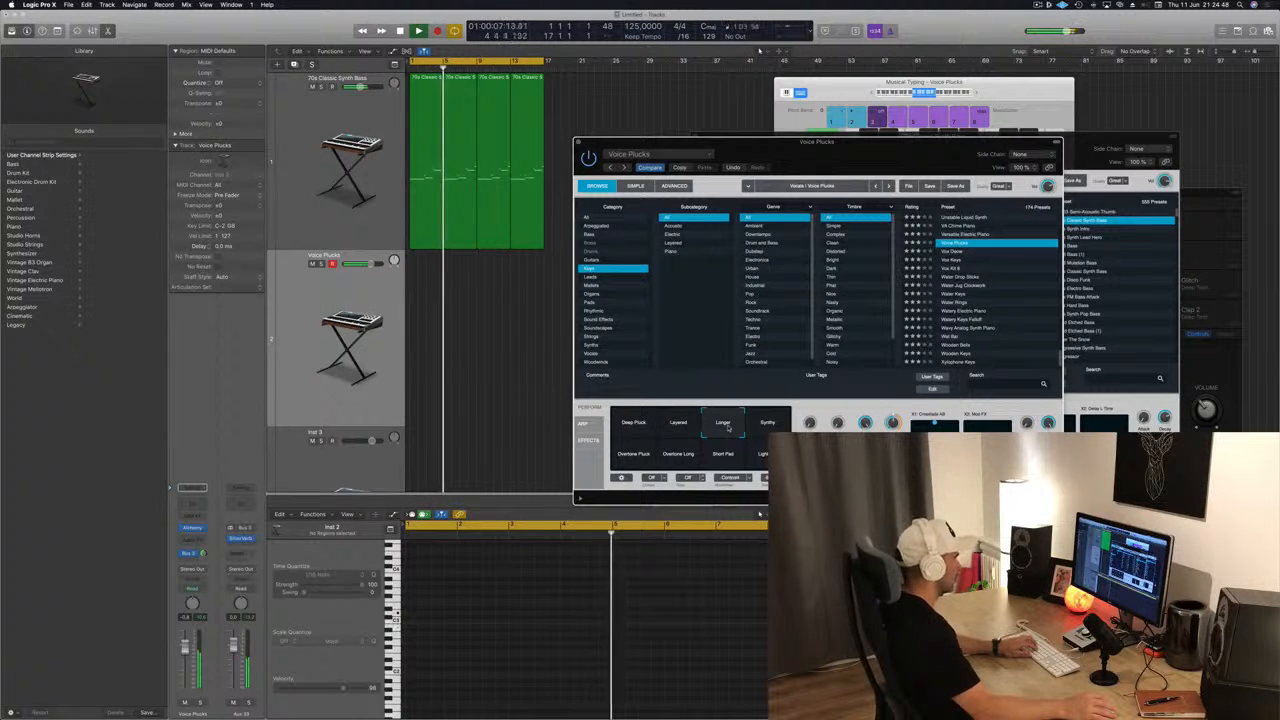
left_click(757, 427)
left_click(640, 452)
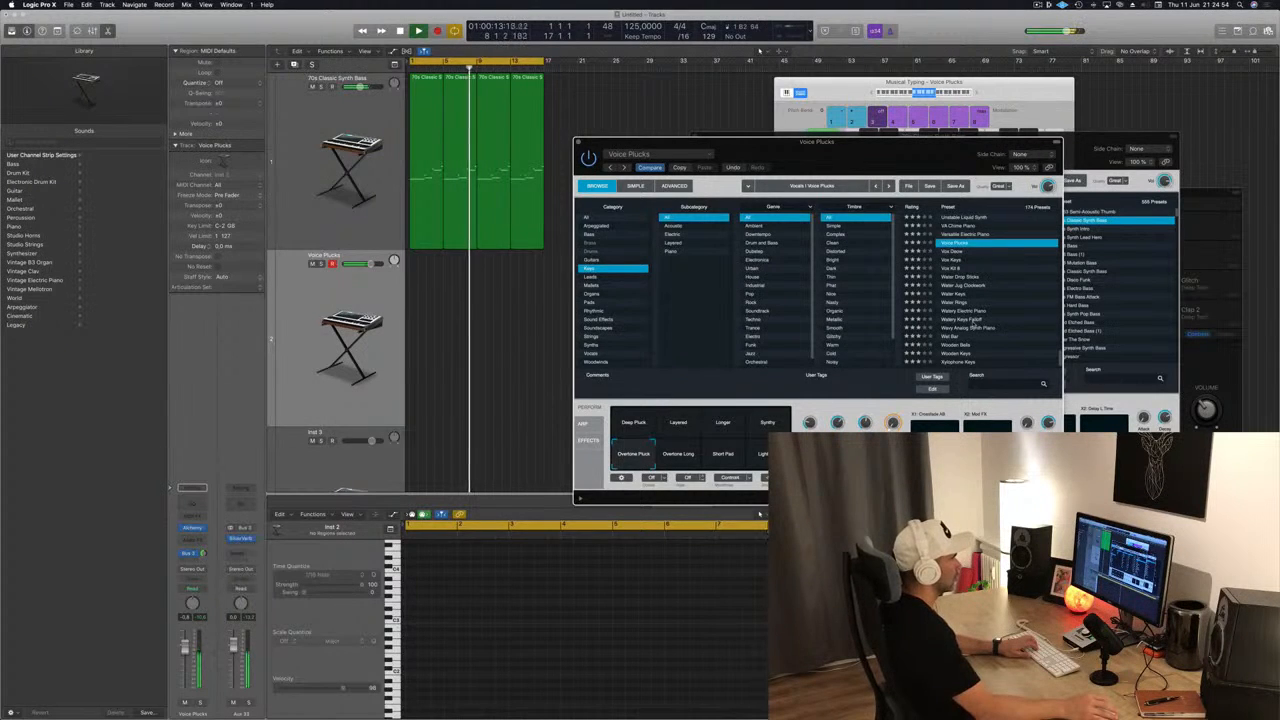
Try Watery Keys Falloff with its Deeper variation, and load the Wet Bar preset with its Bright variation.
left_click(965, 320)
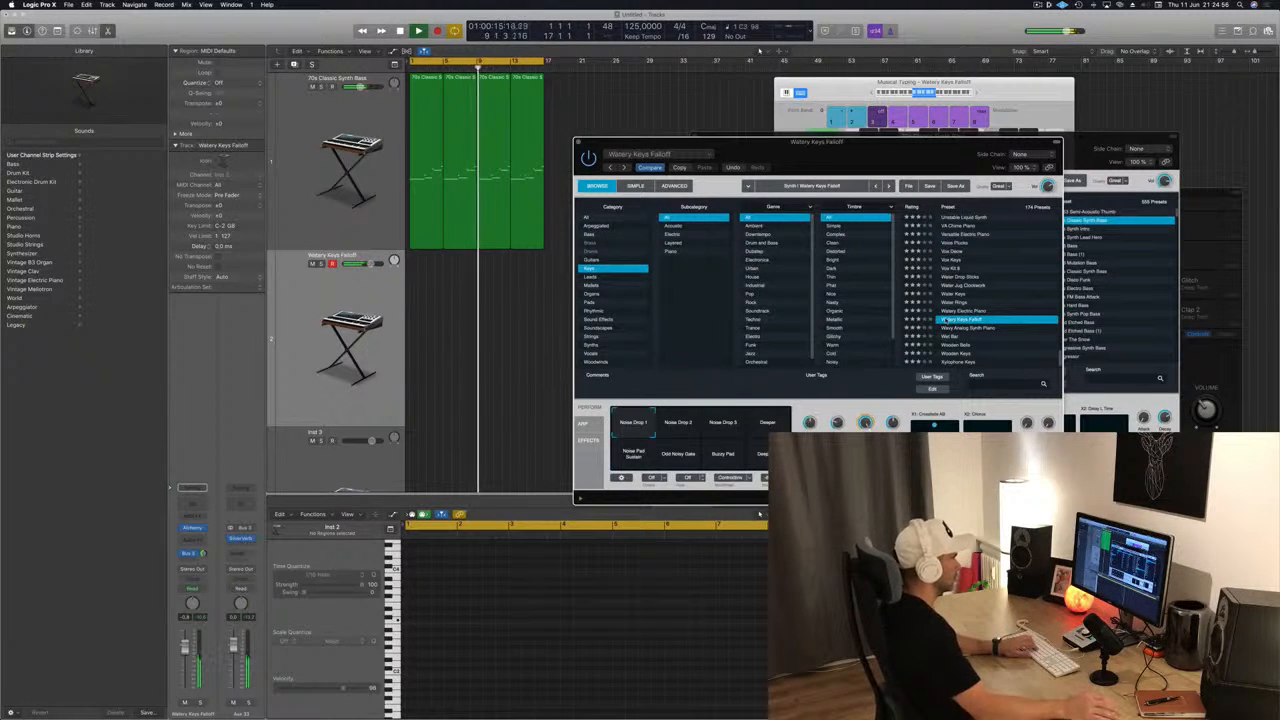
left_click(773, 421)
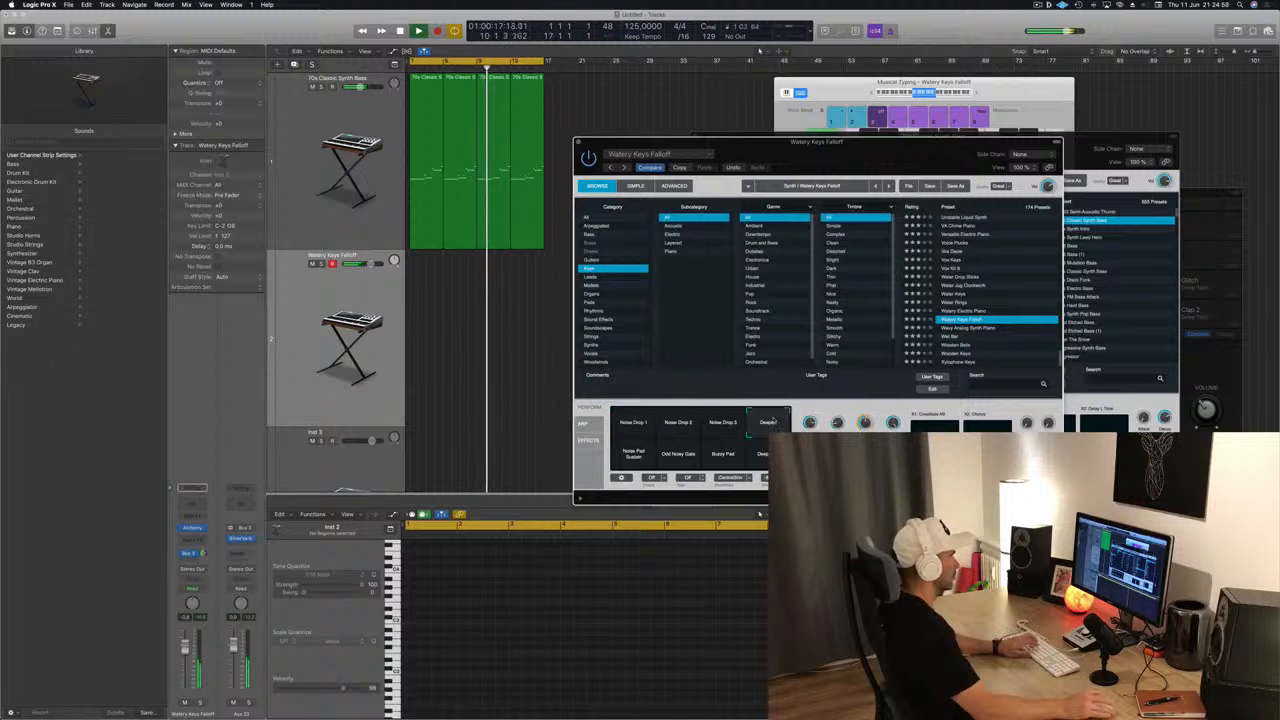
left_click(953, 337)
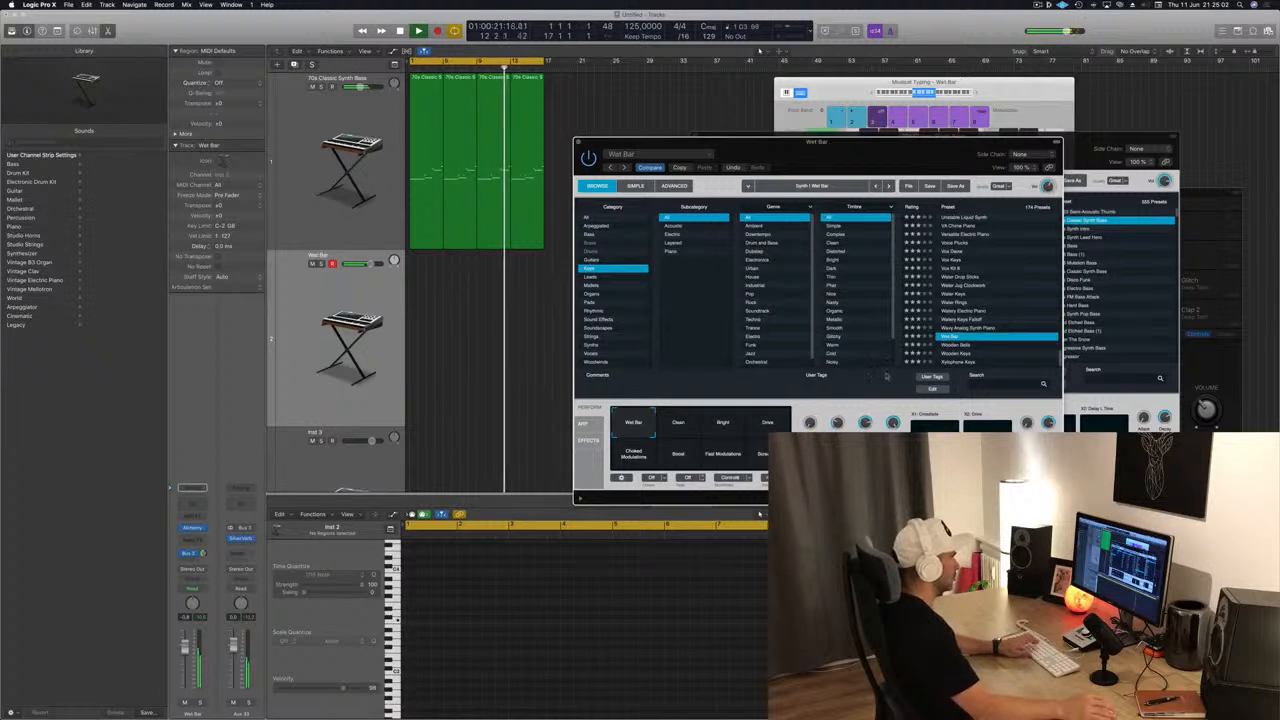
left_click(722, 421)
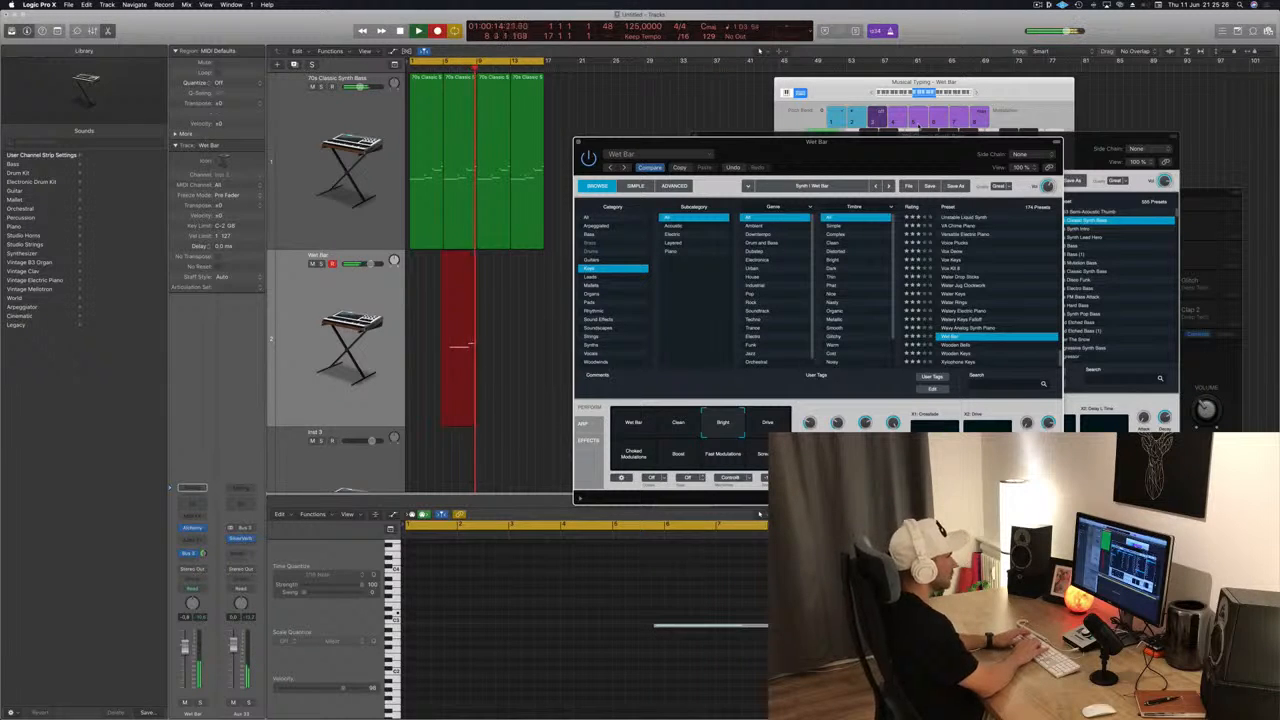
End the current take and record two long sustained notes over bars 1 to 4 of the Wet Bar track.
key("space")
key("space")
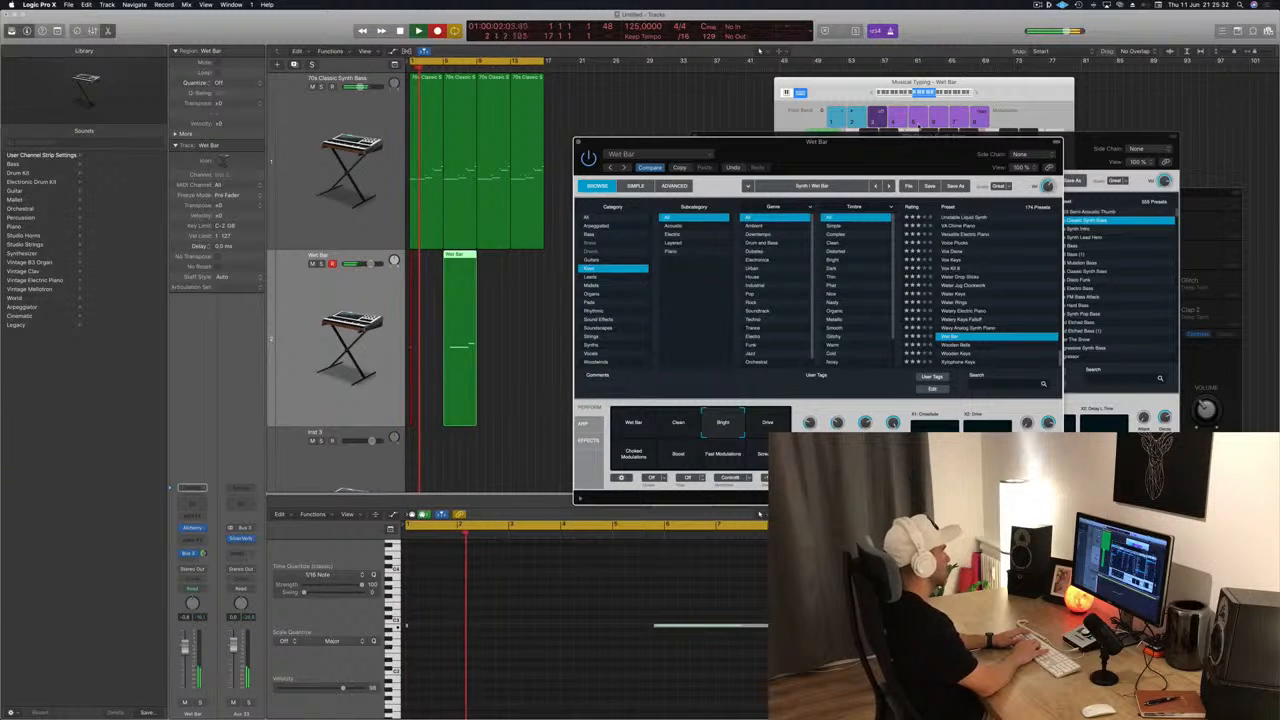
key("l")
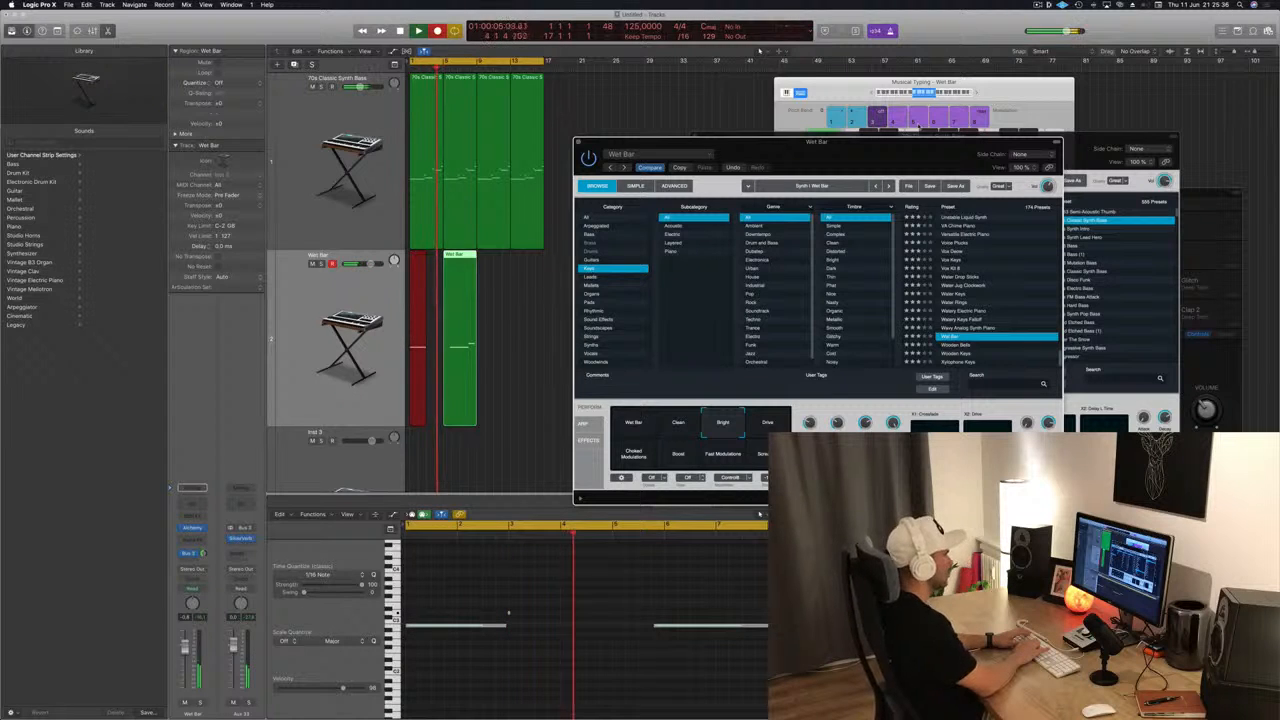
key("space")
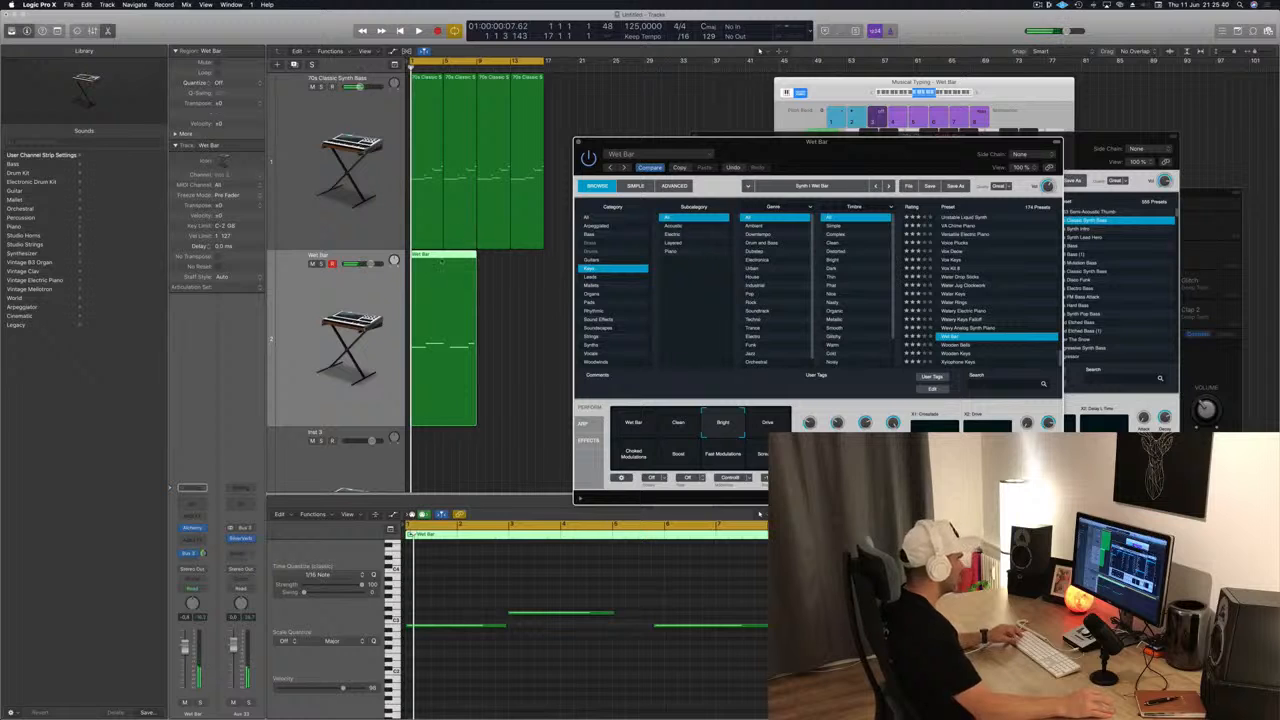
Split the recorded Wet Bar region at bar 5 and delete the second half.
left_click(441, 256)
double_click(443, 254, "super")
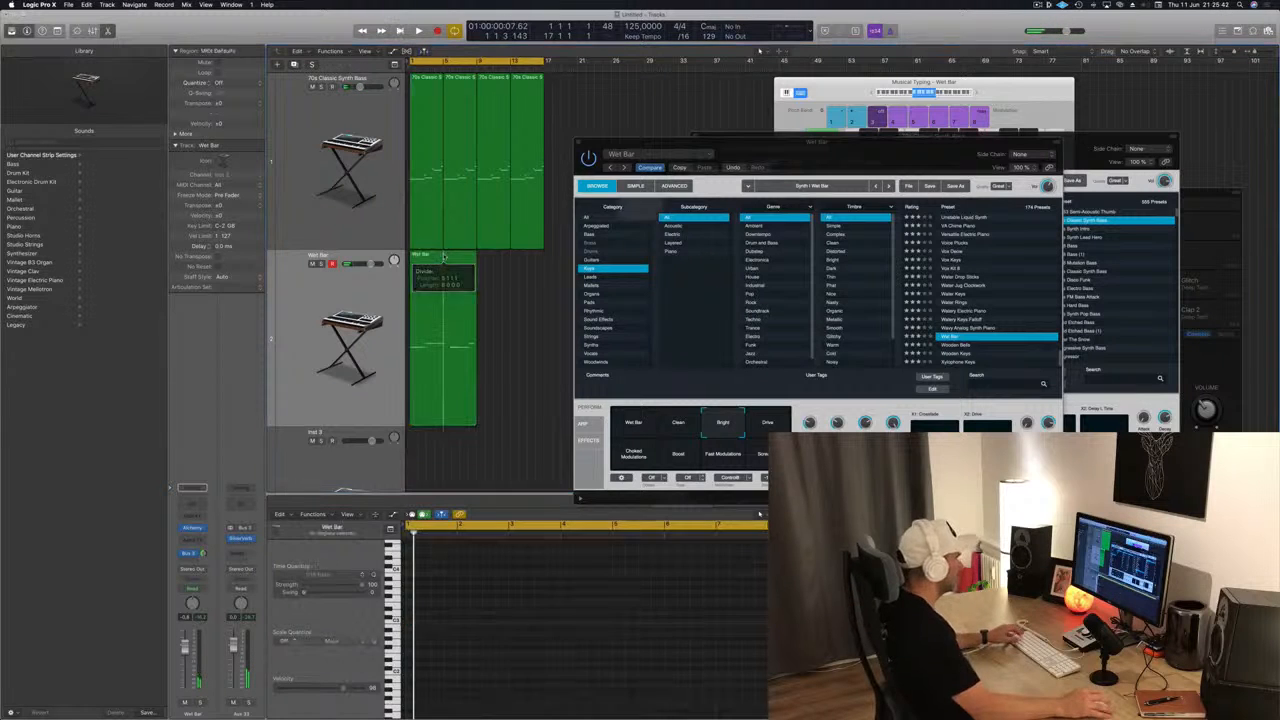
key("Return")
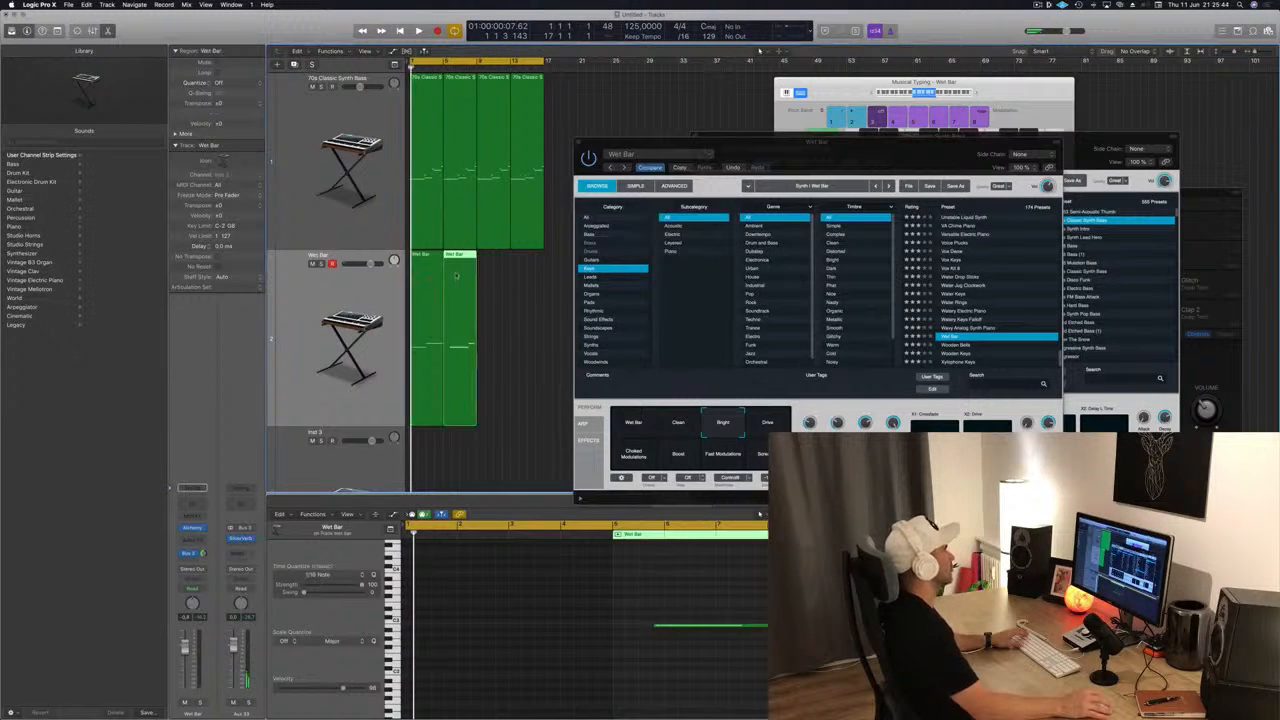
key("Delete")
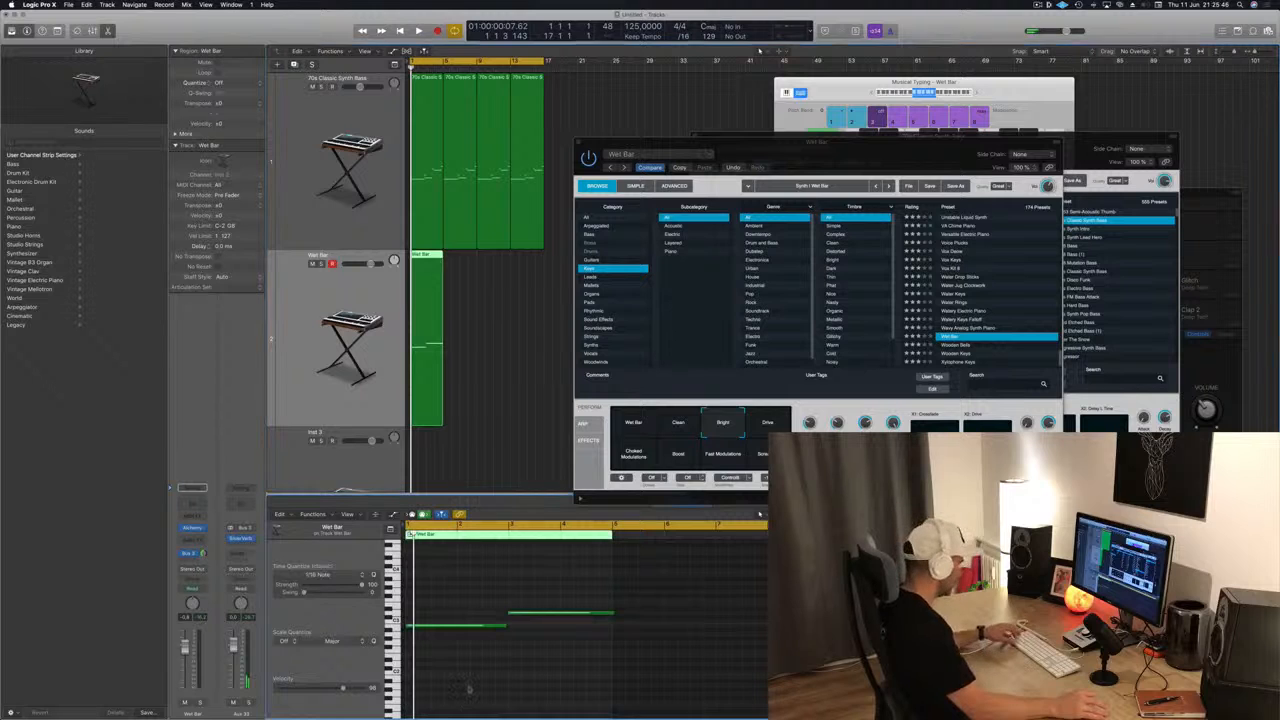
Align the start of the second note in the Wet Bar region with bar 3, leaving no gap after the first note.
key("space")
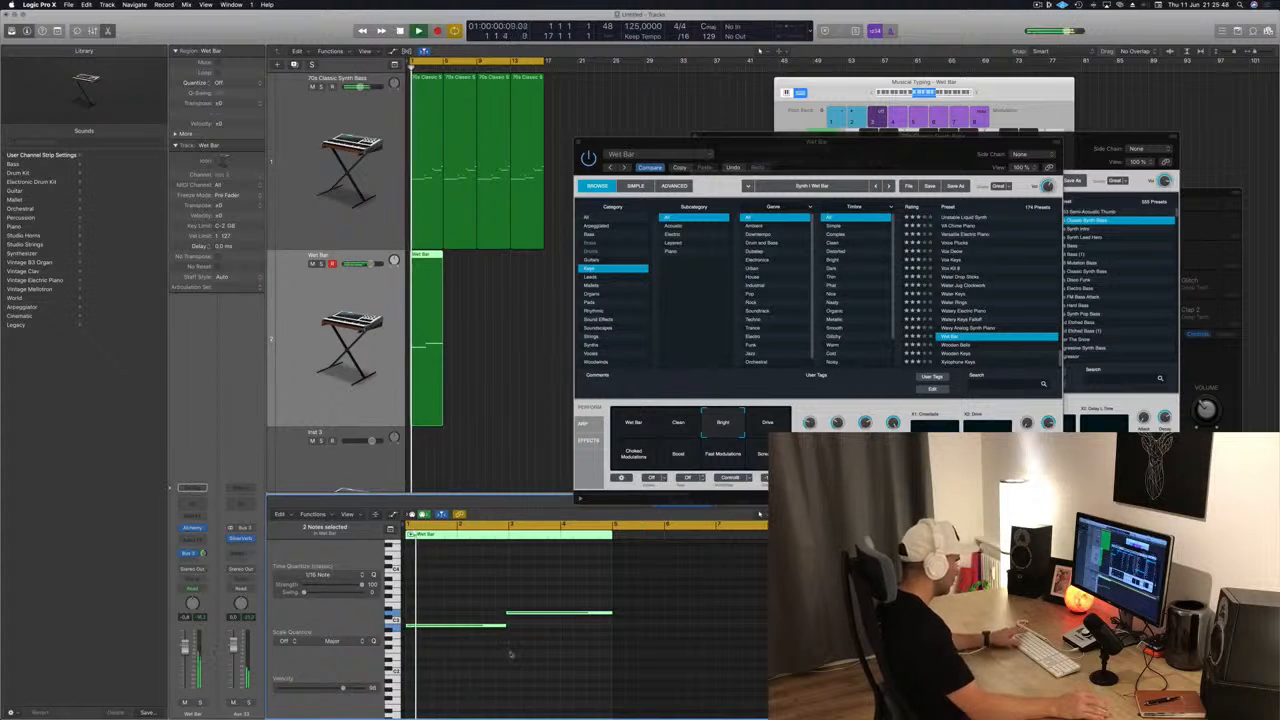
key("z")
left_click(632, 627)
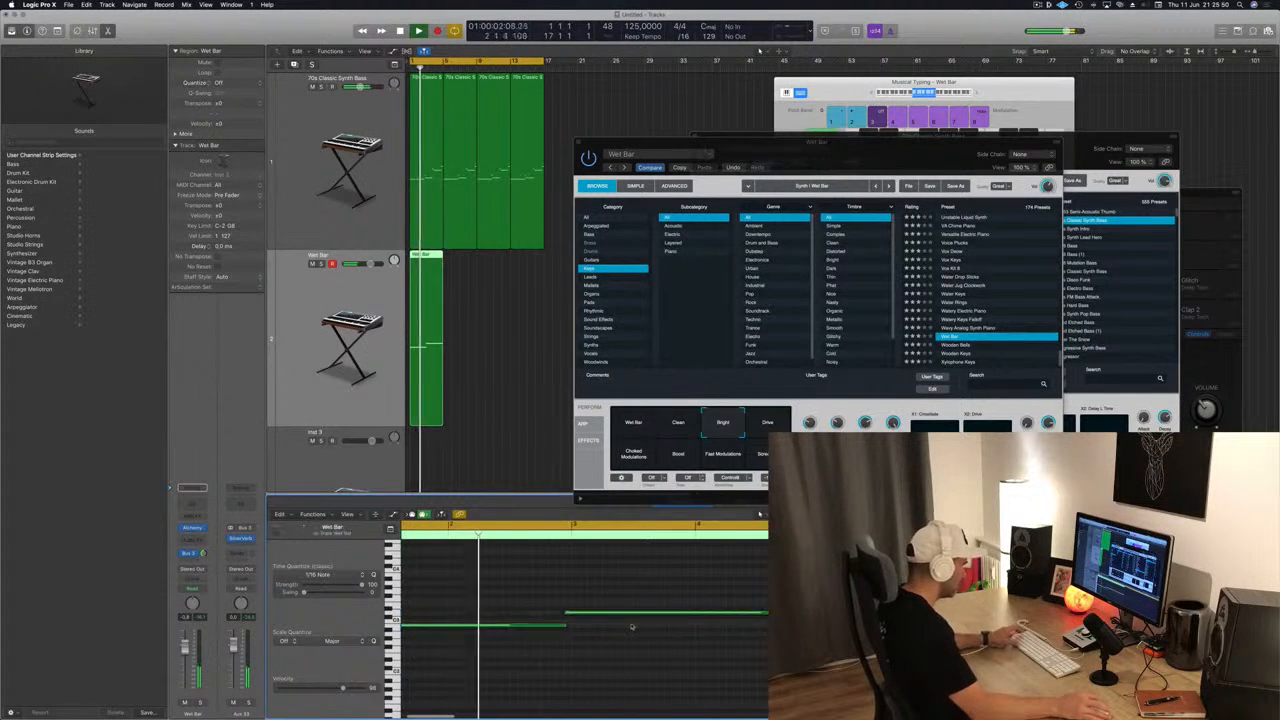
key("Return")
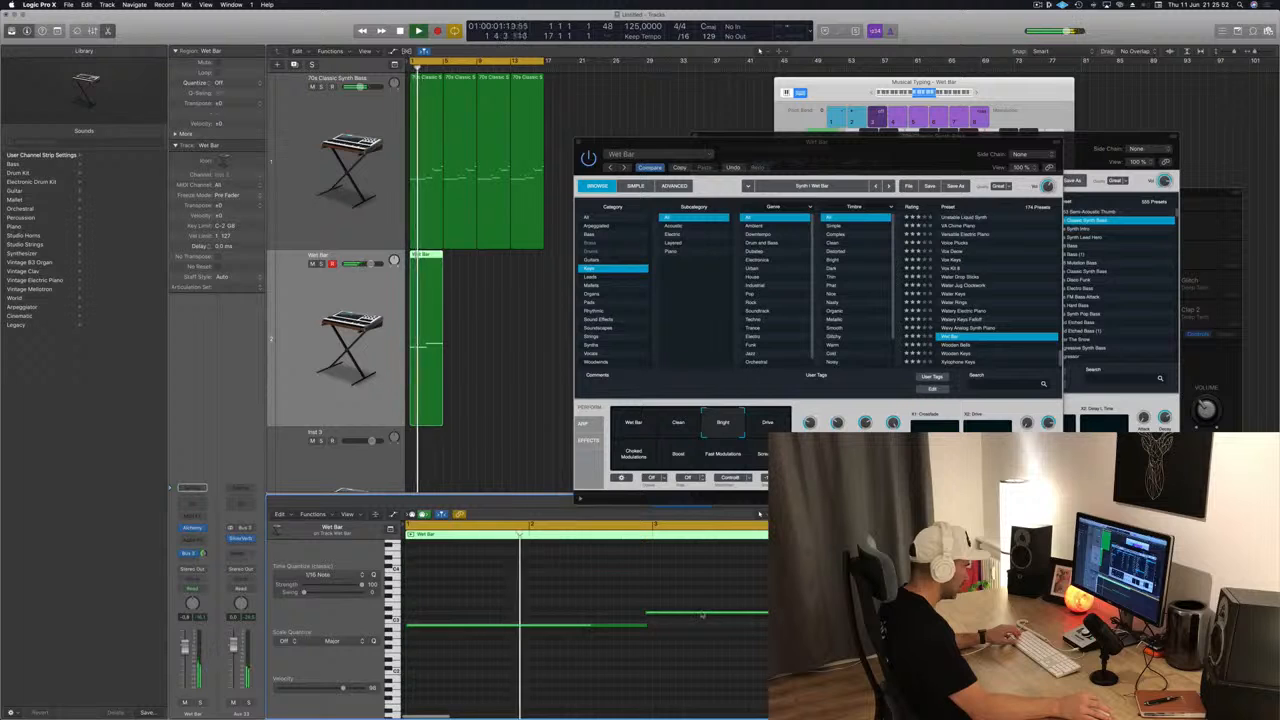
left_click_drag(706, 611, 650, 626)
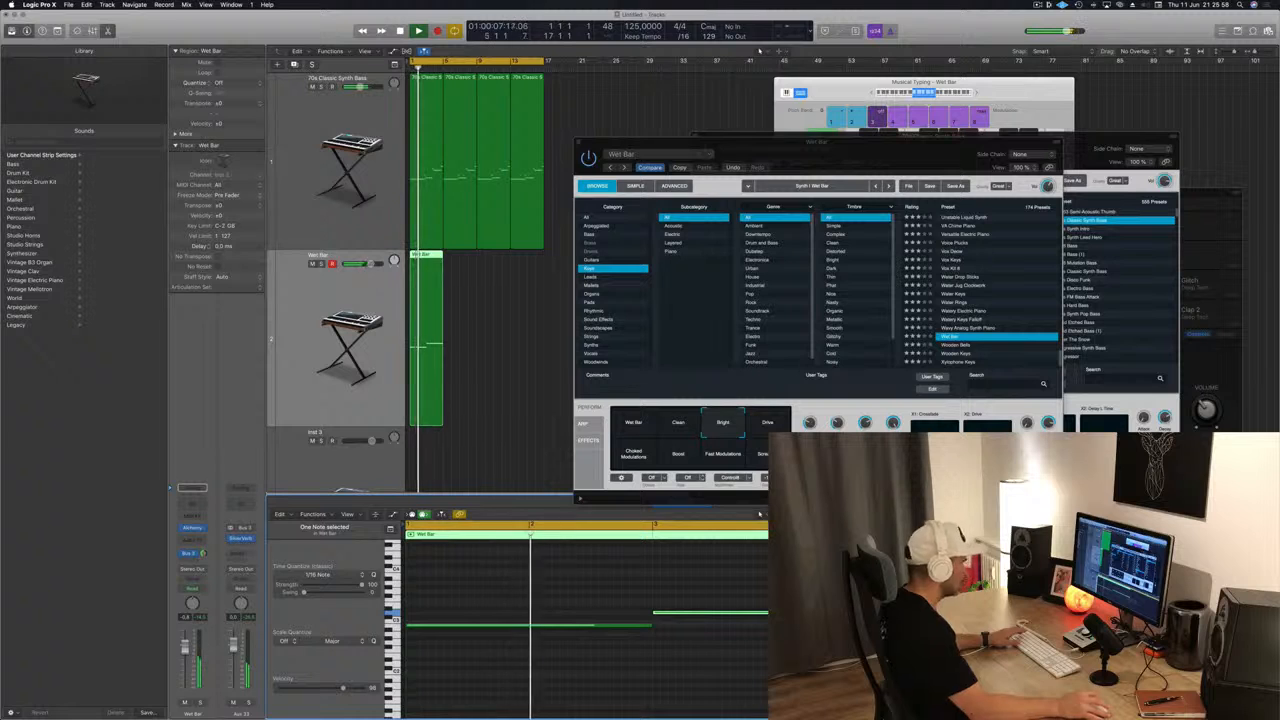
Duplicate the four-bar Wet Bar region to fill bars 1 to 16, and select the first region.
left_click_drag(426, 263, 462, 266)
left_click_drag(516, 303, 397, 345)
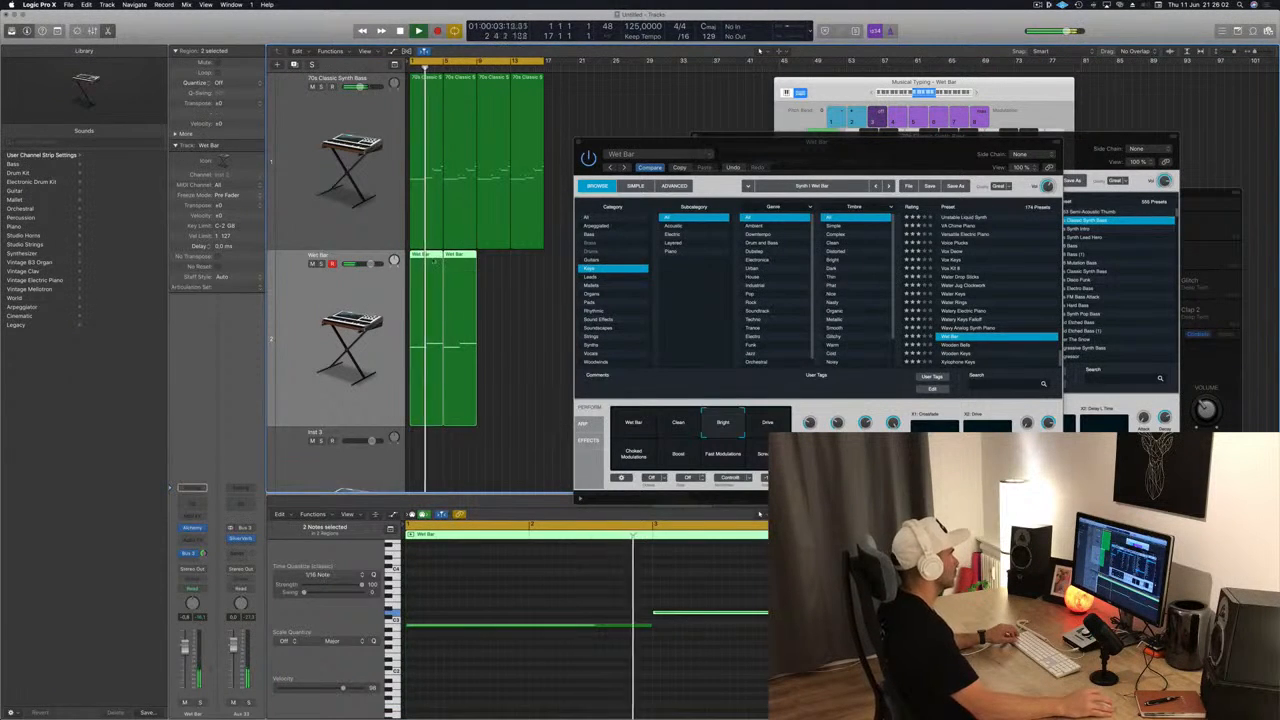
left_click_drag(432, 262, 497, 263)
scroll(480, 435, "down", 2)
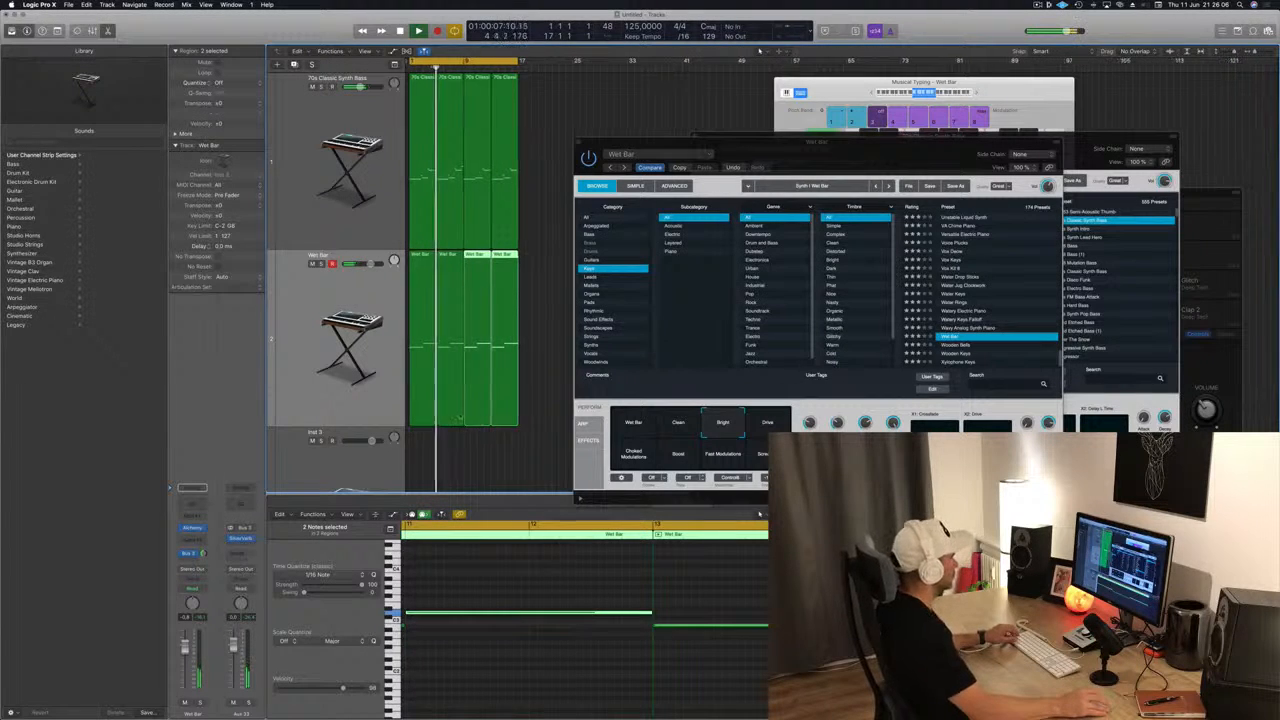
scroll(461, 417, "up", 4)
left_click(435, 312)
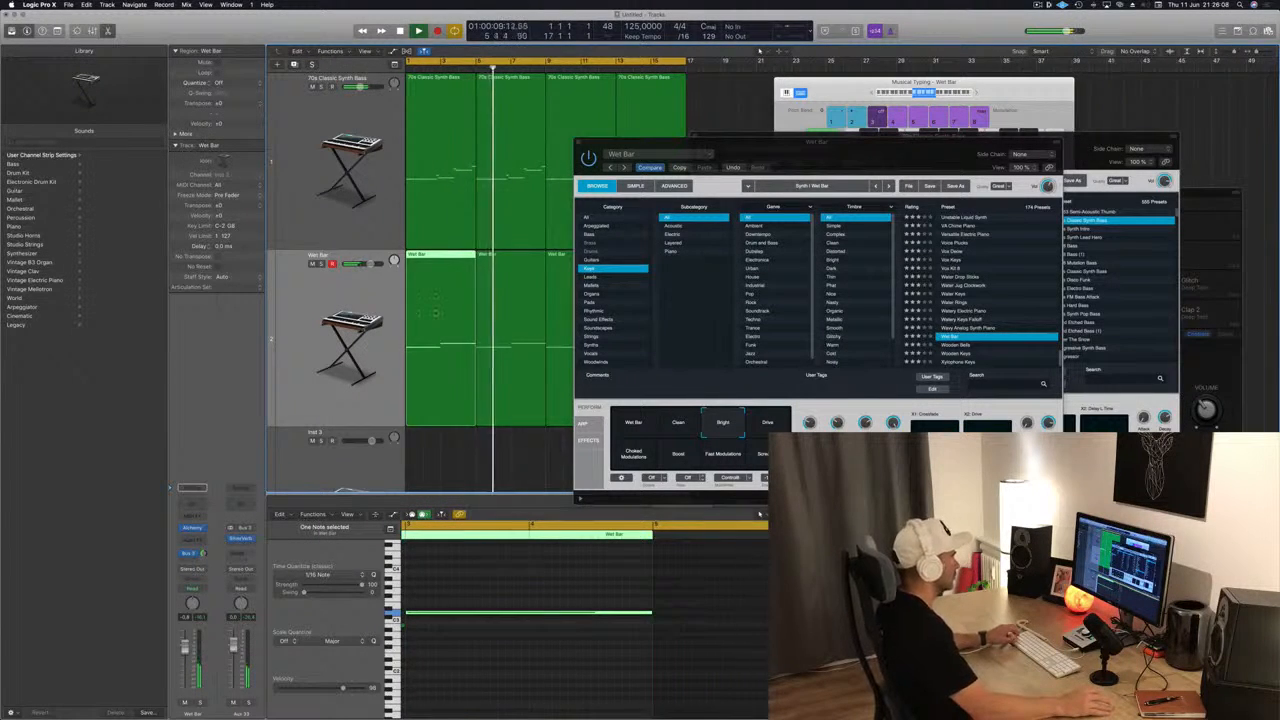
Audition the Drive, Choked Modulations, Boost, Fast Modulations and Screamer variations of Wet Bar during playback.
left_click(766, 423)
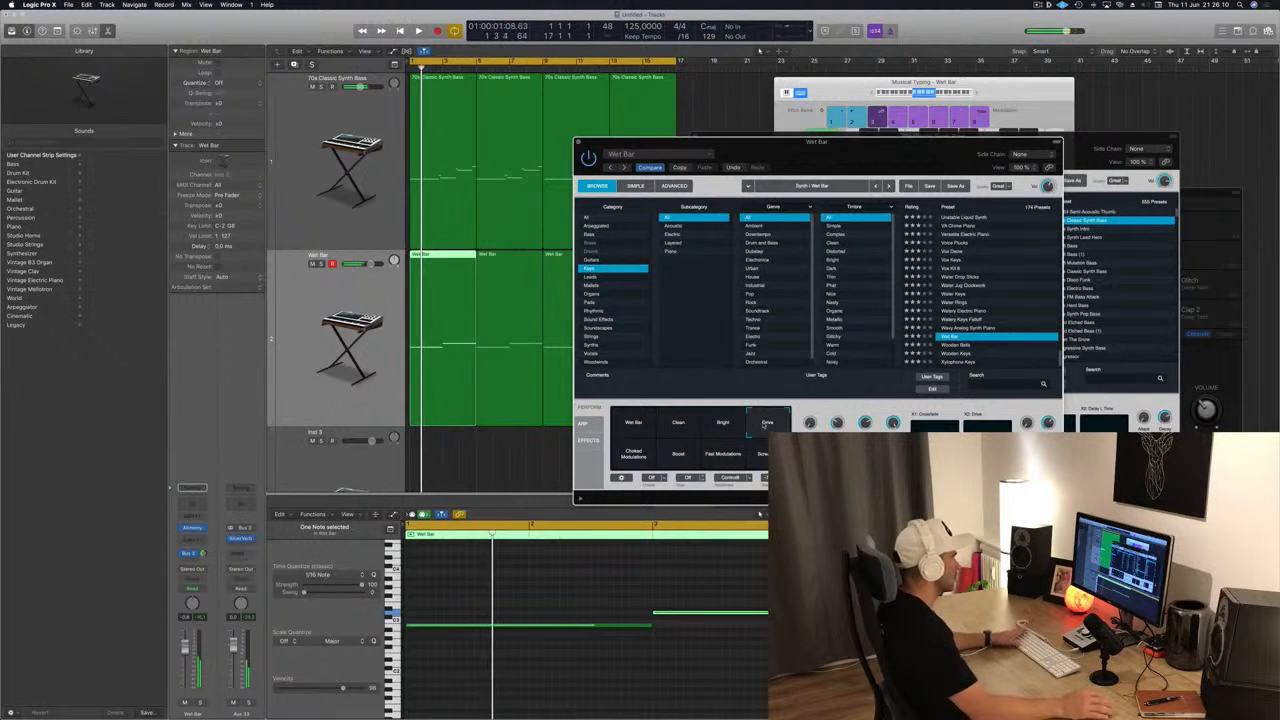
left_click(633, 455)
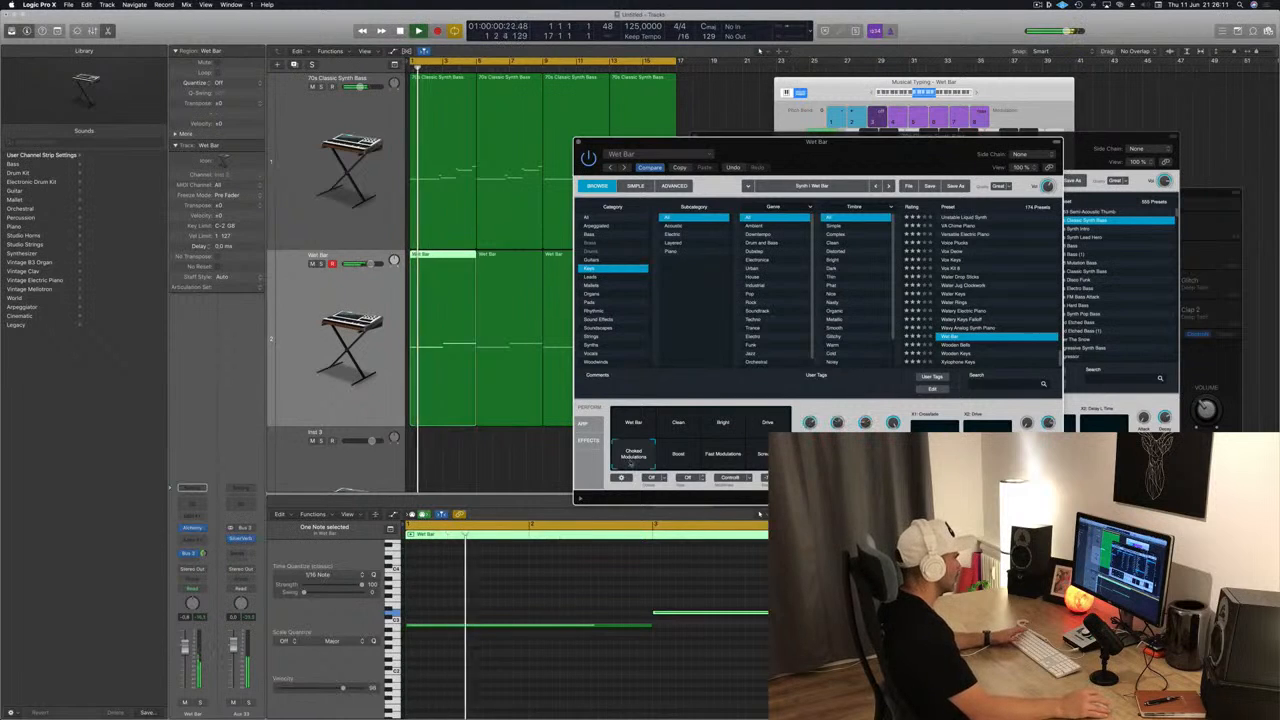
left_click(673, 459)
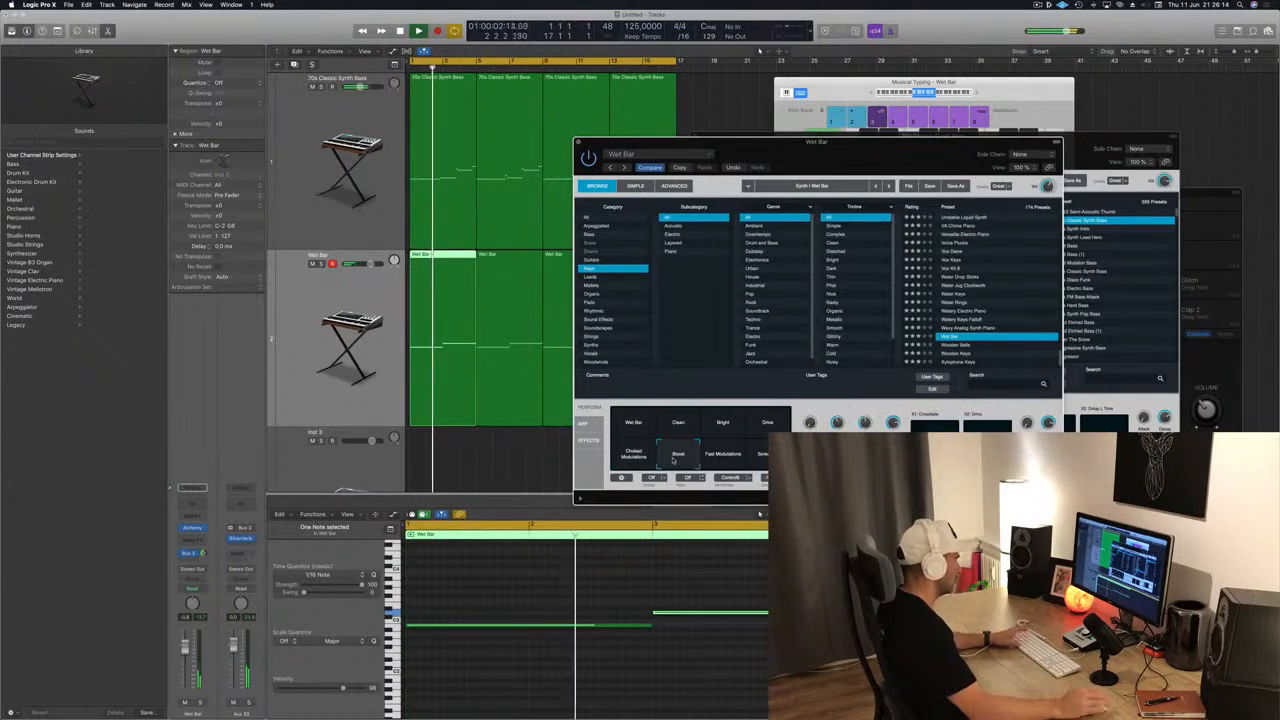
left_click(714, 464)
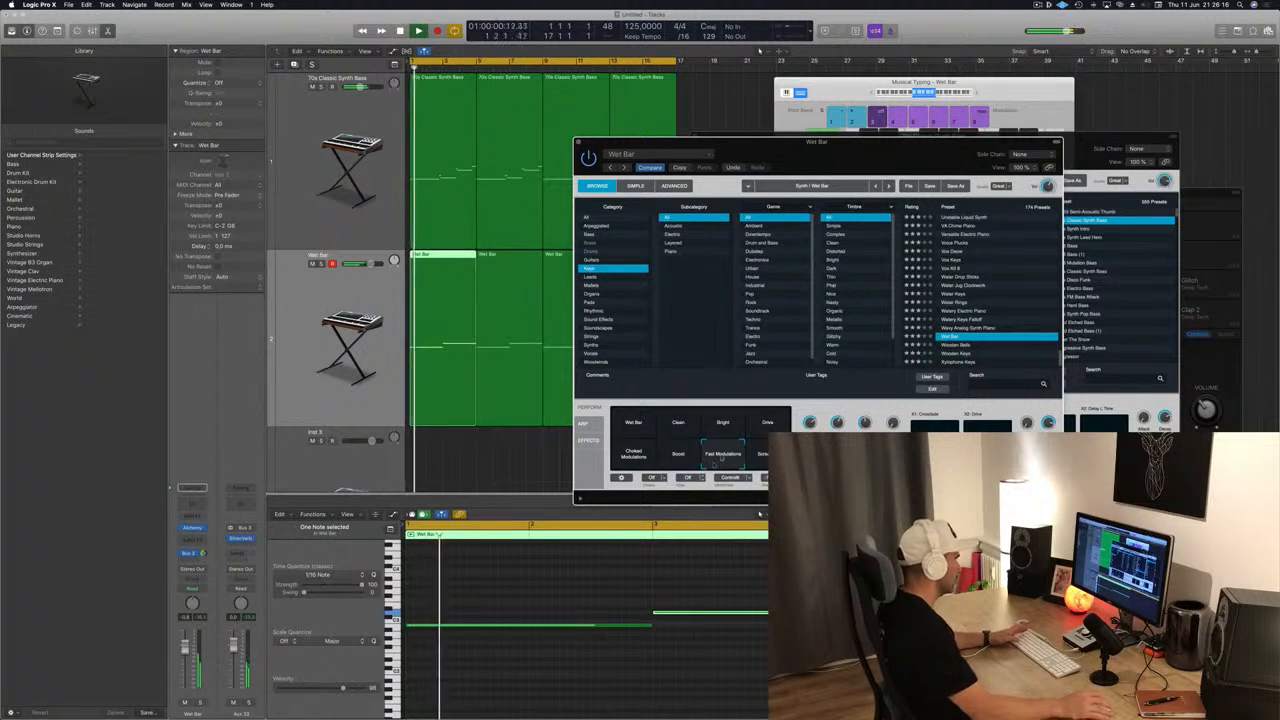
left_click_drag(742, 142, 715, 91)
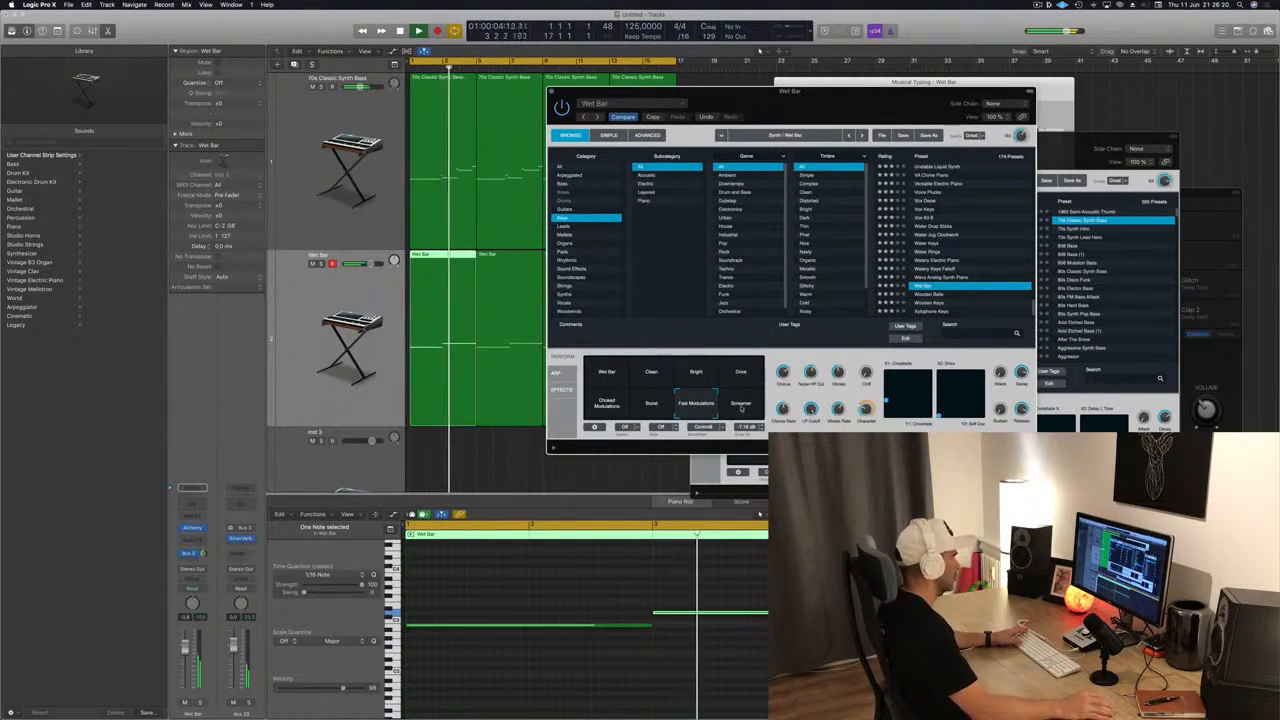
left_click(741, 405)
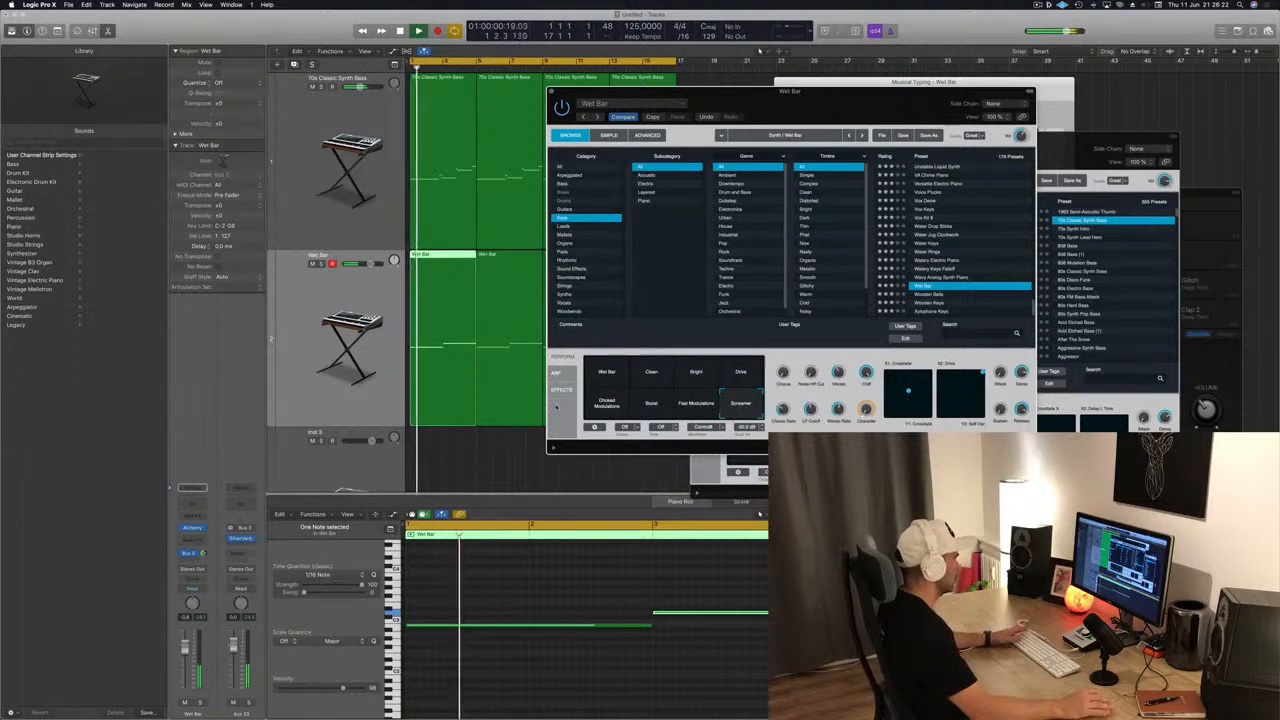
left_click_drag(864, 116, 896, 178)
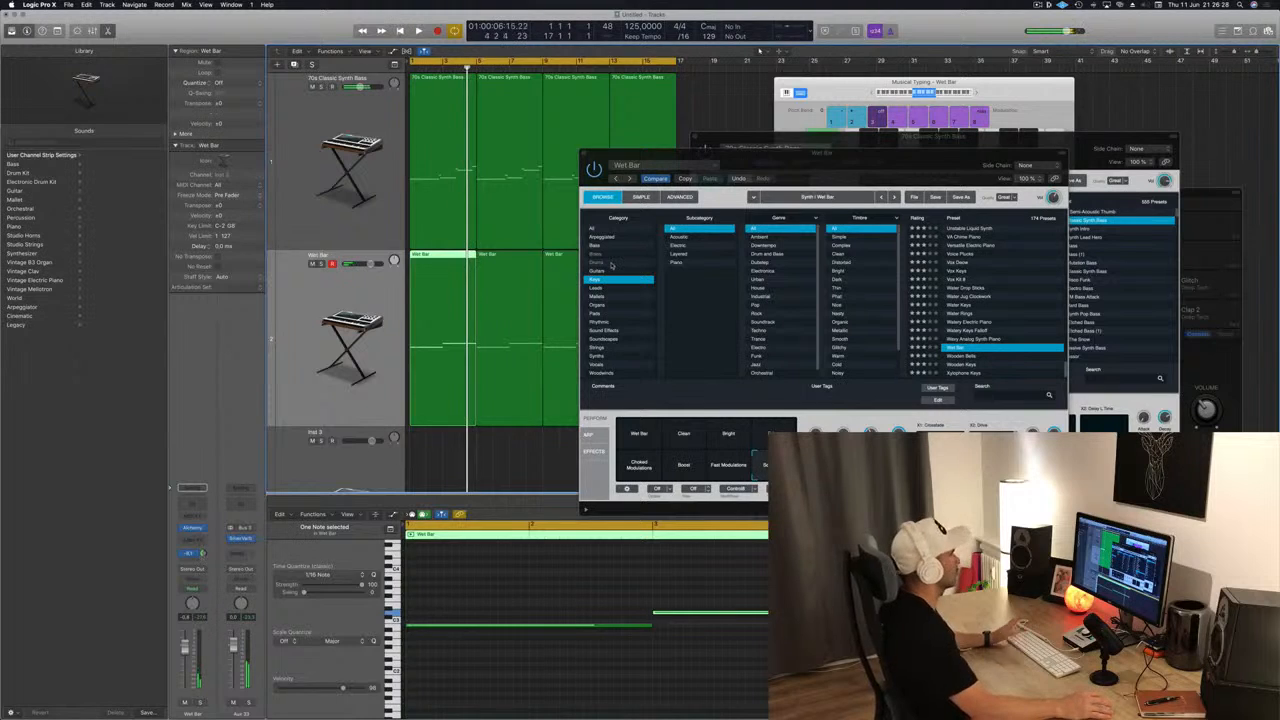
Compare the Wet Bar and Clean variations, switch the preset to Bright, and replay the track from the start.
left_click(646, 432)
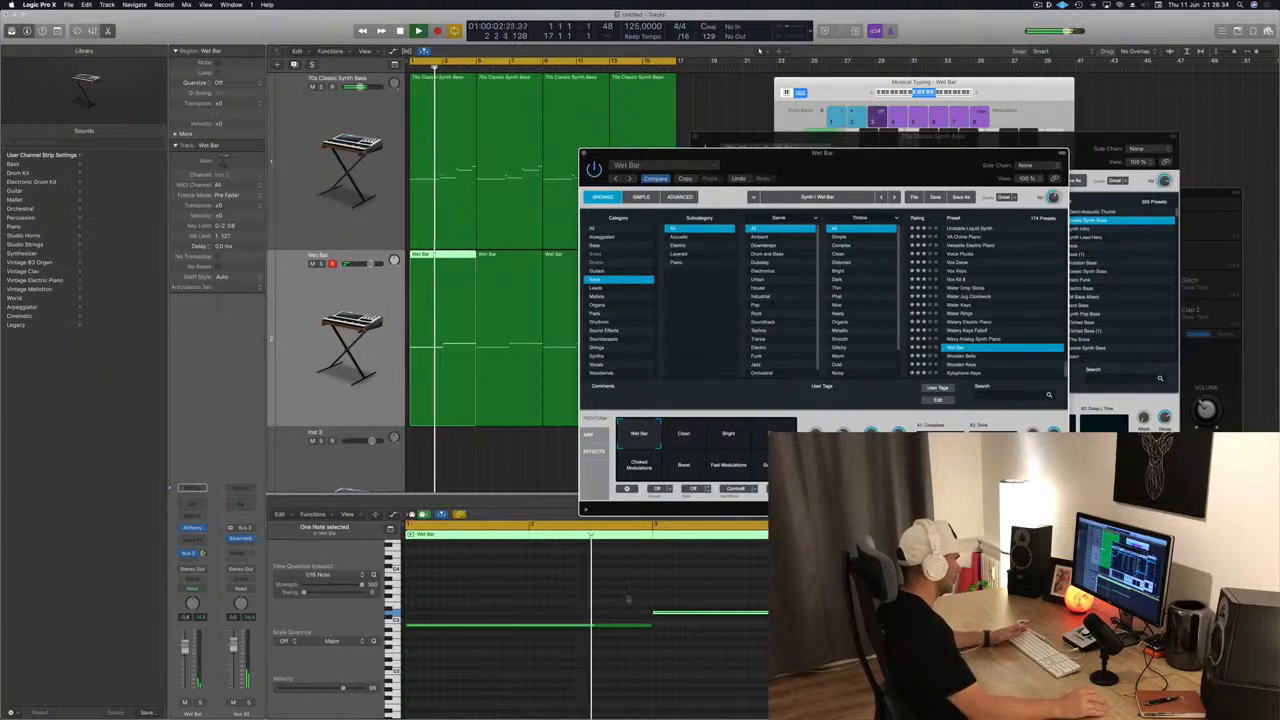
left_click(532, 598)
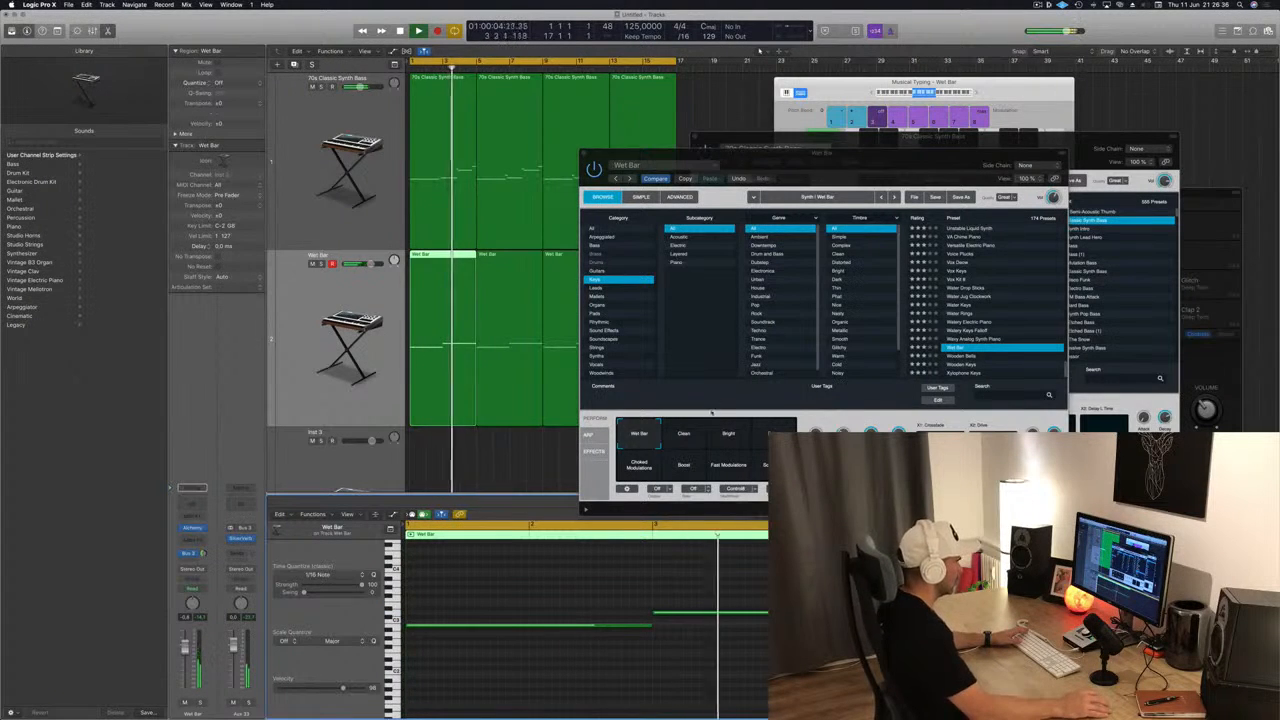
left_click(684, 434)
left_click(730, 435)
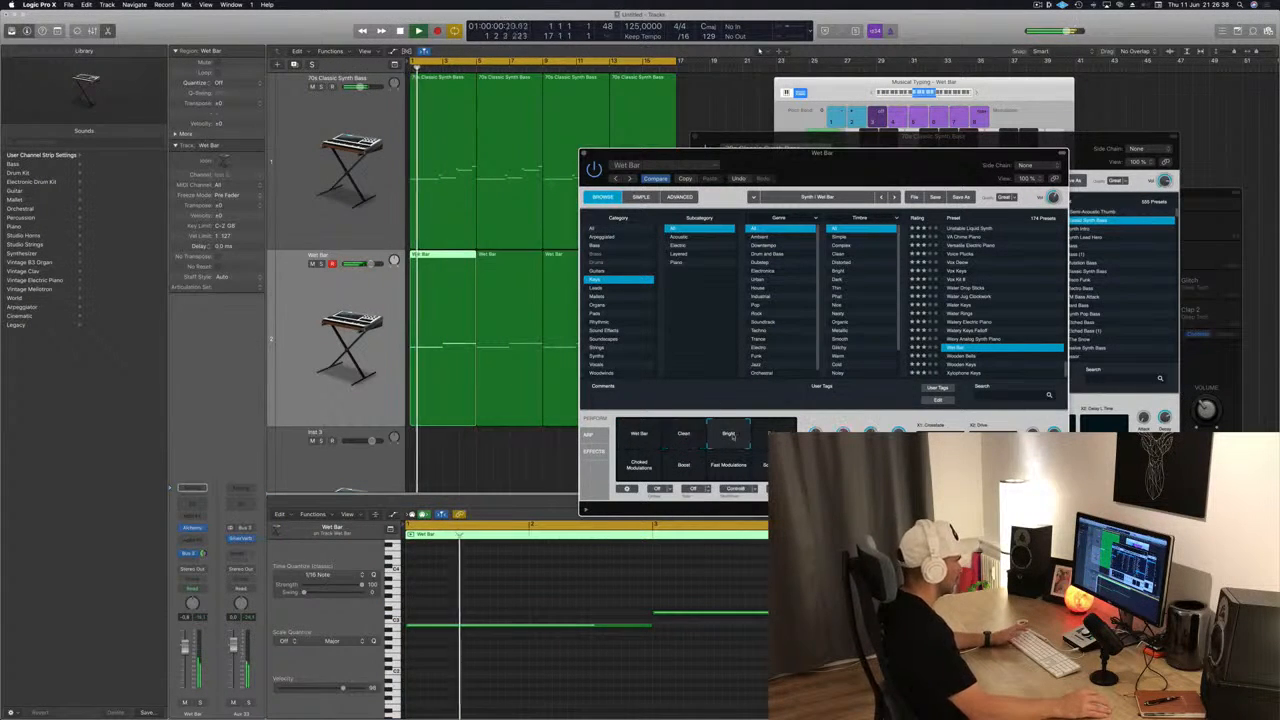
left_click_drag(848, 154, 833, 151)
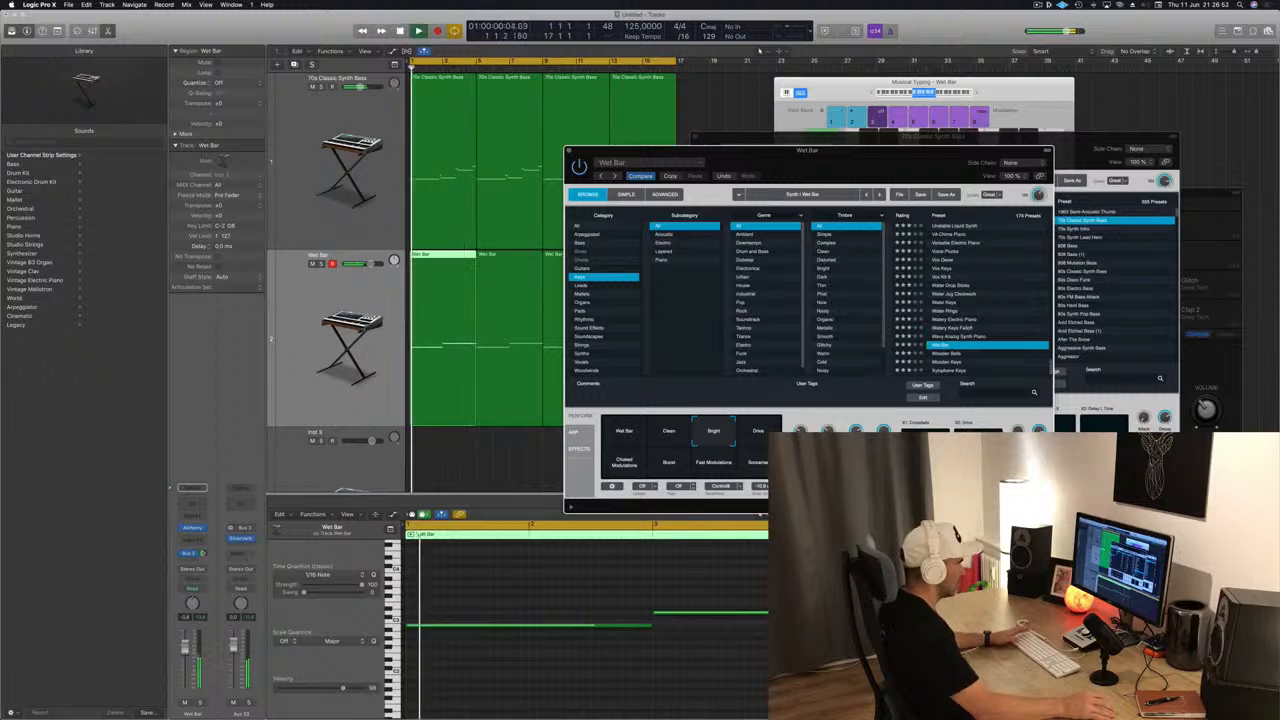
key("space")
key("space")
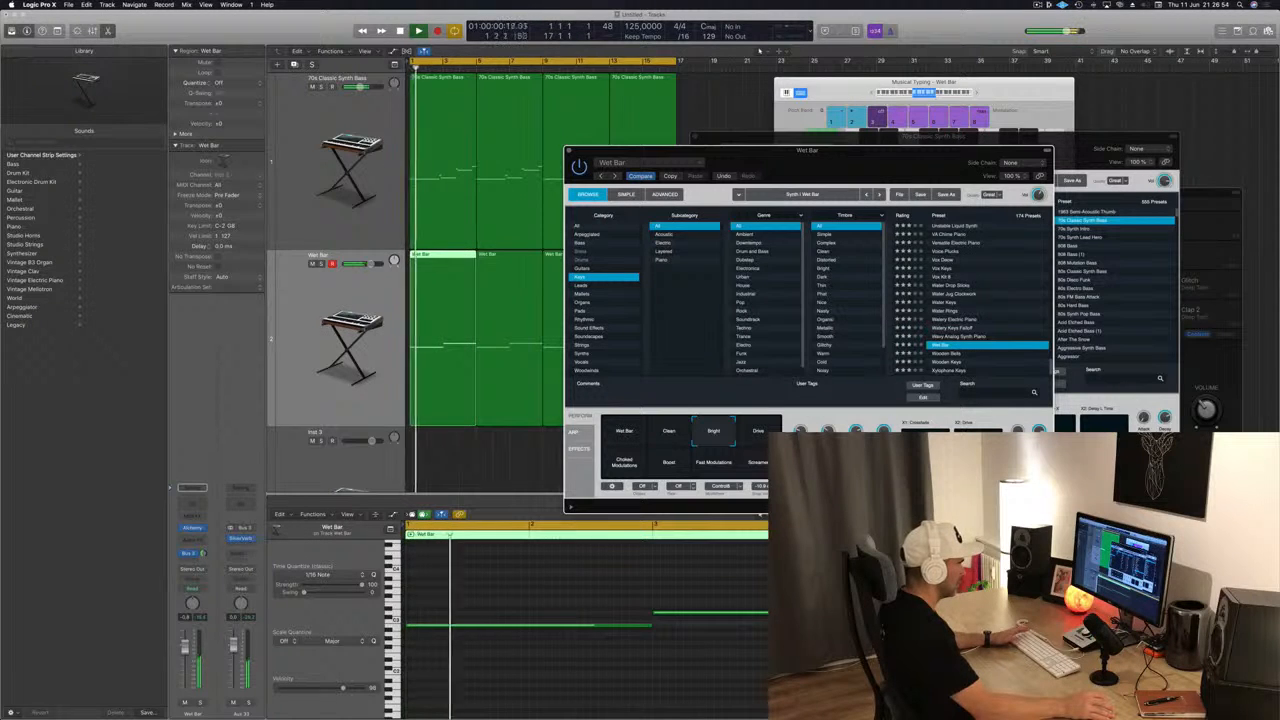
Replay the track from the start and lower the Wet Bar channel volume to -4.3 dB.
key("space")
key("space")
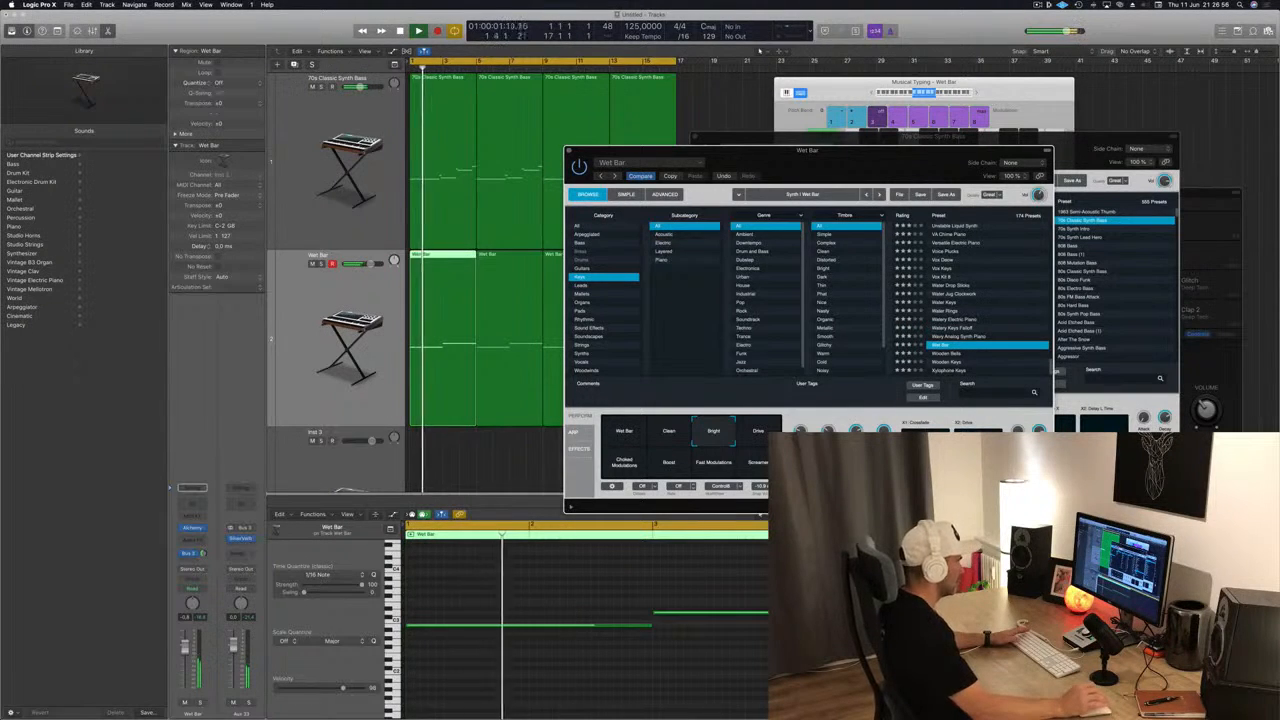
left_click_drag(866, 176, 924, 158)
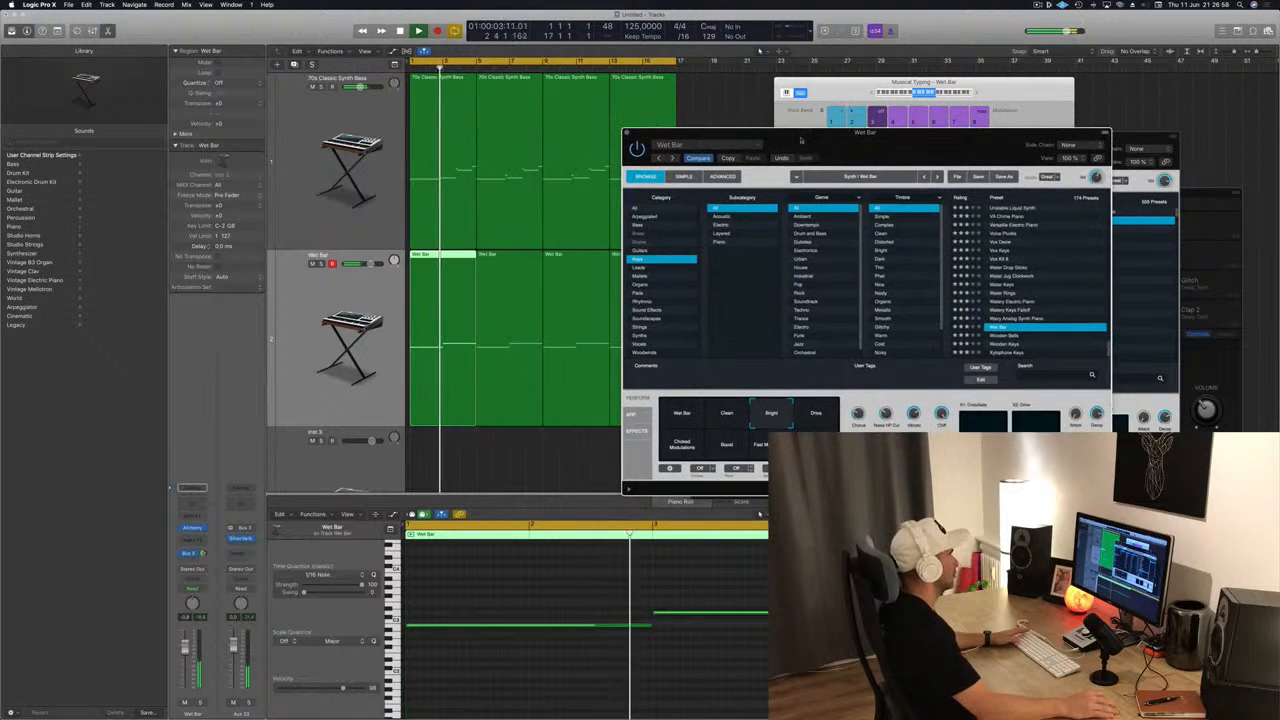
left_click_drag(184, 654, 184, 662)
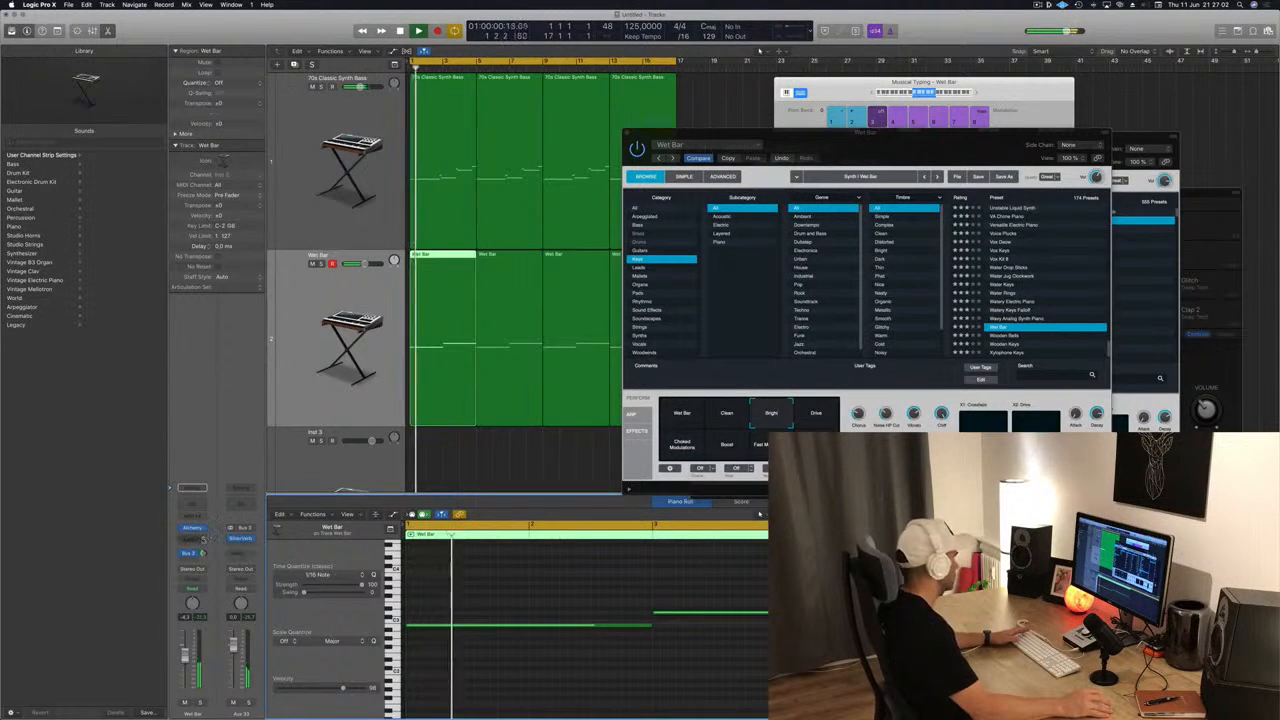
Insert a stereo Compressor on the Wet Bar channel and set its side chain to Kick 1 - Deep Tech (Inst 9).
left_click(192, 541)
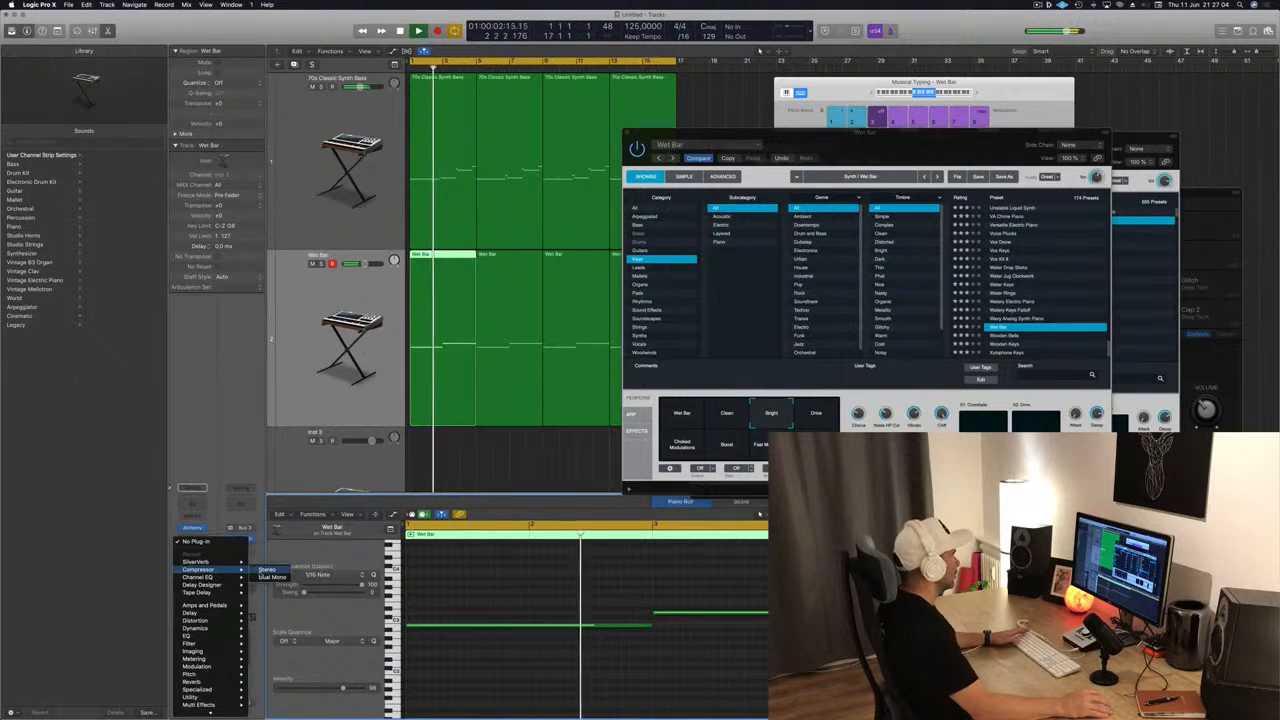
left_click(266, 569)
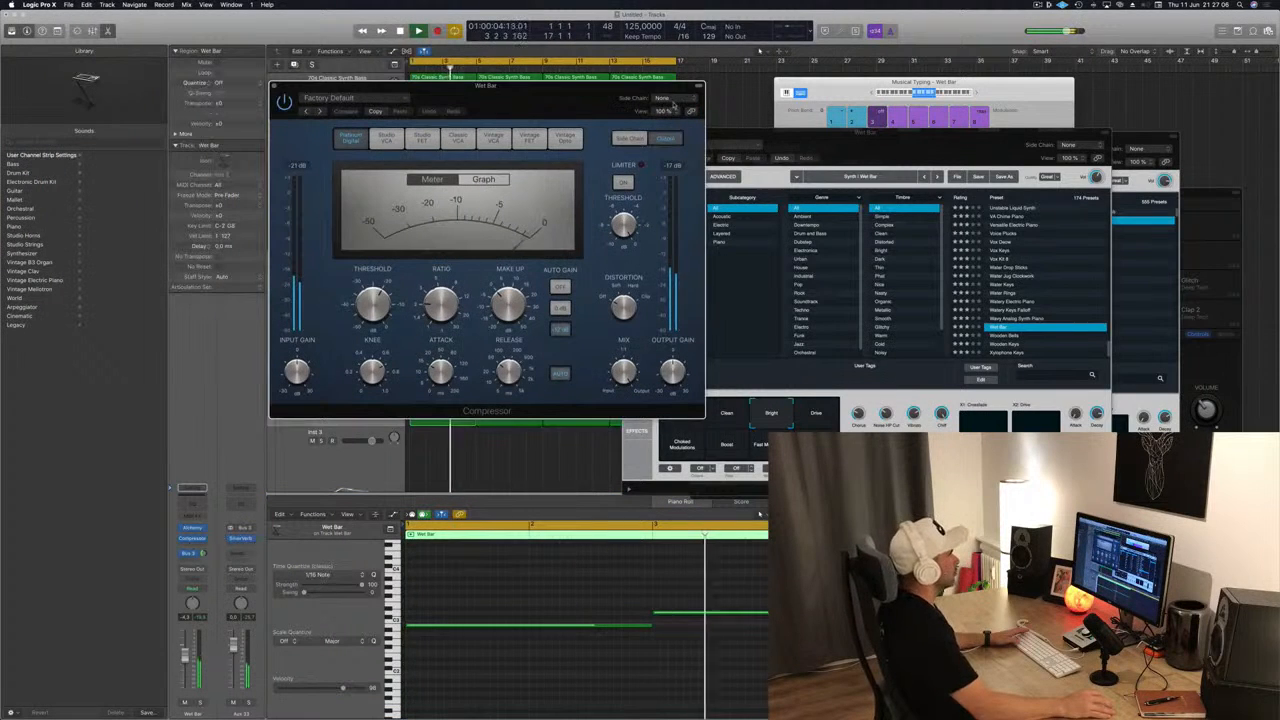
left_click(668, 100)
mouse_move(677, 124)
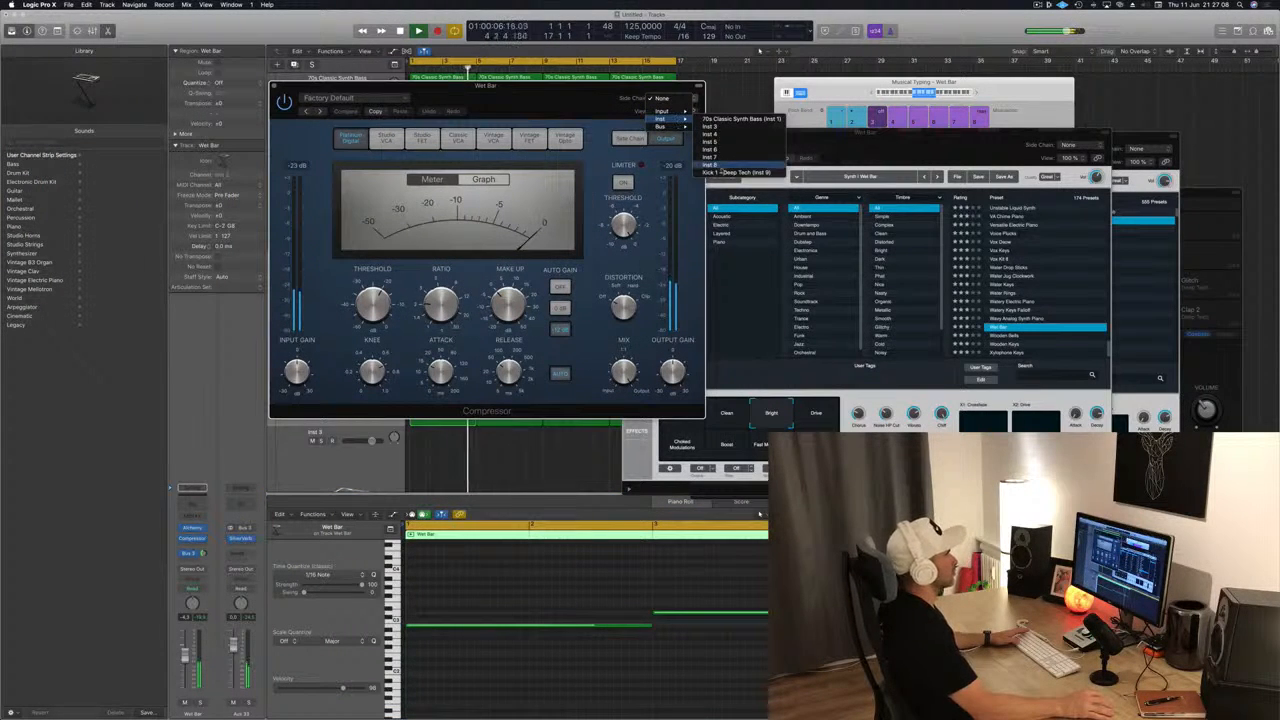
left_click(738, 172)
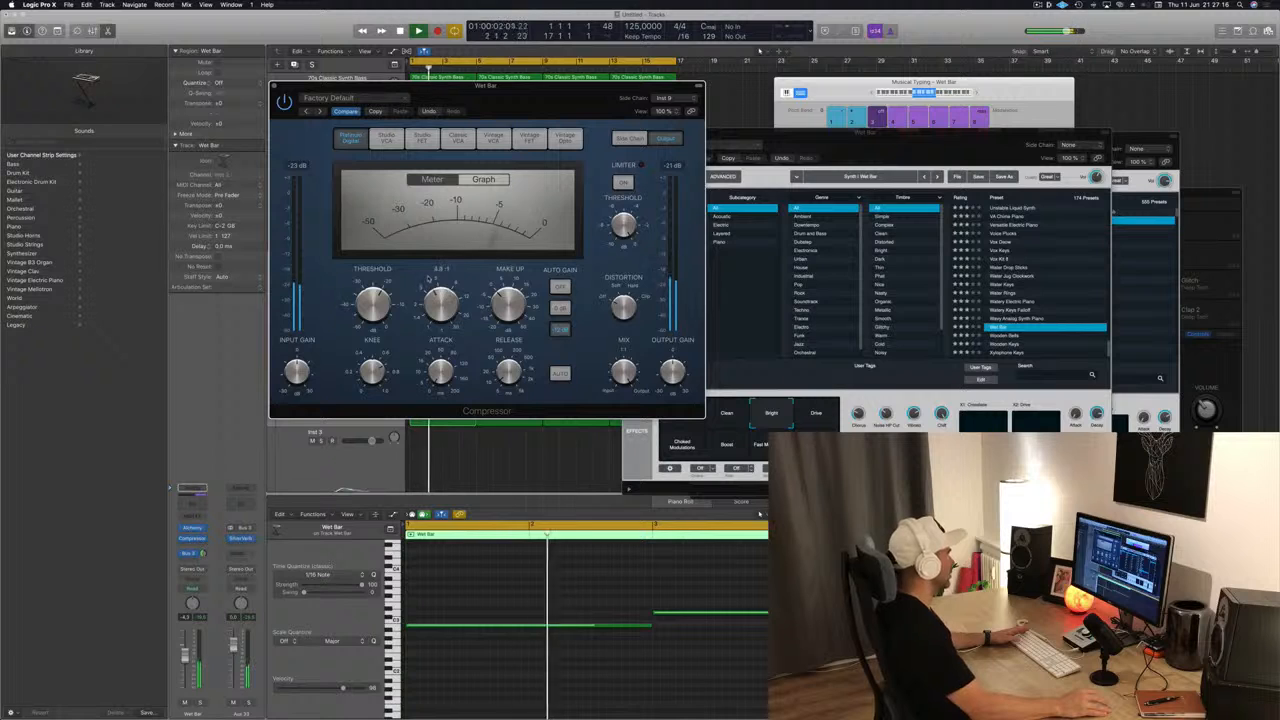
Raise the Wet Bar compressor's ratio, lower its threshold, and set the side-chain detection to Sum while listening from the start.
left_click_drag(429, 303, 428, 279)
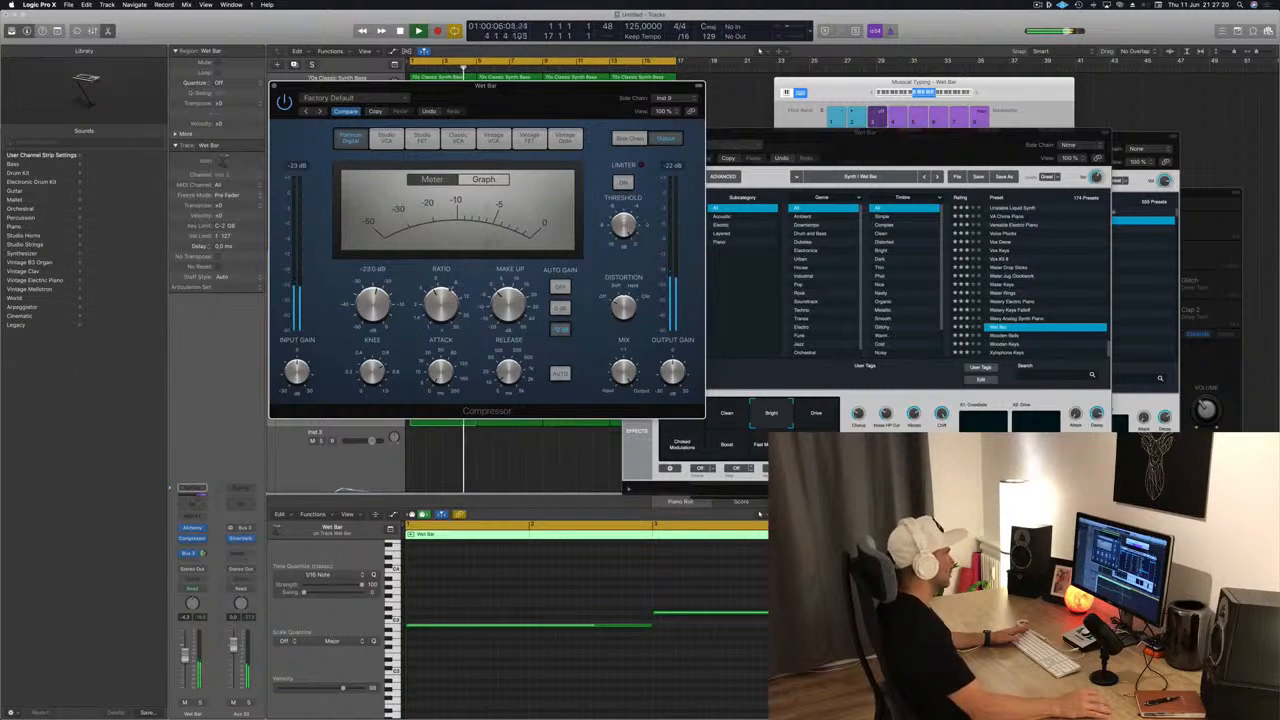
left_click(632, 139)
left_click(659, 183)
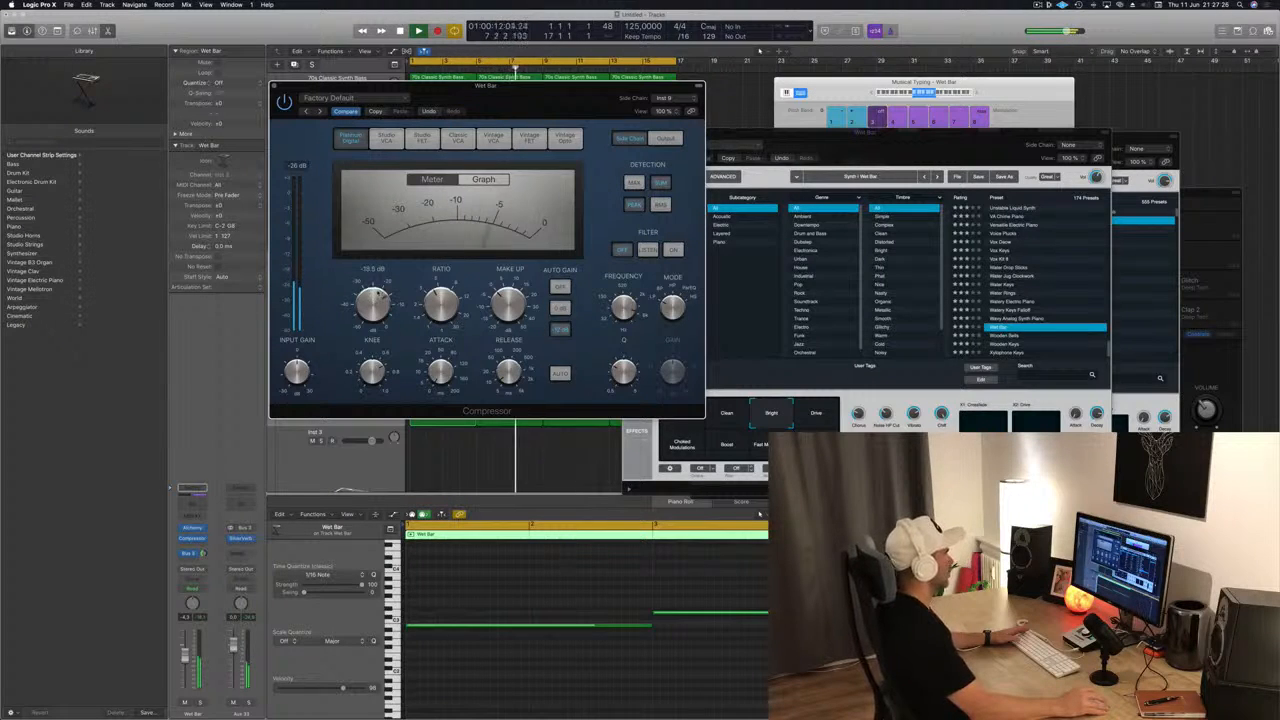
key("space")
key("space")
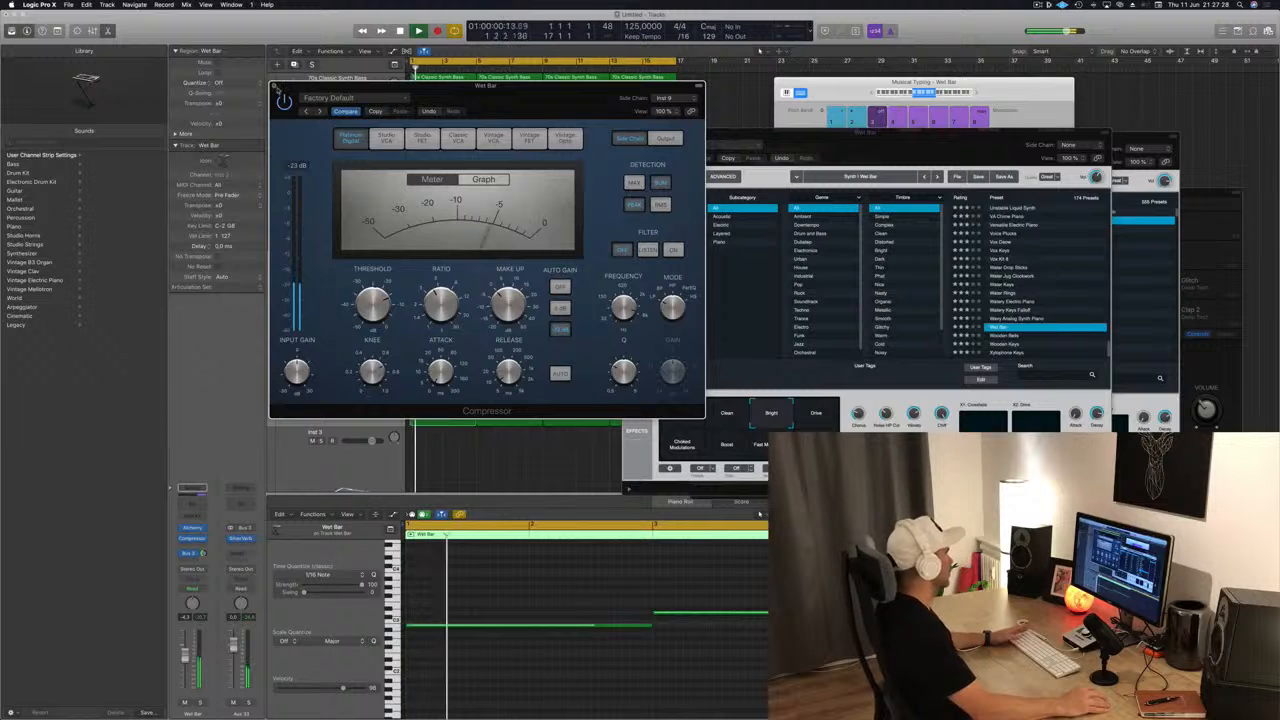
Close the compressor window and lower the Wet Bar channel volume to -11.4 dB while replaying the track.
key("super+w")
key("space")
key("space")
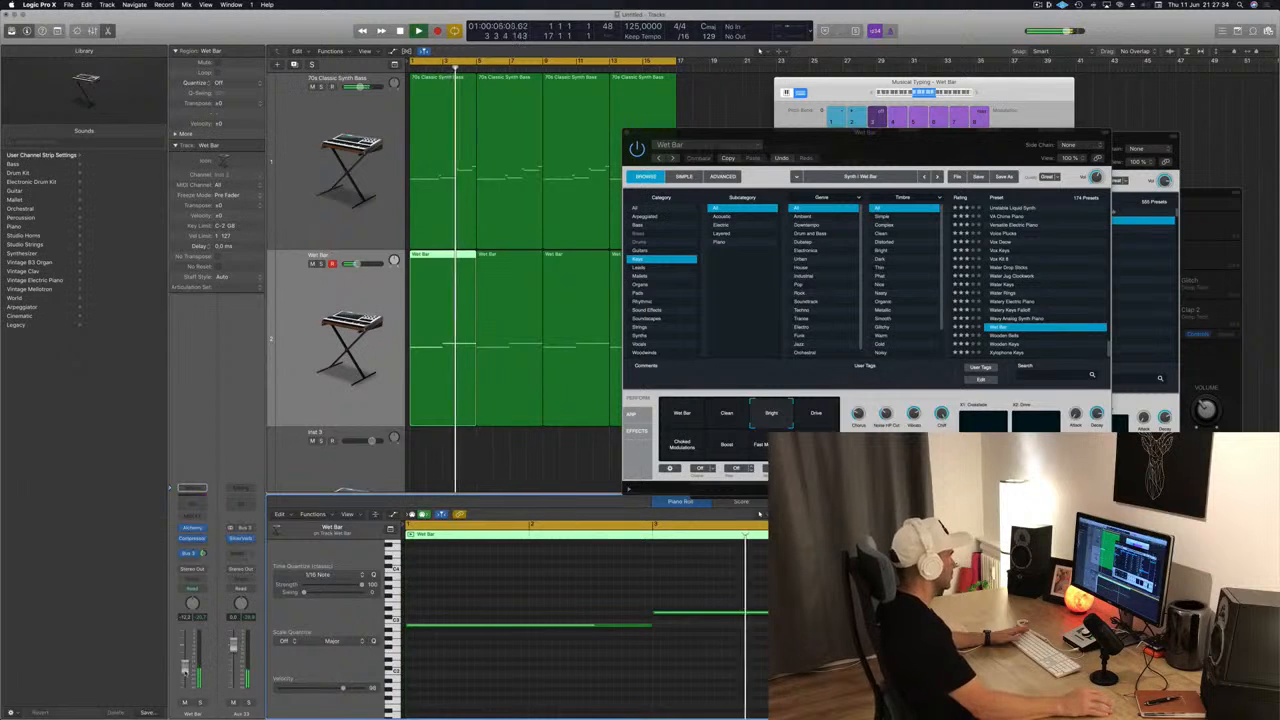
key("Return")
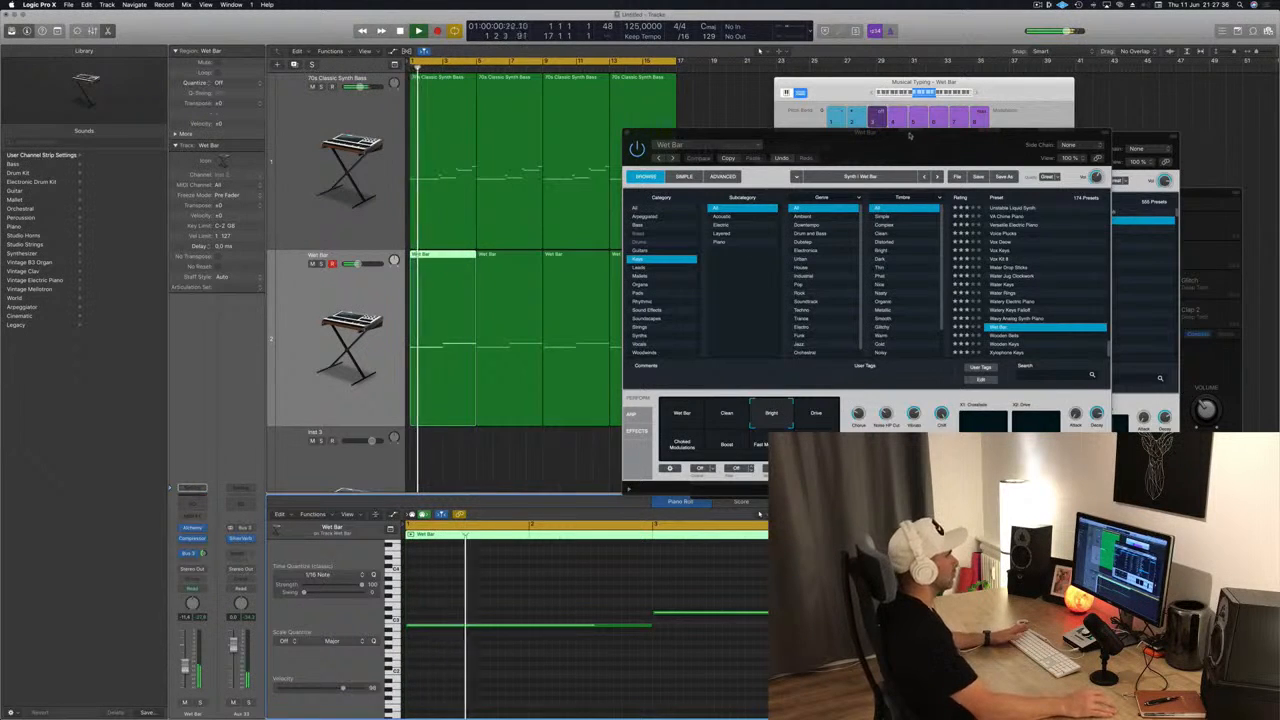
Try different positions on Wet Bar's Crossfade and Drive pads while replaying the track from the start.
left_click_drag(910, 135, 946, 108)
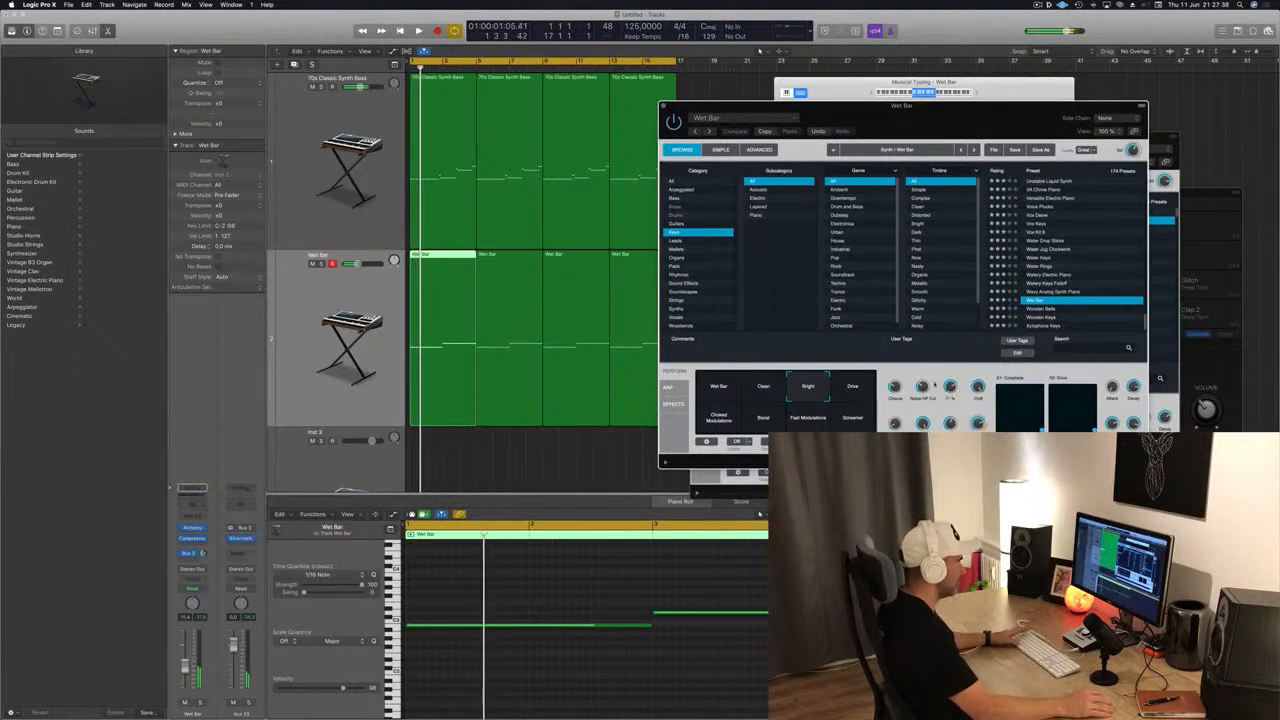
key("Return")
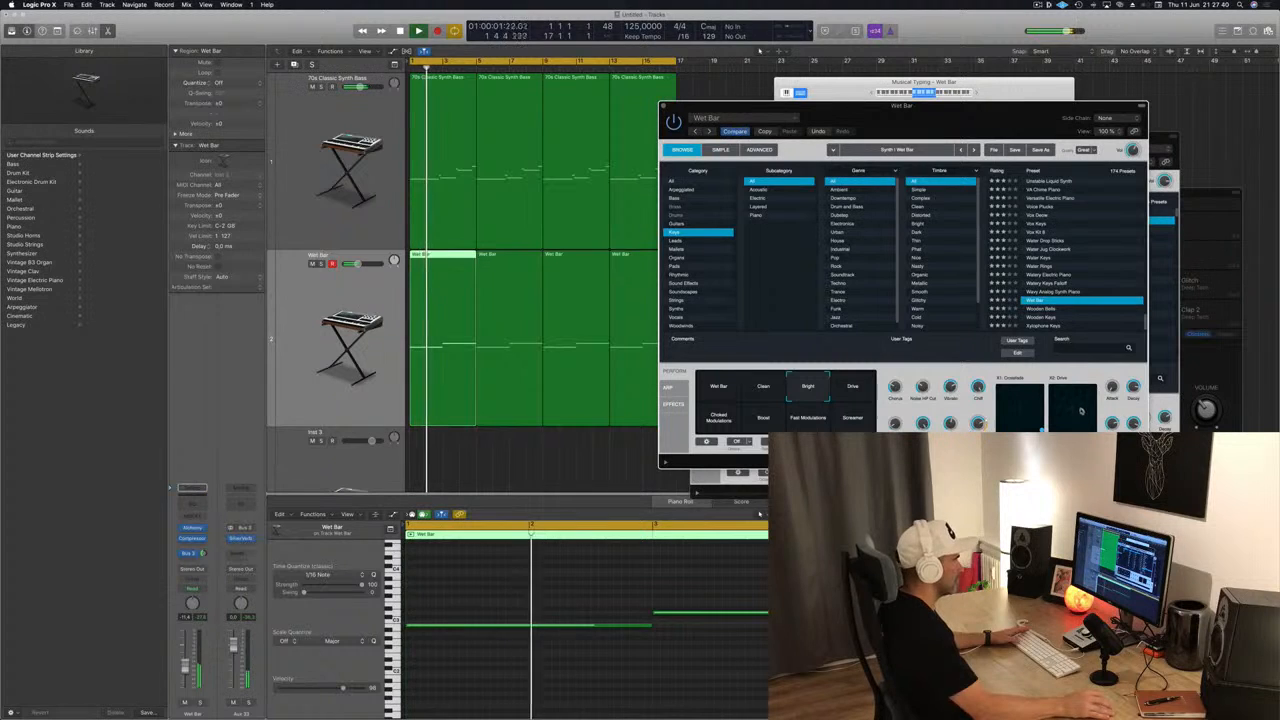
key("Return")
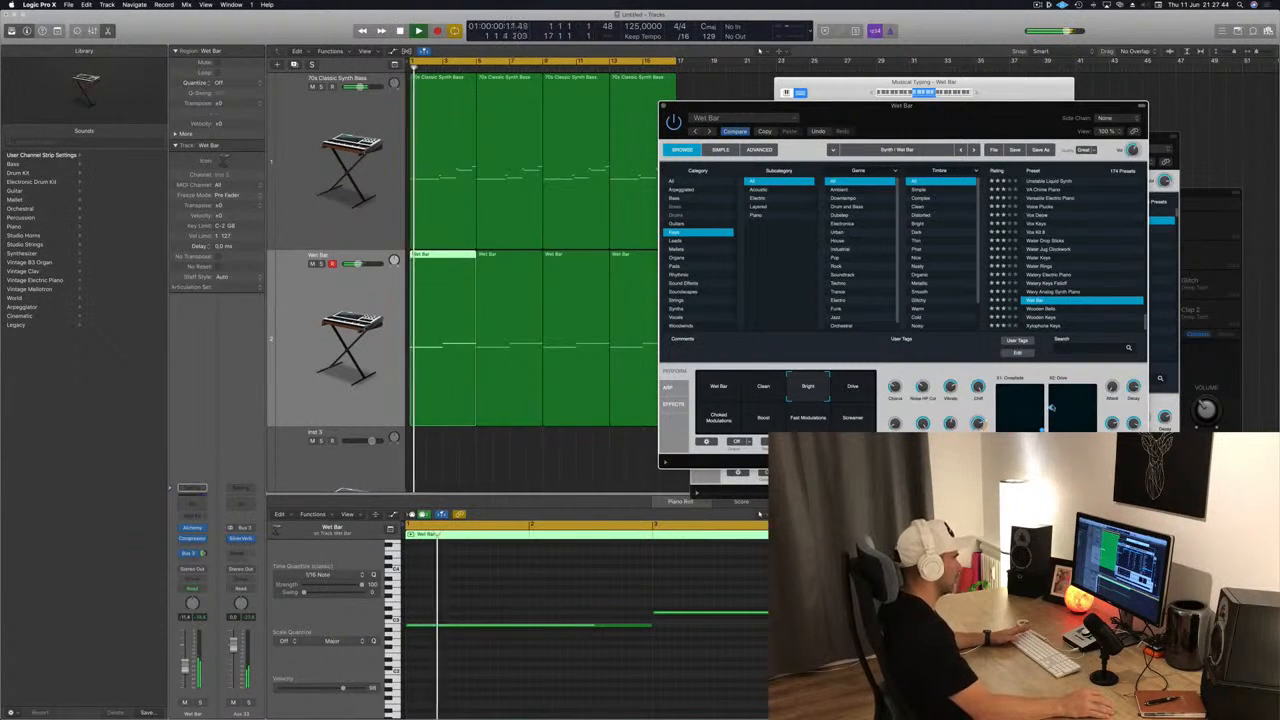
key("Return")
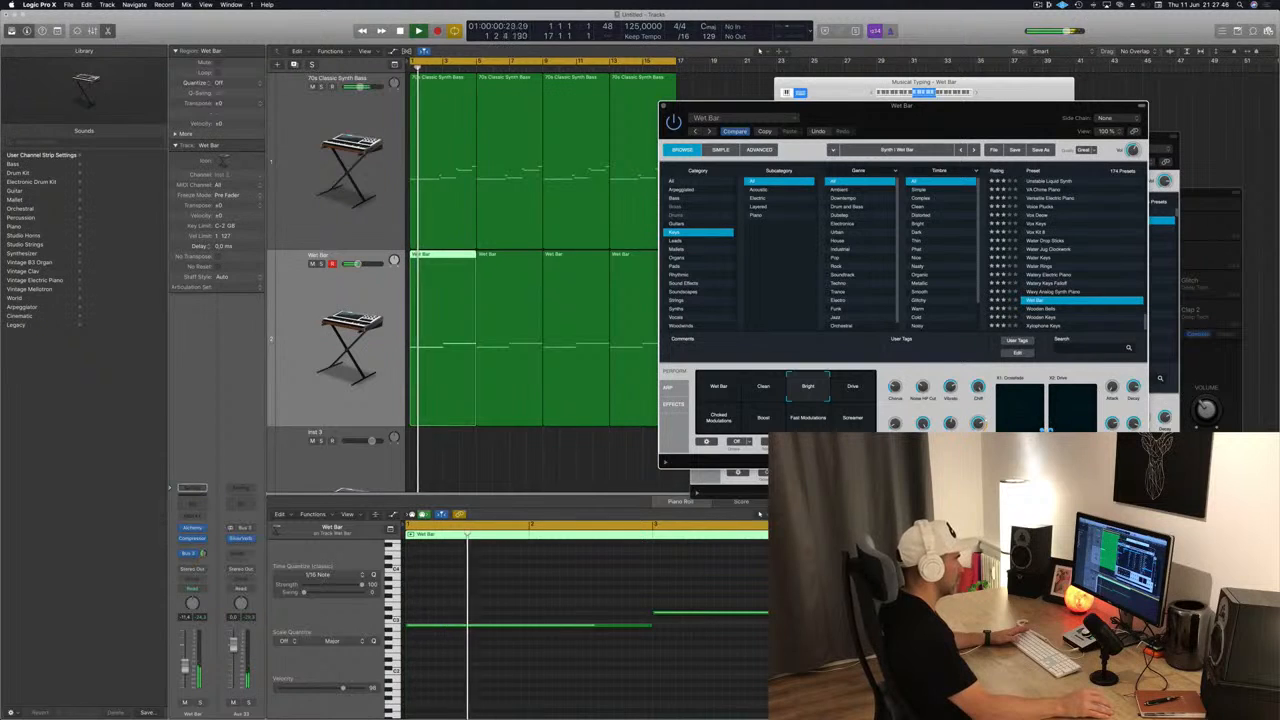
key("Return")
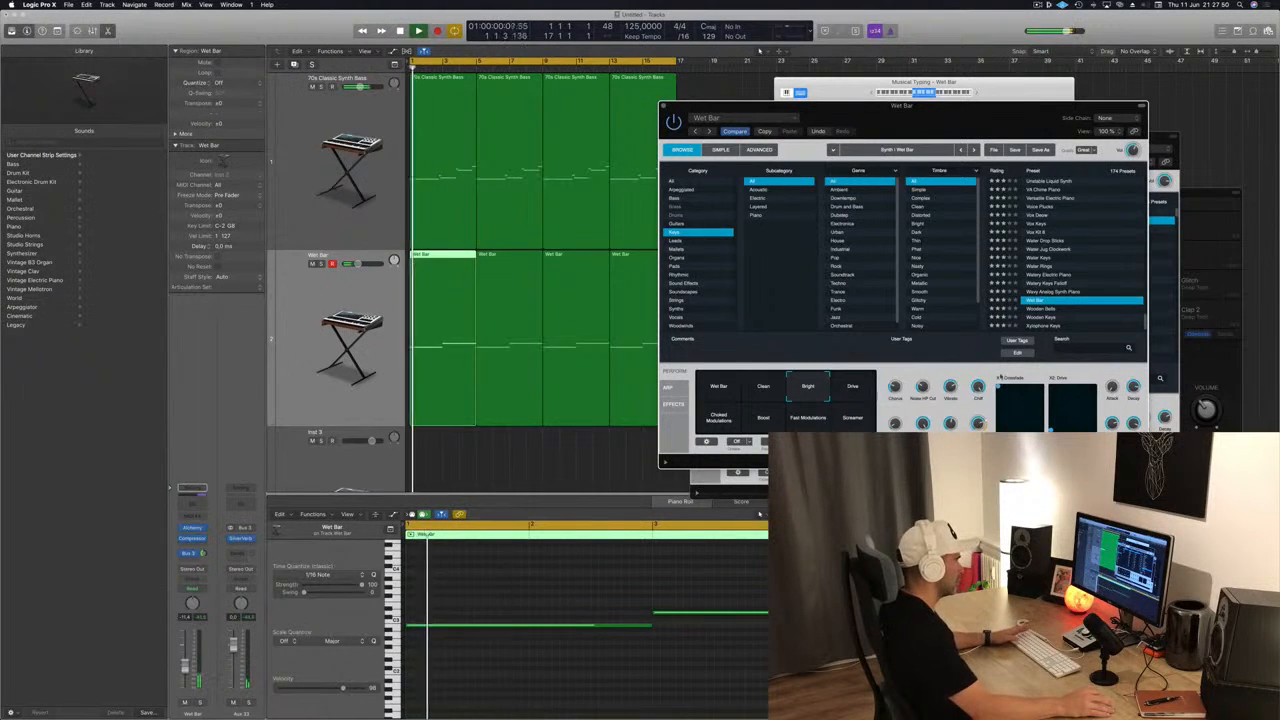
key("Return")
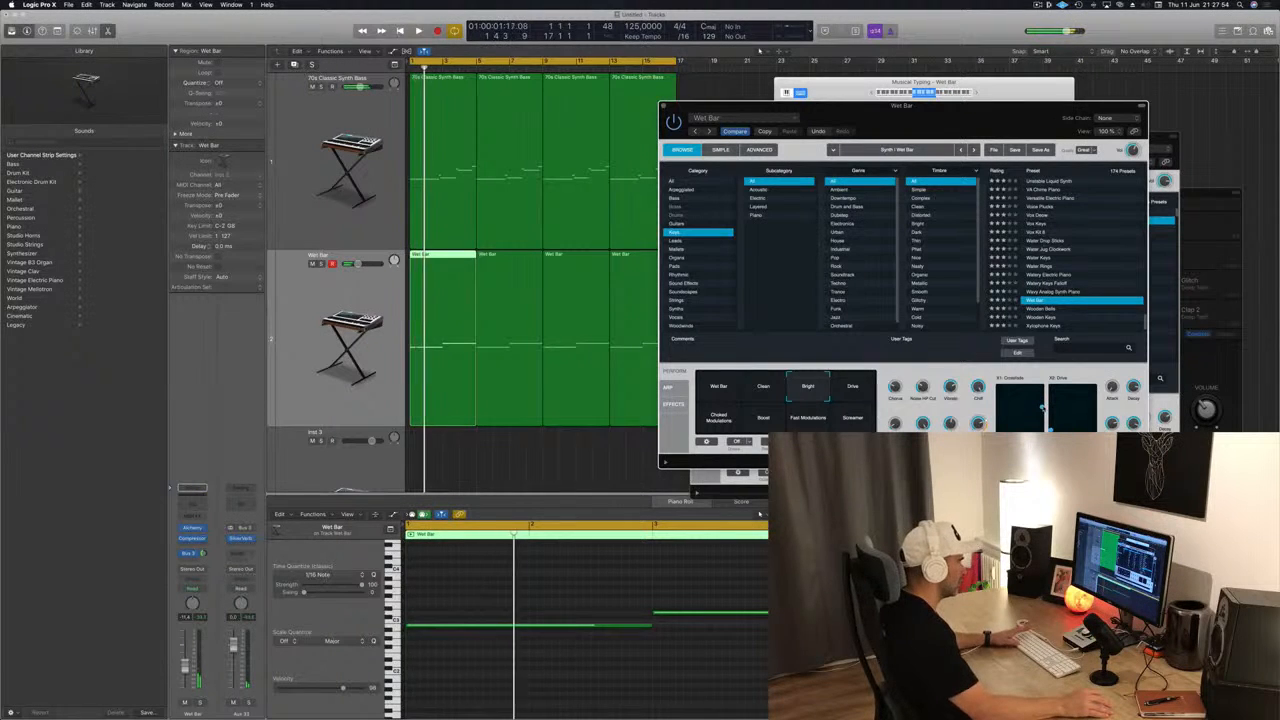
key("Return")
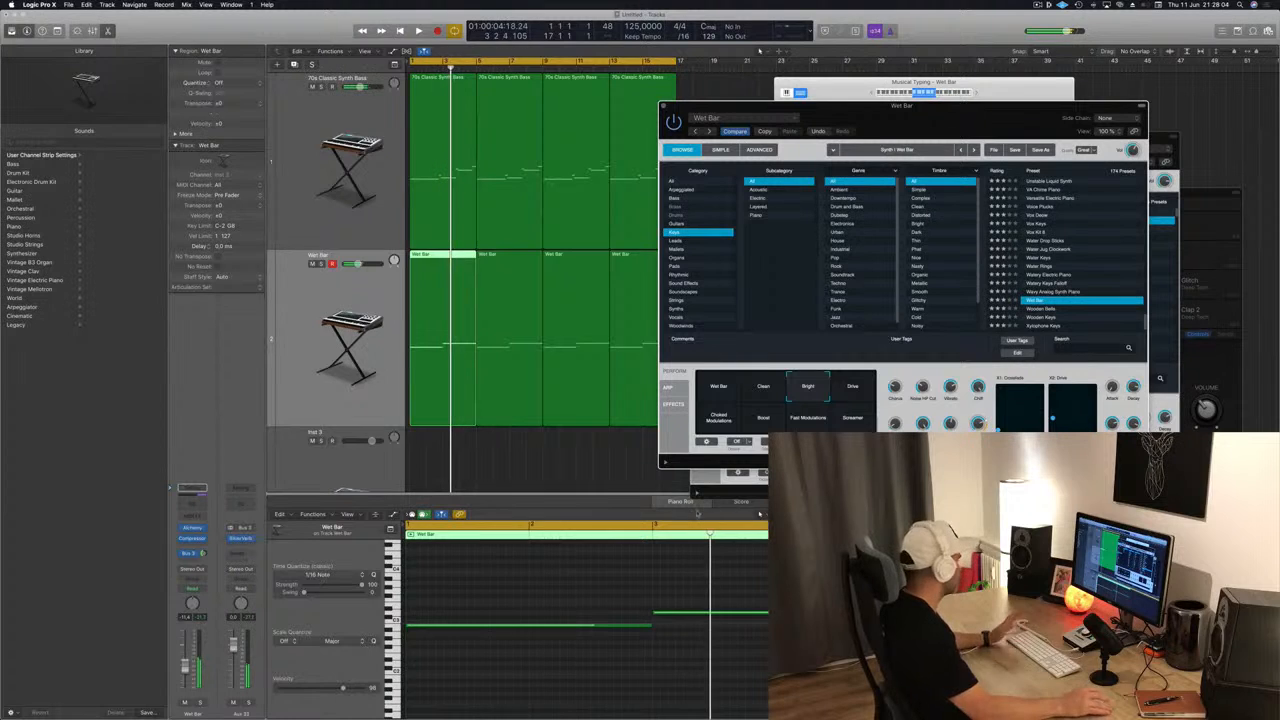
Lower the Wet Bar volume to about -15 dB and close the Wet Bar and 70s Classic Synth Bass instrument windows.
left_click_drag(186, 669, 187, 675)
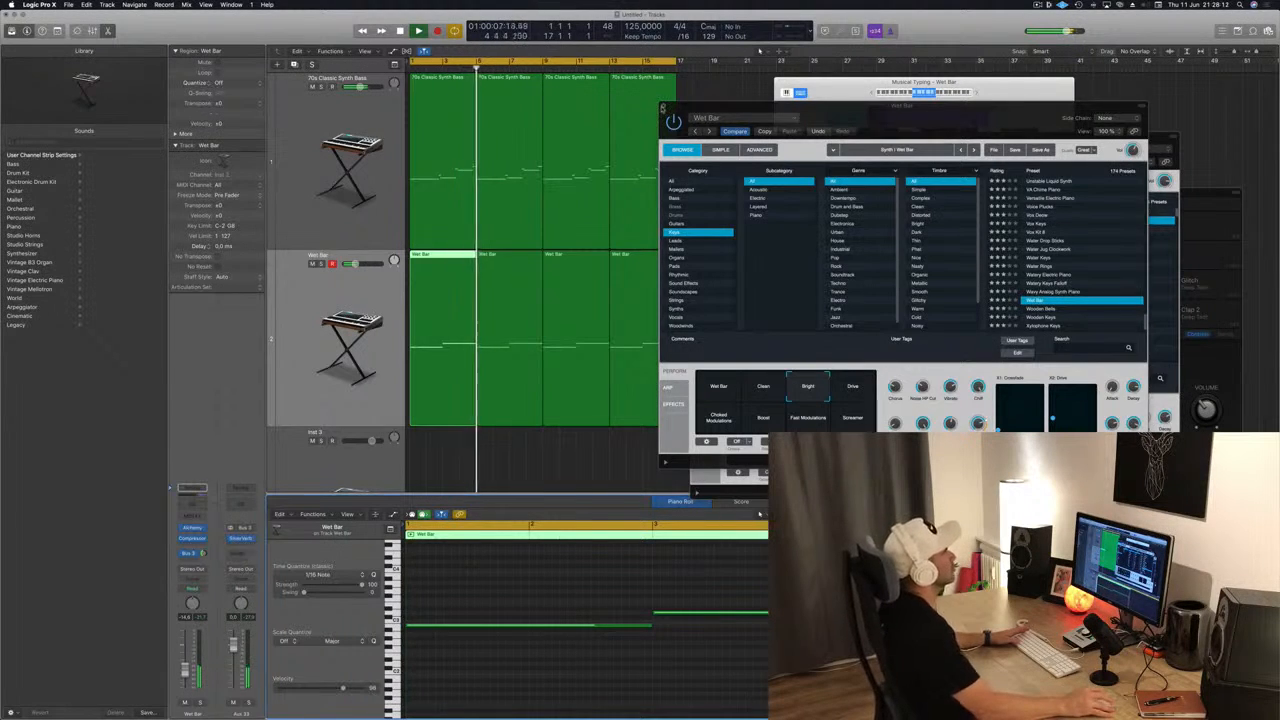
left_click(662, 108)
left_click_drag(912, 136, 932, 78)
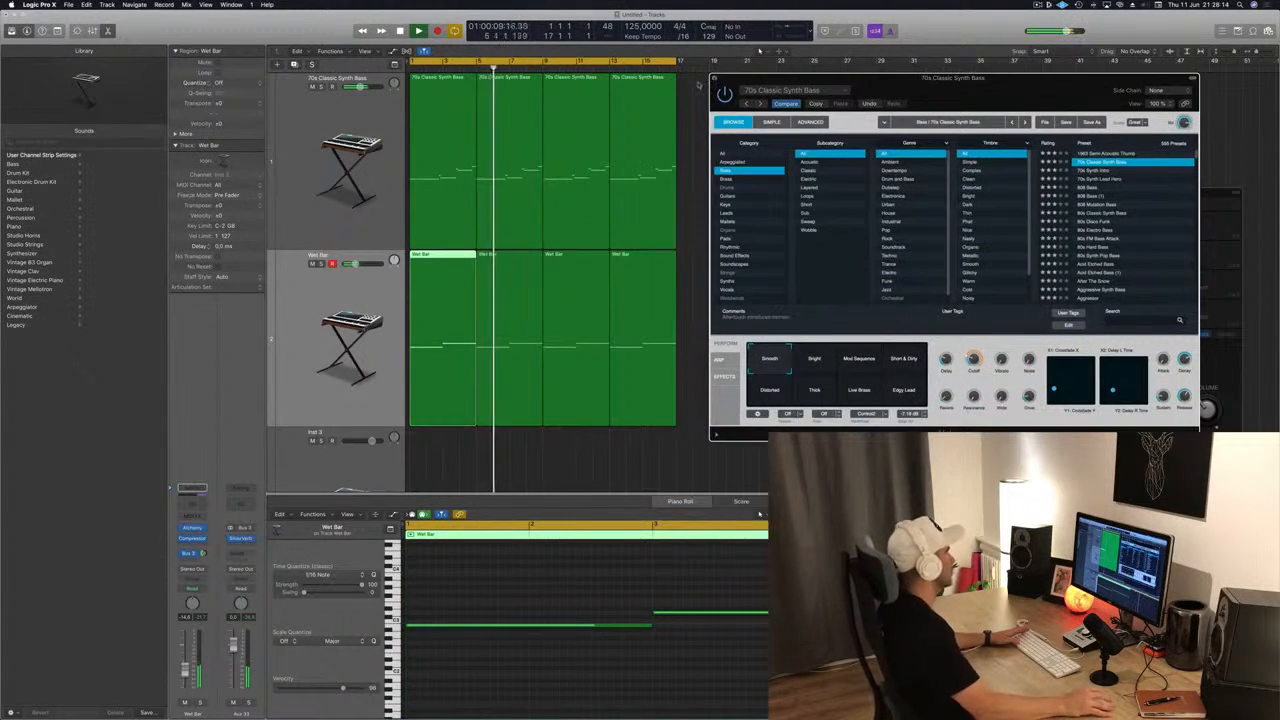
left_click(714, 78)
key("Return")
left_click(283, 392)
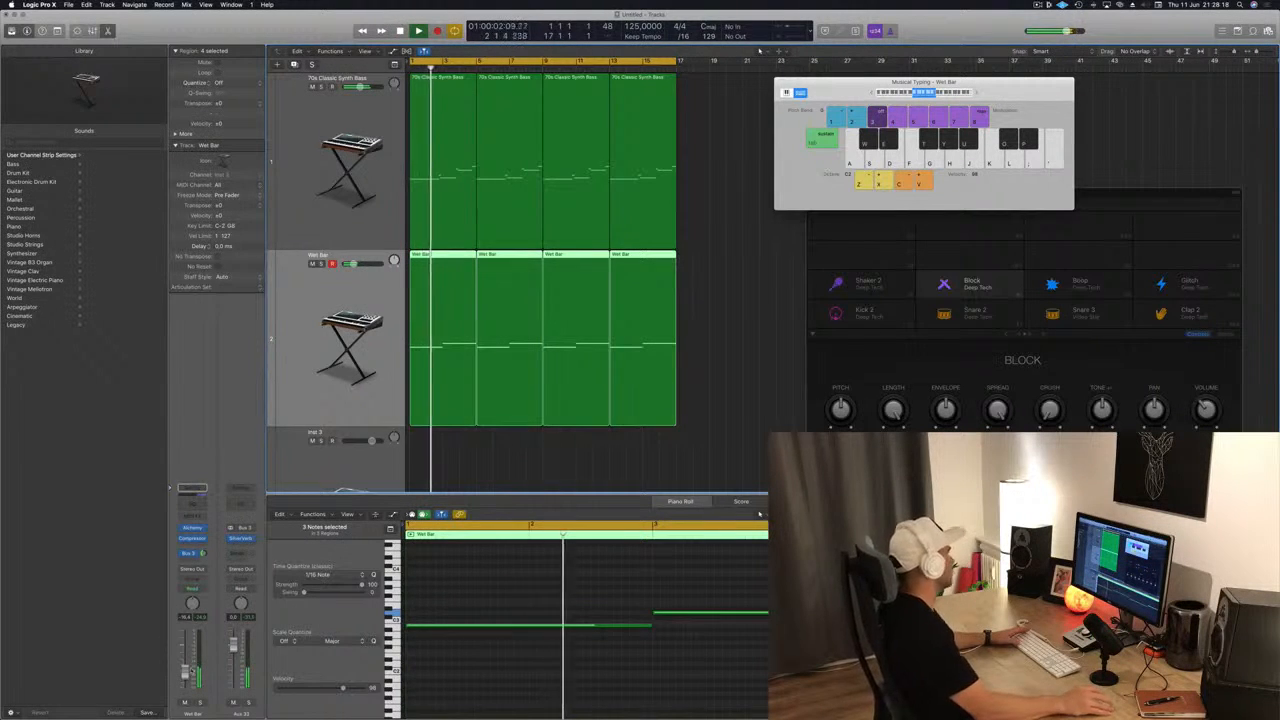
Open the Alchemy instrument on the Inst 3 track, choose its Synth Pluck variation, and move its window clear of the regions.
scroll(584, 382, "down", 5)
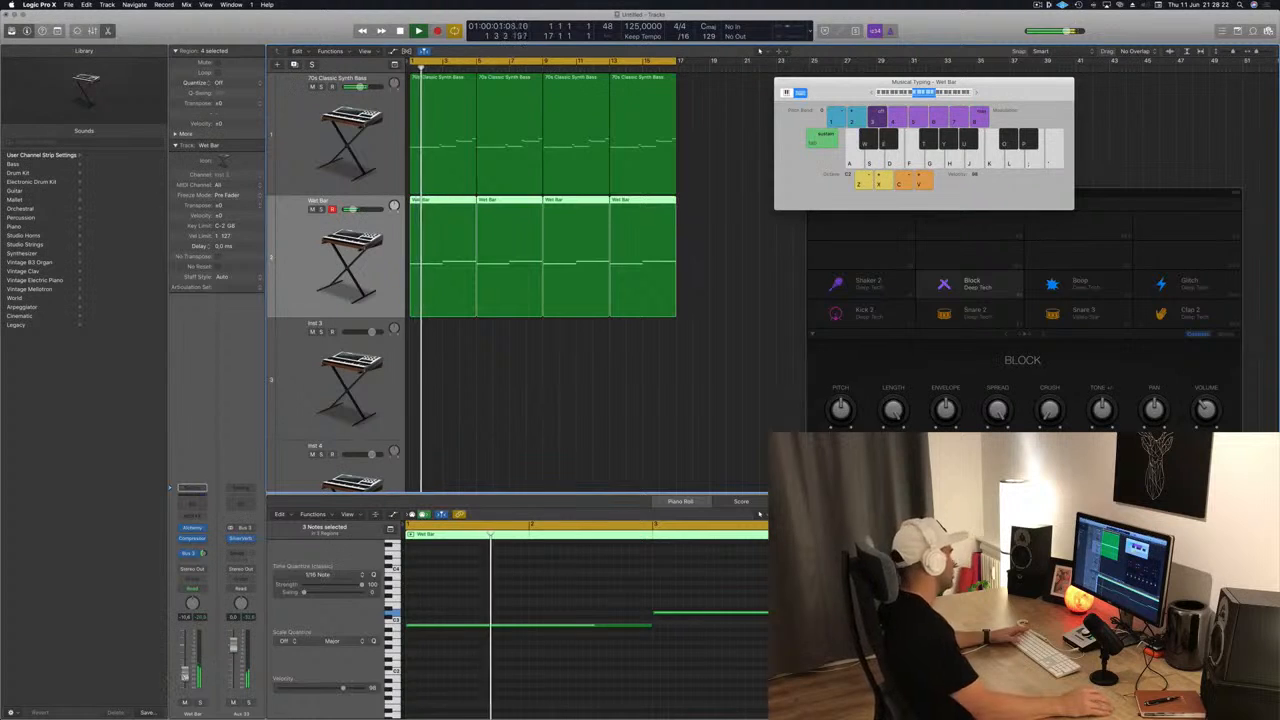
left_click(331, 407)
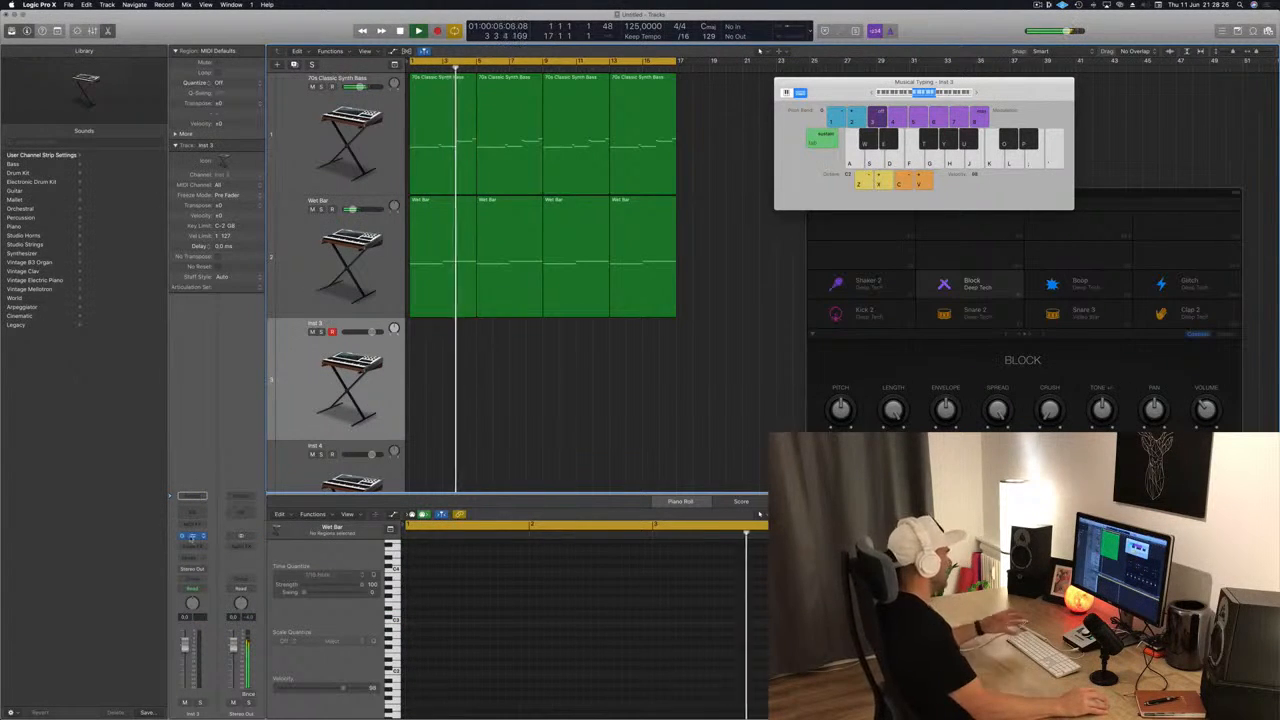
left_click(193, 537)
left_click_drag(310, 18, 492, 51)
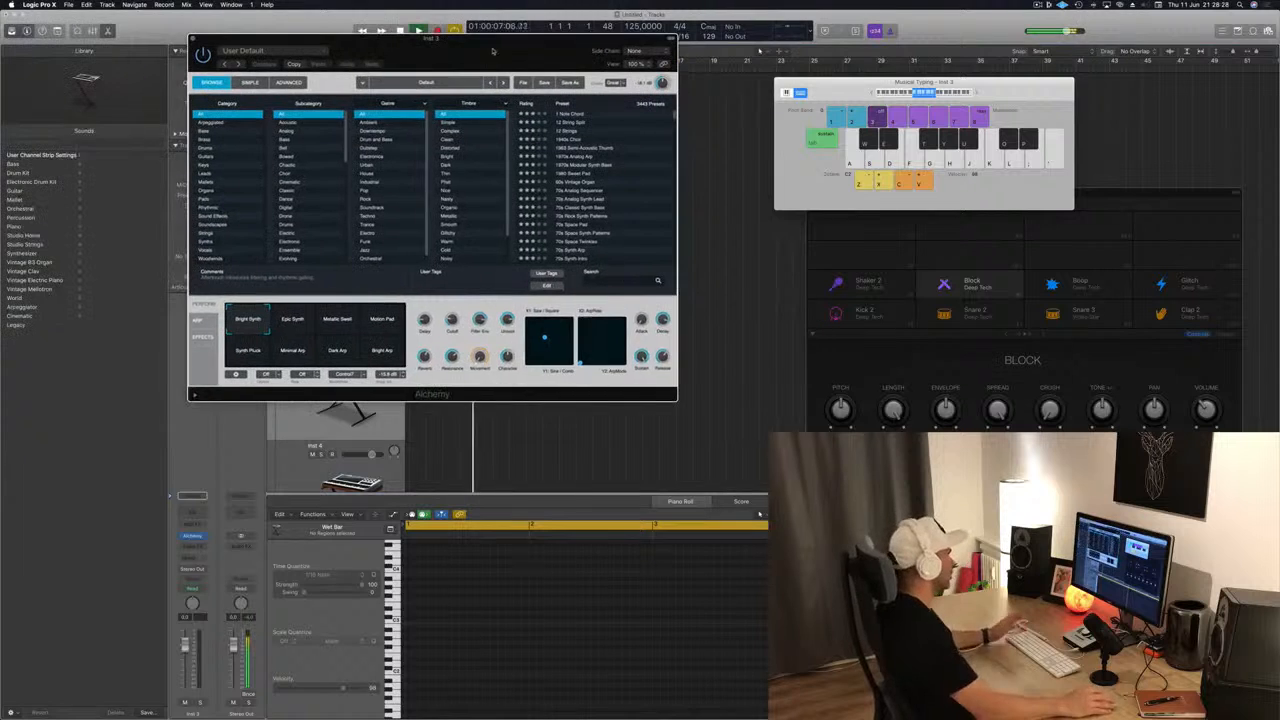
left_click(241, 354)
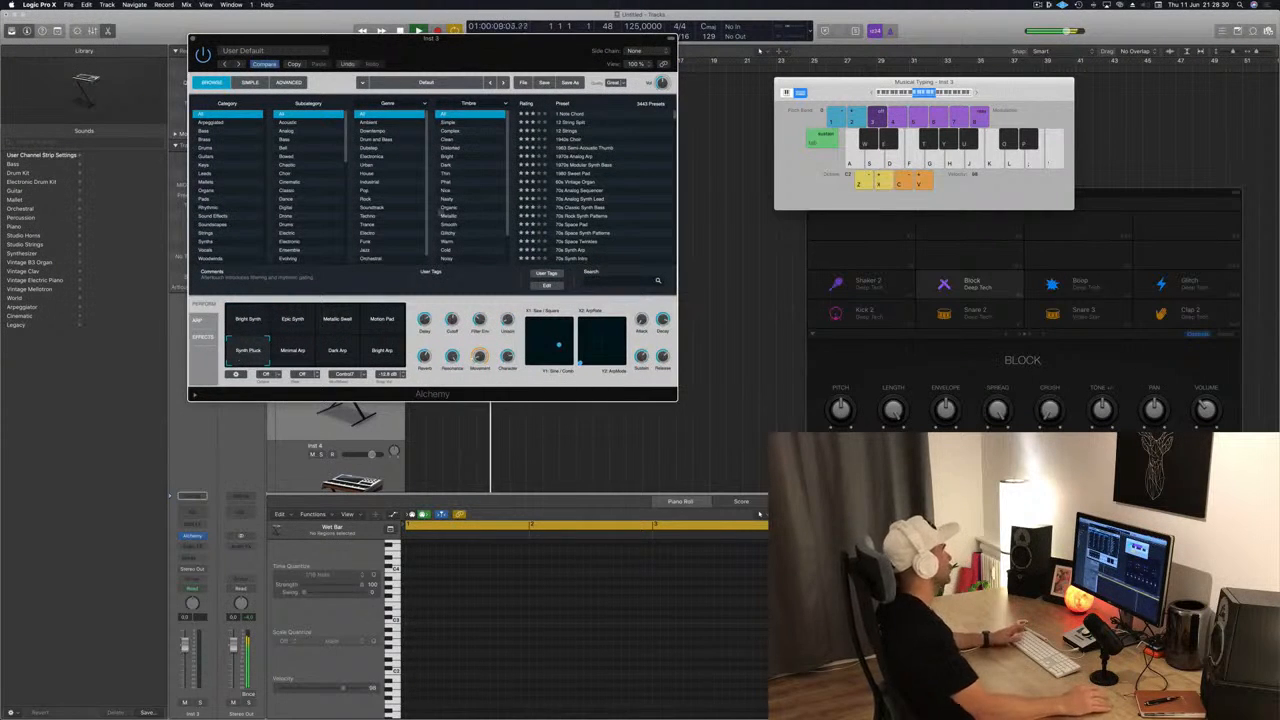
left_click_drag(477, 47, 868, 271)
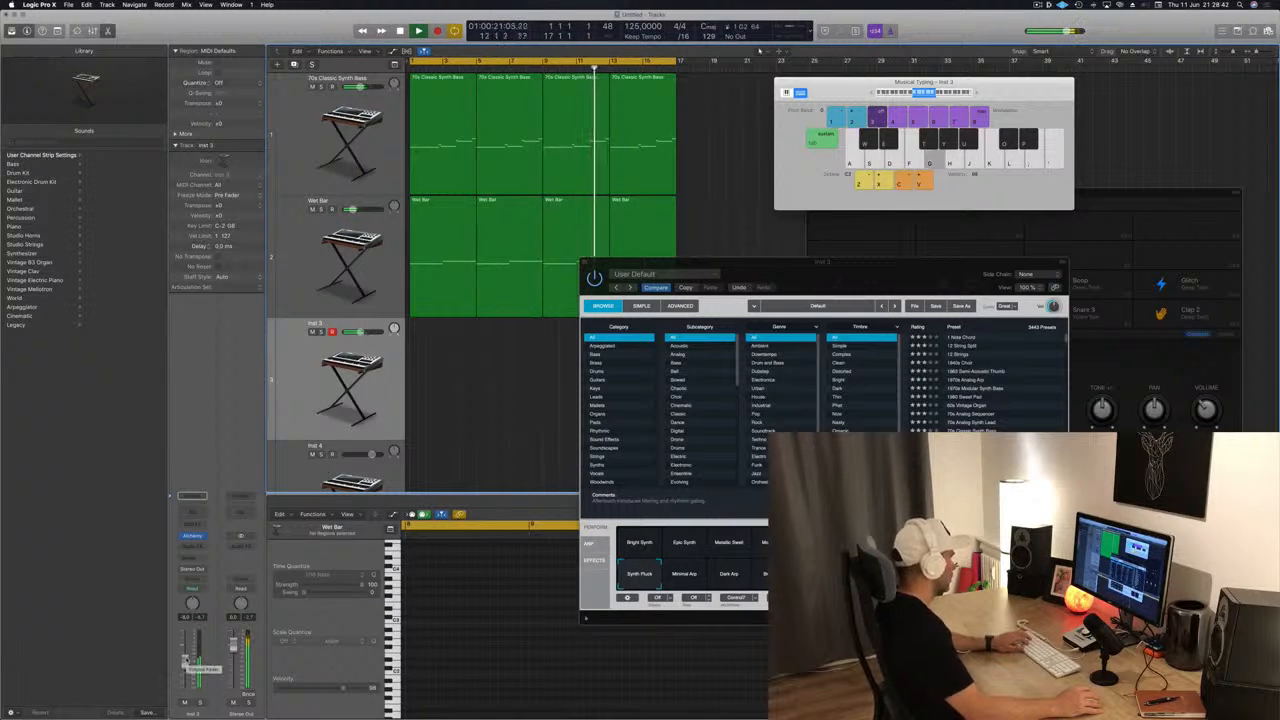
Try out melody notes and two-note combinations with the Synth Pluck sound on Inst 3 while the 16-bar track loops.
key("s")
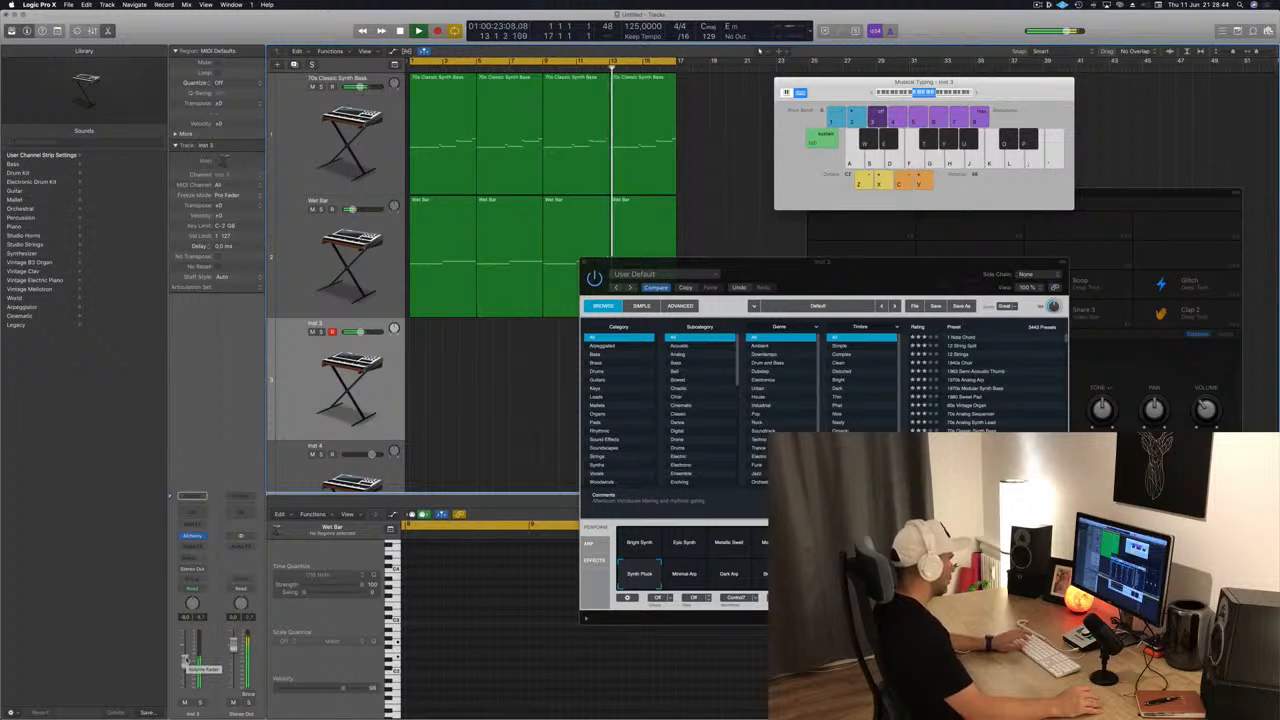
key("g")
key("g")
key("s")
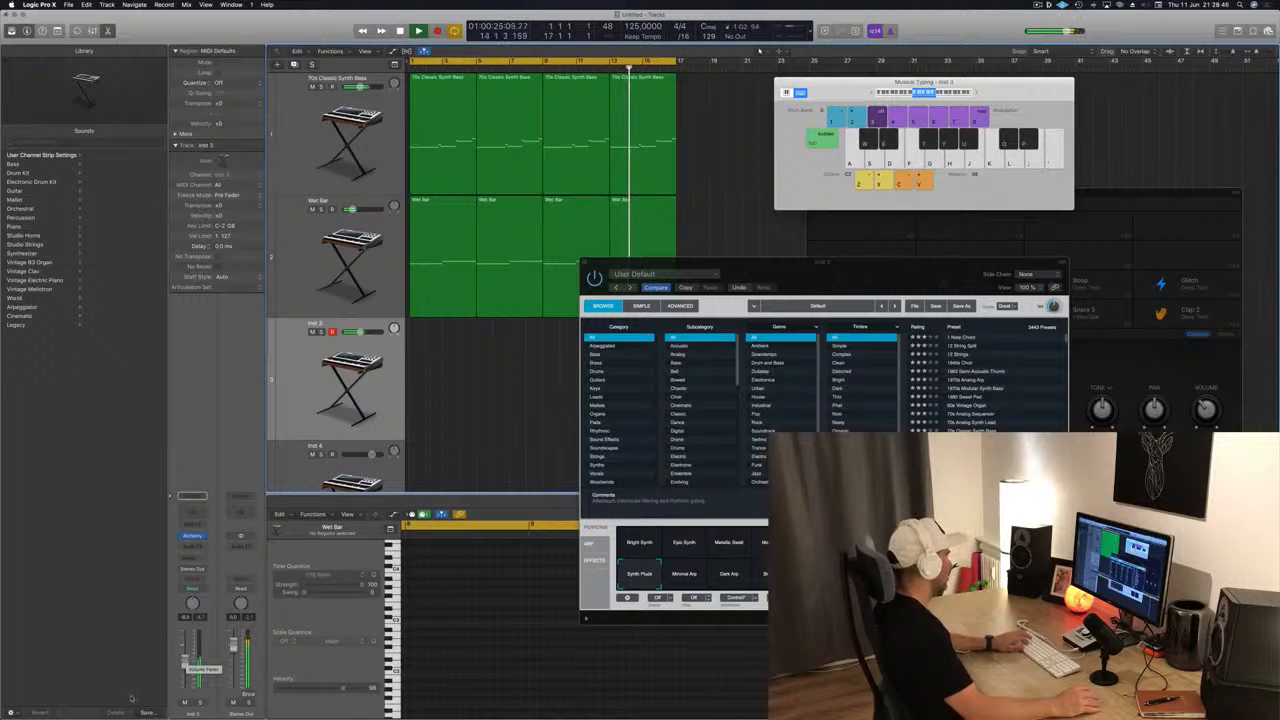
key("g")
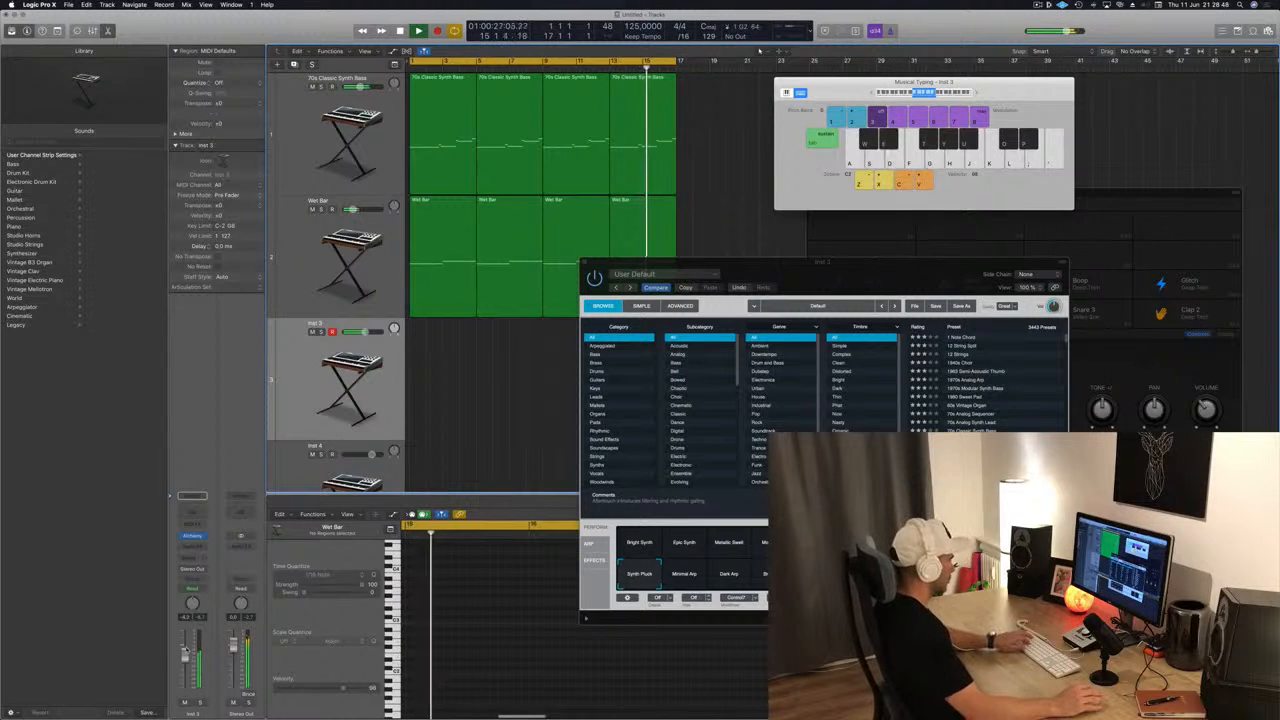
key("j")
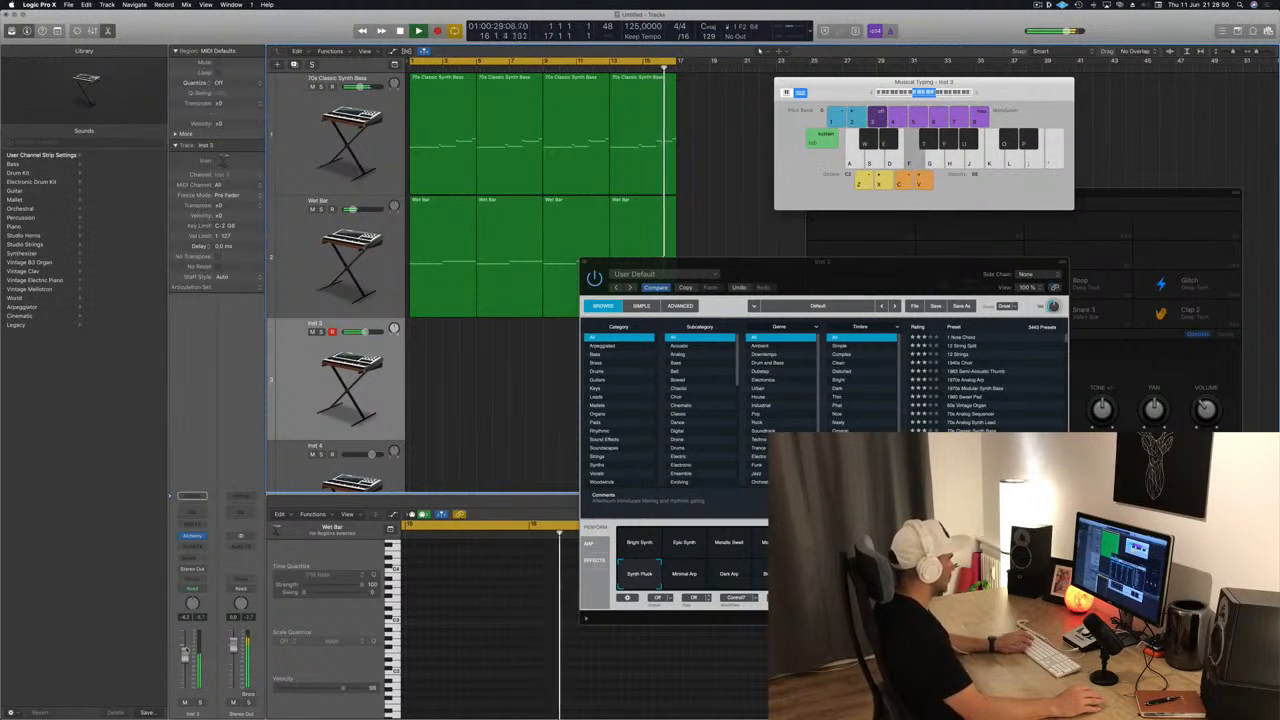
key("h")
key("d")
key("j")
key("j")
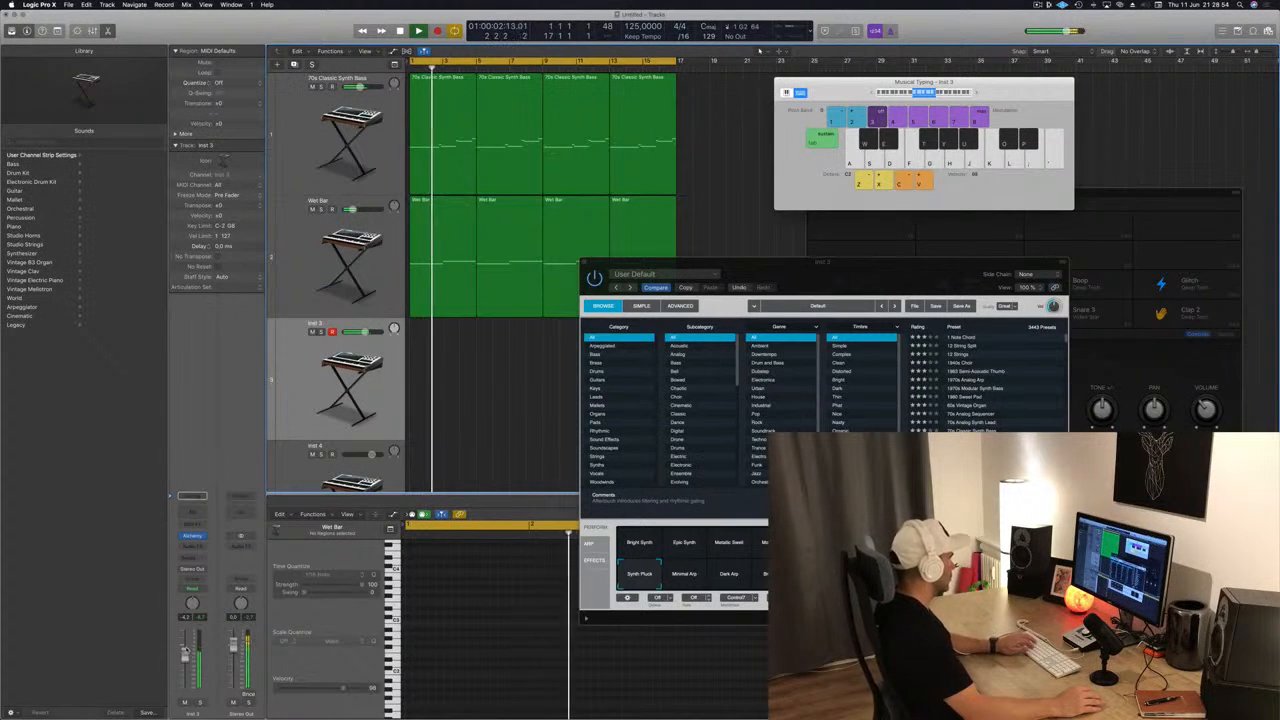
key("s")
key("h")
key("s")
key("f")
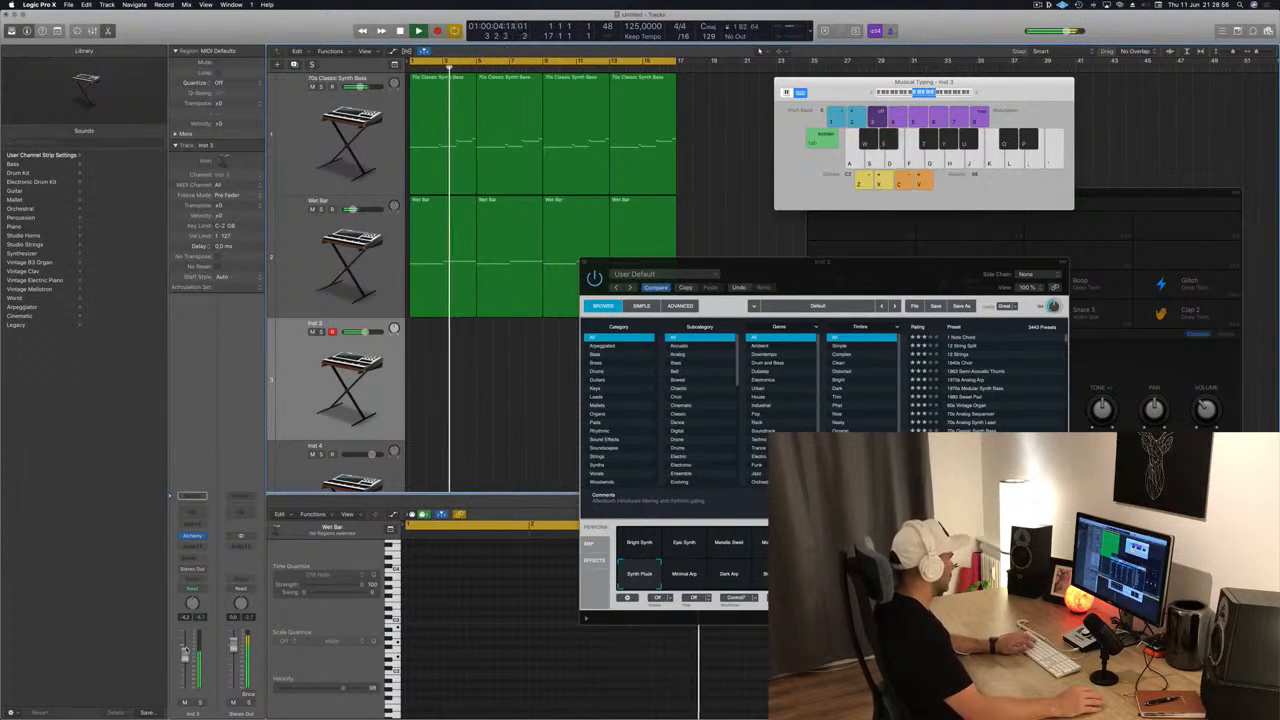
key("j")
key("f")
key("h")
key("k")
key("h")
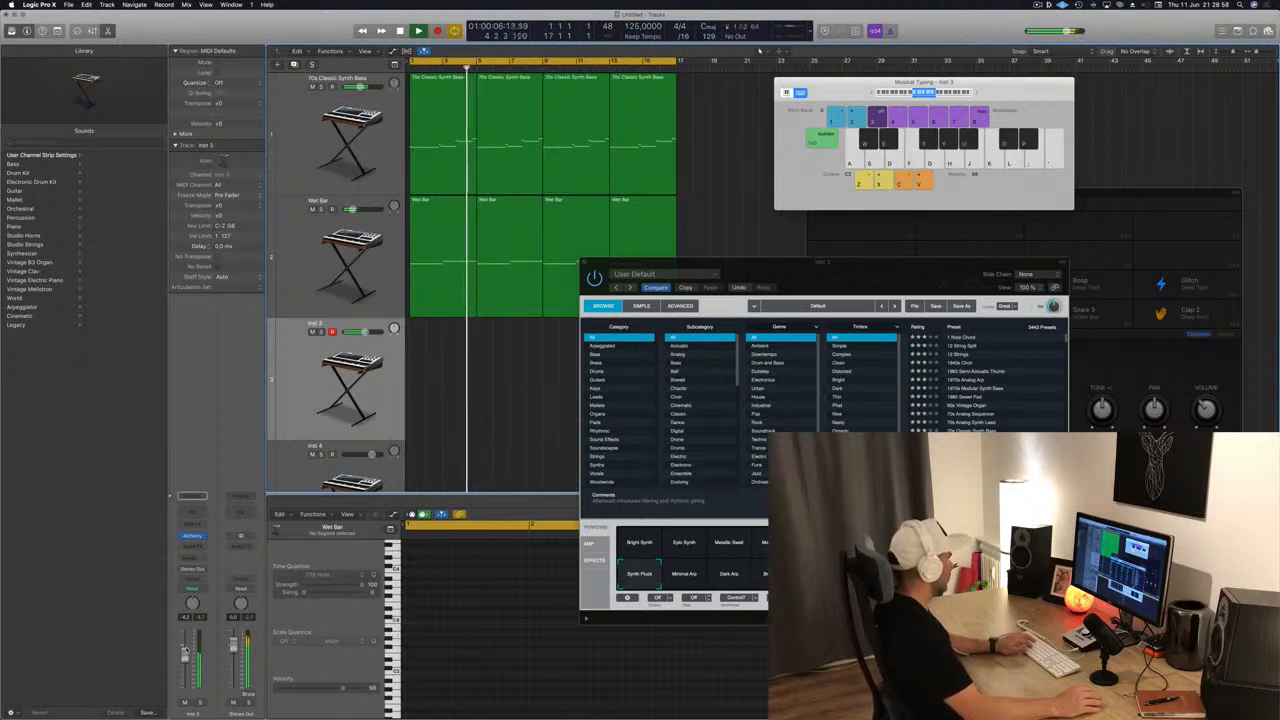
key("g")
key("j")
key("g")
key("j")
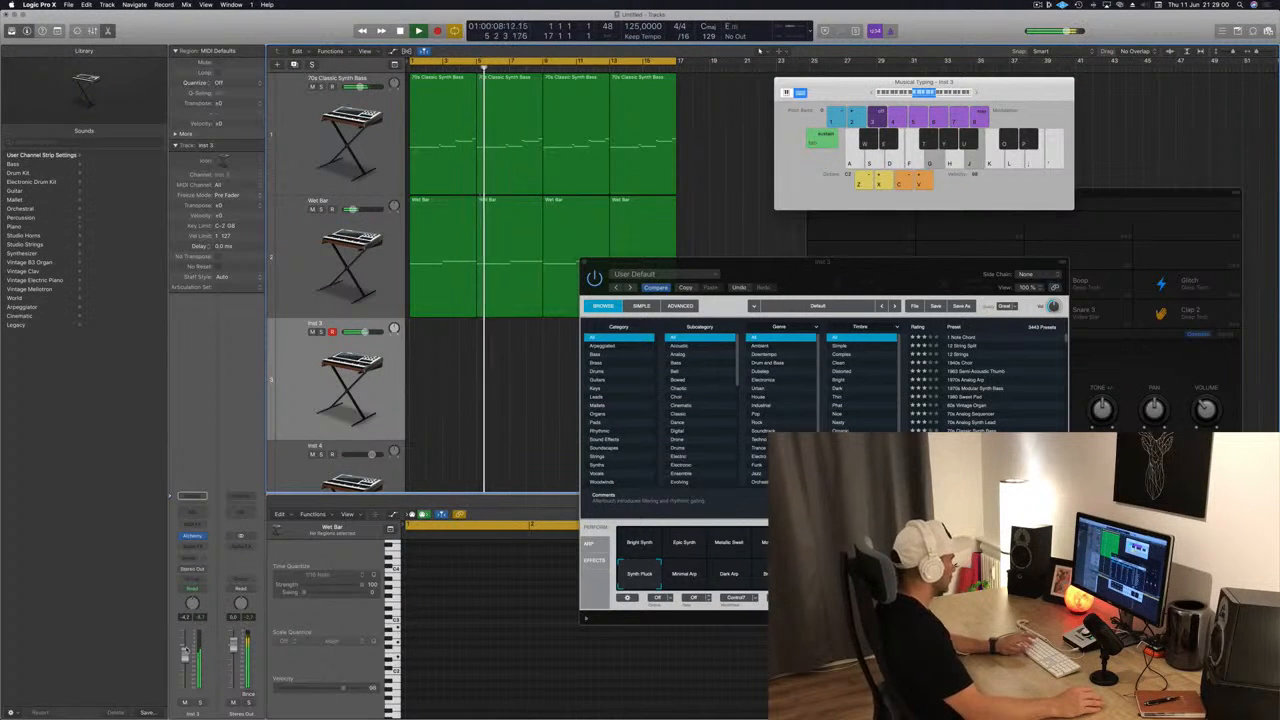
key("g")
key("j")
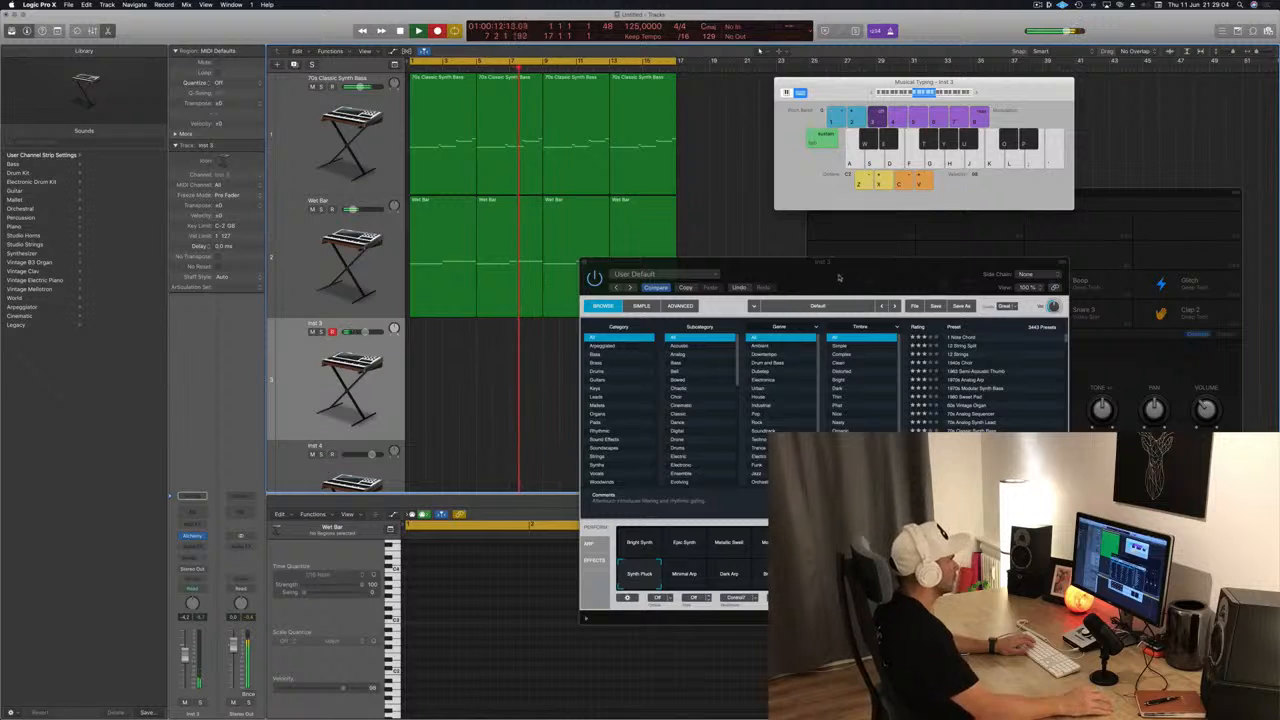
Move the Alchemy window further from the regions and record a repeated E-G-B chord pattern on Inst 3 from bar 9.
left_click_drag(838, 278, 920, 276)
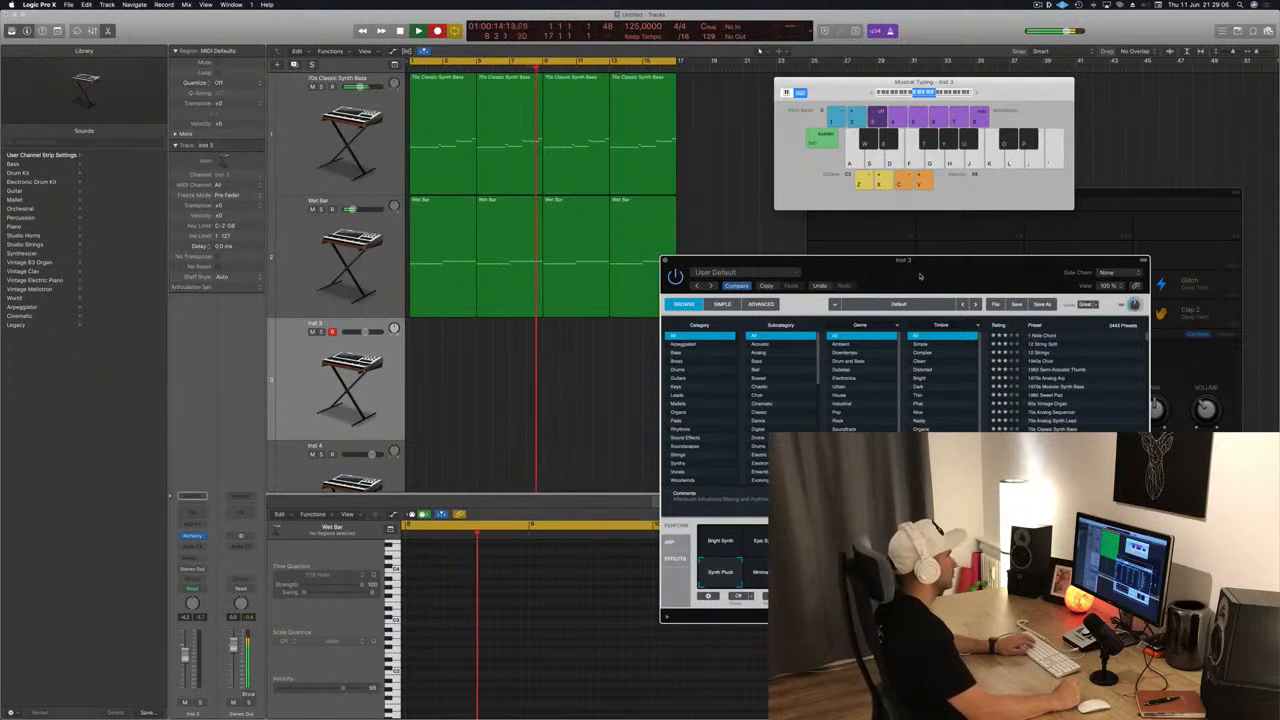
key("d+g+j")
key("d+g+j")
key("d+g+j")
key("d+g+j")
key("d+g+j")
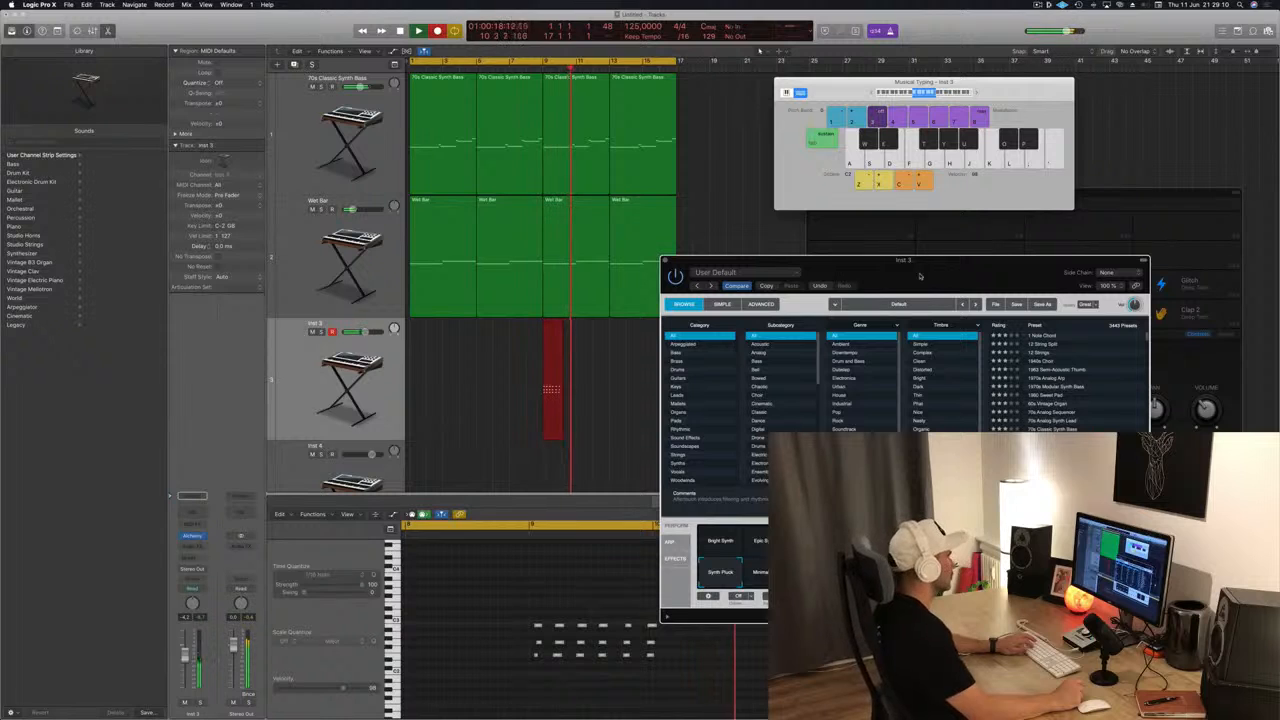
key("d+g+j")
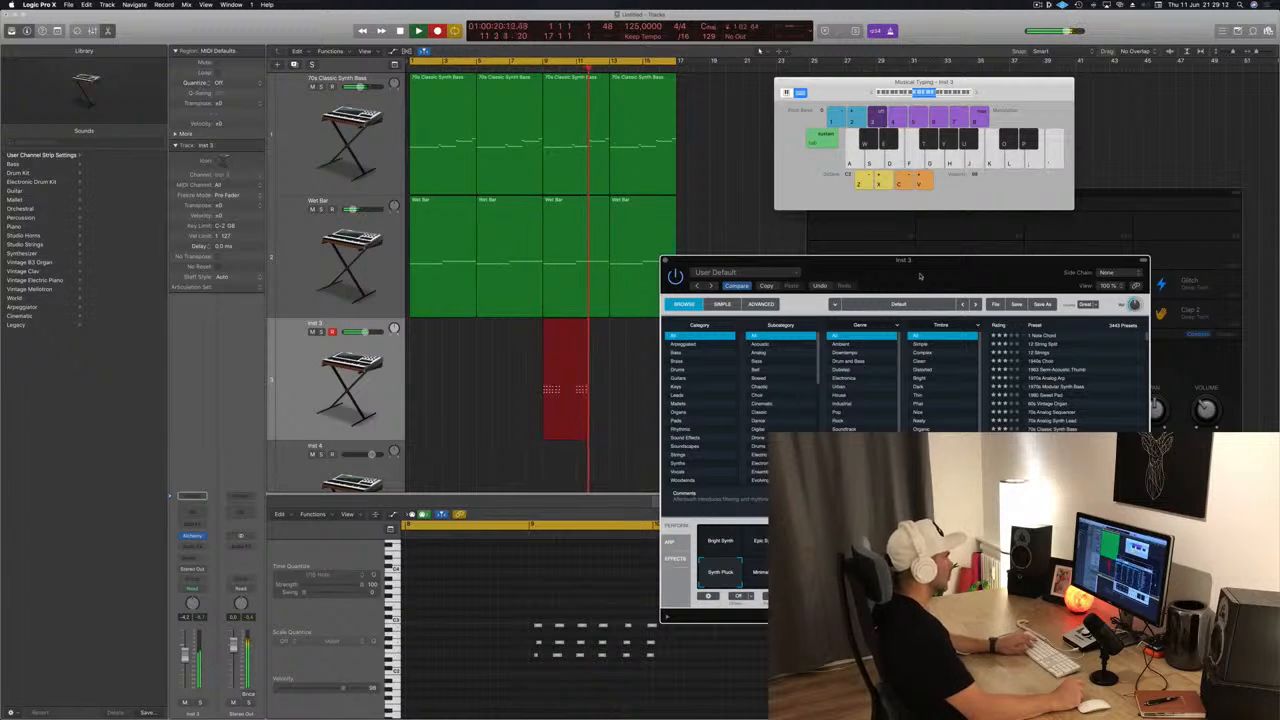
key("d+g+j")
key("d+g+j")
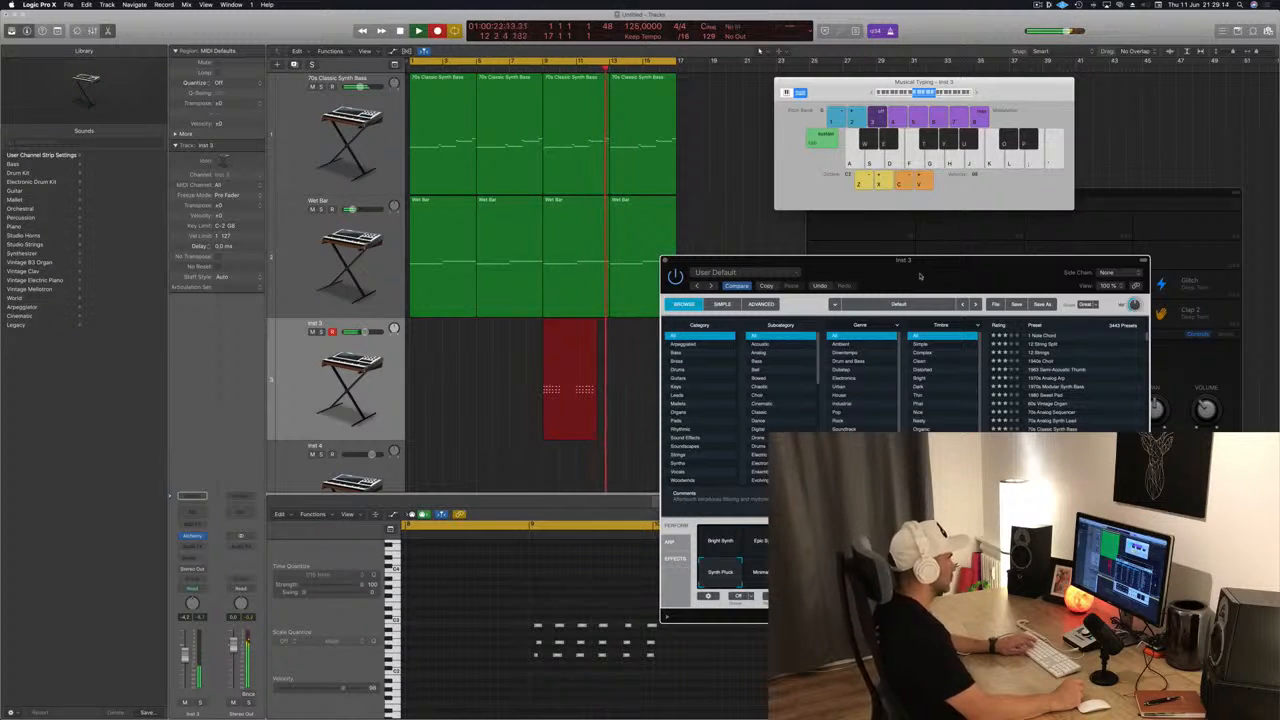
key("d+g+j")
key("d+g+j")
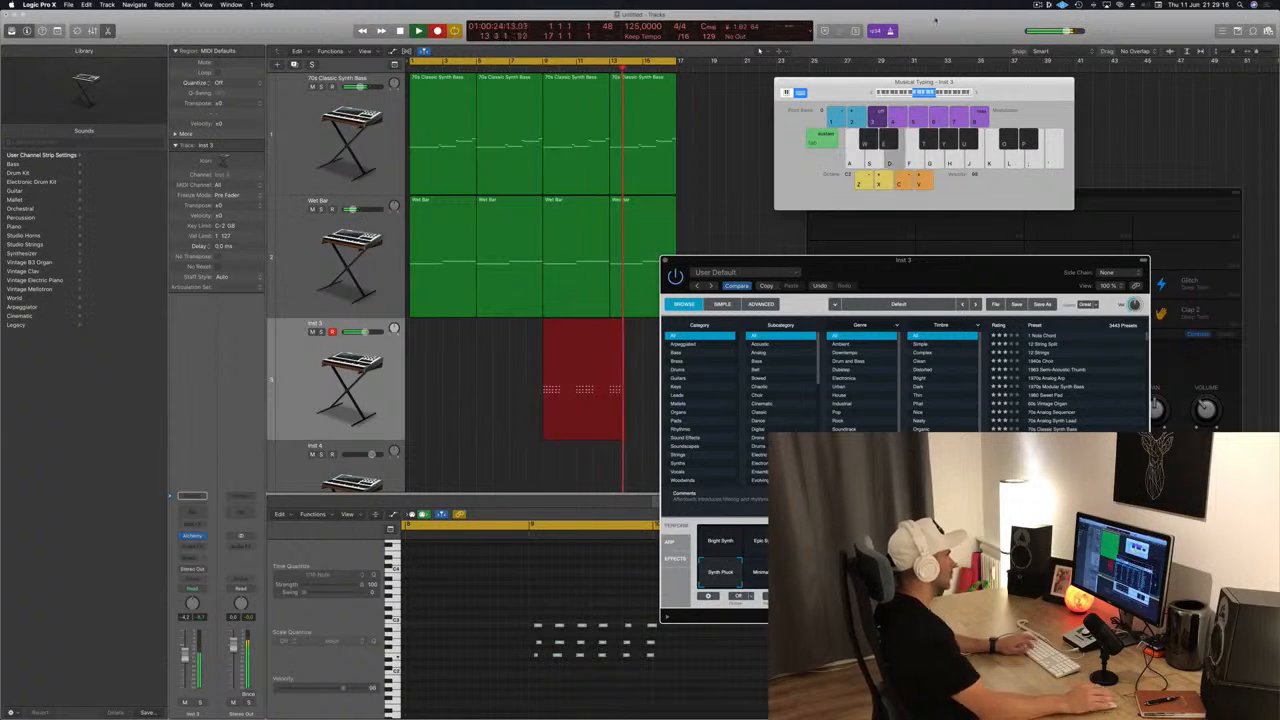
key("space")
key("space")
Move the recorded Inst 3 chord region to bar 1 and play it back.
left_click_drag(566, 330, 394, 330)
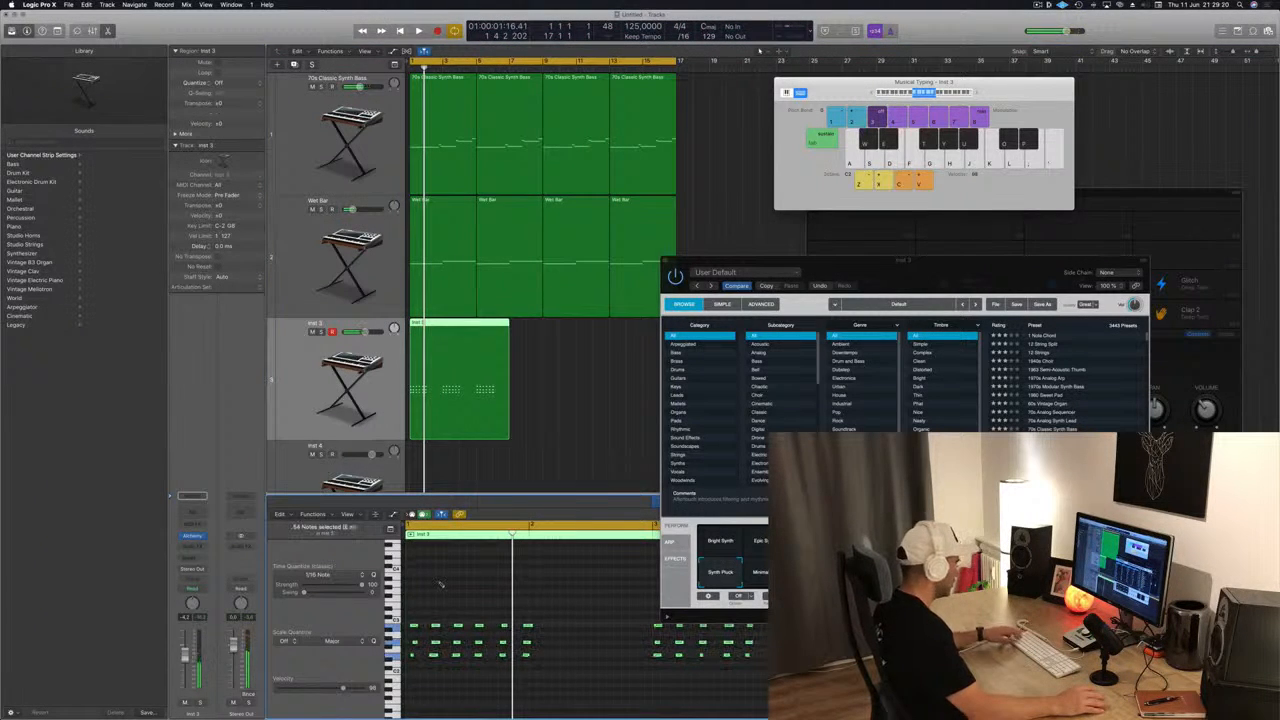
key("space")
scroll(430, 609, "up", 3)
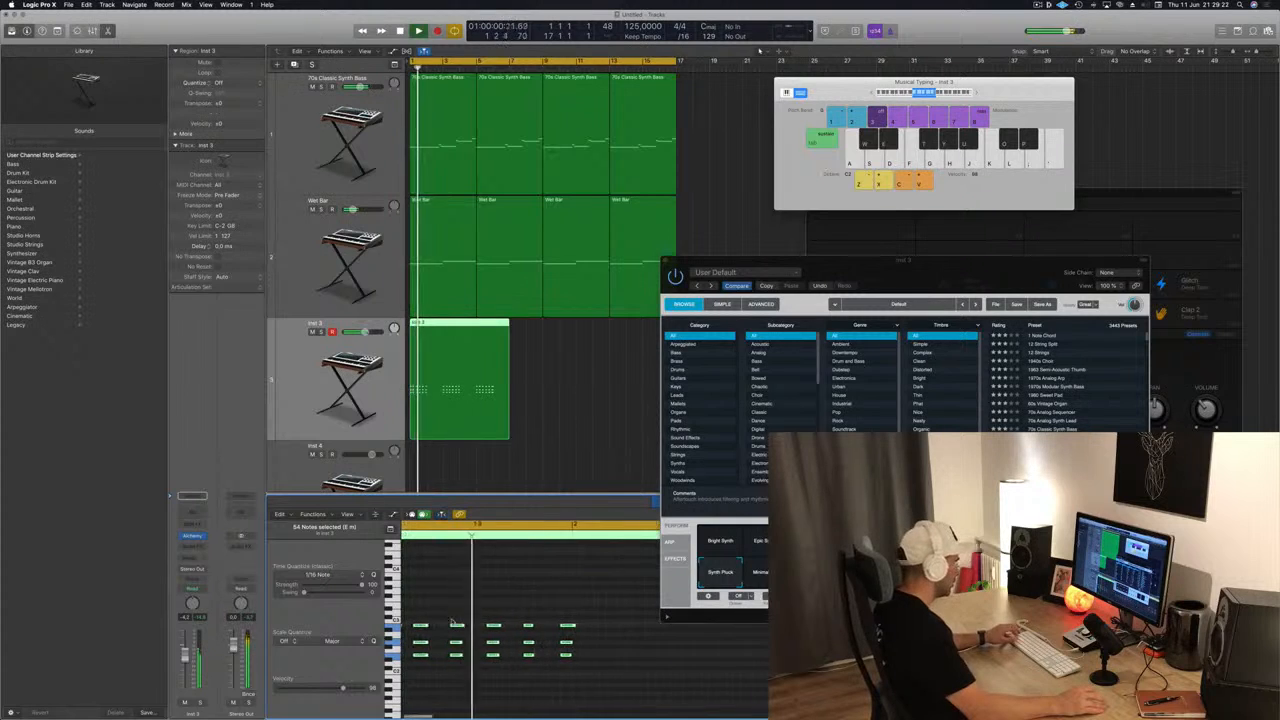
key("space")
Shift the three notes of the first Inst 3 chord to the very start of the region and replay the pattern.
left_click_drag(430, 609, 418, 678)
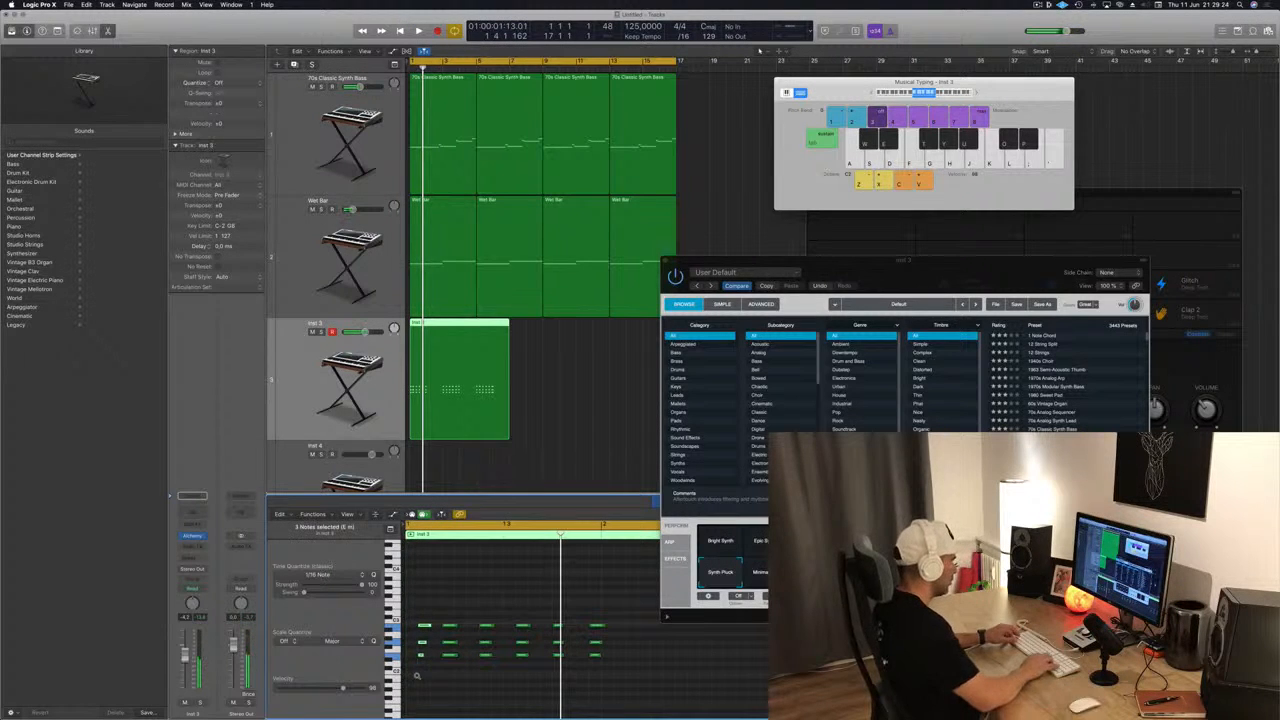
key("space")
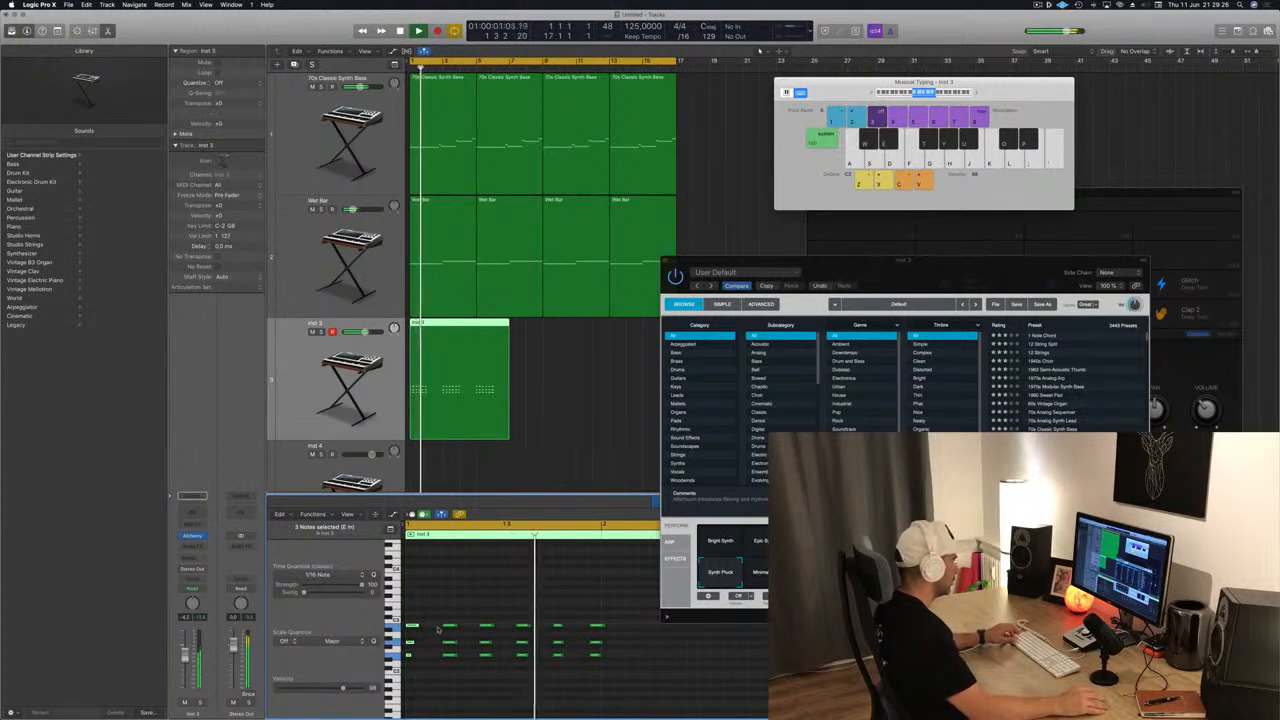
scroll(627, 600, "down", 3)
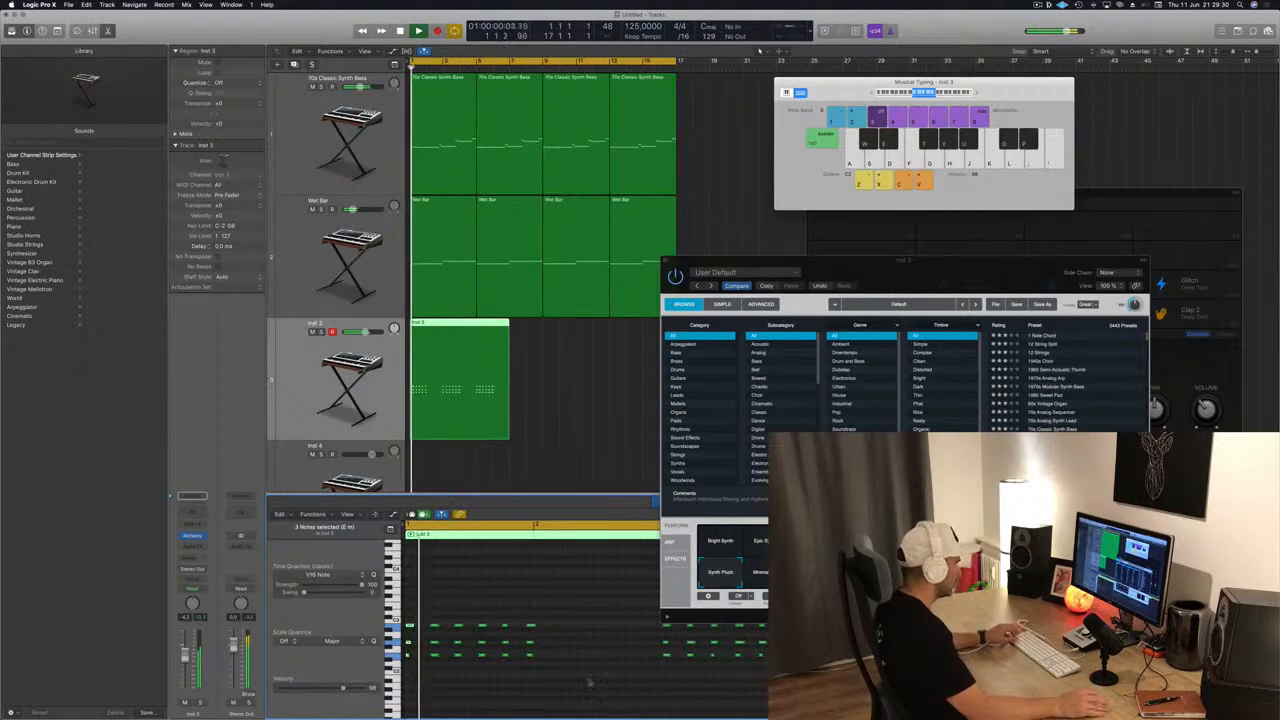
scroll(589, 681, "up", 2)
scroll(589, 680, "down", 1)
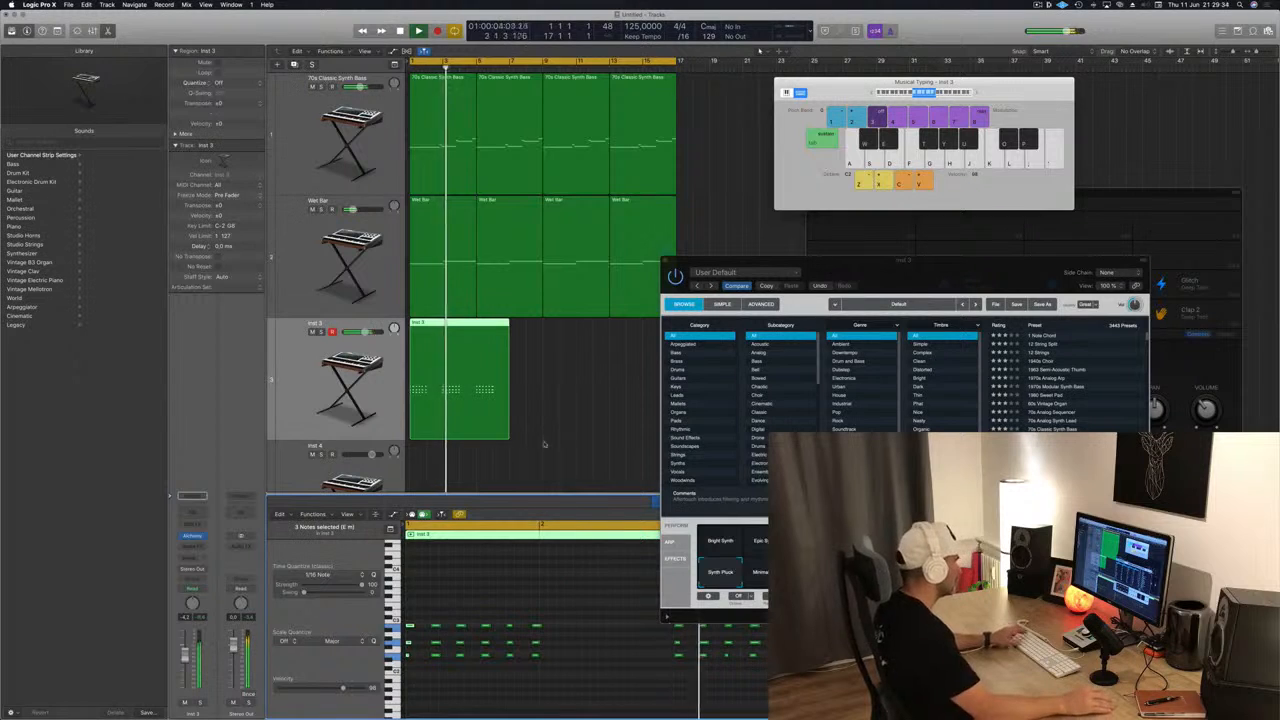
Trim the Inst 3 region to two bars by removing everything from bar 3 on, and place a copy of it at bar 3.
left_click(443, 326)
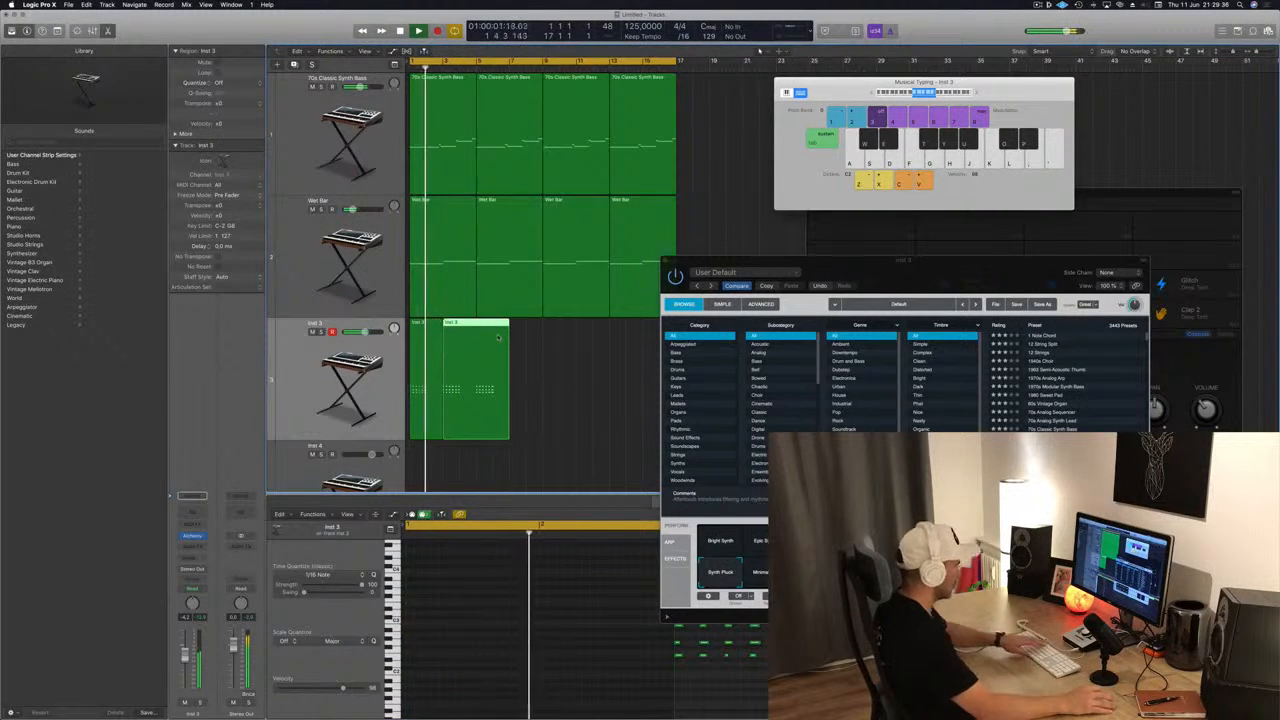
key("Delete")
left_click(430, 333)
left_click_drag(422, 328, 455, 336)
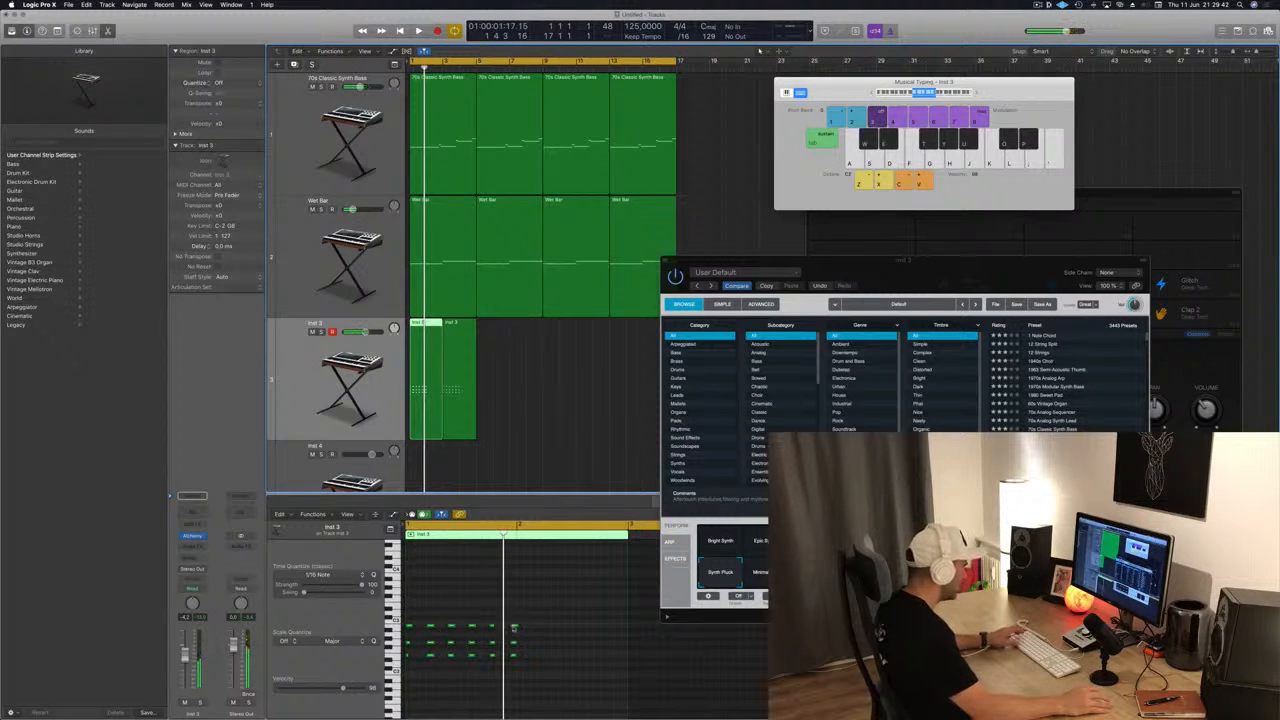
Copy all 18 chord notes of the first Inst 3 region from bar 1 to bar 2 and play the result.
left_click(513, 627)
left_click_drag(554, 619, 406, 678)
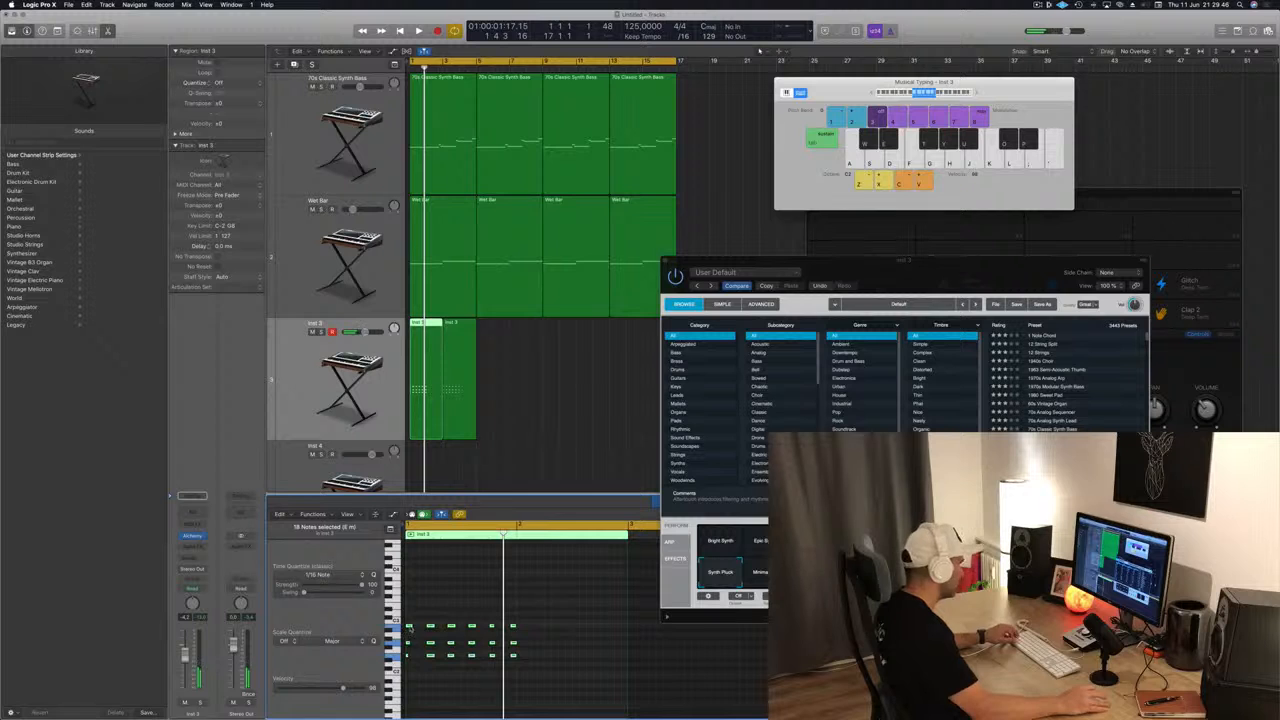
left_click_drag(410, 629, 519, 630)
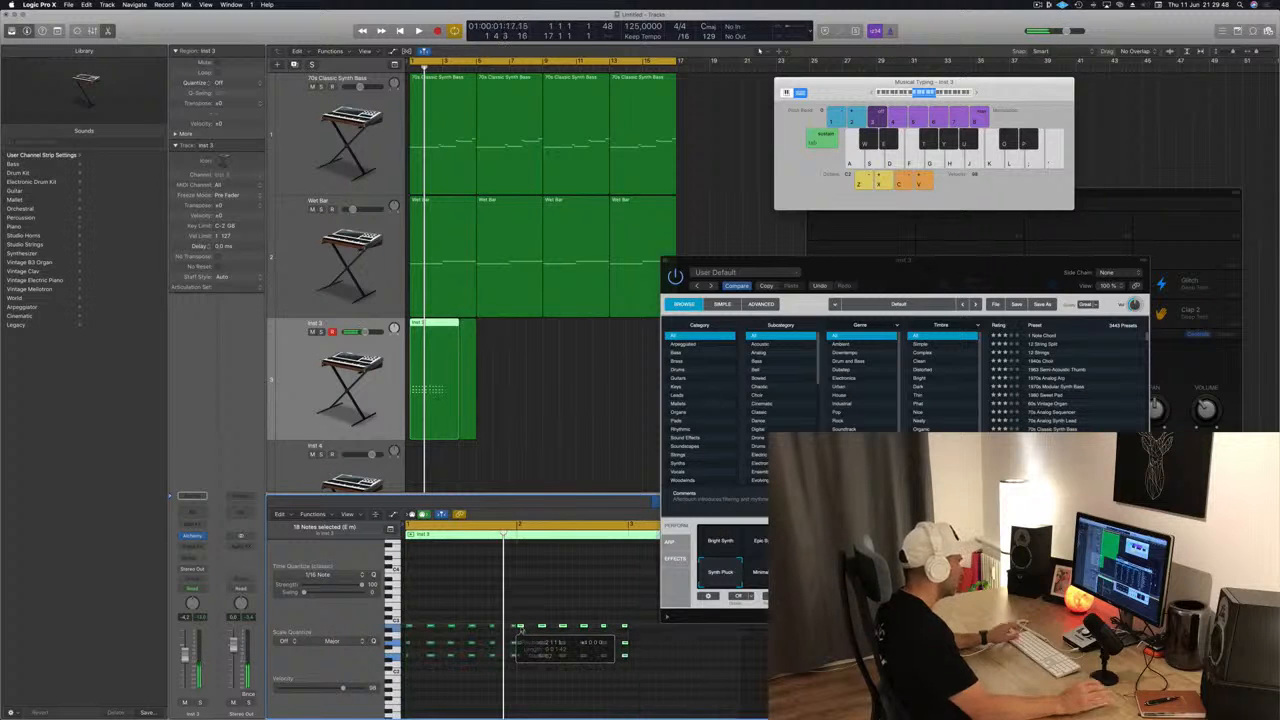
key("space")
scroll(523, 447, "down", 2)
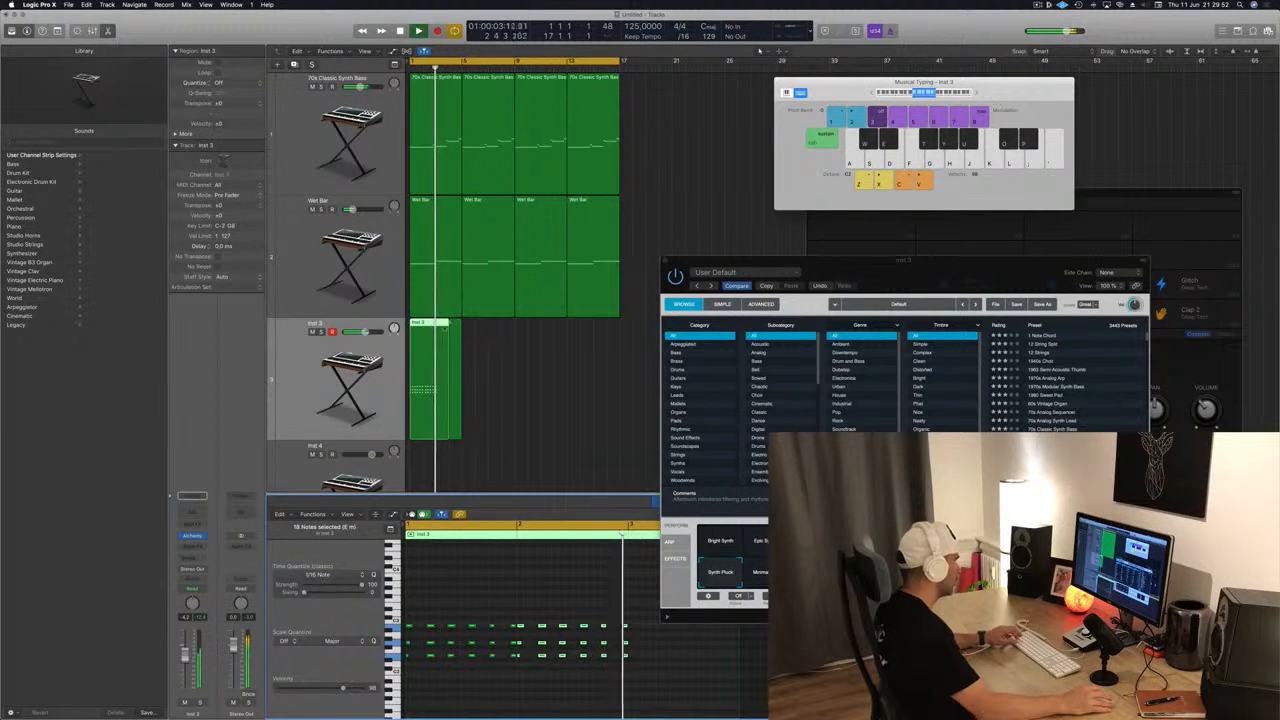
Delete the copied Inst 3 region that starts at bar 3.
left_click(436, 324)
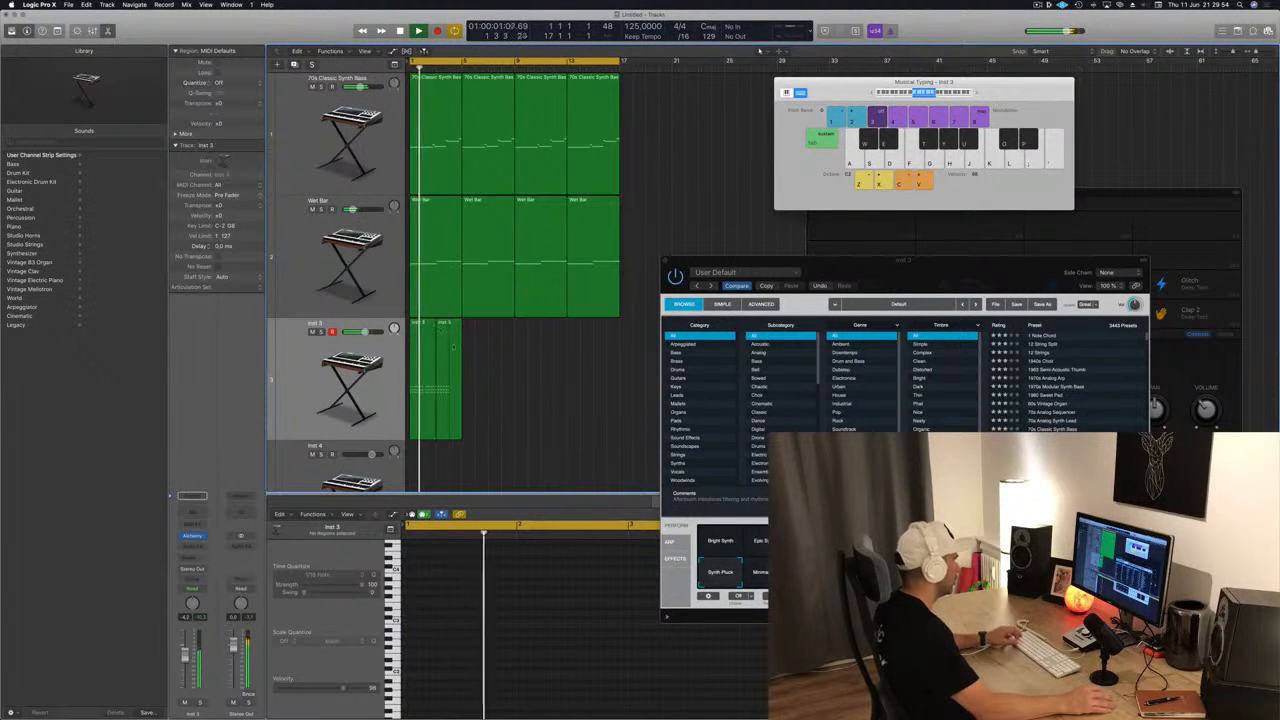
left_click(452, 343)
key("space")
key("Delete")
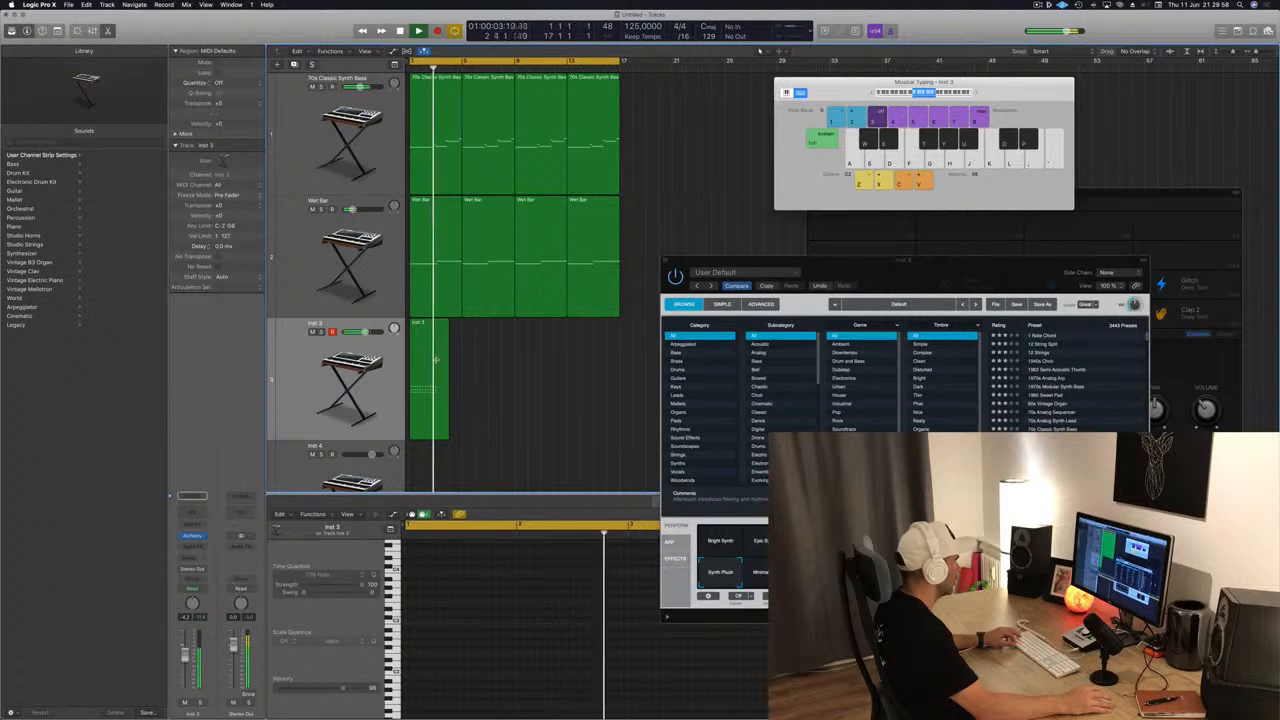
Split the Inst 3 region at bar 3, using Split for notes crossing the cut, and delete the part after it.
left_click(436, 360)
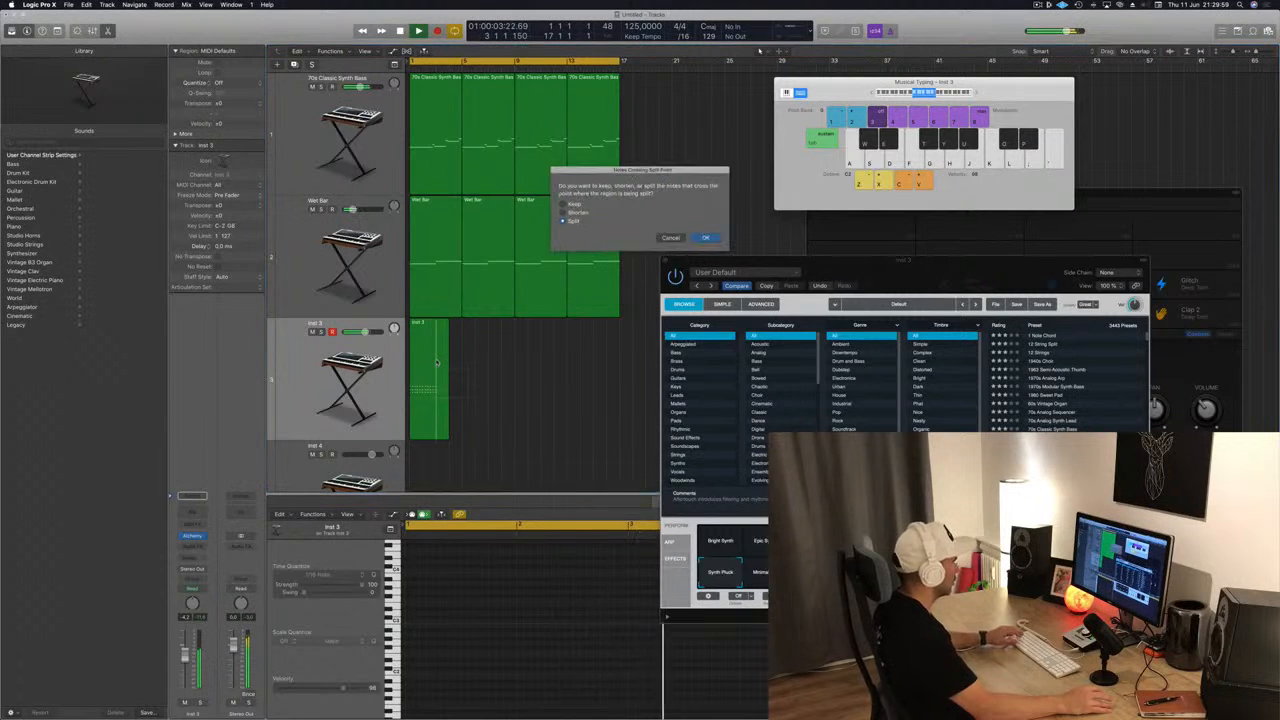
left_click(705, 238)
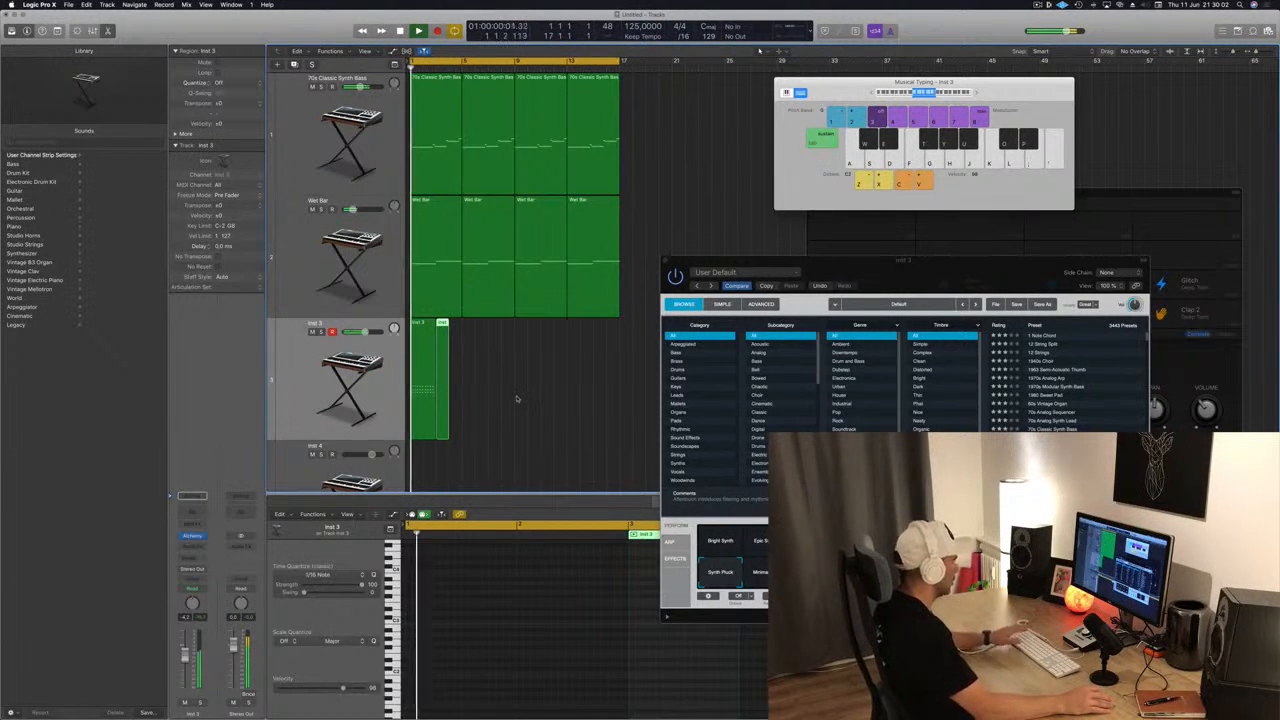
key("Delete")
Nudge the 18 copied chord notes in bar 2 of the Inst 3 region two steps later while the track plays.
left_click(420, 428)
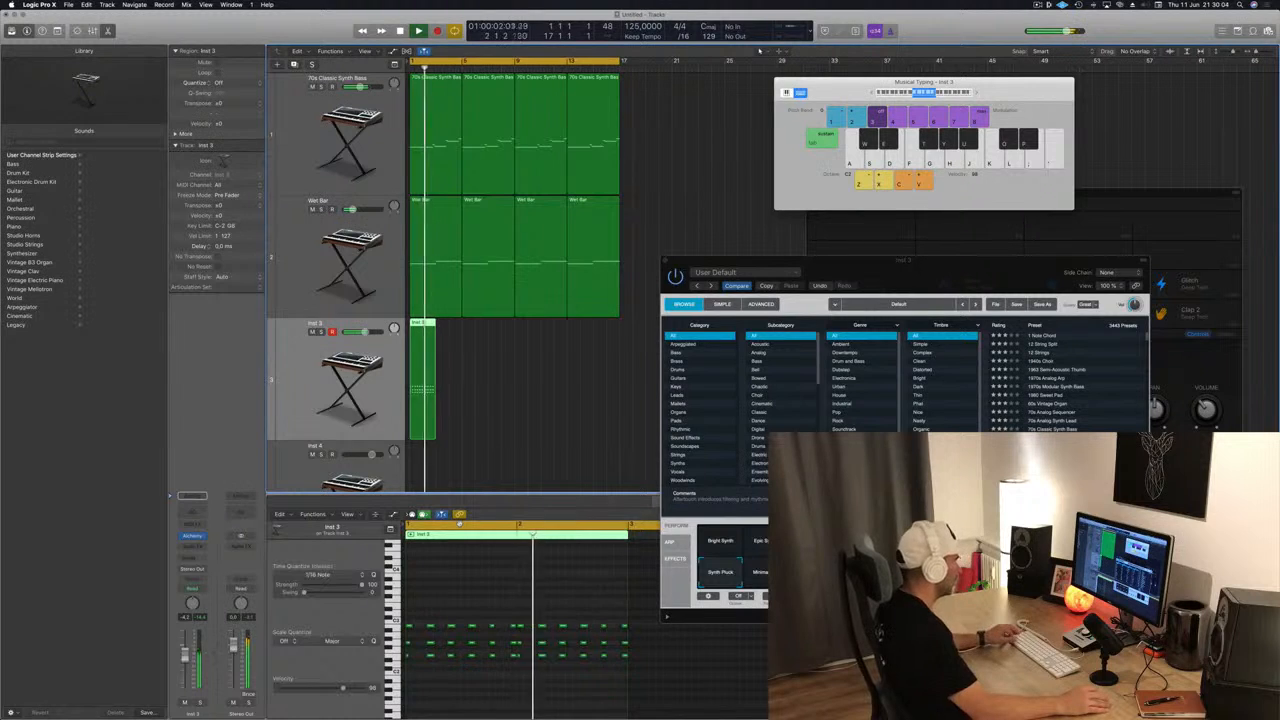
scroll(460, 524, "down", 1)
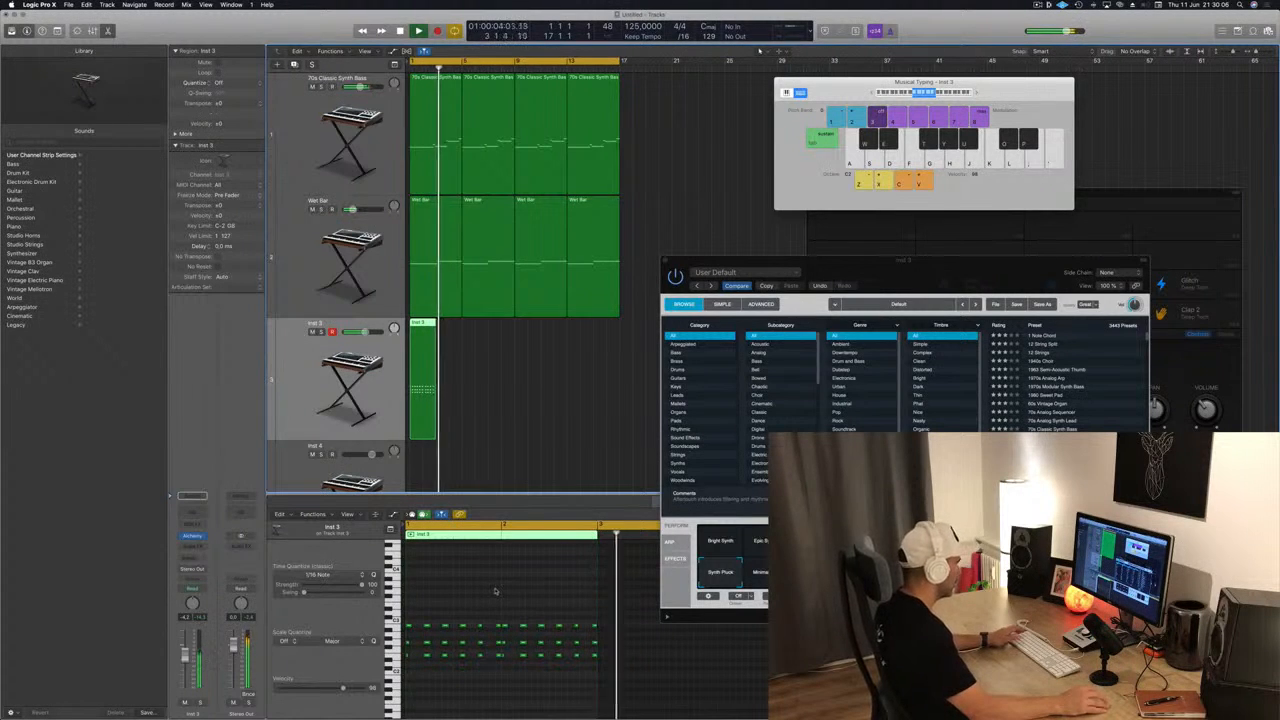
scroll(500, 595, "up", 2)
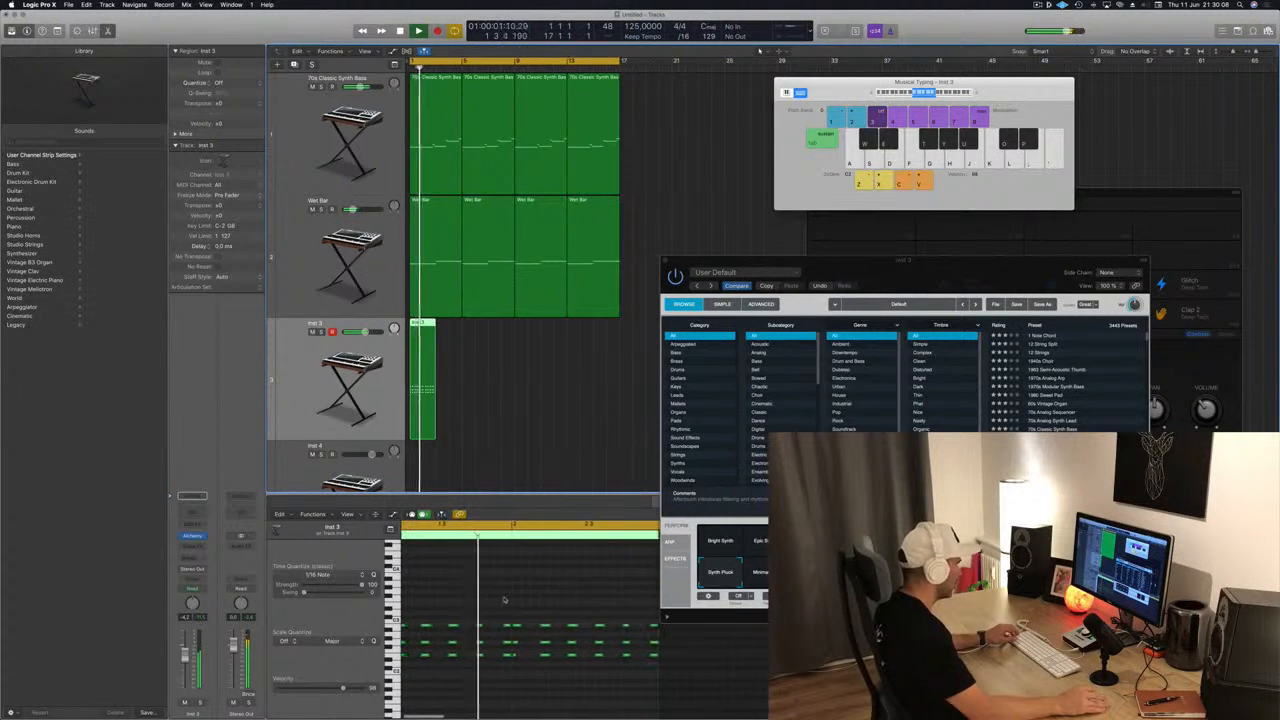
left_click_drag(515, 622, 682, 690)
key("alt+Right")
key("alt+Right")
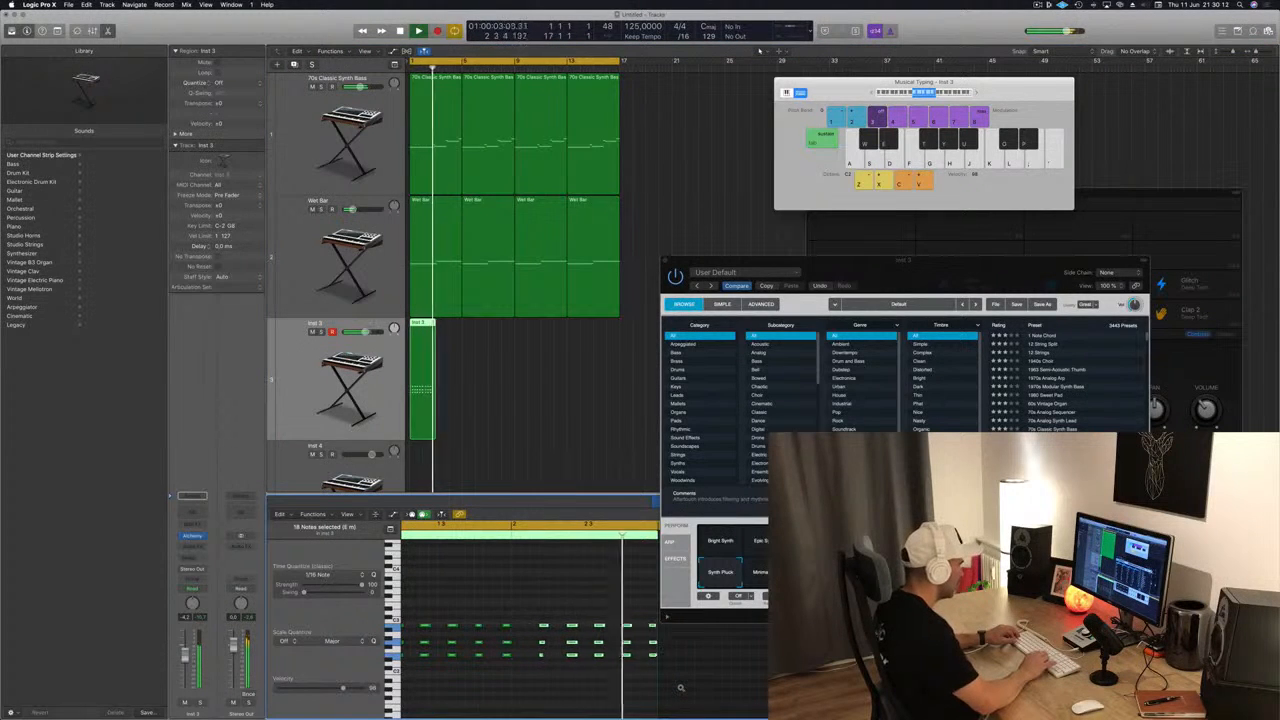
scroll(596, 661, "down", 3)
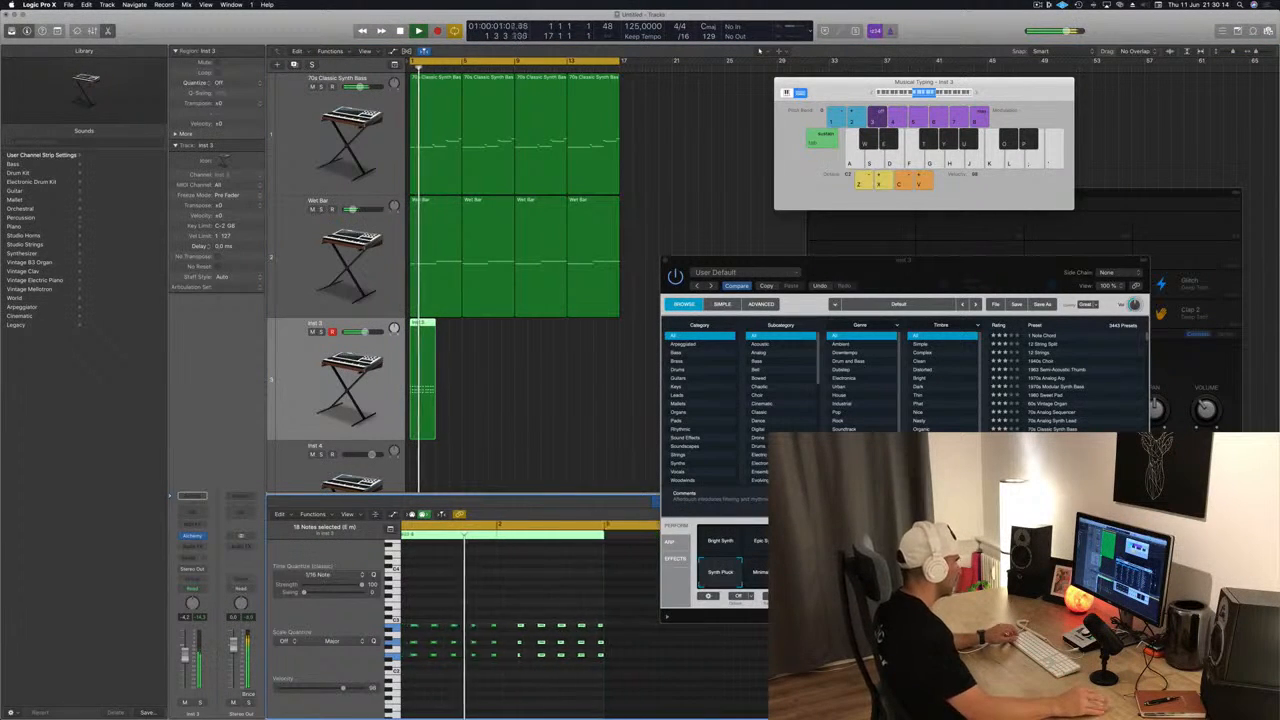
scroll(500, 643, "up", 3)
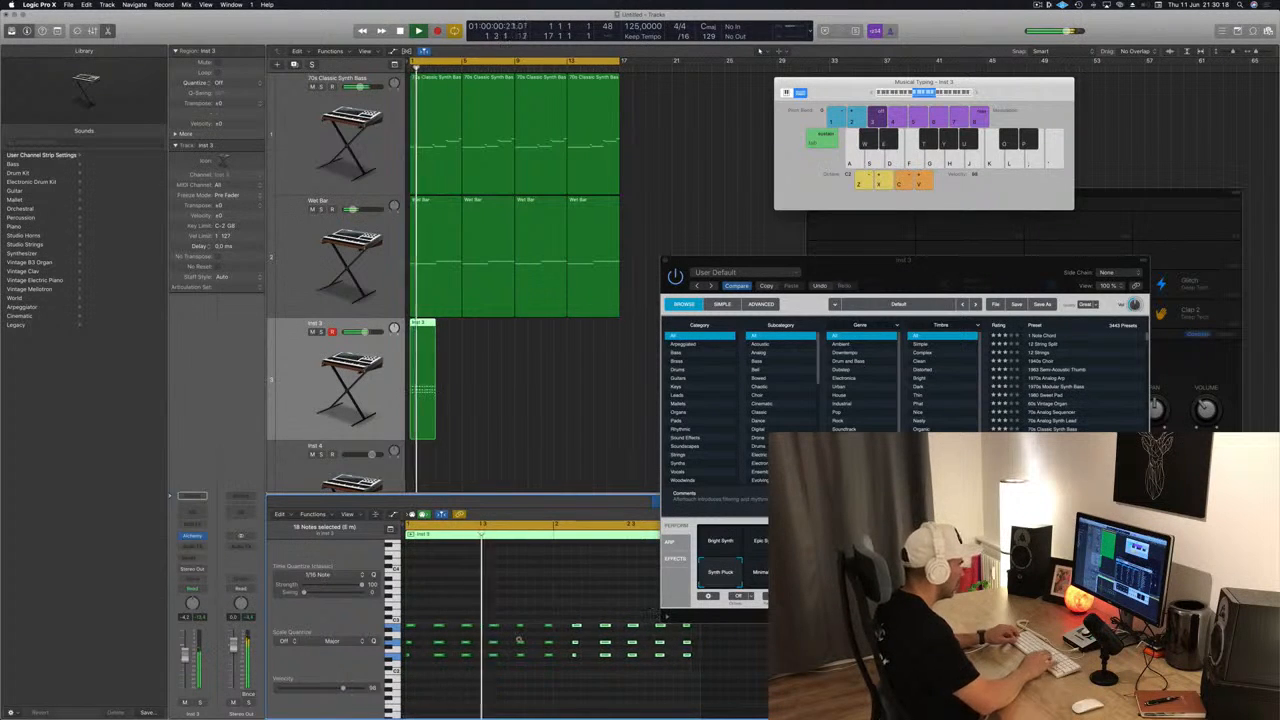
Copy the two-bar Inst 3 region along its track until it fills all 16 bars, and play from the start.
scroll(514, 619, "down", 2)
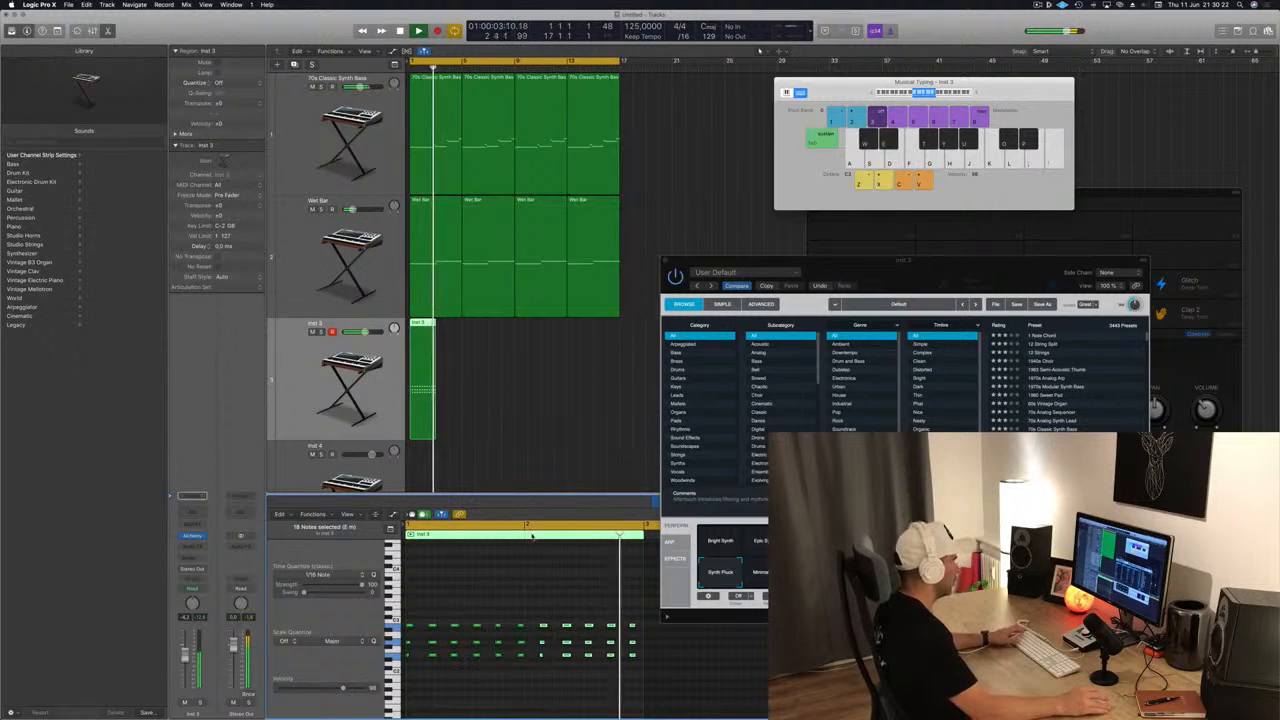
left_click_drag(422, 323, 449, 330)
scroll(500, 404, "down", 2)
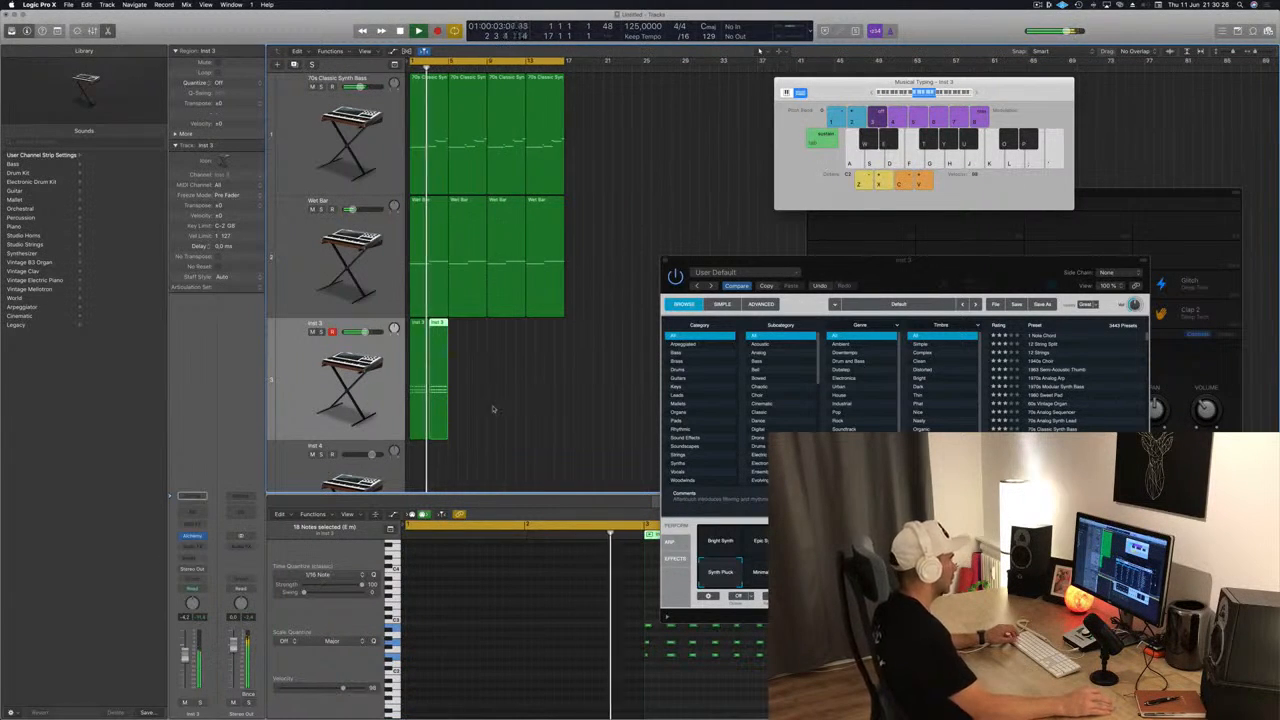
left_click_drag(487, 383, 458, 331)
left_click_drag(413, 395, 413, 392)
left_click_drag(423, 337, 501, 337)
key("Return")
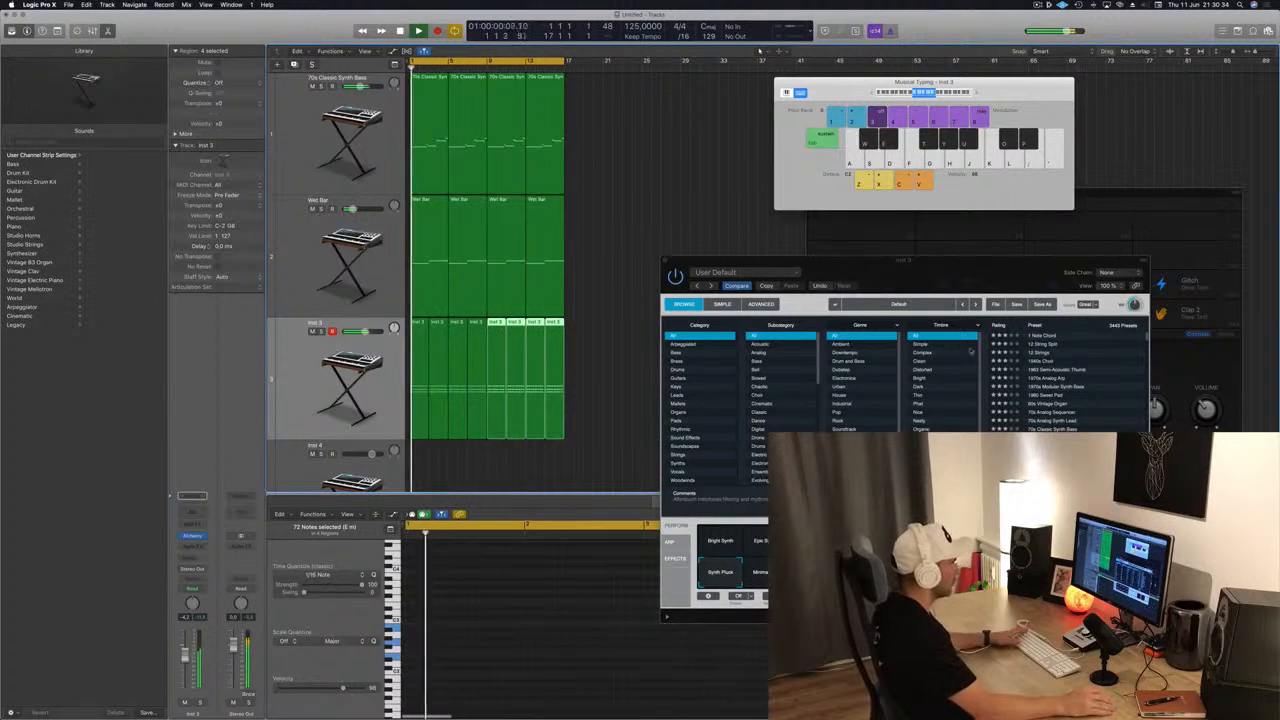
Examine the Inst 3 Alchemy's arp, effects, perform, simple and advanced pages and its modulation sources while the track plays.
left_click_drag(965, 265, 842, 265)
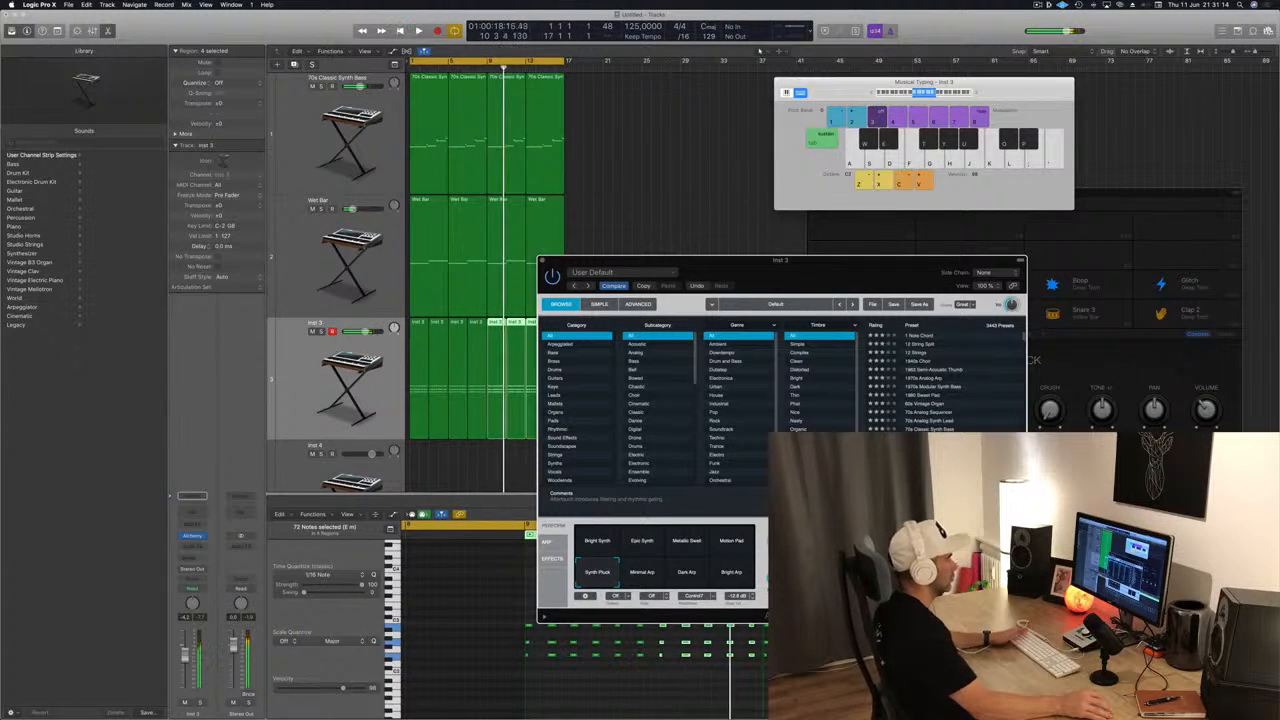
key("Return")
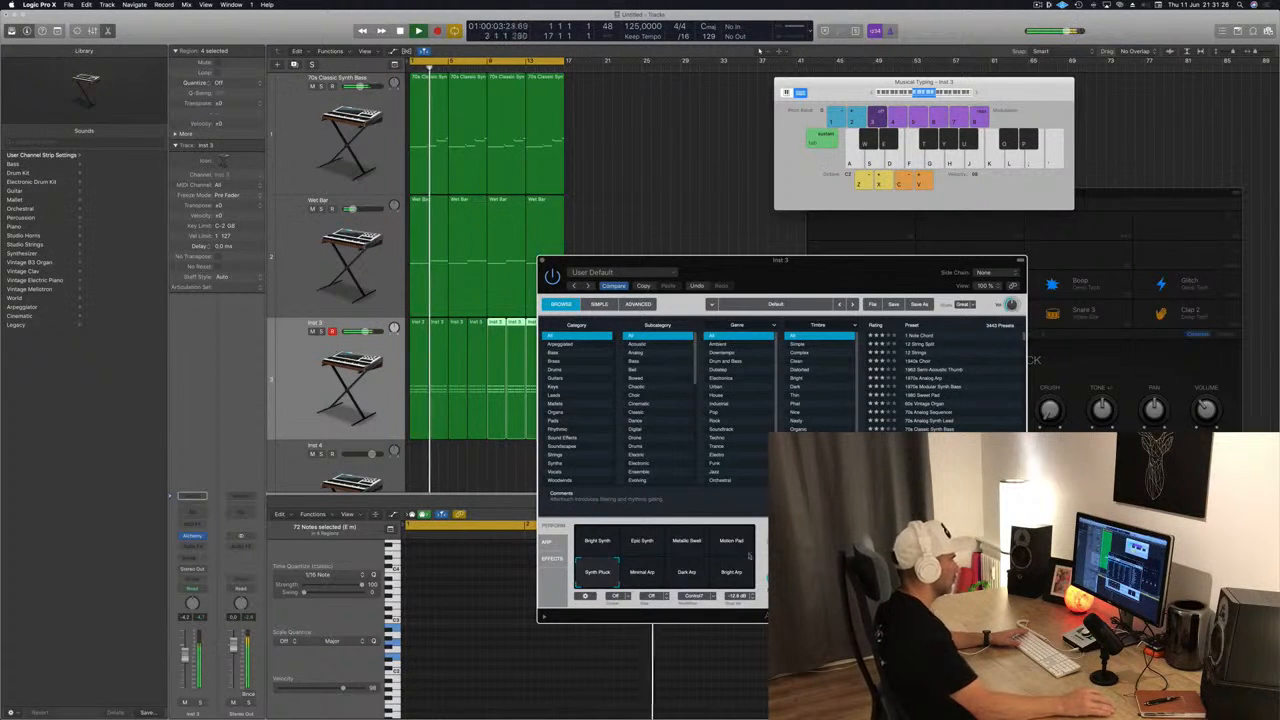
left_click_drag(802, 273, 765, 263)
left_click(516, 528)
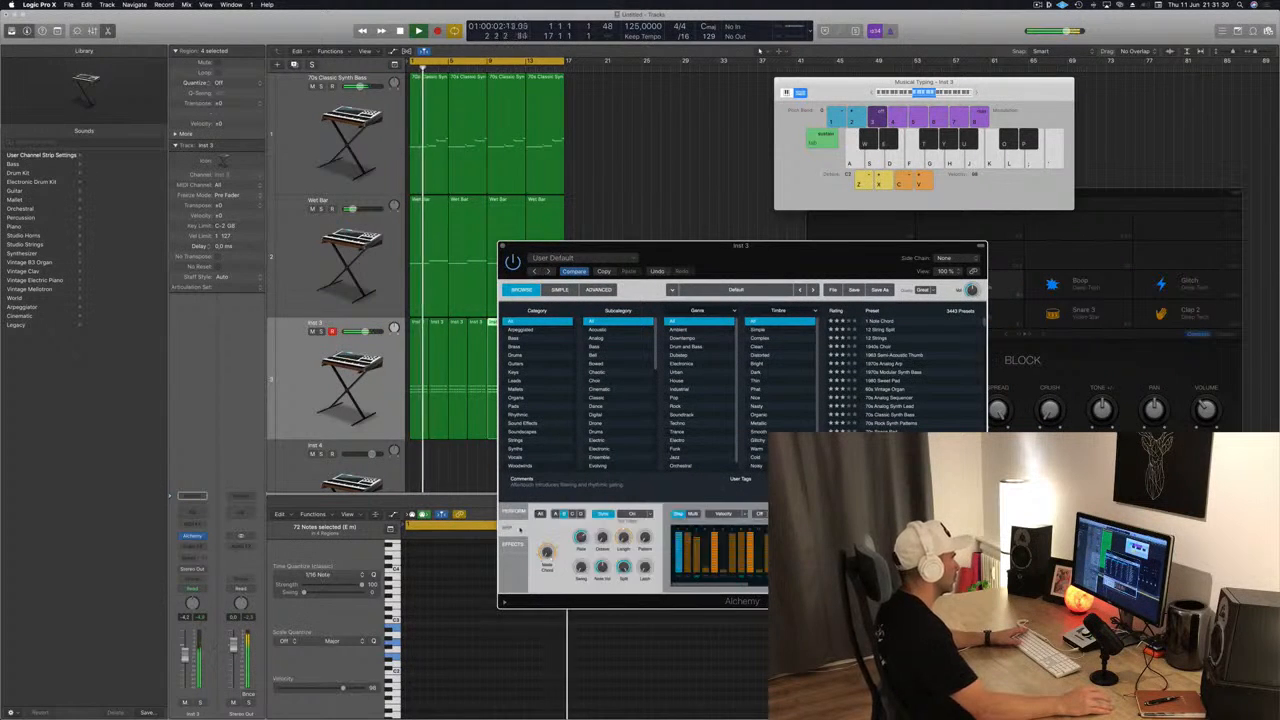
left_click(512, 545)
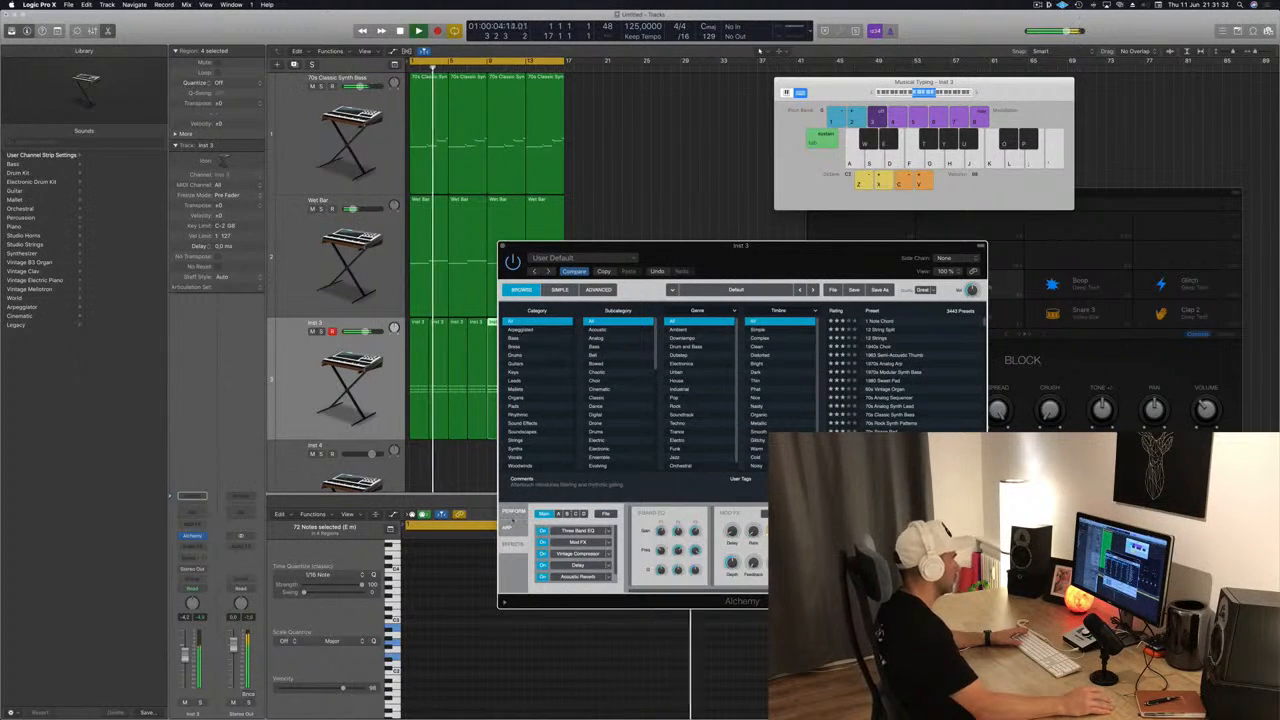
left_click(509, 511)
left_click(559, 290)
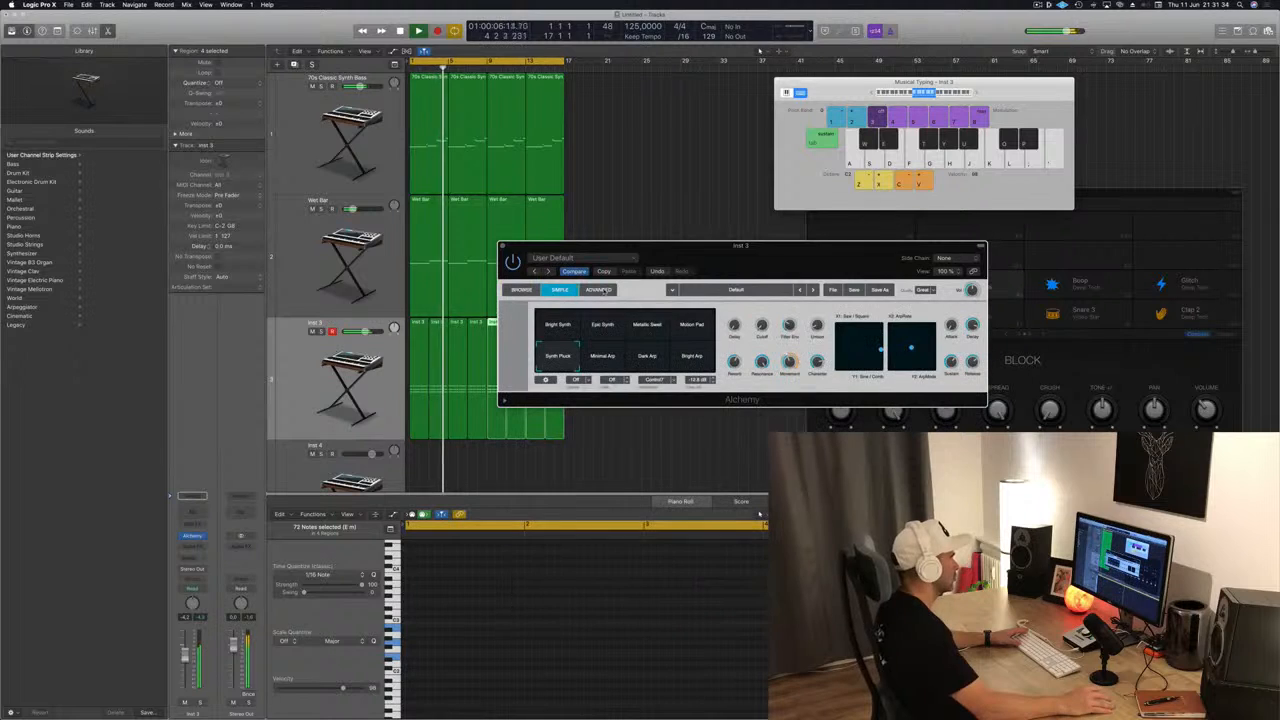
left_click(600, 290)
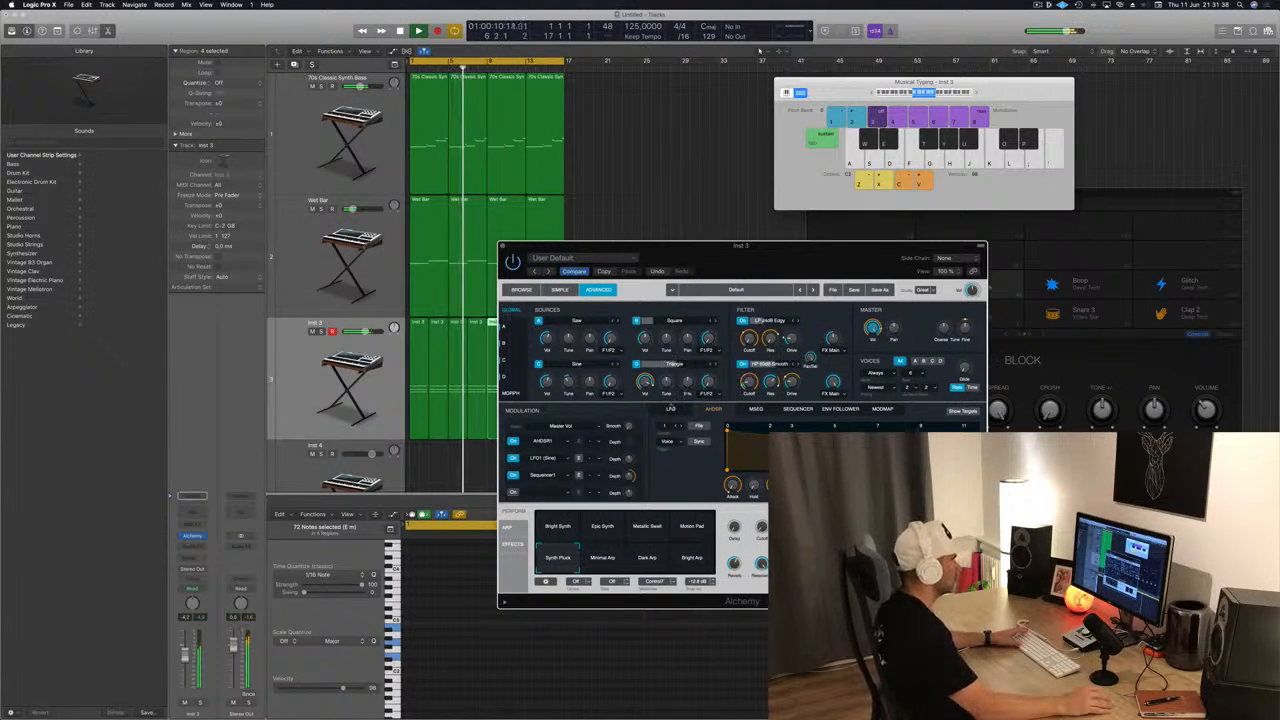
left_click(670, 409)
left_click(756, 409)
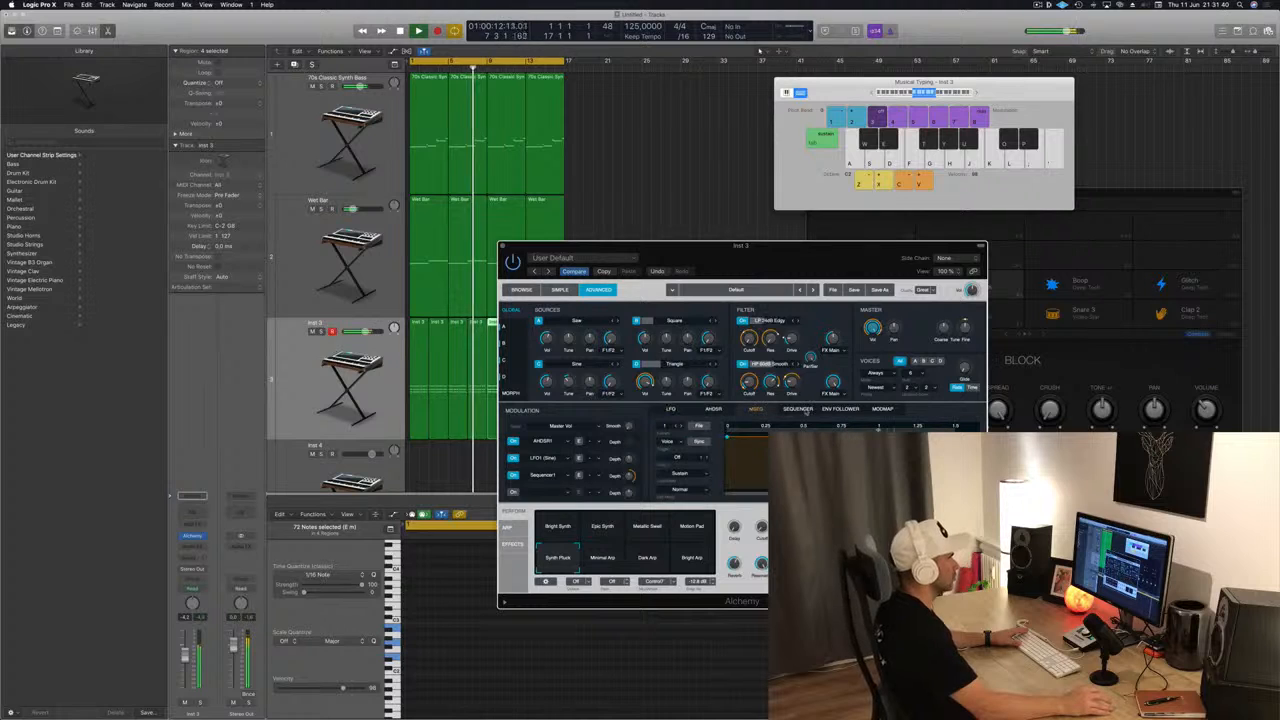
left_click(806, 410)
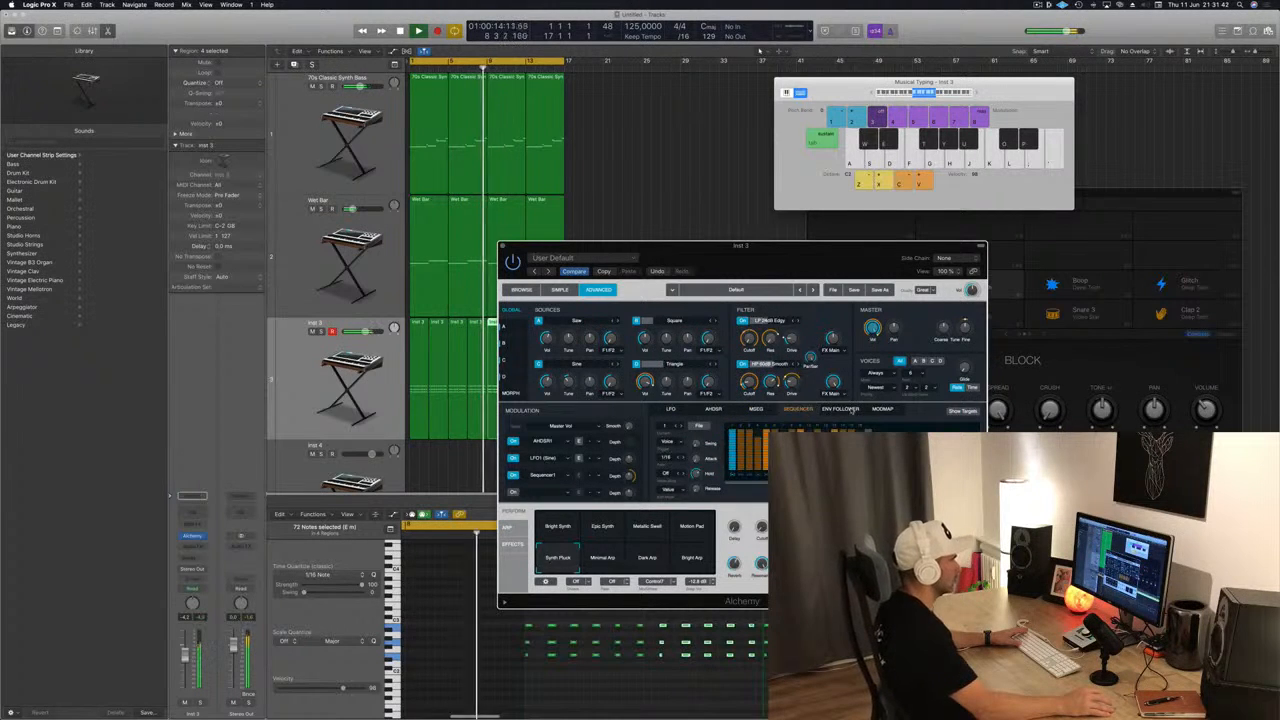
left_click(848, 411)
left_click(888, 411)
left_click(830, 410)
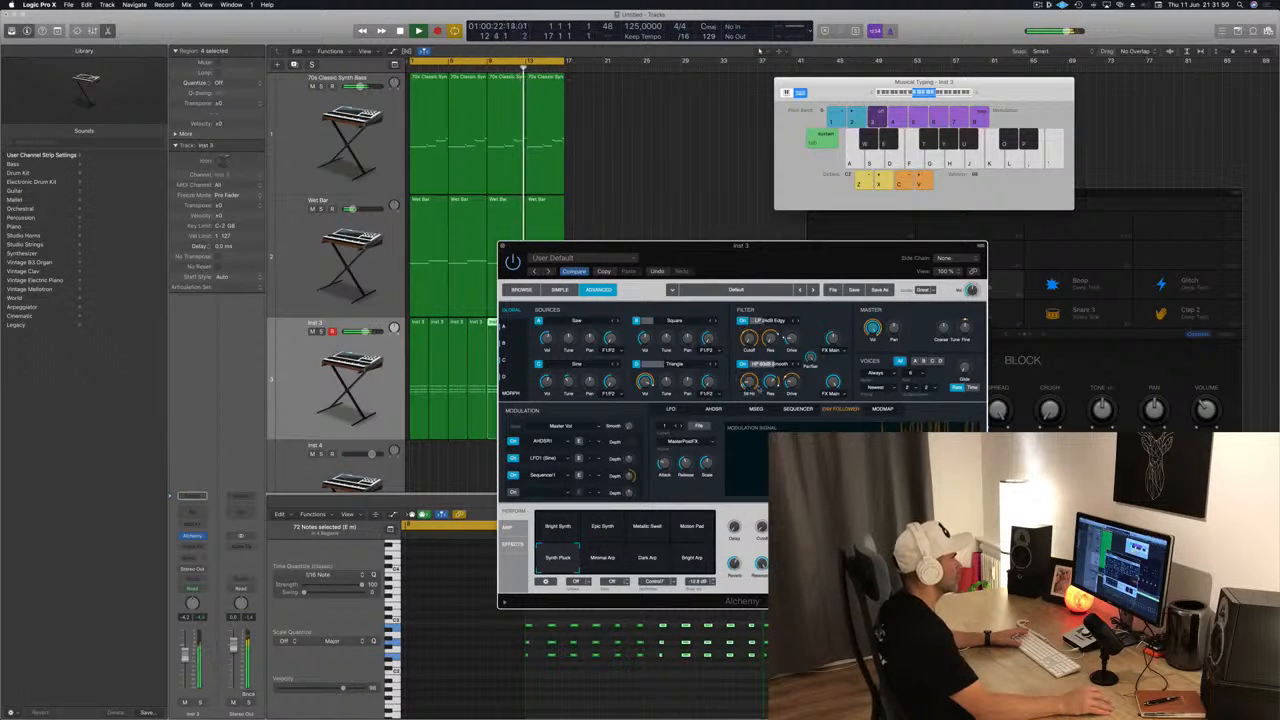
Adjust Filter 2's cutoff and Filter 1's cutoff, resonance and drive in the Inst 3 Alchemy synth.
left_click(749, 382)
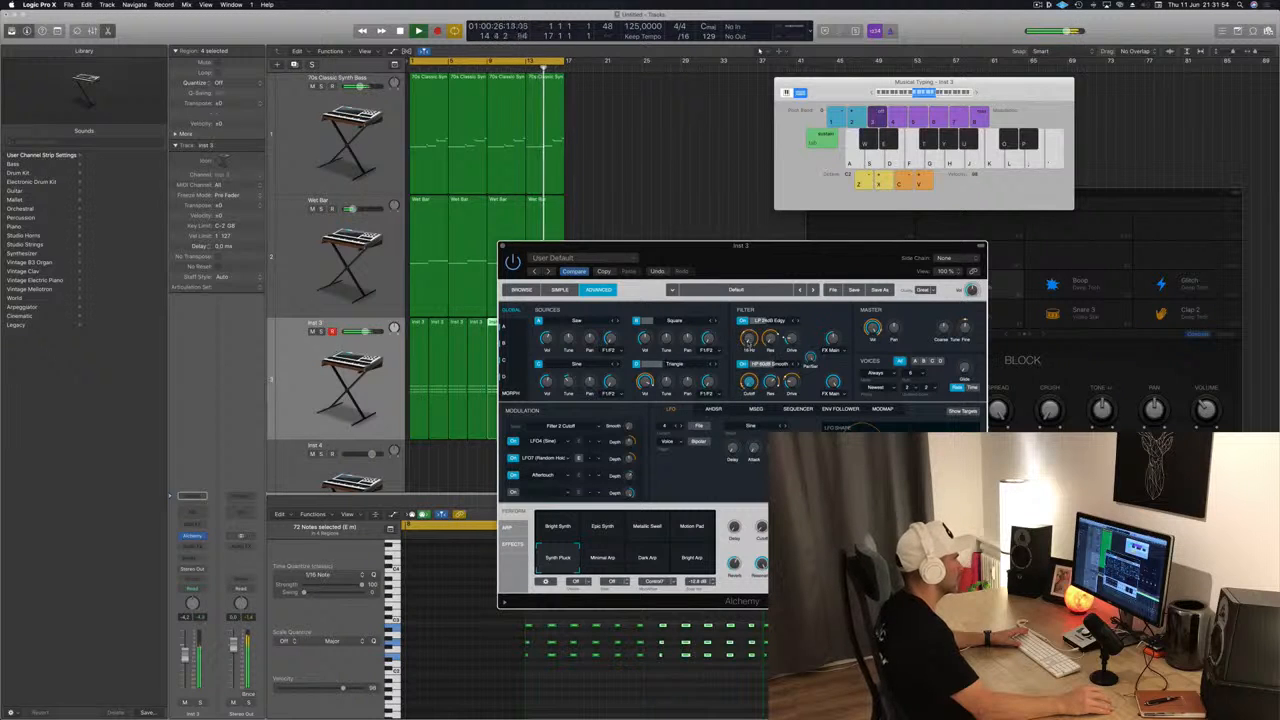
left_click(749, 339)
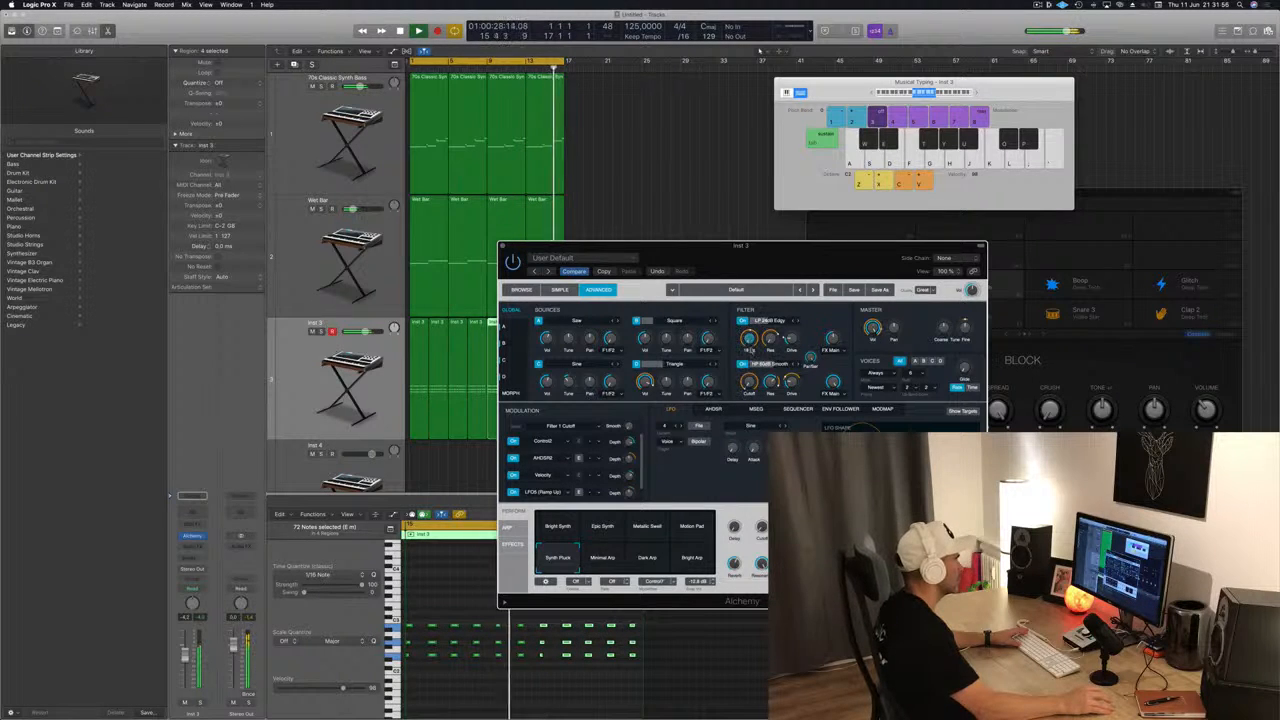
left_click(769, 340)
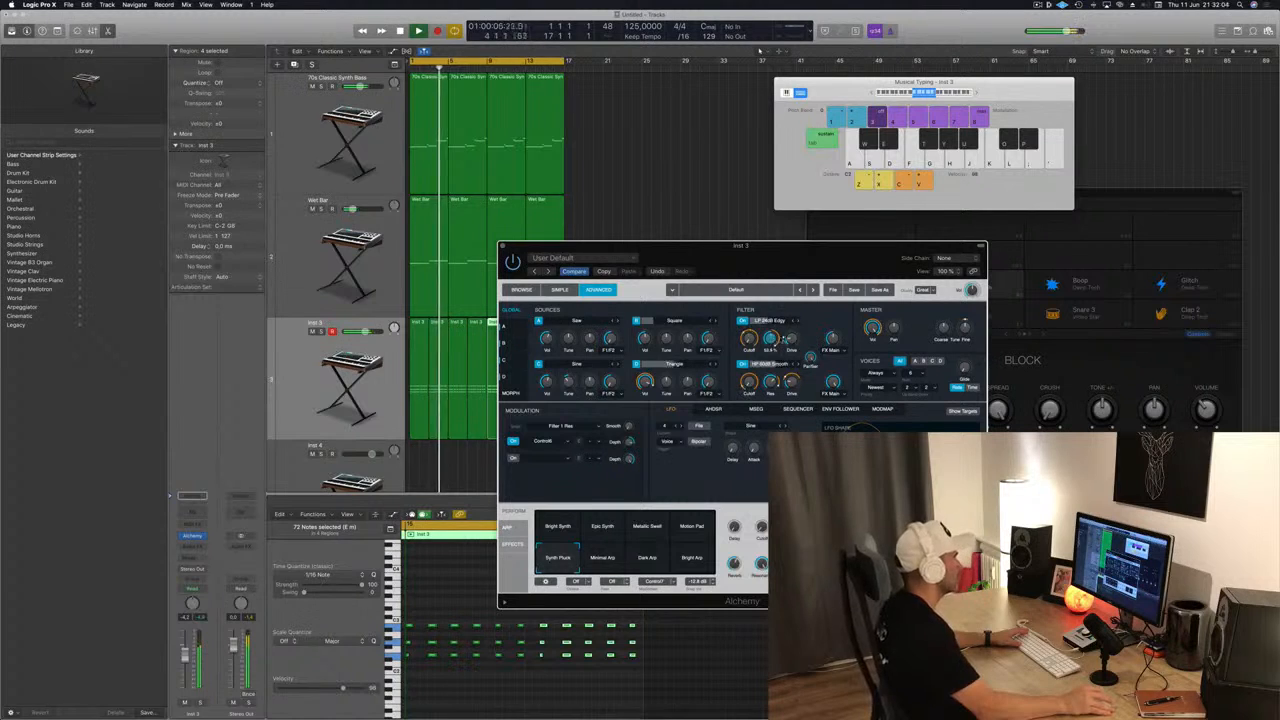
left_click(791, 338)
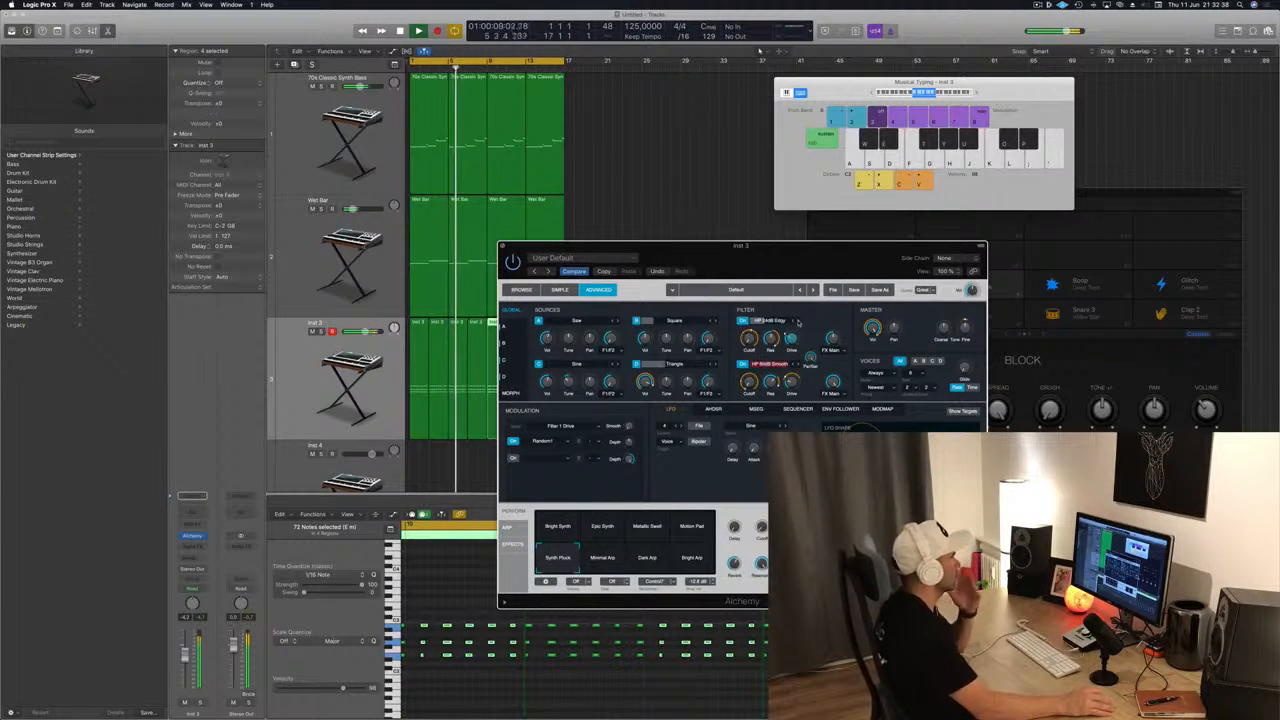
Try LP 12dB Sharp as Alchemy's Filter 1 type, and settle on LP 12dB Smooth.
left_click(785, 321)
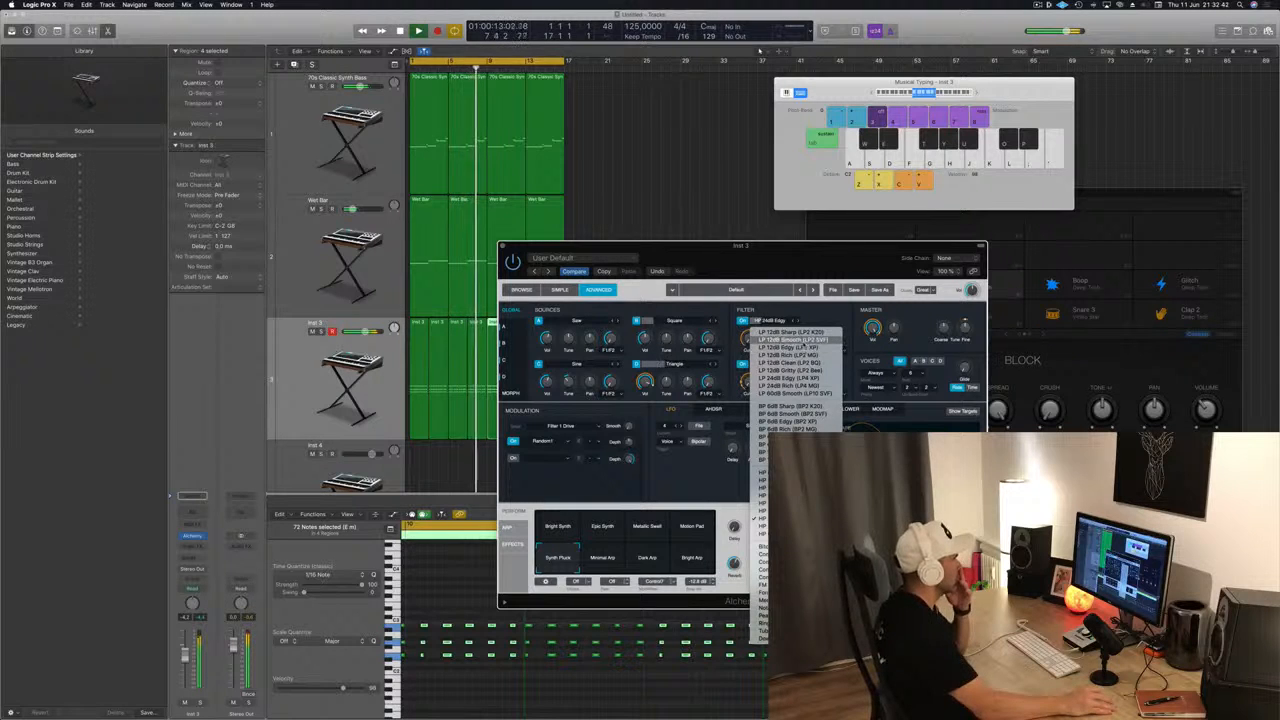
left_click(800, 333)
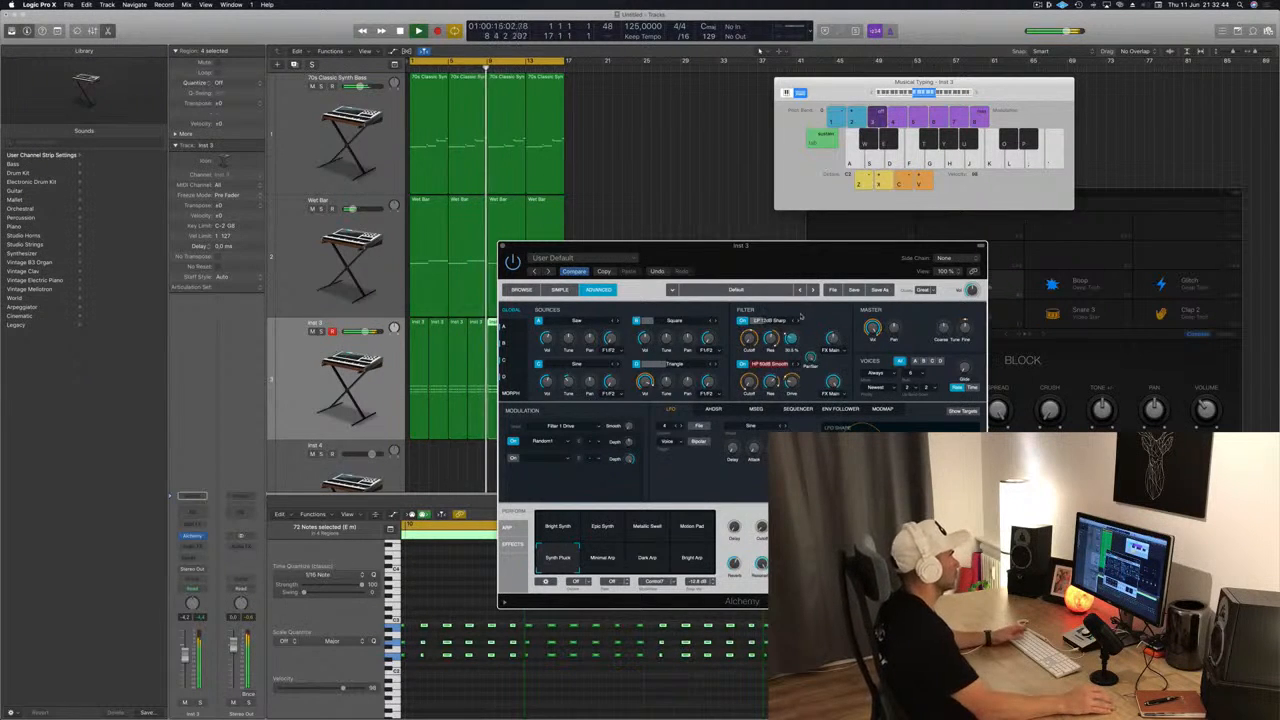
left_click(799, 322)
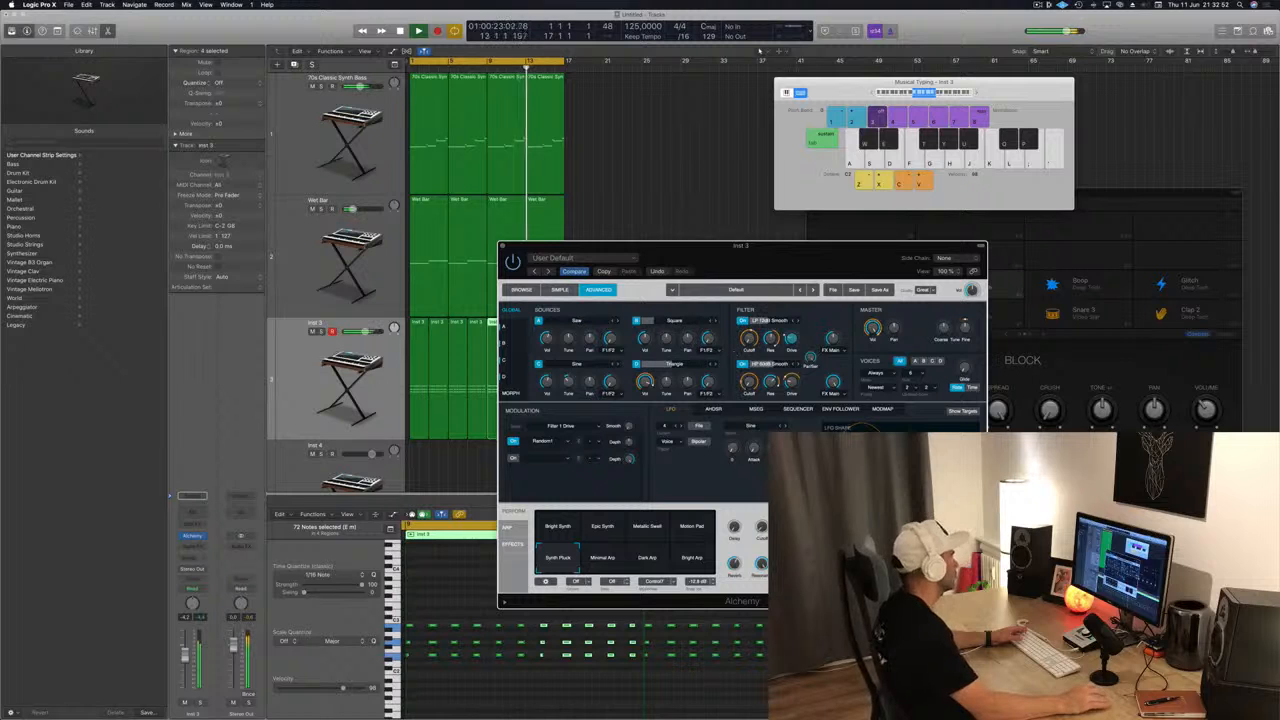
Insert a Channel EQ on the Inst 3 track and enable its high cut with the cutoff between 500 Hz and 1 kHz.
left_click(298, 400)
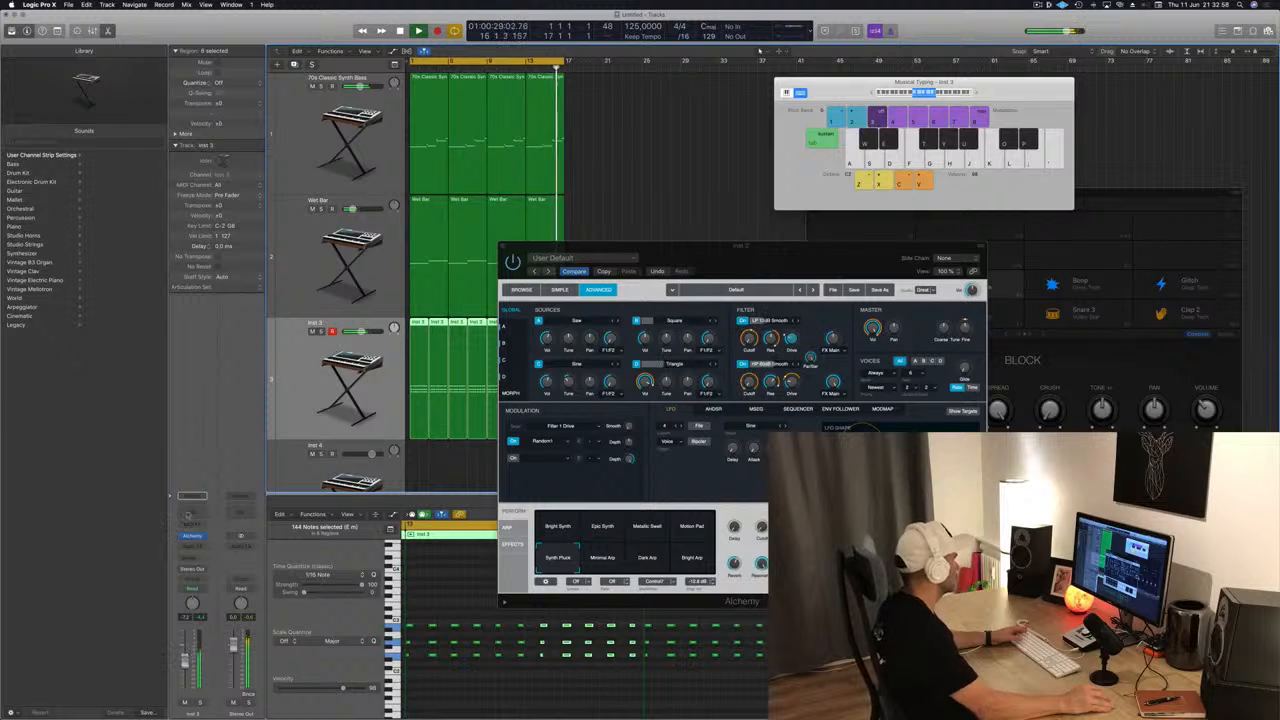
left_click(187, 515)
left_click_drag(440, 22, 746, 117)
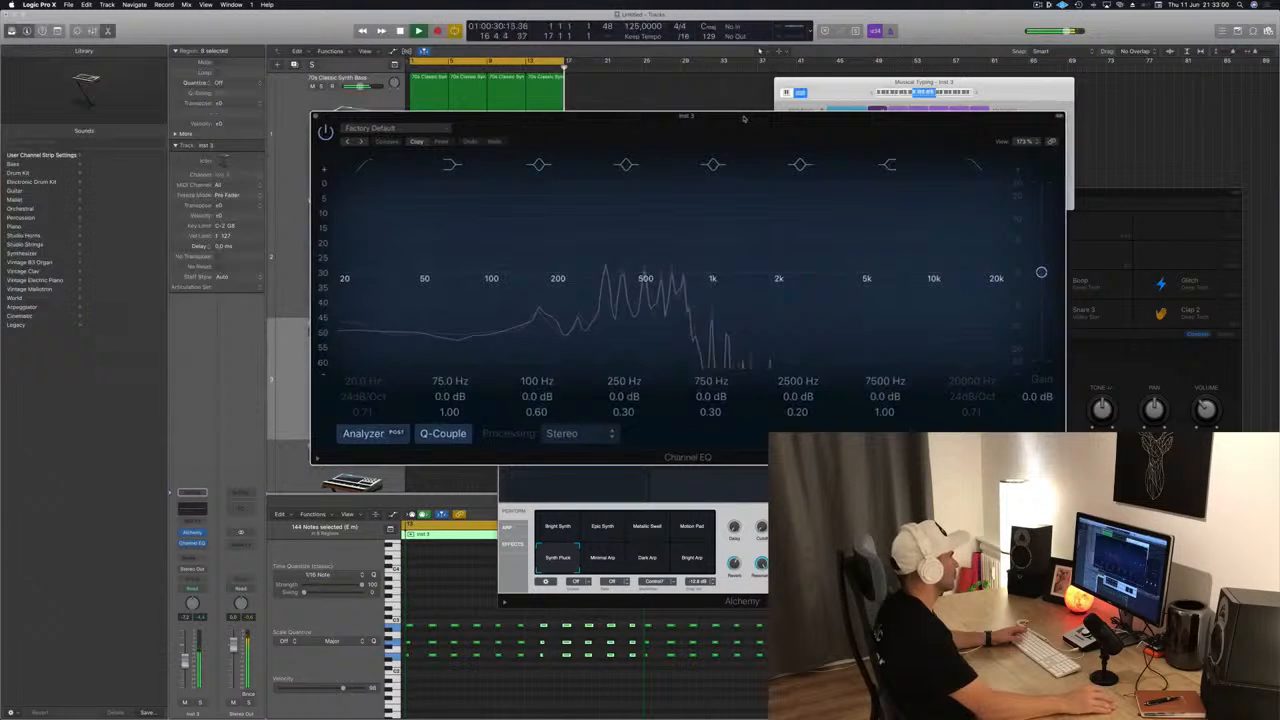
left_click(974, 176)
mouse_move(975, 408)
left_mouse_down()
mouse_move(973, 392)
mouse_move(972, 430)
left_mouse_up()
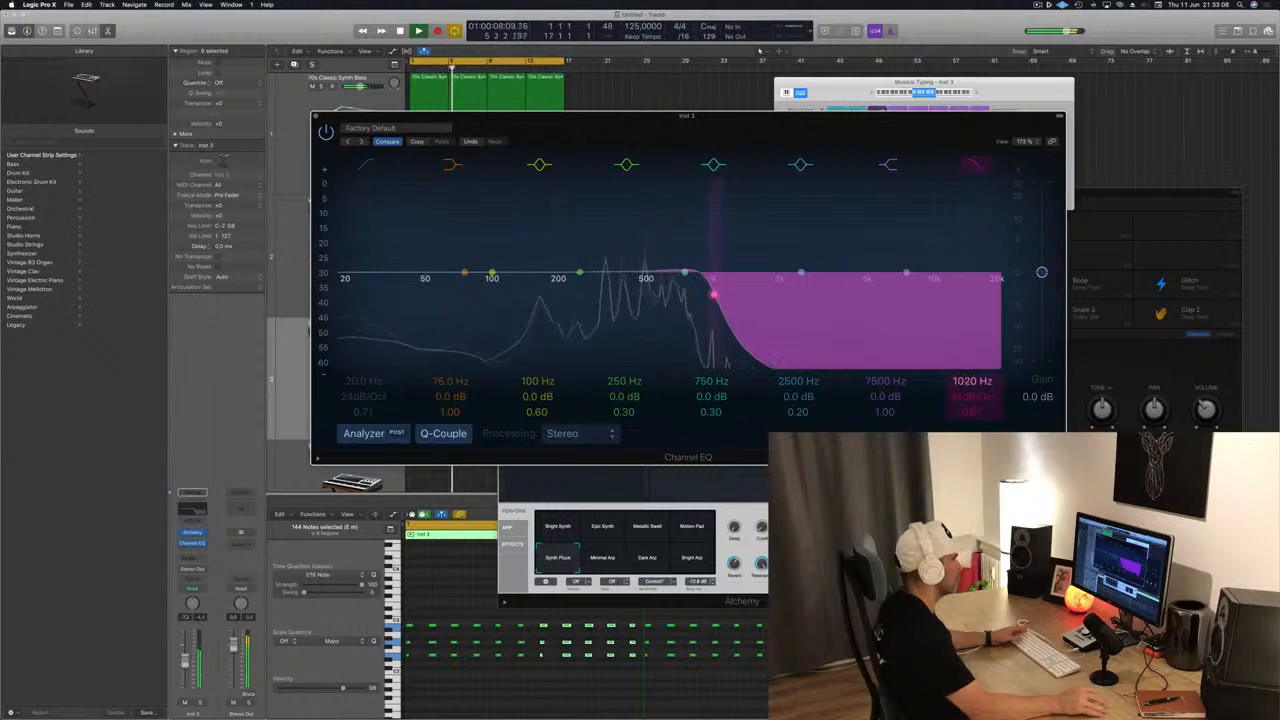
left_click_drag(972, 381, 972, 381)
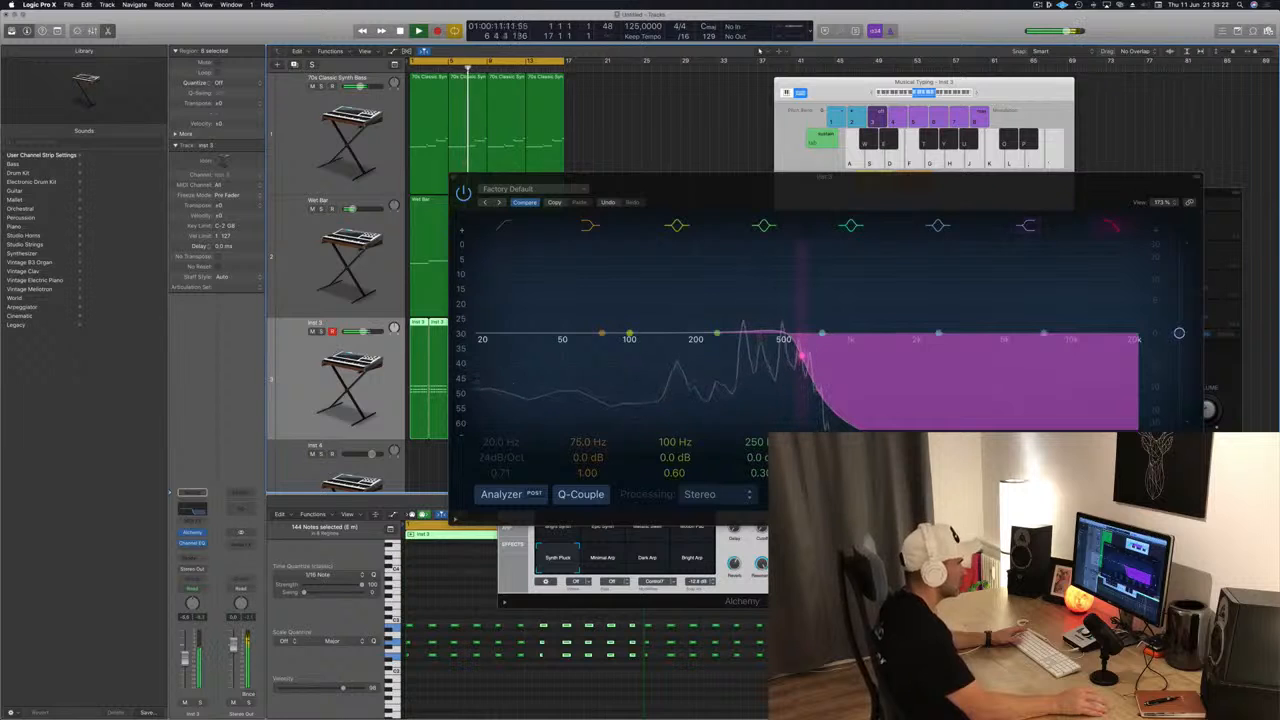
mouse_move(802, 356)
left_mouse_down()
mouse_move(788, 355)
mouse_move(945, 355)
mouse_move(800, 355)
left_mouse_up()
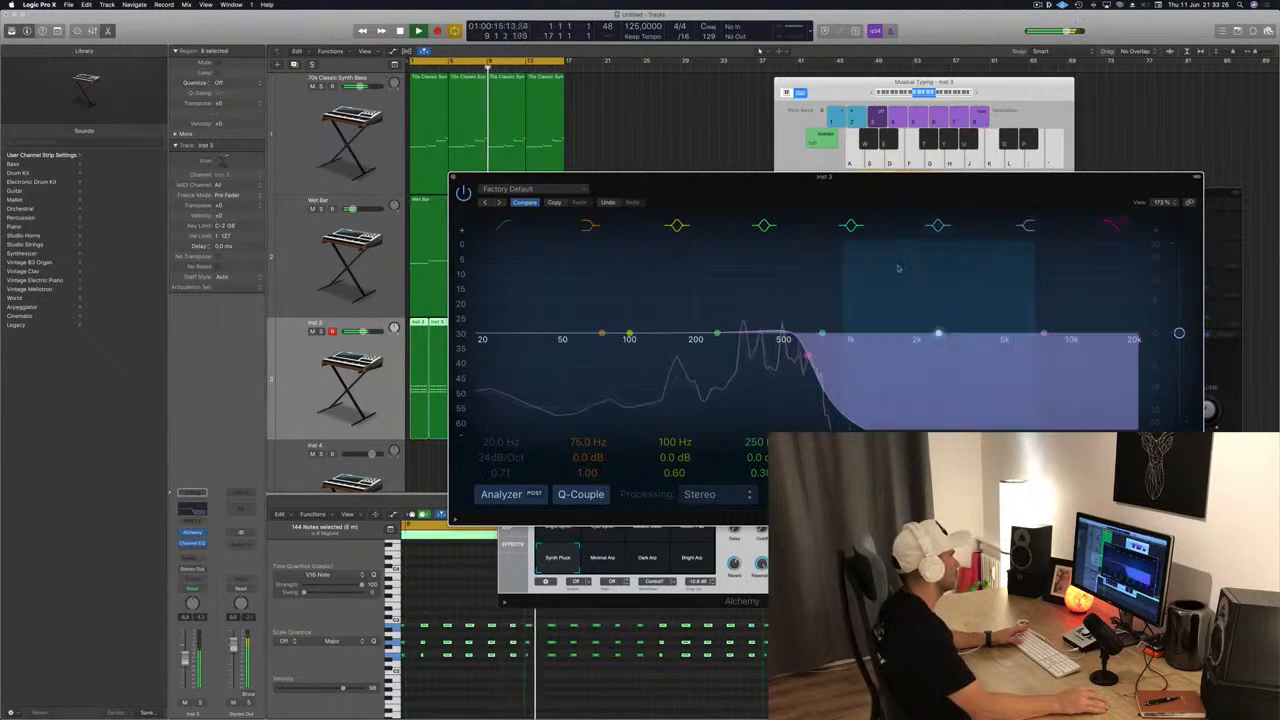
Move the Channel EQ window aside and show the AHDSR envelope in the Inst 3 Alchemy synth.
left_click_drag(850, 196, 1212, 146)
left_click_drag(740, 245, 697, 208)
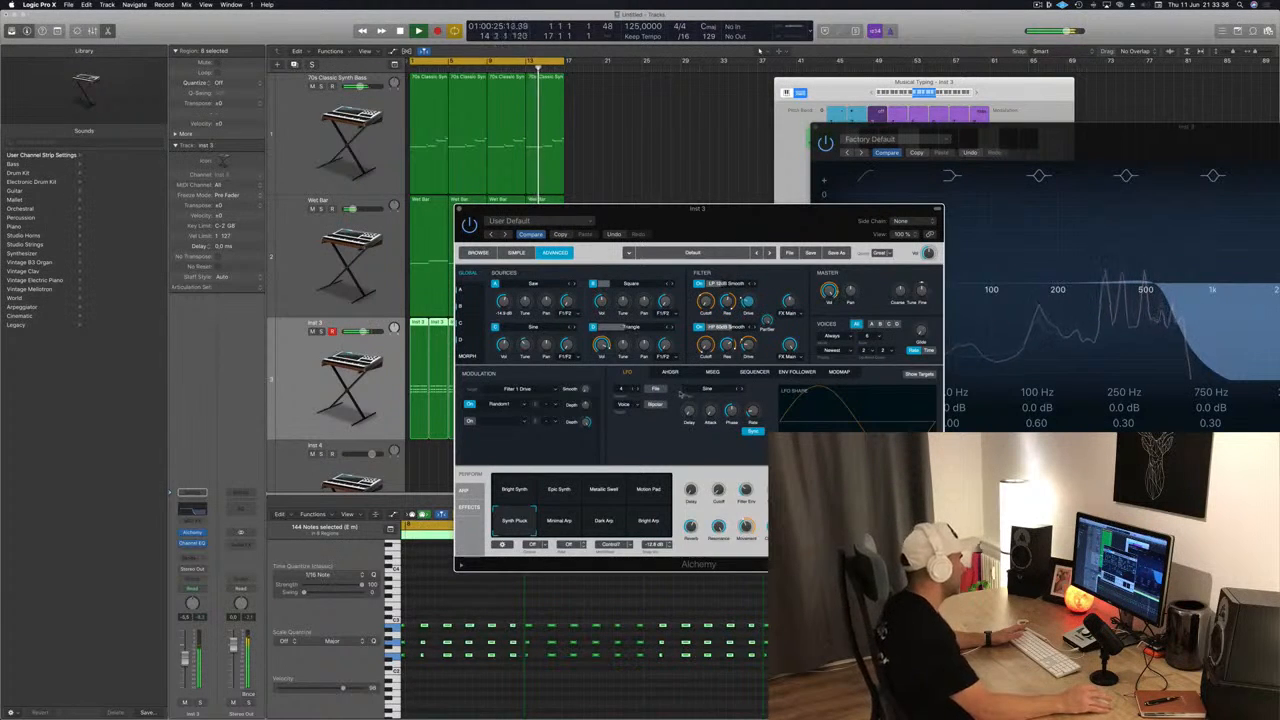
left_click(670, 373)
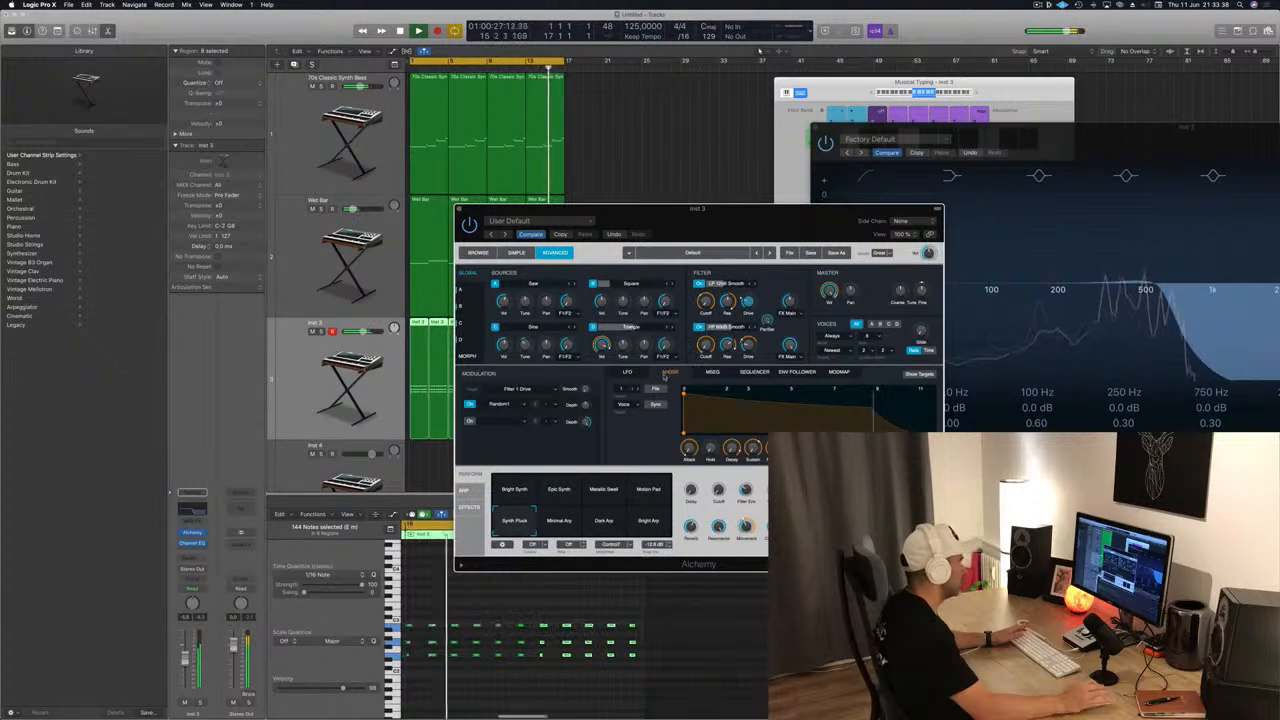
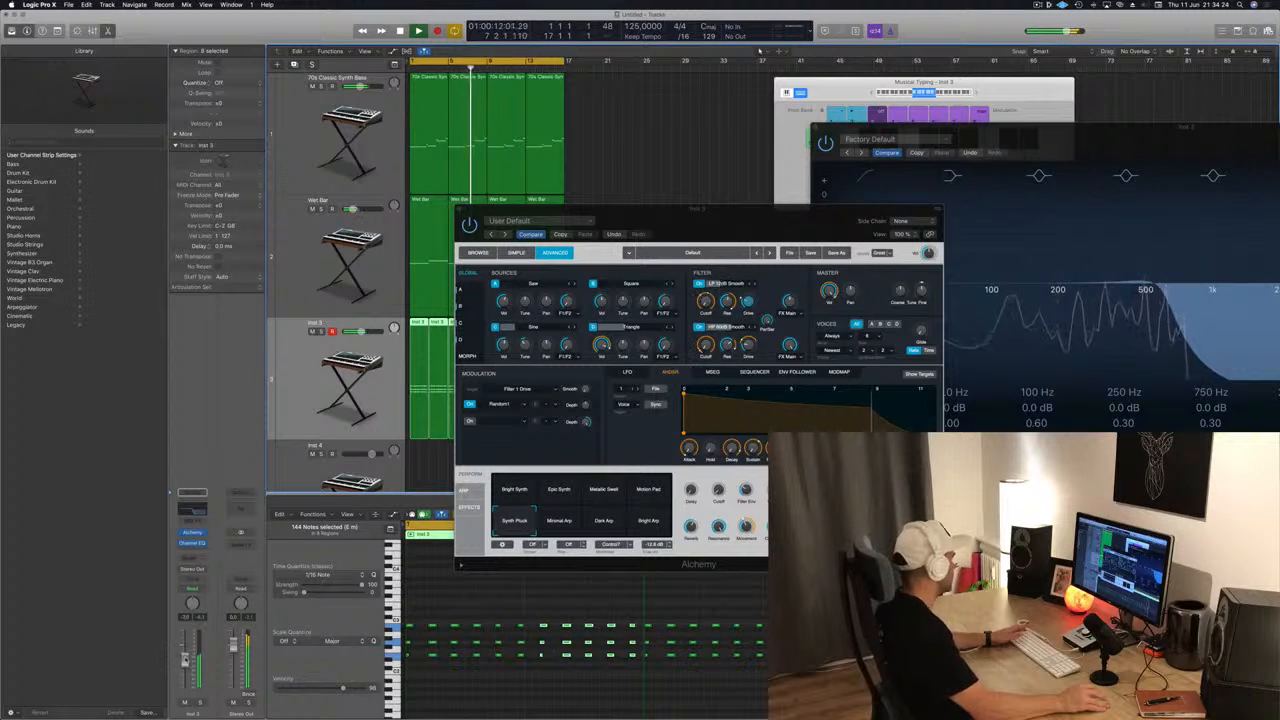
Send the Inst 3 track to Bus 3, raise the send level, and insert a Compressor on the Aux 33 channel.
left_click(192, 560)
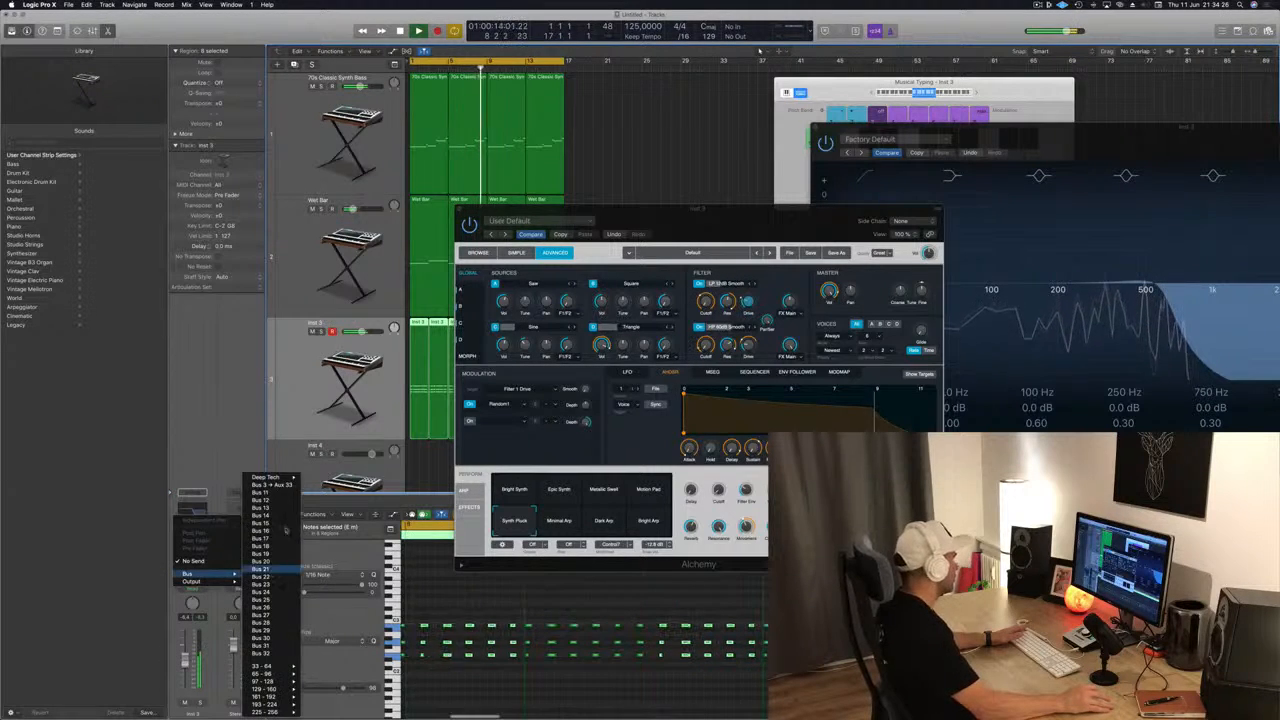
left_click(265, 485)
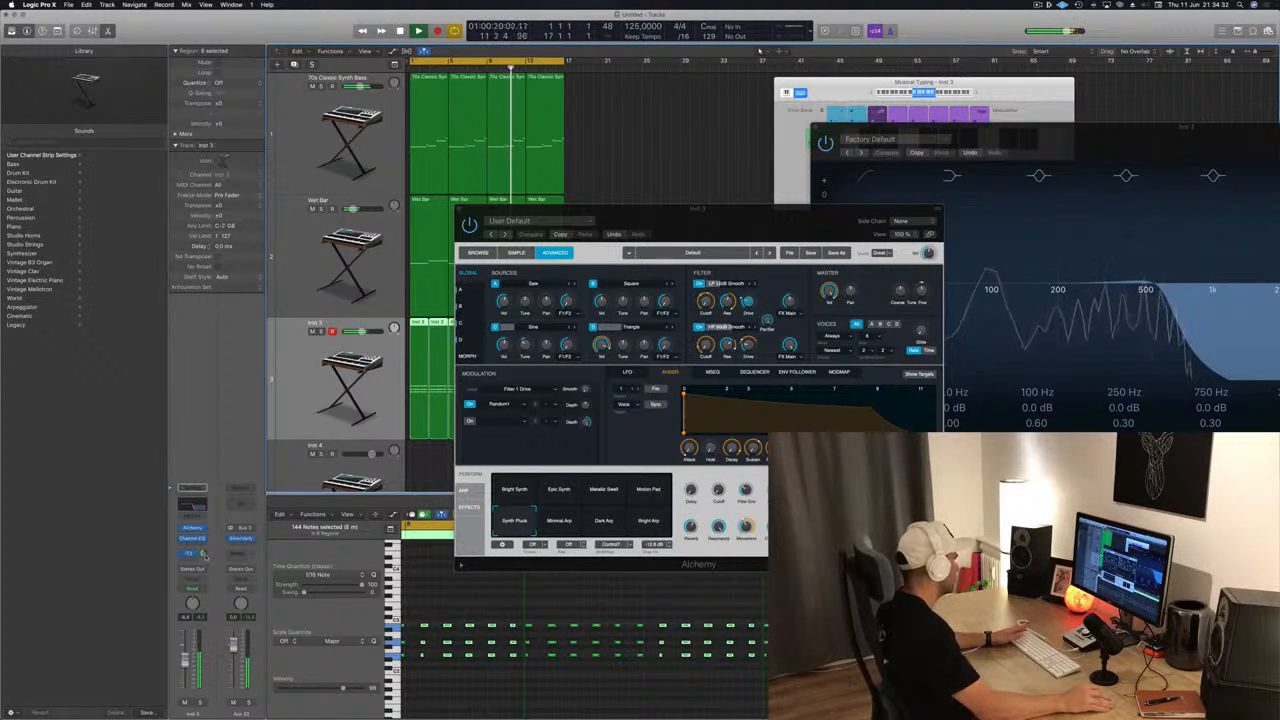
left_click(243, 546)
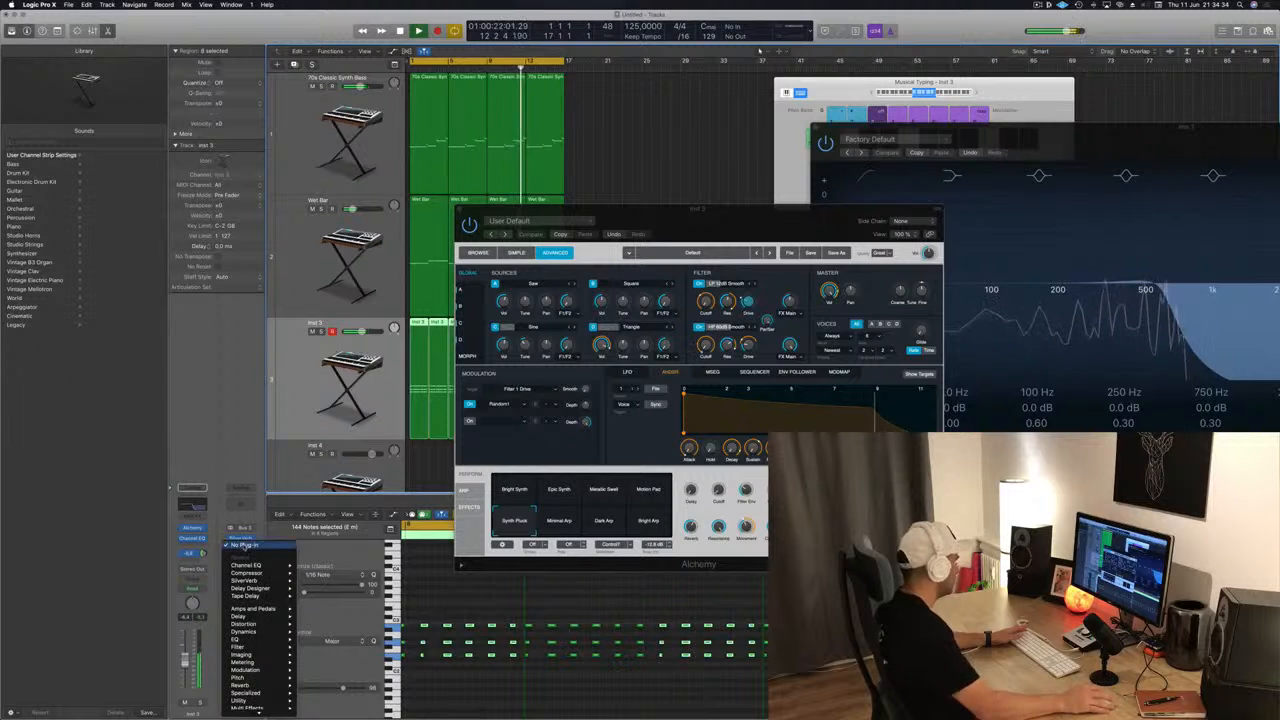
mouse_move(271, 575)
left_click(318, 574)
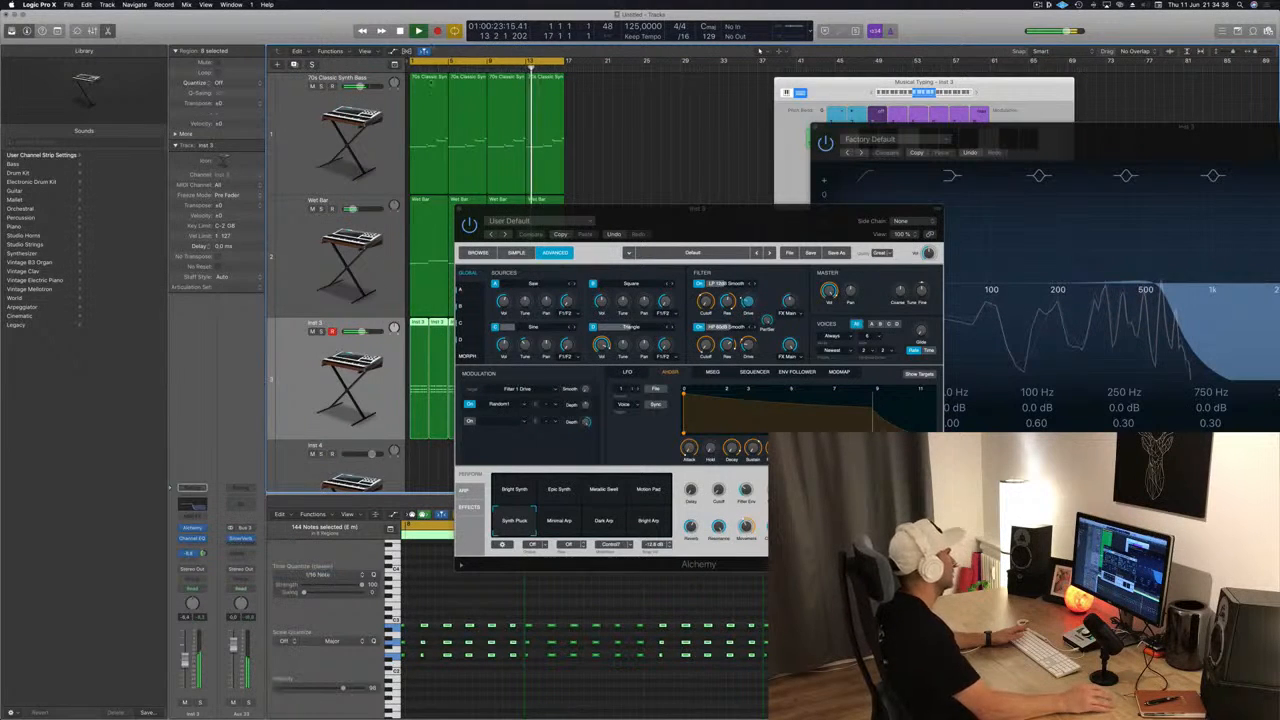
left_click_drag(333, 26, 826, 186)
Set the Aux 33 Compressor's side chain to the Kick 1 – Deep Tech instrument (Inst 9) and move its window aside.
left_click(914, 193)
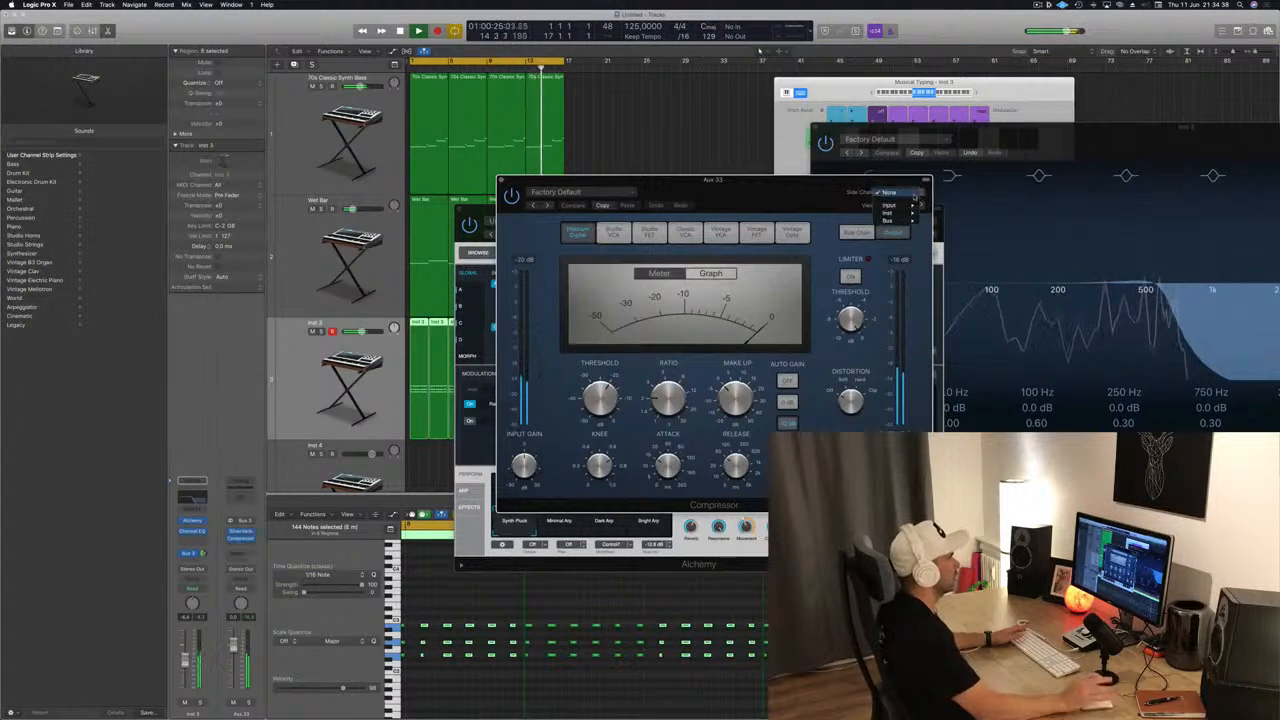
mouse_move(898, 220)
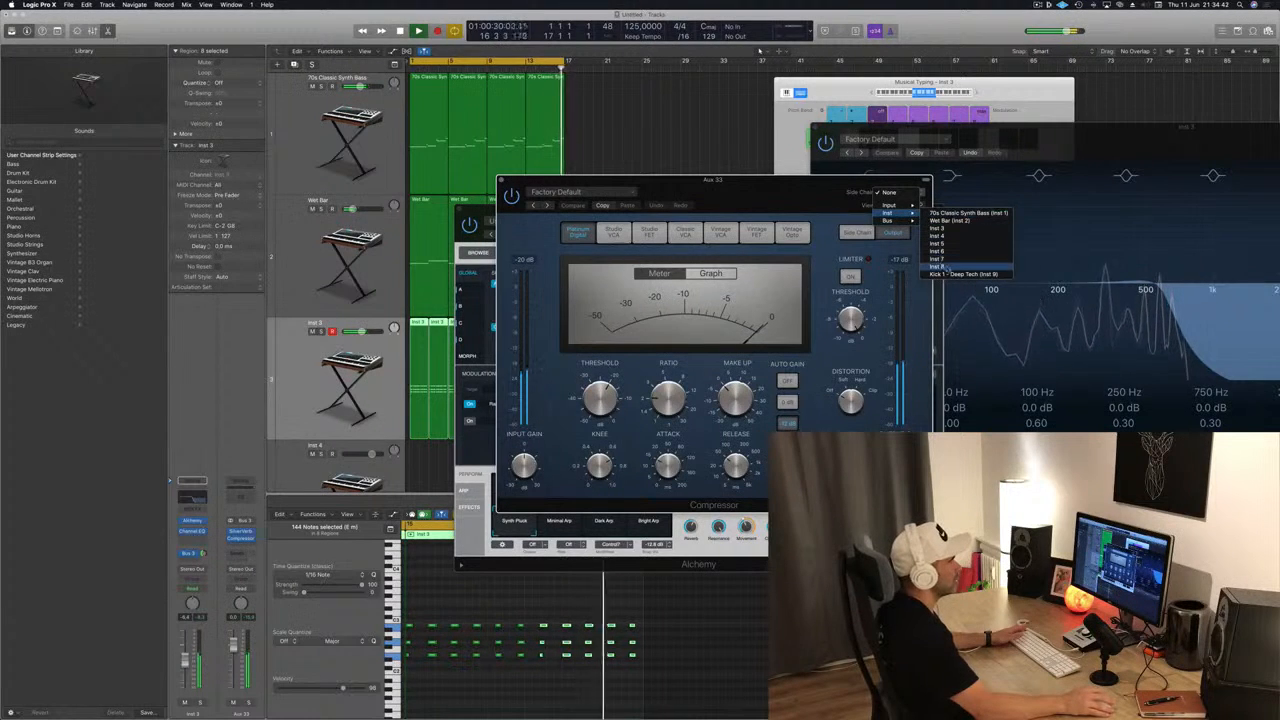
left_click(965, 273)
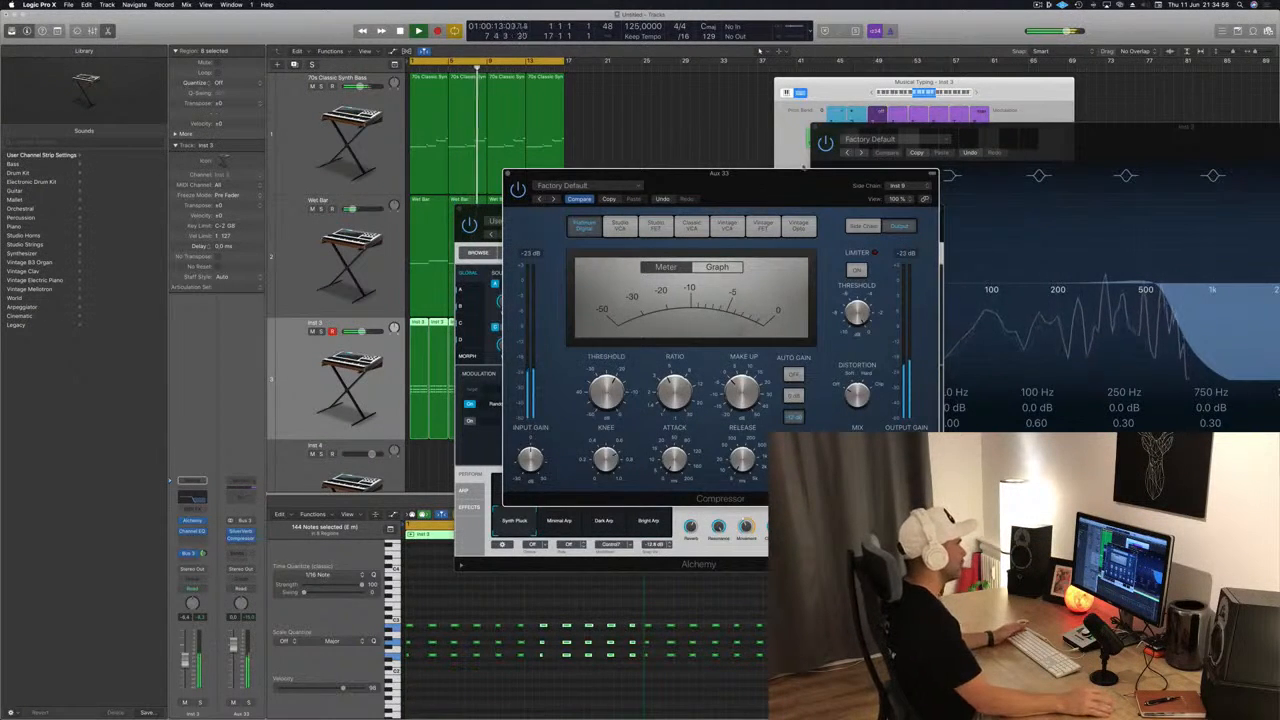
left_click_drag(804, 171, 1150, 157)
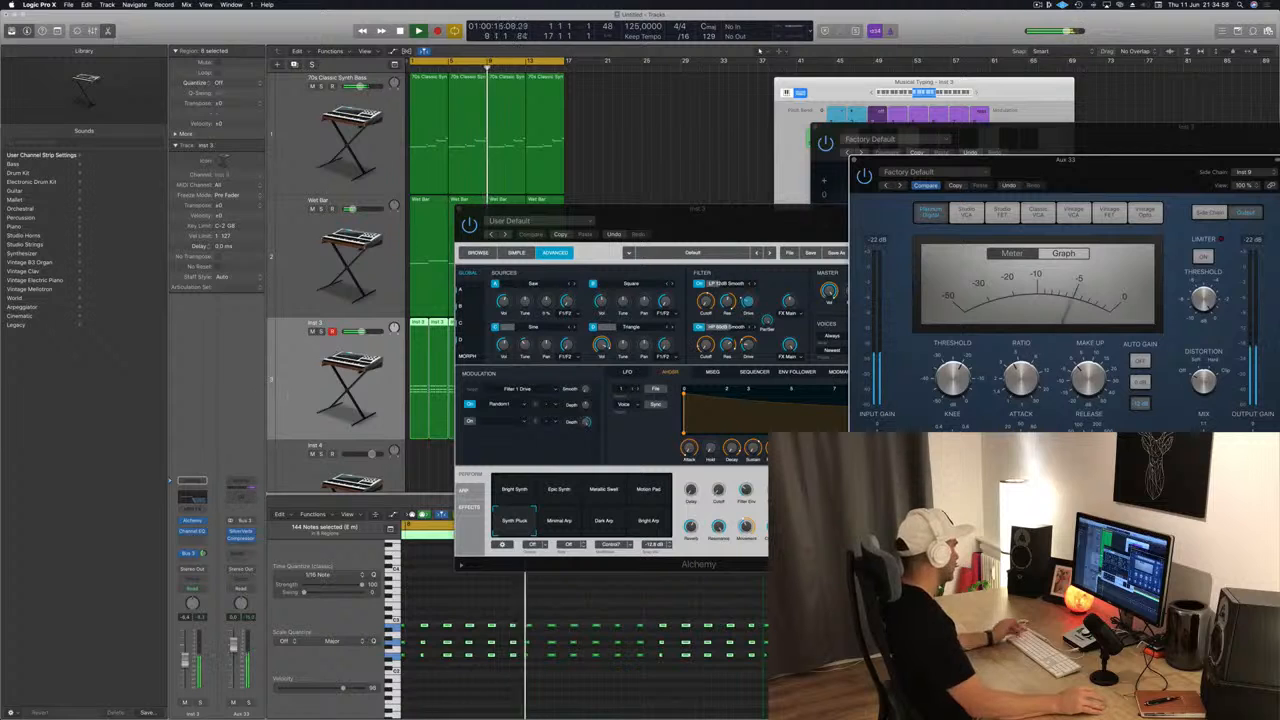
Insert a Channel EQ on Aux 33, enable its low cut with the cutoff between 200 and 500 Hz, and close it.
left_click(242, 500)
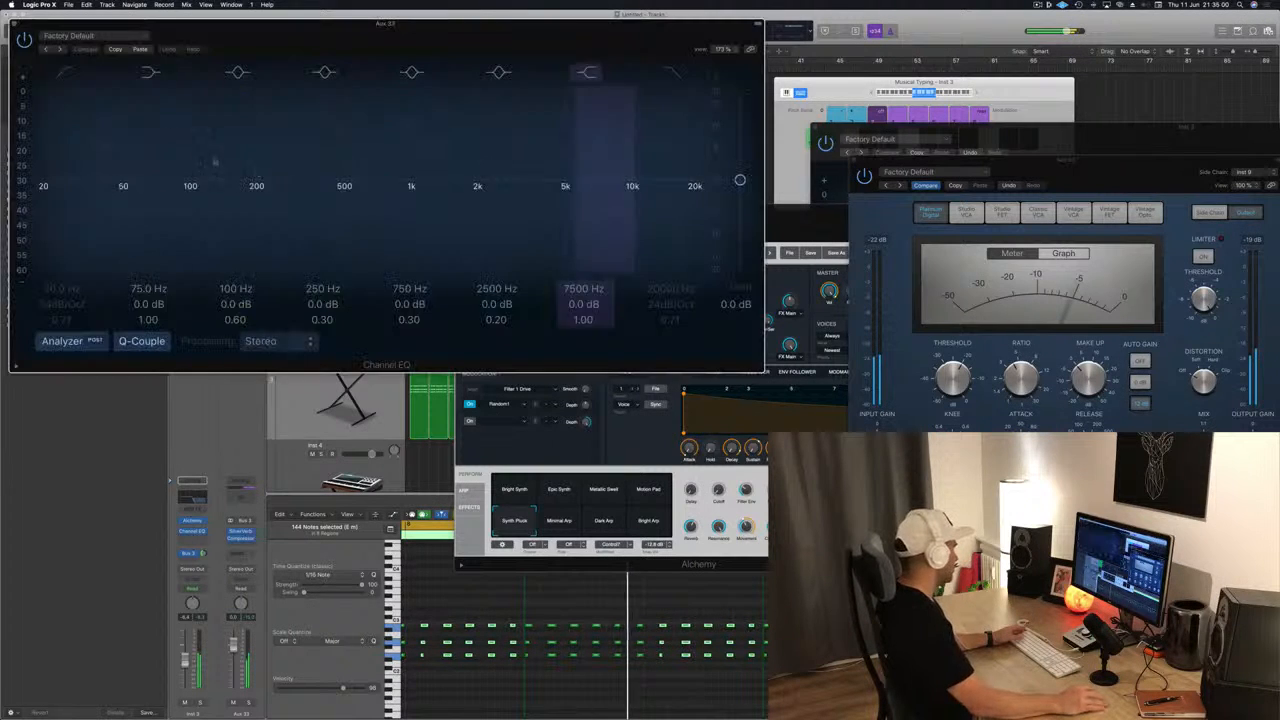
left_click_drag(85, 170, 281, 203)
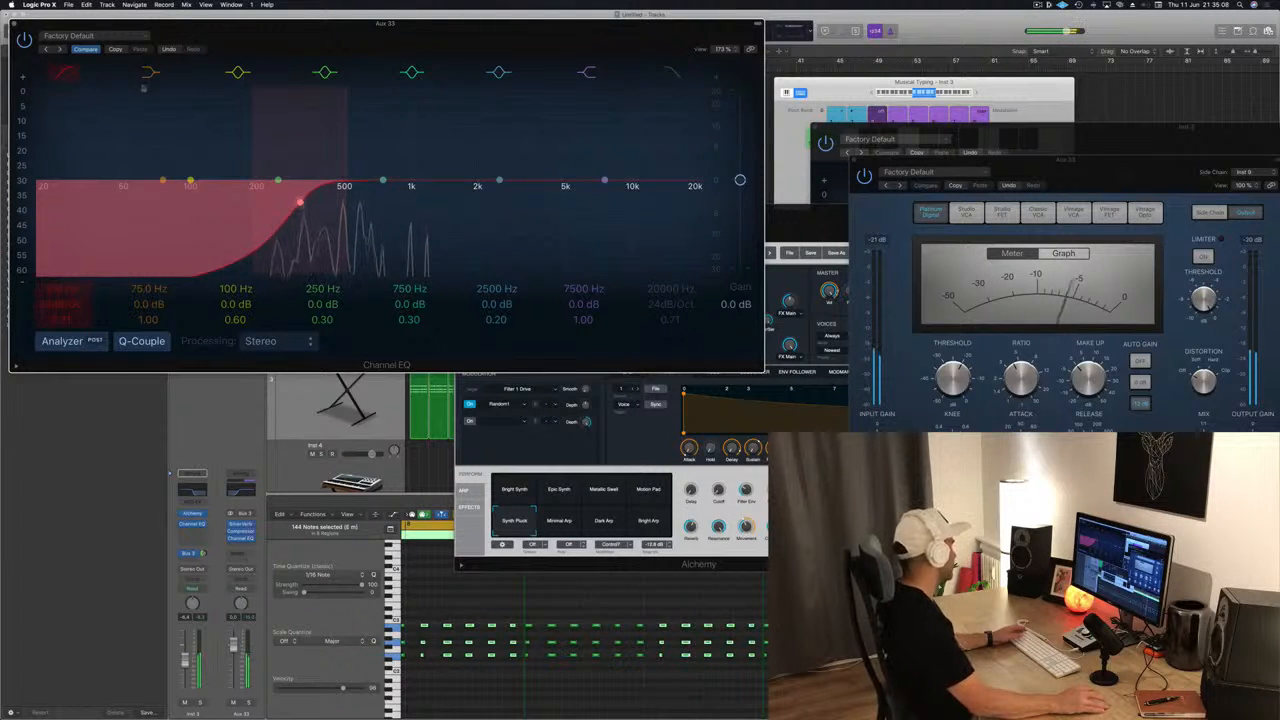
left_click(15, 28)
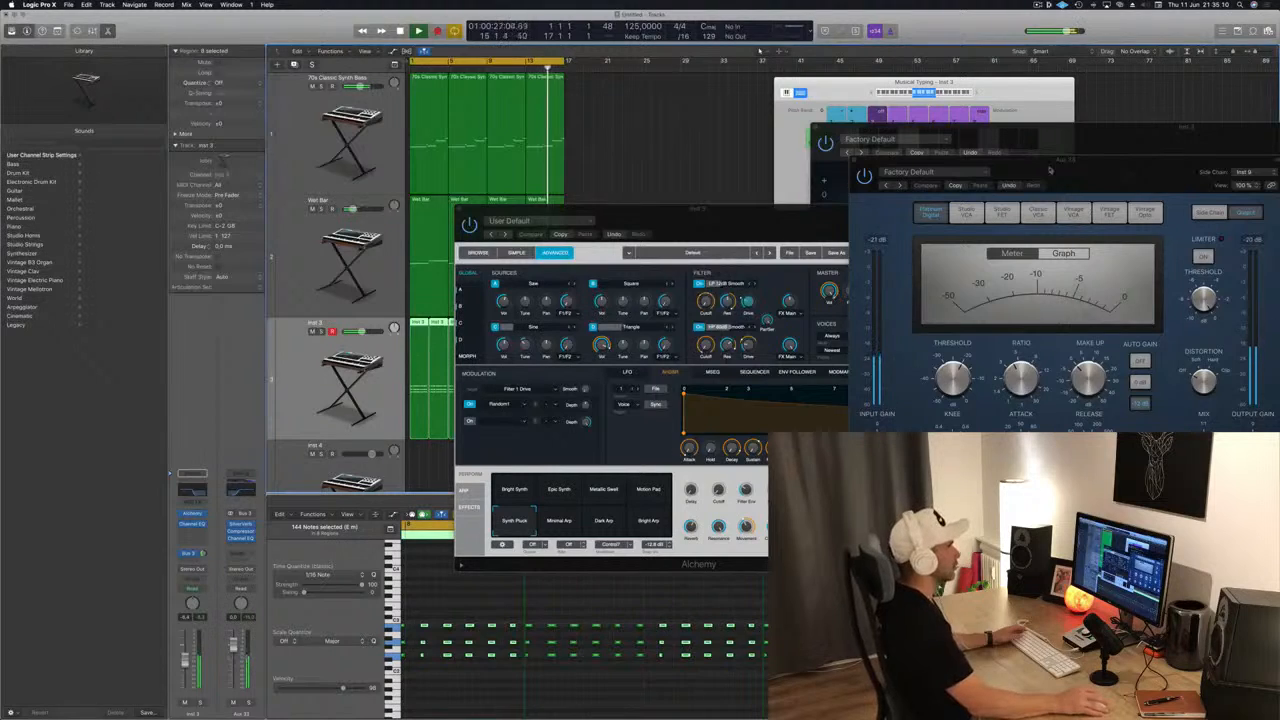
Move the Aux 33 Compressor and the Inst 3 Alchemy windows into view and close both.
left_click_drag(1050, 170, 663, 158)
left_click(645, 158)
left_click_drag(600, 206, 785, 201)
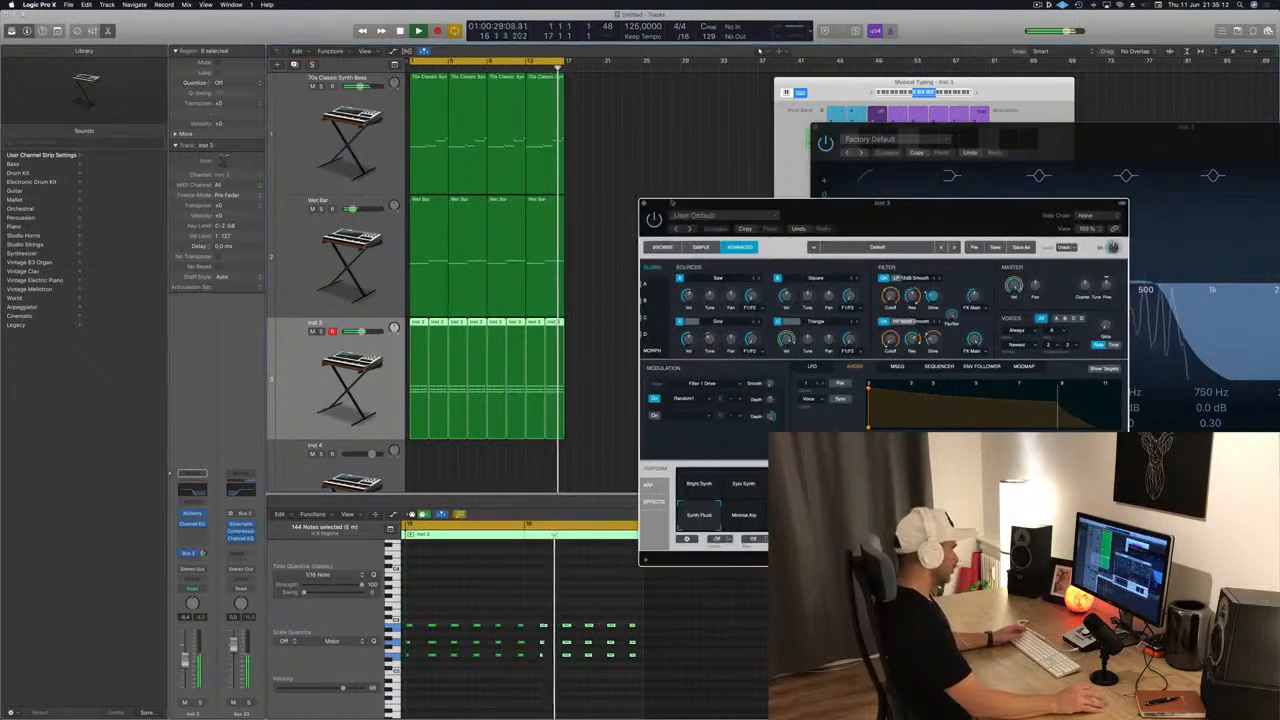
left_click(644, 203)
scroll(631, 240, "down", 3)
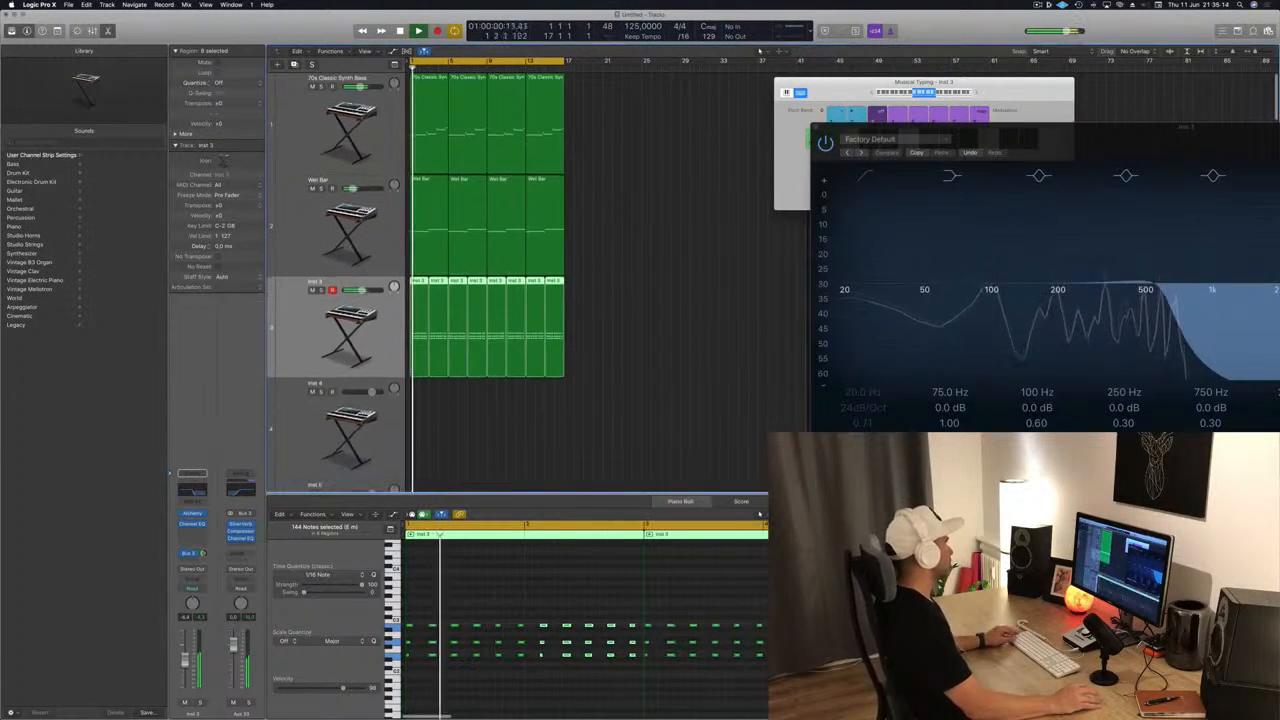
Compare the mix with the Wet Bar track muted and unmuted.
left_click(312, 209)
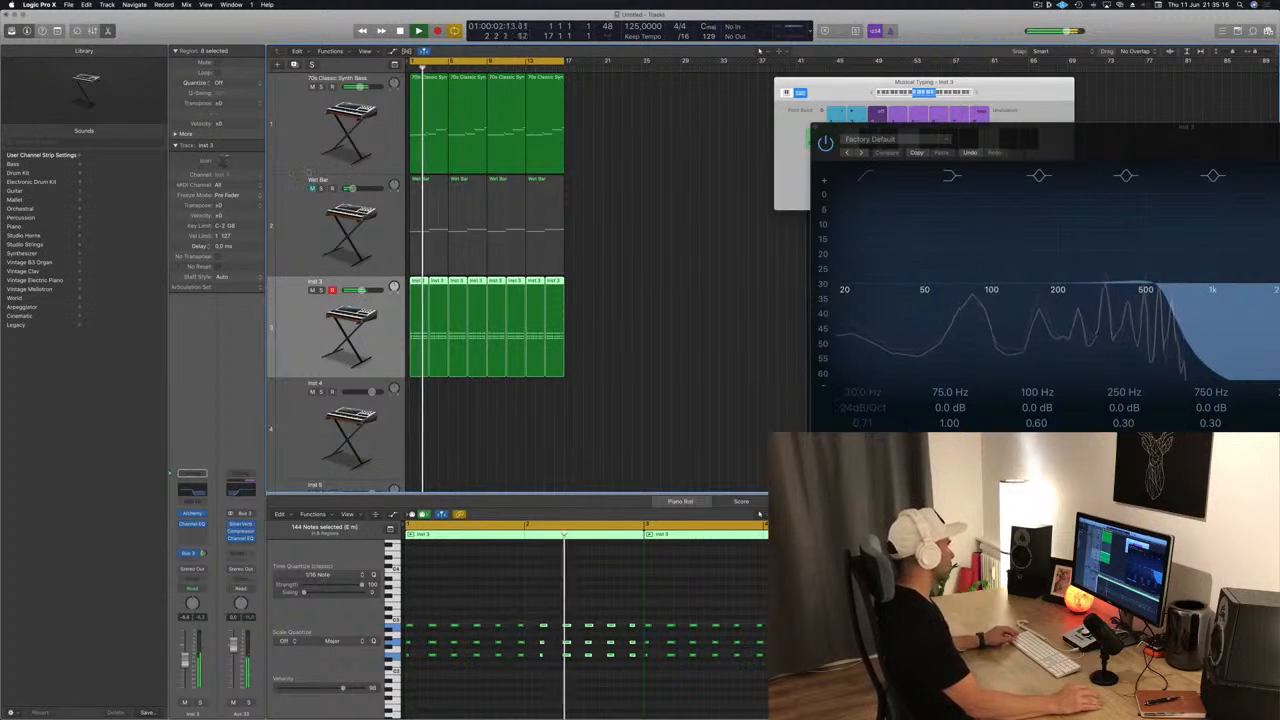
scroll(295, 172, "down", 1)
left_click(689, 320)
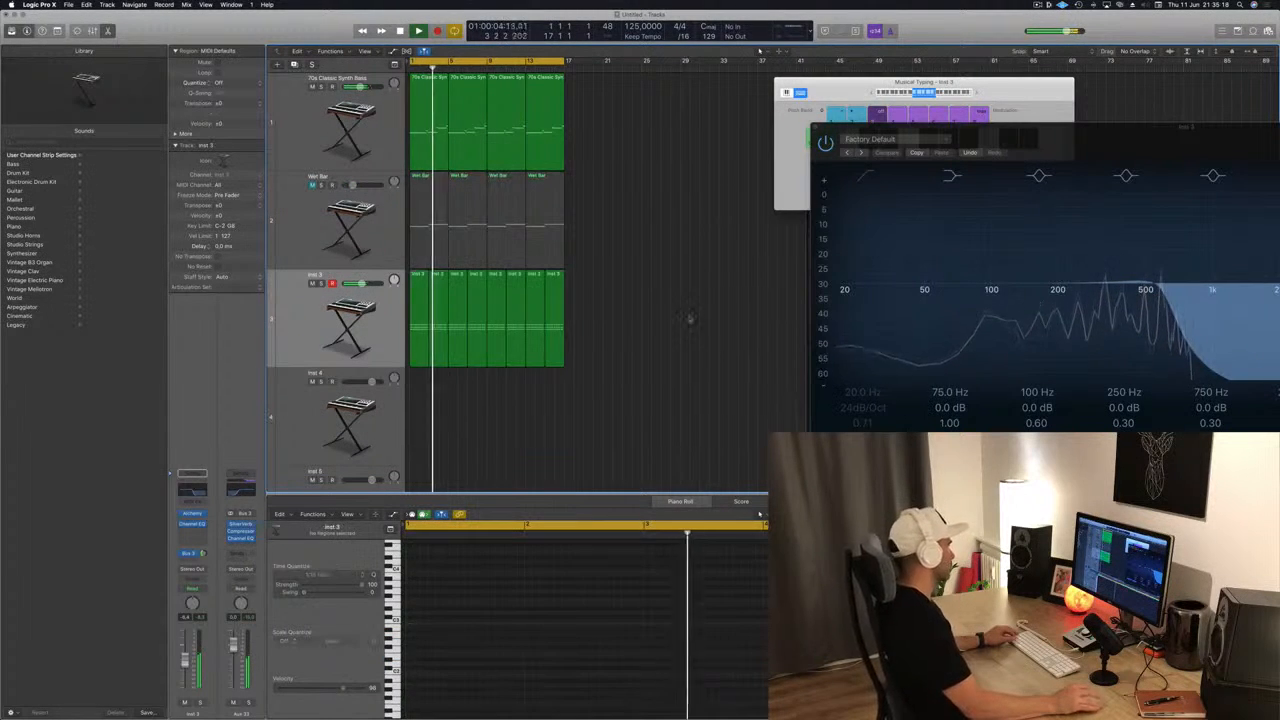
scroll(673, 326, "up", 2)
scroll(672, 325, "down", 3)
scroll(668, 332, "up", 1)
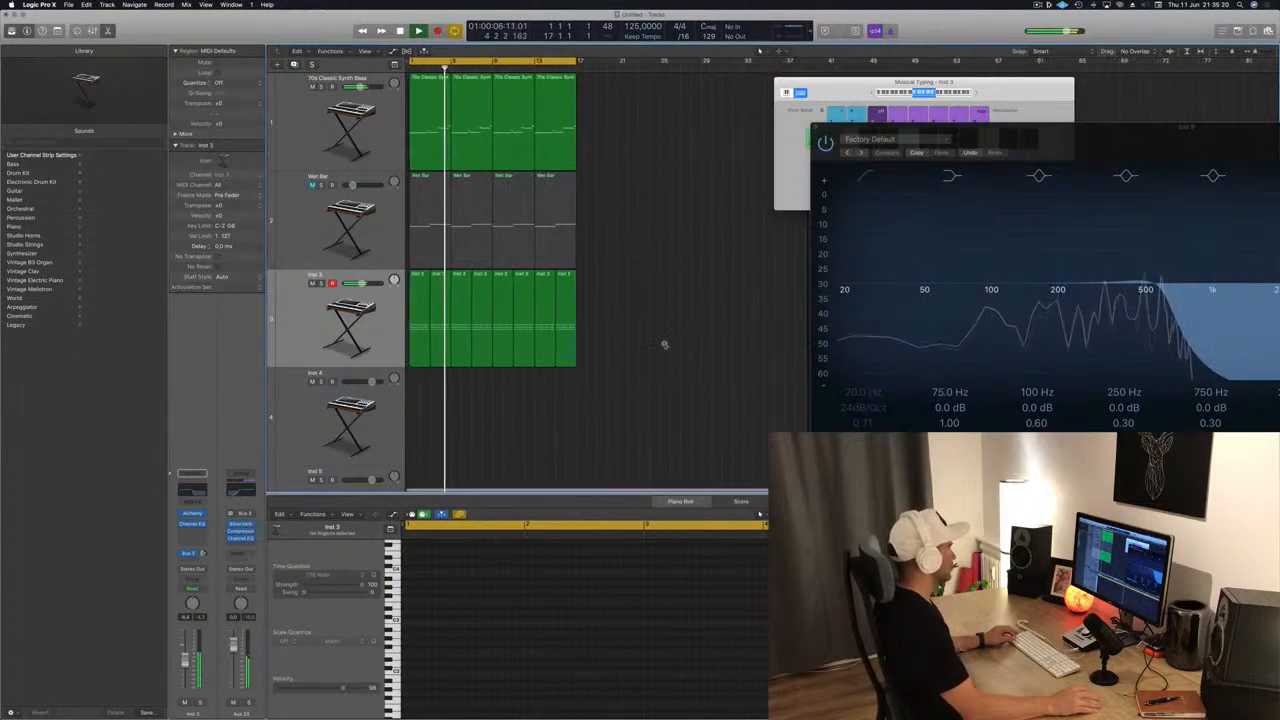
left_click(312, 185)
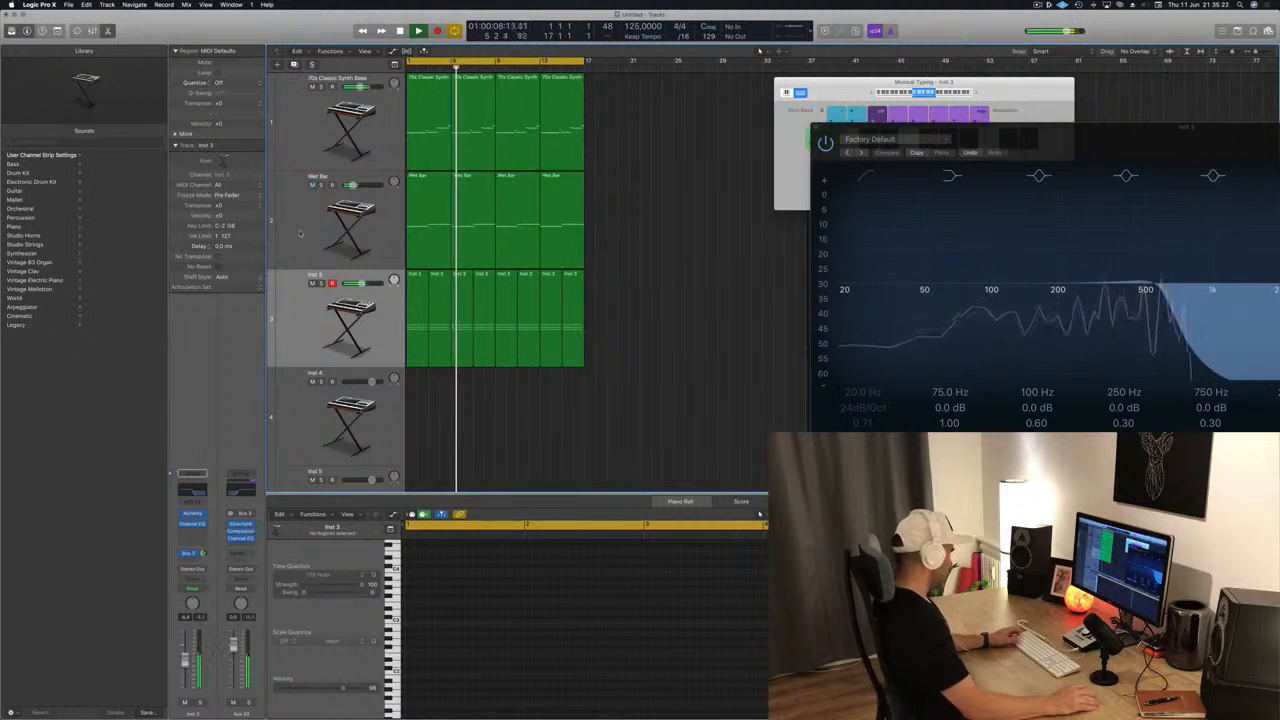
Turn down the Noise HP Cut control in the Wet Bar track's Alchemy, close the synth, and lower the track's volume.
left_click(299, 232)
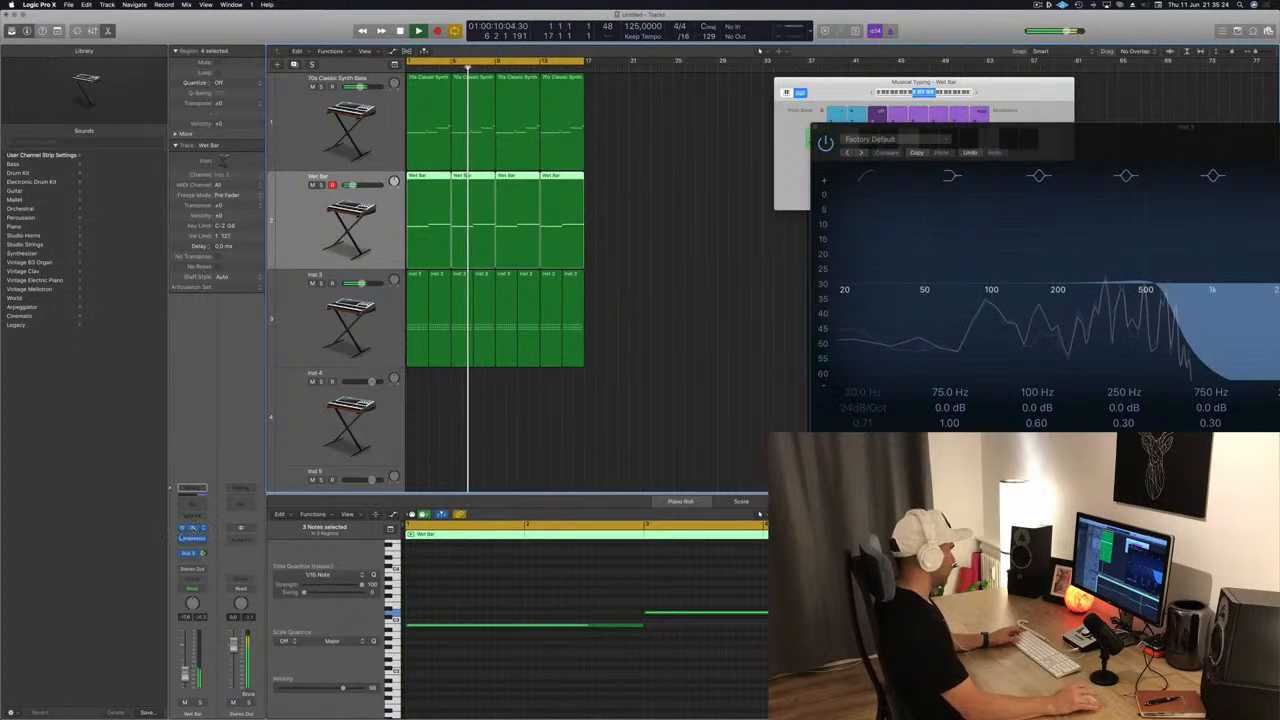
left_click(192, 527)
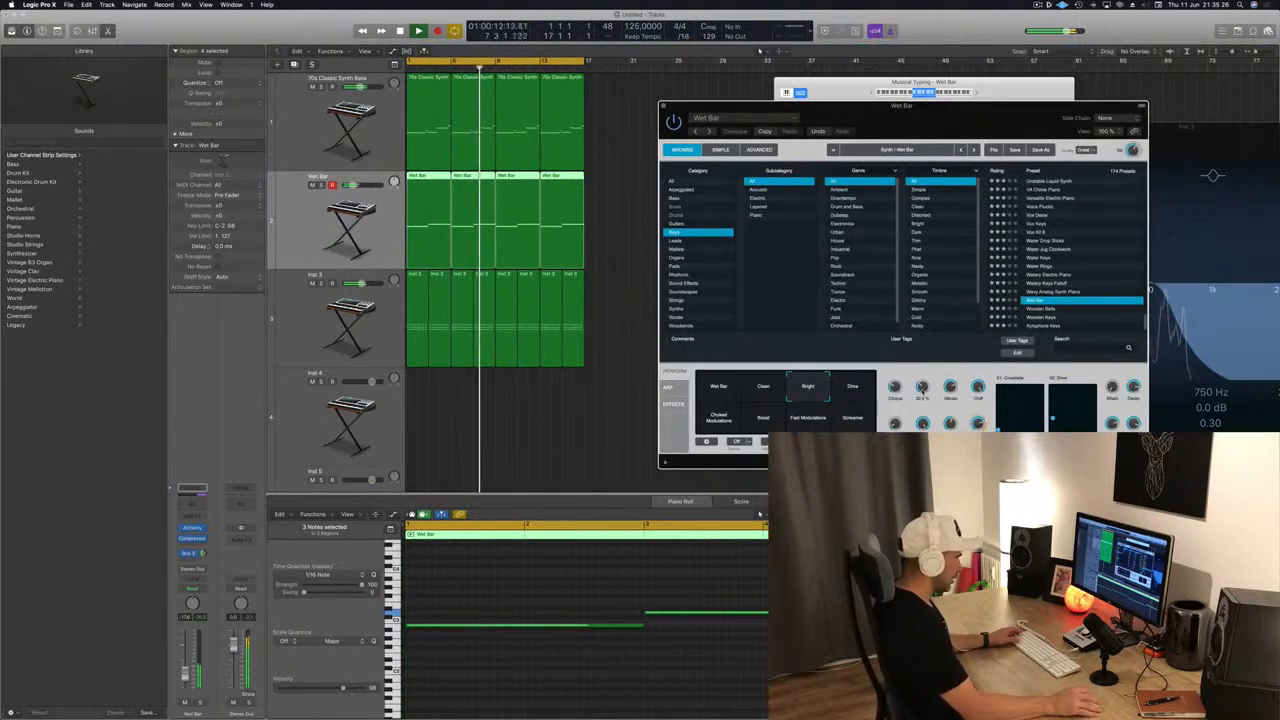
left_click_drag(923, 389, 922, 399)
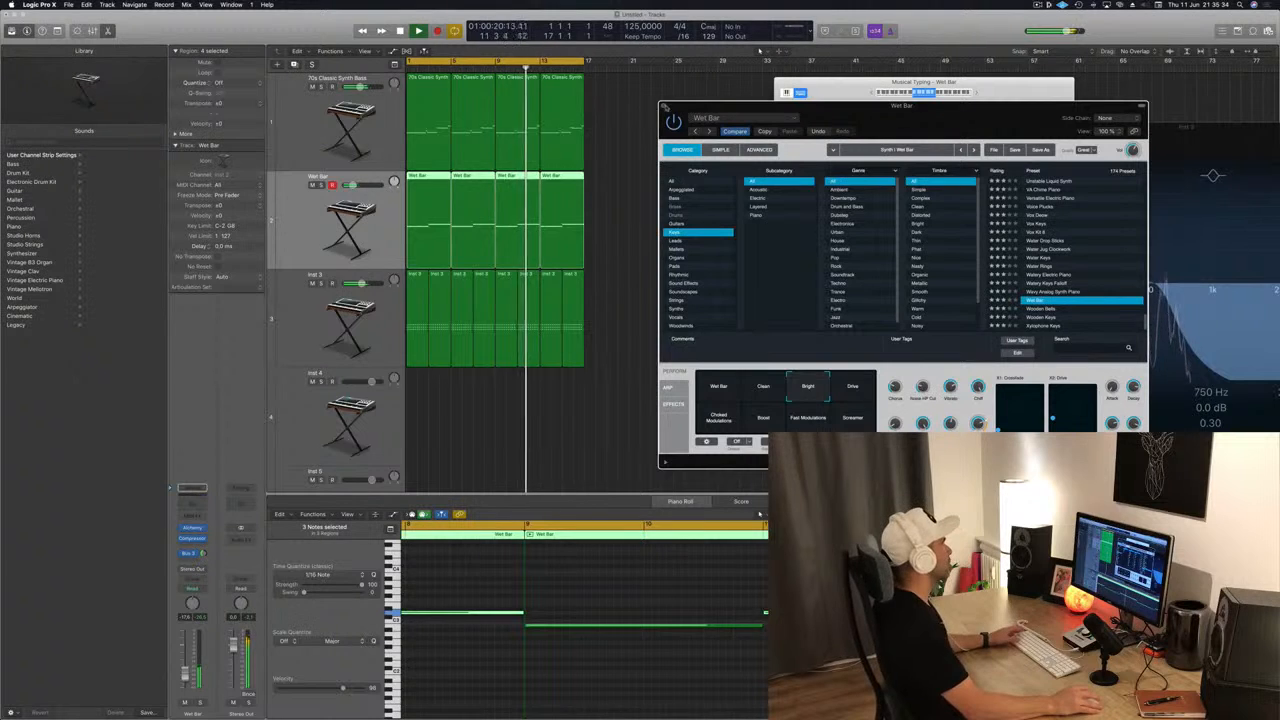
left_click(669, 108)
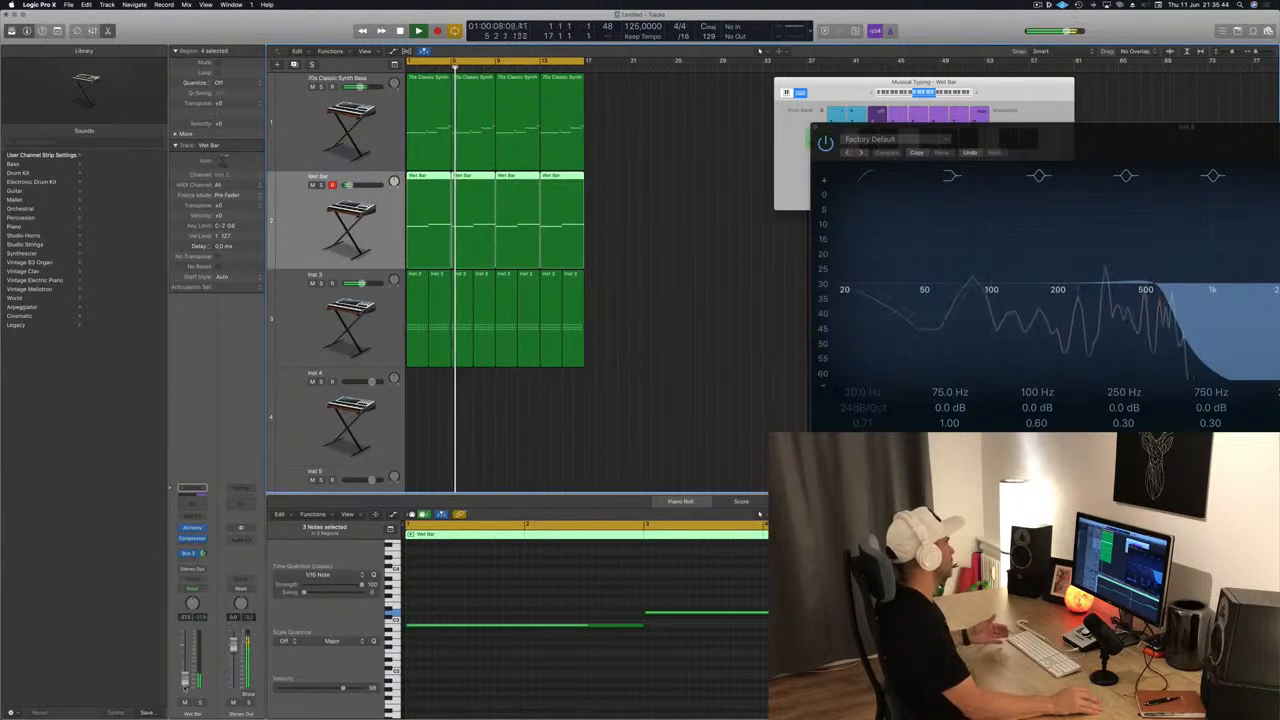
Clear the region selection, select the Inst 4 track, and send it to Bus 3.
scroll(671, 331, "down", 2)
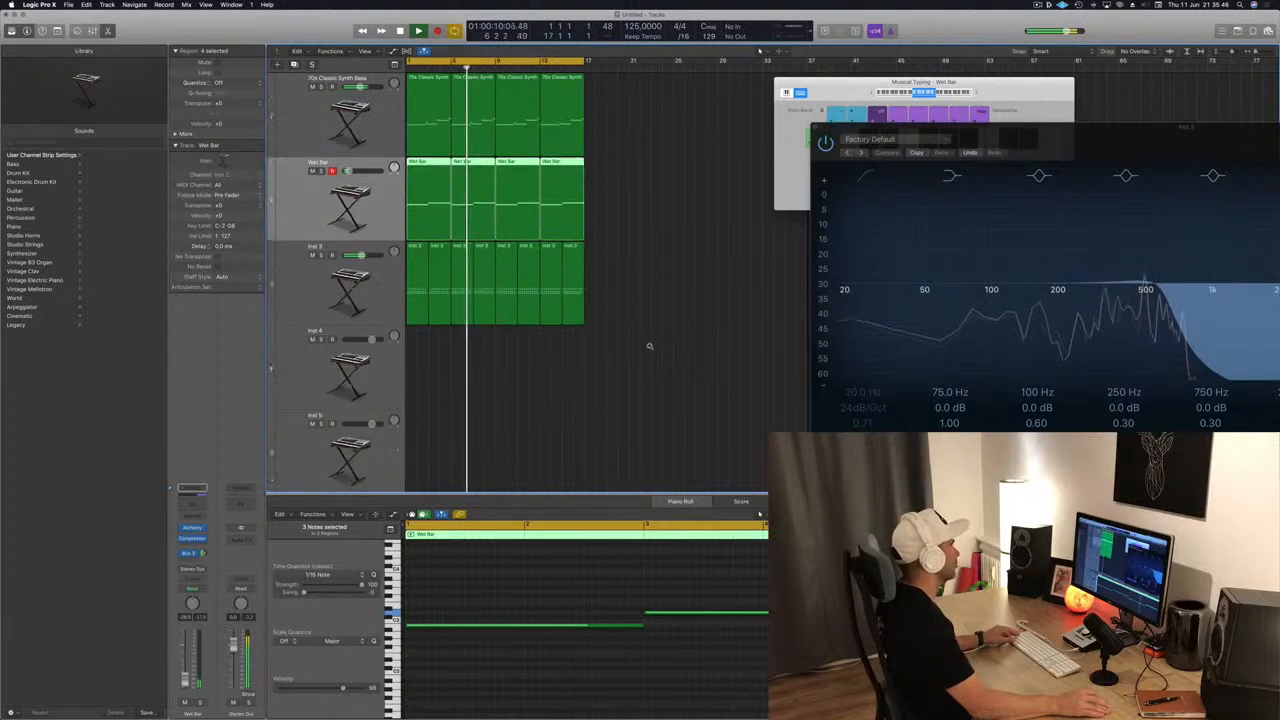
scroll(649, 346, "down", 2)
left_click(580, 349)
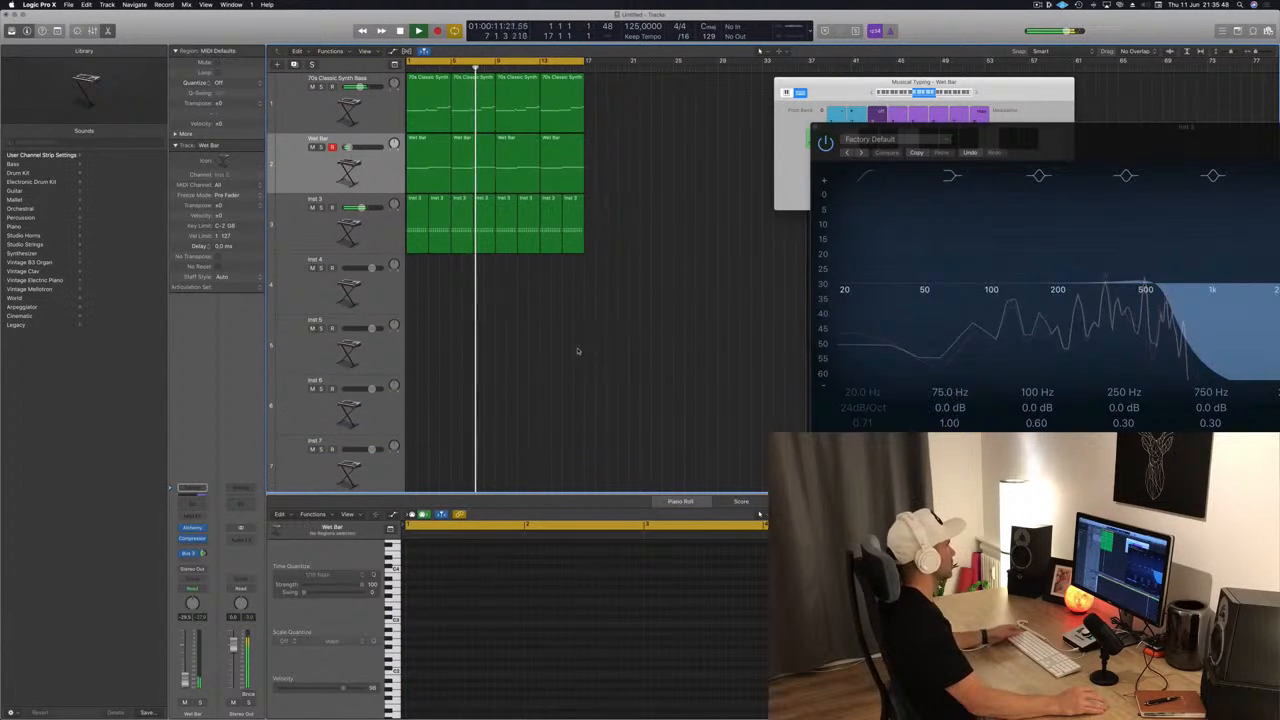
left_click(363, 247)
left_click(360, 285)
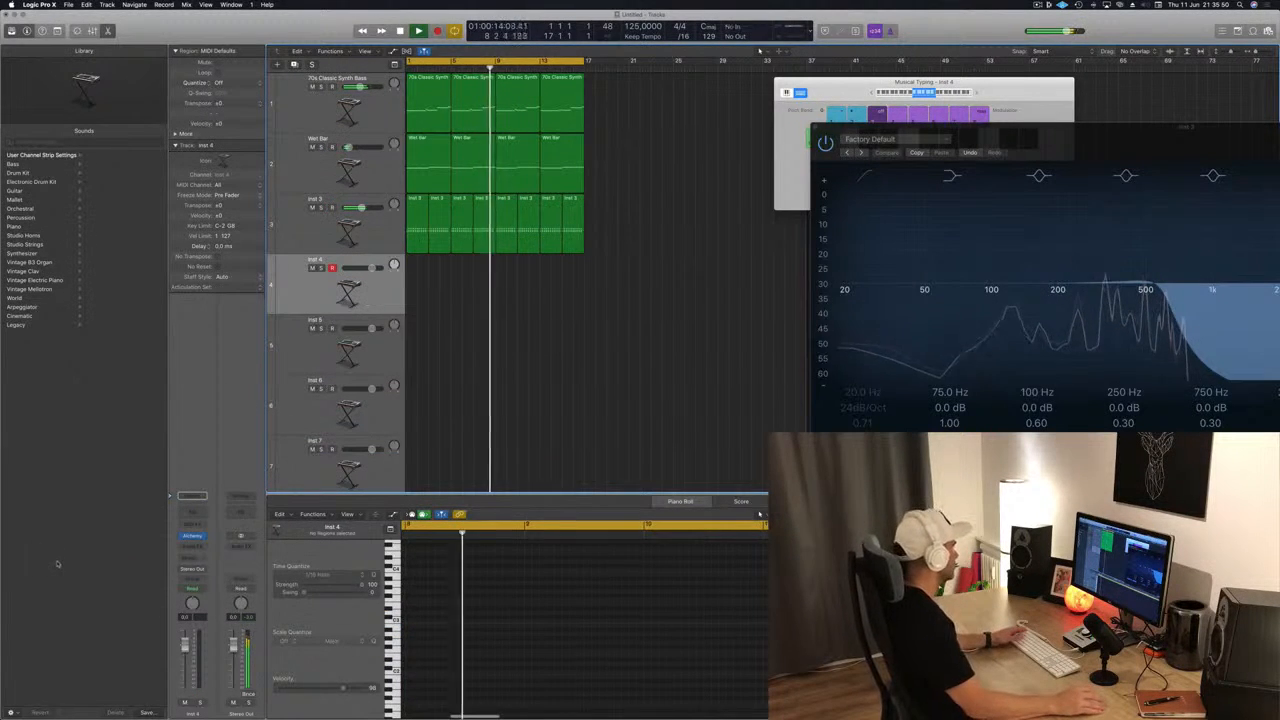
left_click(190, 559)
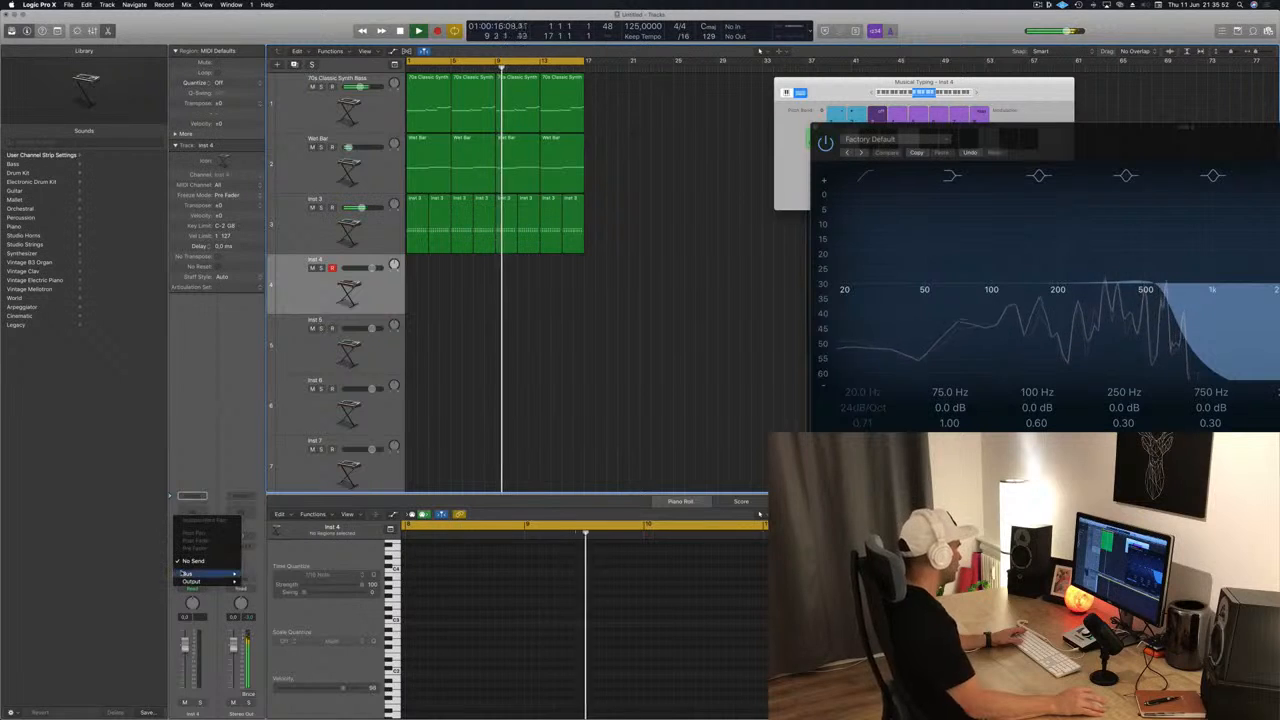
mouse_move(184, 574)
left_click(258, 485)
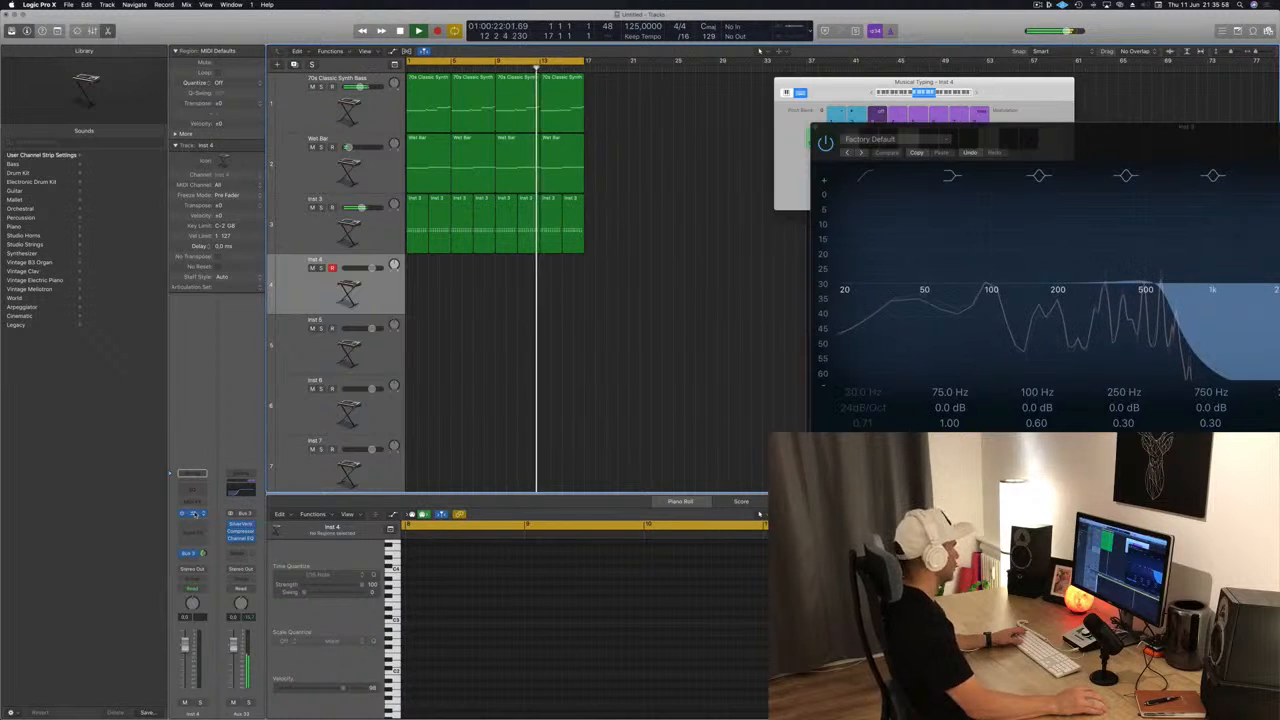
Show the Inst 4 Alchemy synth over the tracks and load the Contrapuntal preset from the Organs category.
left_click(193, 513)
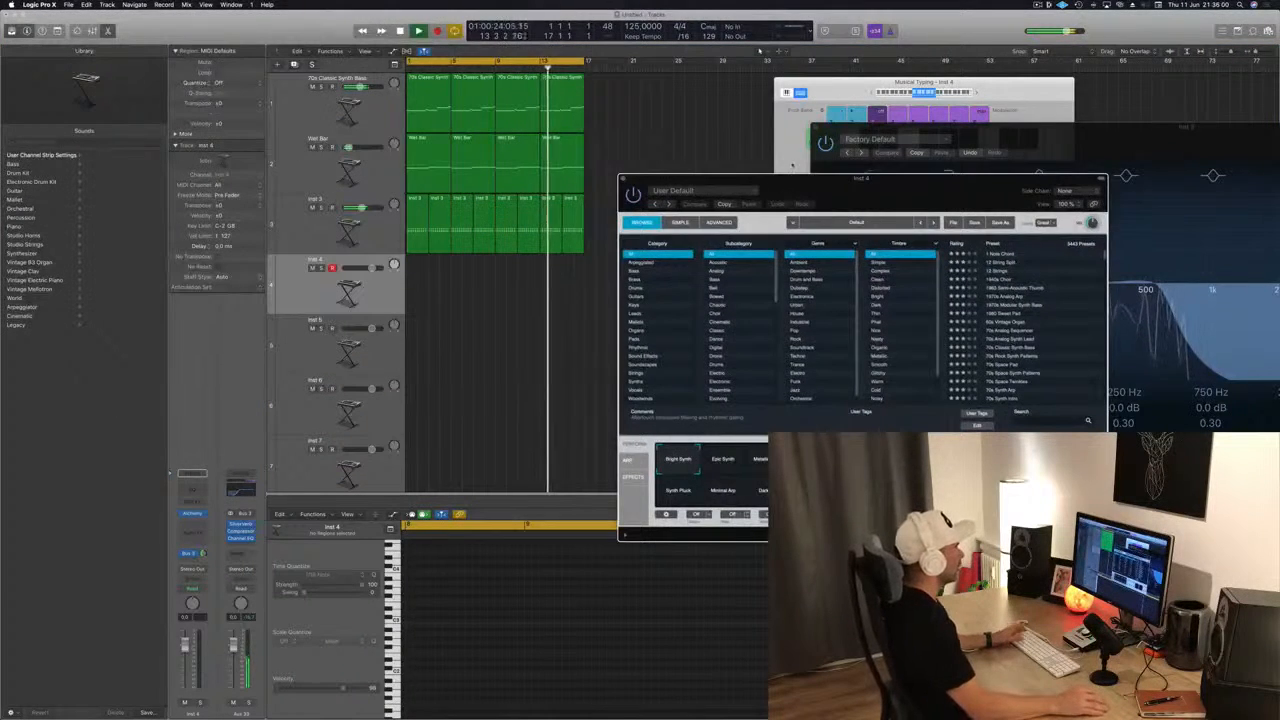
left_click_drag(861, 189, 509, 167)
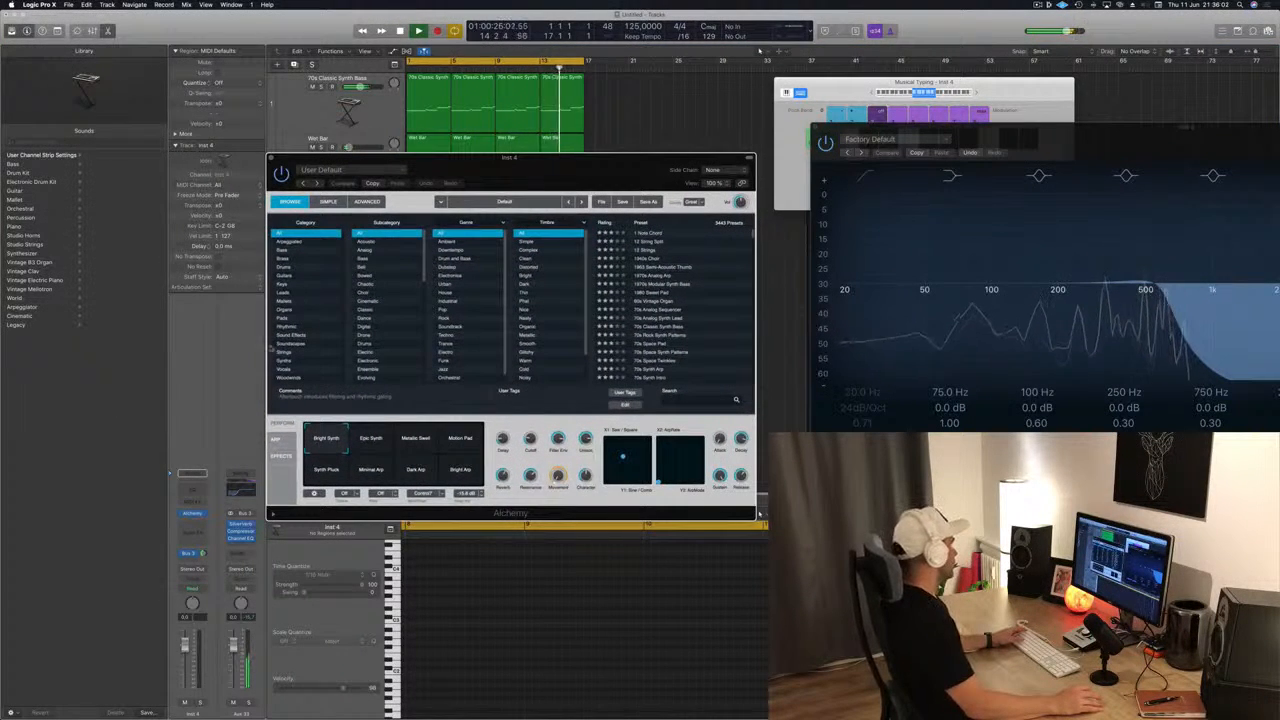
left_click(295, 310)
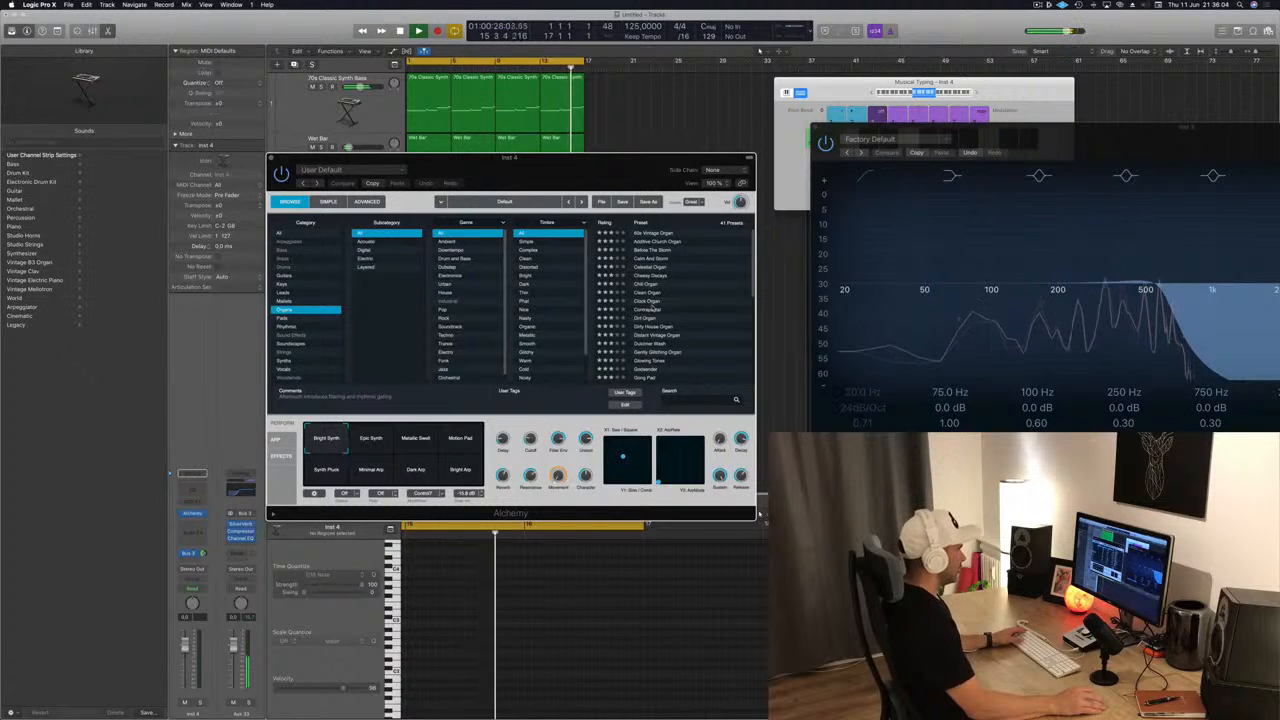
left_click(650, 310)
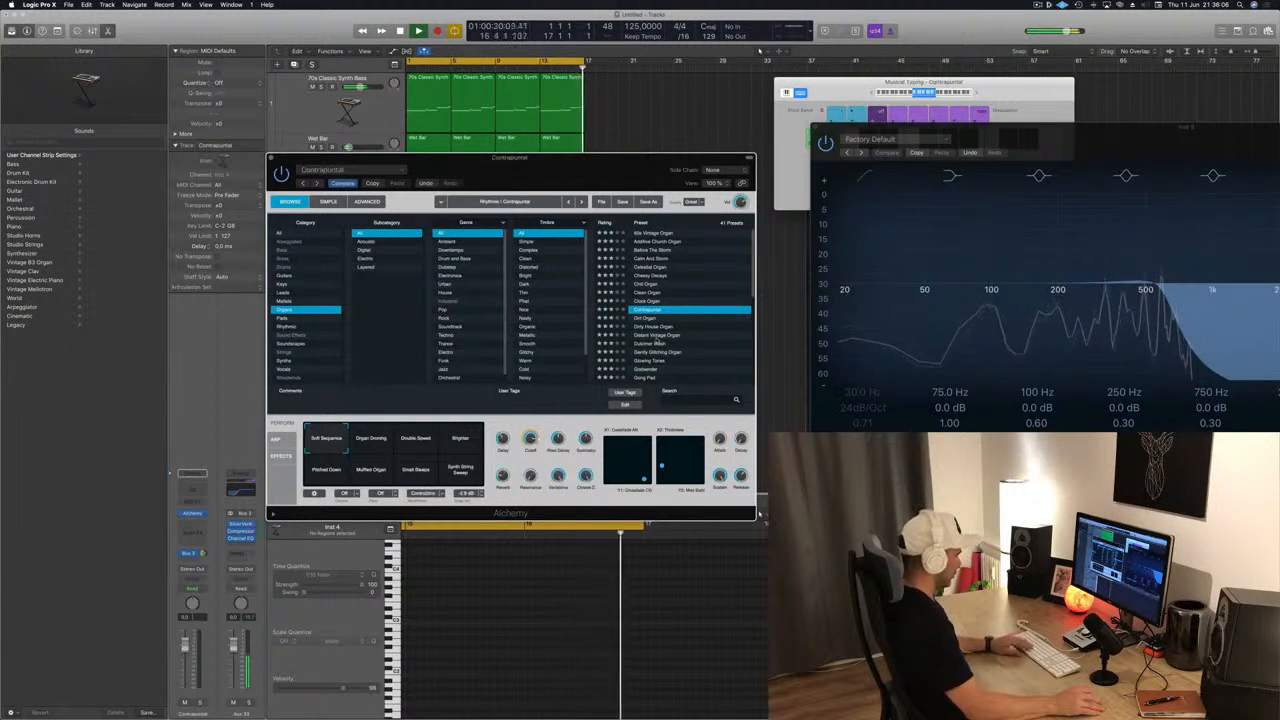
Move the Musical Typing keyboard clear of the synth and audition the Contrapuntal preset in different octaves.
left_click_drag(995, 95, 1047, 69)
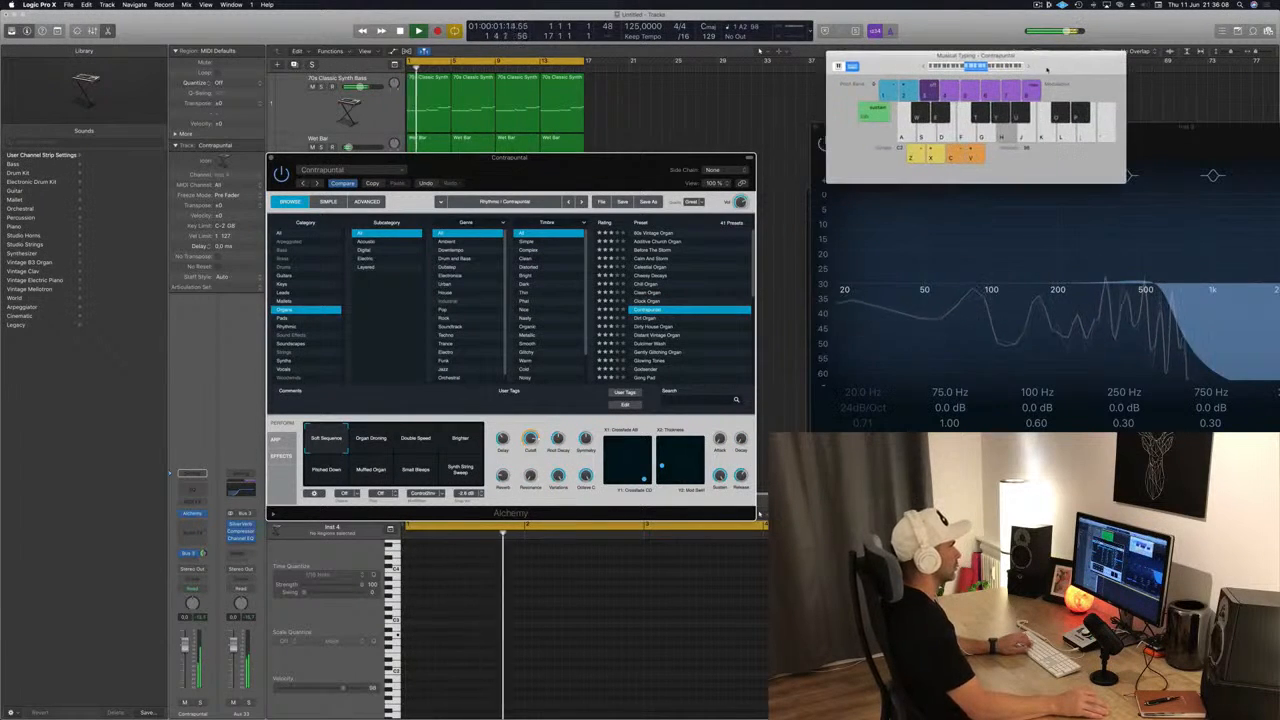
key("x")
key("x")
key("x")
key("h")
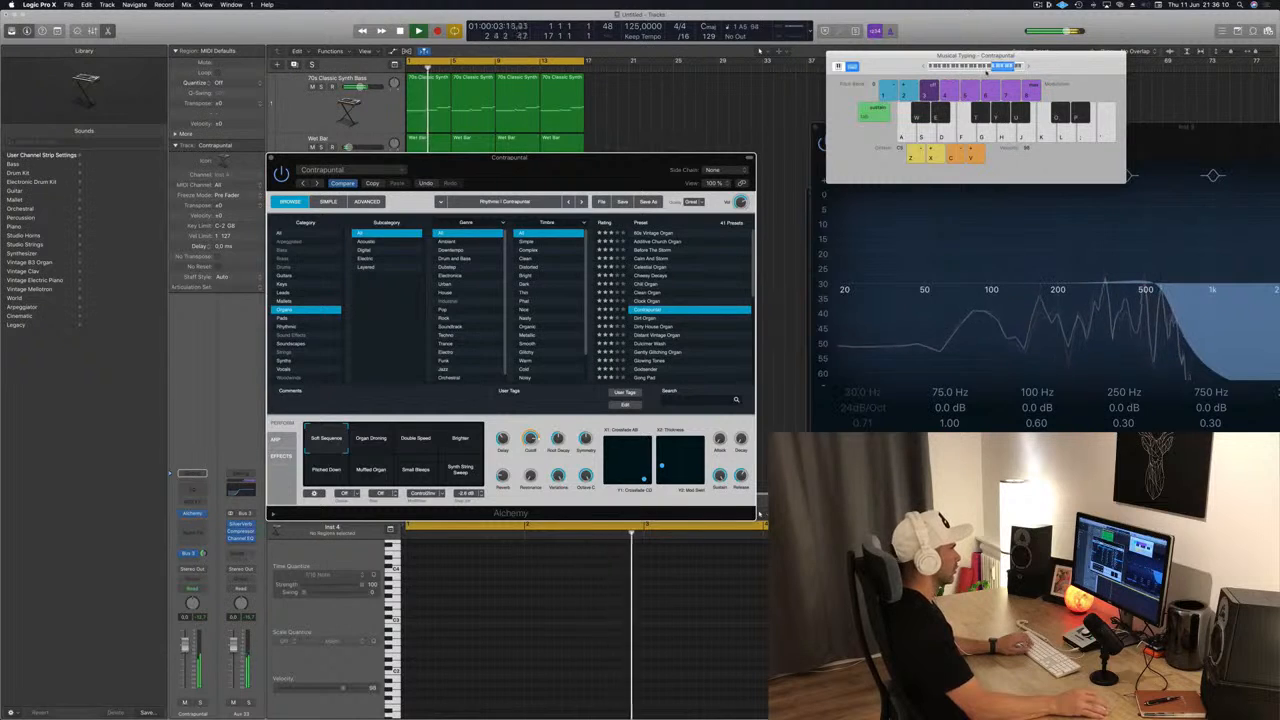
left_click(986, 70)
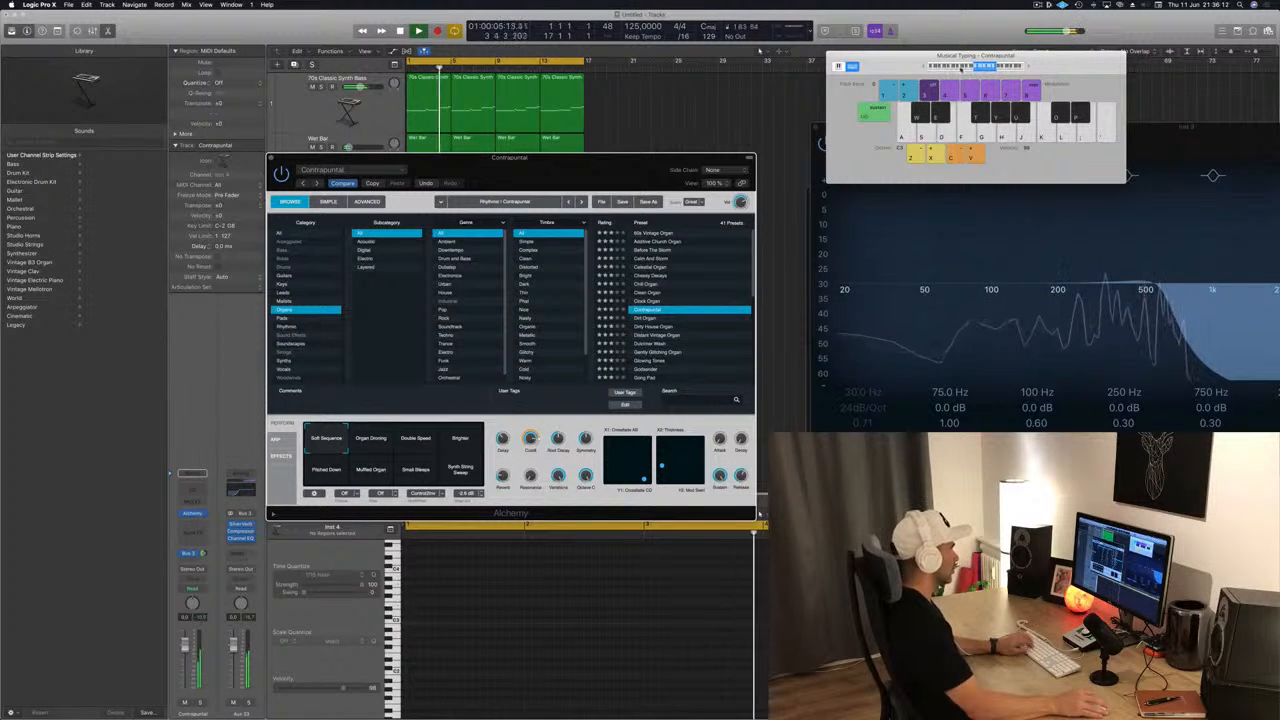
Load the Dirt Organ preset on the fourth track and audition it with the Ring Mod and Delay Filter performance snapshots.
left_click_drag(619, 163, 792, 156)
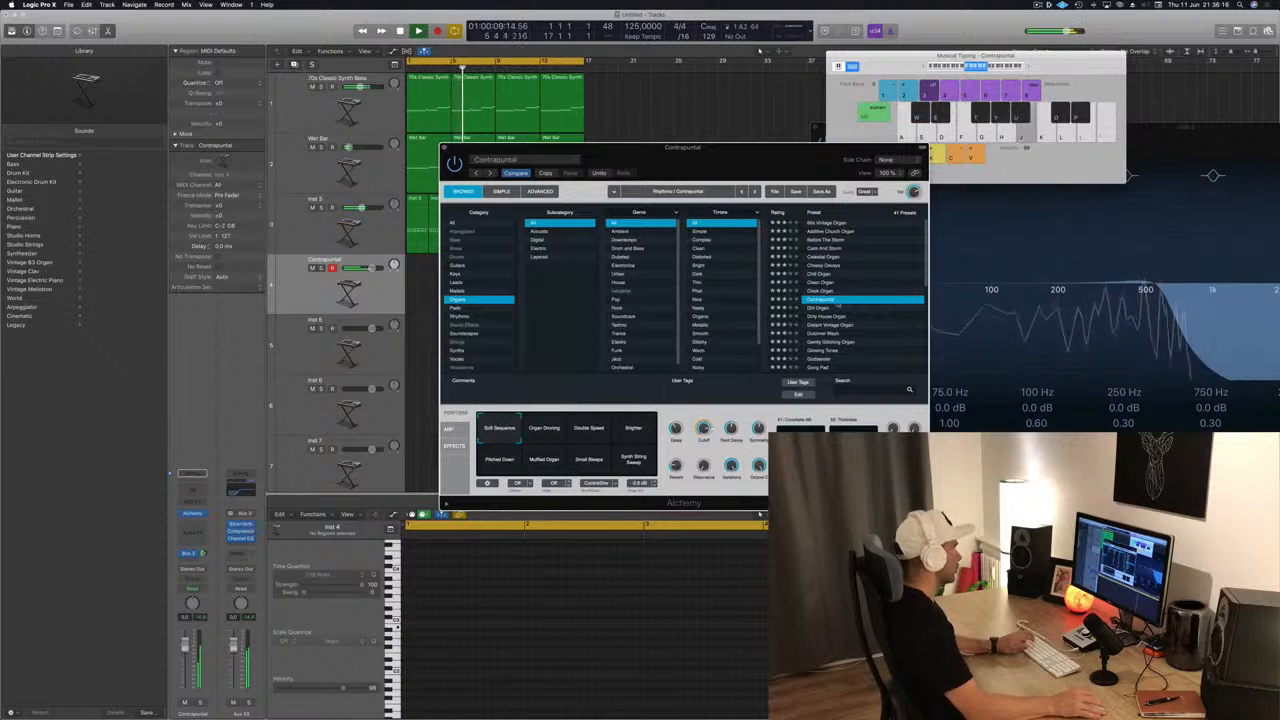
left_click(821, 308)
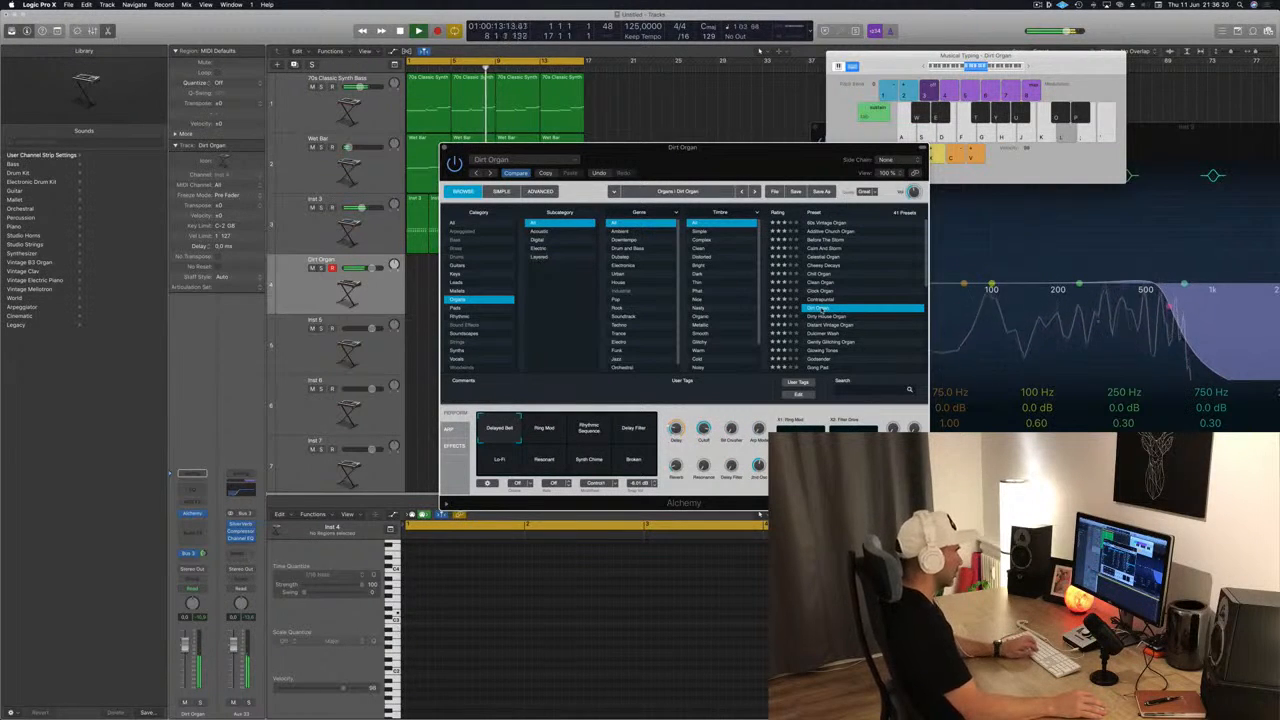
key("semicolon")
key("k")
key("l")
key("semicolon")
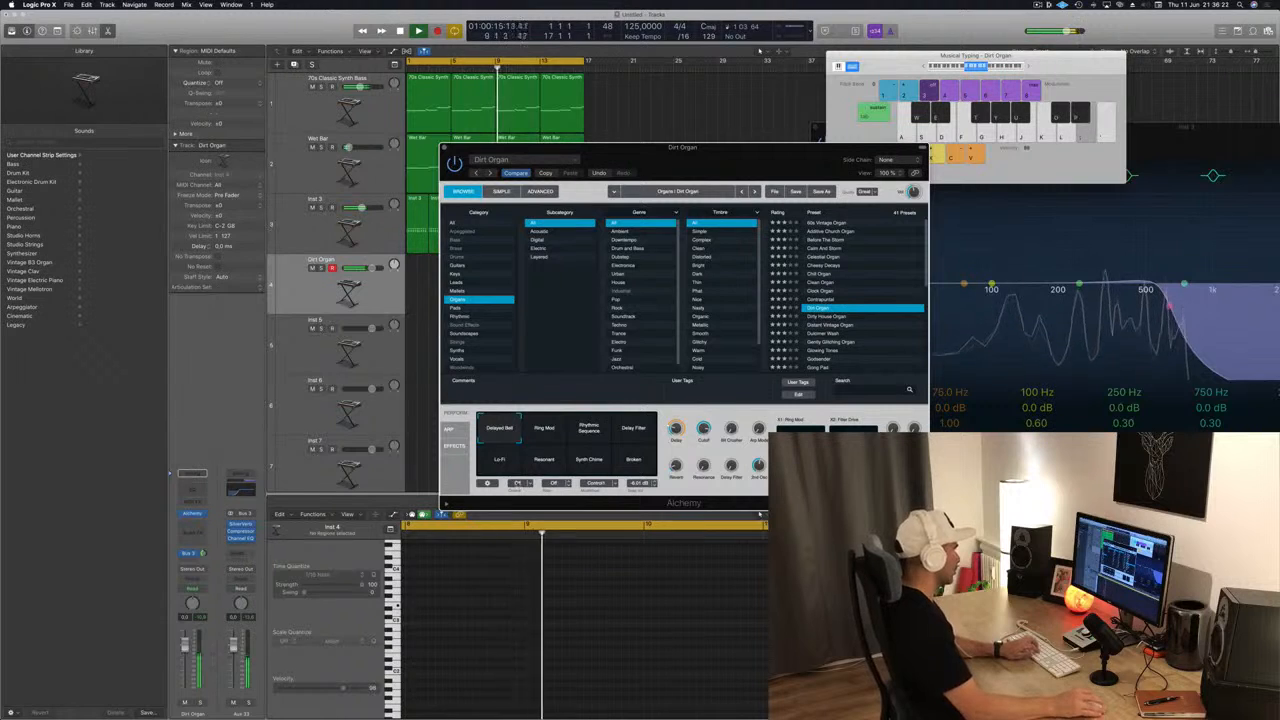
left_click(546, 430)
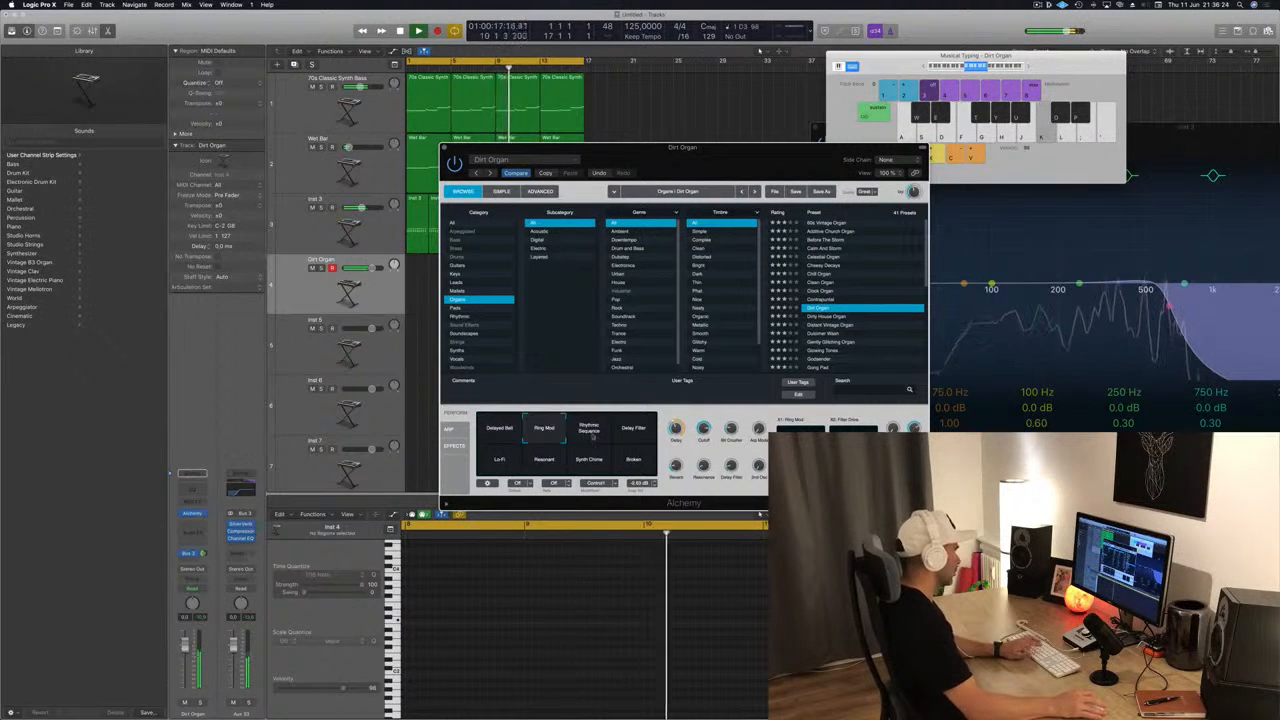
left_click(632, 427)
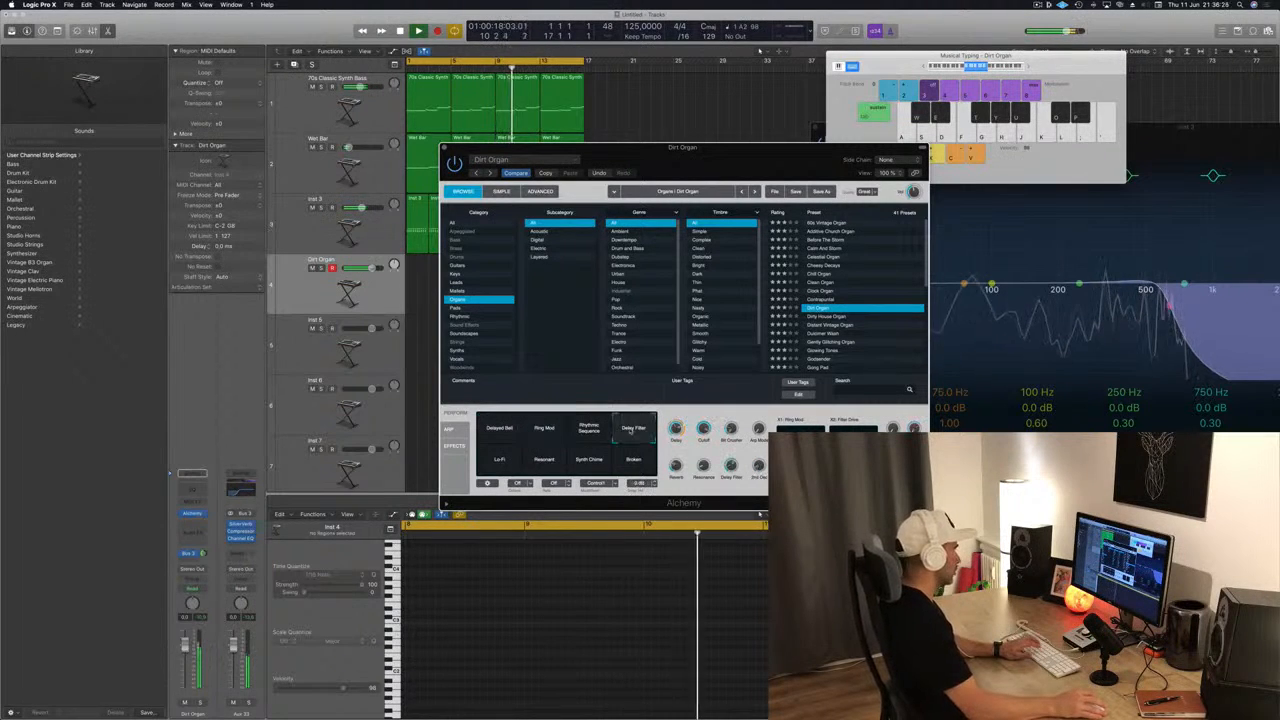
Load the Dirty House Organ preset, audition it, and lower the track's volume to about -4 dB.
left_click(843, 317)
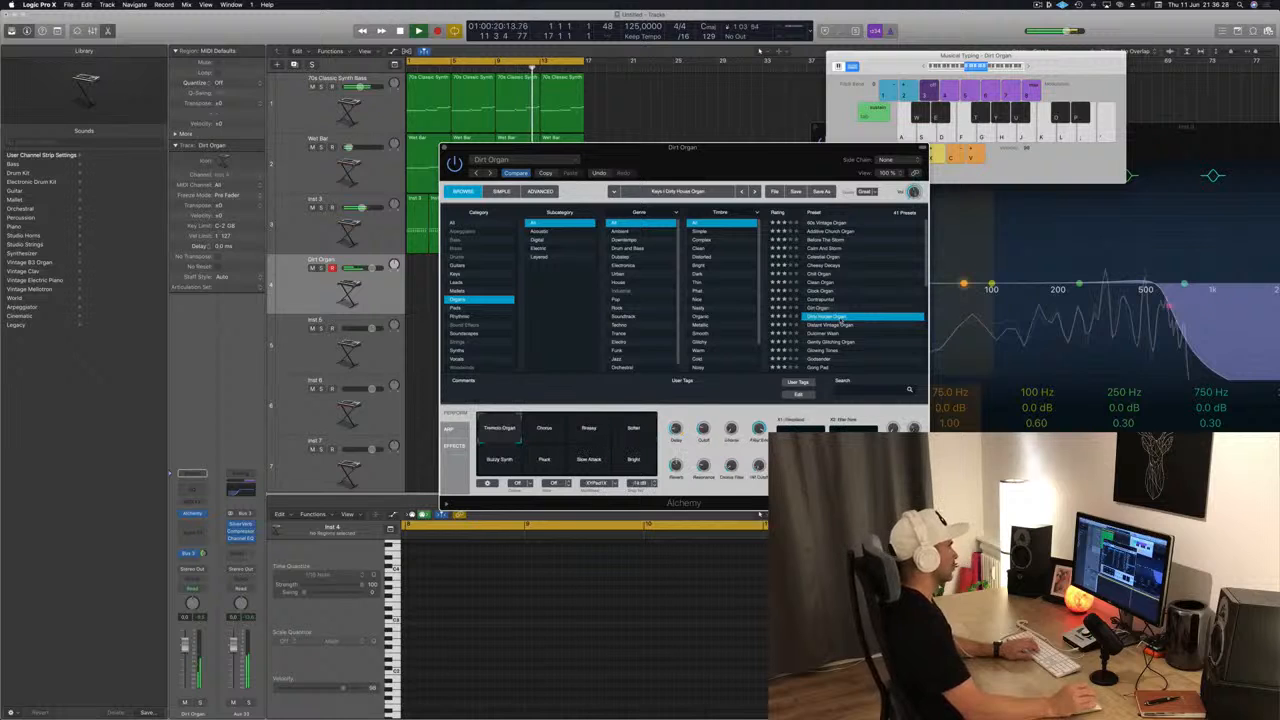
key("h")
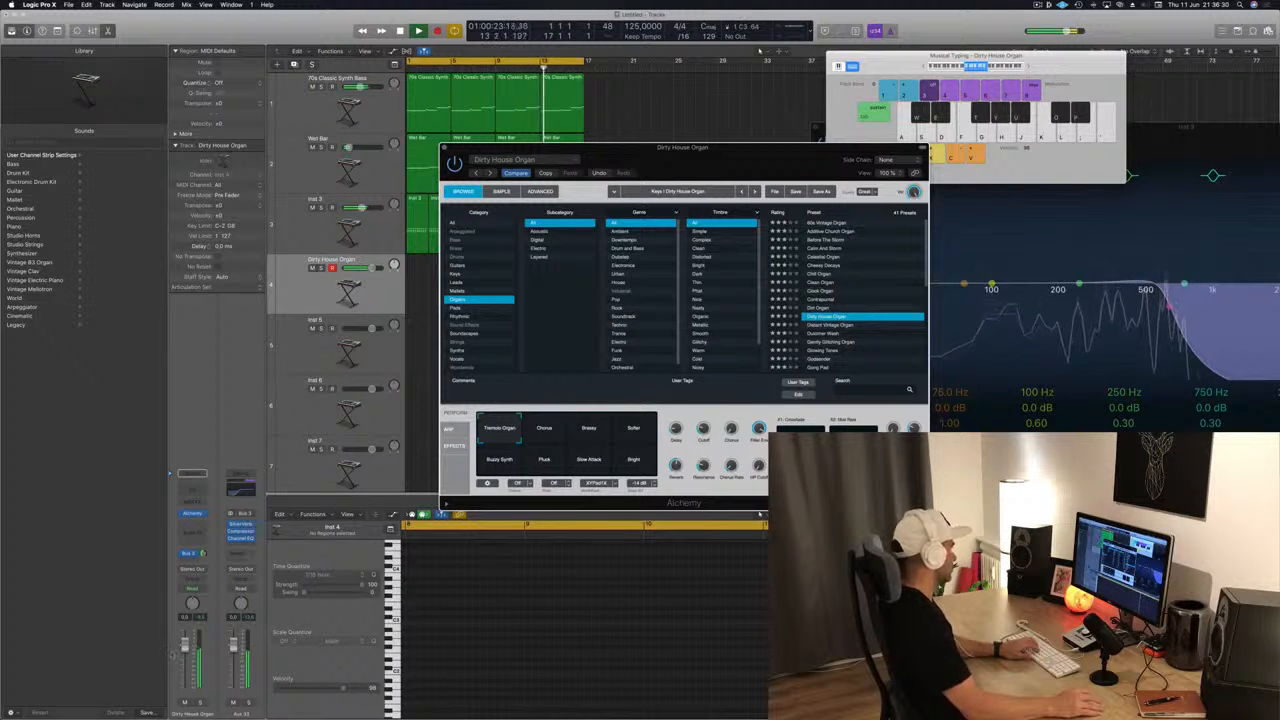
left_click_drag(185, 652, 186, 663)
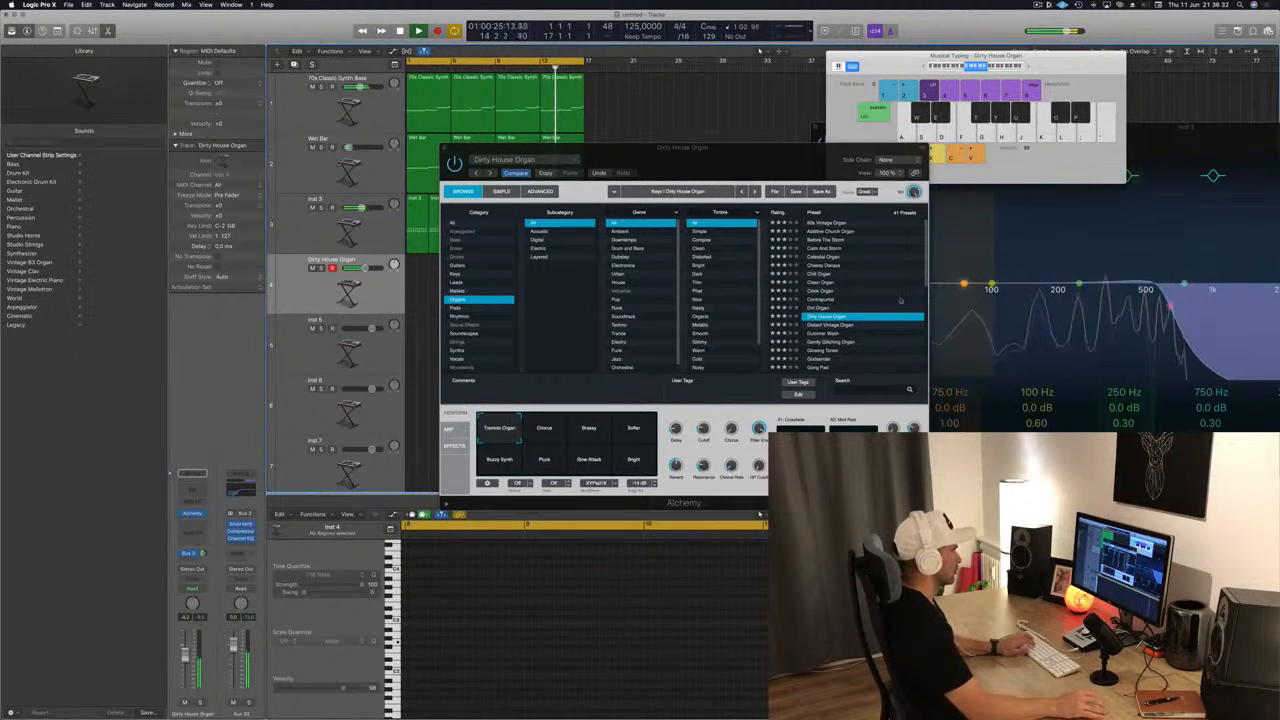
Load the Splashy Keys preset from the Organs category and audition it with a few notes.
scroll(840, 290, "down", 4)
left_click(820, 313)
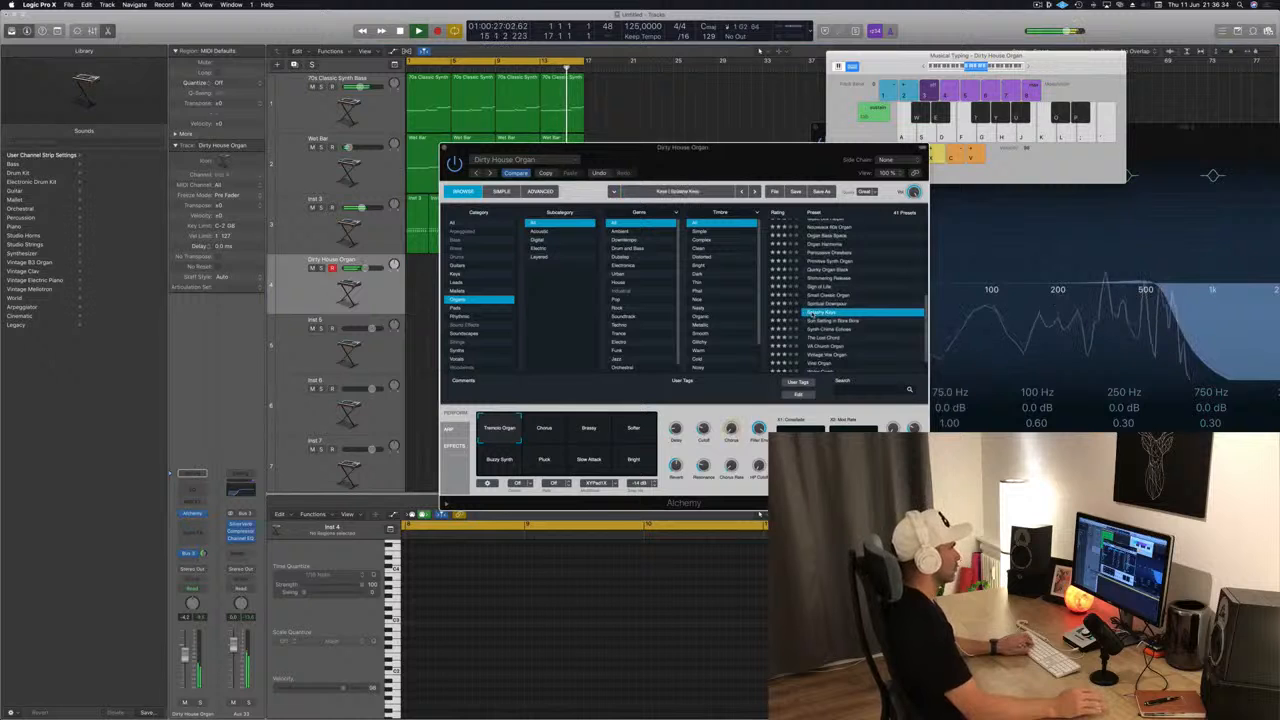
key("j")
key("k")
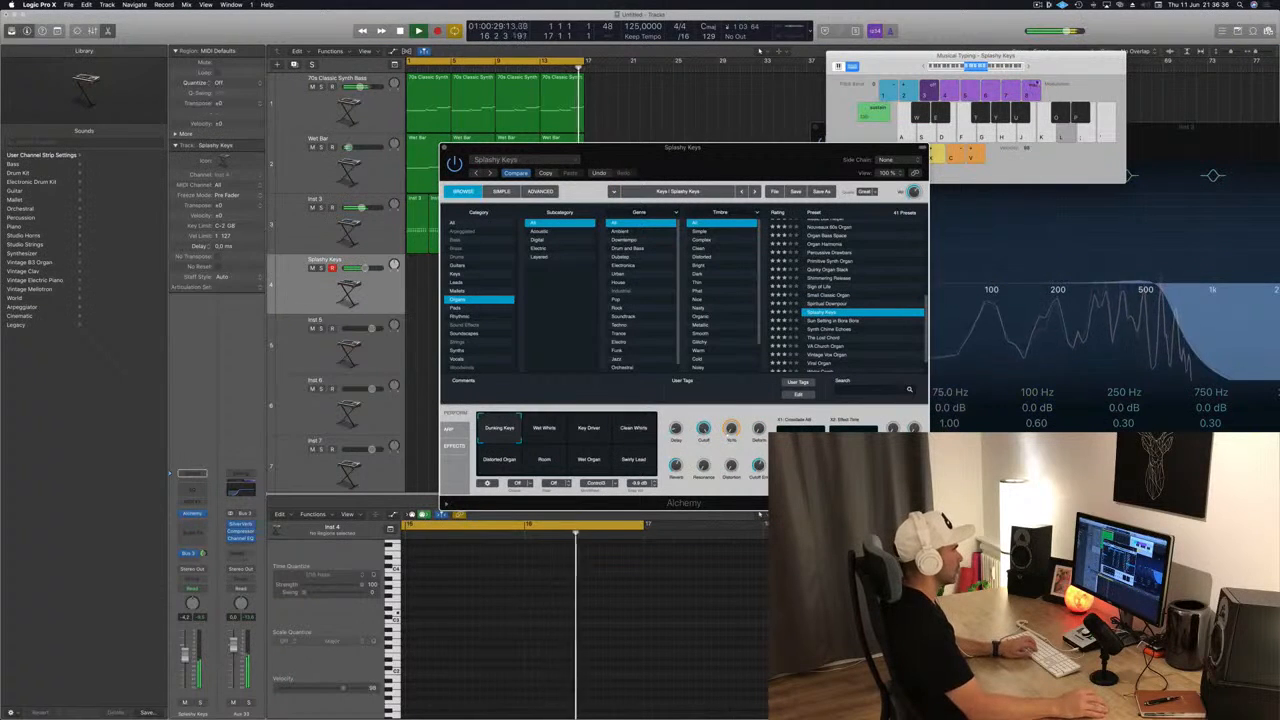
Shift the Musical Typing keyboard to a higher octave, load the Sun Setting in Bora Bora preset, and audition it.
left_click(1028, 68)
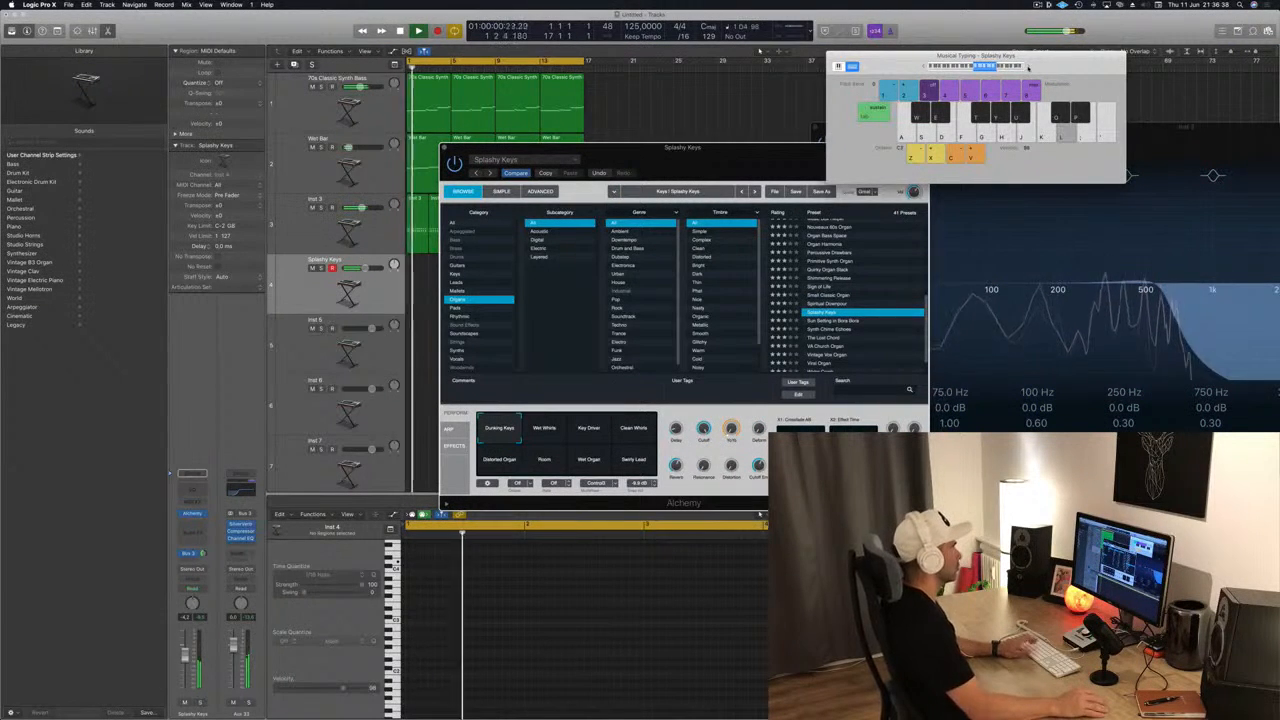
left_click(837, 321)
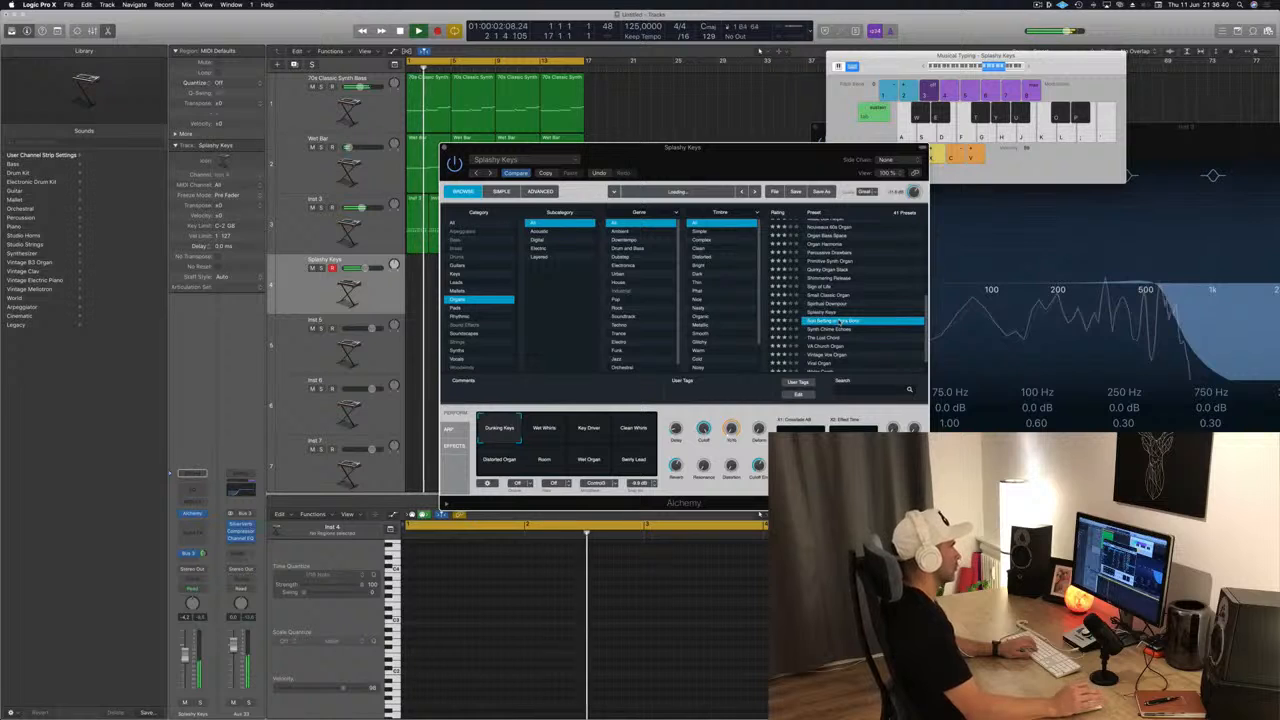
key("k")
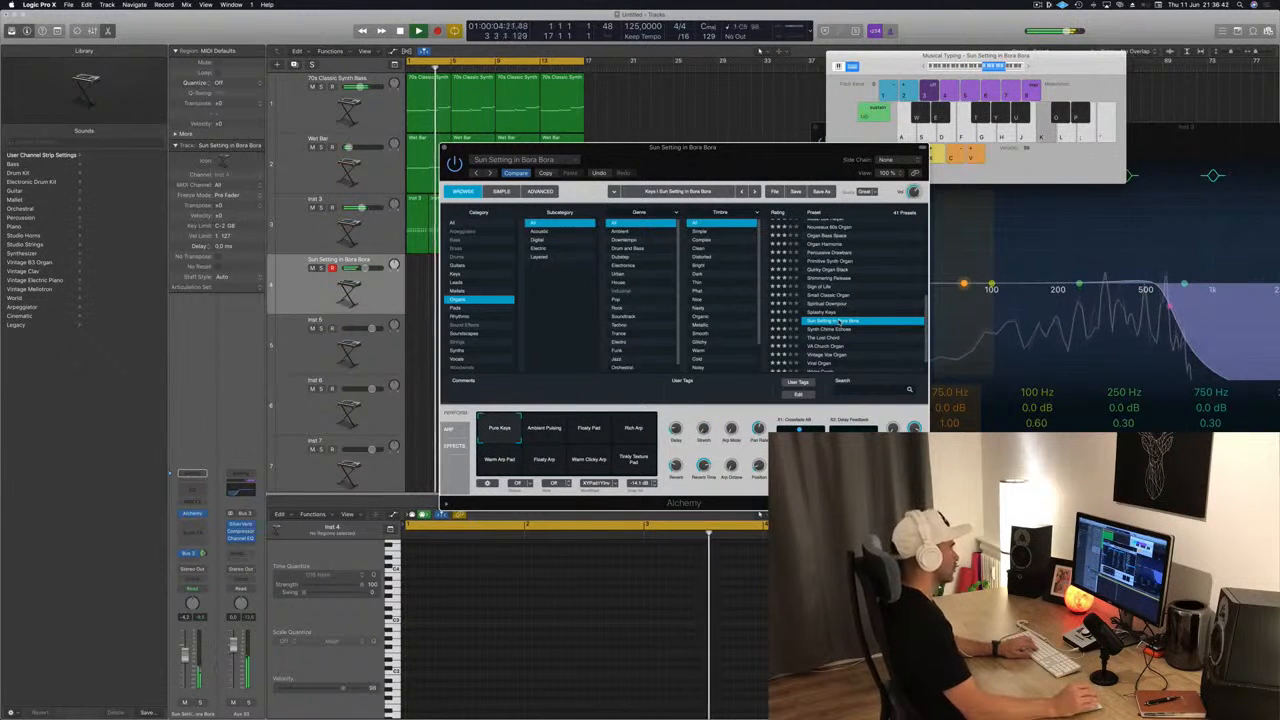
Play a few test notes over the running loop with the Sun Setting in Bora Bora preset.
key("l")
key("f")
key("f")
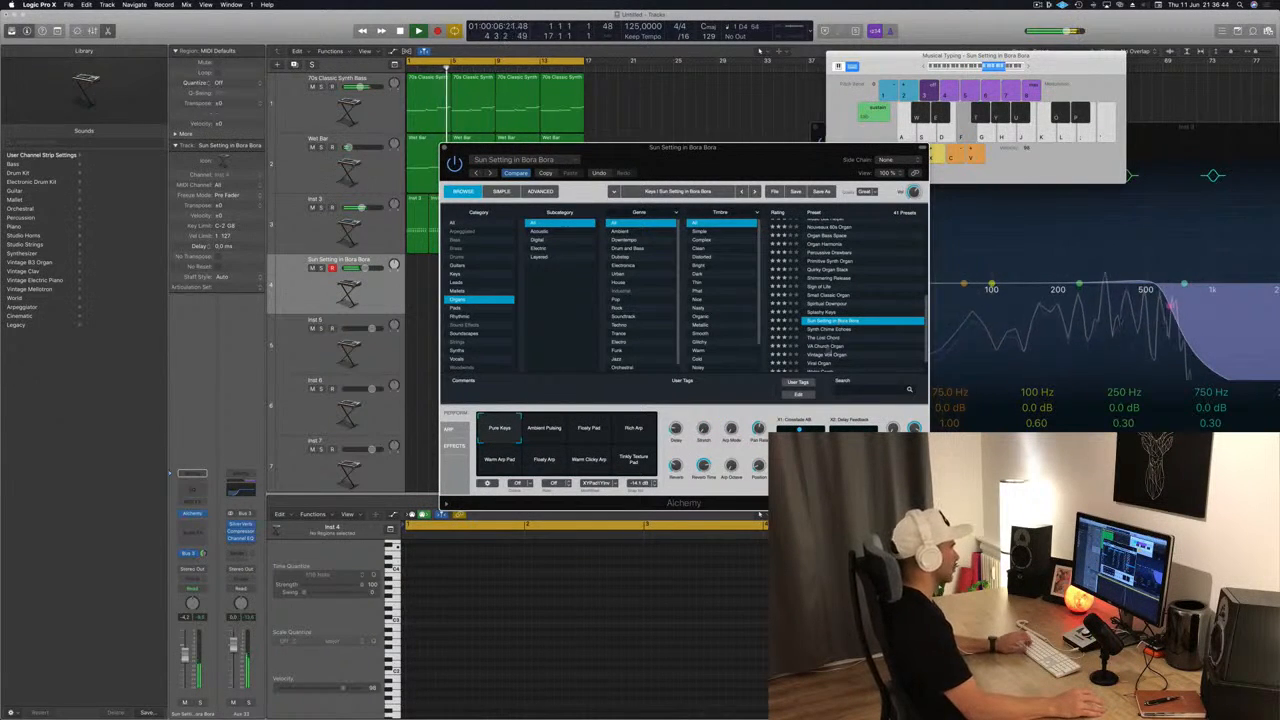
Audition the Synth Chime Echoes preset with its Brighter, Detune, Fast Tremolo and Percussive Pluck variations.
left_click(836, 328)
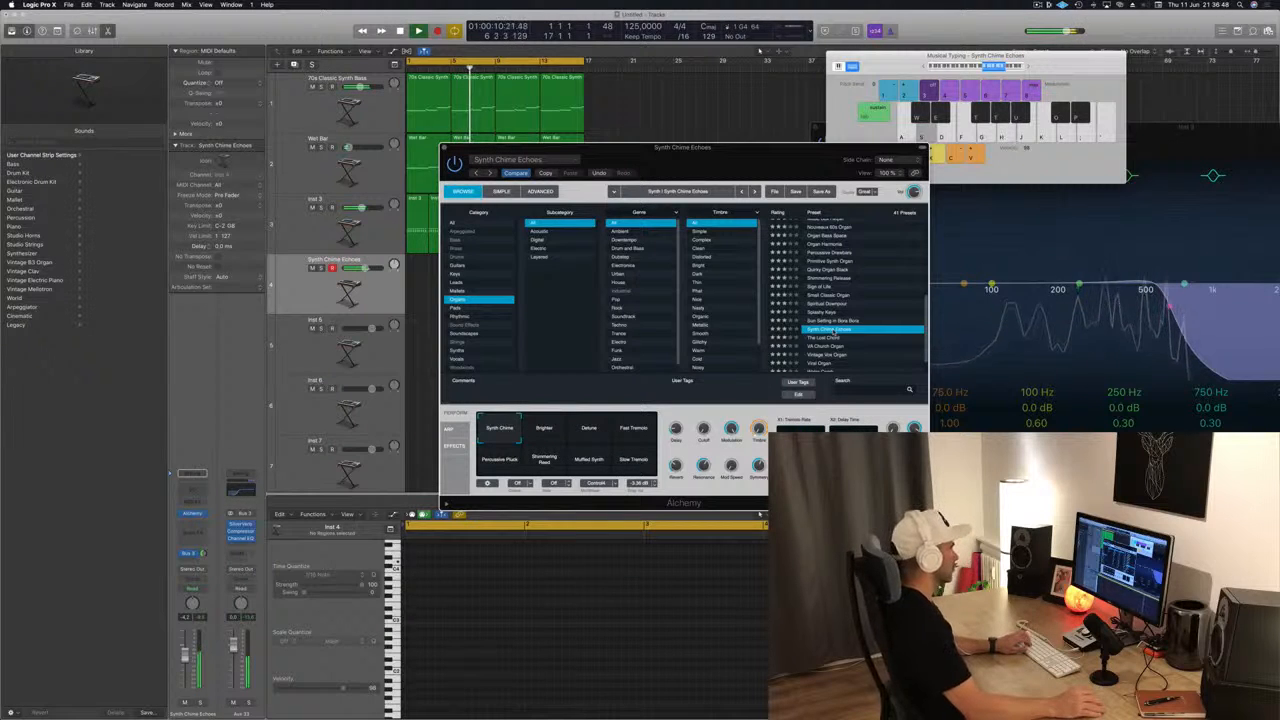
left_click(555, 427)
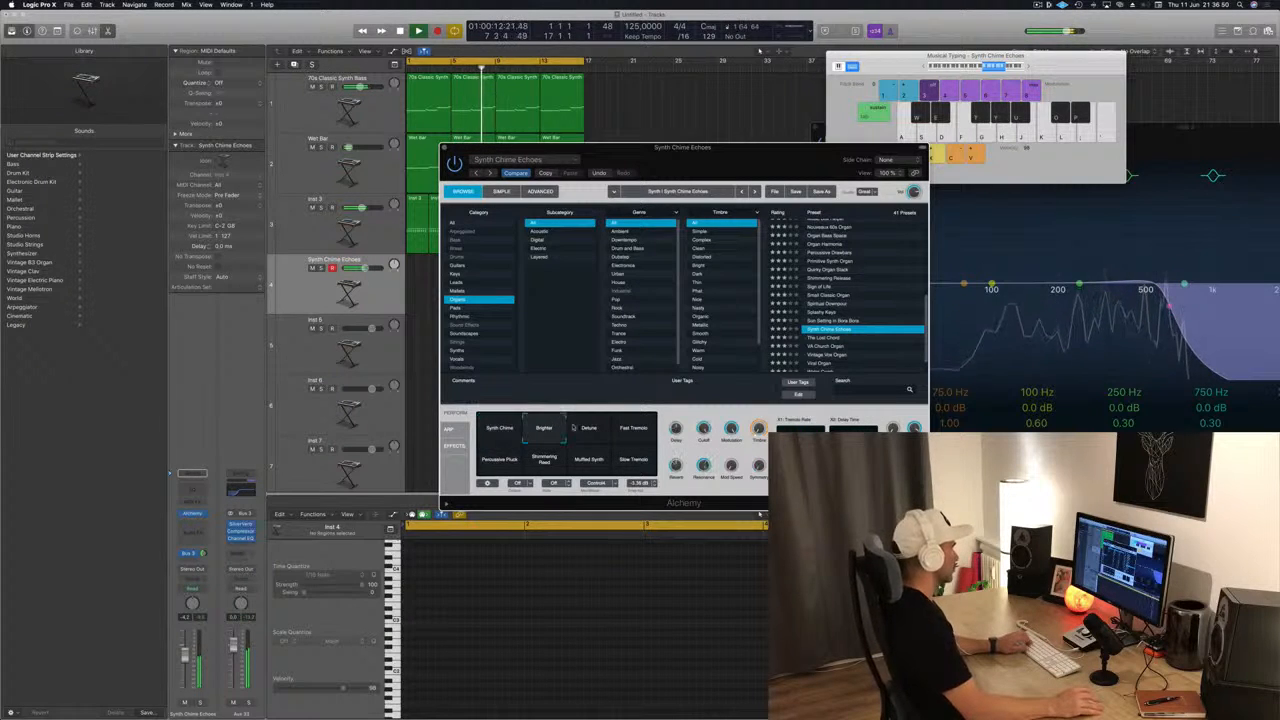
left_click(582, 432)
key("g")
left_click(627, 430)
key("g")
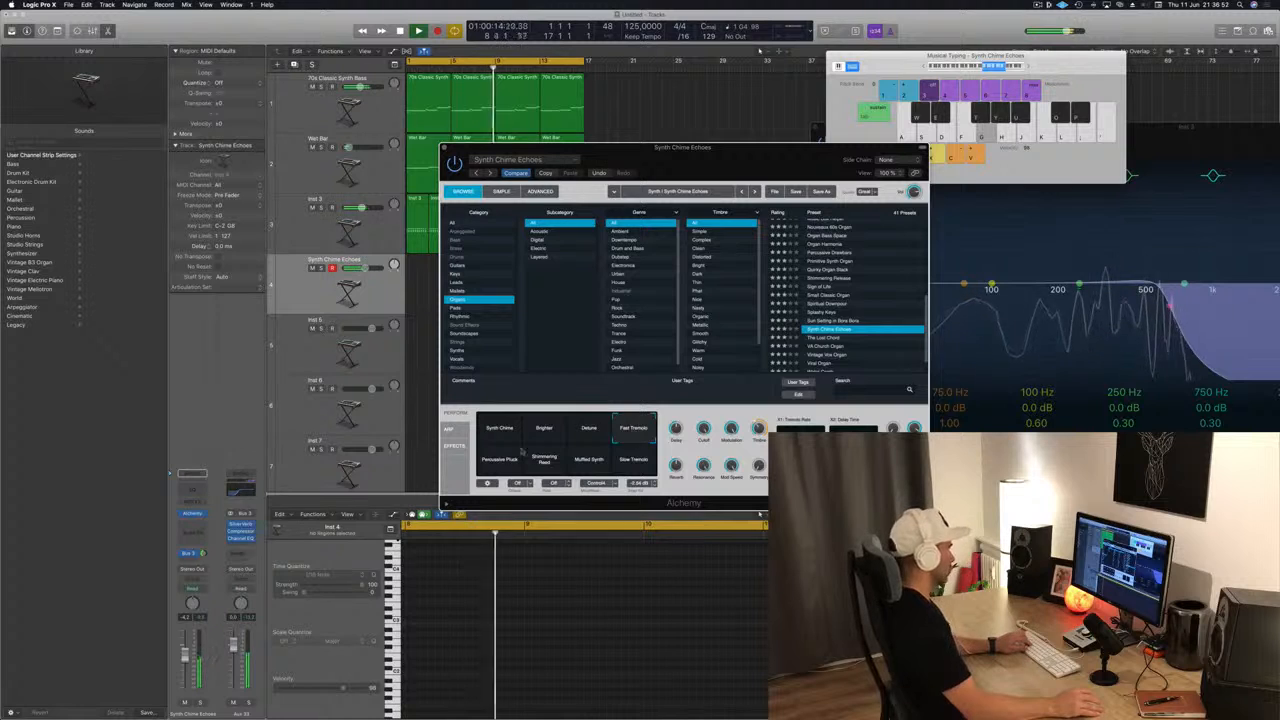
left_click(492, 463)
key("f")
key("g")
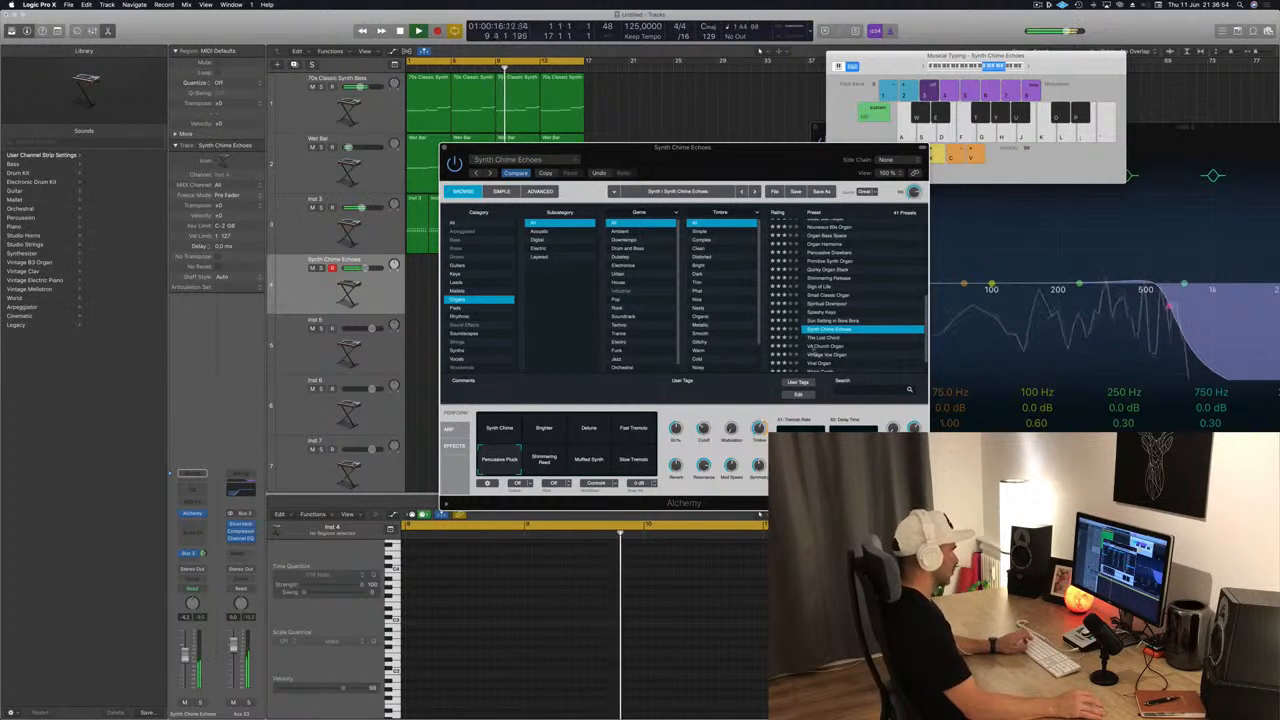
key("f")
Audition The Lost Chord preset with its Undulating, Moving and Subdued variations.
left_click(823, 339)
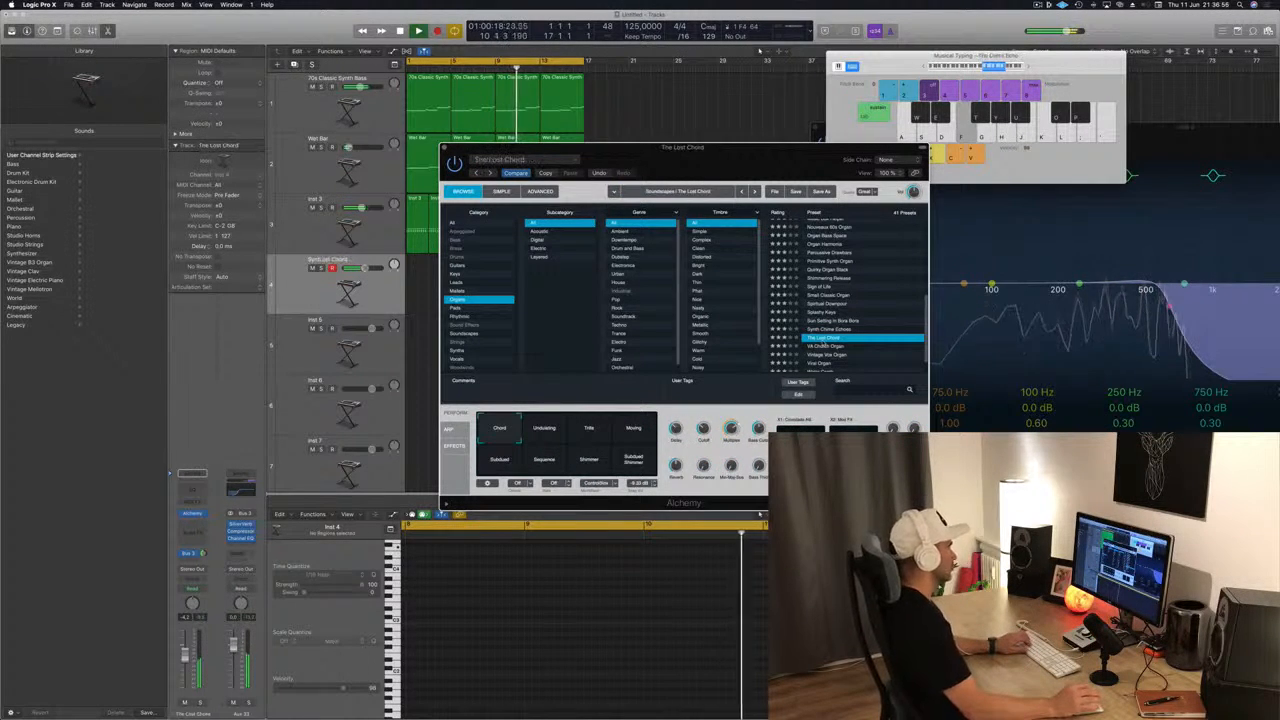
left_click(549, 434)
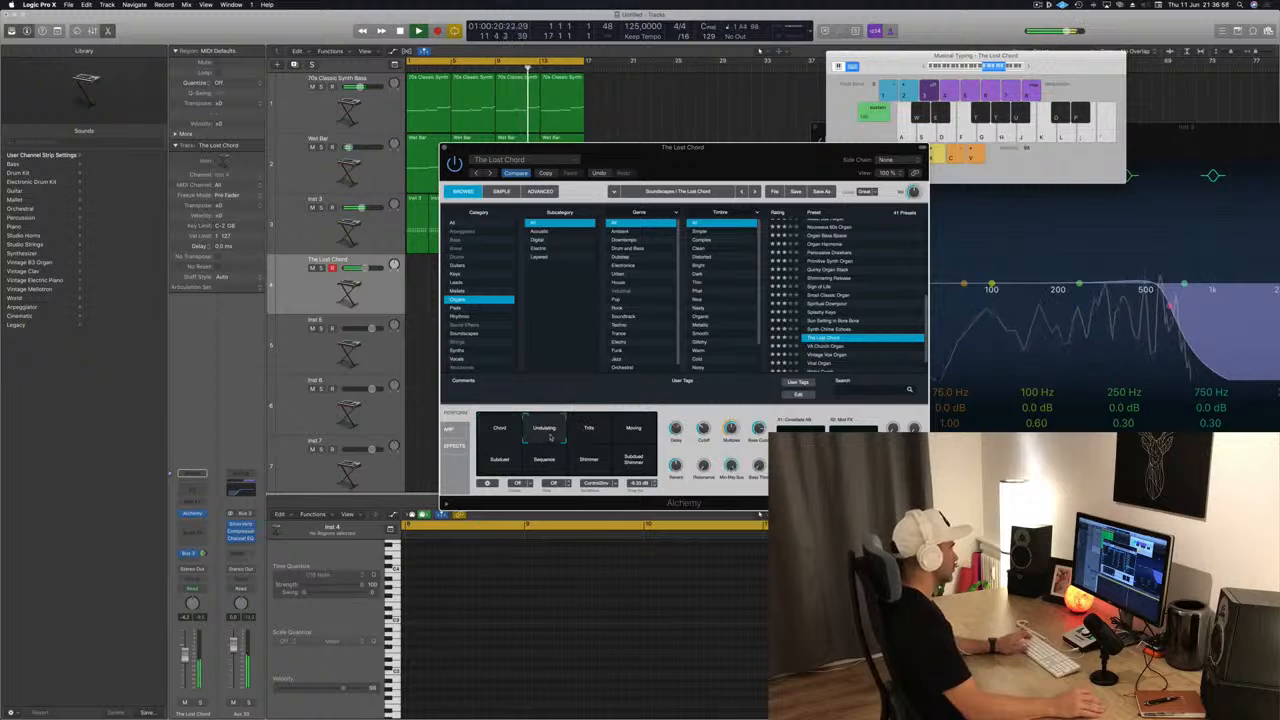
left_click(640, 430)
left_click(503, 460)
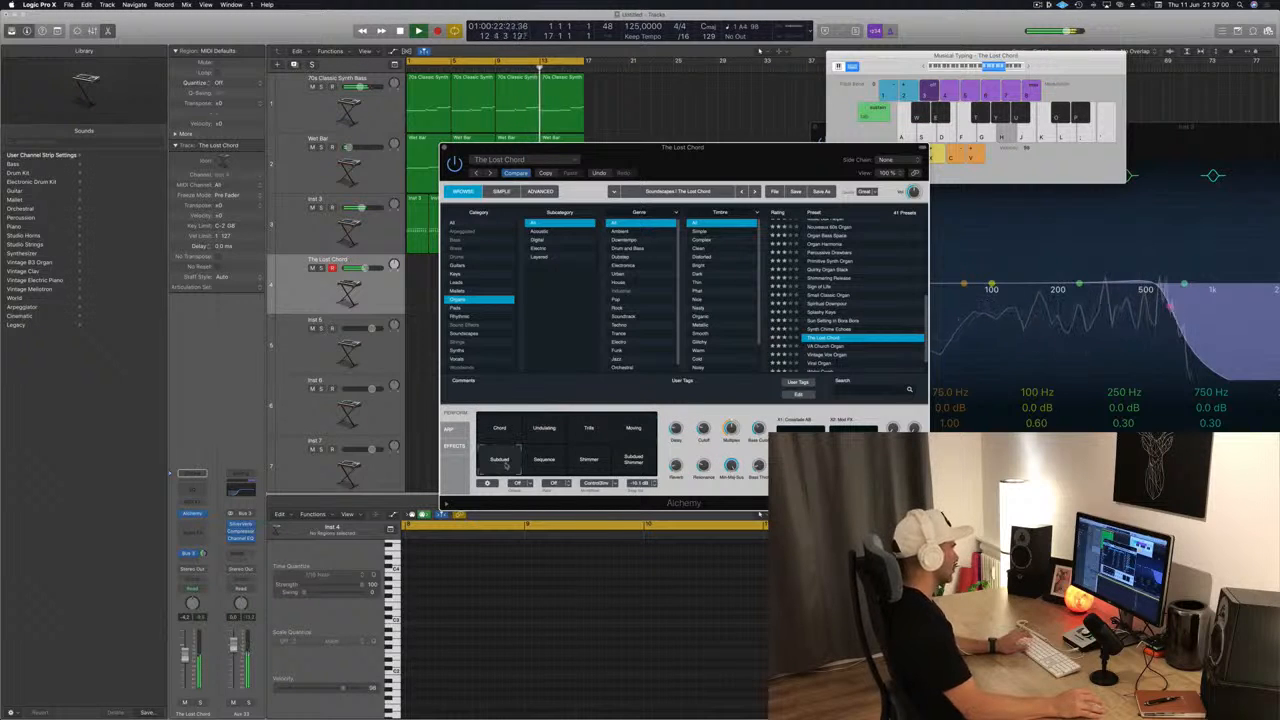
Load the Vintage Vox Organ preset on track 4 and move the Alchemy window away from the start of the arrangement.
scroll(905, 283, "down", 1)
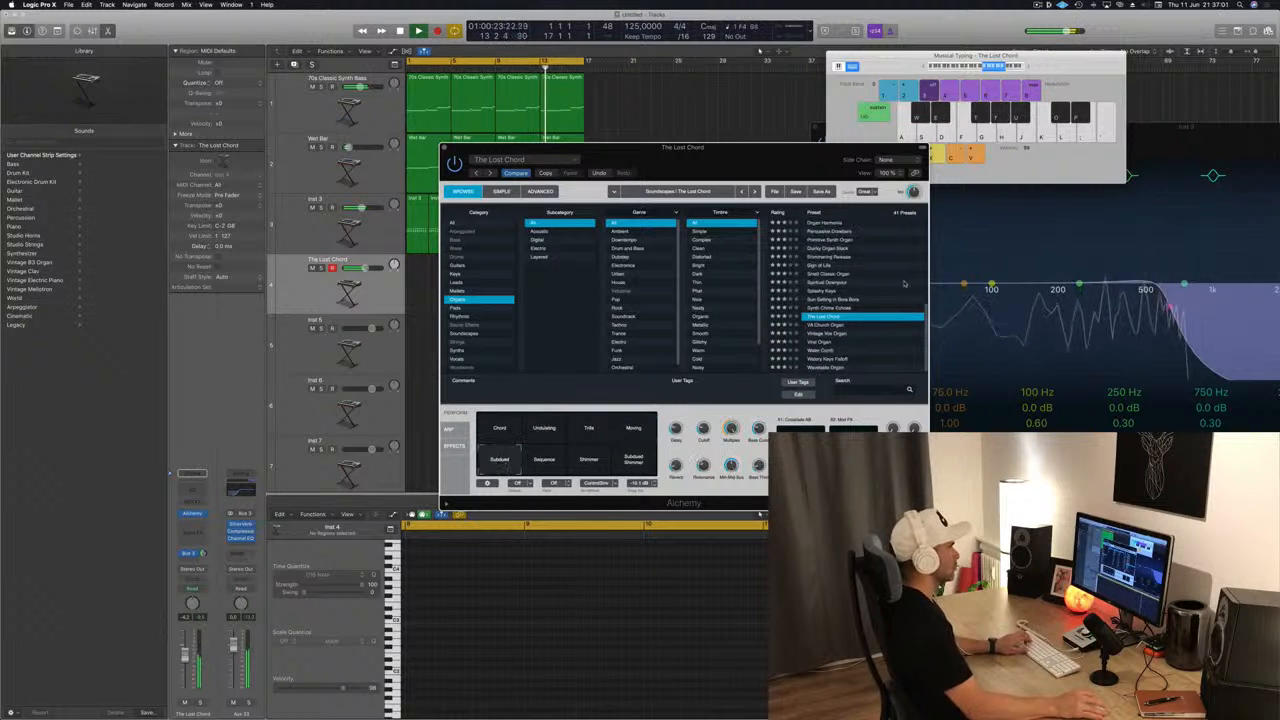
left_click(829, 333)
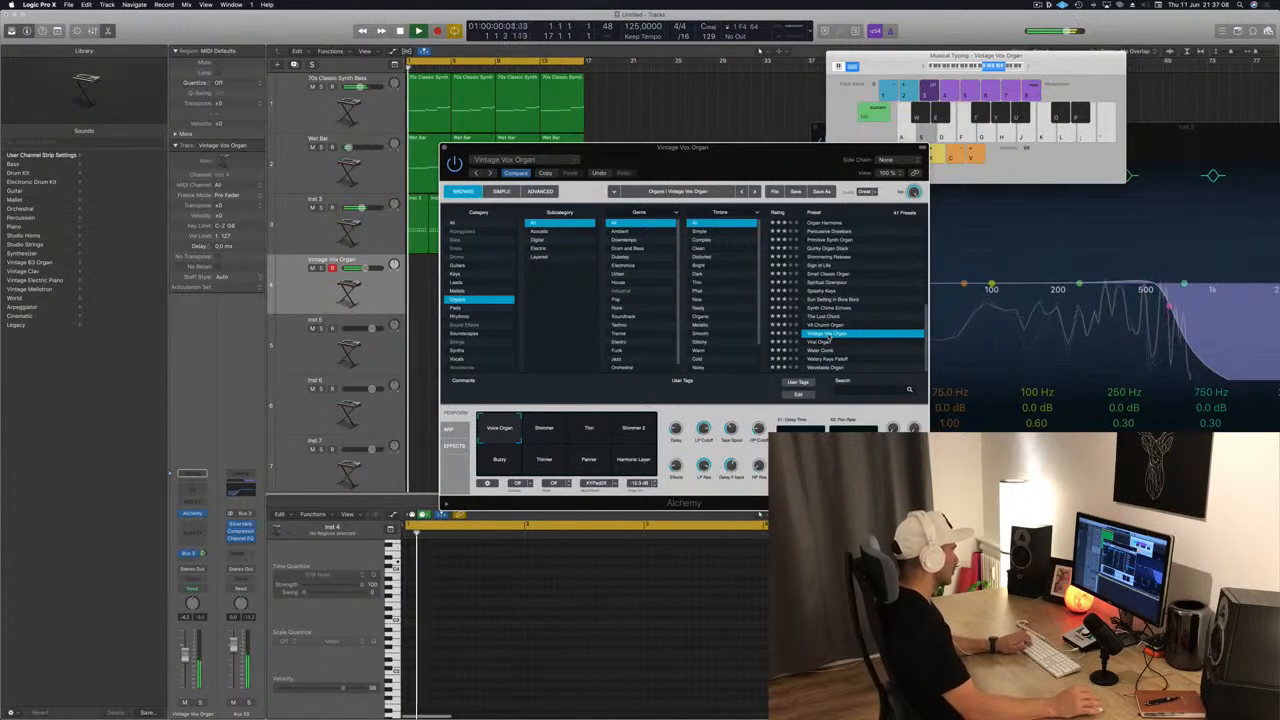
left_click_drag(795, 150, 880, 157)
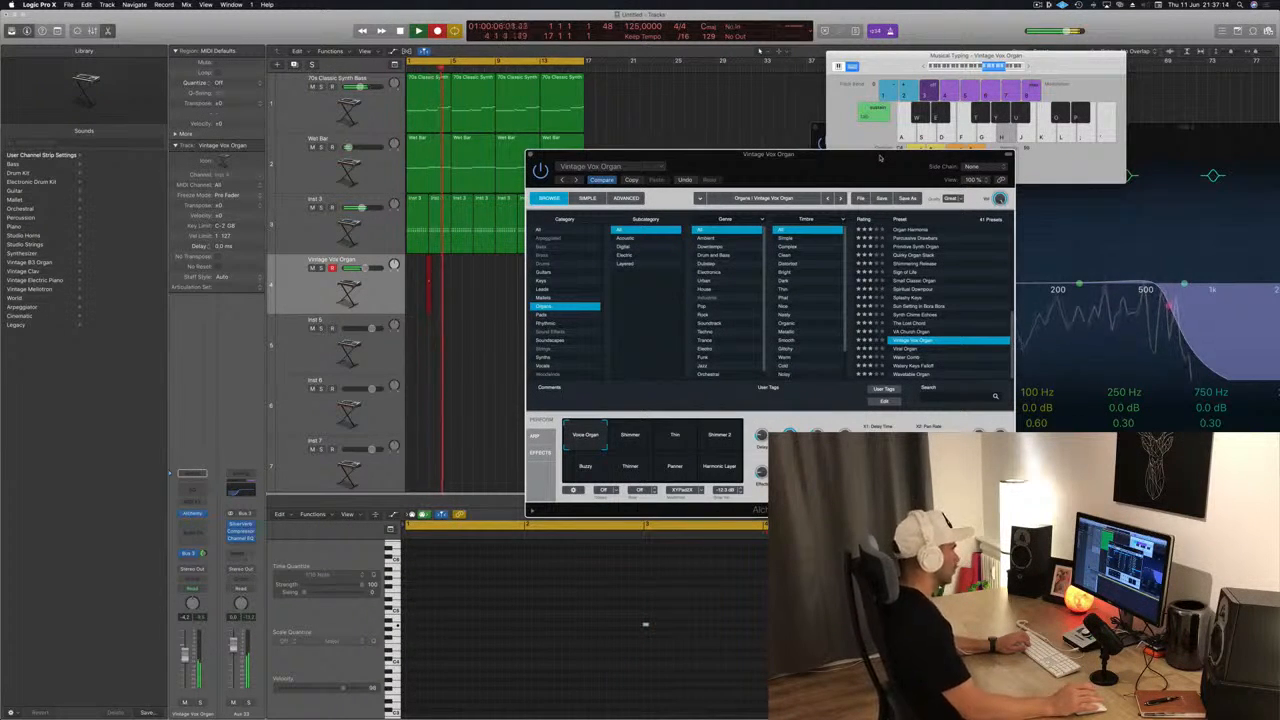
Record a slow descending organ melody on the Vintage Vox Organ track and stop the recording.
key("g")
key("f")
key("s")
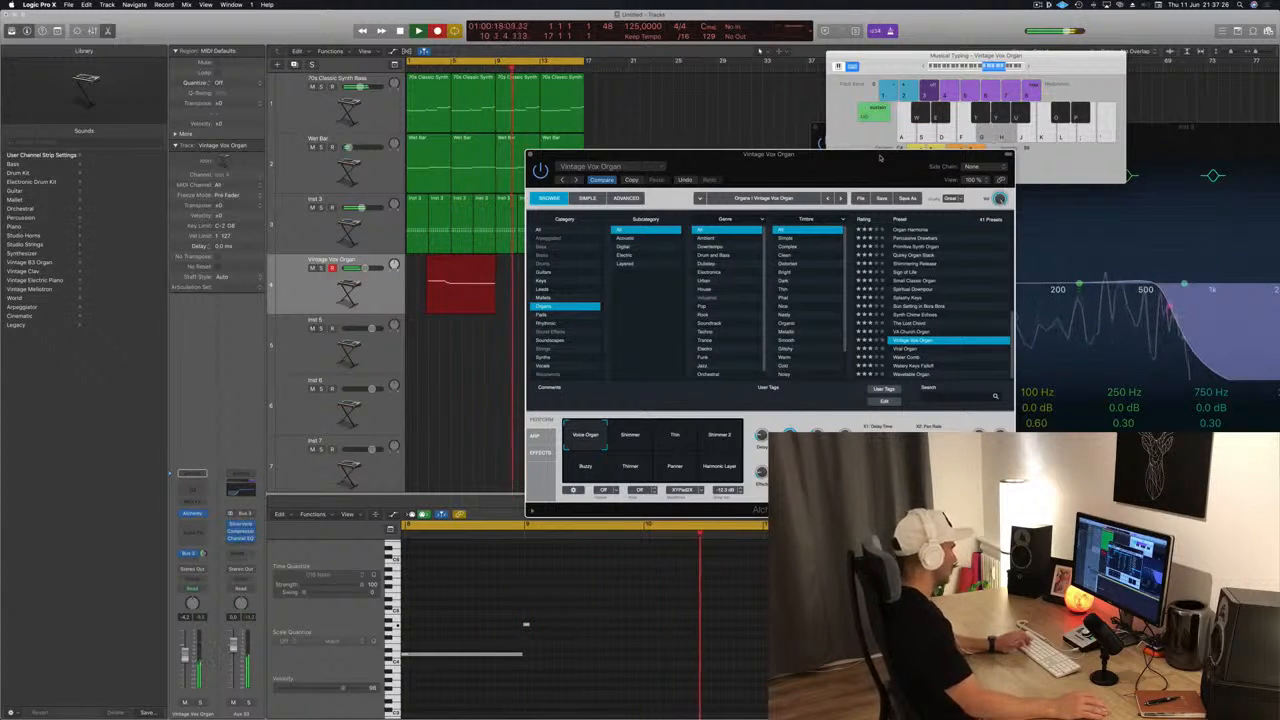
key("g")
key("f")
key("s")
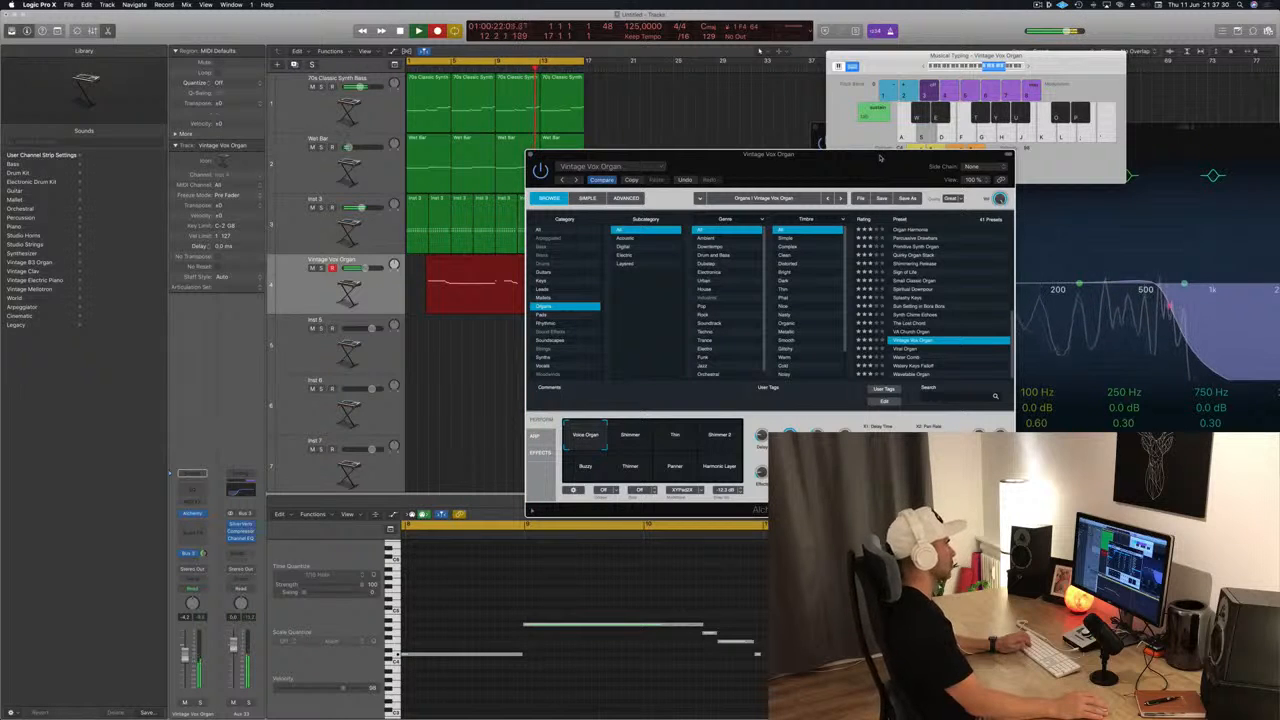
key("space")
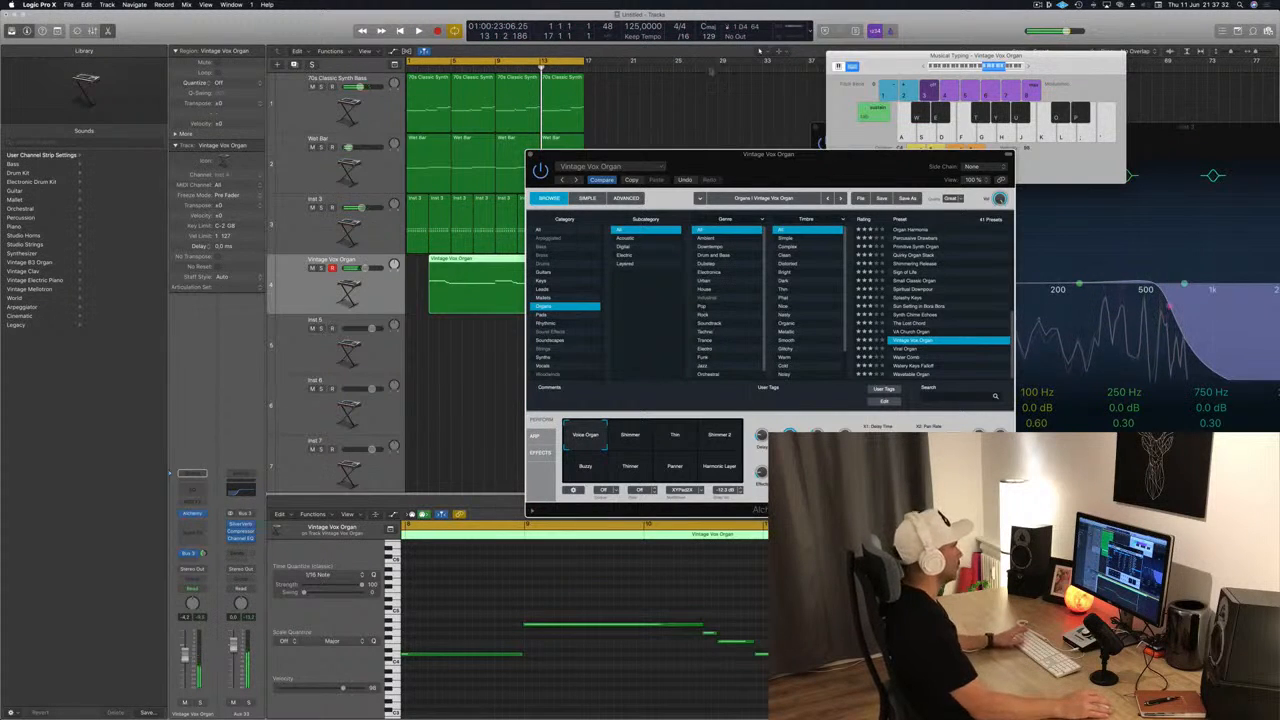
Uncover the recorded Vintage Vox Organ region and cut it at bar 9, splitting the notes that cross the cut.
left_click_drag(699, 159, 915, 172)
key("space")
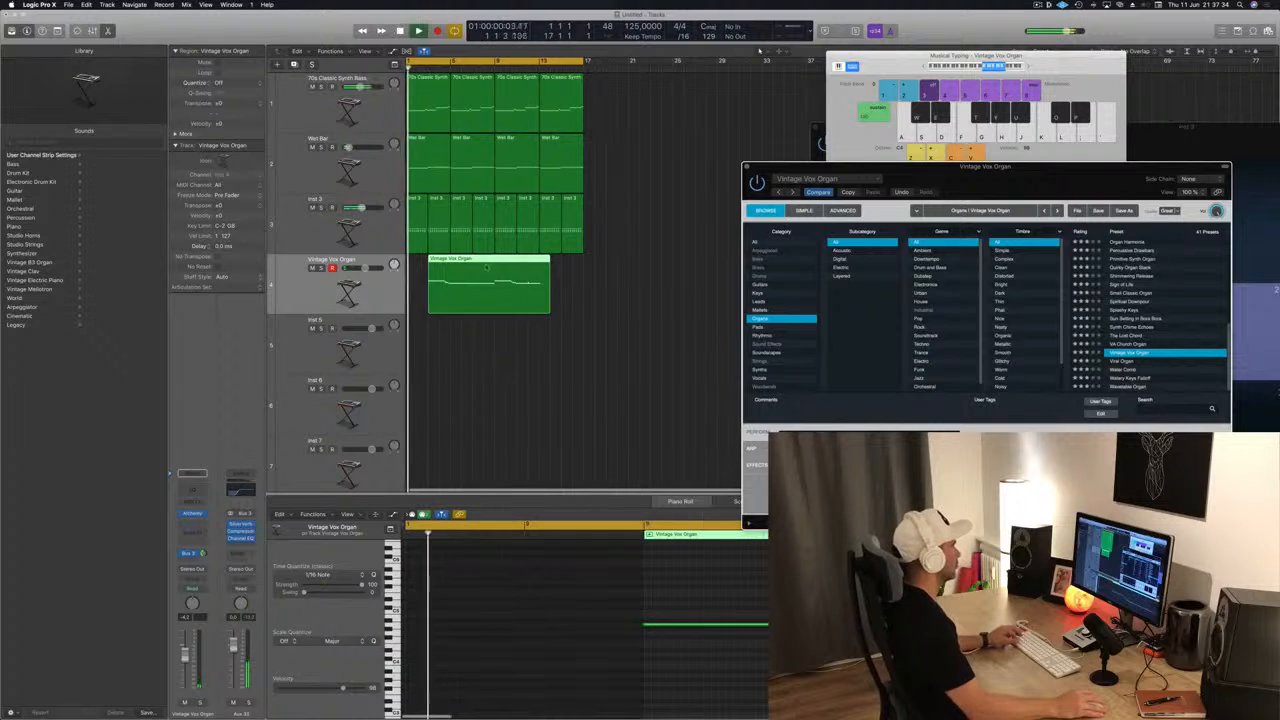
left_click(497, 260)
key("space")
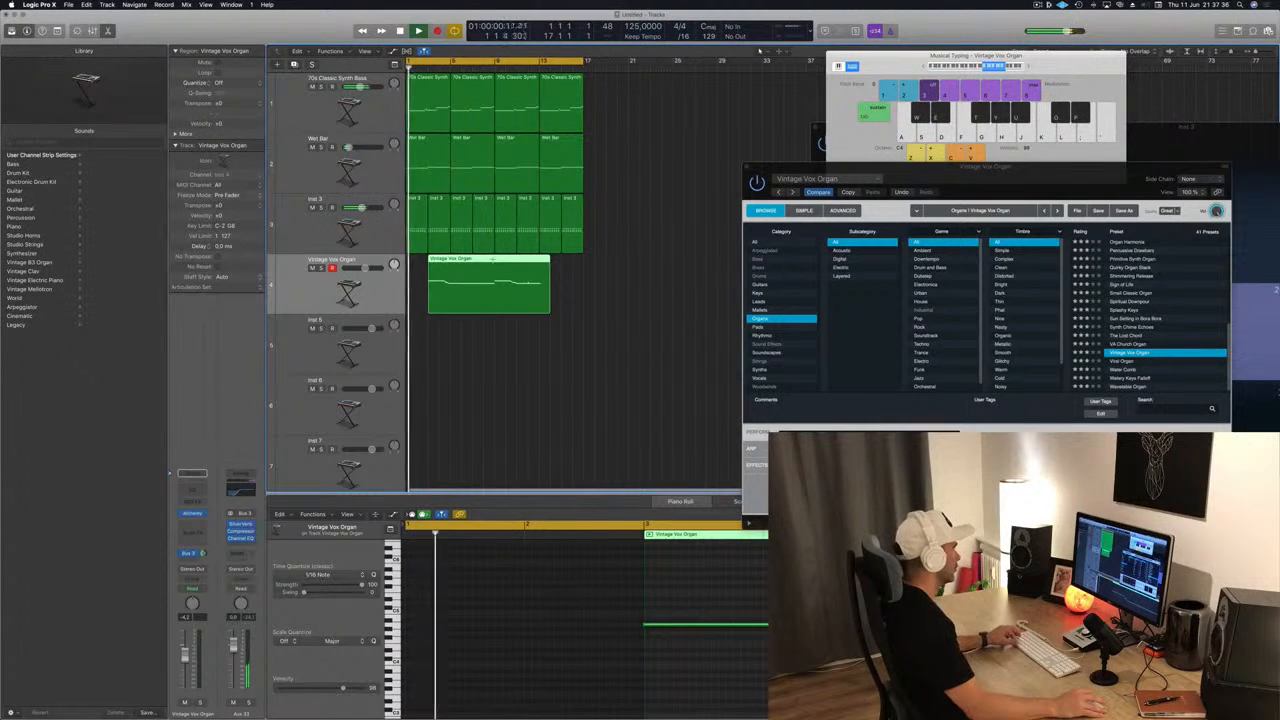
left_click(495, 261, "super")
double_click(495, 261, "super")
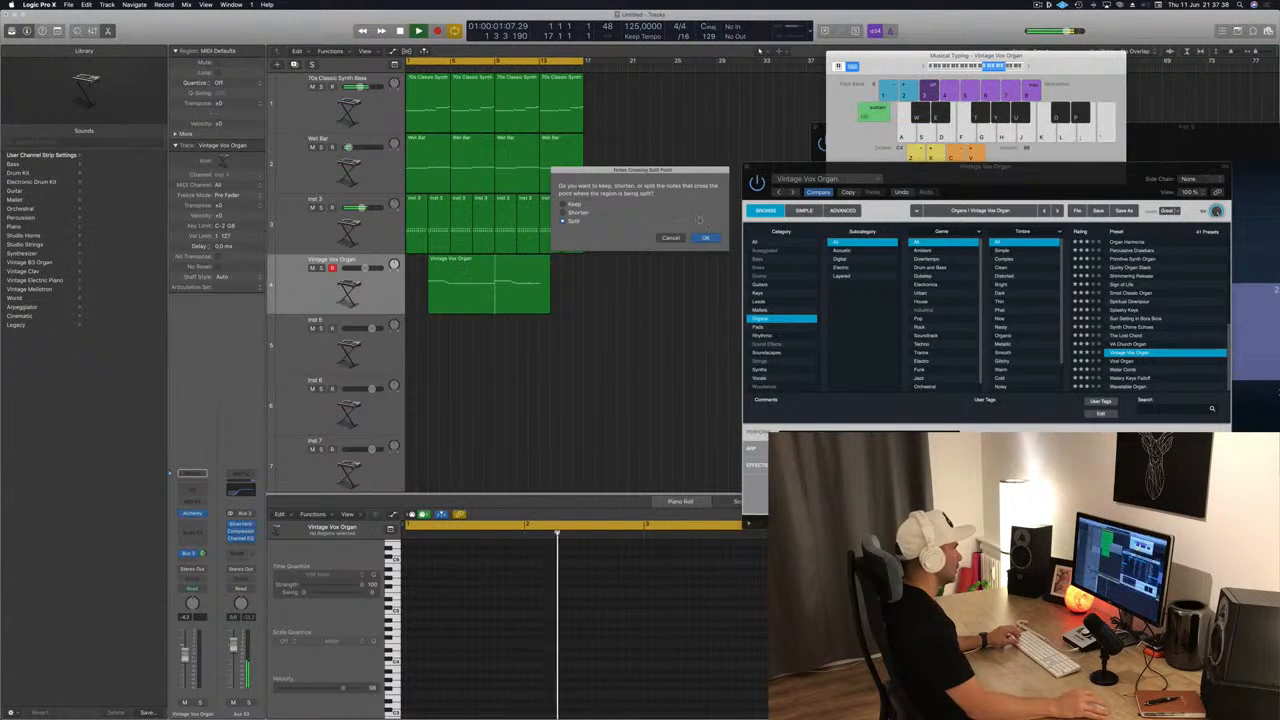
left_click(705, 239)
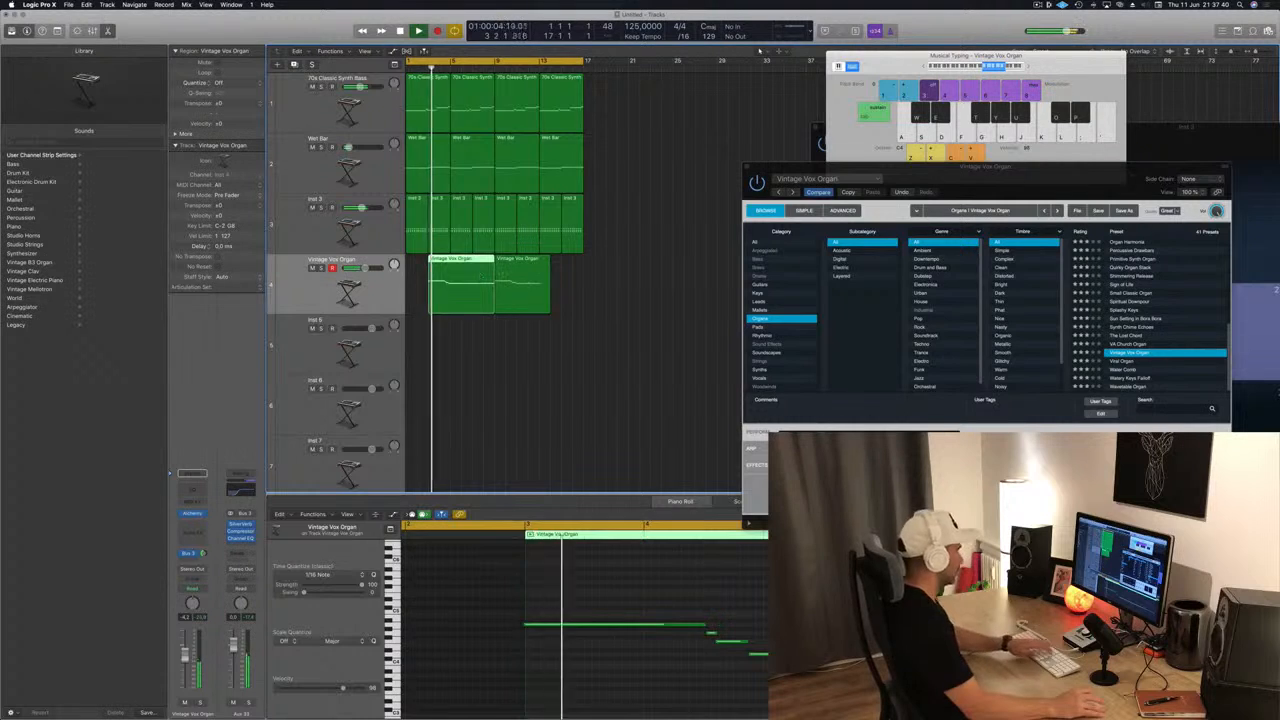
Delete the first part of the split organ region, move the remaining part to bar 1 and restart playback.
key("Delete")
left_click_drag(520, 285, 432, 285)
key("space")
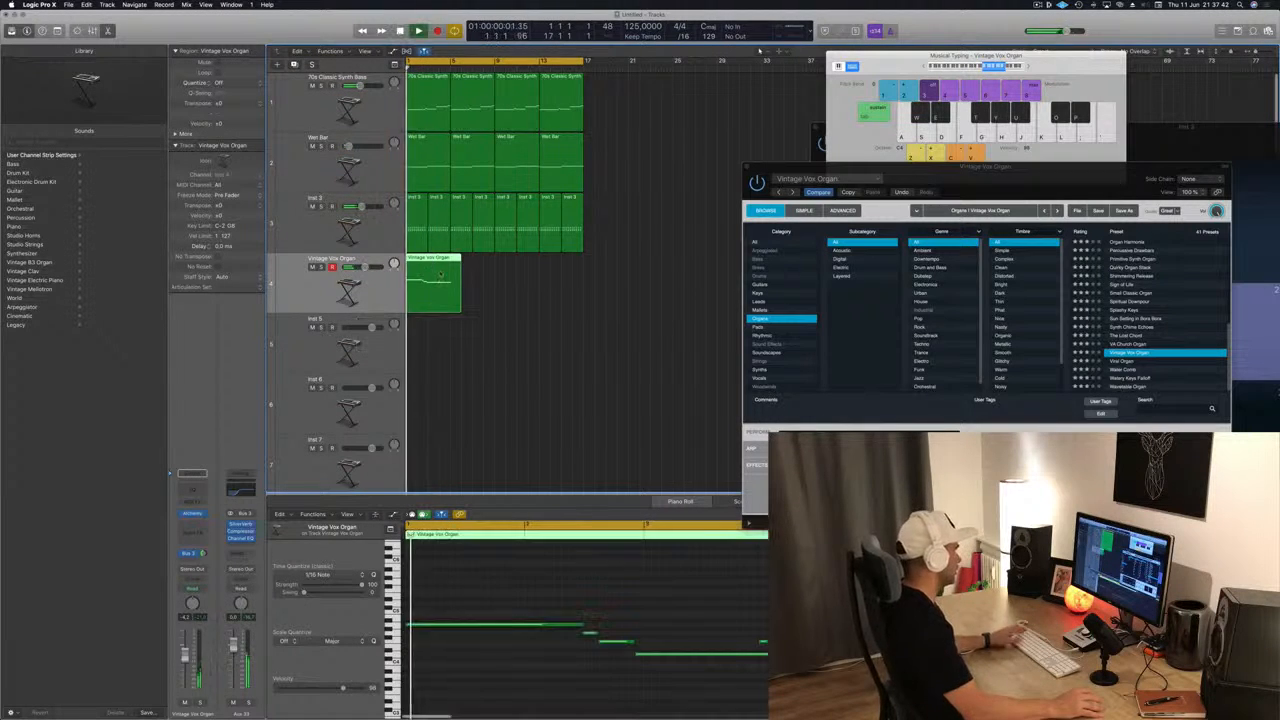
Delete the short extra note just before bar 4, above the long low note of the organ region.
left_click(613, 624)
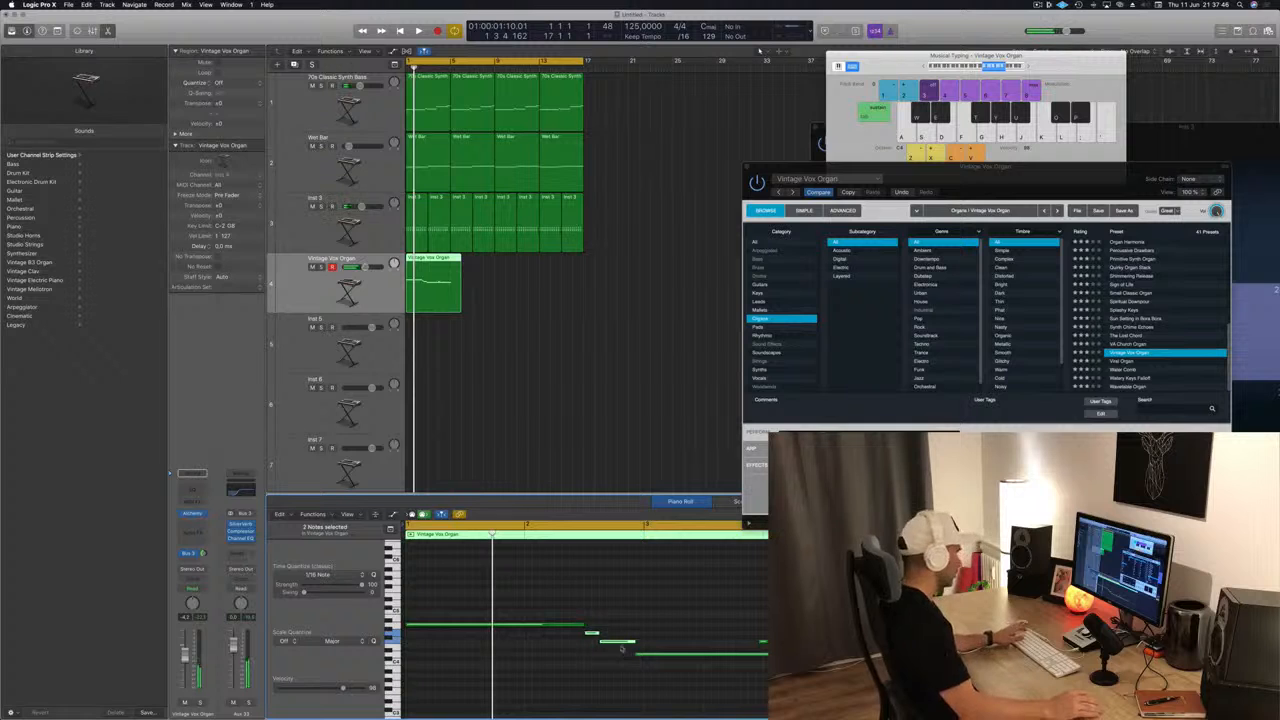
key("space")
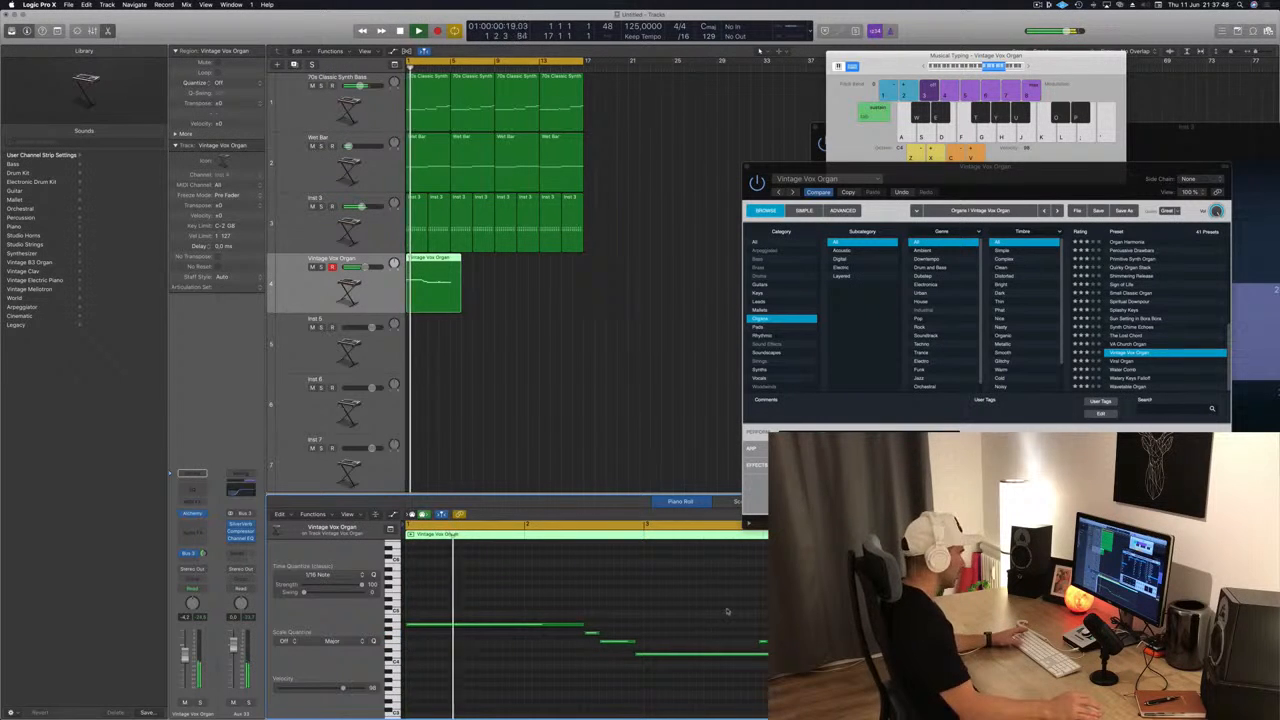
left_click_drag(728, 609, 778, 643)
key("Delete")
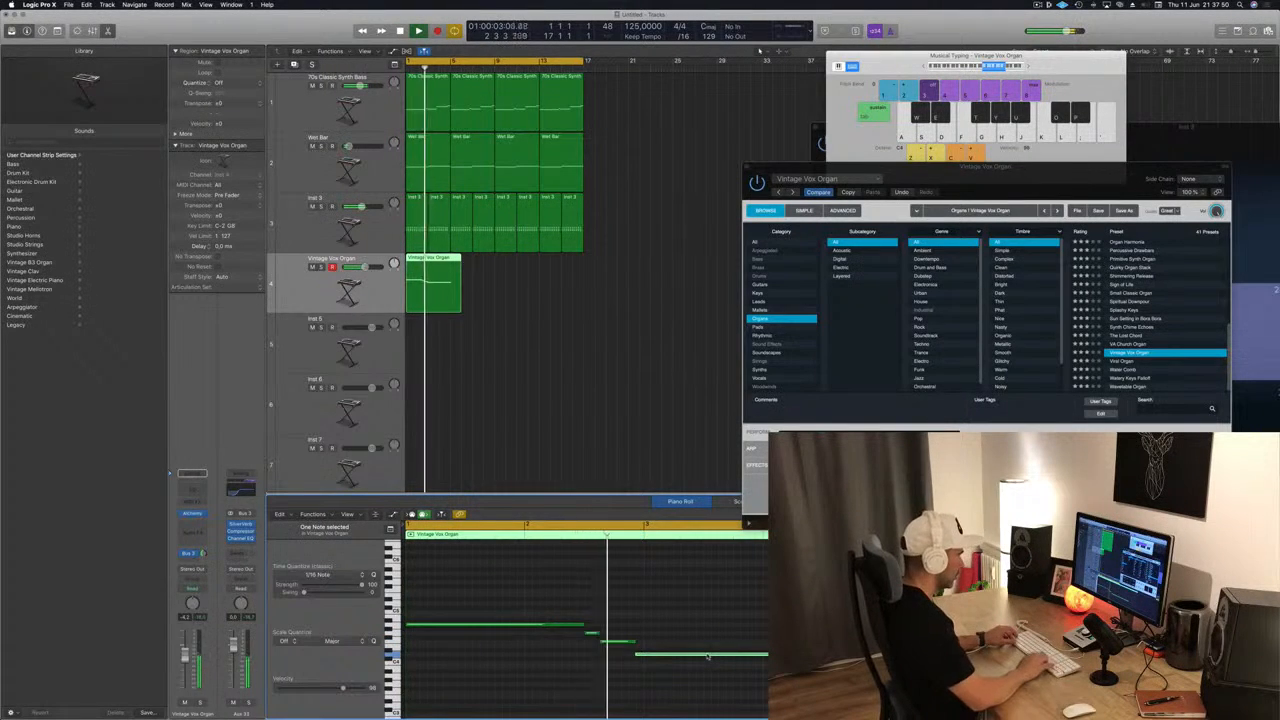
Adjust the long low note so it starts slightly before bar 3, and replay the organ melody.
left_click(708, 656)
key("space")
key("space")
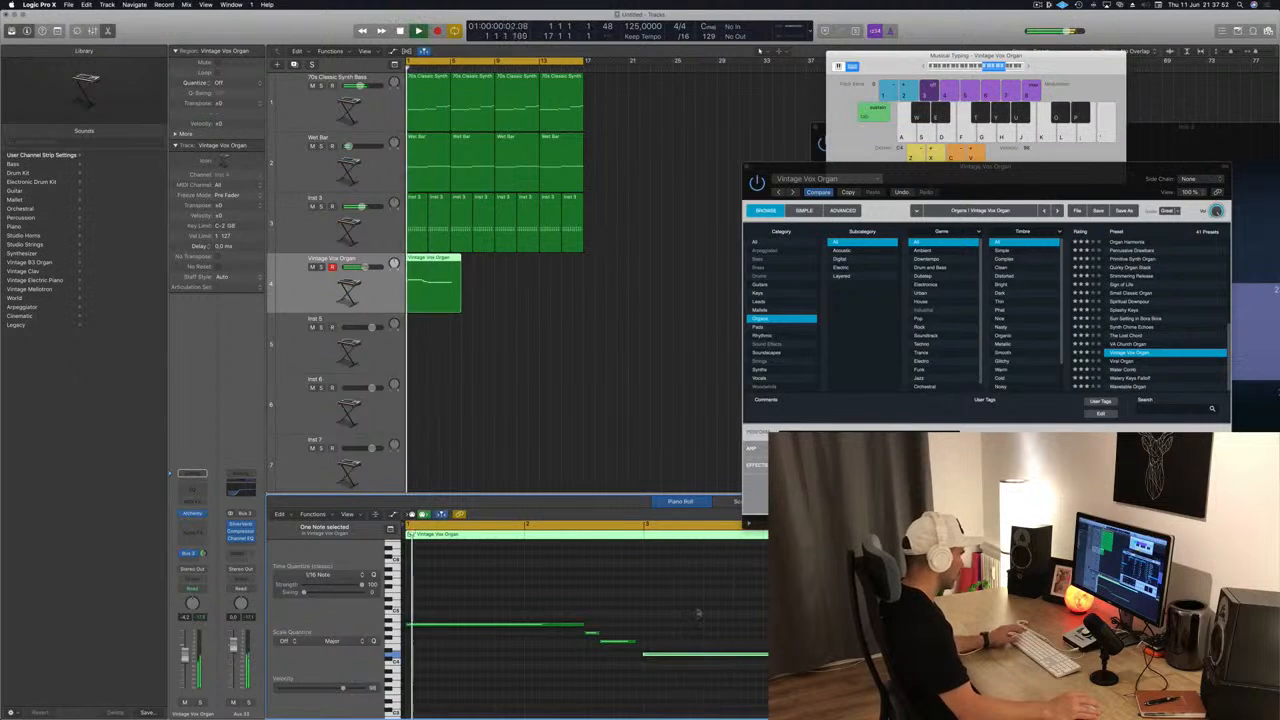
left_click_drag(645, 654, 637, 654)
left_click(720, 629)
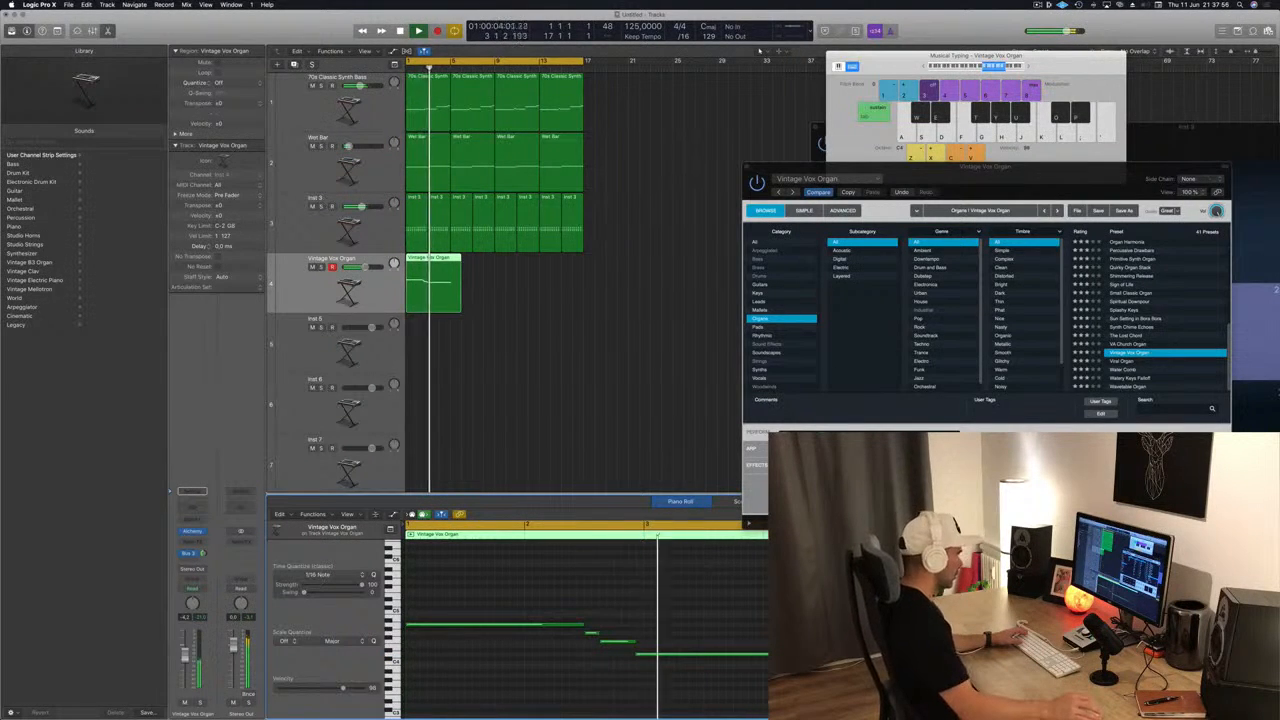
key("space")
key("super+a")
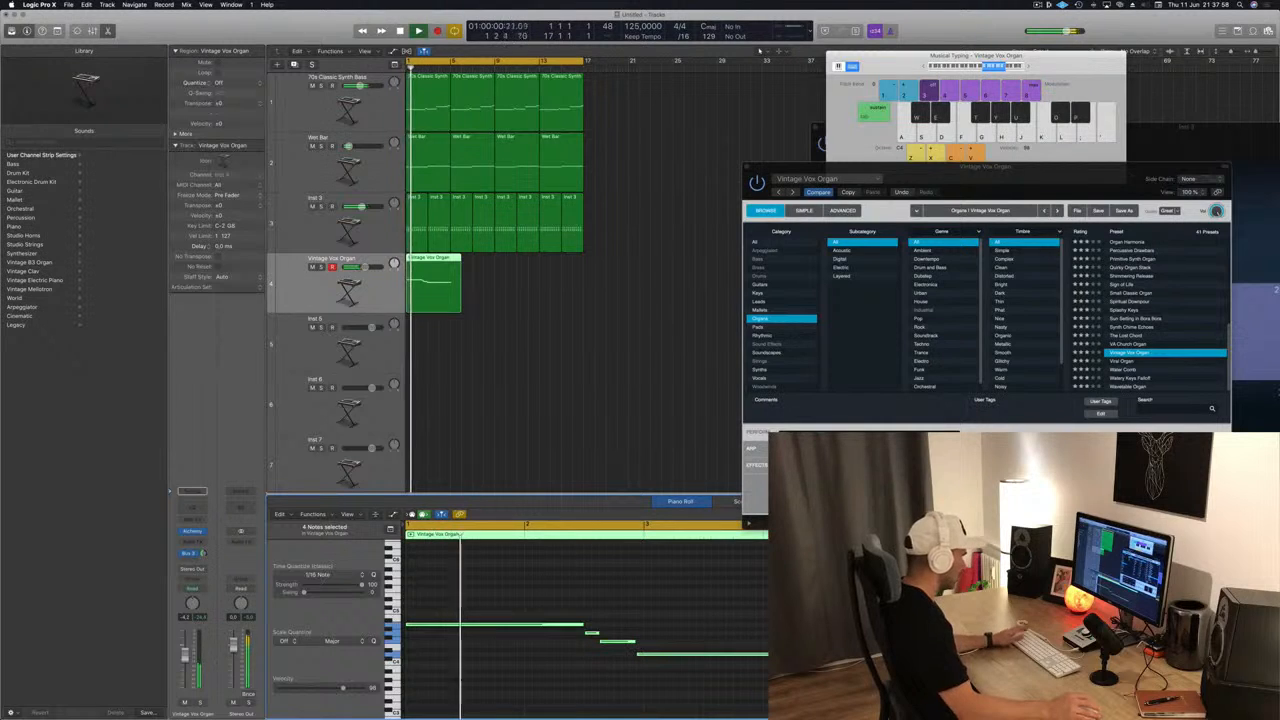
left_click(720, 629)
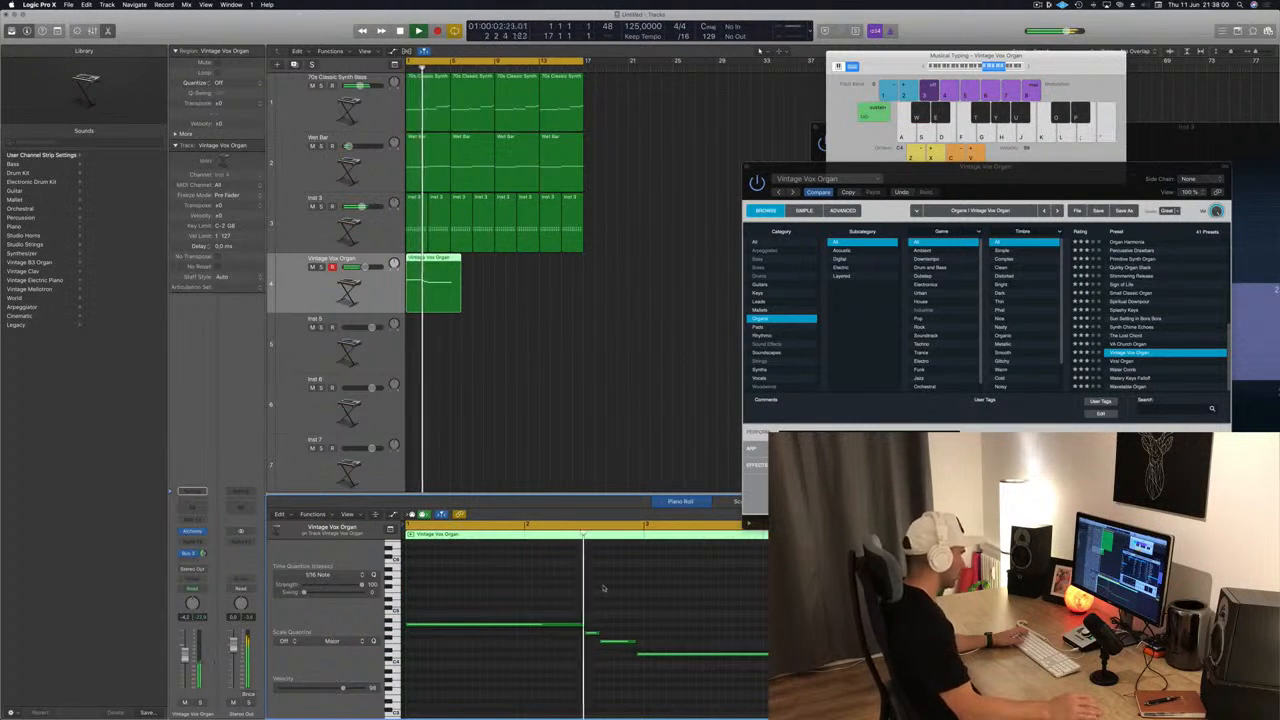
Try the long last note at a lower pitch and return it to its original pitch.
left_click(716, 654)
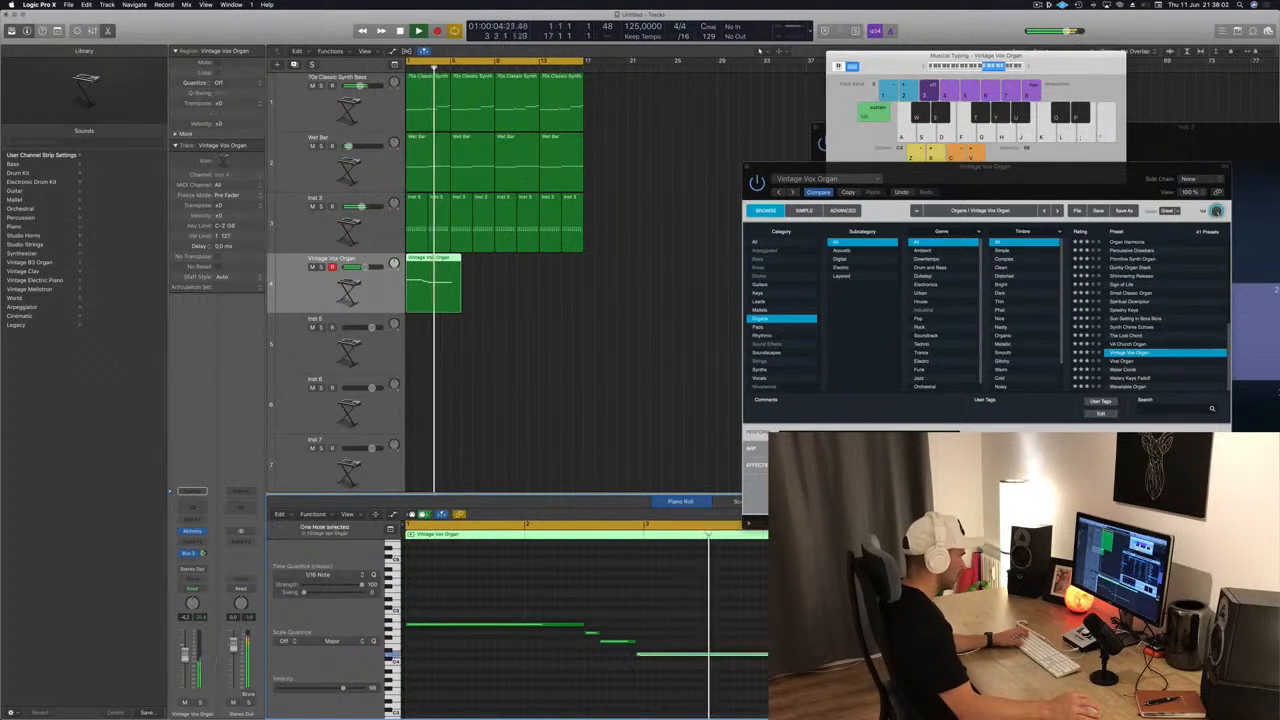
left_click_drag(716, 654, 712, 659)
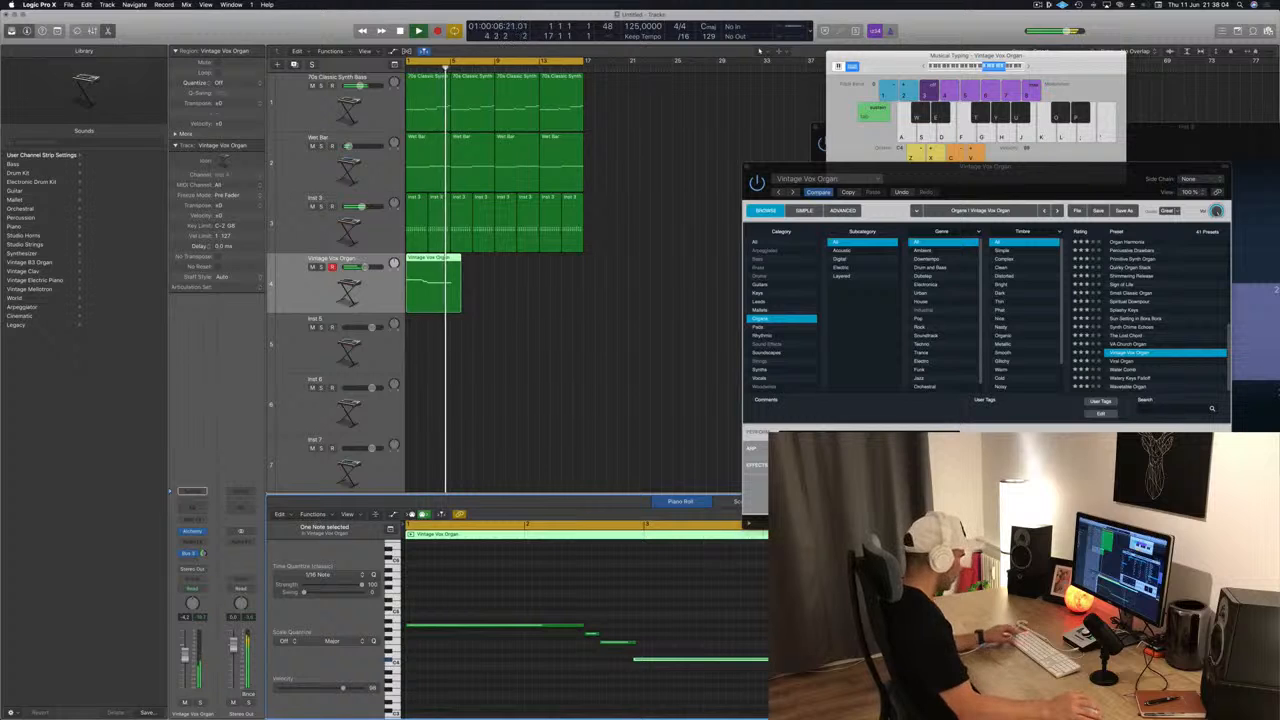
left_click(639, 655)
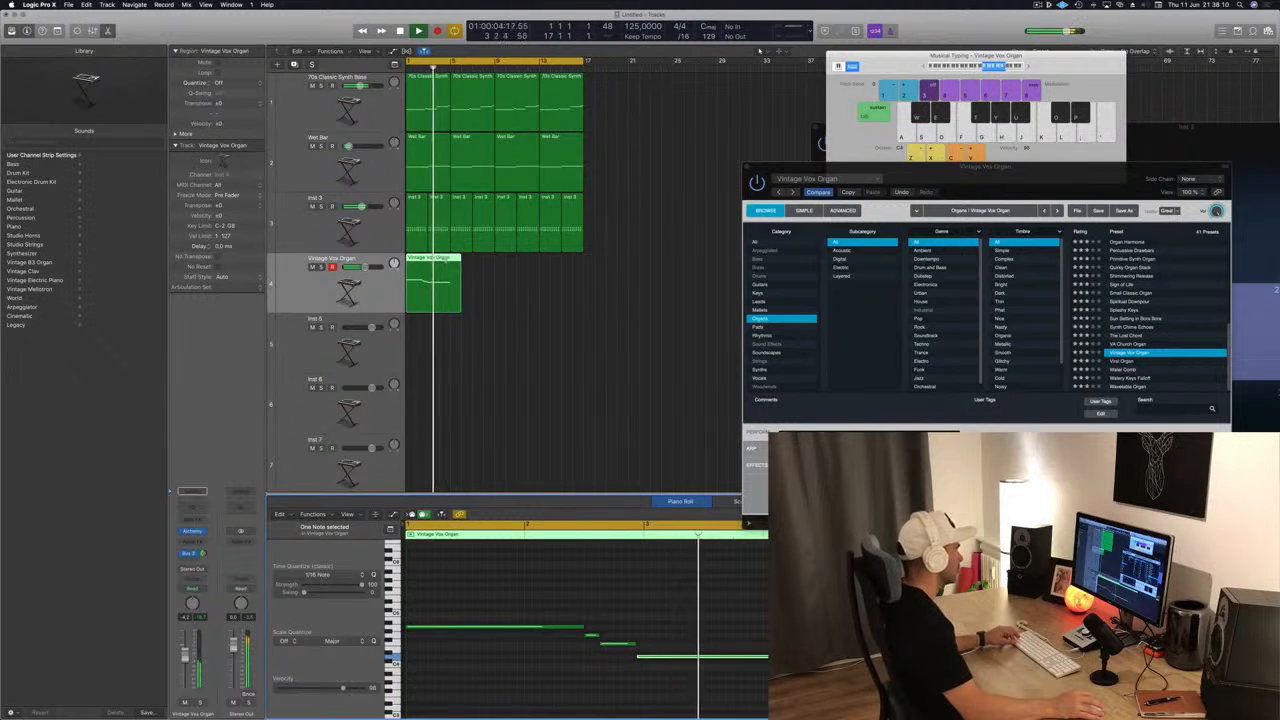
Cut the organ region at bar 5, remove the excess after it and replay from the start.
double_click(451, 281, "super")
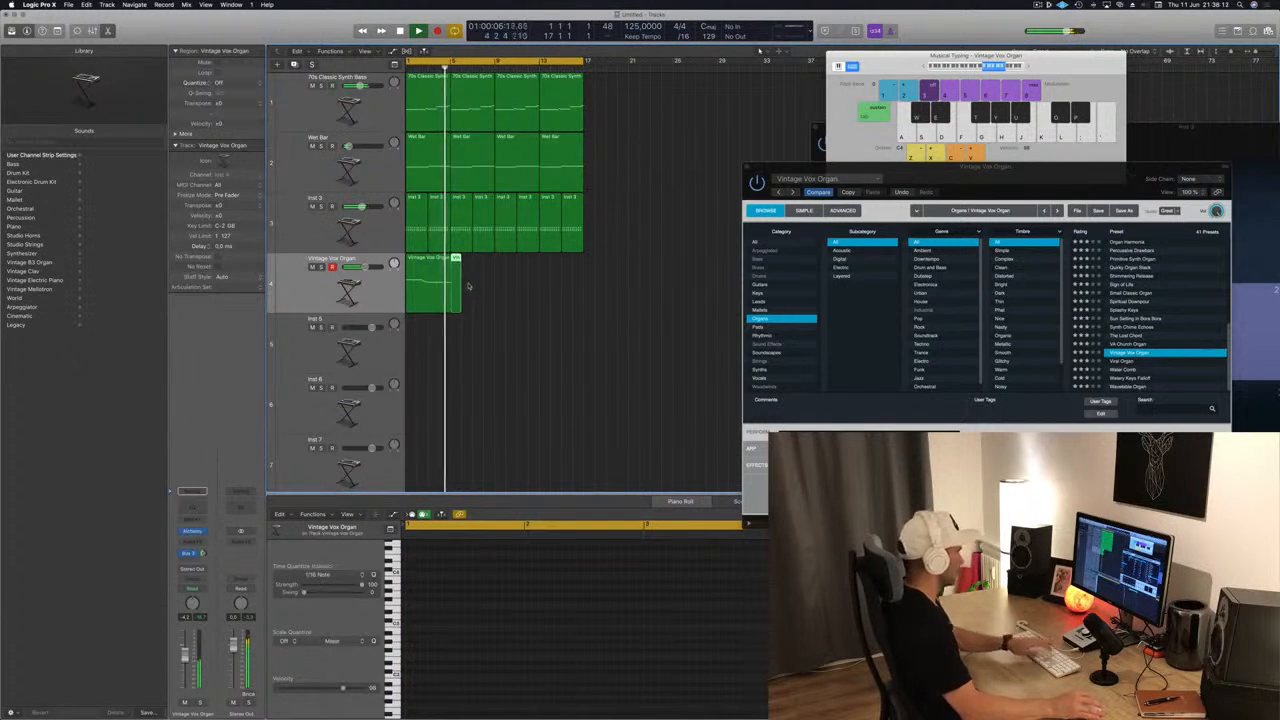
left_click(420, 272)
key("Return")
key("space")
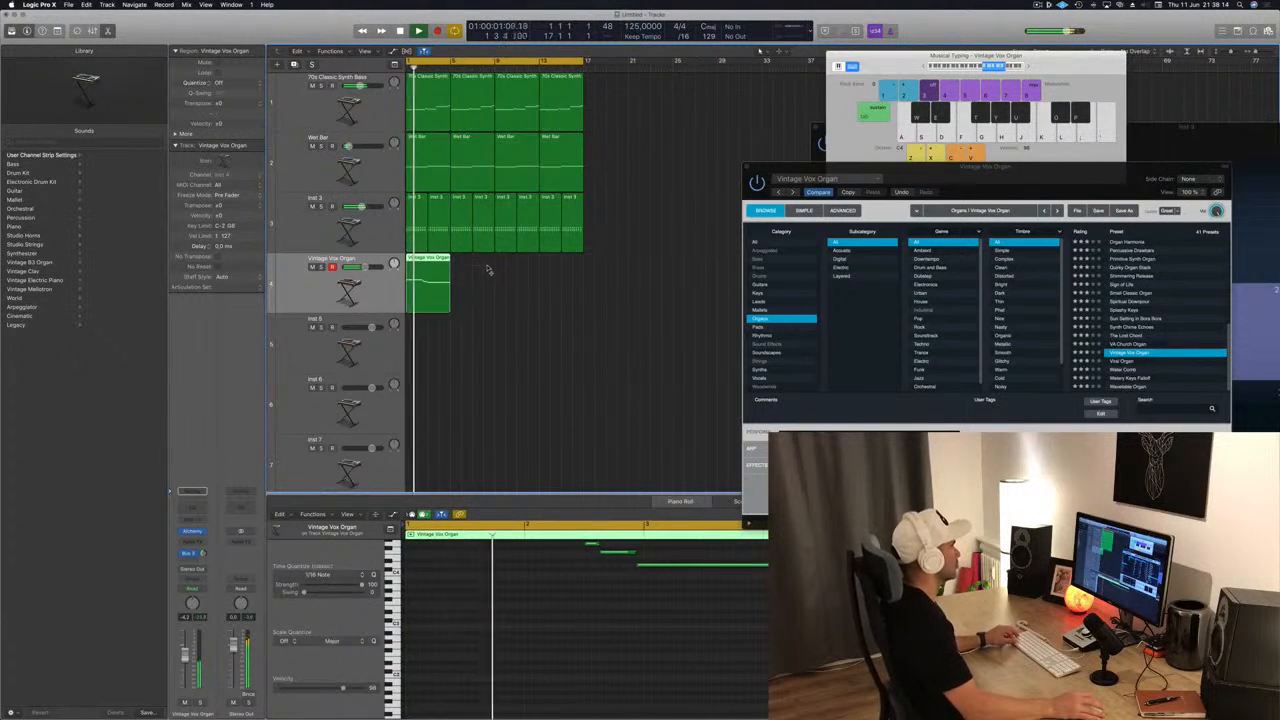
Zoom in on the arrangement, look over the instrument and drum tracks, and restart playback from the beginning.
left_click_drag(487, 269, 470, 266, "ctrl+alt")
left_click(518, 297, "ctrl+alt")
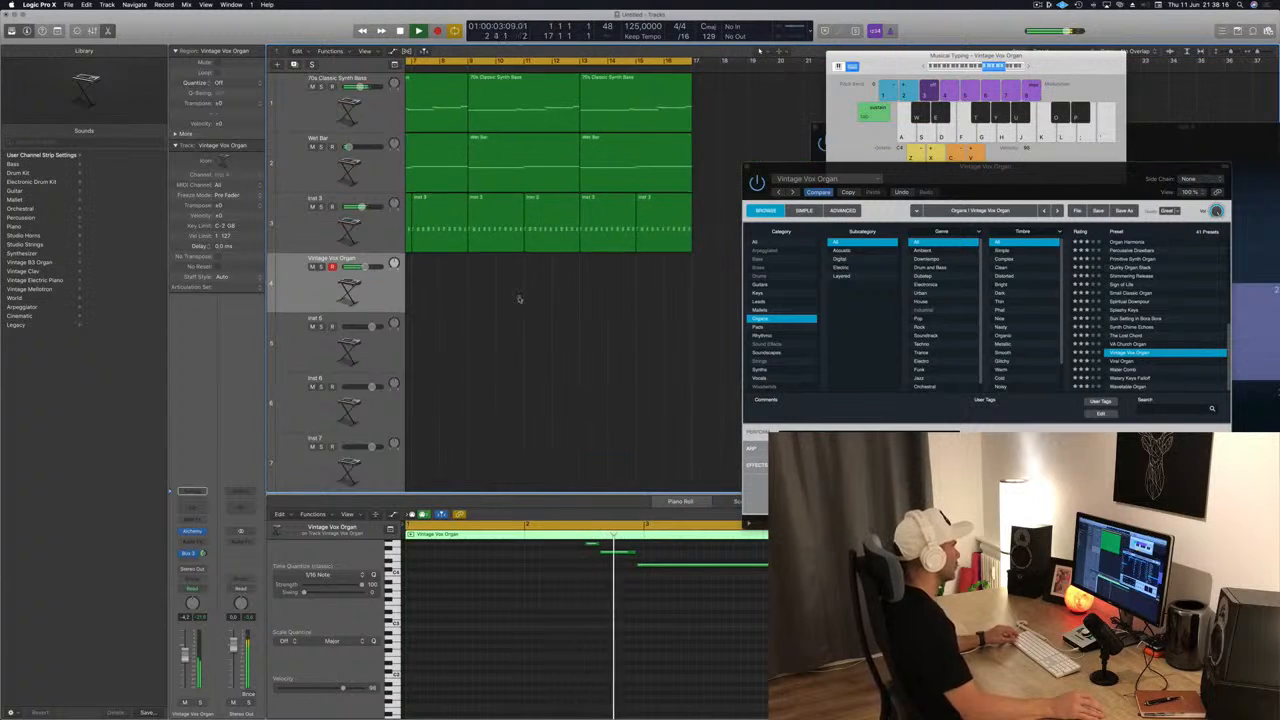
scroll(494, 331, "down", 10)
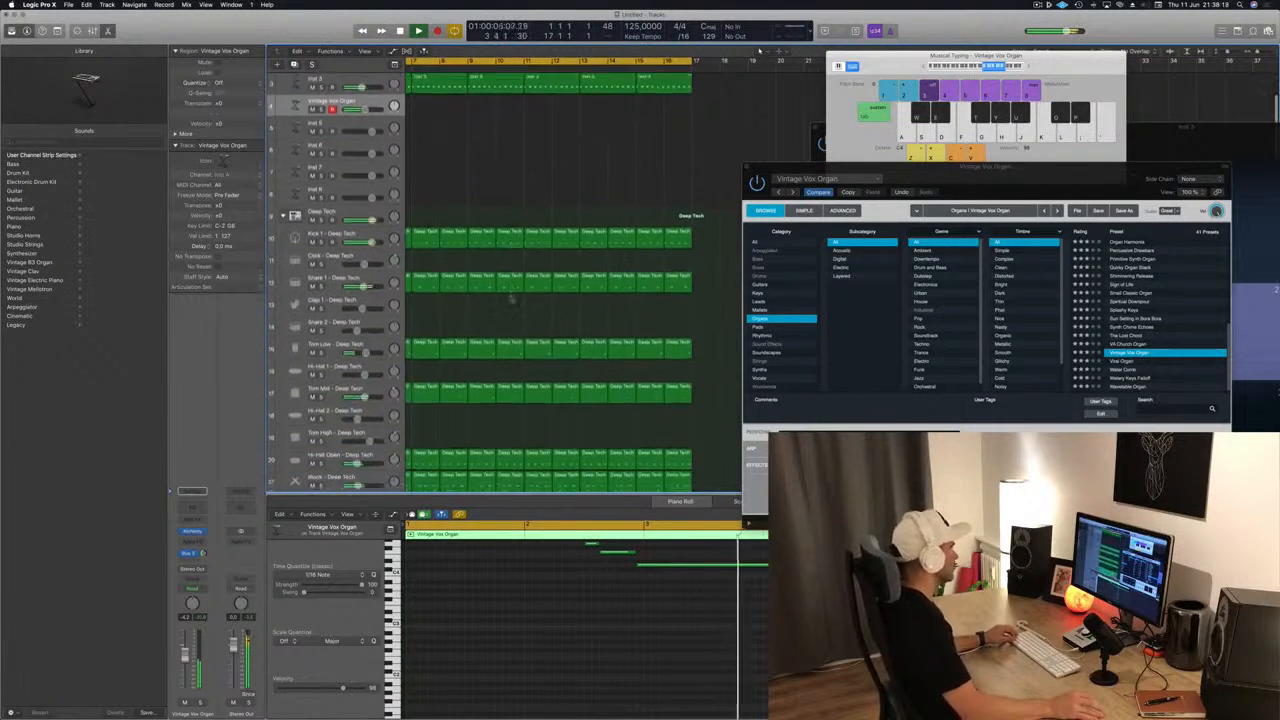
scroll(471, 191, "up", 10)
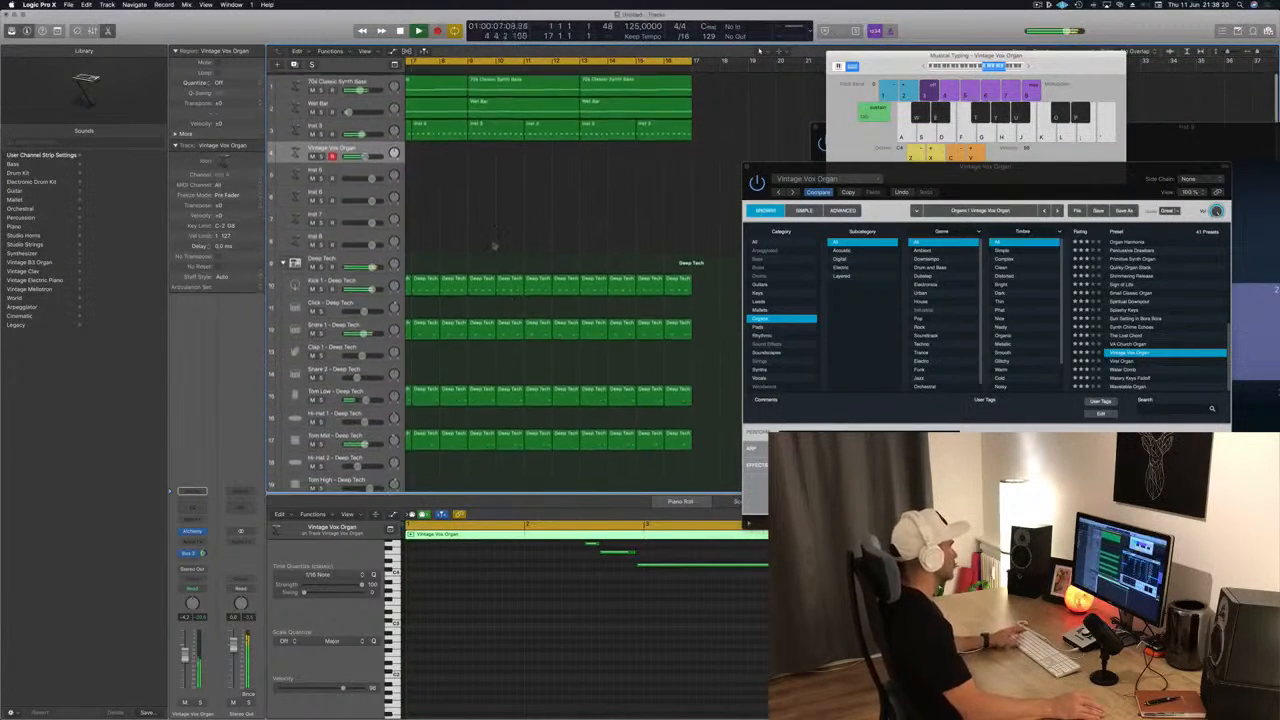
key("Return")
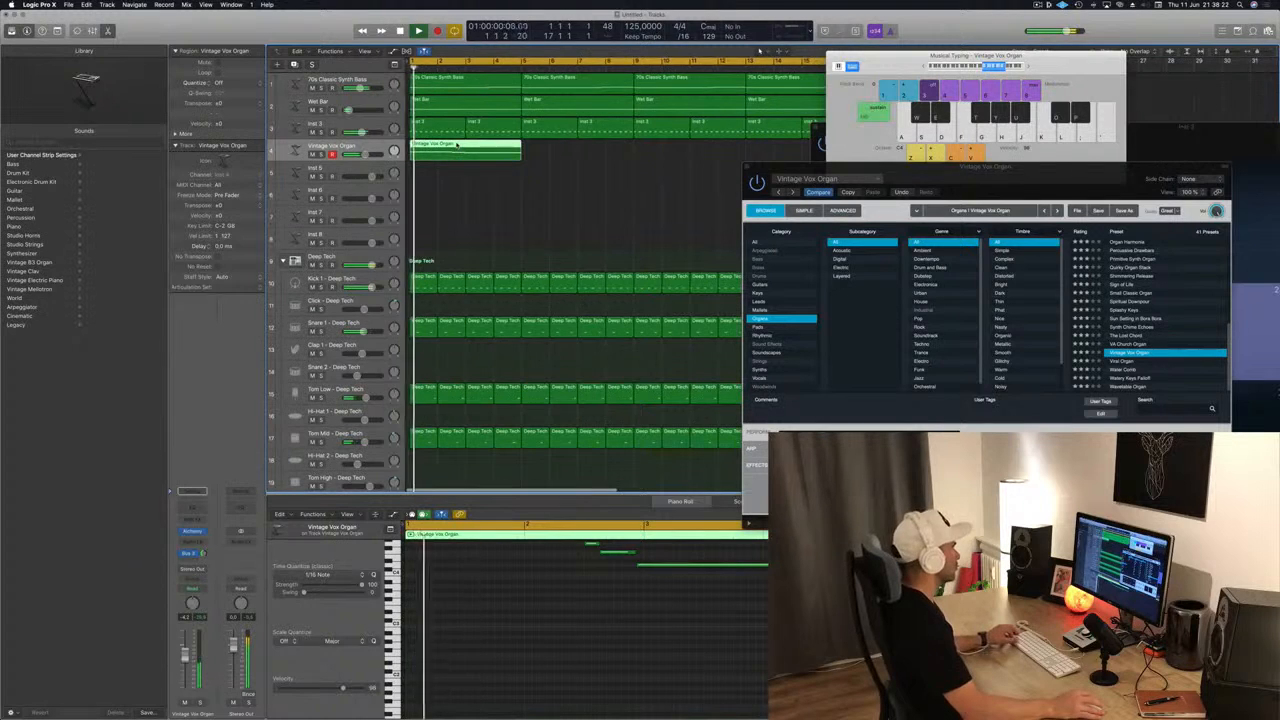
Copy the organ region to bar 5, then copy both regions on to fill the track up to bar 17.
left_click_drag(457, 144, 568, 143)
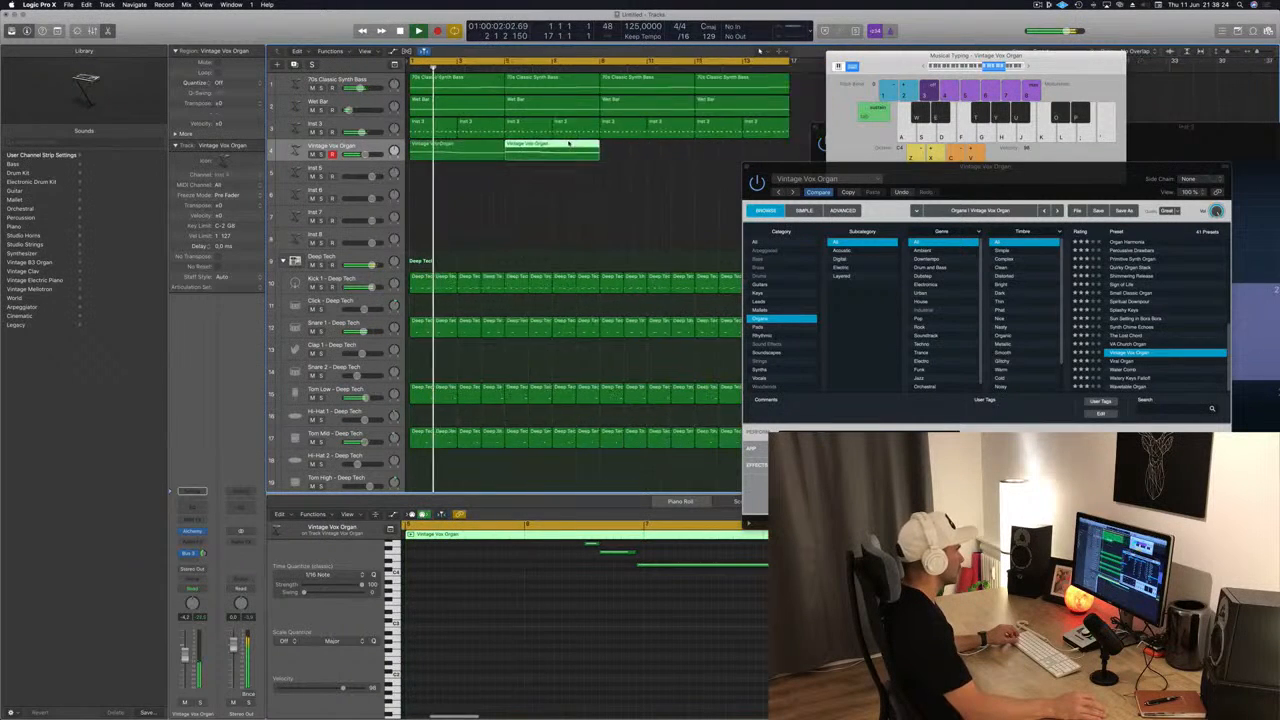
key("super+Left")
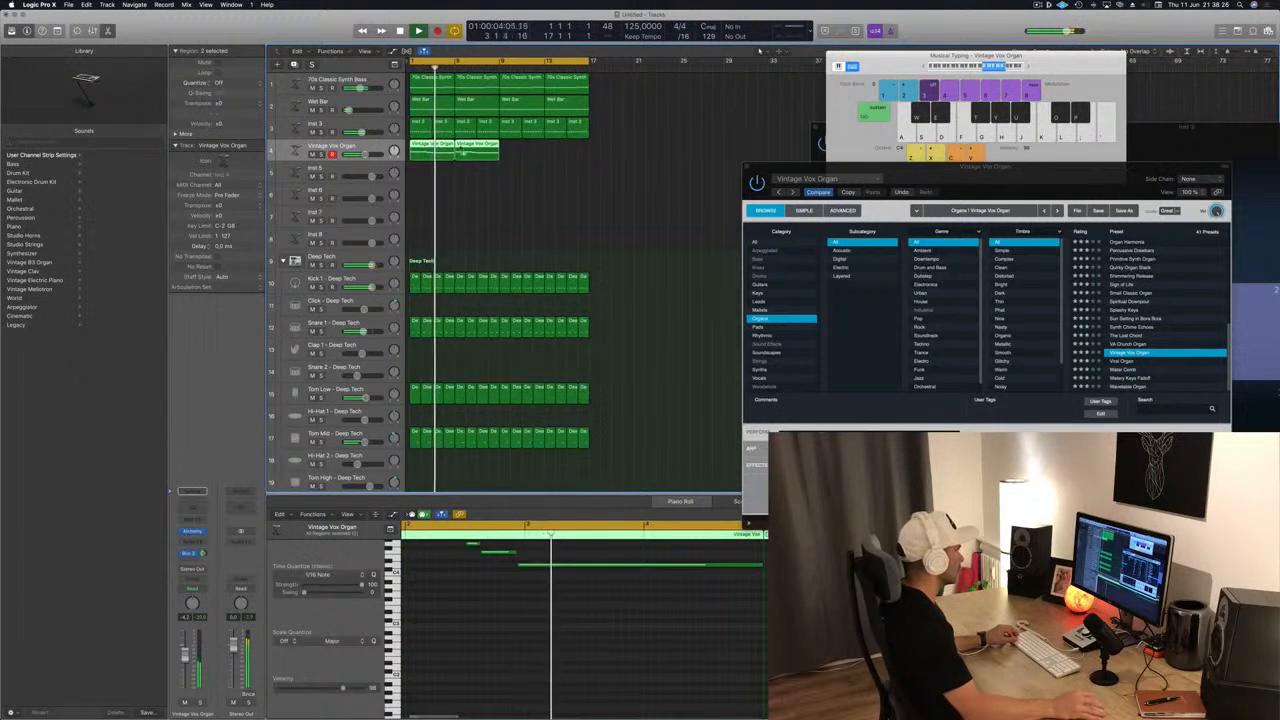
left_click_drag(428, 148, 513, 153)
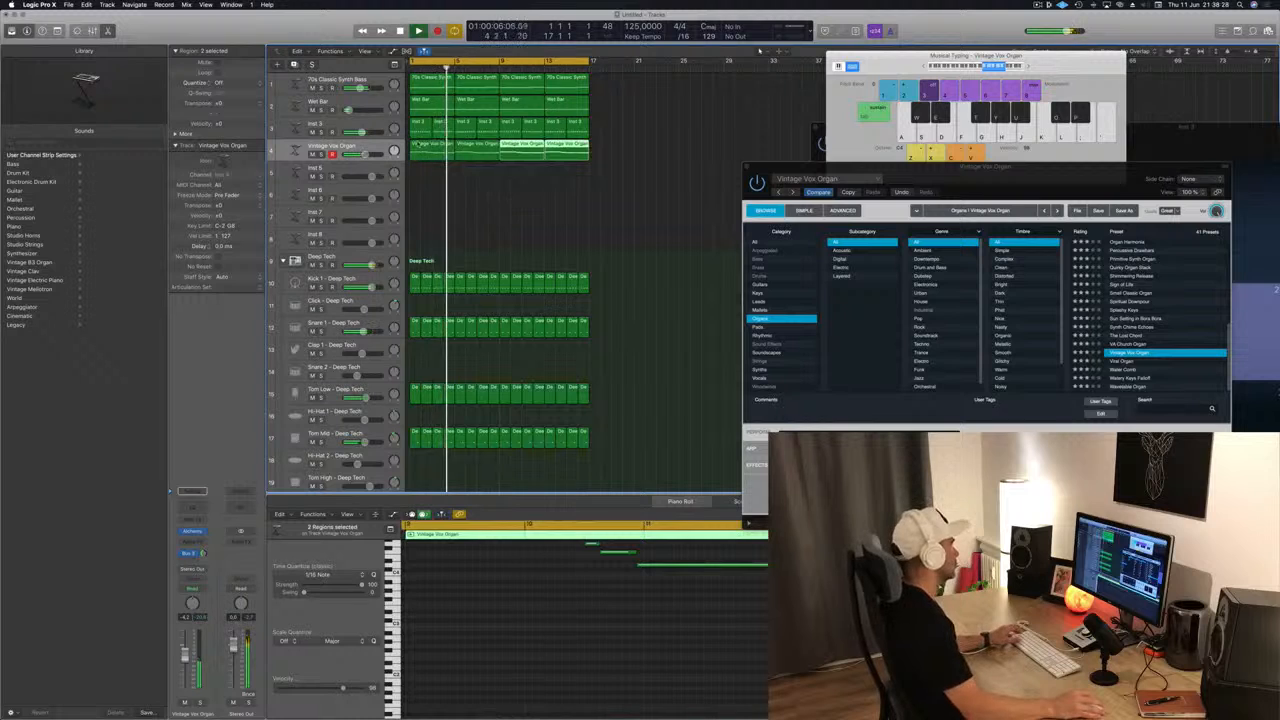
Align the start of the long low note in the first organ region with bar 3, replaying from the beginning to check it.
left_click(436, 150)
key("Return")
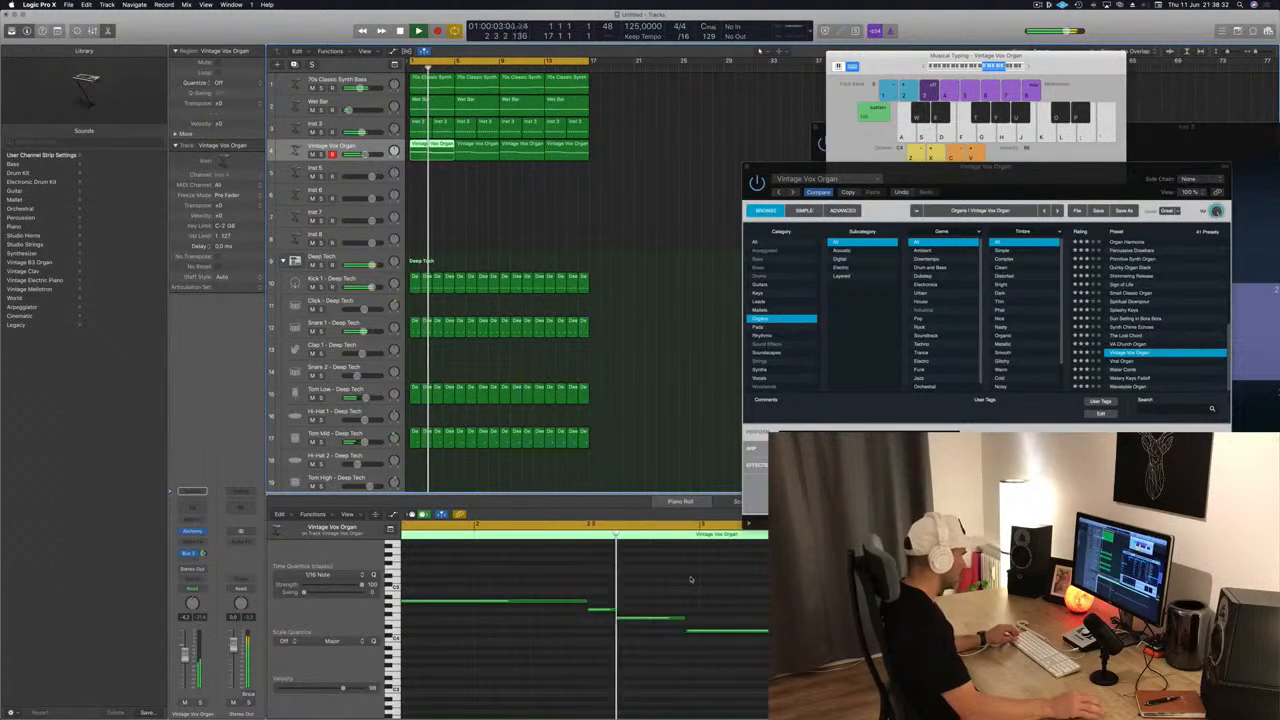
key("Return")
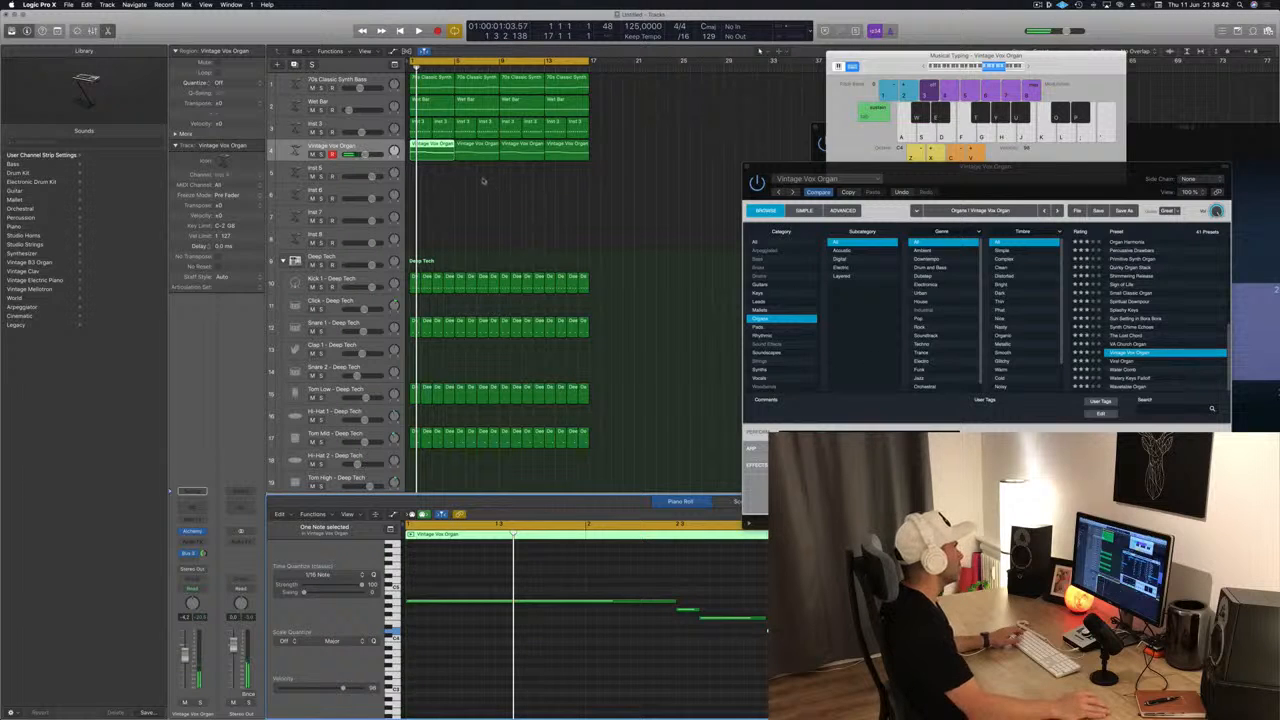
Delete the three copied organ regions and duplicate the corrected first region to fill the track up to bar 17.
left_click_drag(484, 179, 637, 149)
key("Delete")
key("space")
left_click_drag(430, 157, 526, 155)
scroll(528, 189, "left", 4)
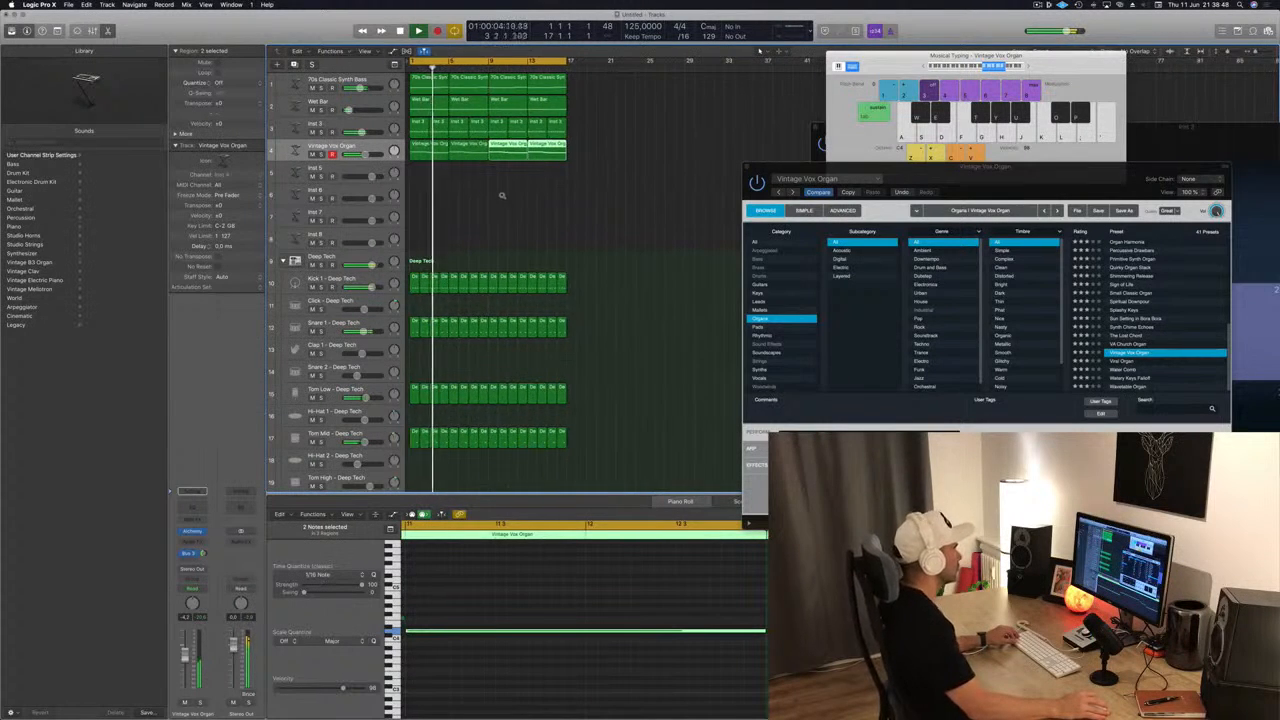
left_click(412, 153)
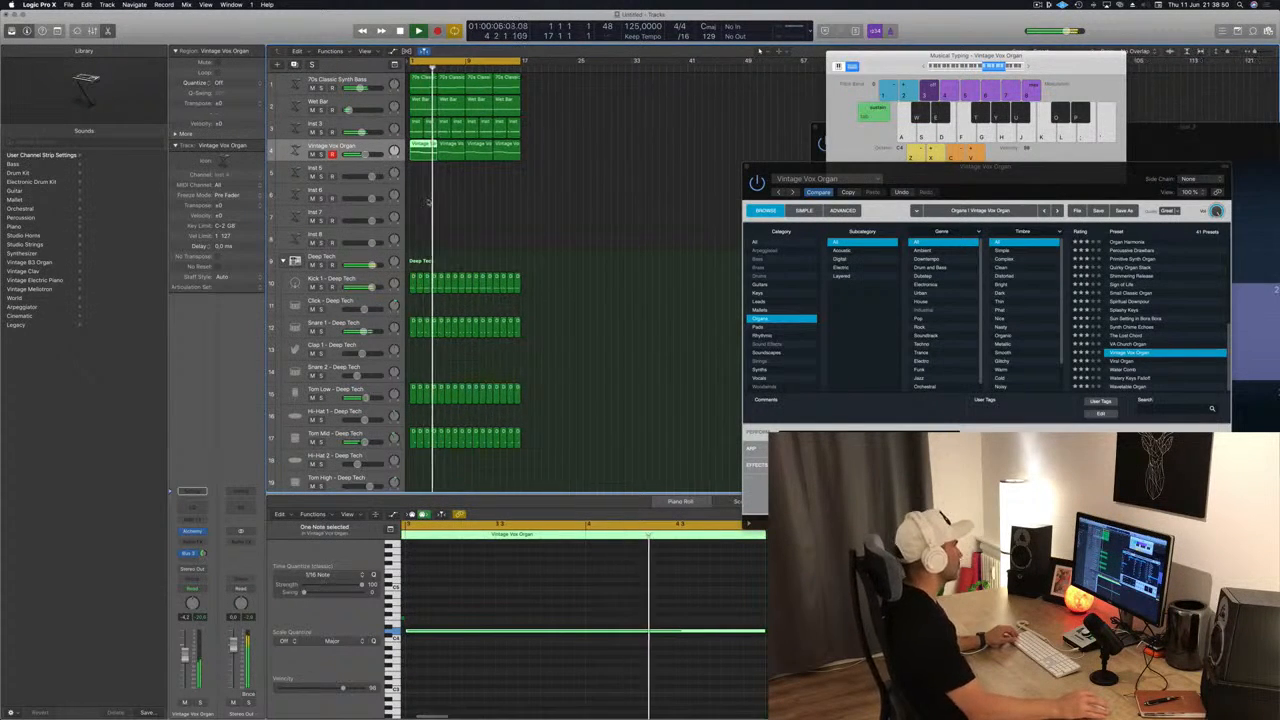
scroll(491, 200, "right", 5)
scroll(497, 200, "left", 2)
scroll(500, 200, "left", 2)
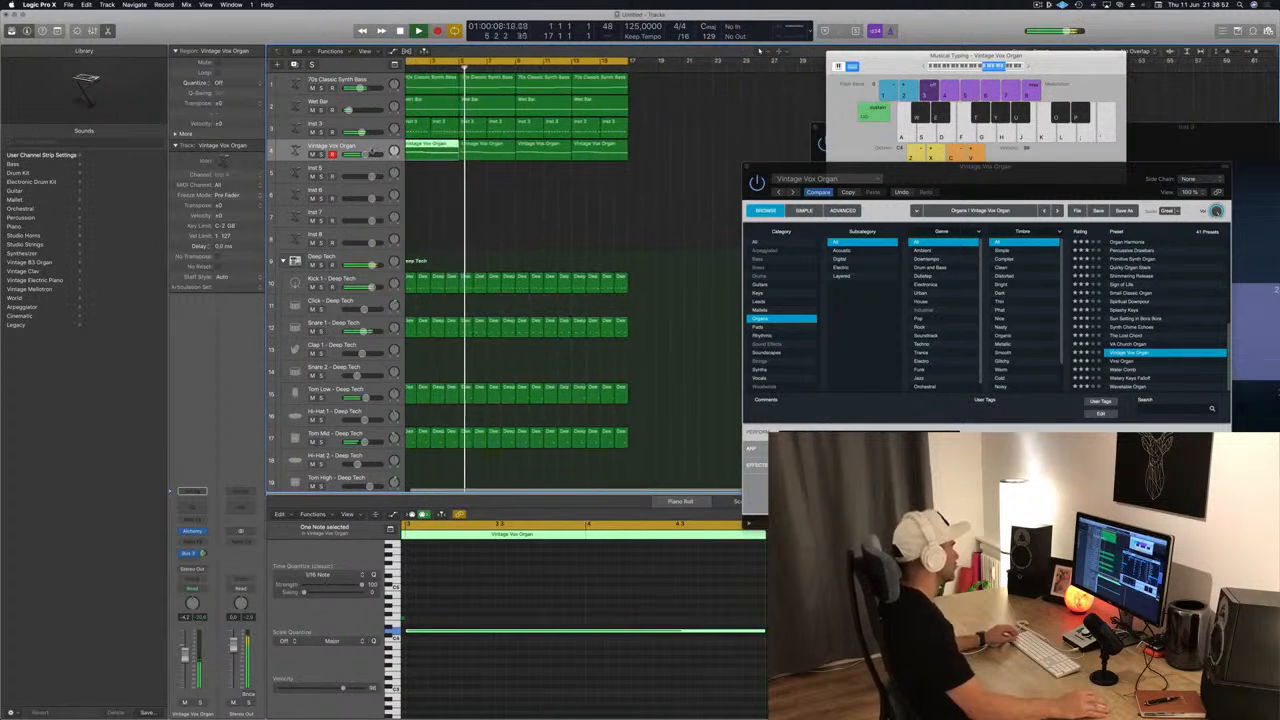
Adjust the Vintage Vox Organ track's Bus 3 send and save the project as "Episode 110 GUYS!".
left_click(318, 147)
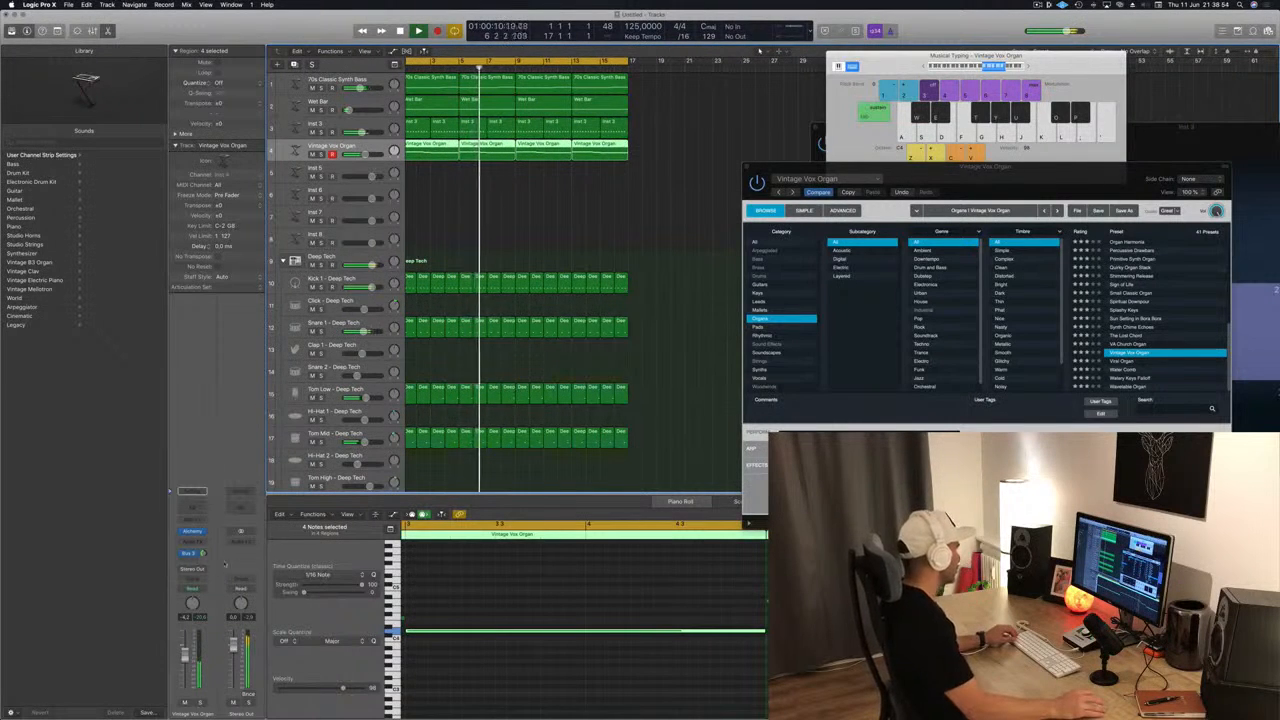
left_click(199, 553)
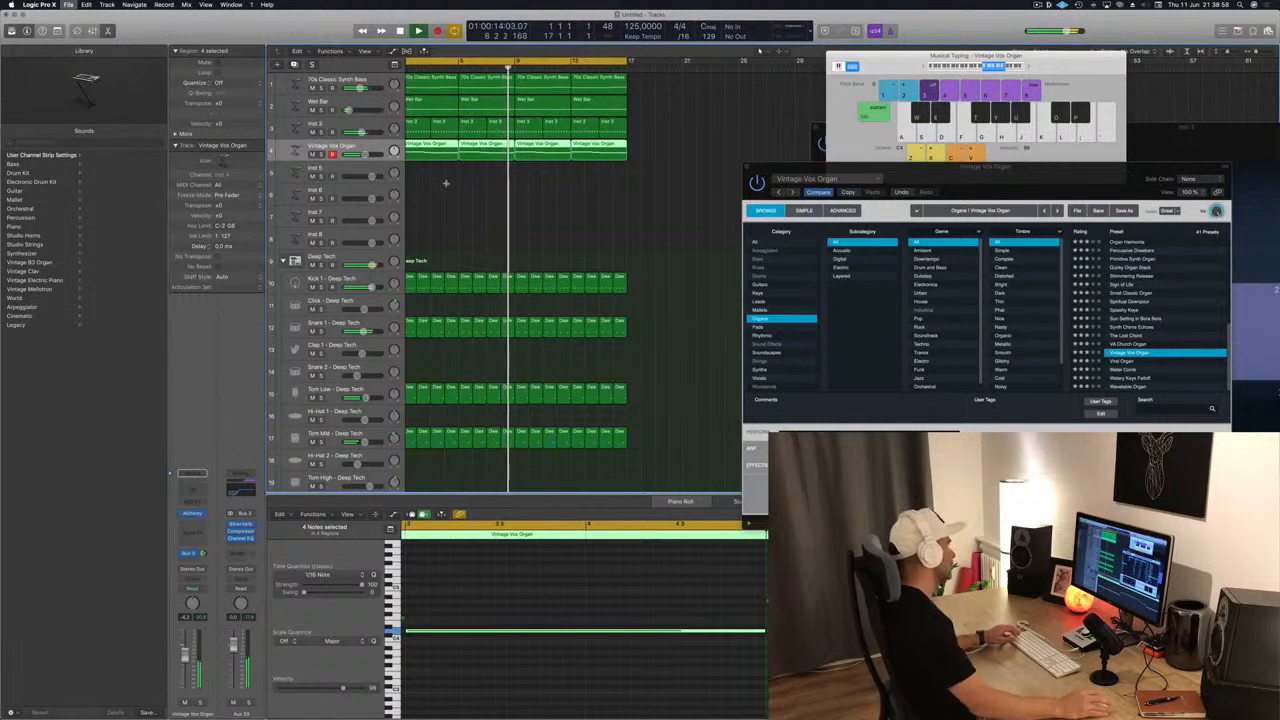
key("super+s")
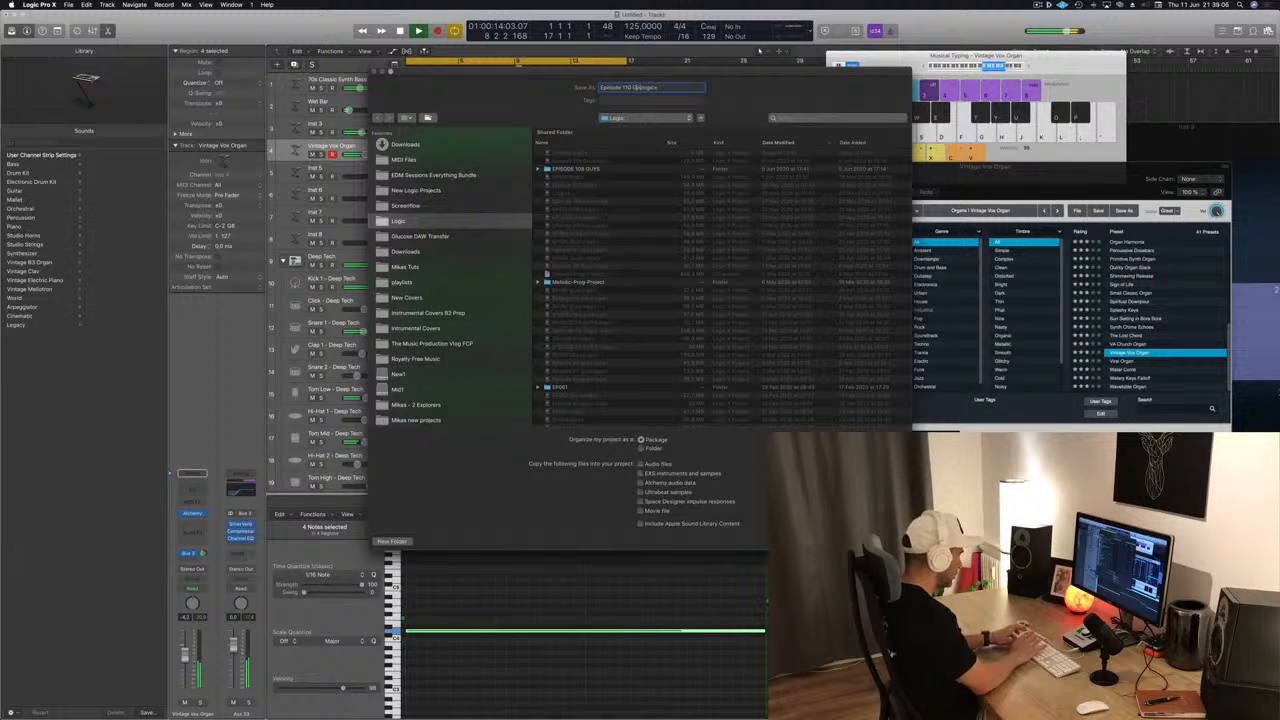
key("Return")
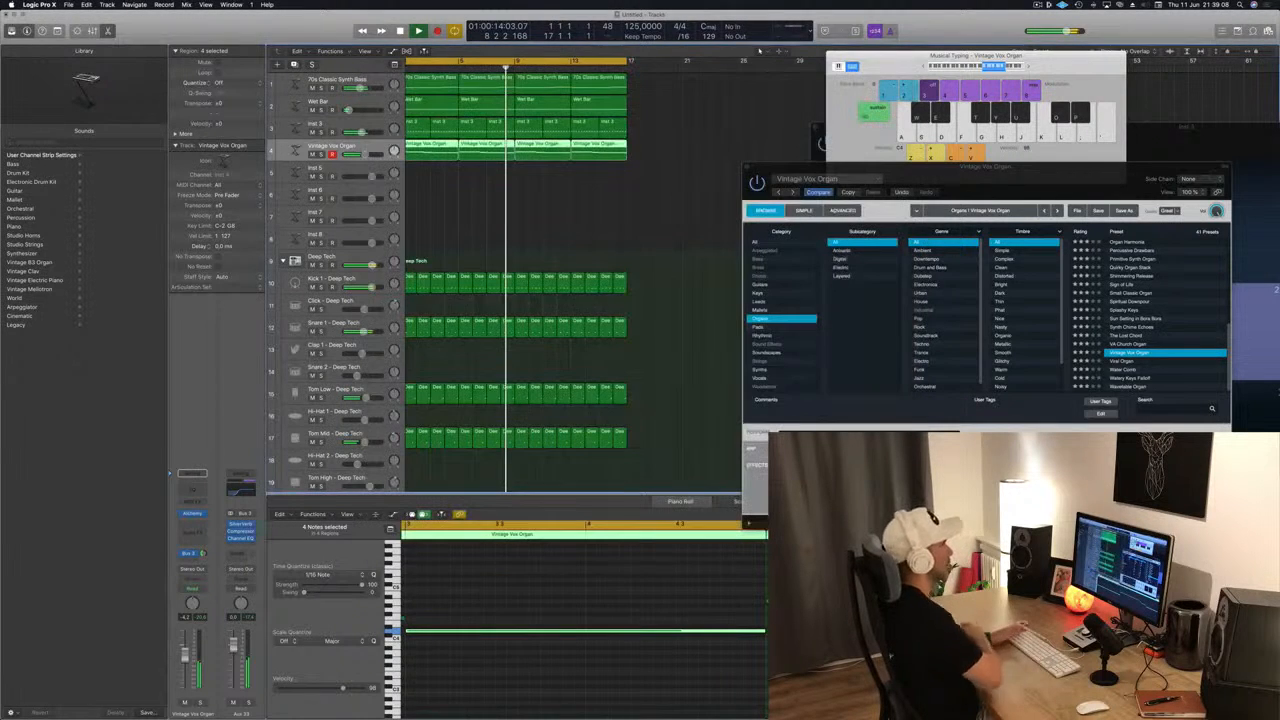
Play the loop from the beginning with no regions selected and move the Alchemy window aside to uncover the arrangement.
key("space")
left_click(460, 189)
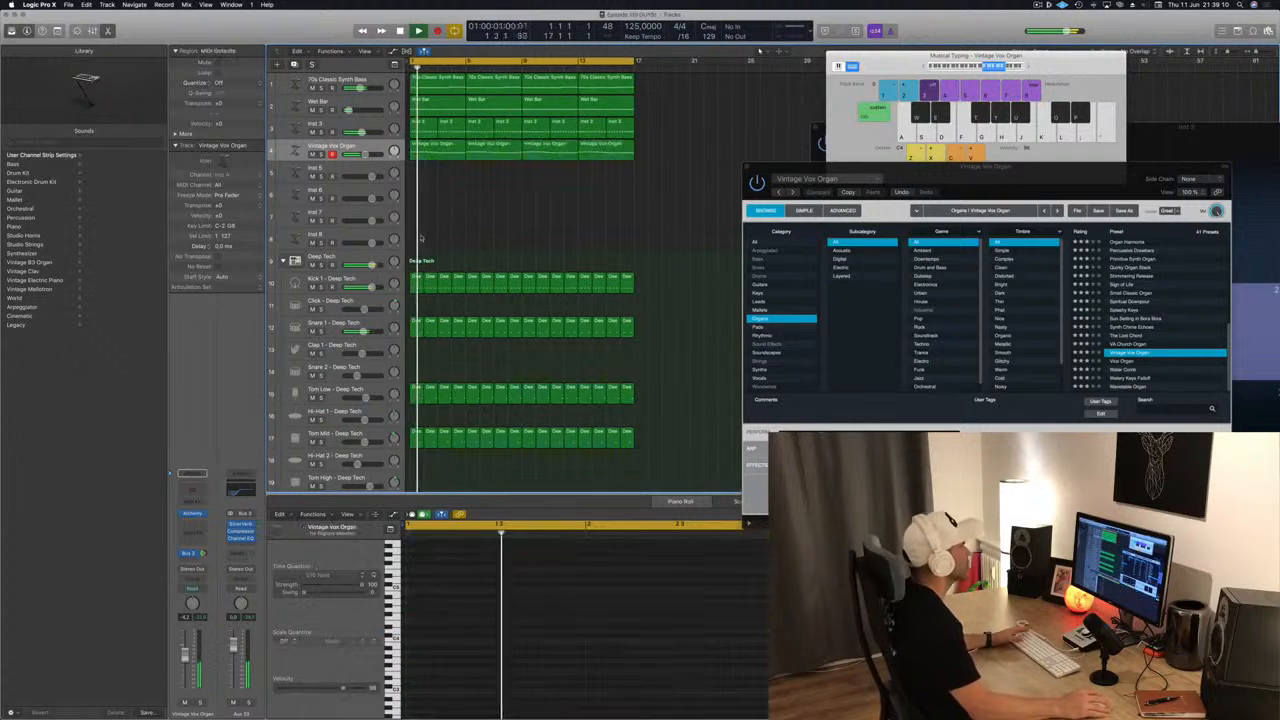
left_click_drag(871, 171, 963, 144)
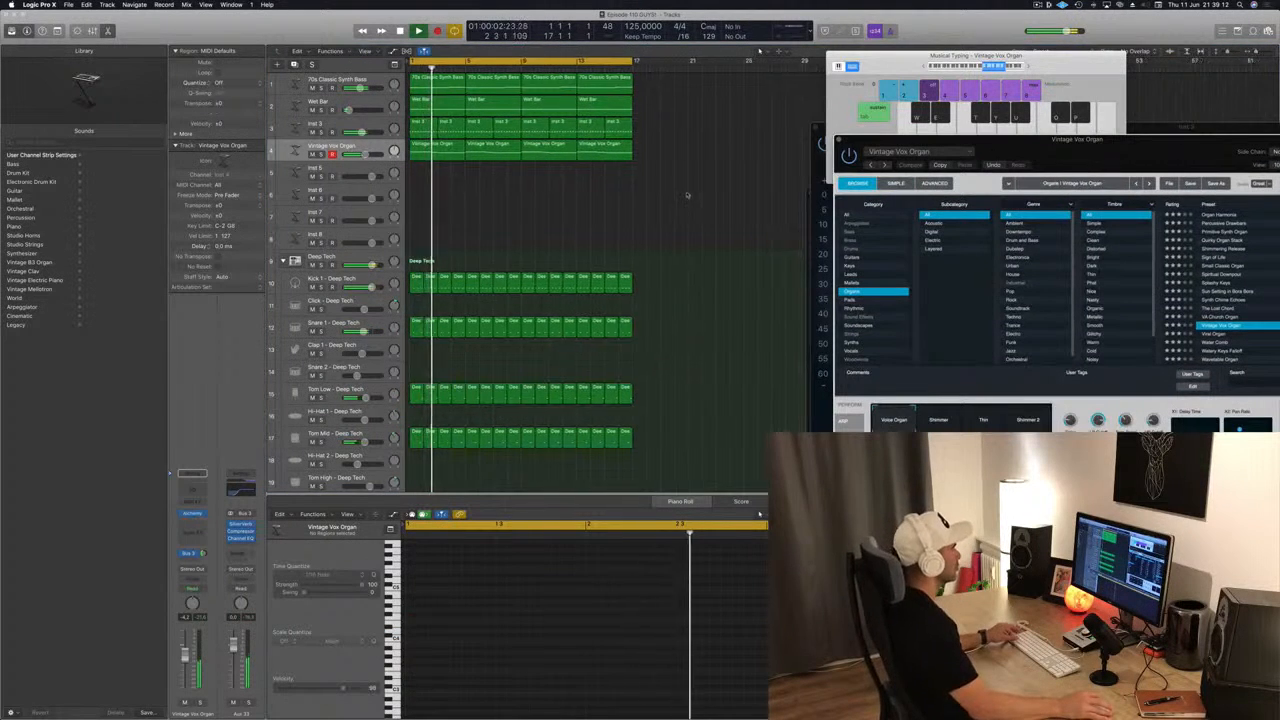
scroll(483, 243, "down", 3)
scroll(472, 219, "up", 1)
scroll(471, 205, "left", 1)
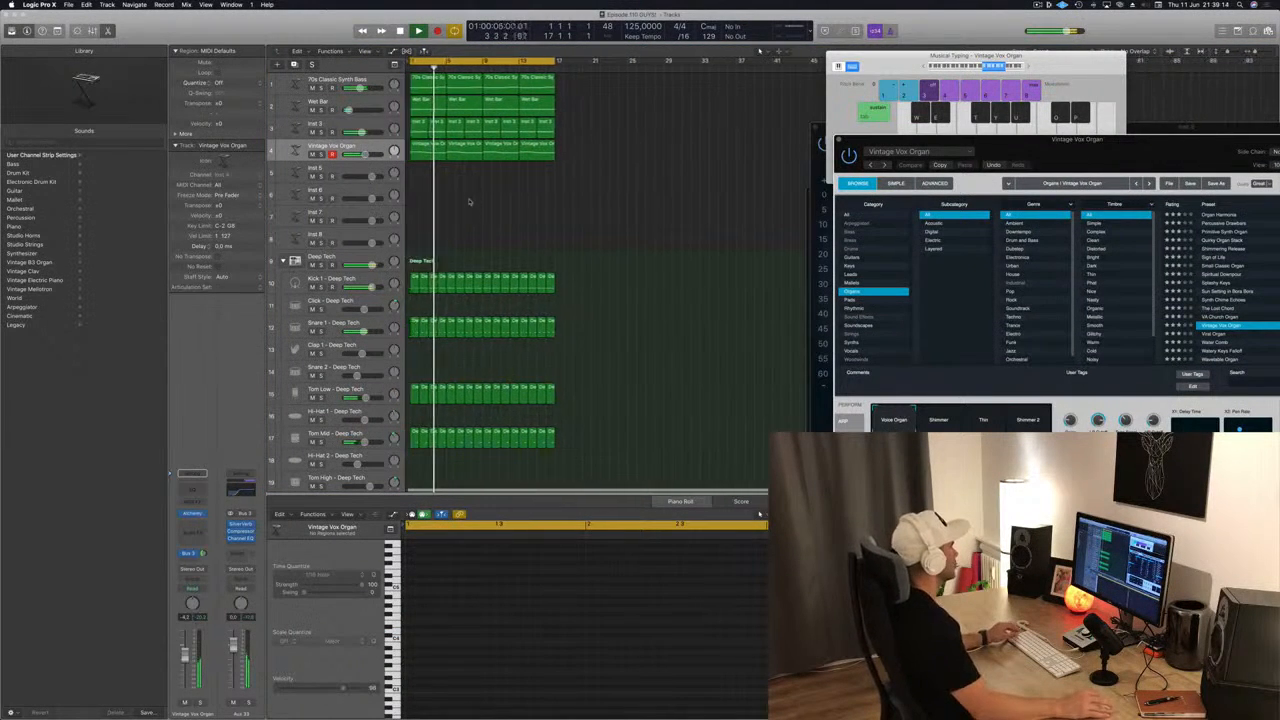
Raise the Wet Bar track's volume slightly while replaying the loop from the beginning.
left_click(345, 108)
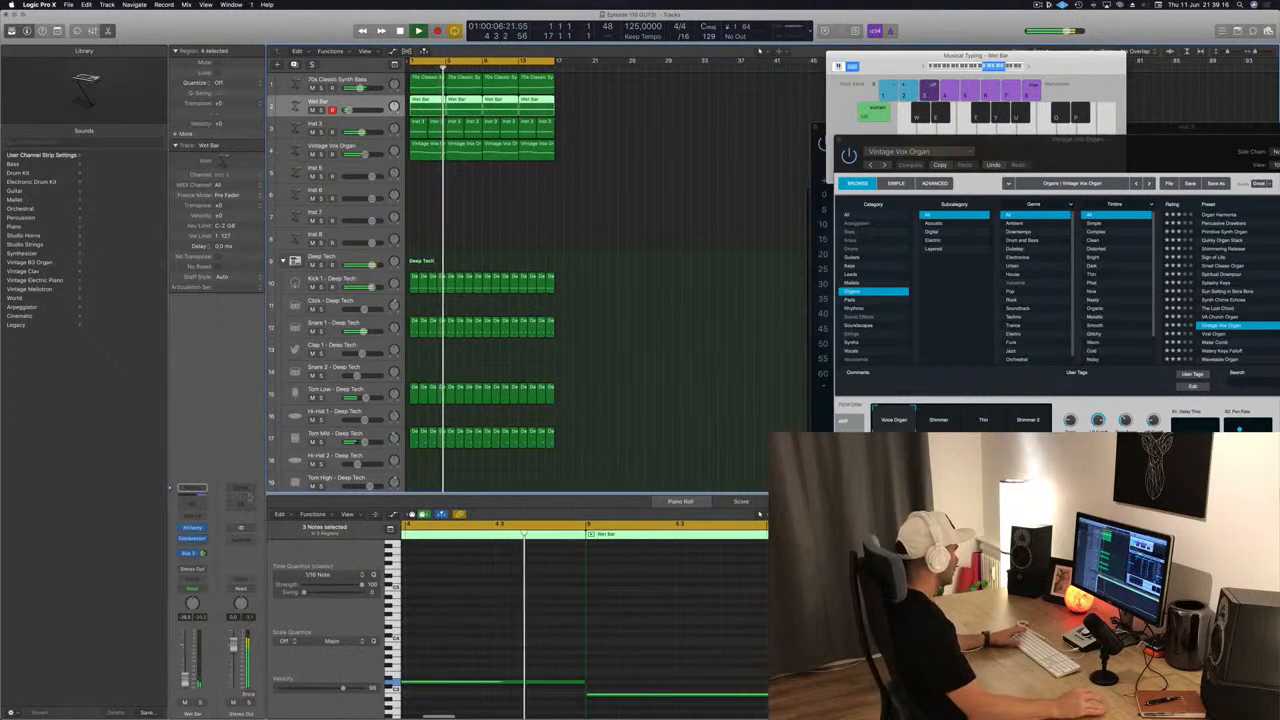
key("Return")
key("space")
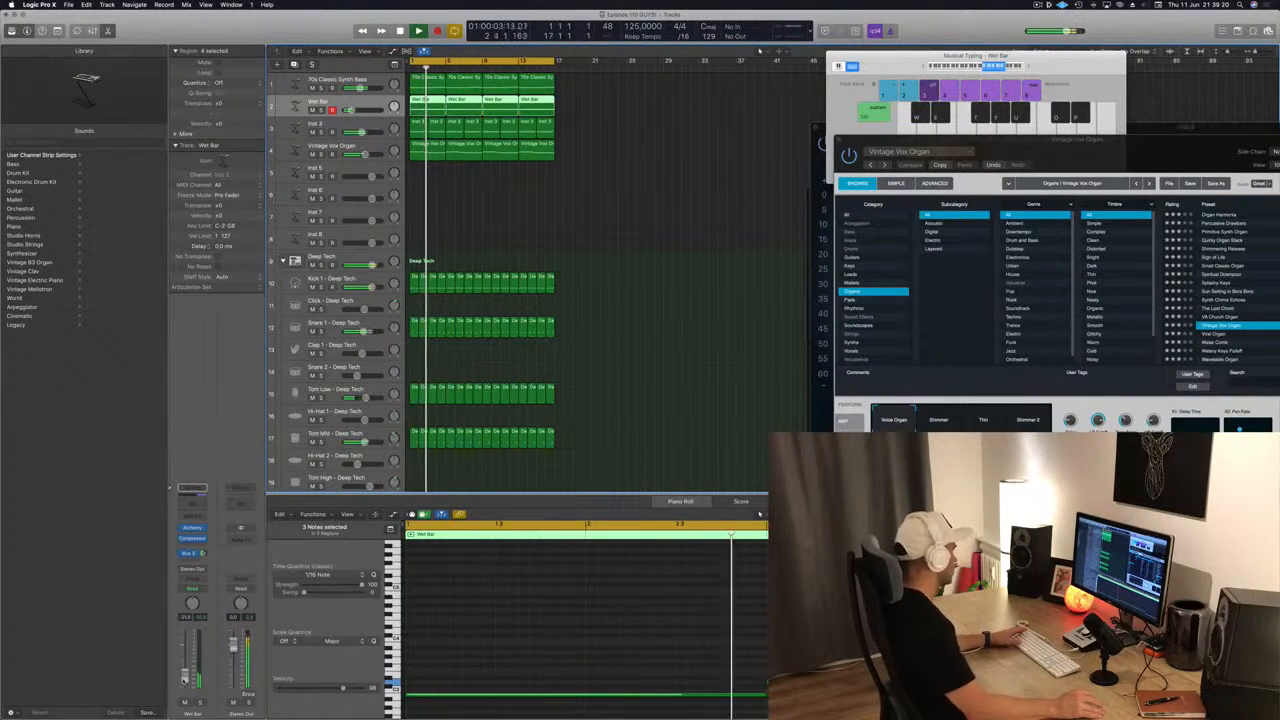
Add a Channel EQ to the Vintage Vox Organ track with a low cut at about 290 Hz, and close the plug-in window.
left_click(298, 151)
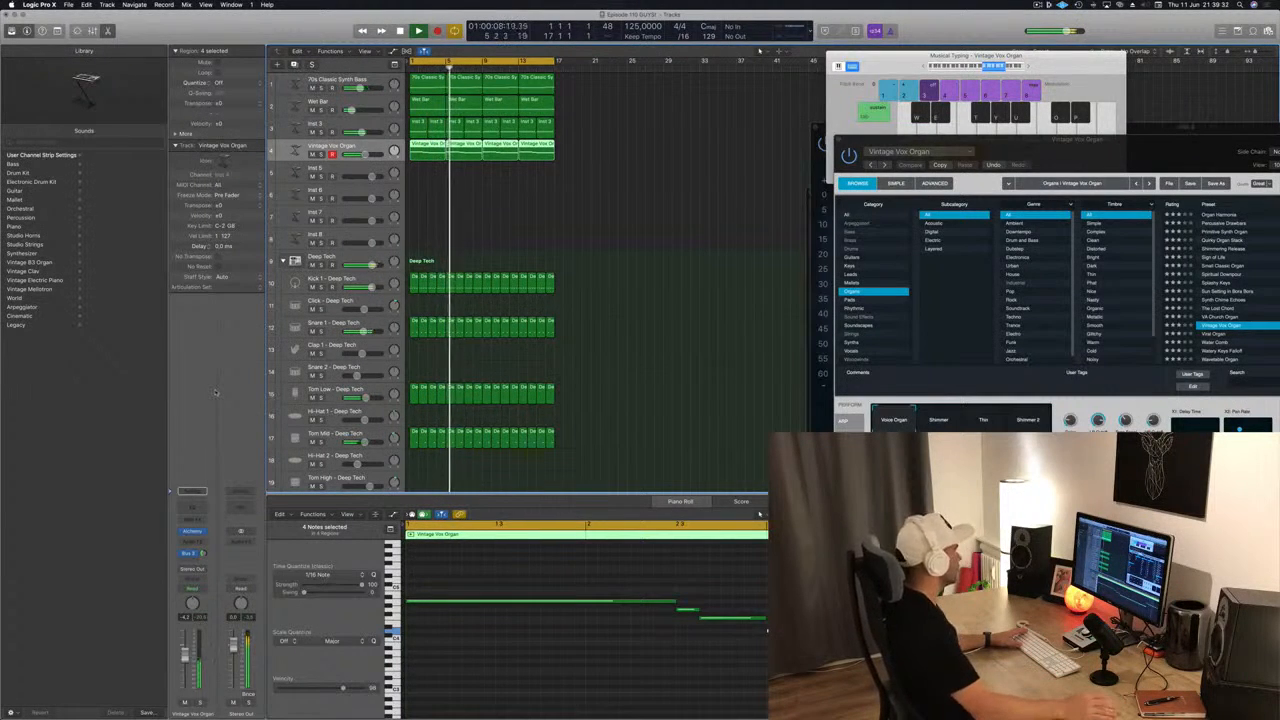
key("Return")
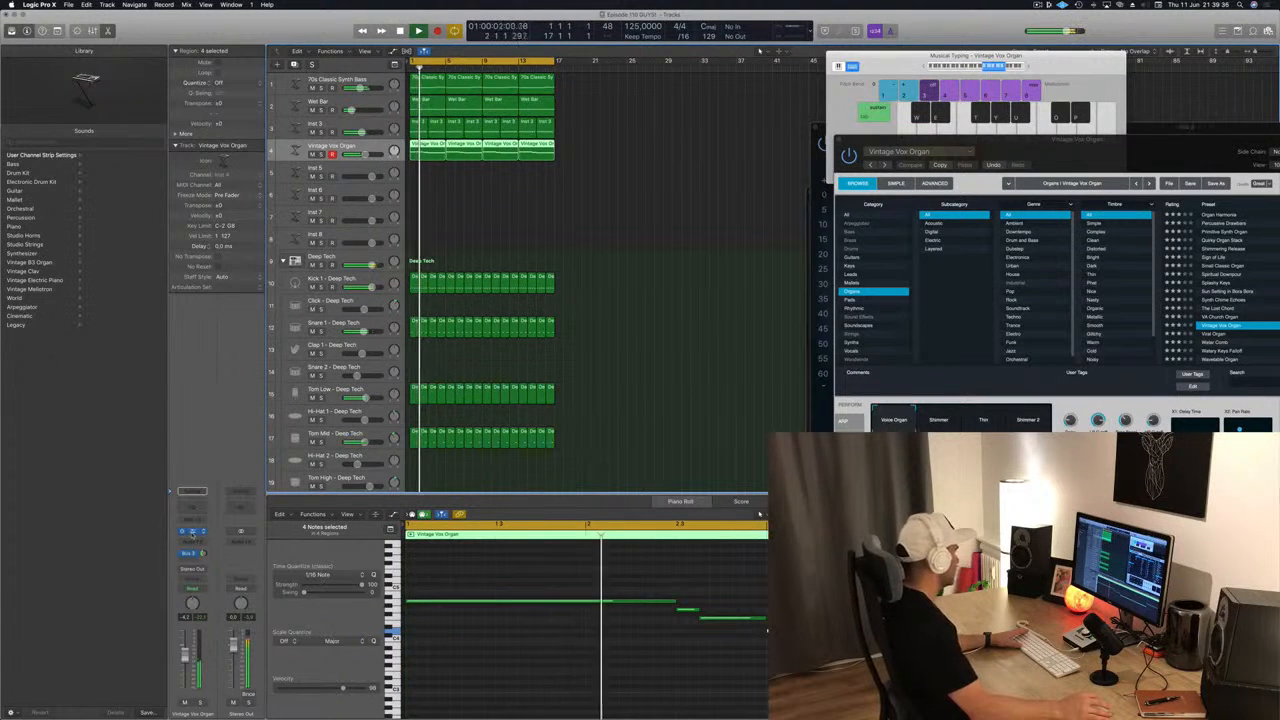
left_click(185, 491)
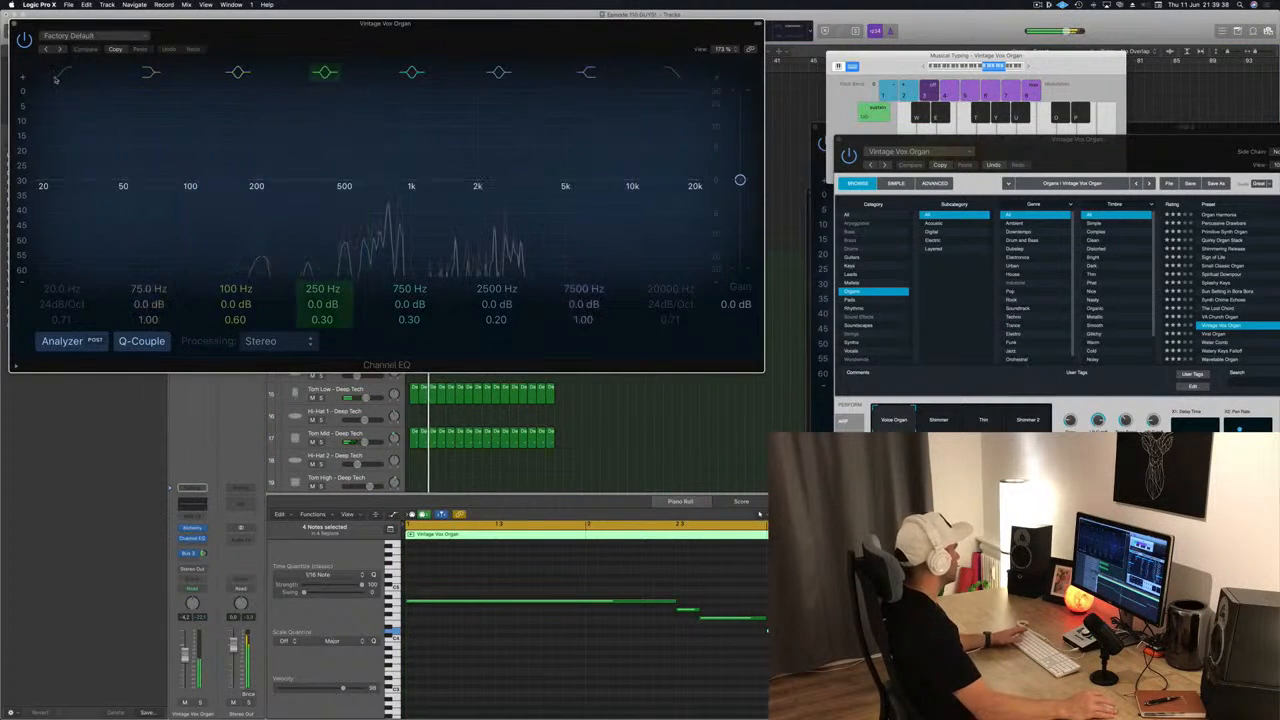
left_click_drag(53, 121, 292, 121)
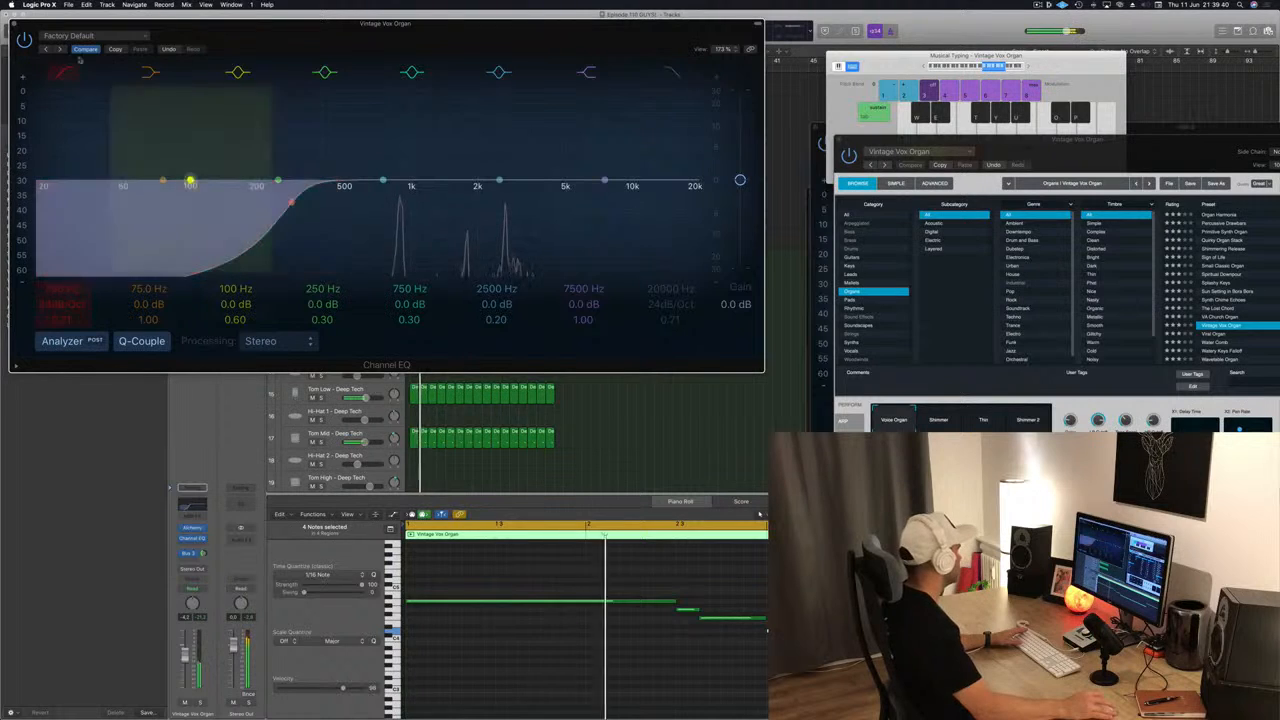
left_click(14, 24)
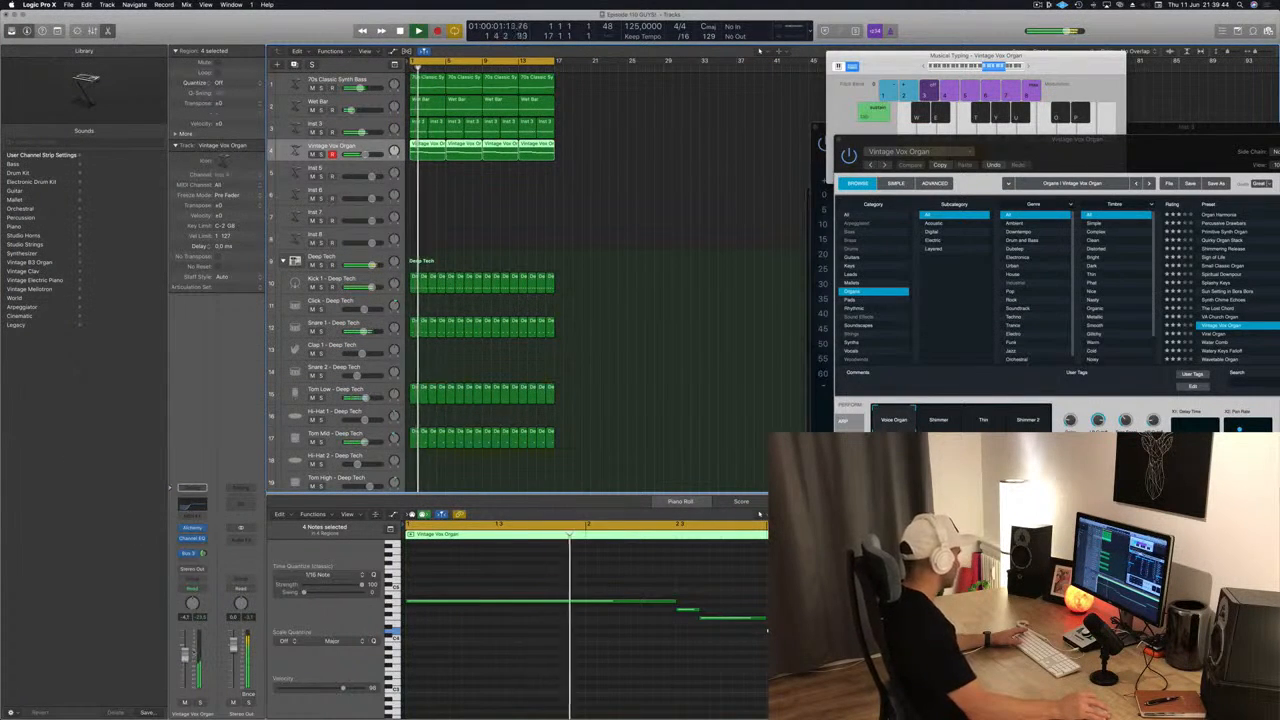
Adjust the organ track's Bus 3 send and lower its volume slightly, leaving no regions selected.
left_click(187, 553)
left_click(203, 552)
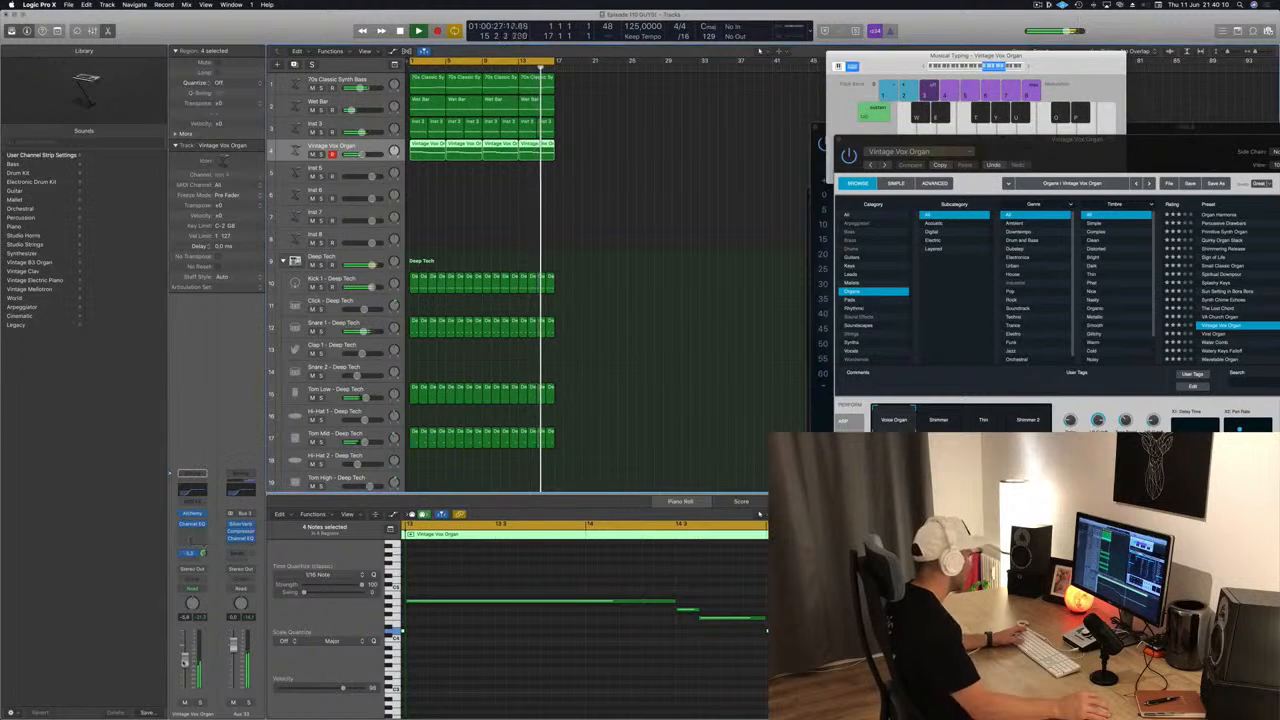
left_click(660, 267)
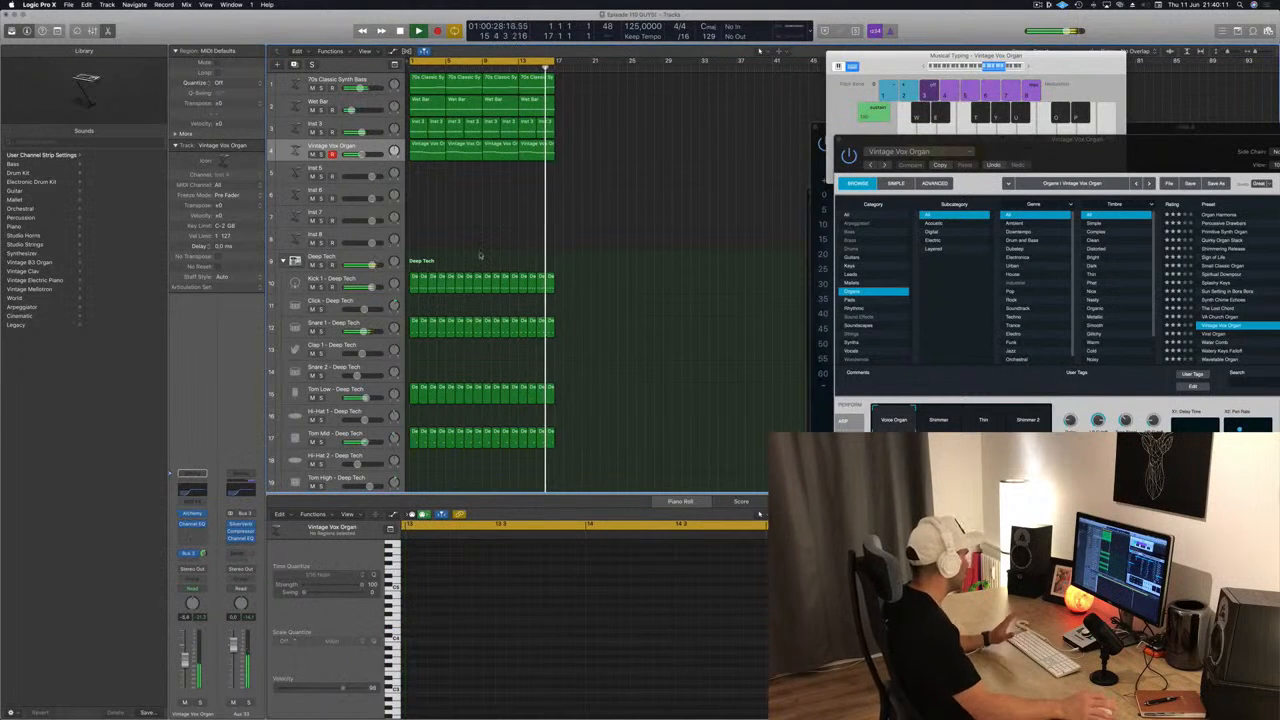
Adjust the Wet Bar track's Bus 3 send and lower its volume slightly.
left_click(385, 102)
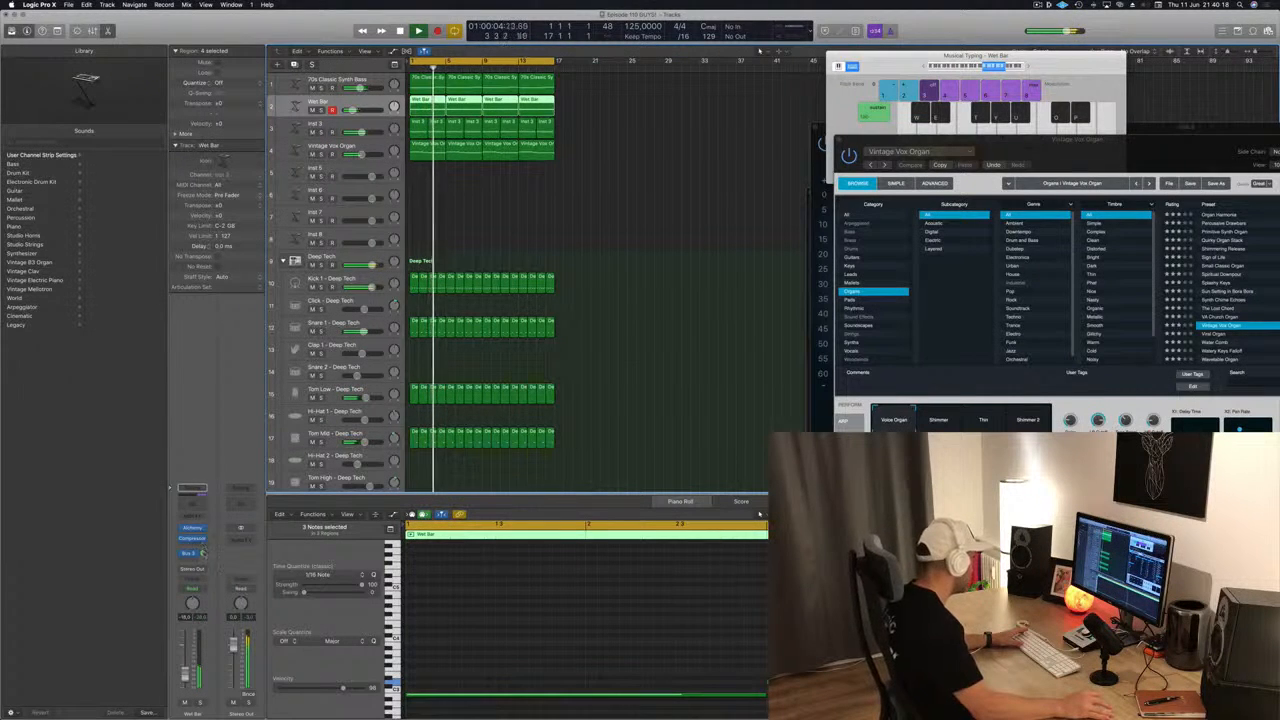
left_click_drag(204, 554, 205, 552)
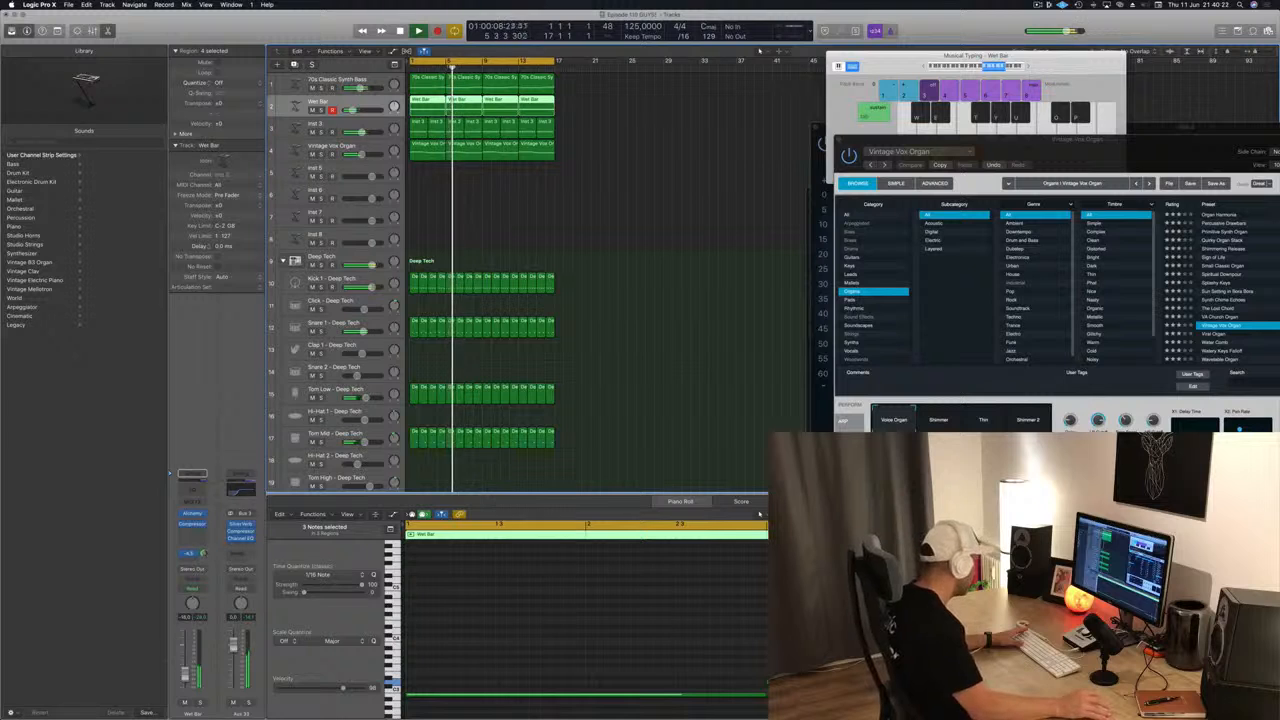
left_click_drag(185, 675, 185, 681)
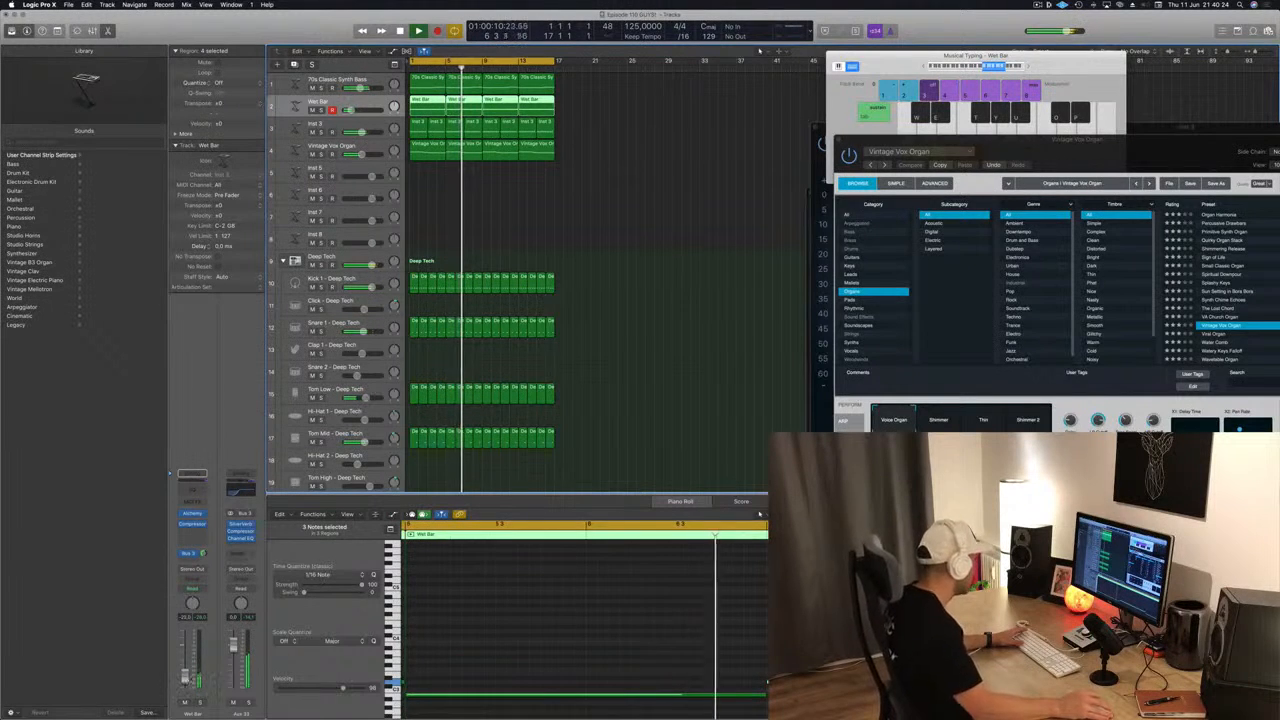
left_click(694, 177)
Duplicate the 70s Classic Synth Bass track with its settings.
left_click(289, 176)
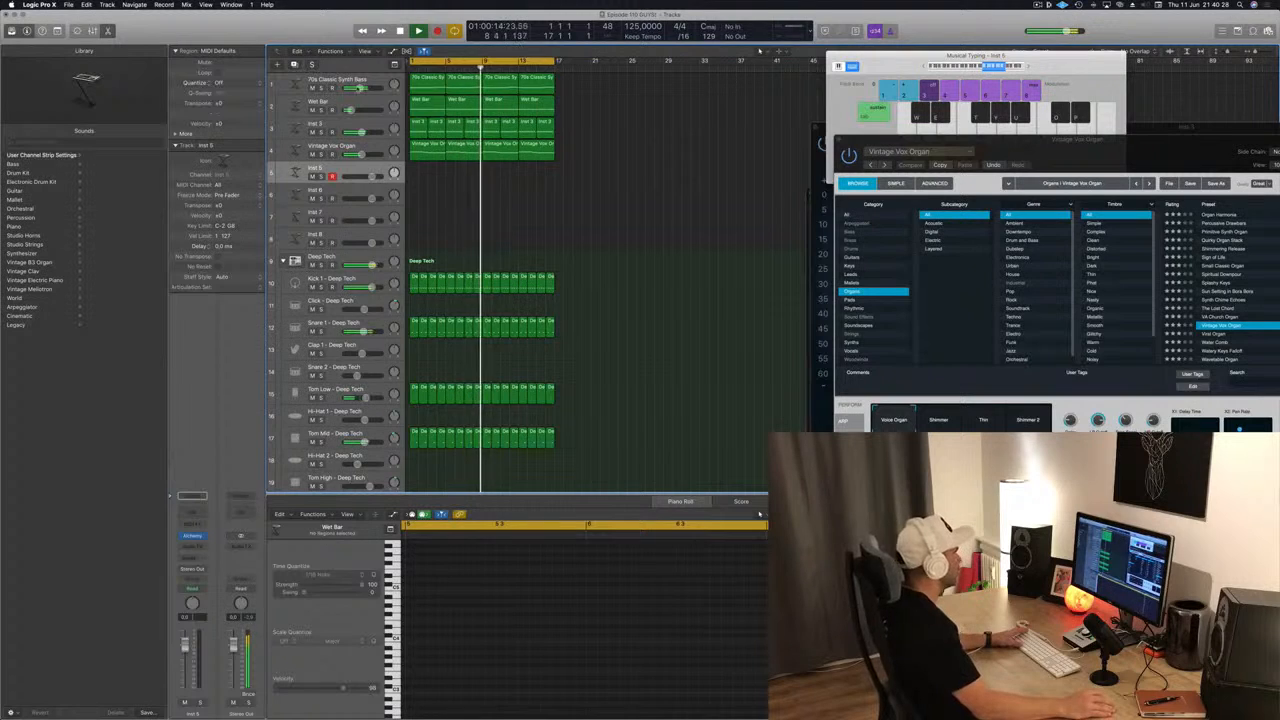
left_click(360, 88)
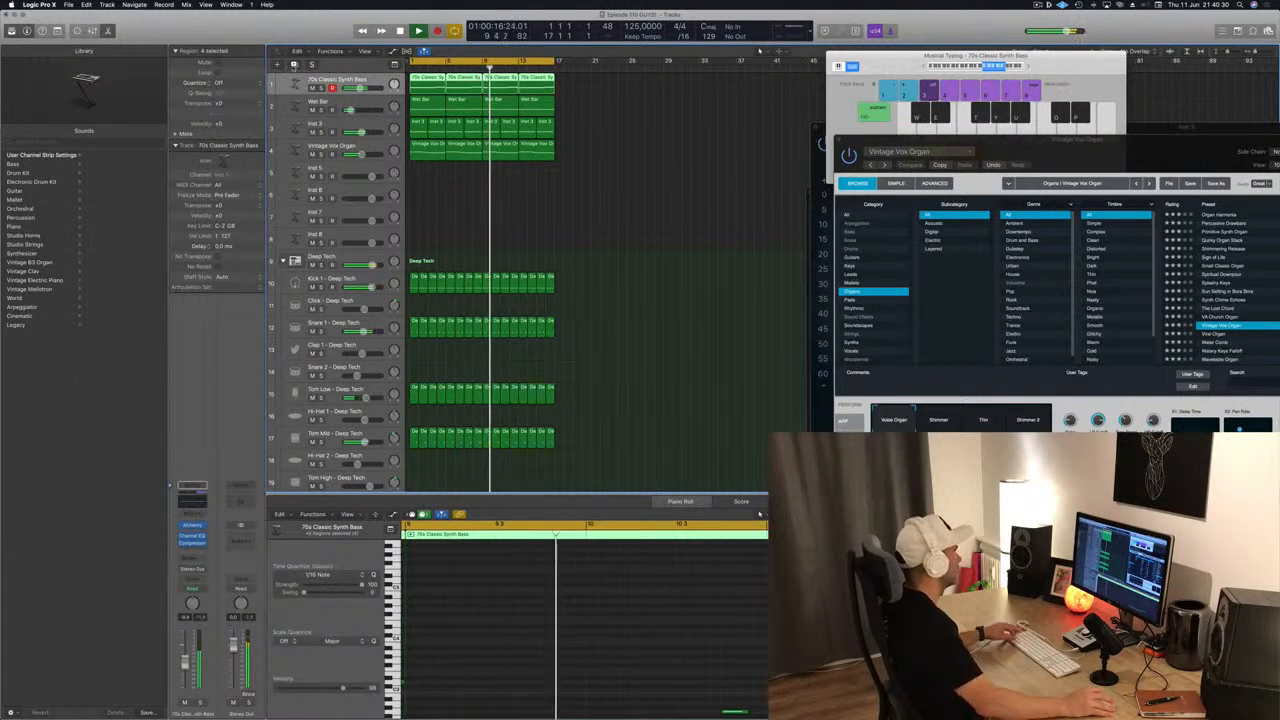
key("super+d")
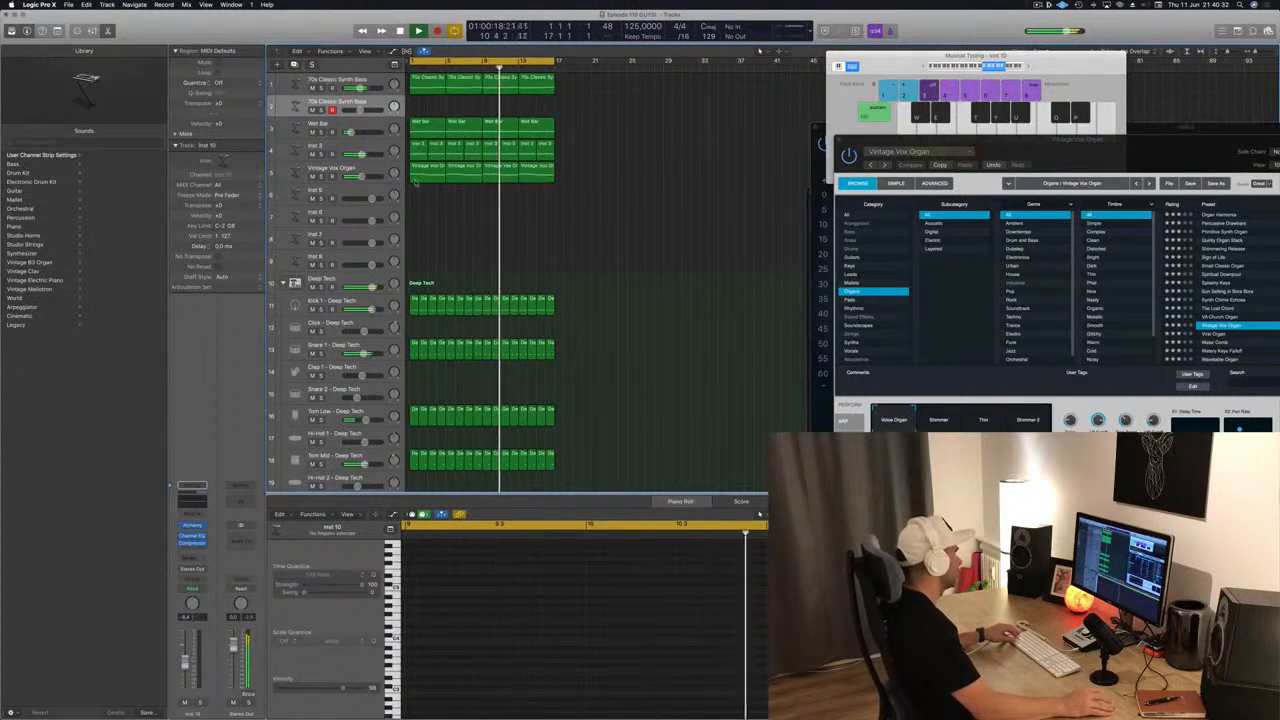
Copy the first Inst 3 region to the start of the duplicated synth bass track and display its notes in the Piano Roll.
left_click(415, 176)
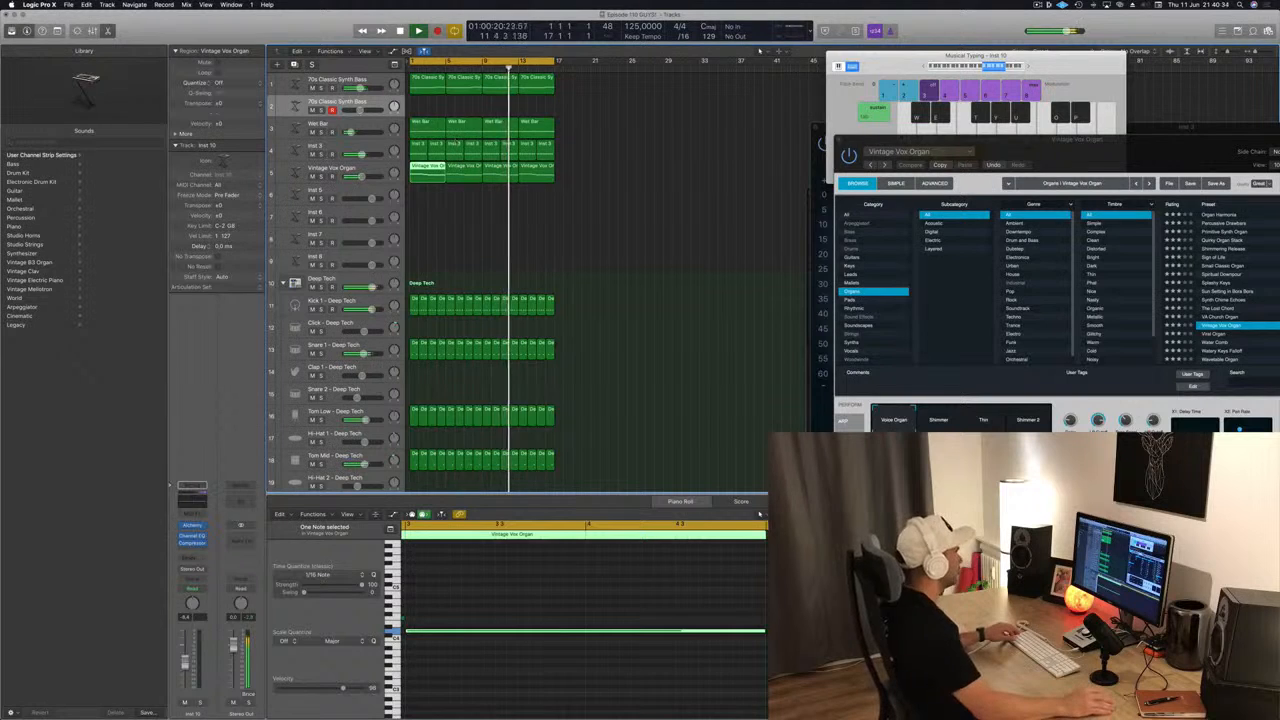
left_click(422, 149)
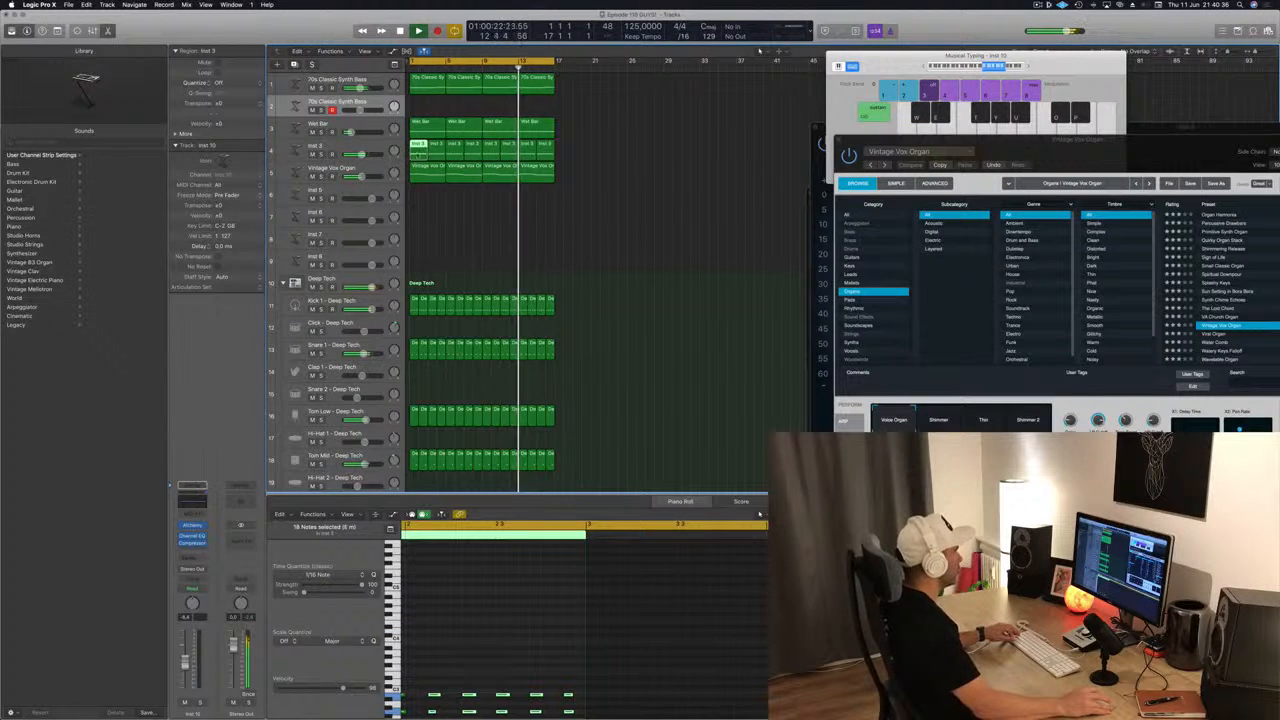
left_click_drag(422, 149, 419, 112)
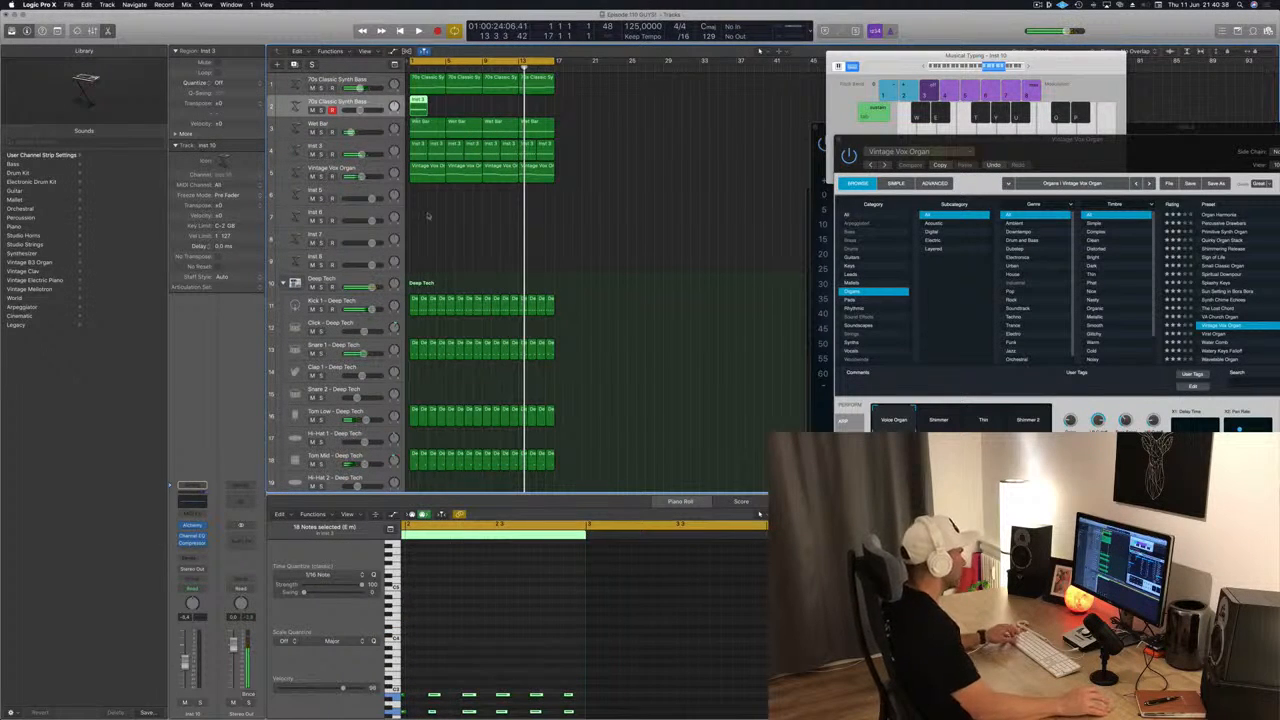
scroll(467, 660, "down", 4)
key("super+Left")
scroll(443, 612, "left", 5)
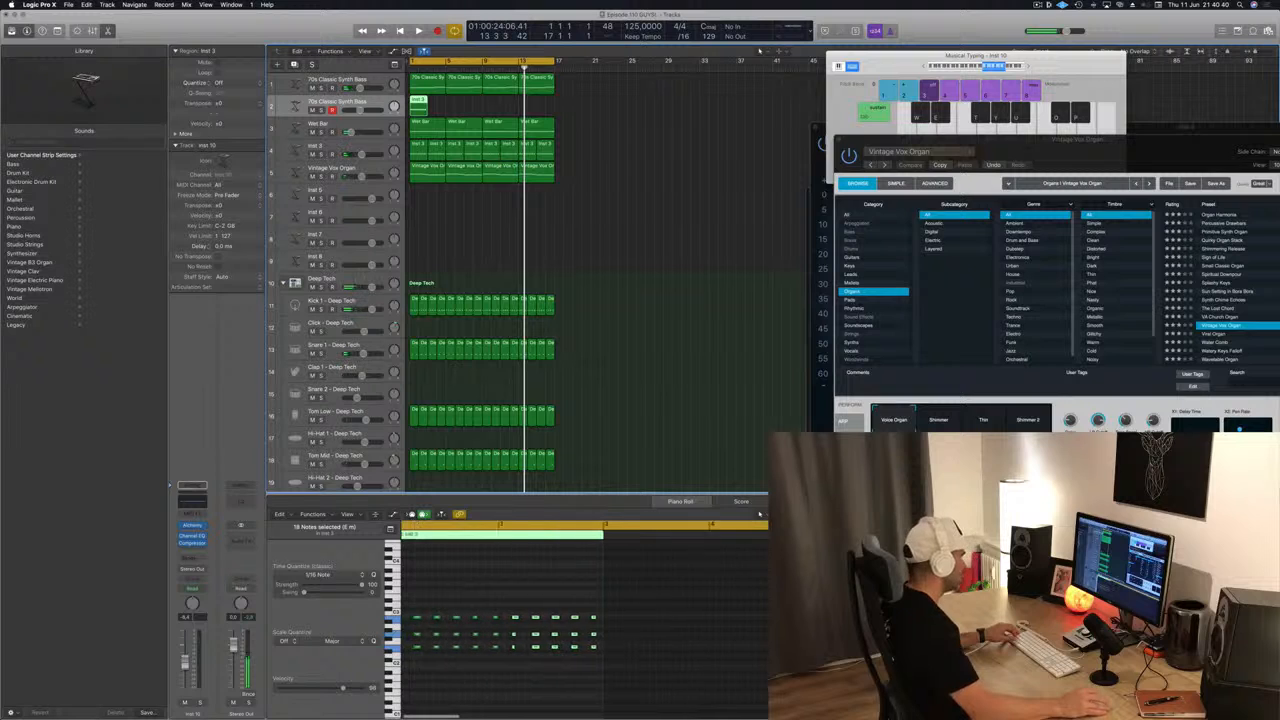
scroll(460, 608, "right", 1)
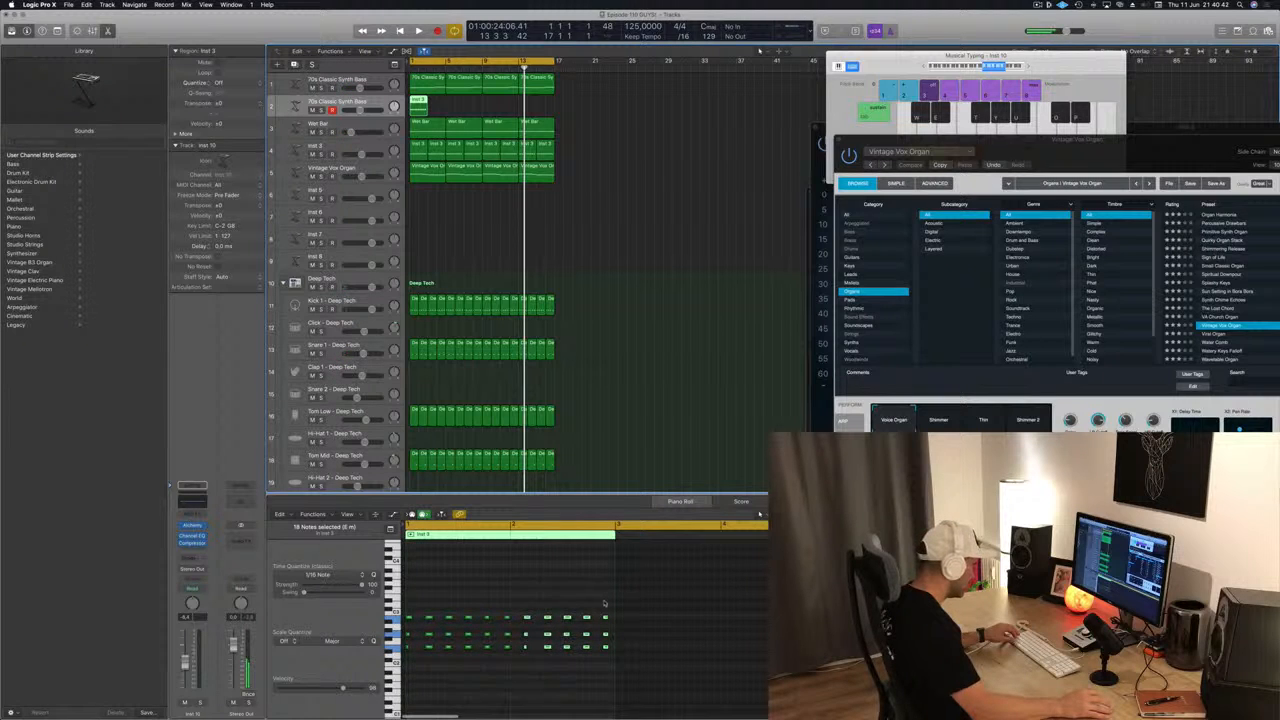
Delete the two upper note rows from the Inst 3 region on the duplicated synth bass track, keeping only the lowest notes, and play the loop.
left_click(604, 603)
left_click_drag(577, 640, 407, 645)
key("Delete")
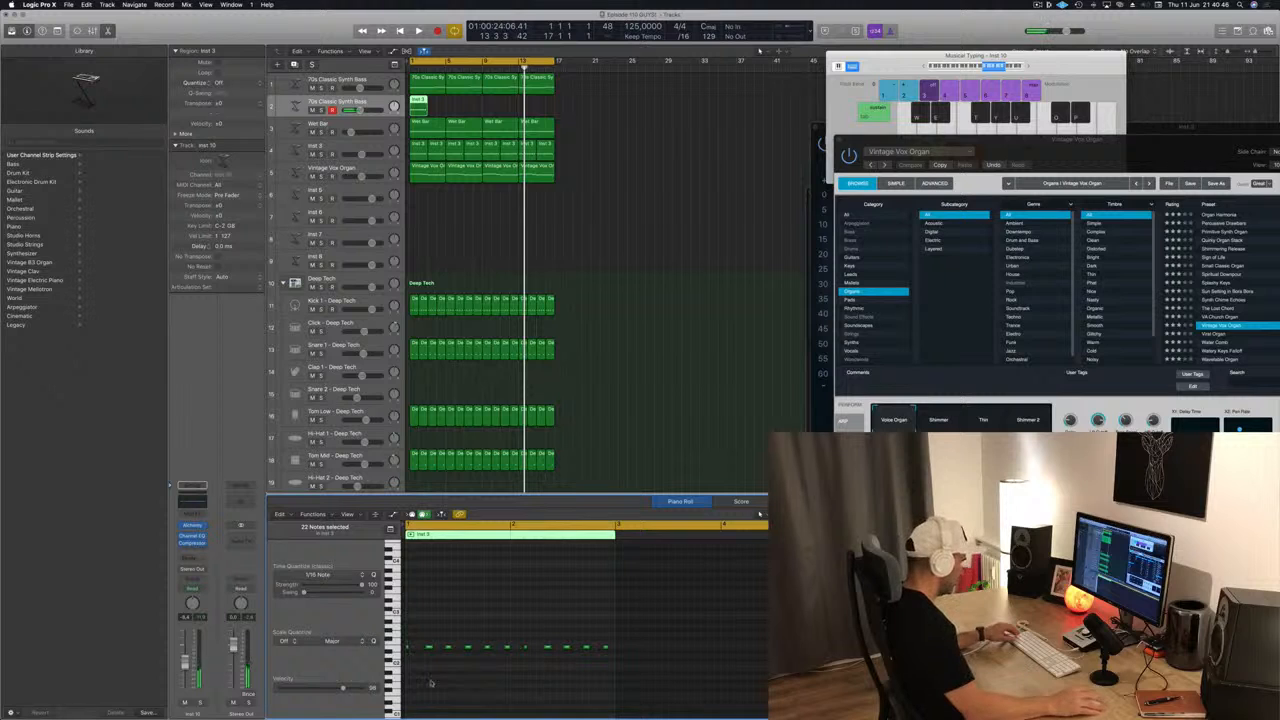
key("super+a")
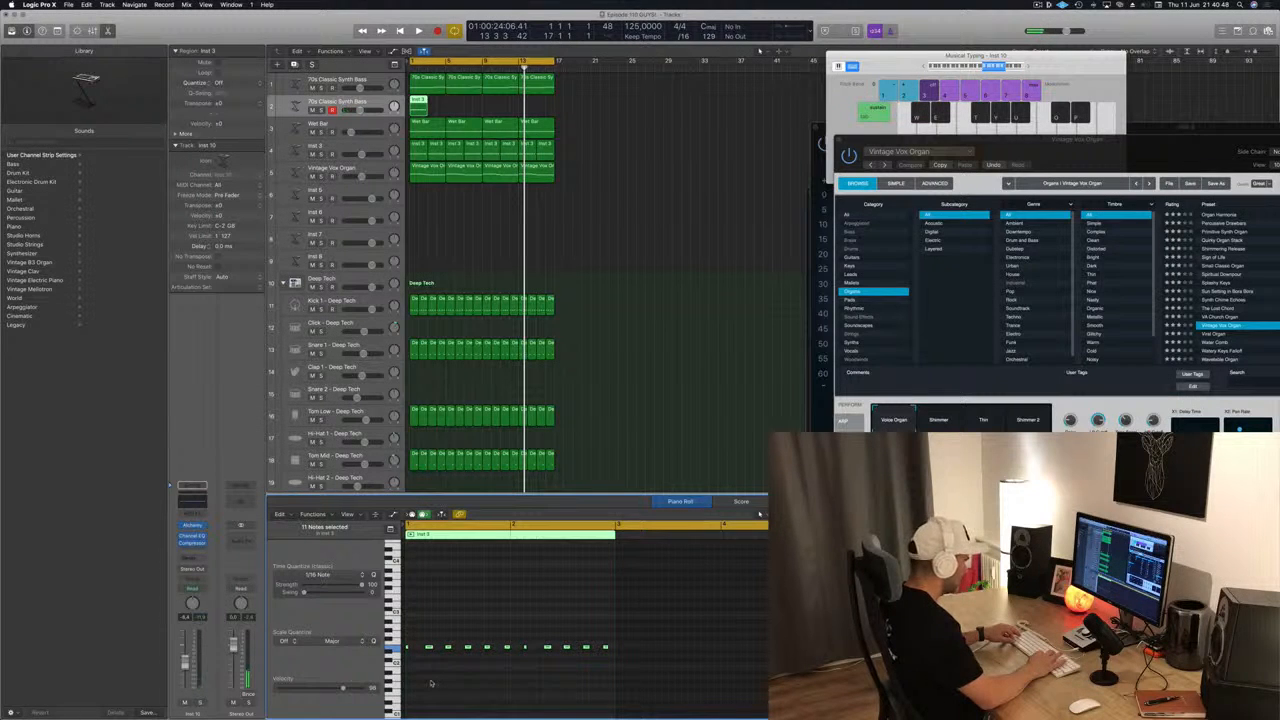
key("alt+shift+Up")
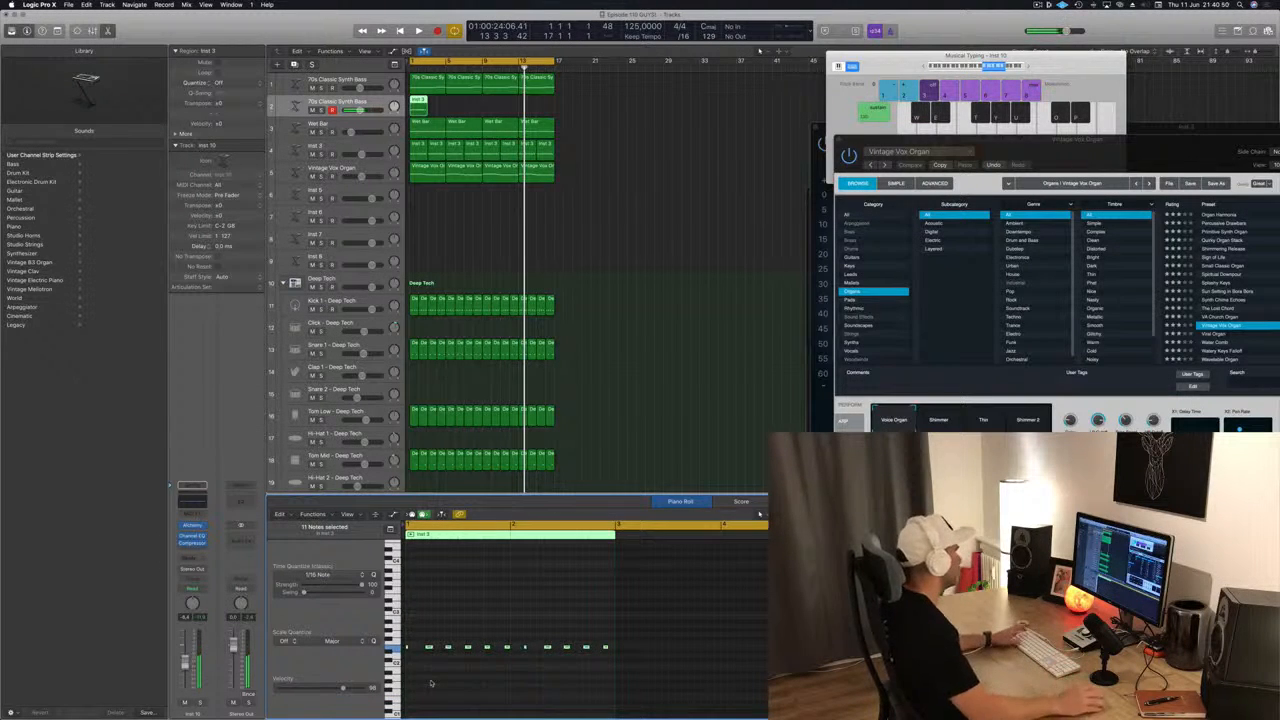
key("space")
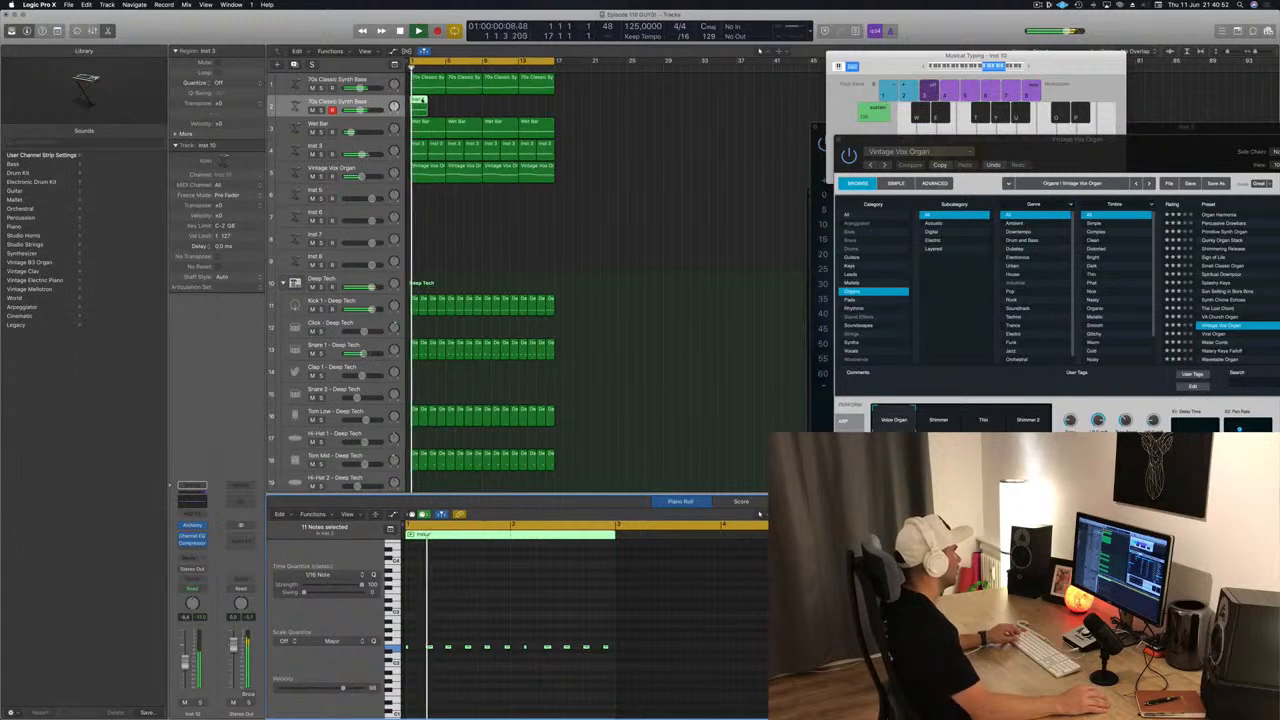
Compare the notes of the original synth bass region with the thinned Inst 3 region while the loop plays.
mouse_move(416, 106)
left_mouse_down()
mouse_move(526, 113)
mouse_move(420, 107)
left_mouse_up()
left_click_drag(507, 108, 441, 109)
key("Delete")
left_click(430, 88)
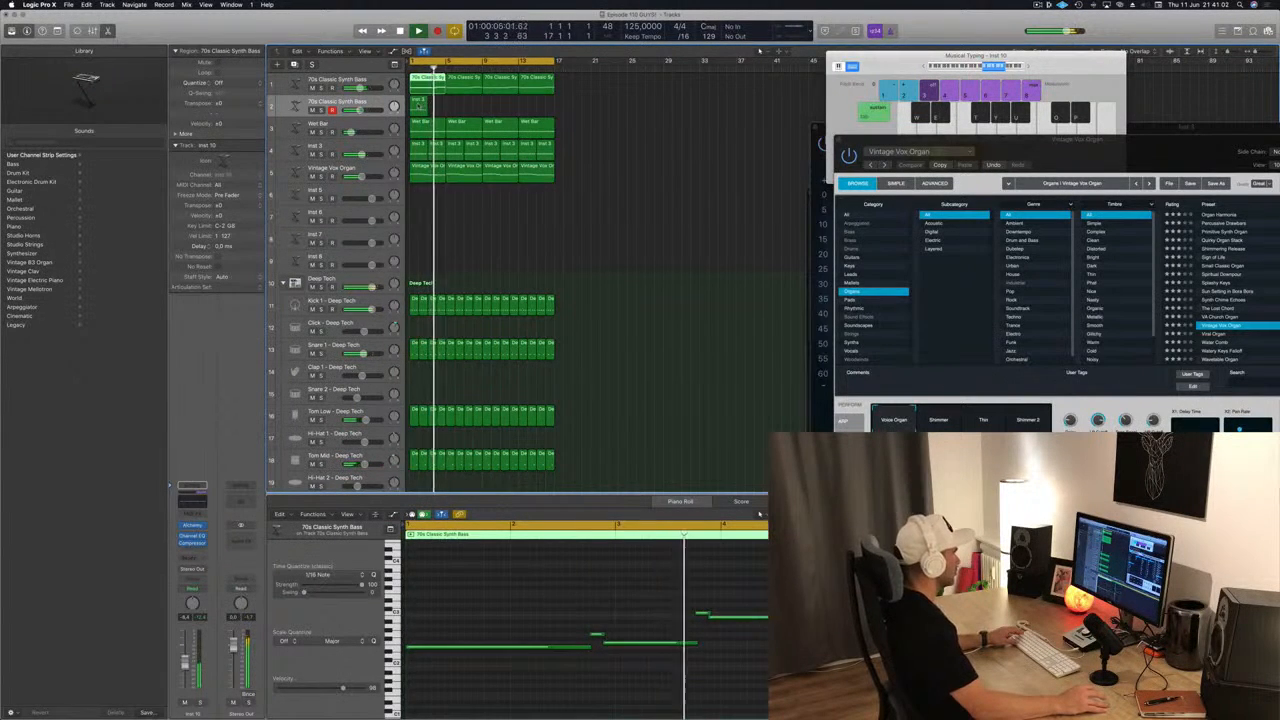
left_click(418, 105)
key("space")
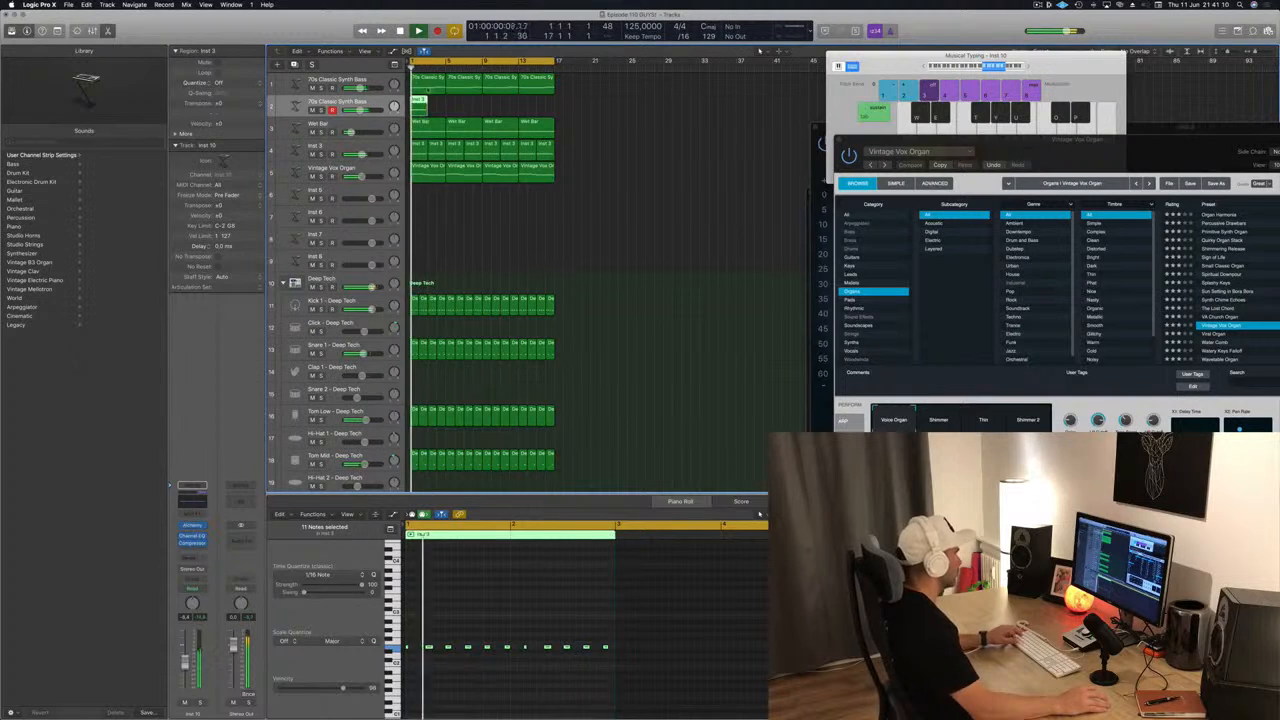
Split the last 70s Classic Synth Bass region at its midpoint, splitting crossing notes, and copy its second half to bar 3 of the duplicated track.
double_click(426, 88)
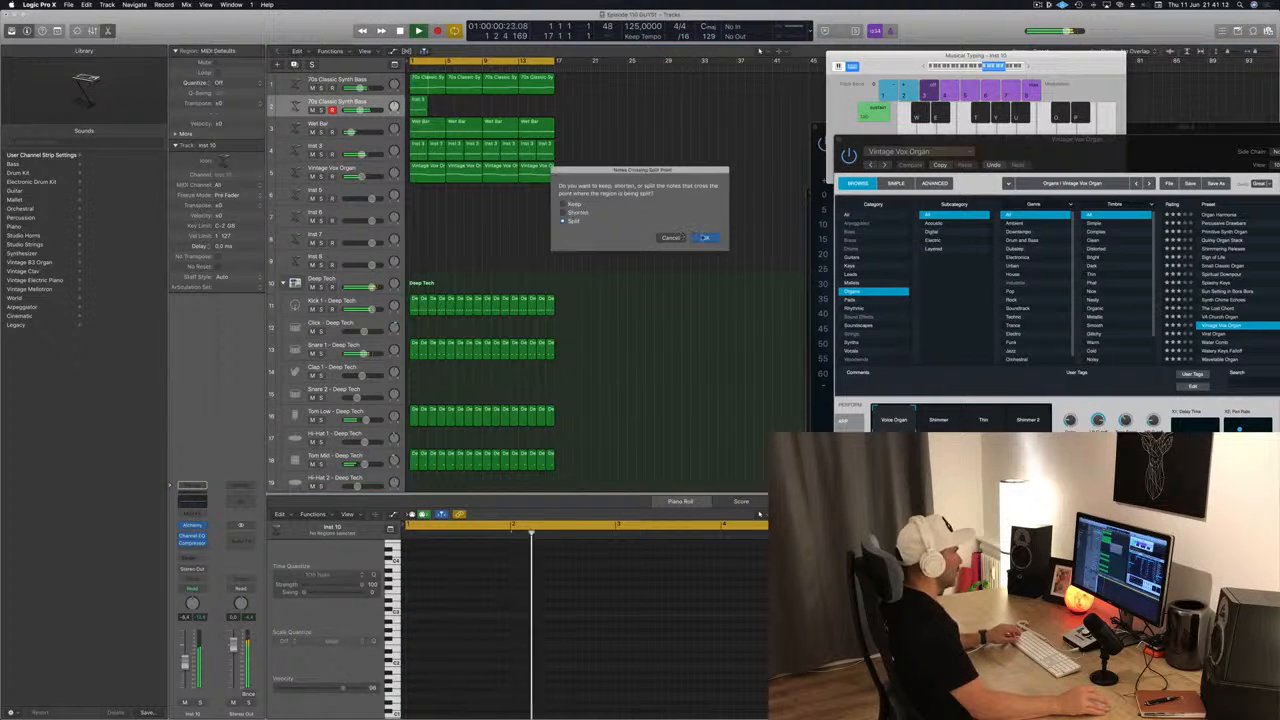
key("Return")
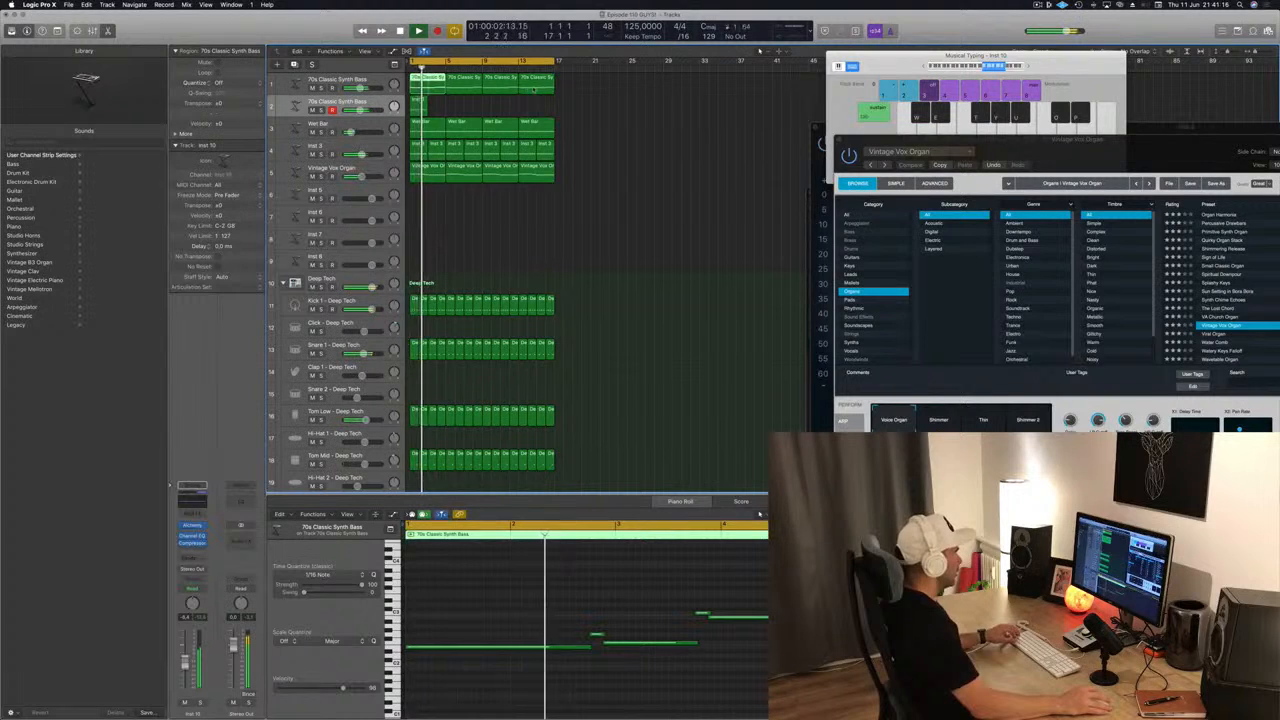
left_click(537, 85)
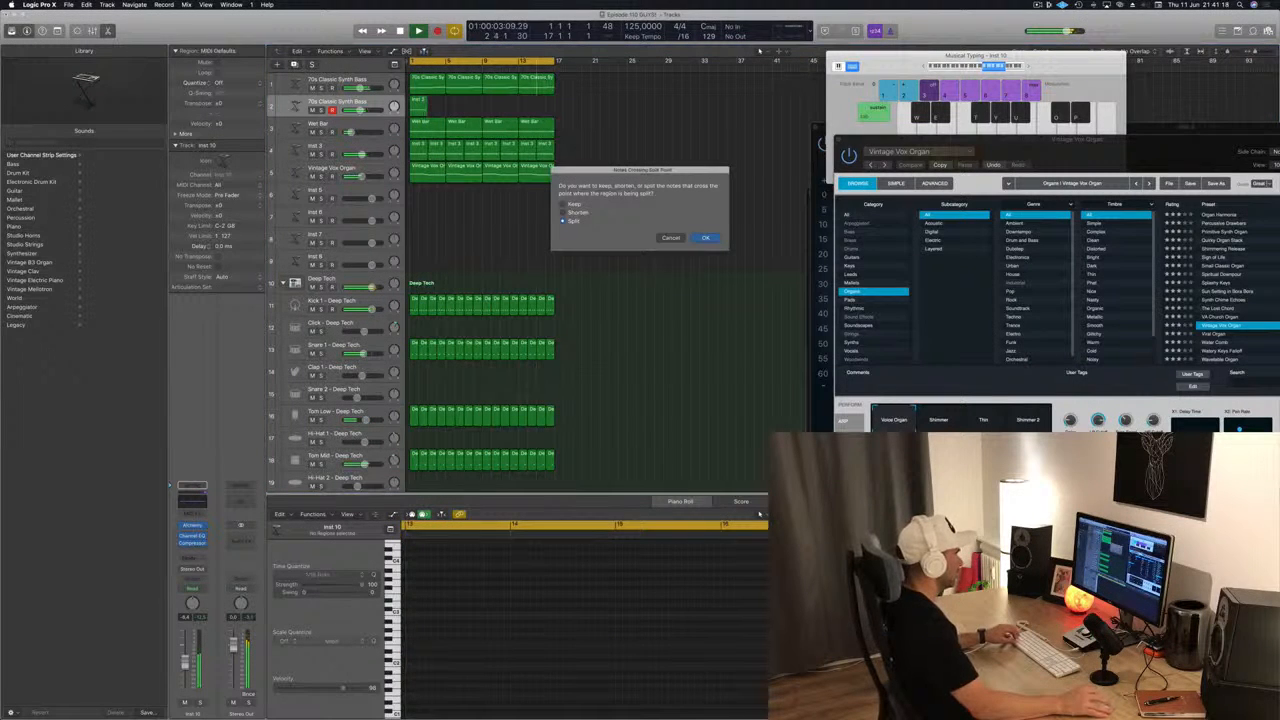
left_click(706, 238)
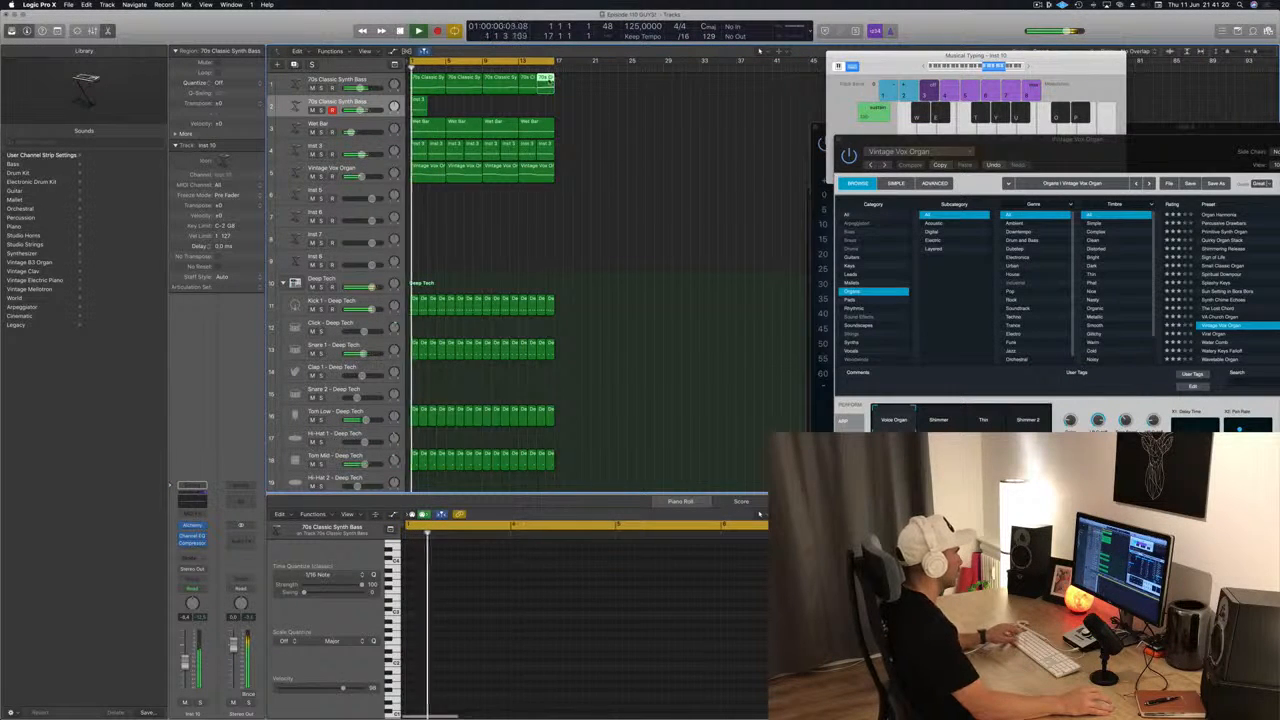
left_click_drag(547, 86, 440, 106)
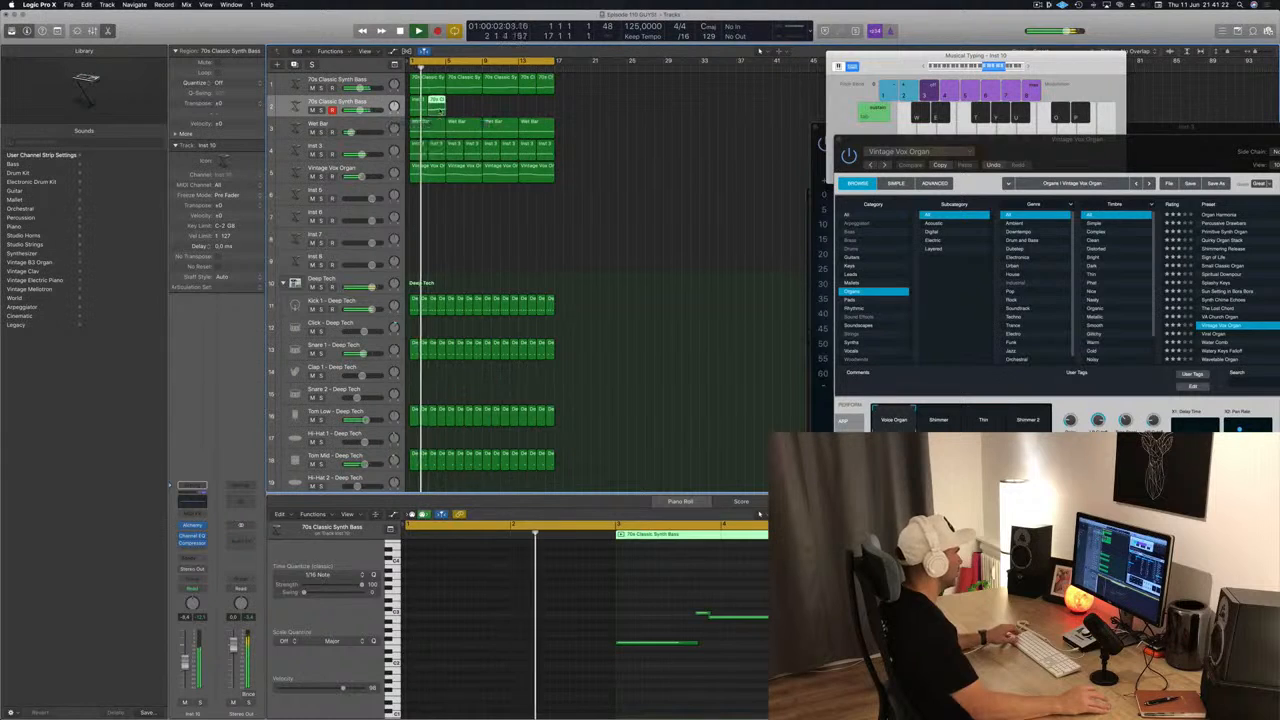
Show both regions in the Piano Roll and copy the short Inst 3 notes over the first long note at bar 3, matching its pitch.
left_click(418, 105, "shift")
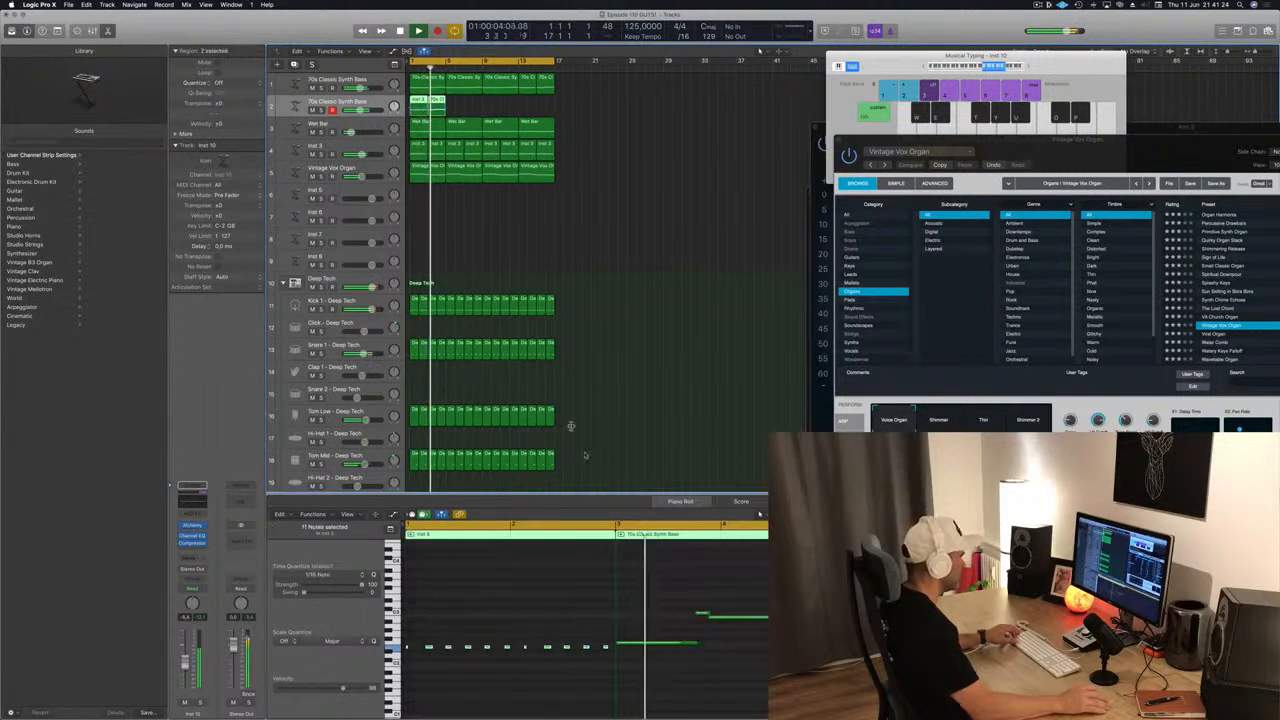
scroll(607, 590, "down", 3)
key("space")
scroll(591, 662, "up", 3)
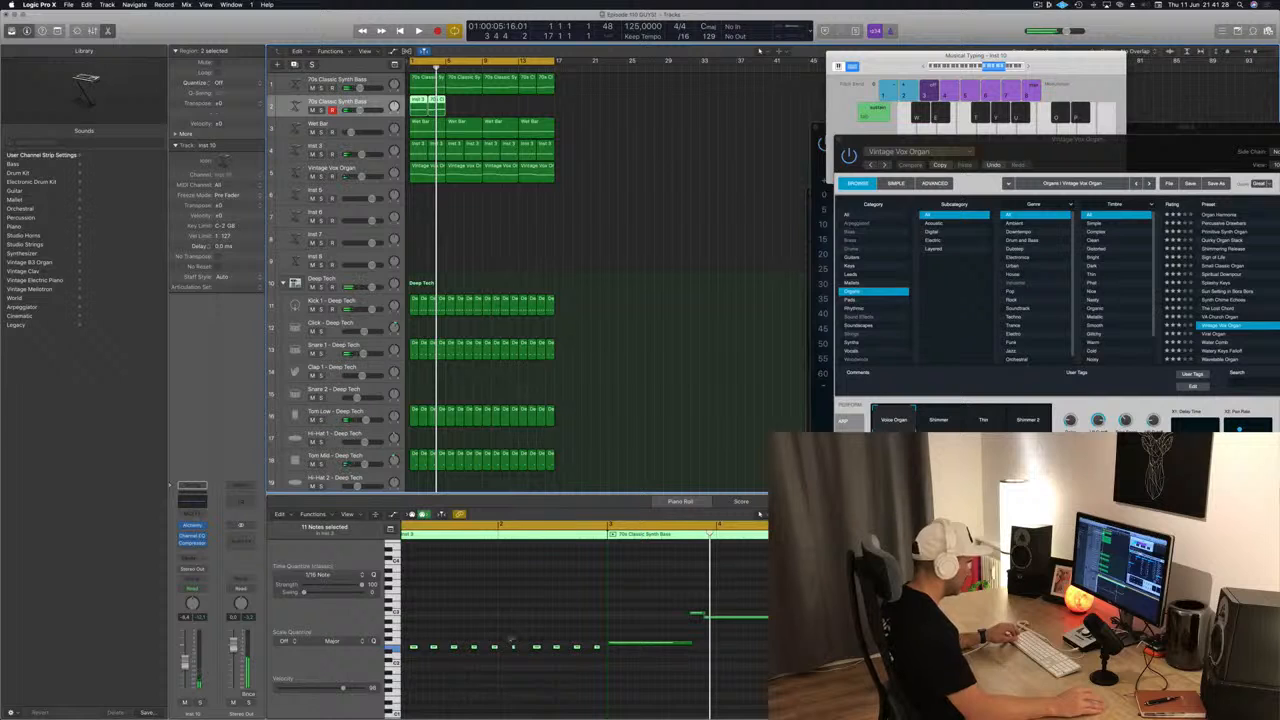
scroll(518, 638, "left", 2)
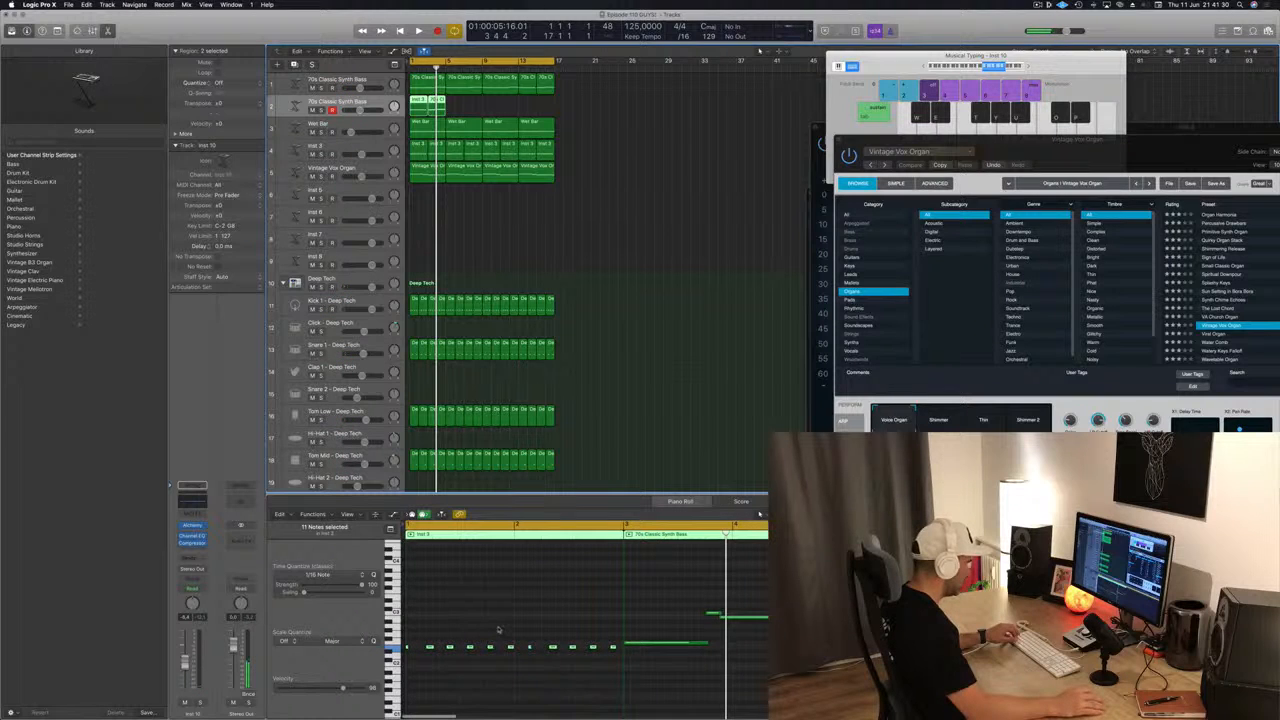
scroll(502, 630, "down", 1)
left_click_drag(502, 633, 406, 648)
left_click_drag(486, 650, 635, 643)
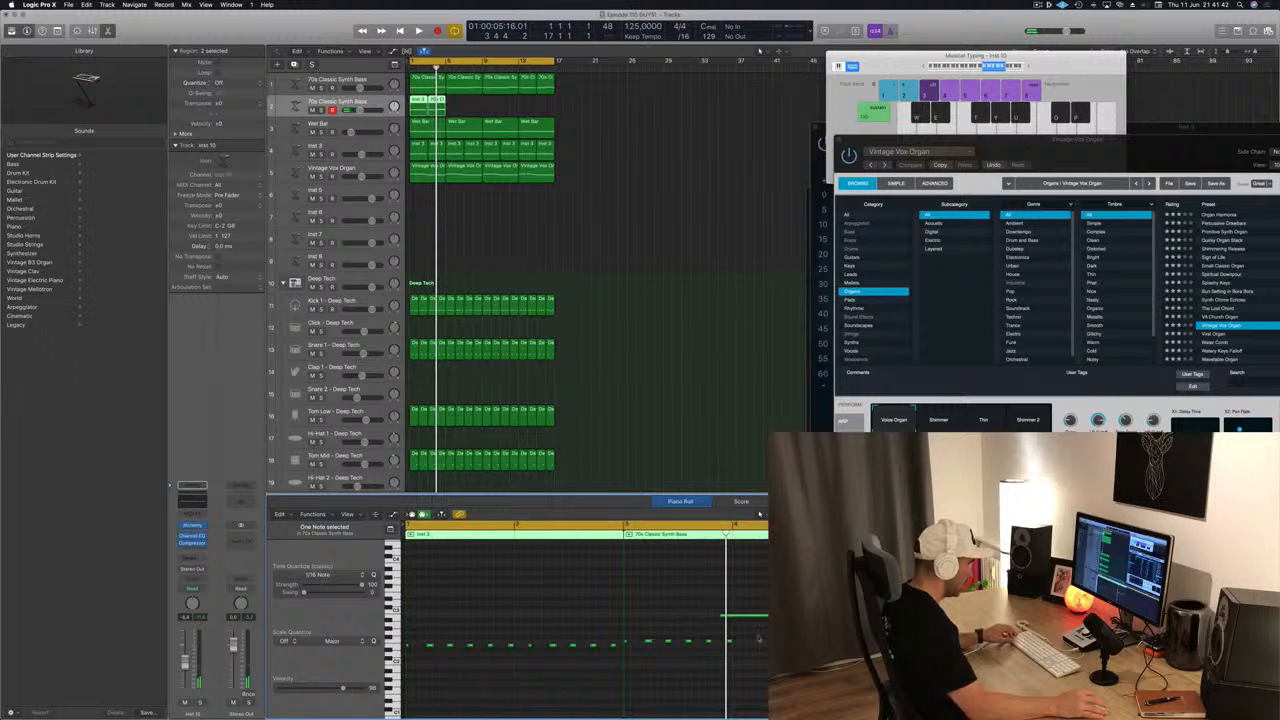
Continue the short-note pattern at the higher pitch near bar 4, remove the three stacked stray notes after bar 3, and play from the start.
left_click_drag(622, 650, 627, 646)
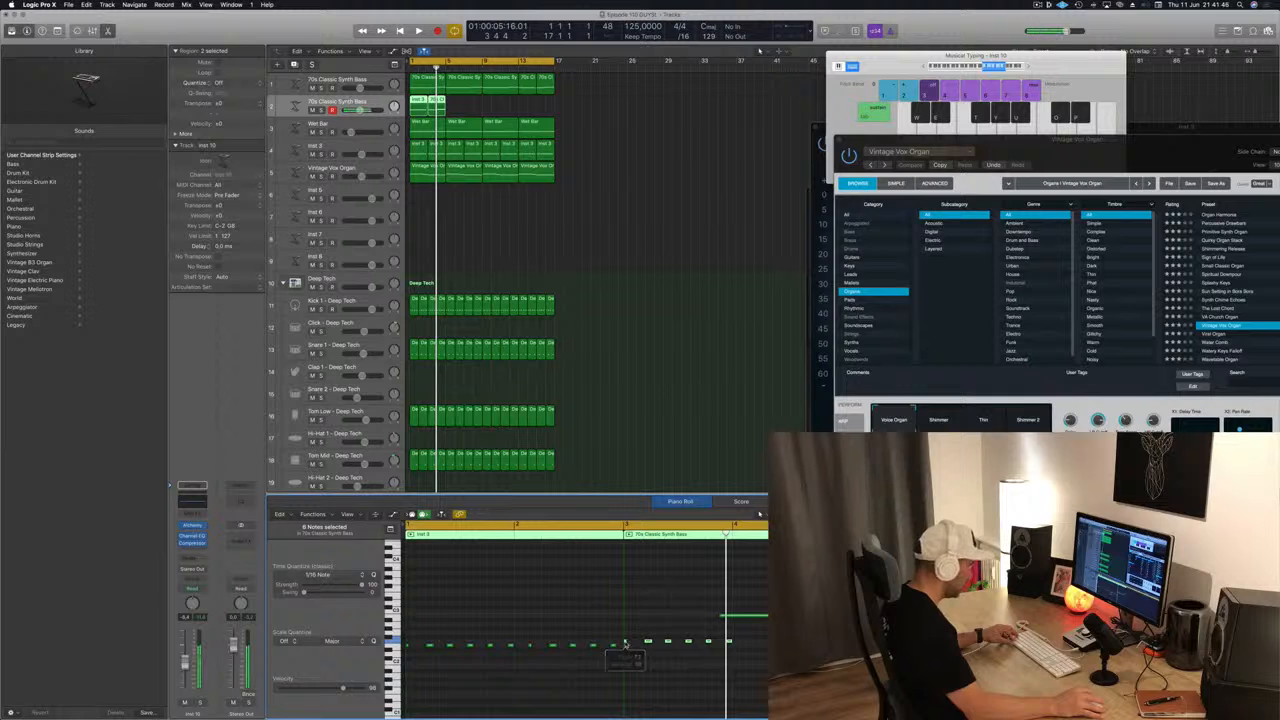
left_click_drag(625, 645, 722, 622)
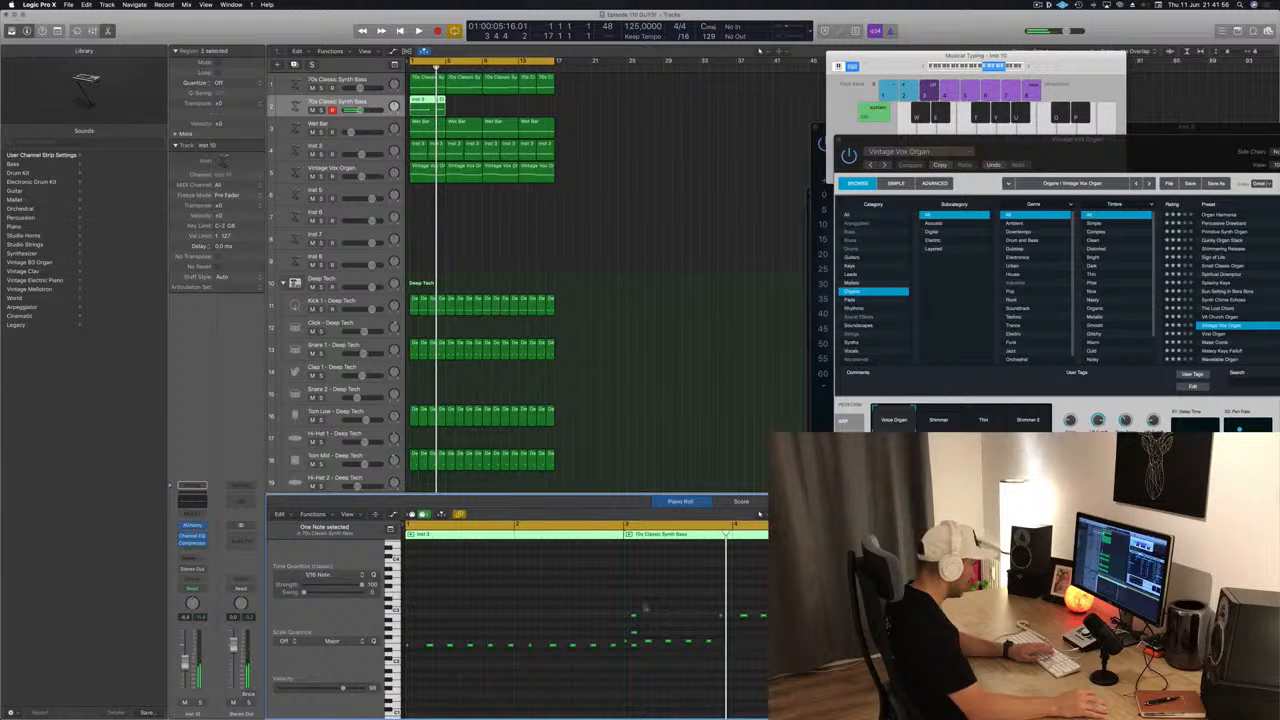
scroll(640, 602, "down", 2)
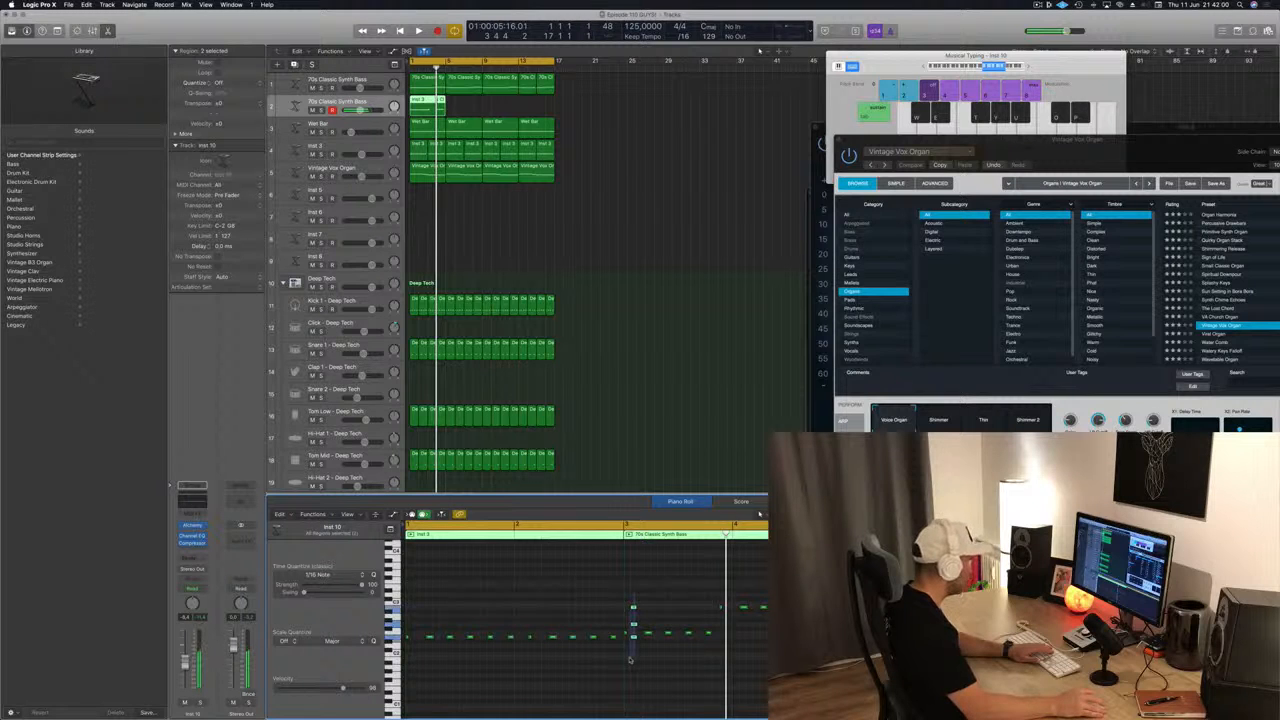
key("Return")
key("space")
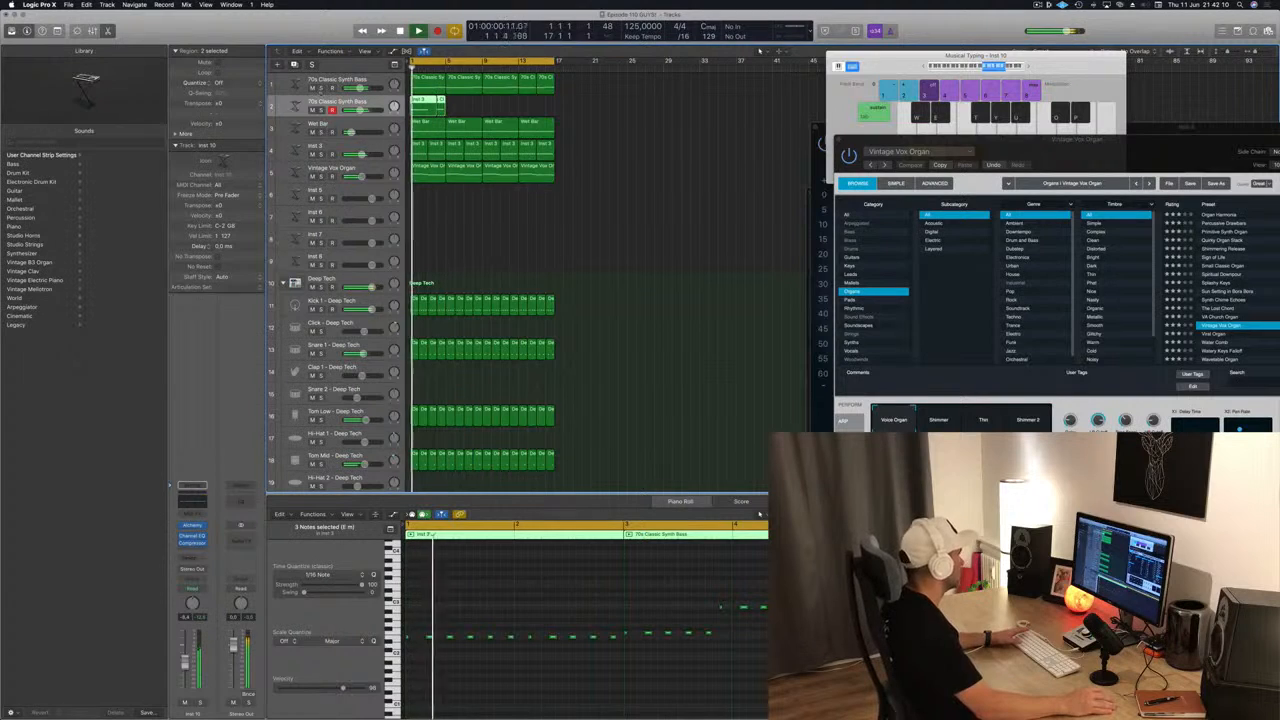
Audition the new bass part with the original synth bass track temporarily muted, checking both of its regions.
left_click(321, 89)
left_click(312, 89)
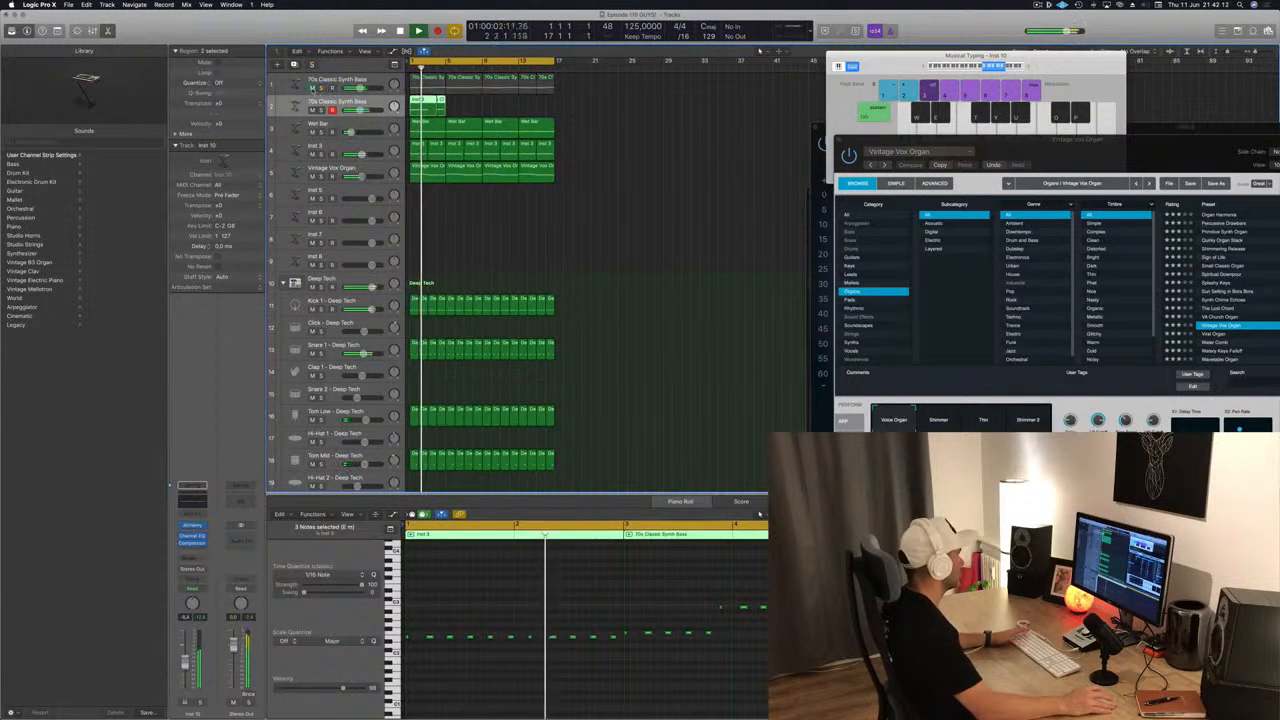
key("space")
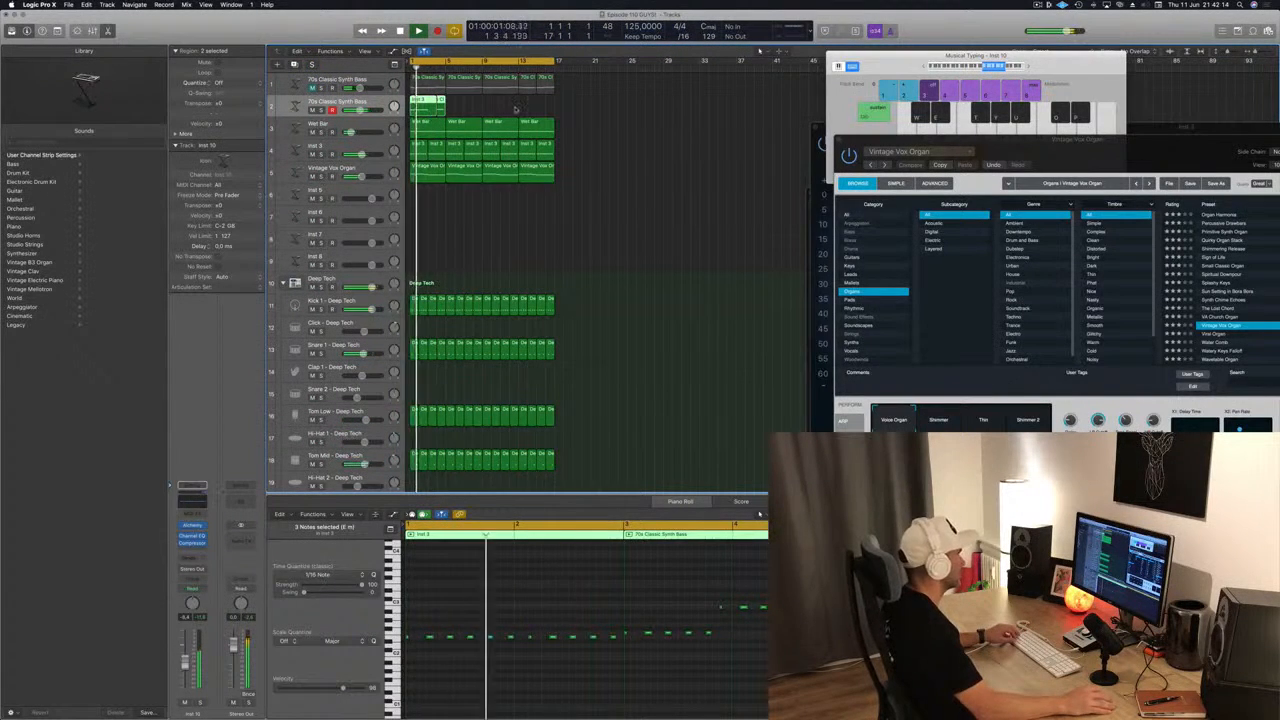
left_click(515, 110)
left_click(440, 105)
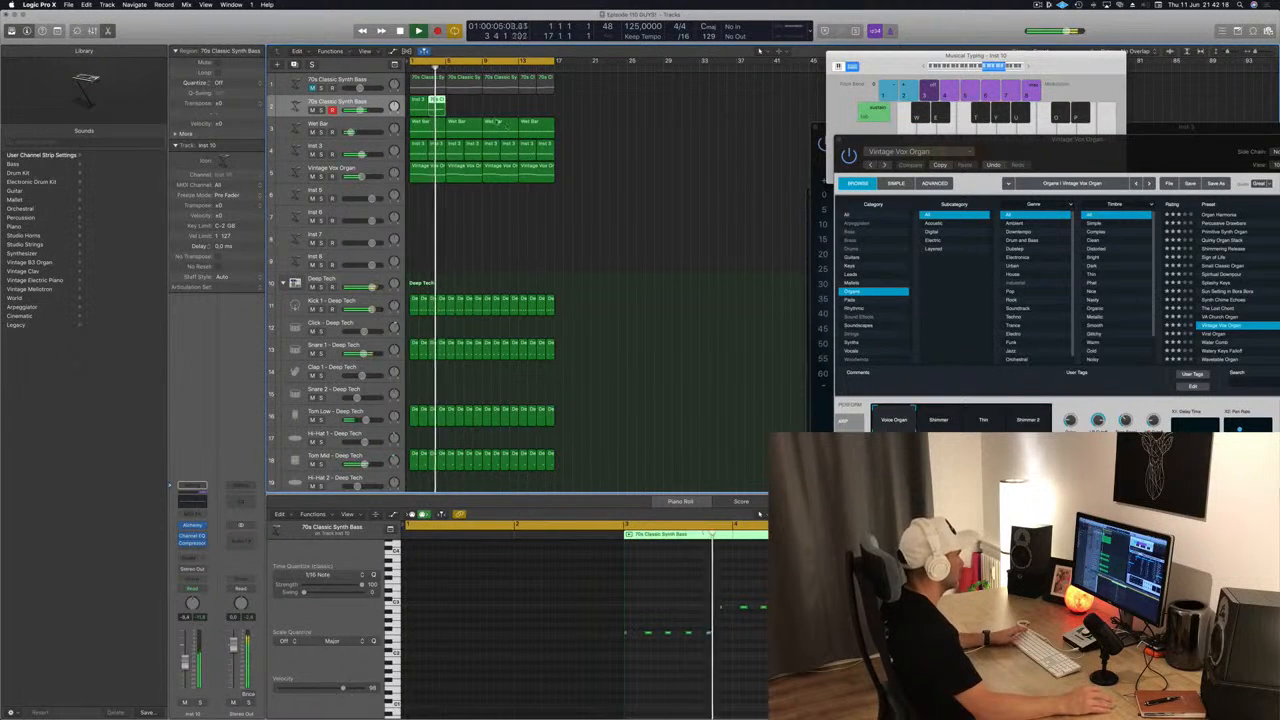
left_click_drag(494, 104, 430, 105)
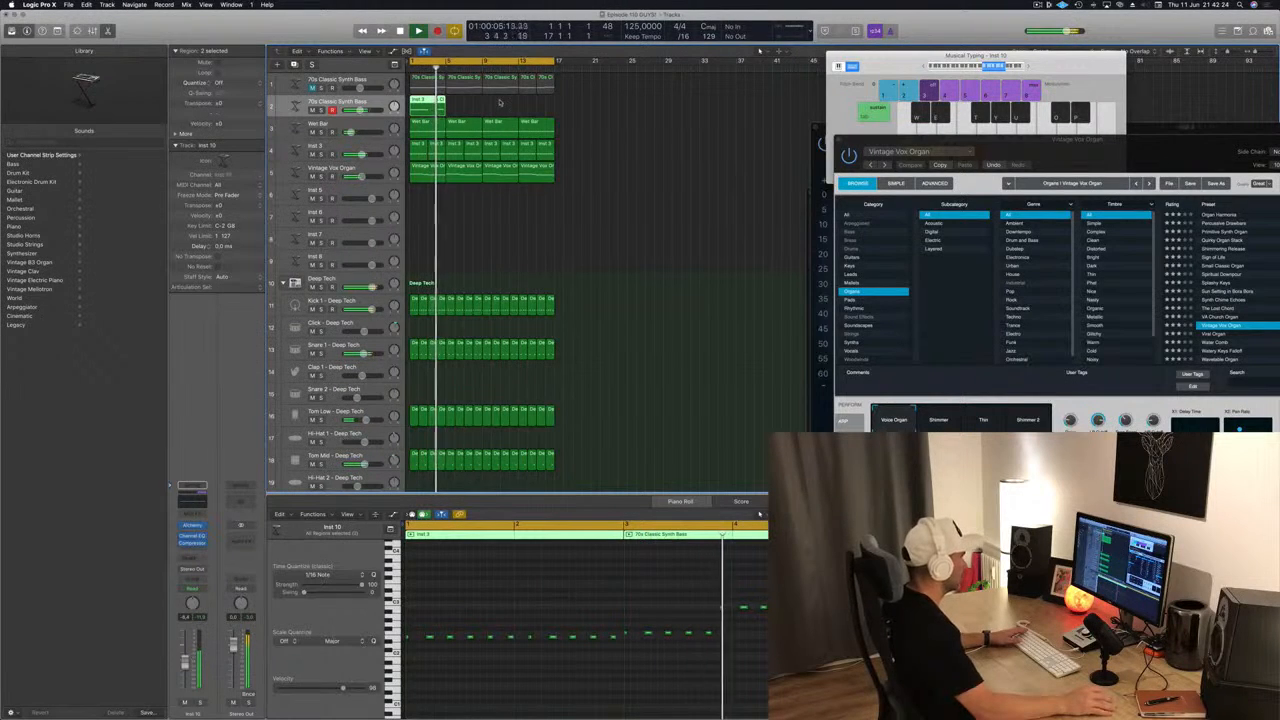
key("space")
key("space")
left_click(312, 88)
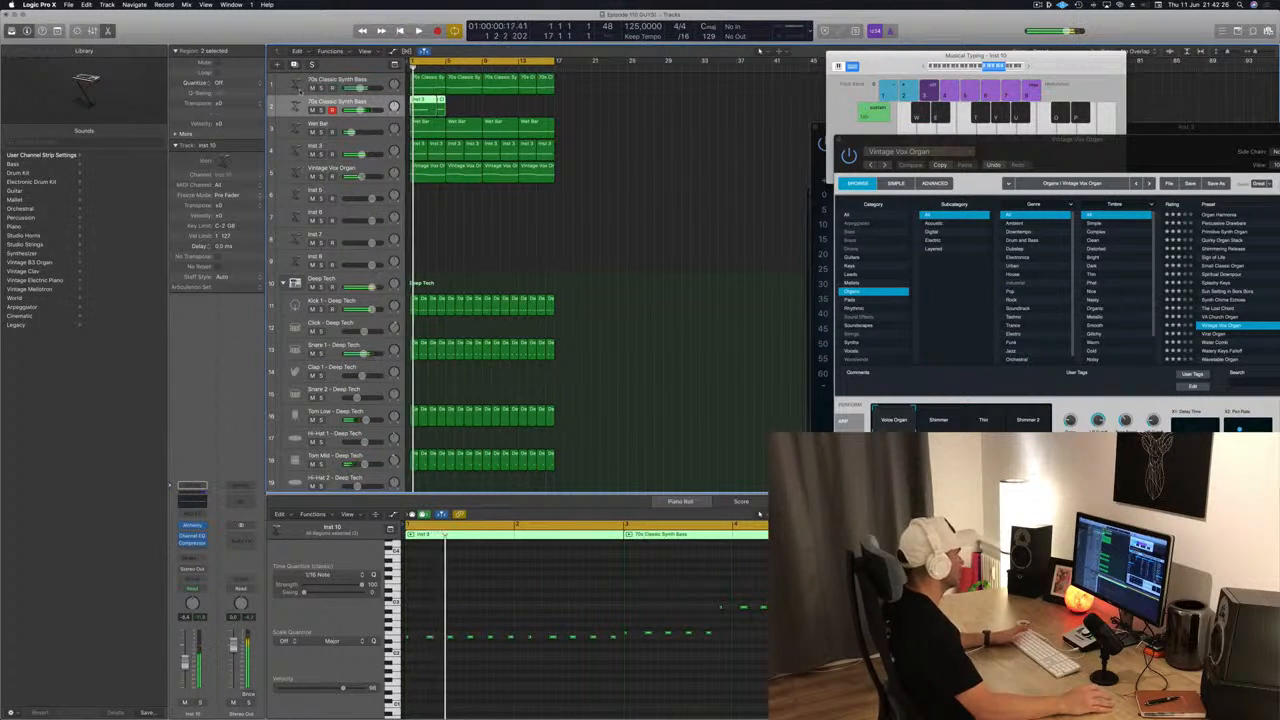
With the Inst 3 track muted, join the two regions on the duplicated synth bass track and hide the Musical Typing keyboard.
left_click(532, 104)
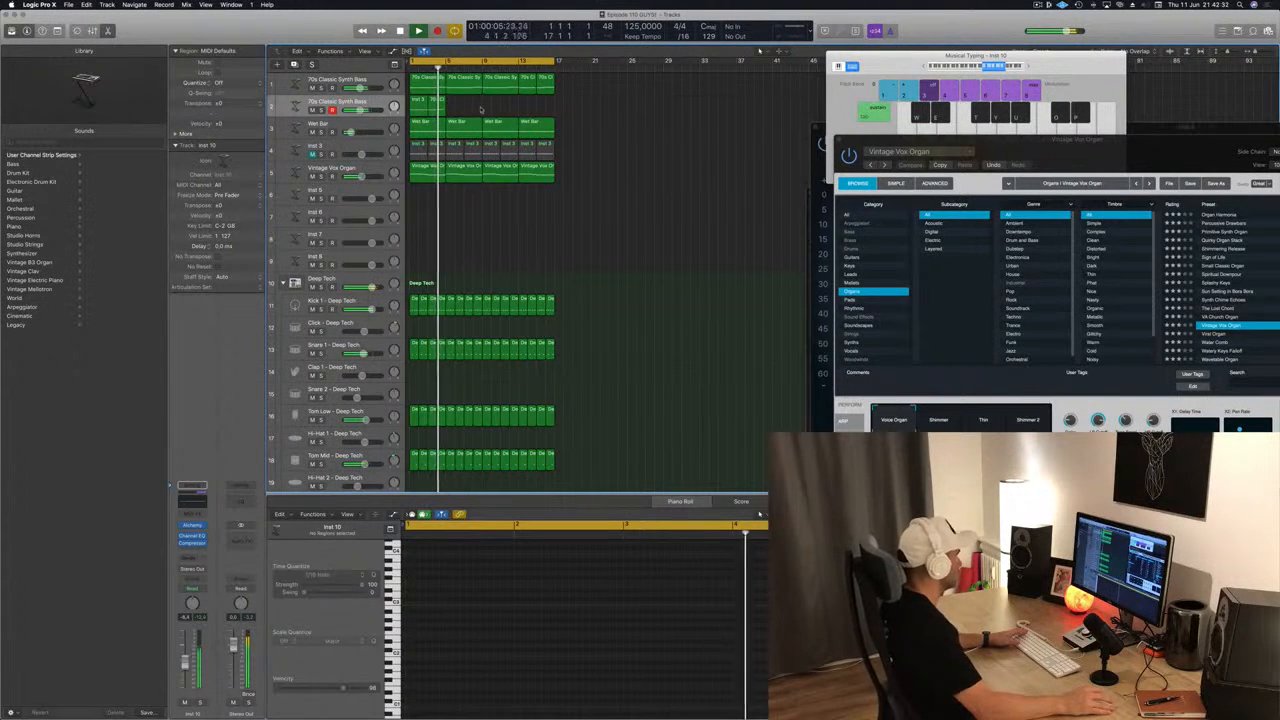
left_click(425, 108)
left_click(436, 101)
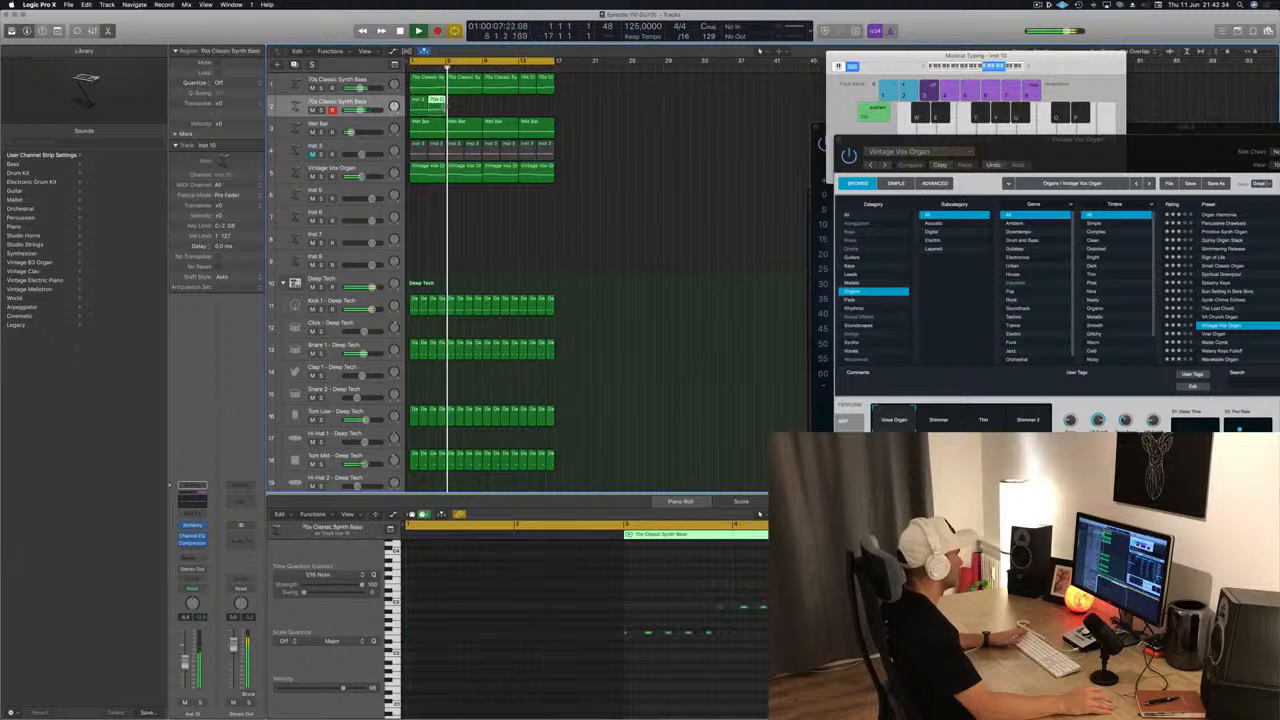
left_click(425, 107)
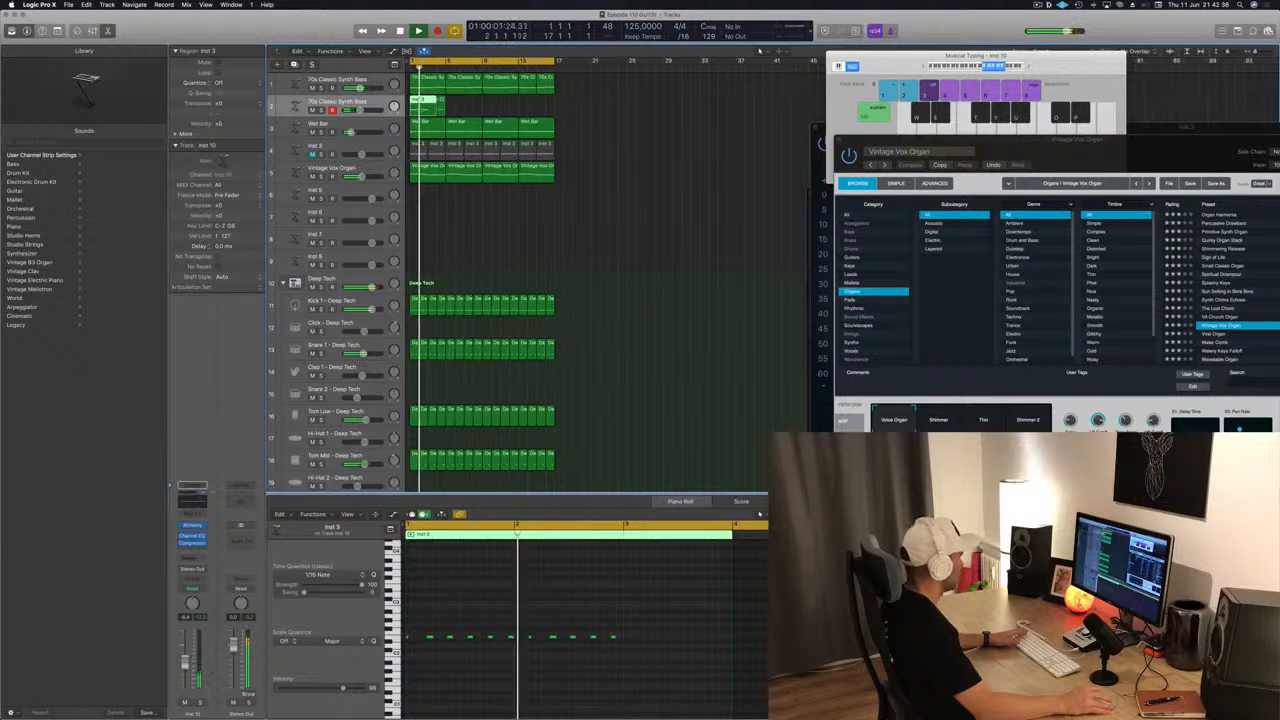
left_click_drag(471, 108, 432, 109)
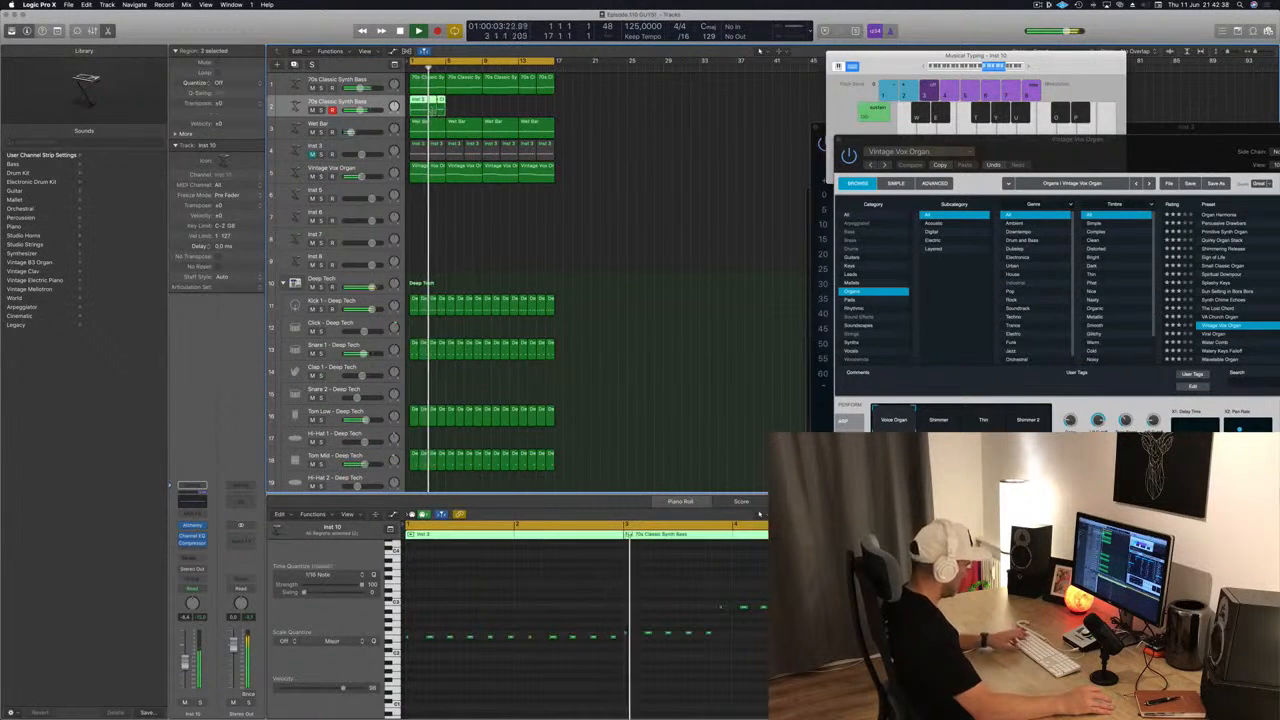
key("super+k")
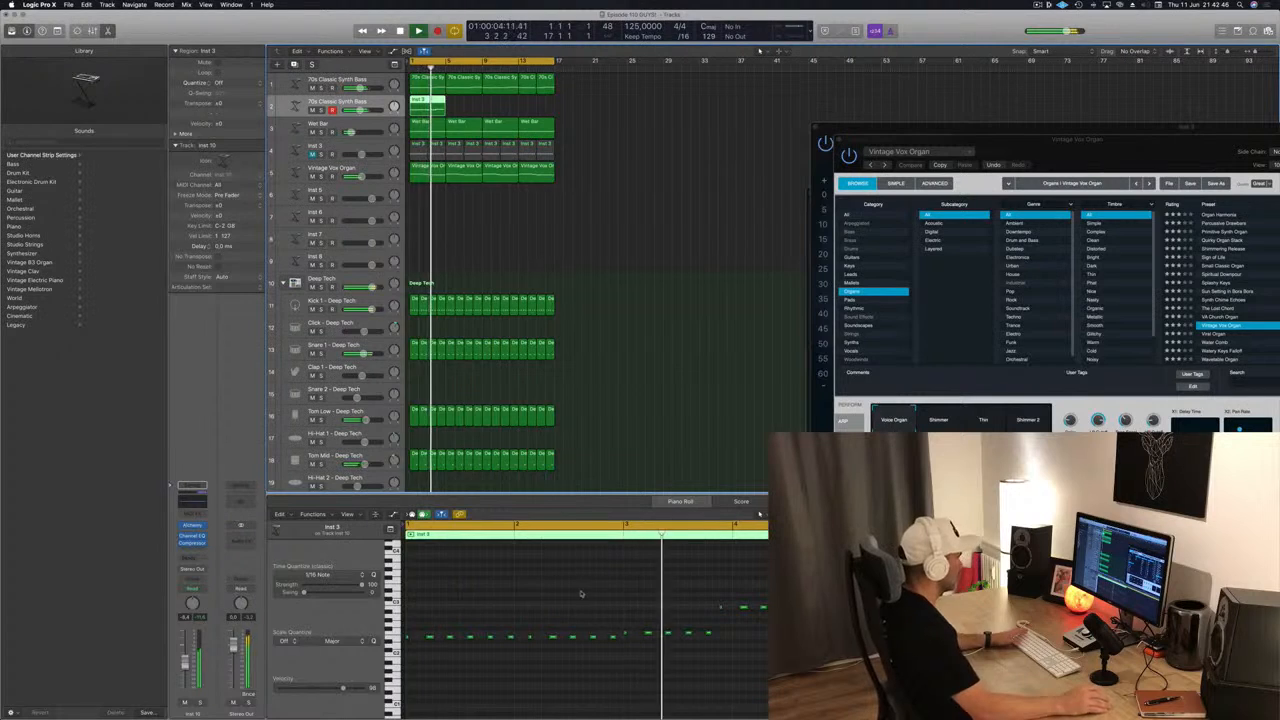
Repeat the joined bass region on the duplicated track up to bar 17 and unmute the Inst 3 track.
key("Return")
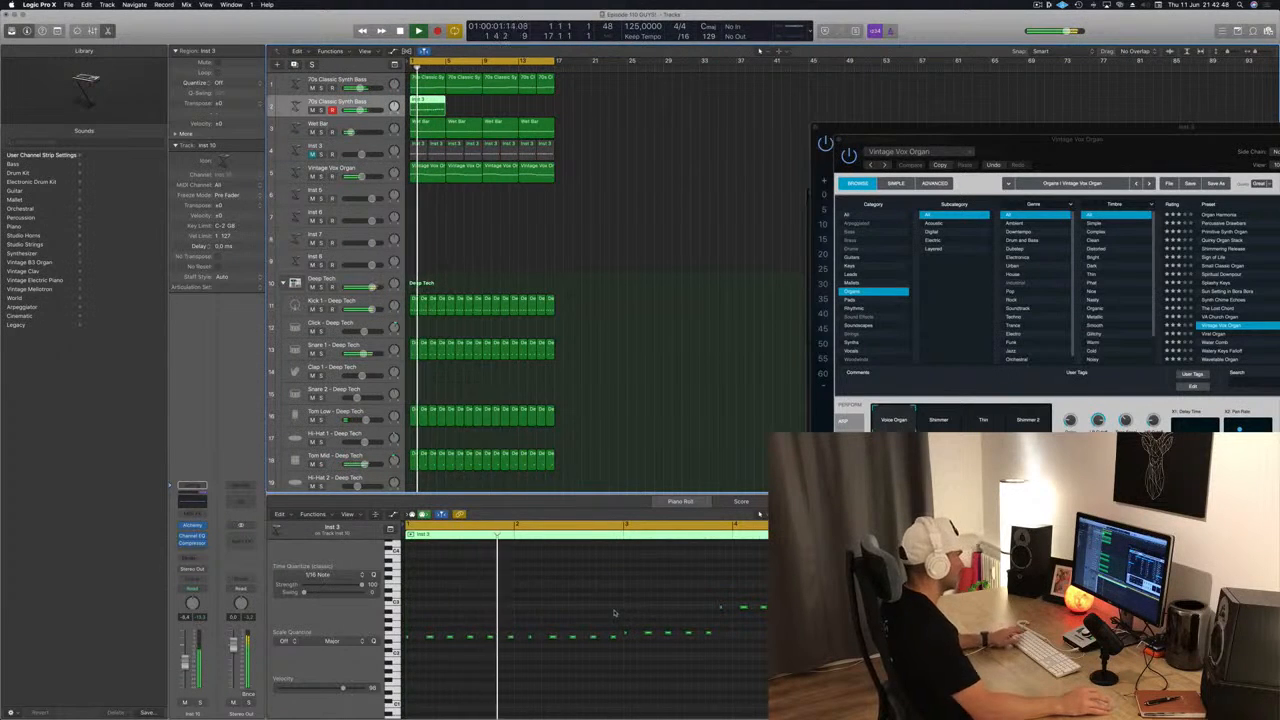
left_click(433, 88)
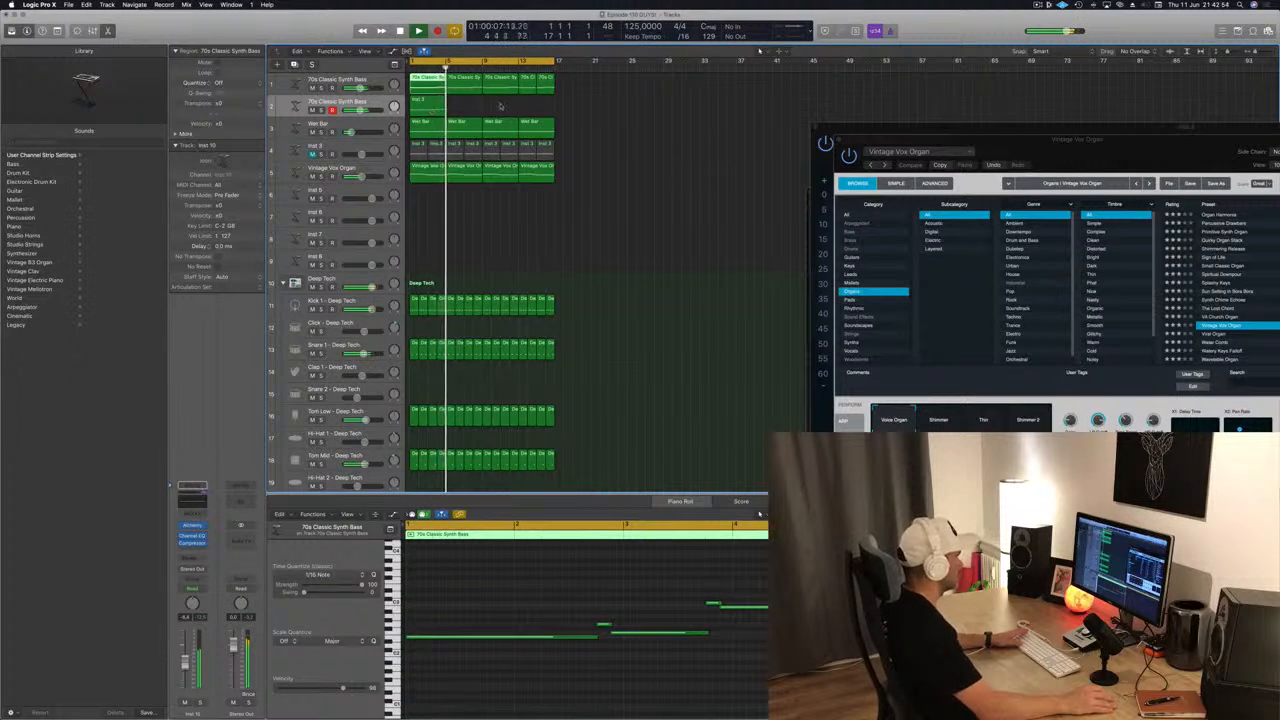
left_click_drag(436, 106, 487, 108)
left_click(312, 153)
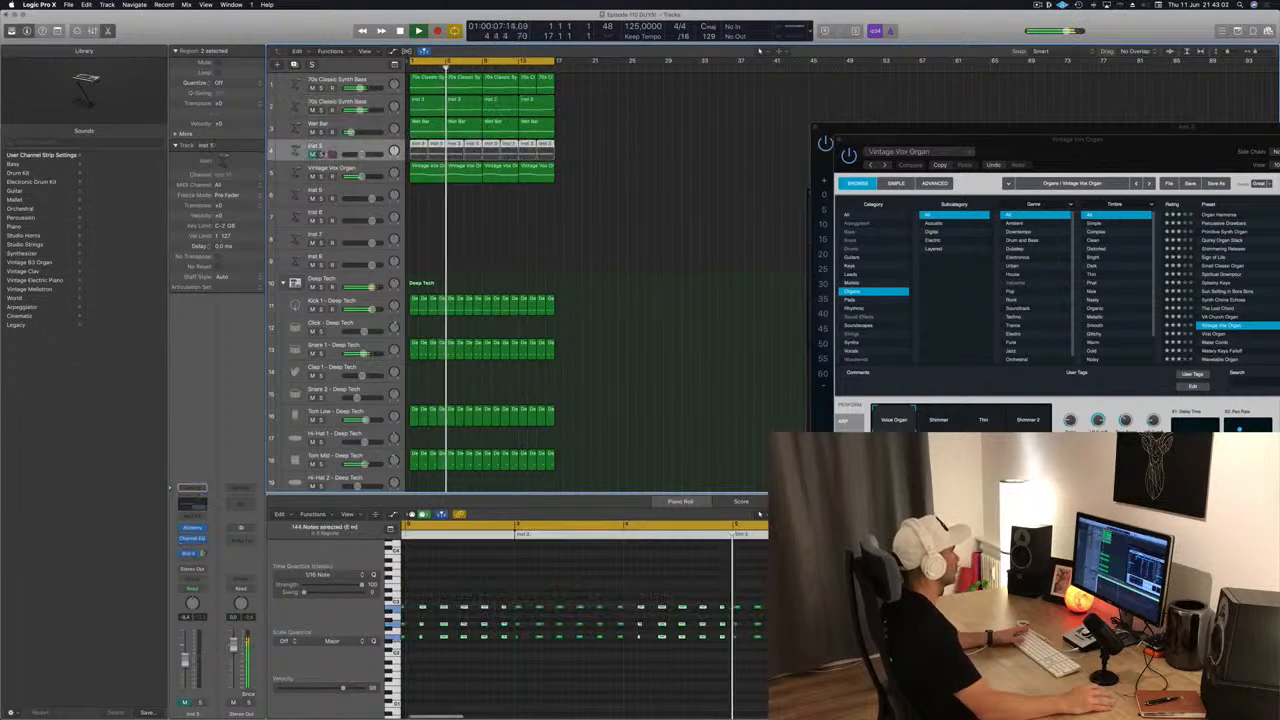
left_click(313, 155)
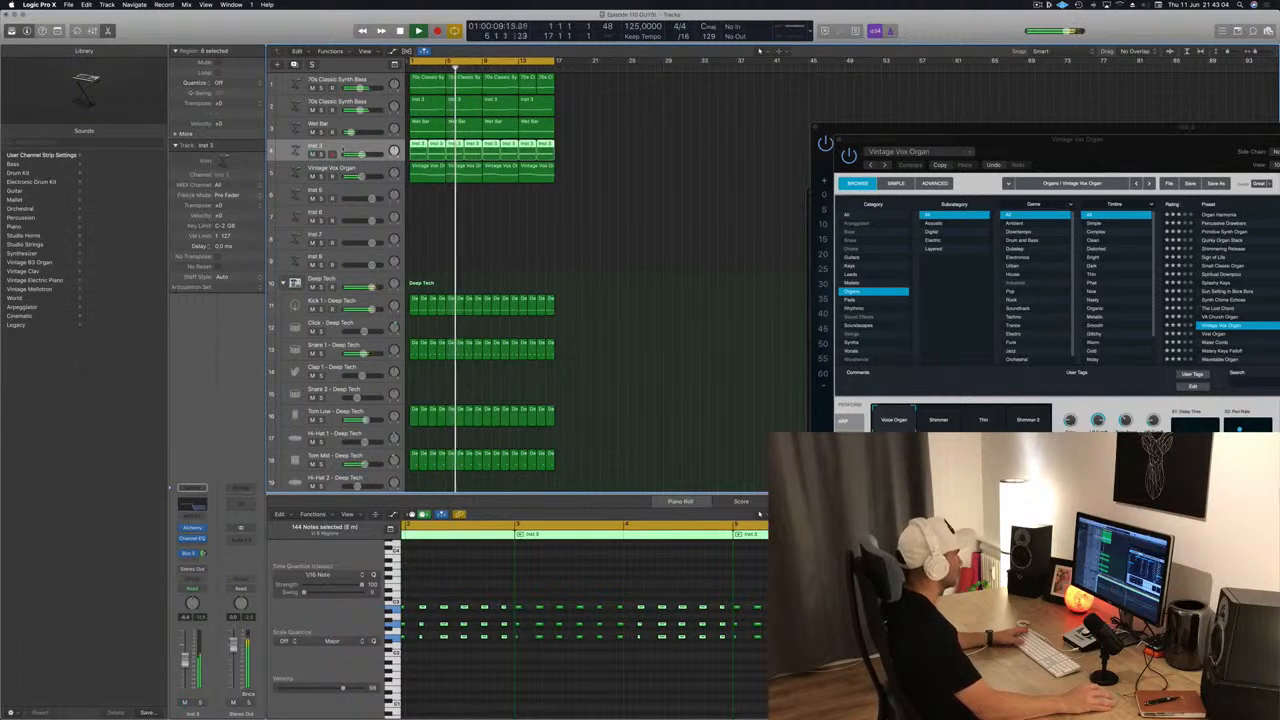
Lower the Inst 3 track's volume while playing the loop from the start.
key("space")
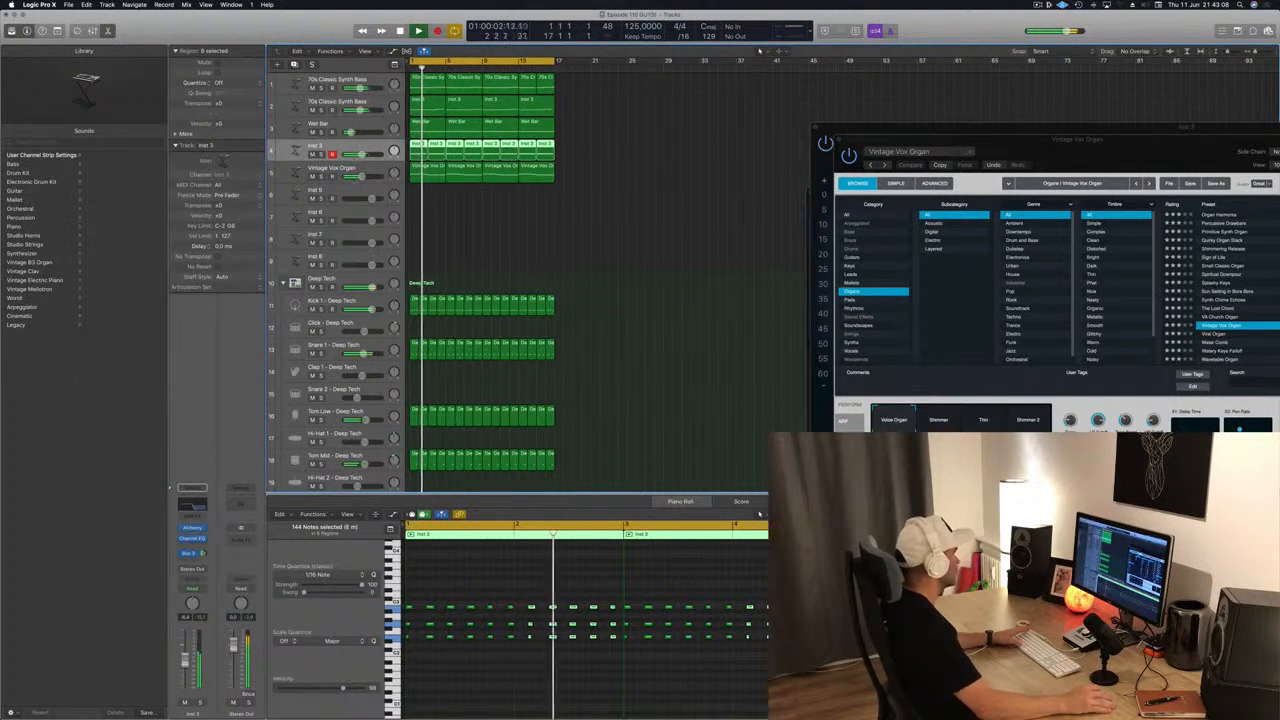
key("space")
key("space")
left_click_drag(362, 155, 355, 155)
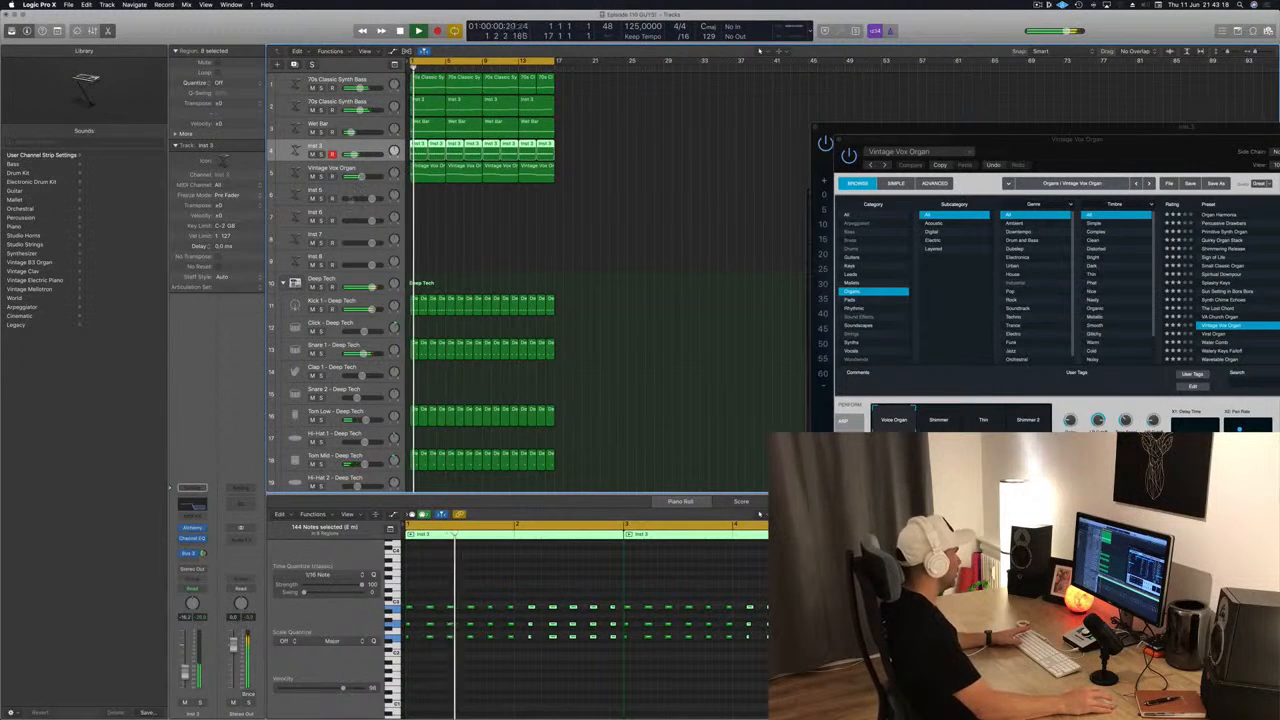
Duplicate the Vintage Vox Organ track as an empty track and show the Musical Typing keyboard with its octave raised to C5.
left_click(336, 172)
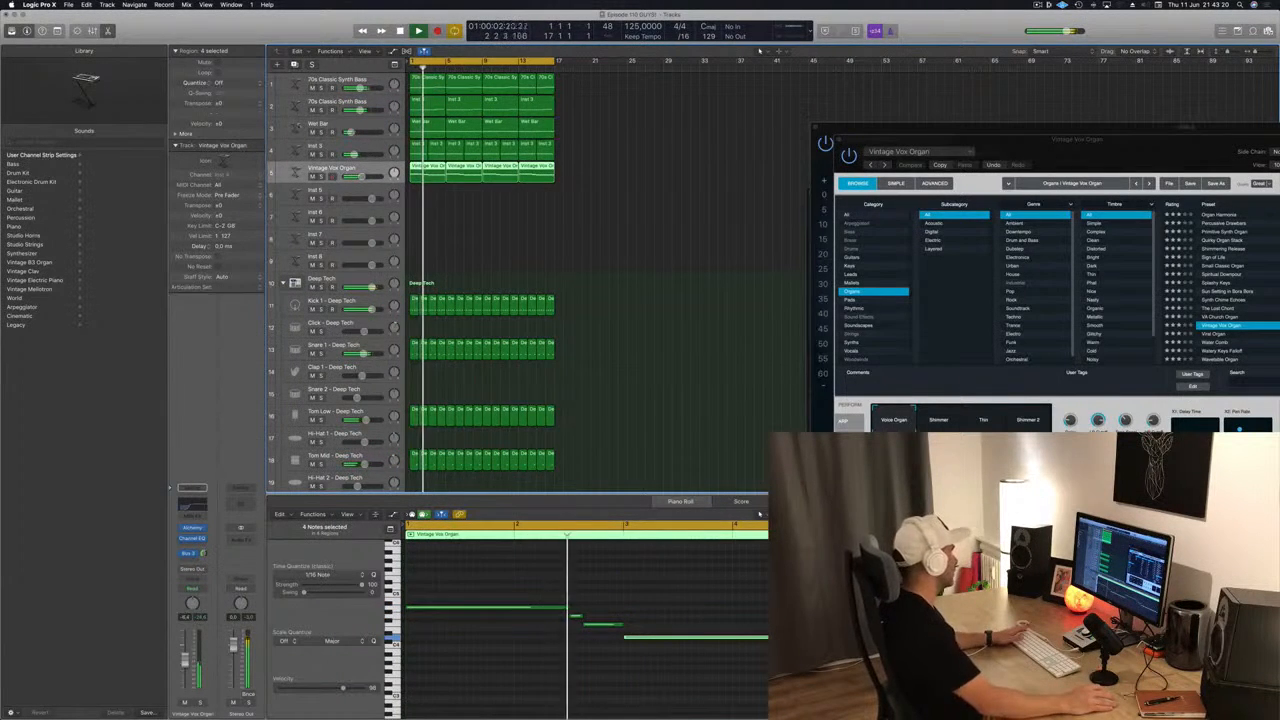
left_click(295, 65)
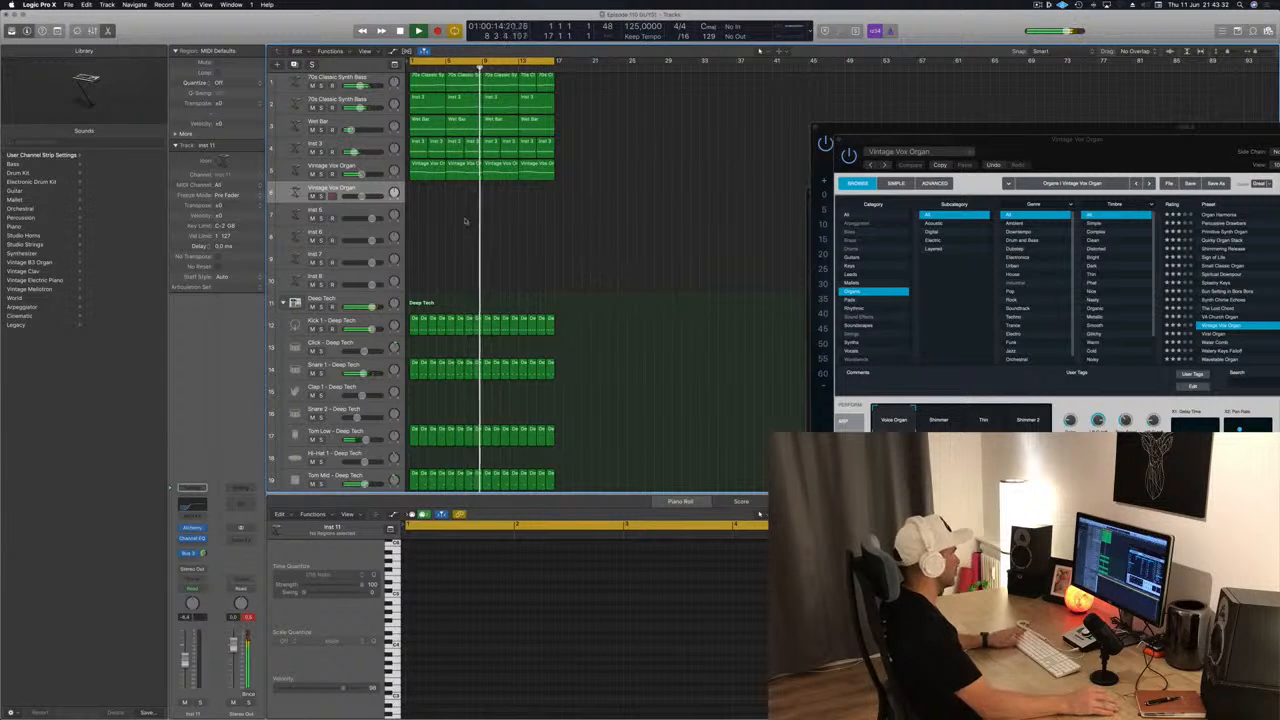
key("super+k")
key("n")
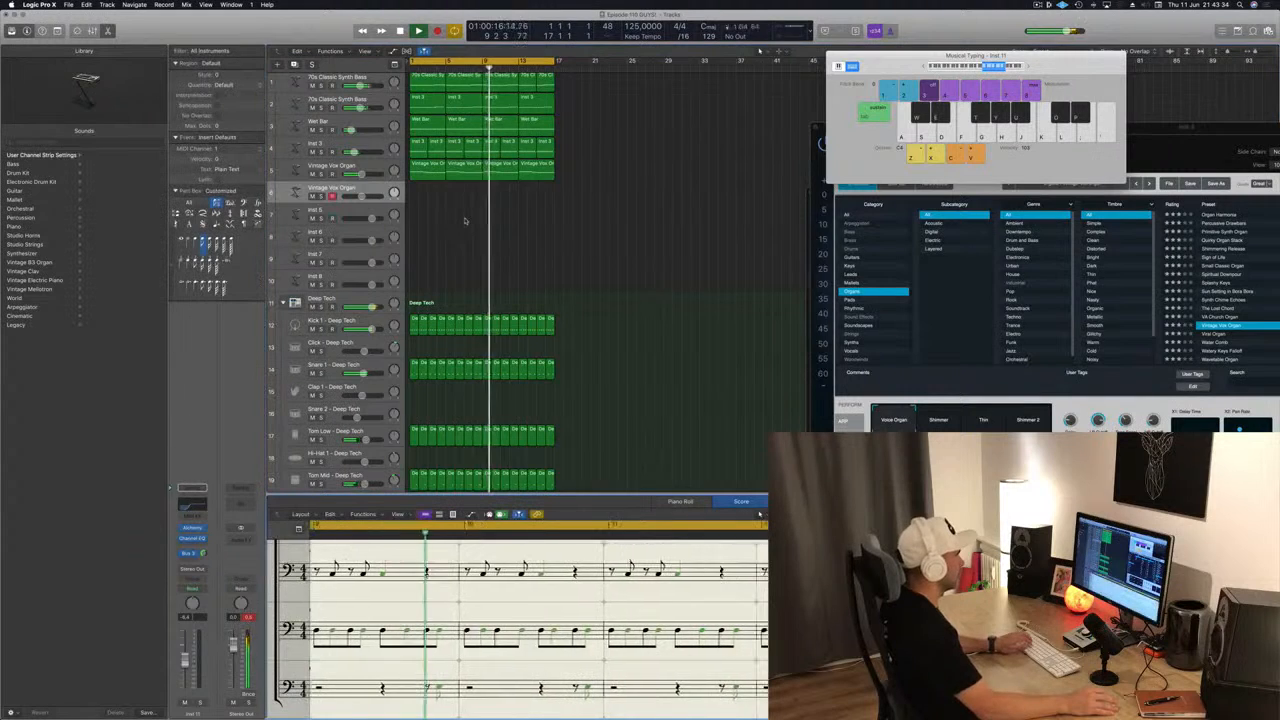
left_click(655, 331)
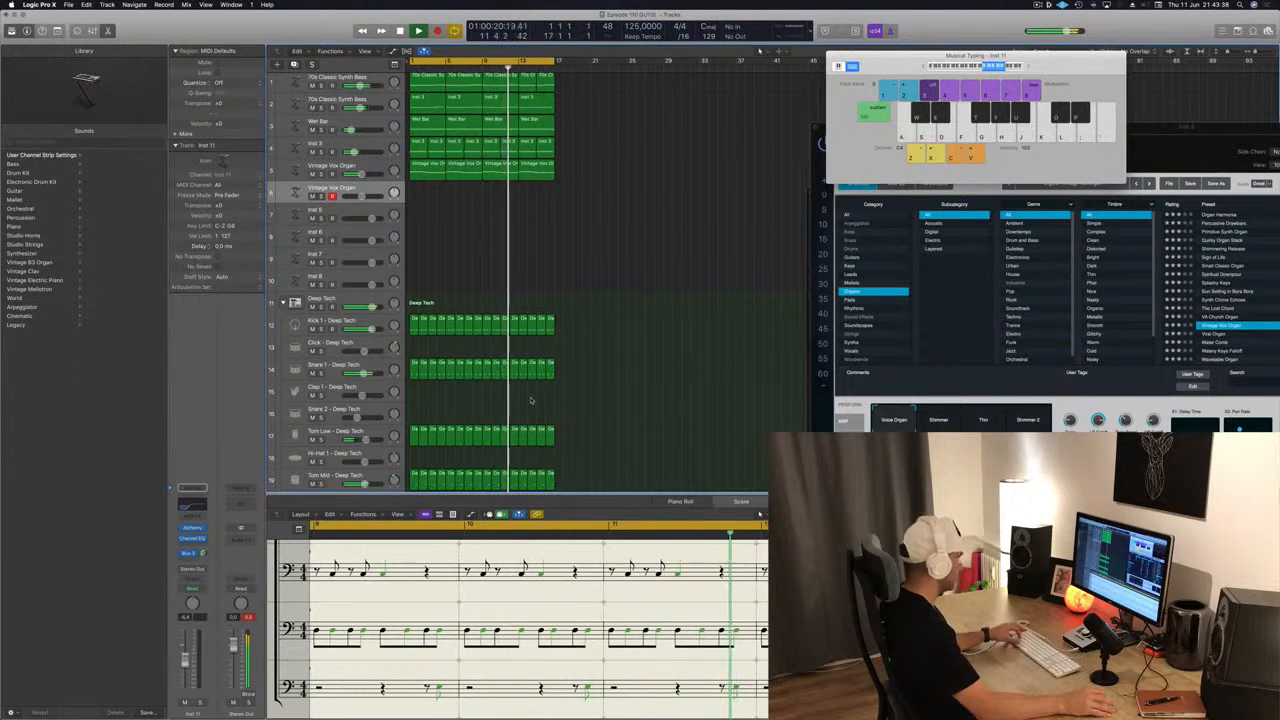
key("x")
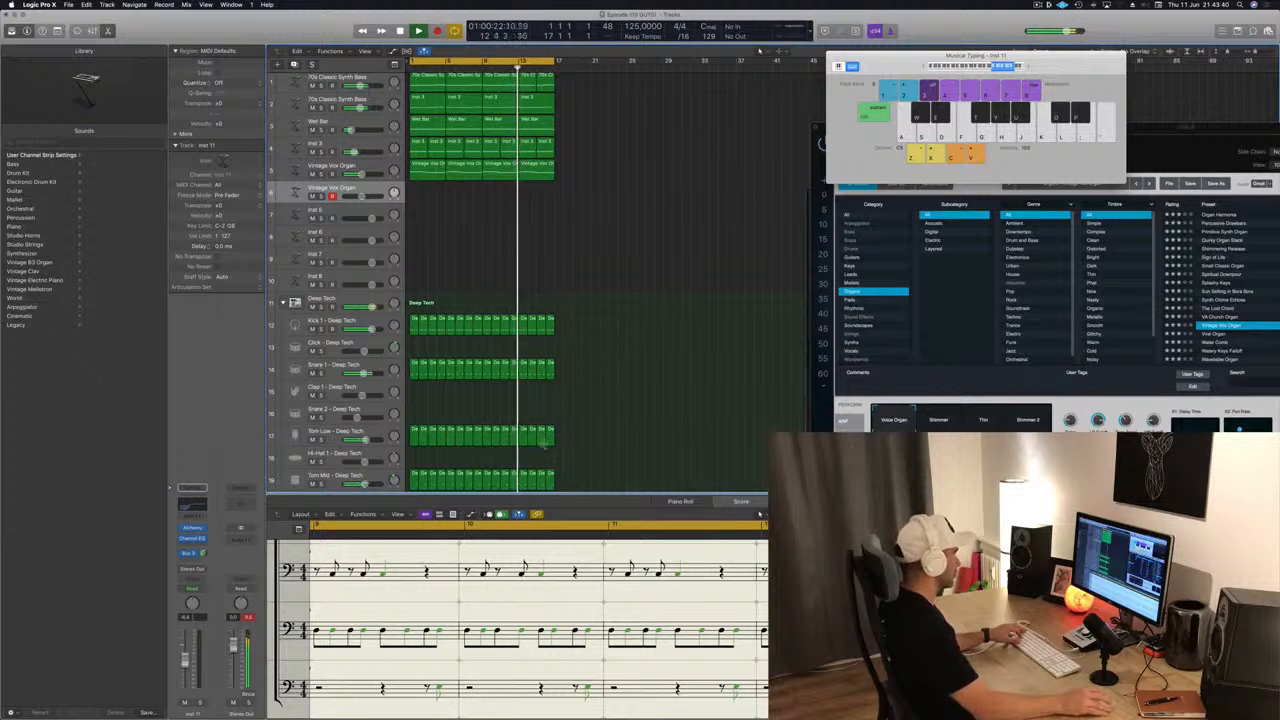
key("e")
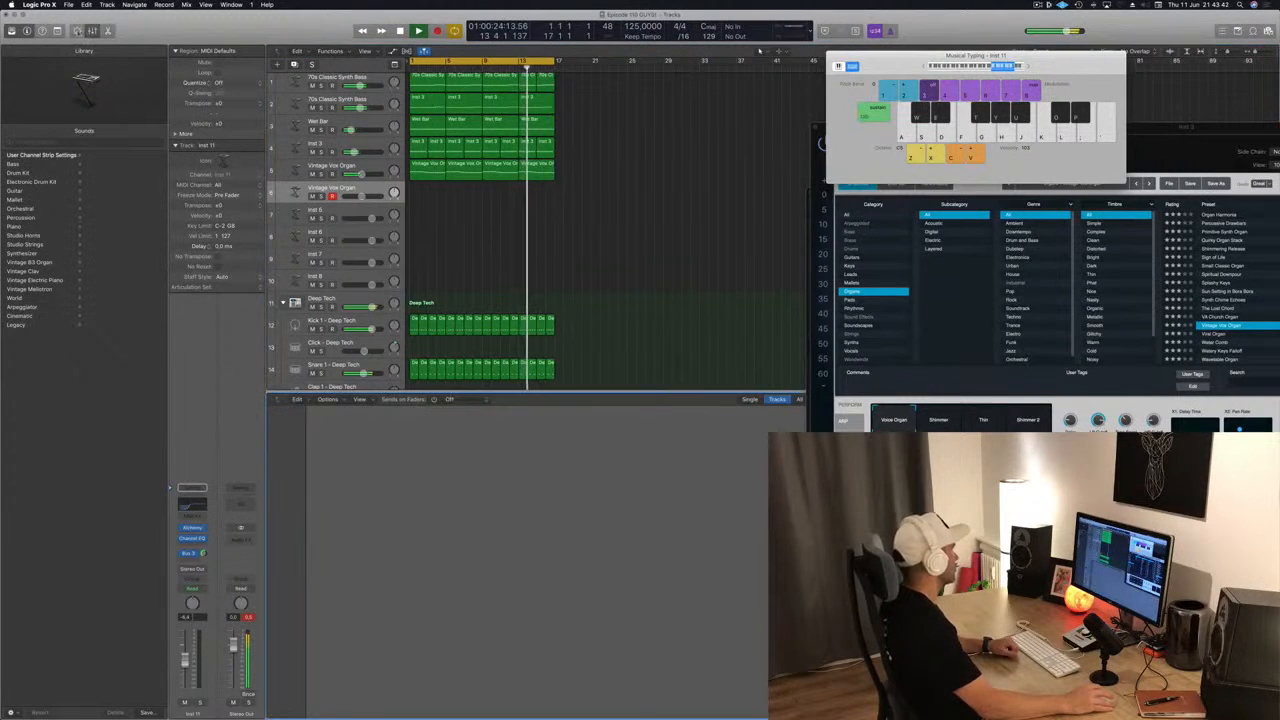
key("x")
key("b")
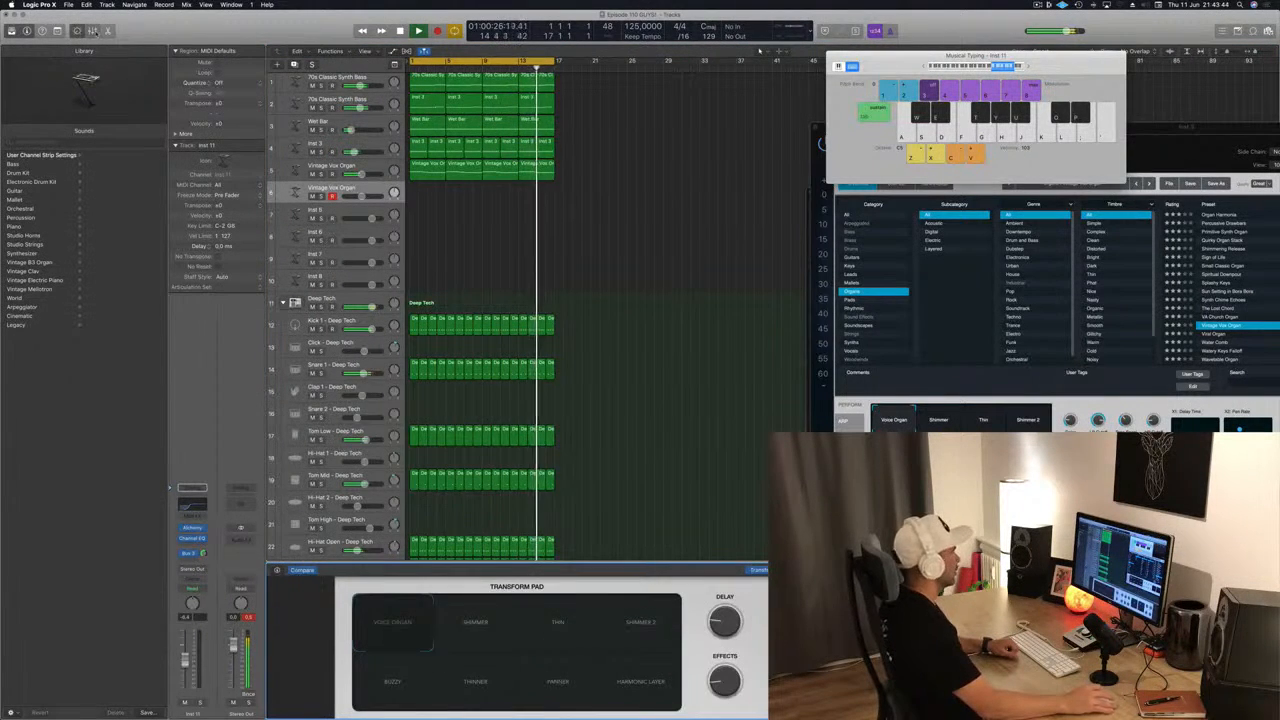
key("x")
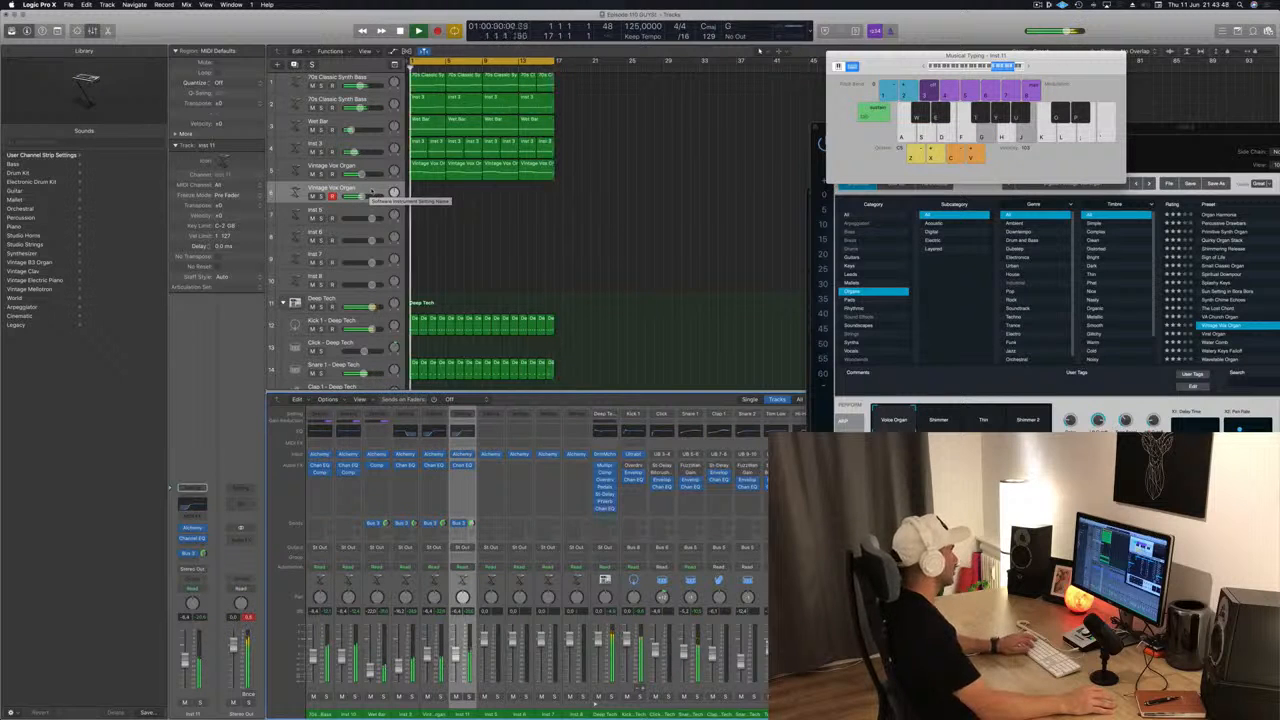
left_click_drag(1227, 137, 745, 242)
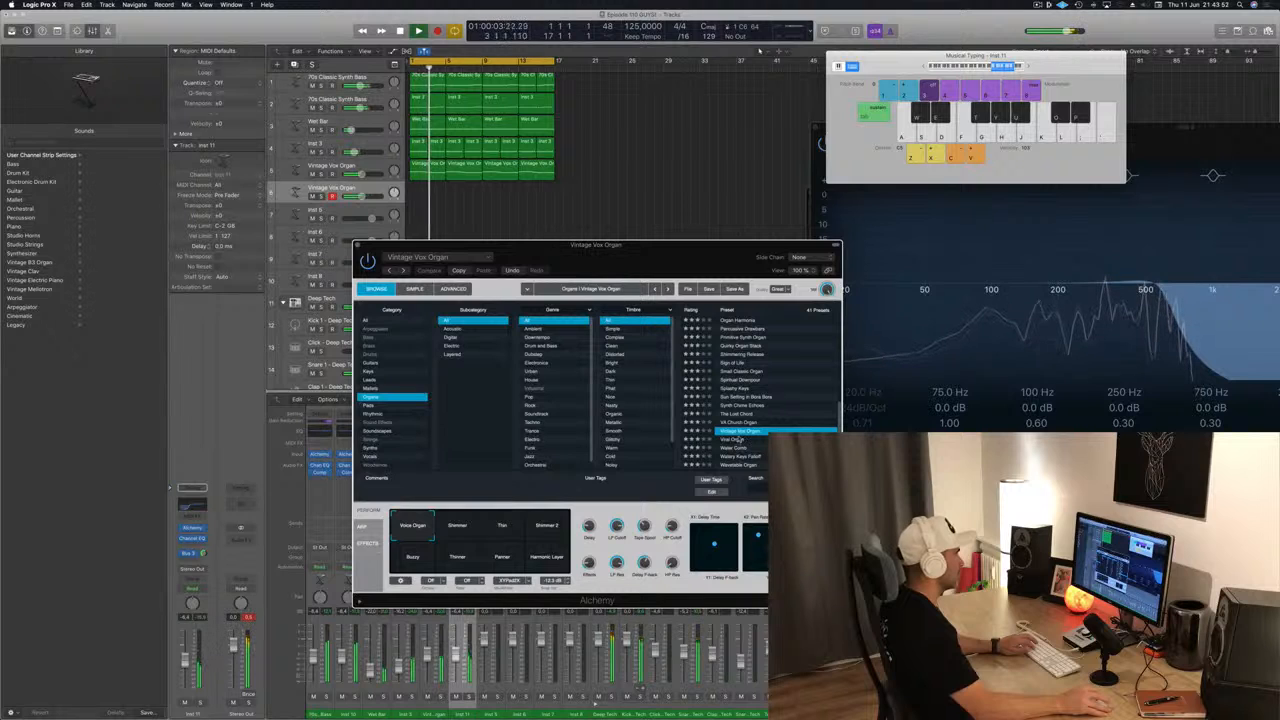
left_click(737, 440)
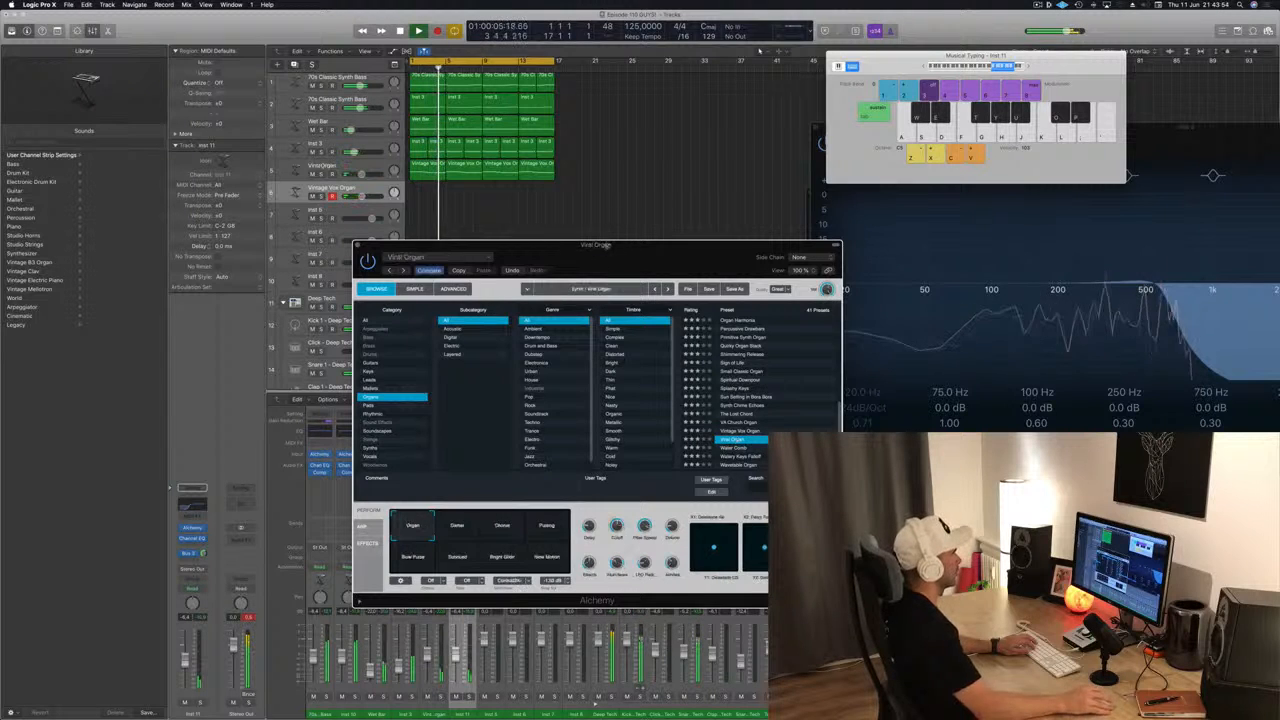
left_click_drag(646, 271, 667, 265)
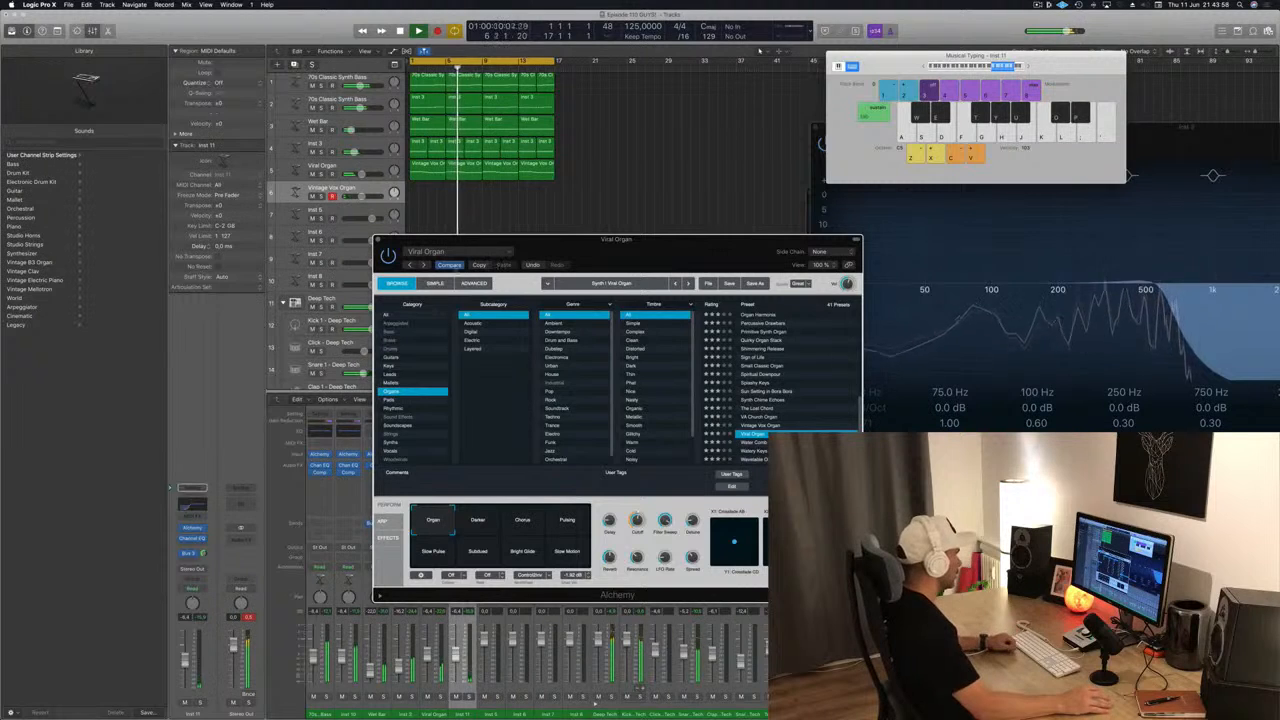
key("Up")
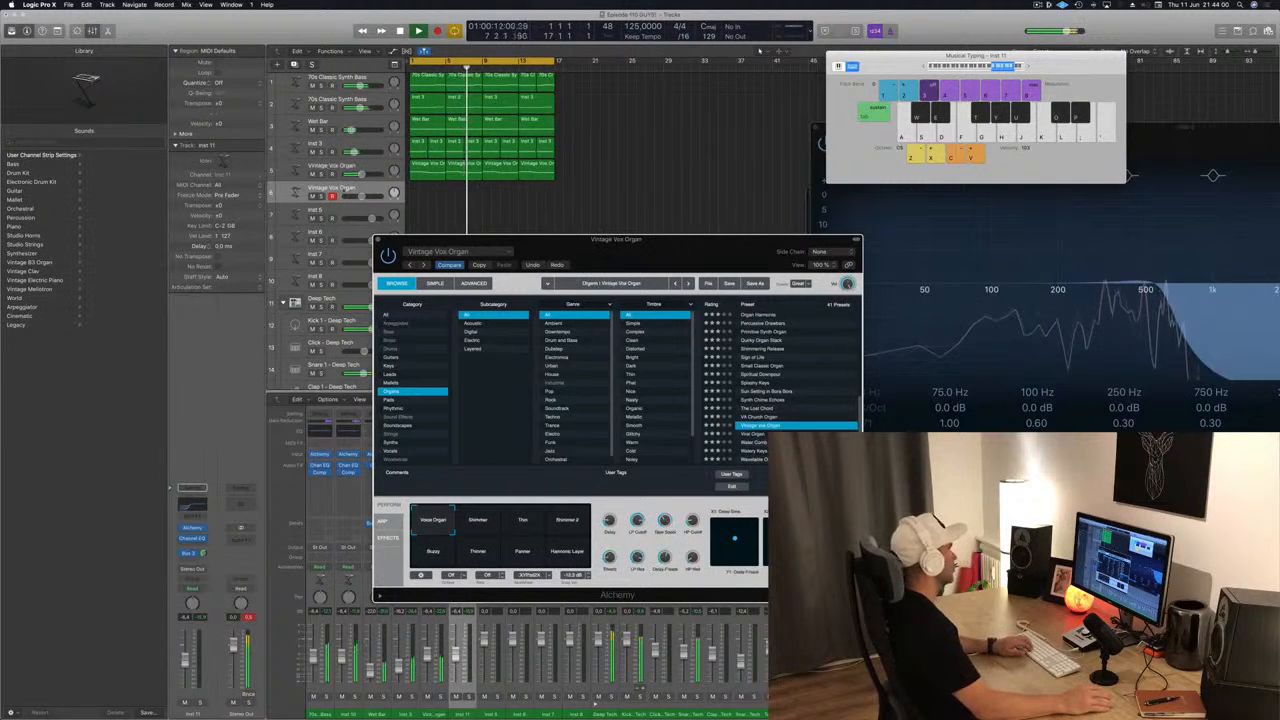
Load the Water Comb preset in the duplicated organ track's Alchemy instrument and close the original organ's Alchemy window.
left_click(307, 186)
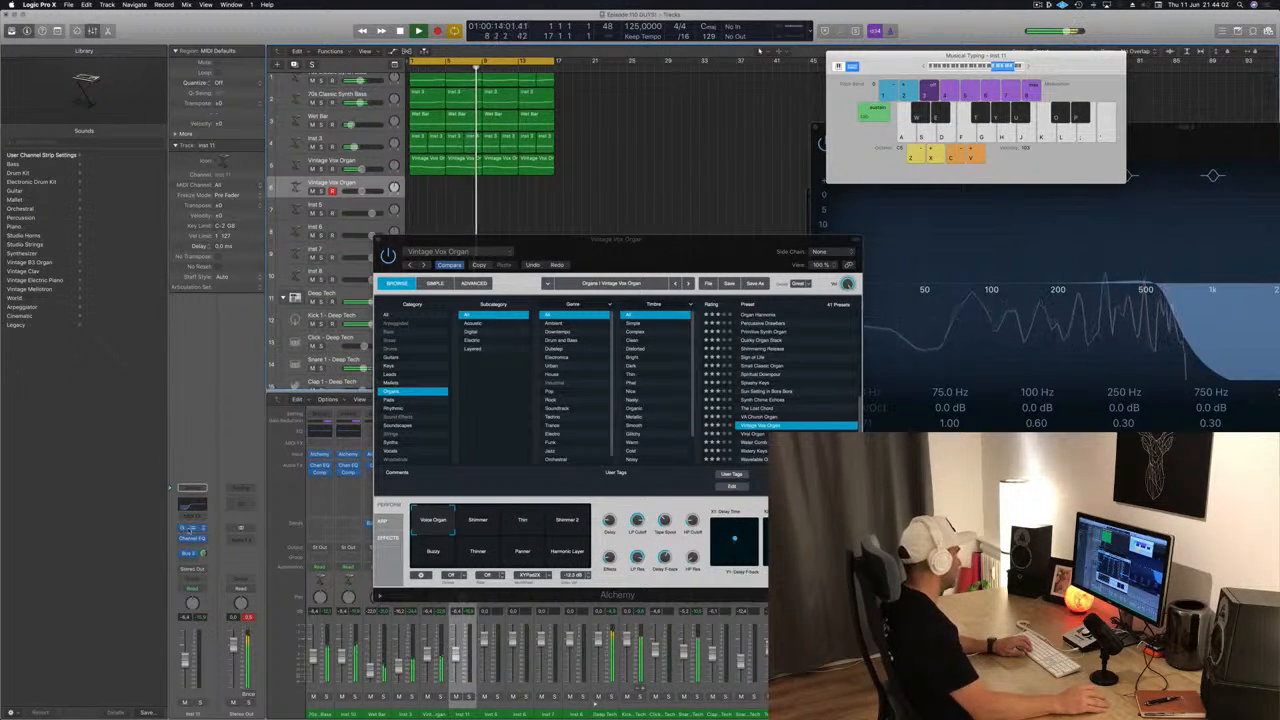
left_click(192, 528)
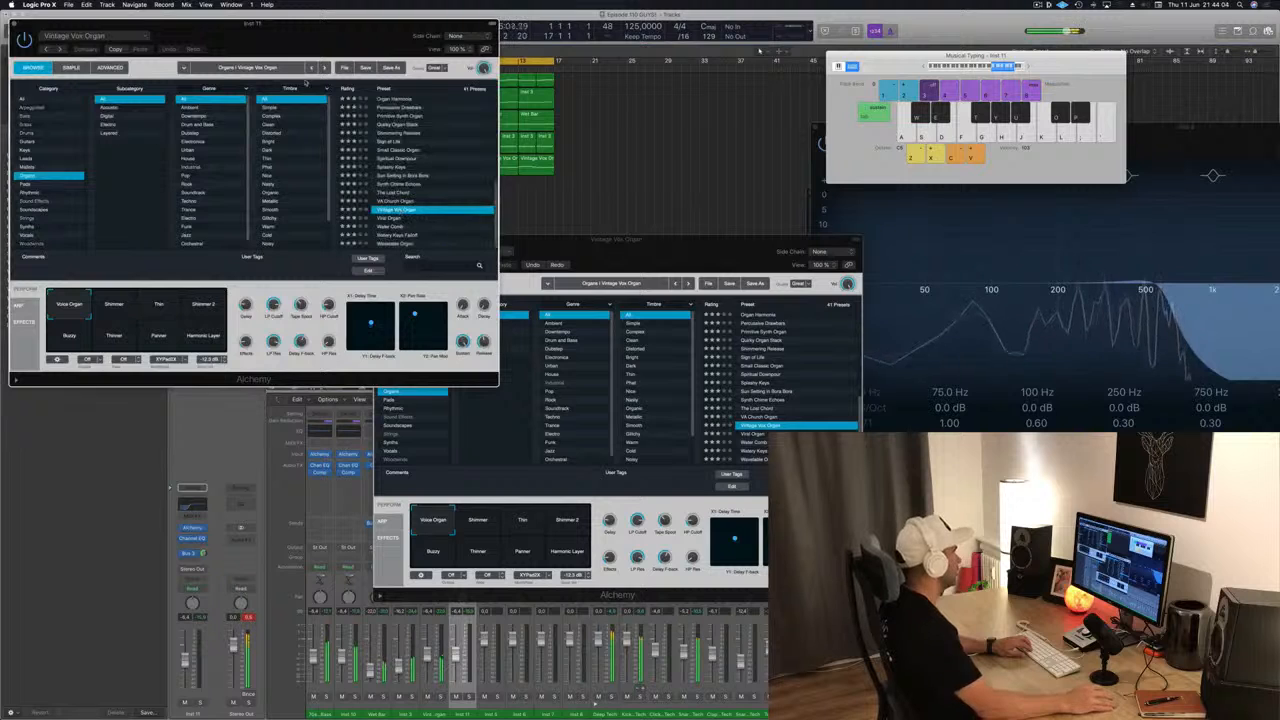
left_click_drag(310, 38, 780, 229)
key("n")
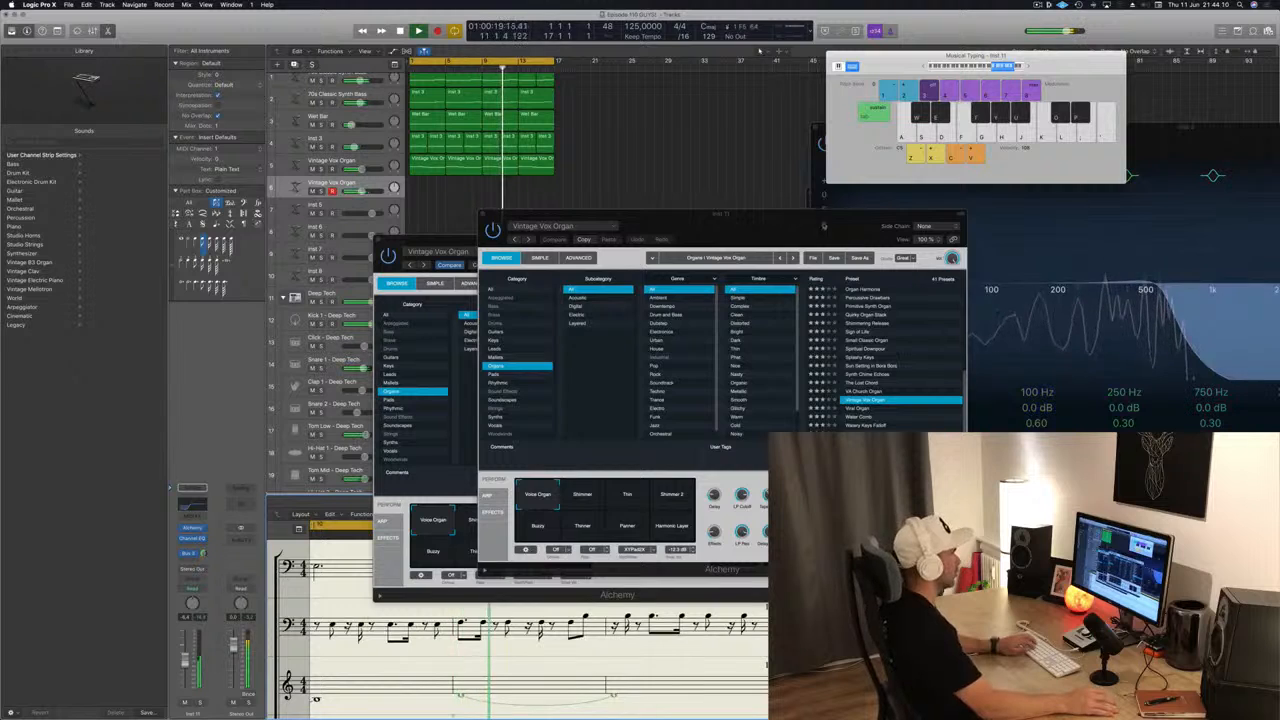
left_click_drag(823, 225, 967, 157)
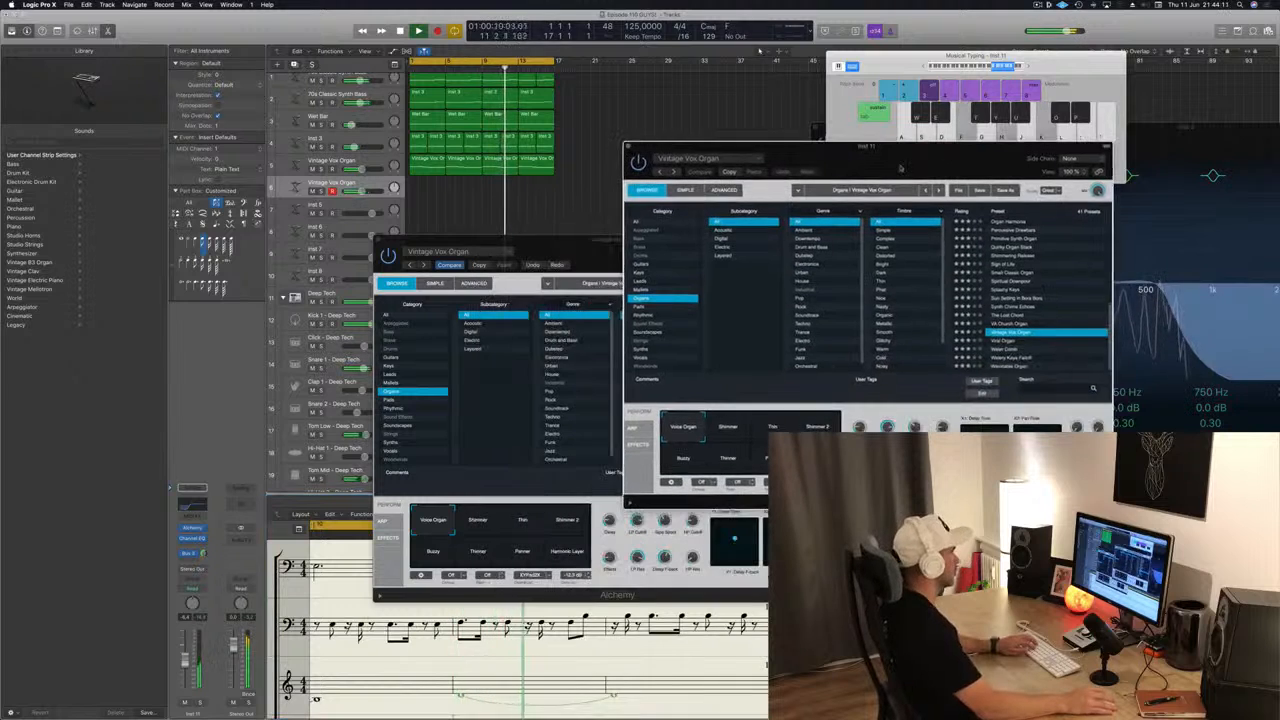
left_click(1005, 348)
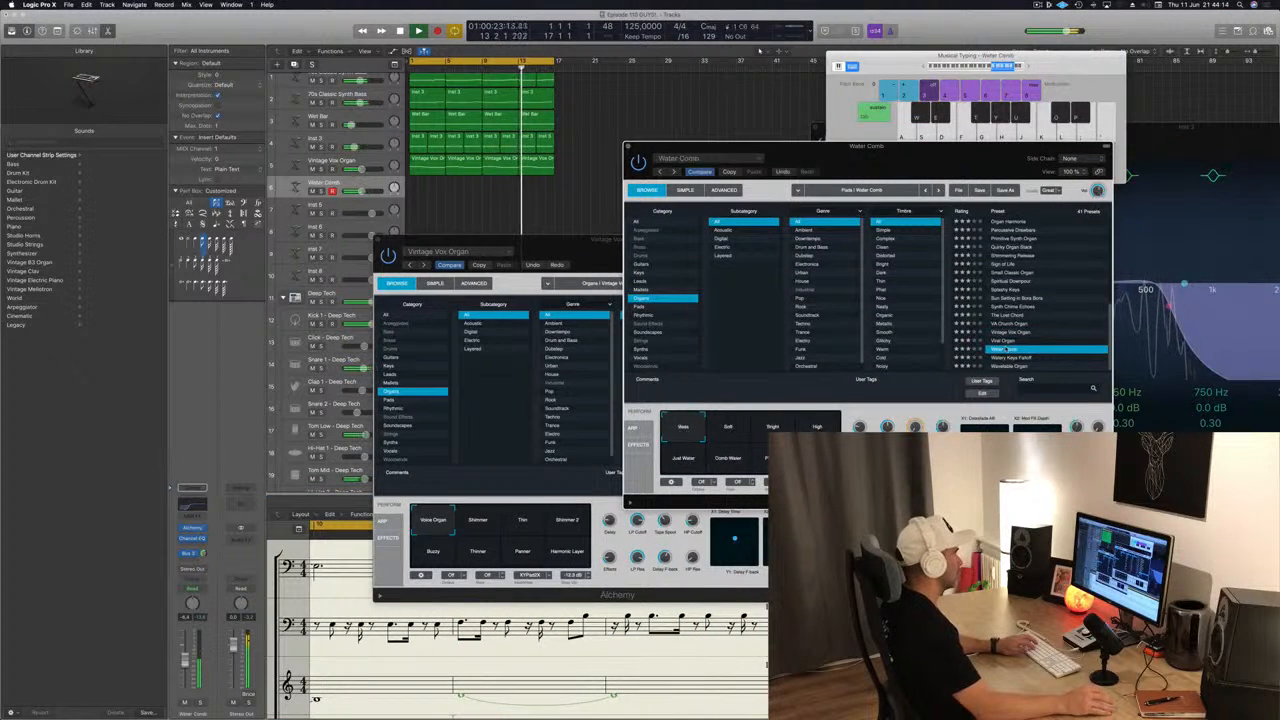
left_click_drag(580, 241, 679, 315)
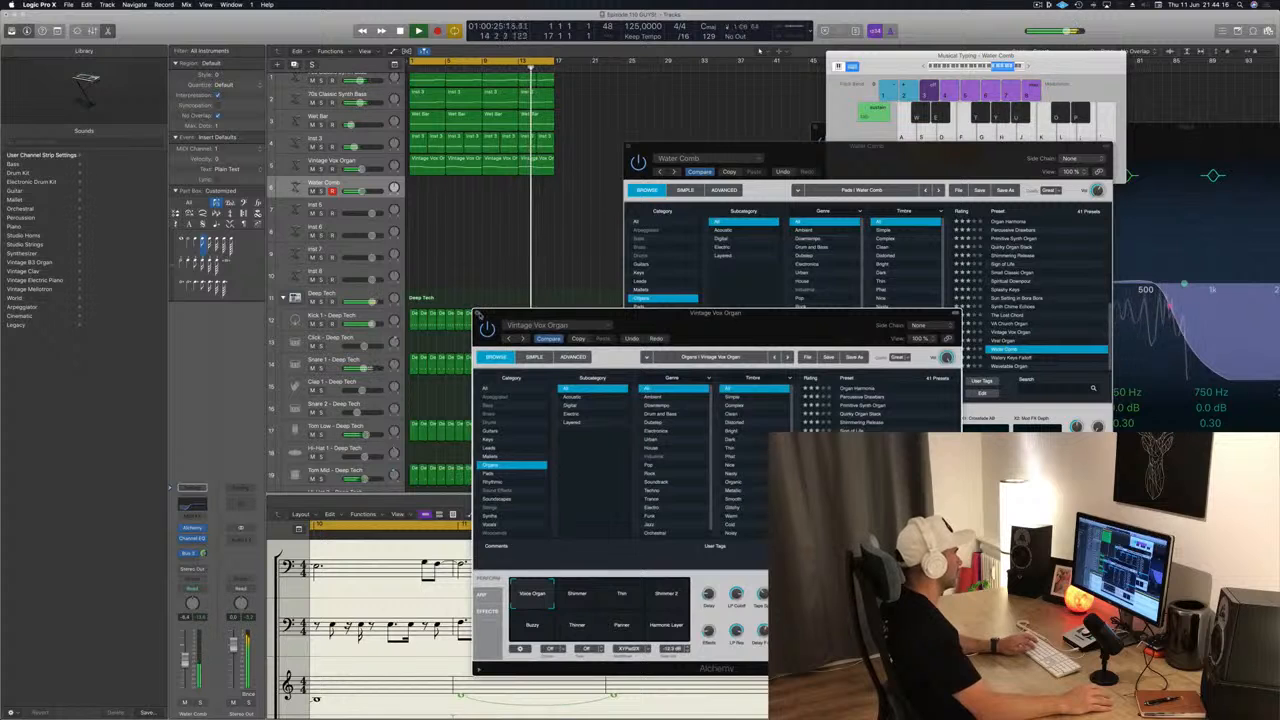
left_click(476, 315)
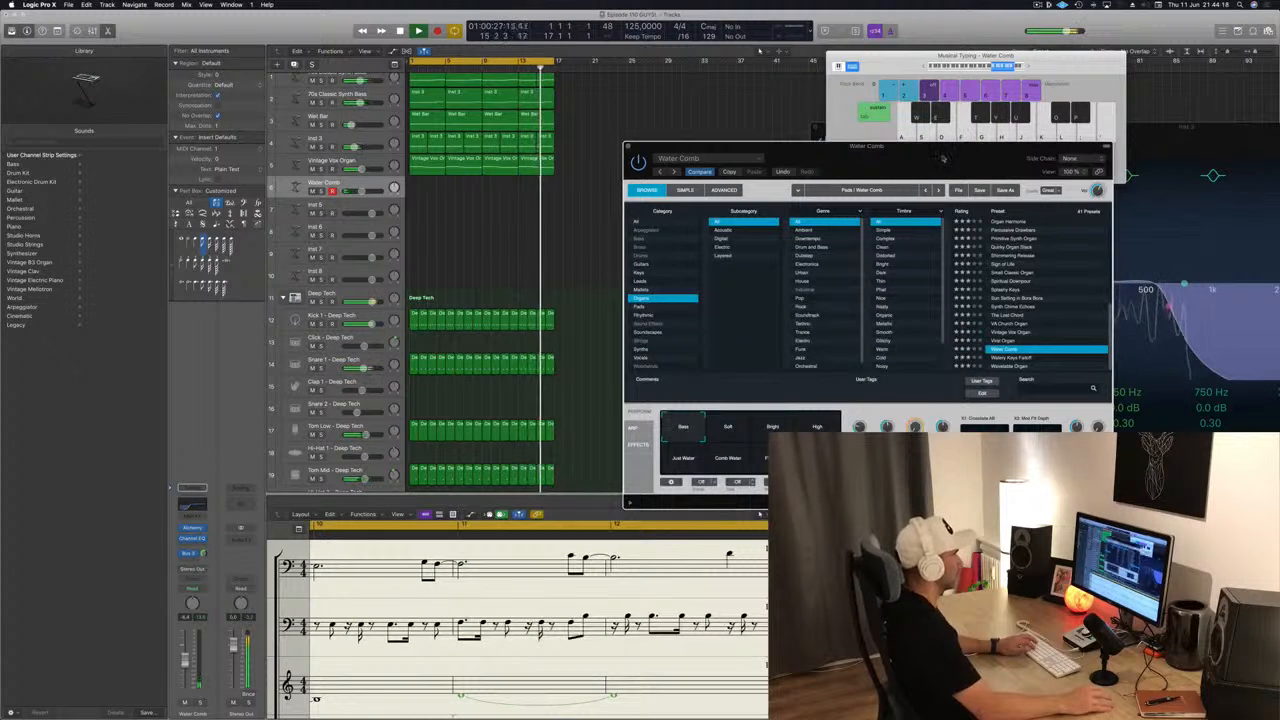
left_click_drag(953, 163, 760, 113)
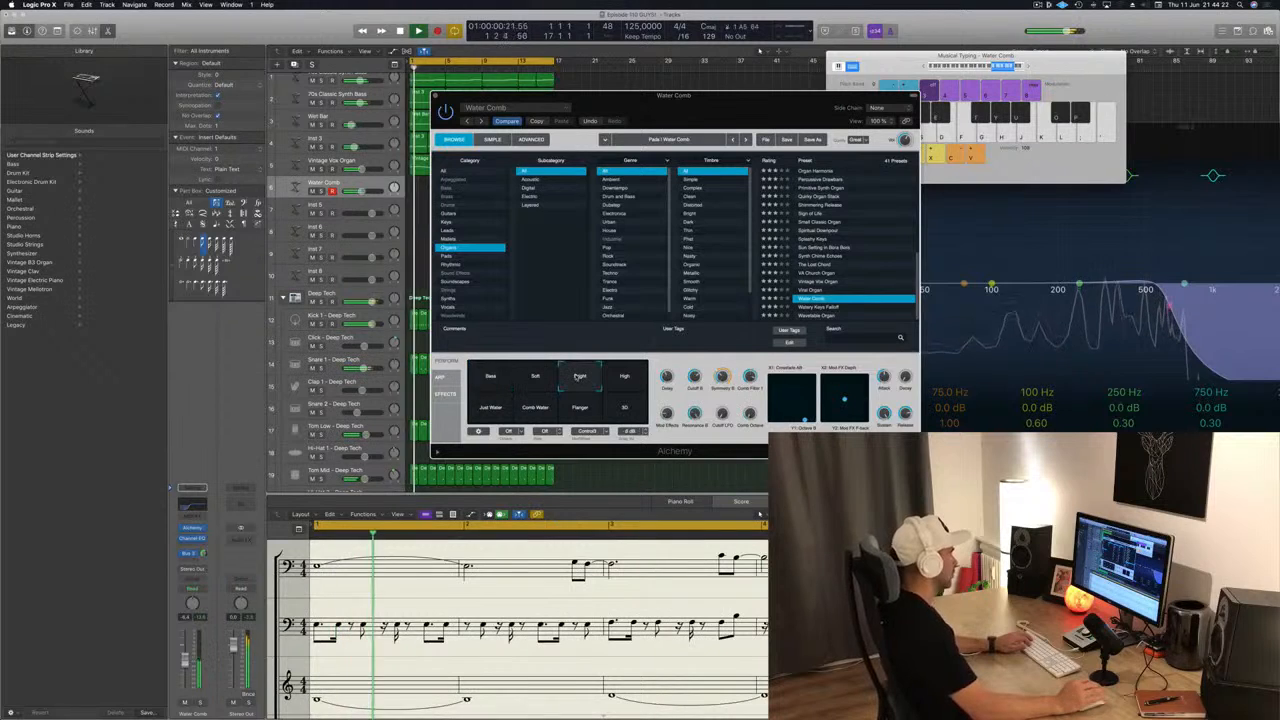
Compare the Bright and High variations of the Water Comb preset and settle on Bright.
left_click(580, 376)
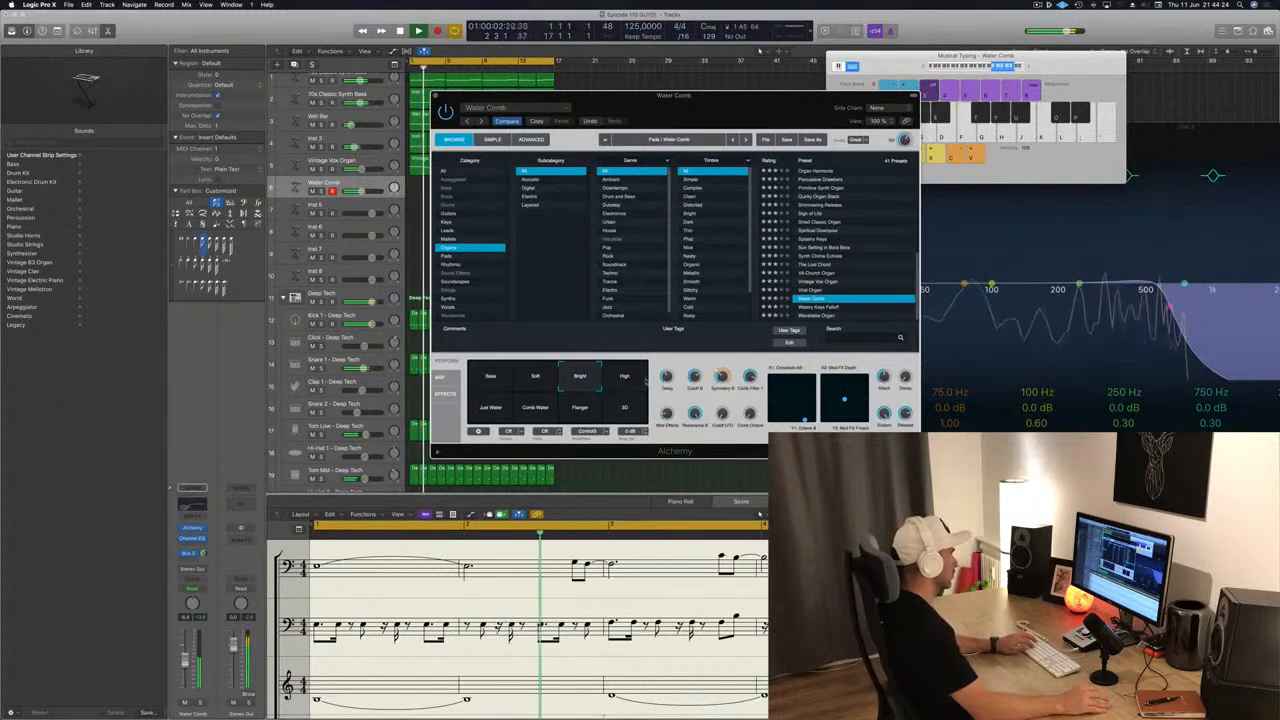
left_click(624, 376)
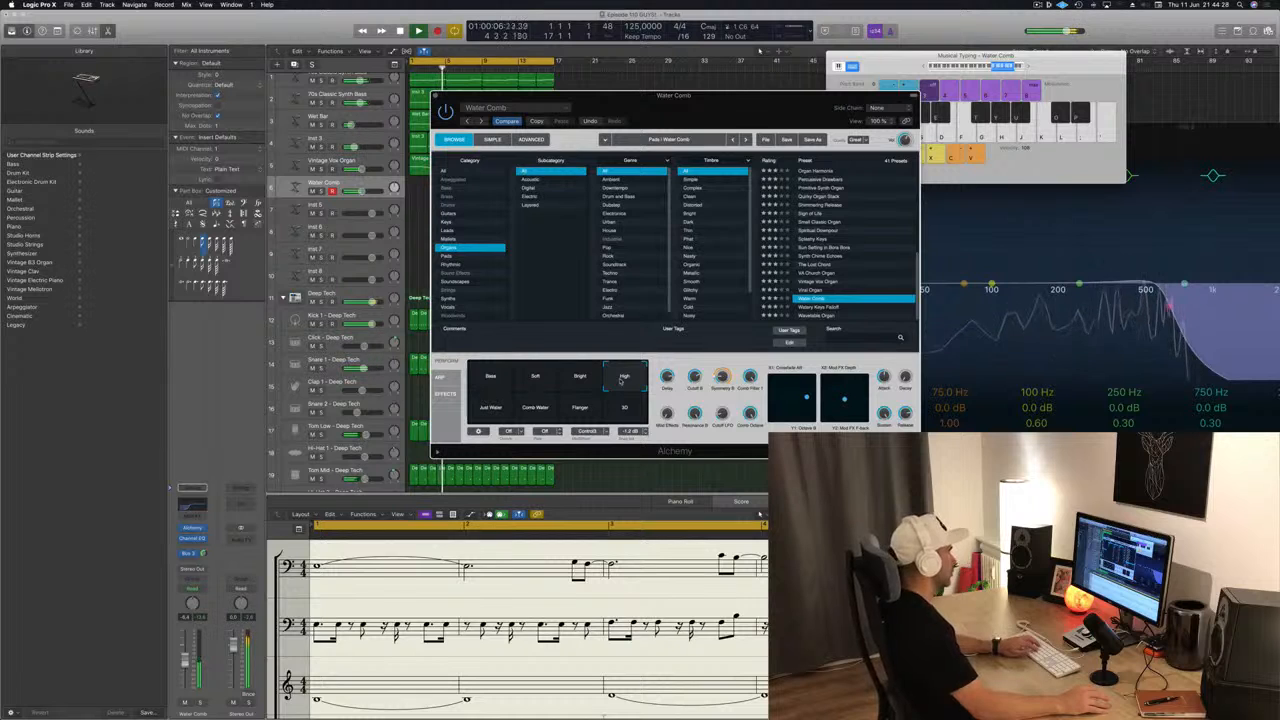
left_click(580, 378)
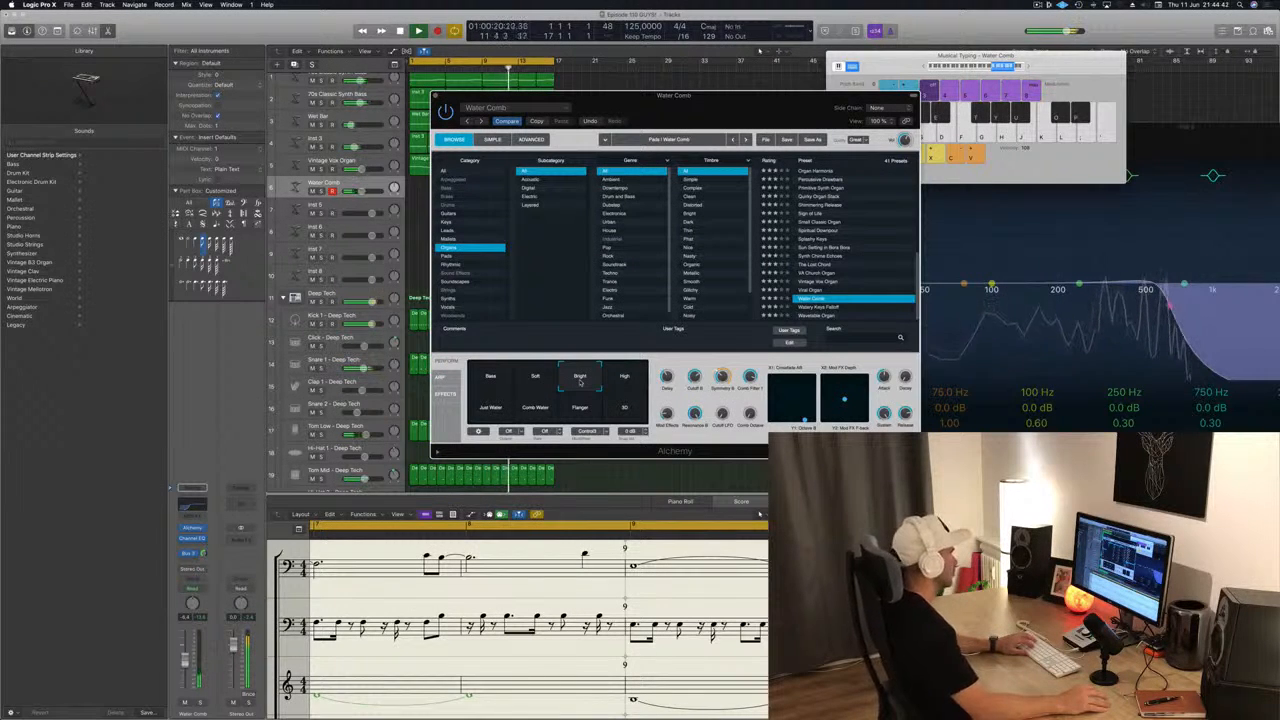
Record a chord part on the Water Comb track, move the Alchemy window off the arrangement and stop recording.
key("r")
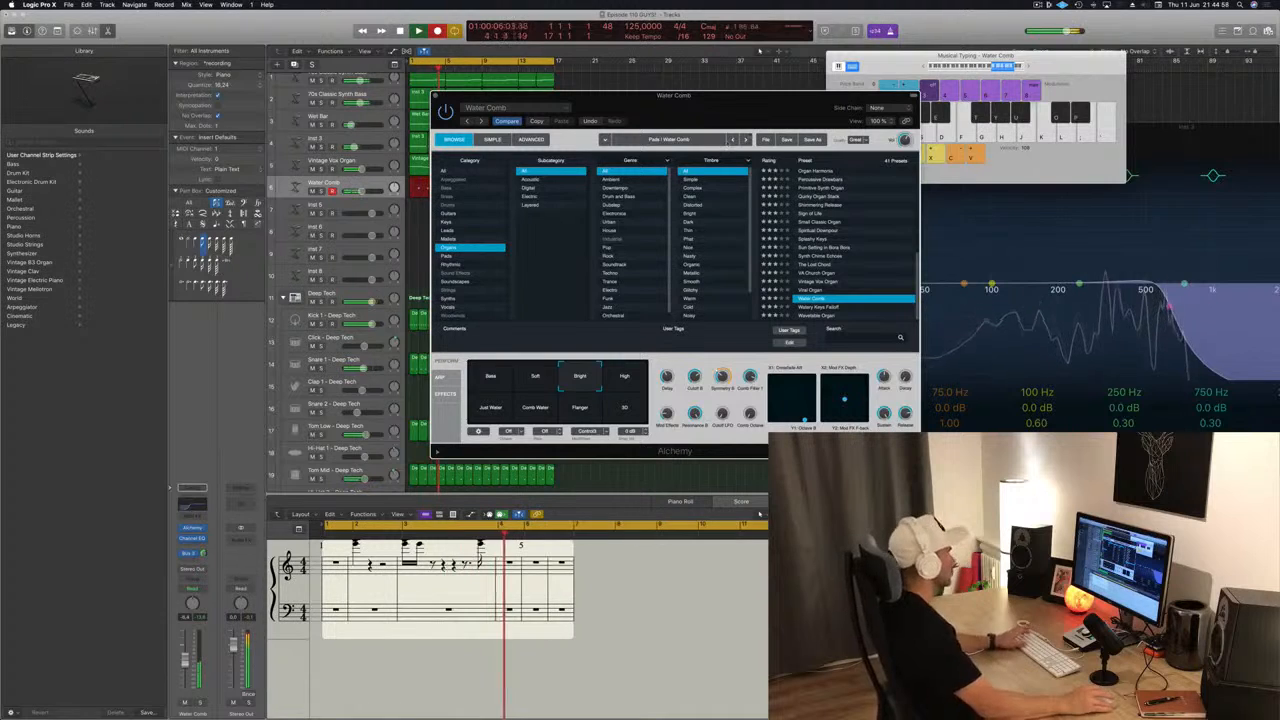
left_click_drag(722, 113, 1180, 111)
key("space")
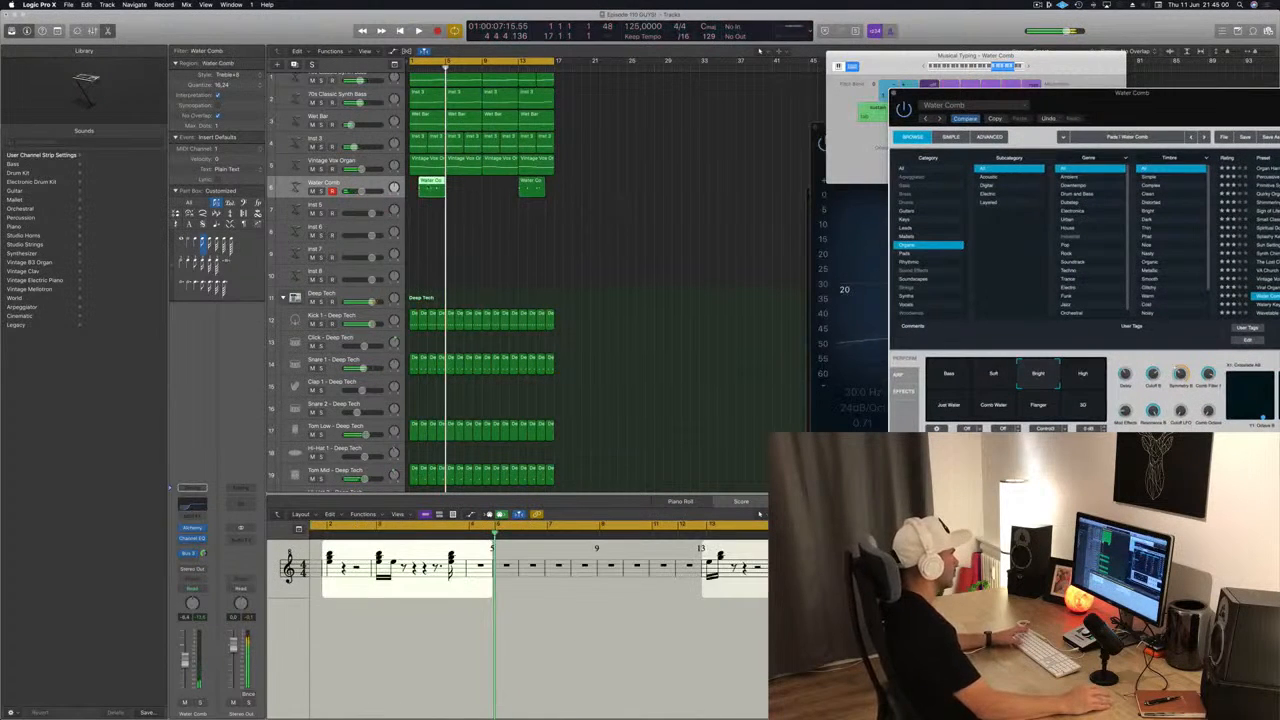
Move the first recorded Water Comb region to bar 1 and hide the Musical Typing keyboard.
left_click_drag(437, 187, 426, 186)
left_click(430, 186)
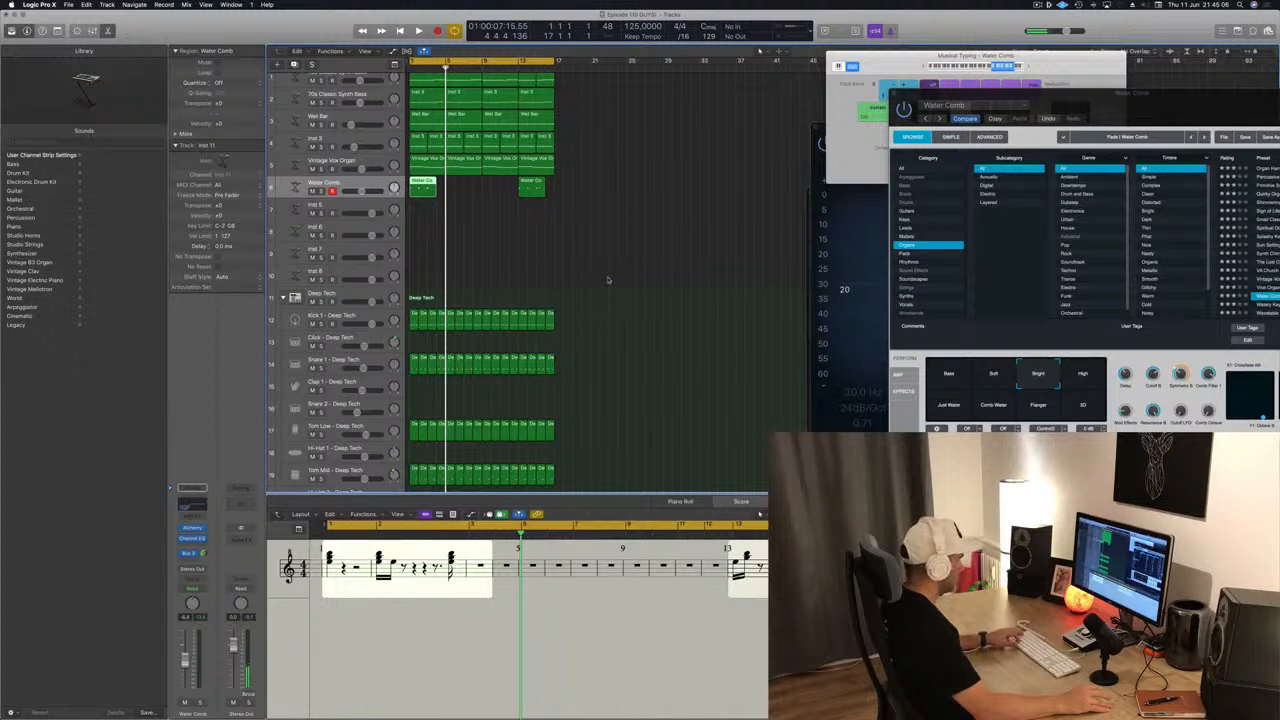
left_click(677, 291)
left_click_drag(884, 77, 867, 85)
key("super+k")
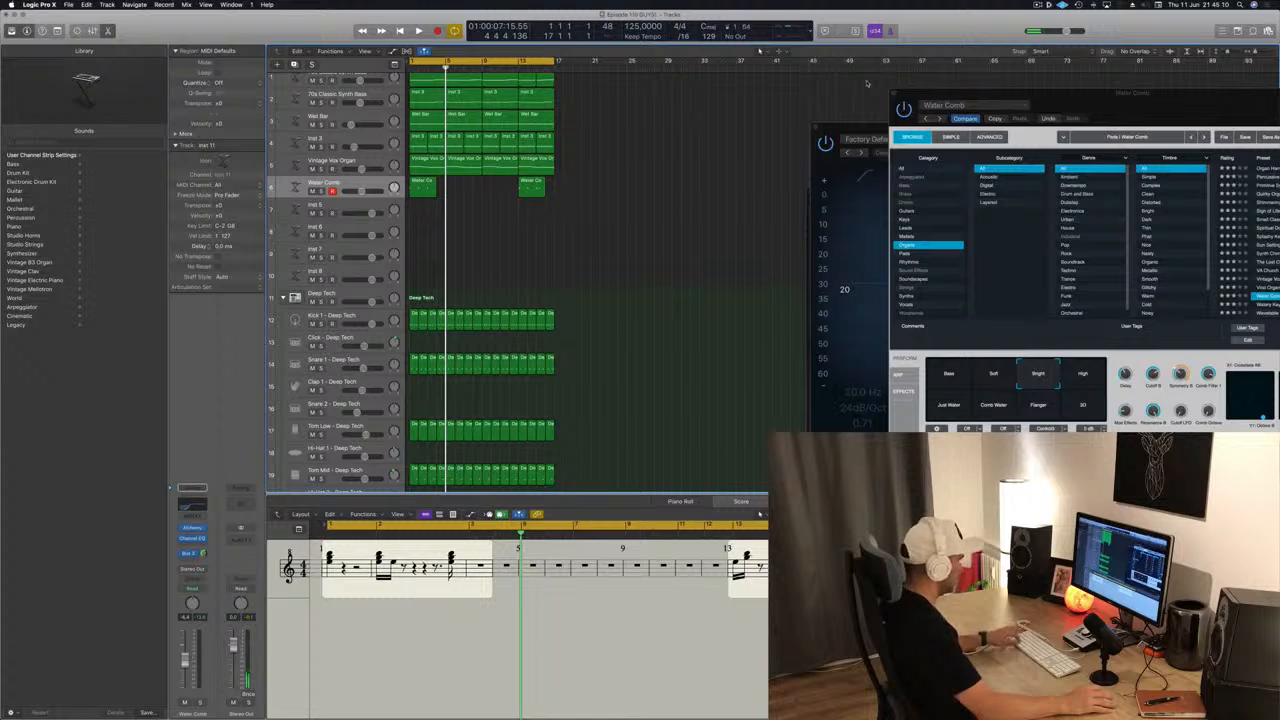
Split the first Water Comb region at bar 3, splitting the notes that cross the split point.
key("x")
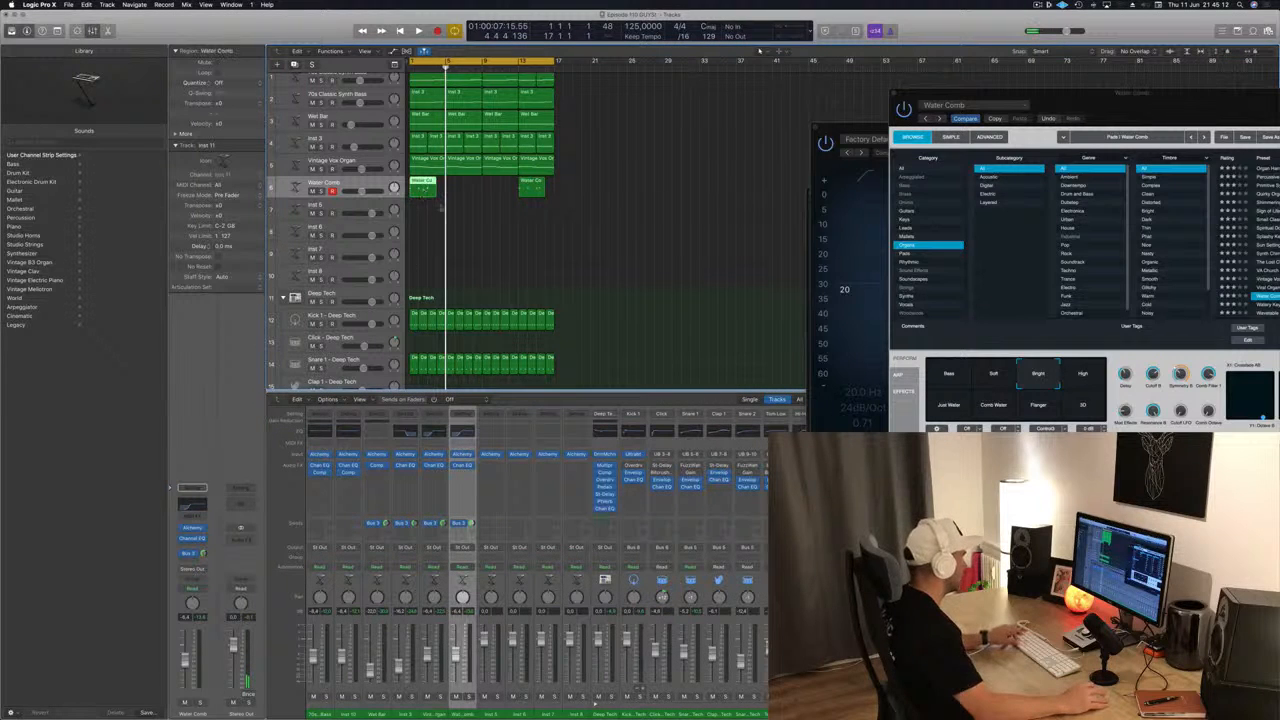
left_click_drag(427, 187, 434, 210)
key("Delete")
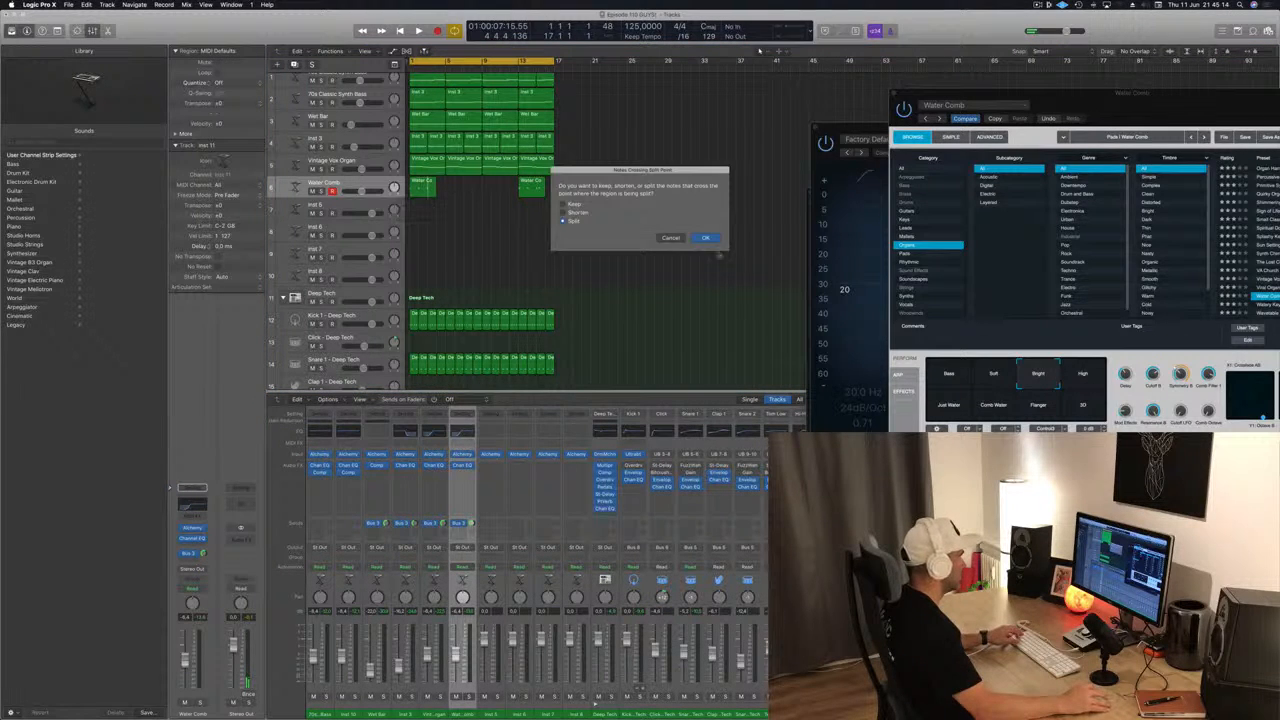
left_click(705, 238)
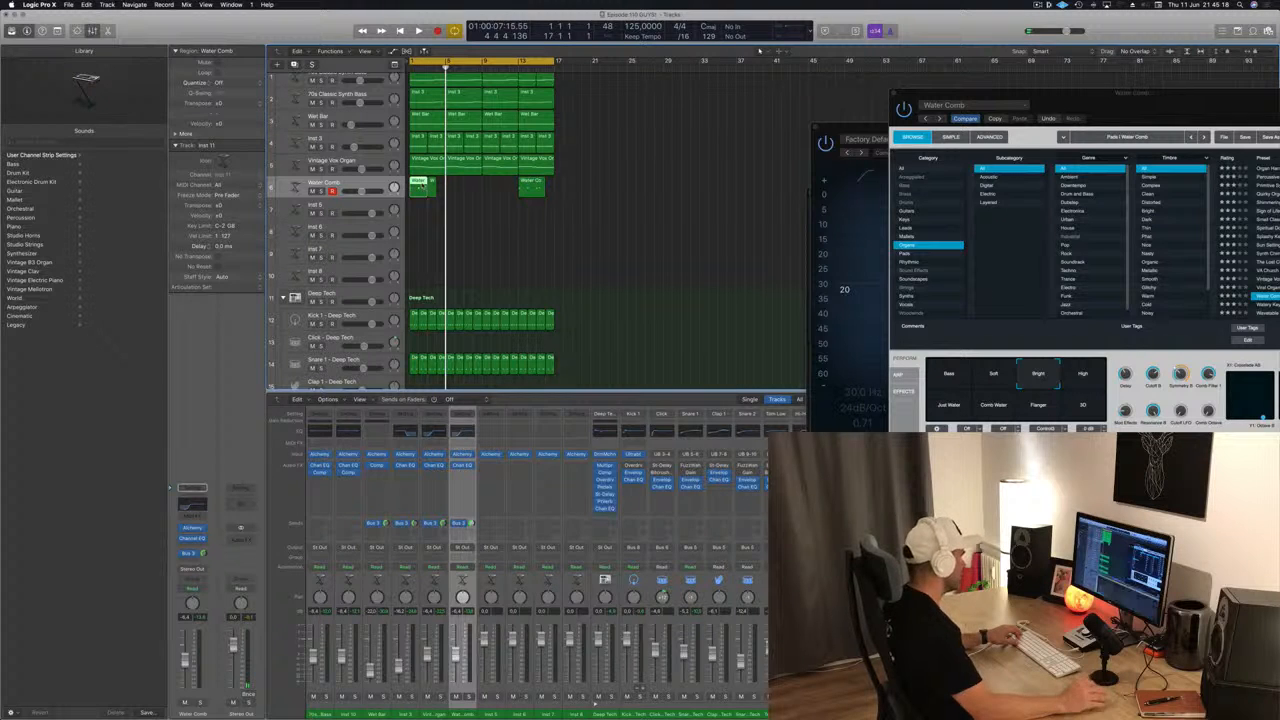
Delete the stray short note just after the bar 2 chord in the first Water Comb region and play the loop.
key("p")
left_click_drag(538, 577, 602, 668)
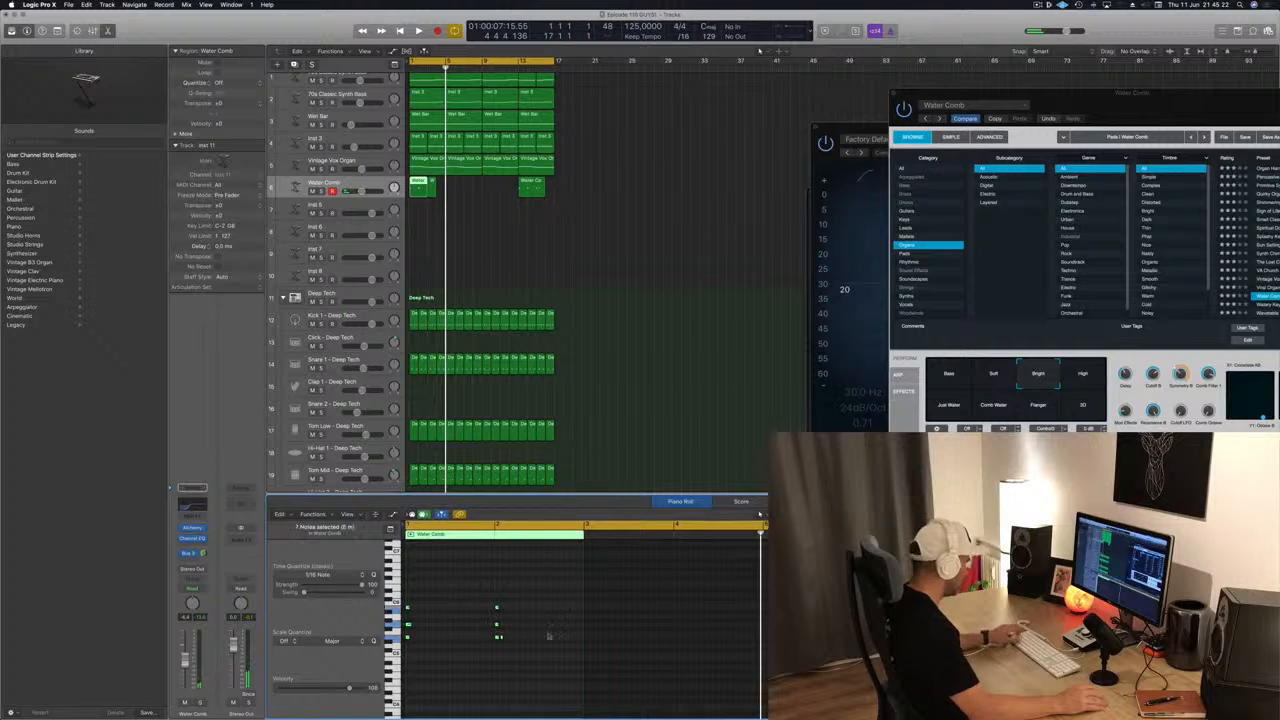
left_click_drag(599, 615, 545, 659)
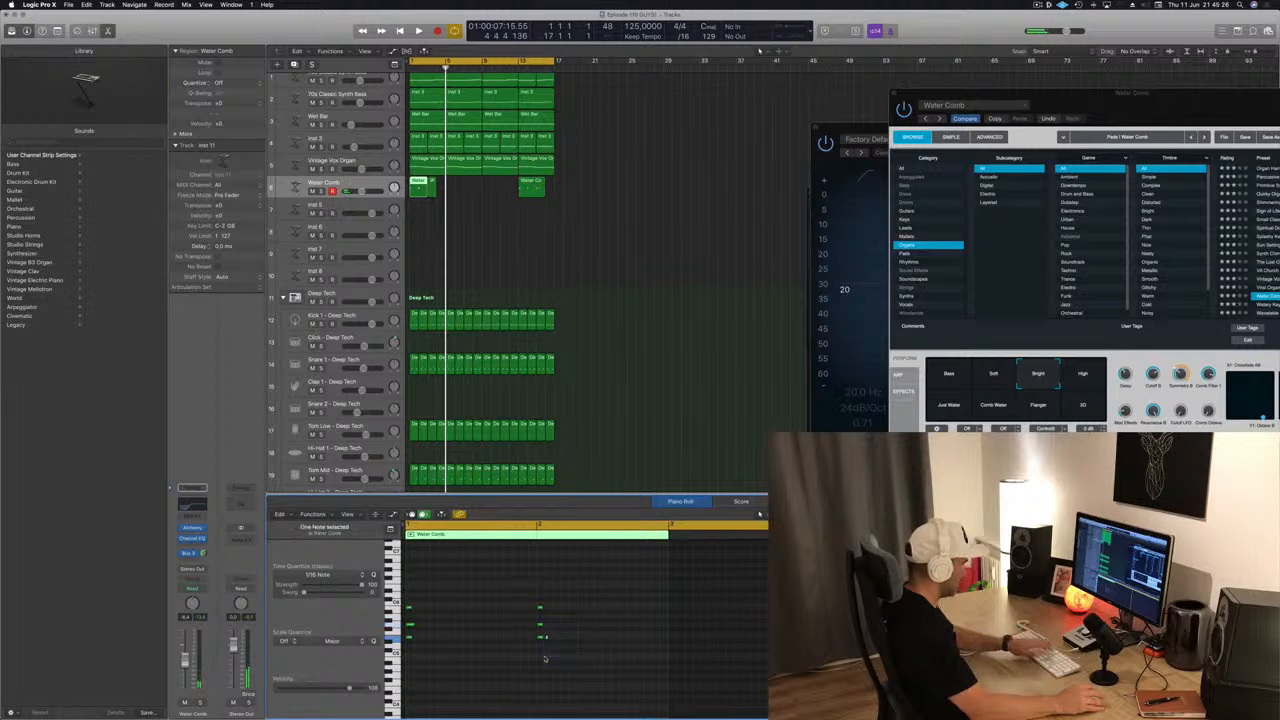
key("space")
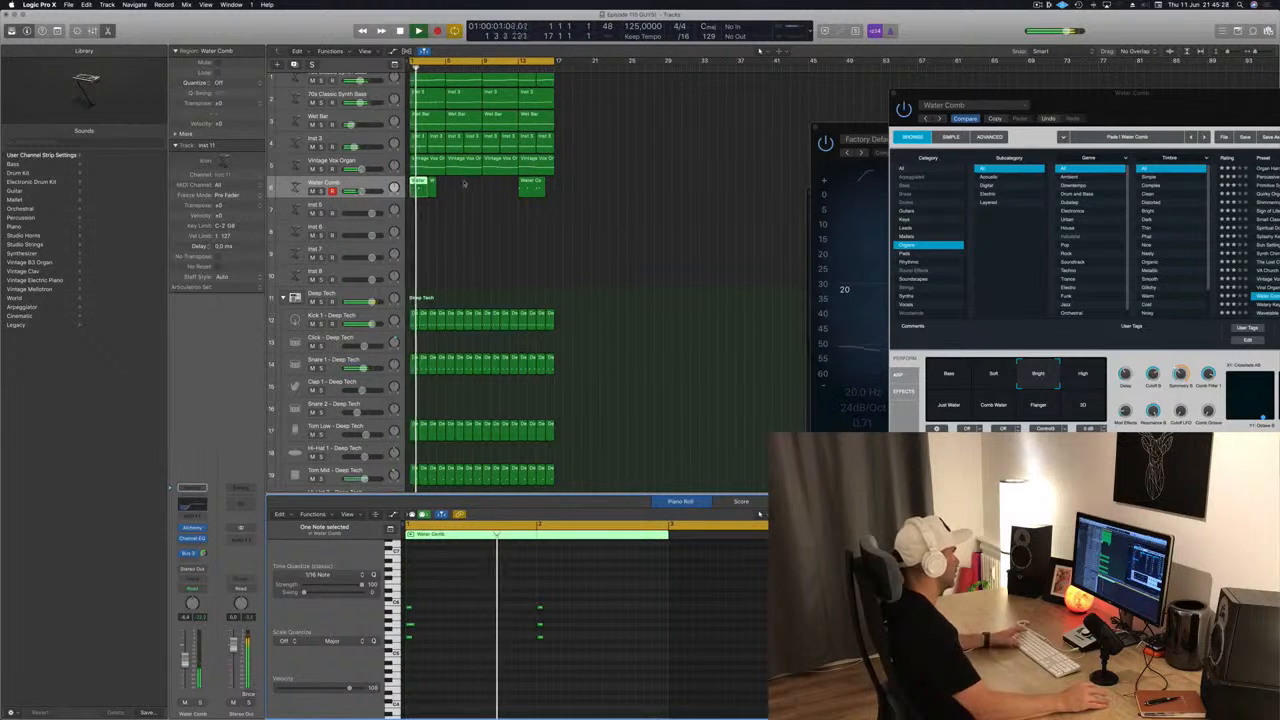
Delete the two leftover Water Comb regions and repeat the remaining two-bar region up to bar 17.
left_click_drag(449, 189, 434, 194)
key("Delete")
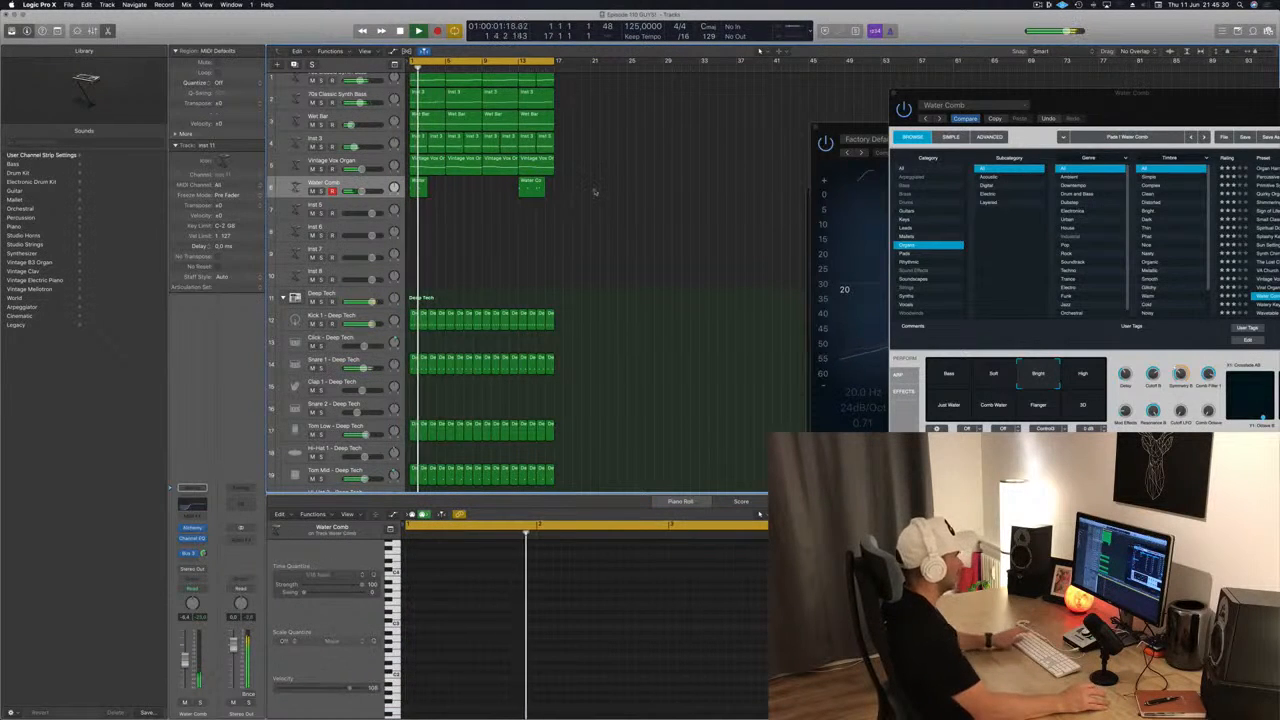
left_click_drag(594, 191, 482, 196)
key("Delete")
left_click(419, 186)
left_click_drag(467, 265, 468, 264)
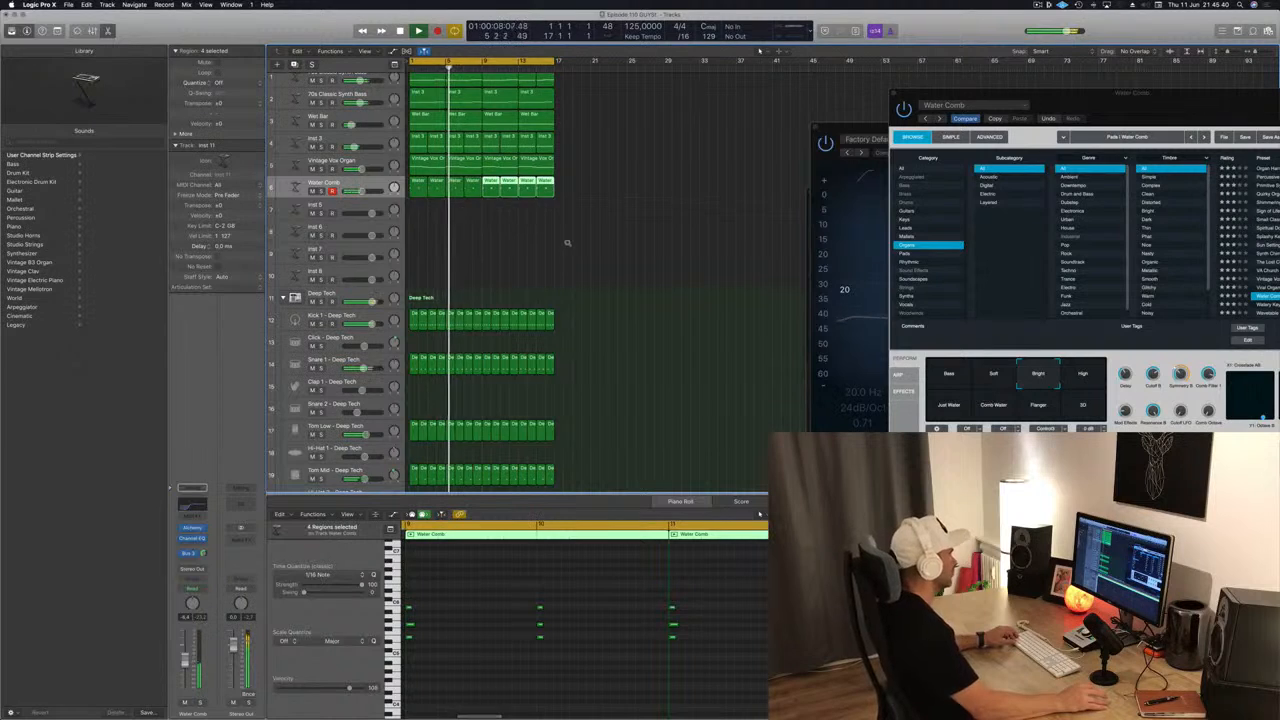
Switch the Water Comb sound to its High snapshot, replay from the start and lower the track's volume slightly.
key("Return")
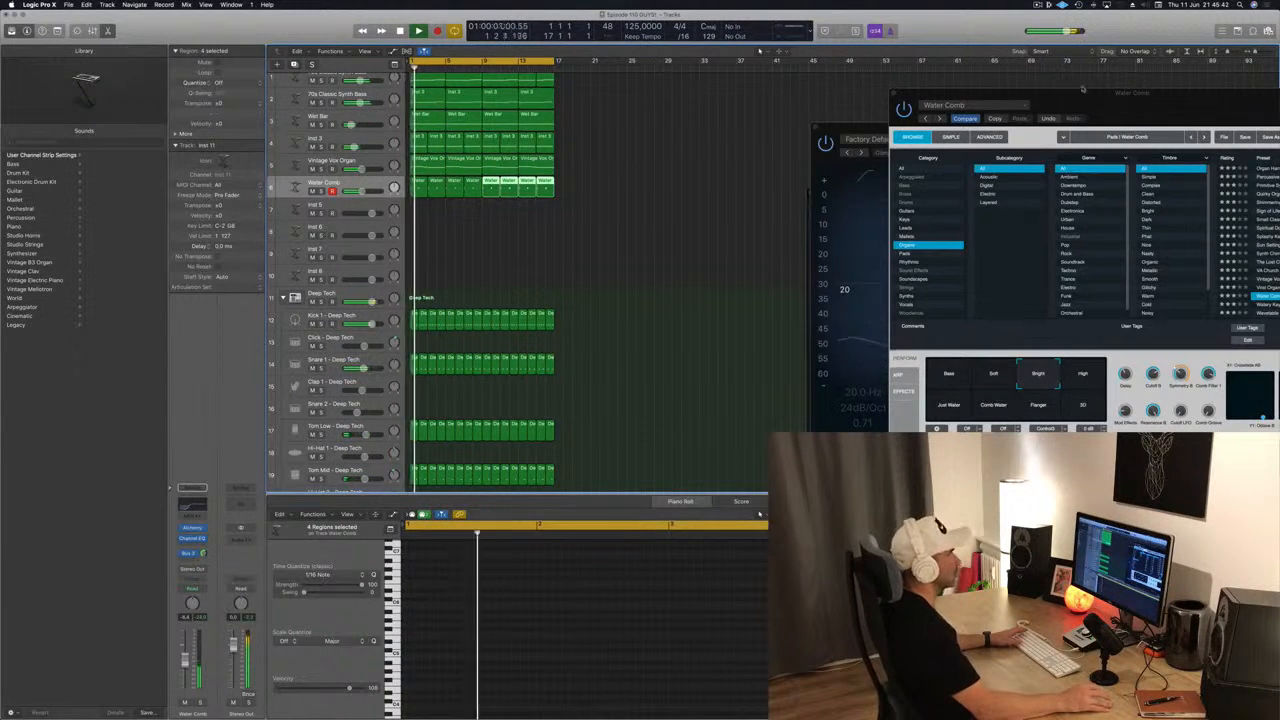
left_click_drag(1082, 88, 770, 113)
left_click(757, 384)
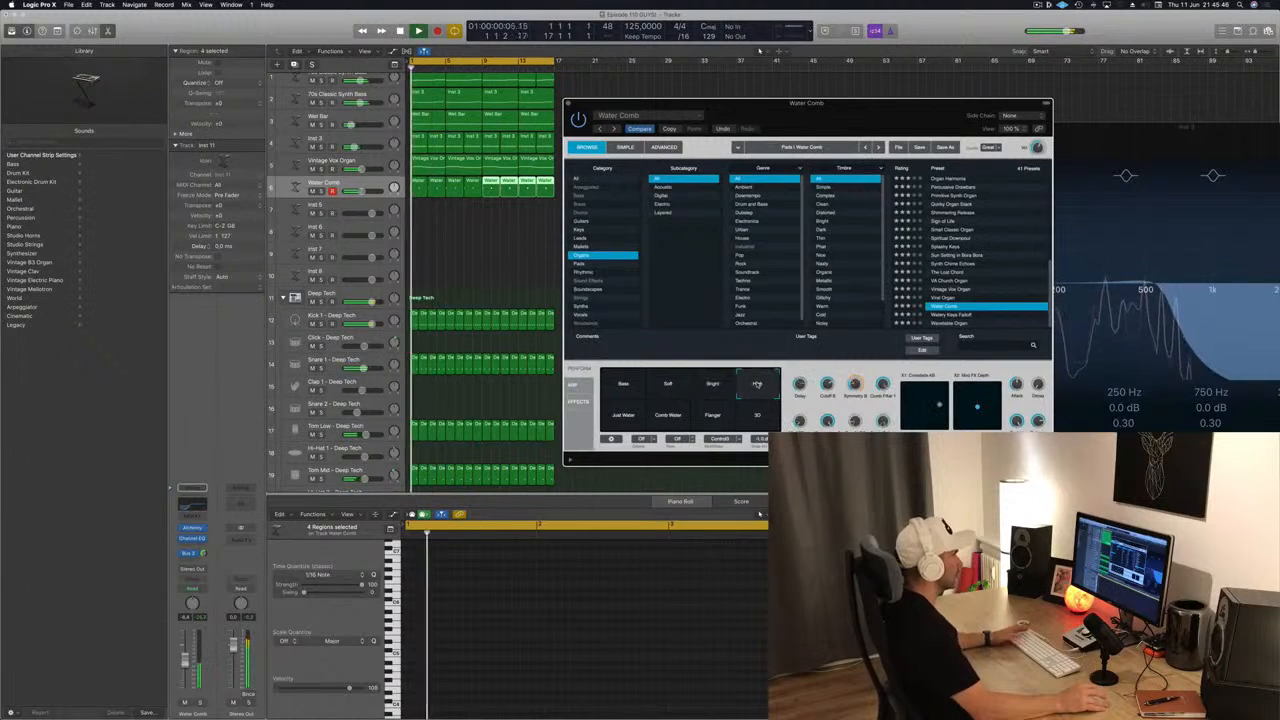
key("Return")
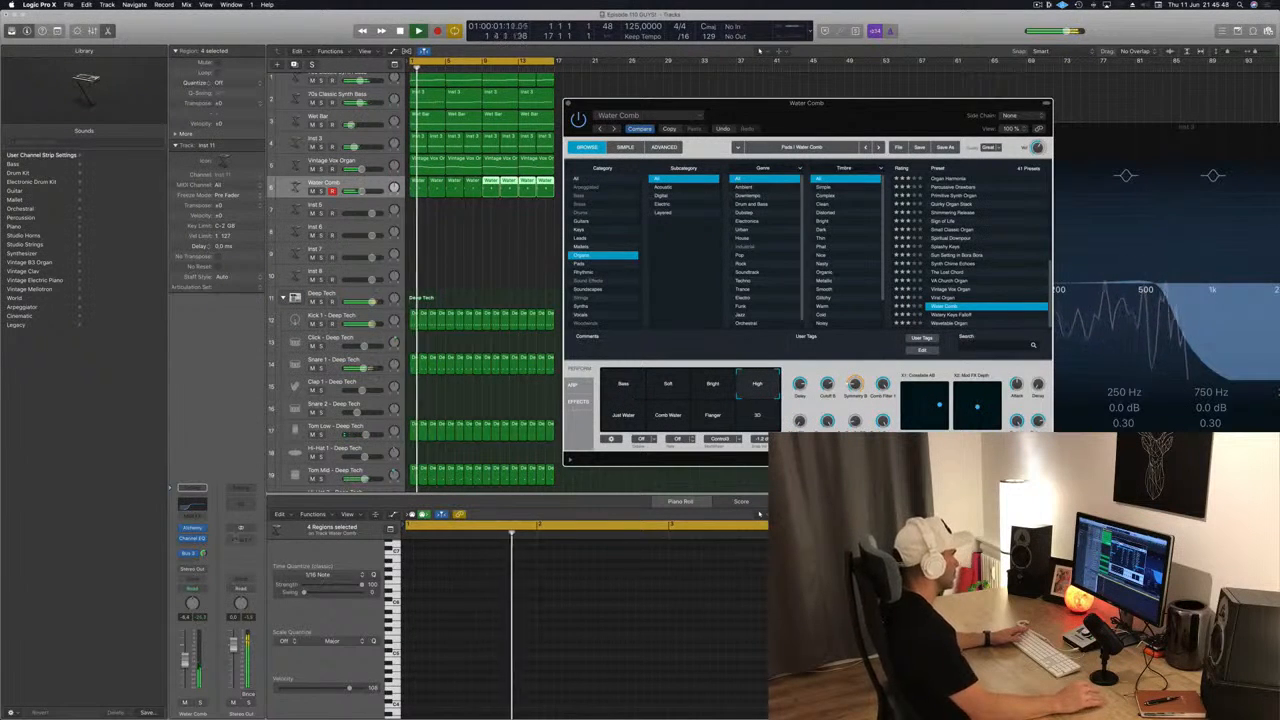
left_click_drag(185, 660, 185, 664)
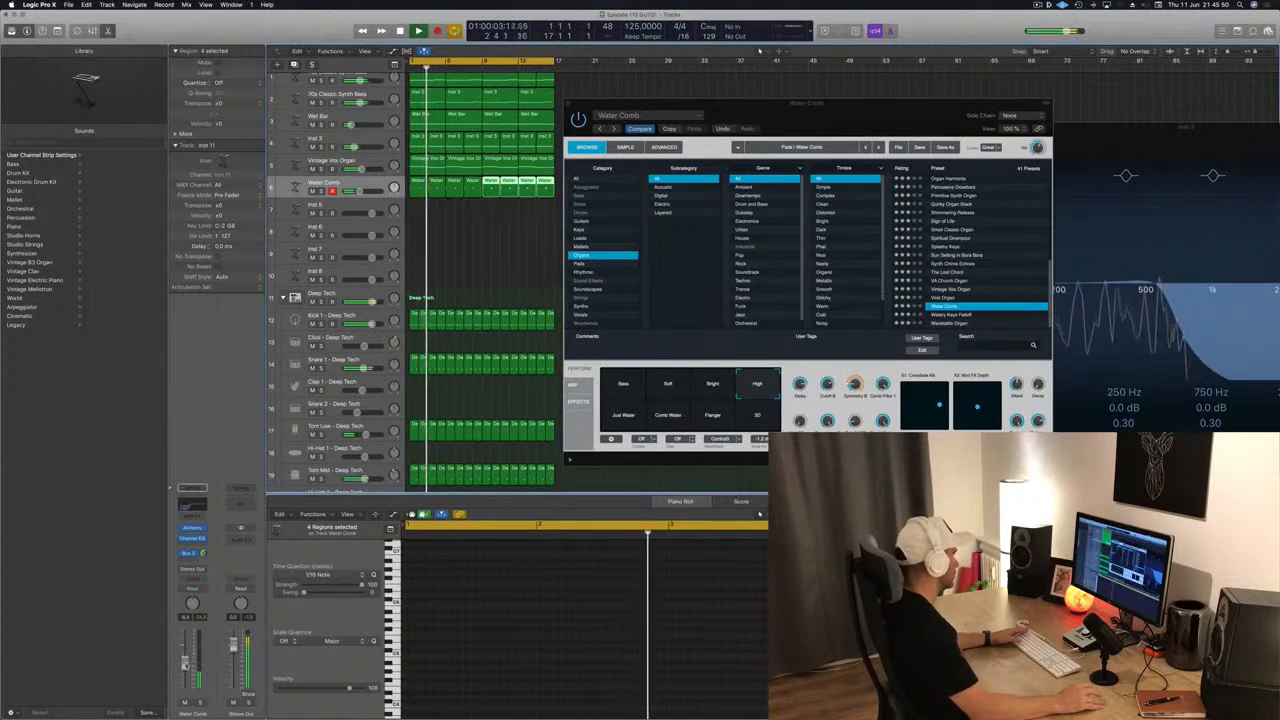
Set the low cut in the Water Comb track's Channel EQ to 112 Hz.
left_click(190, 553)
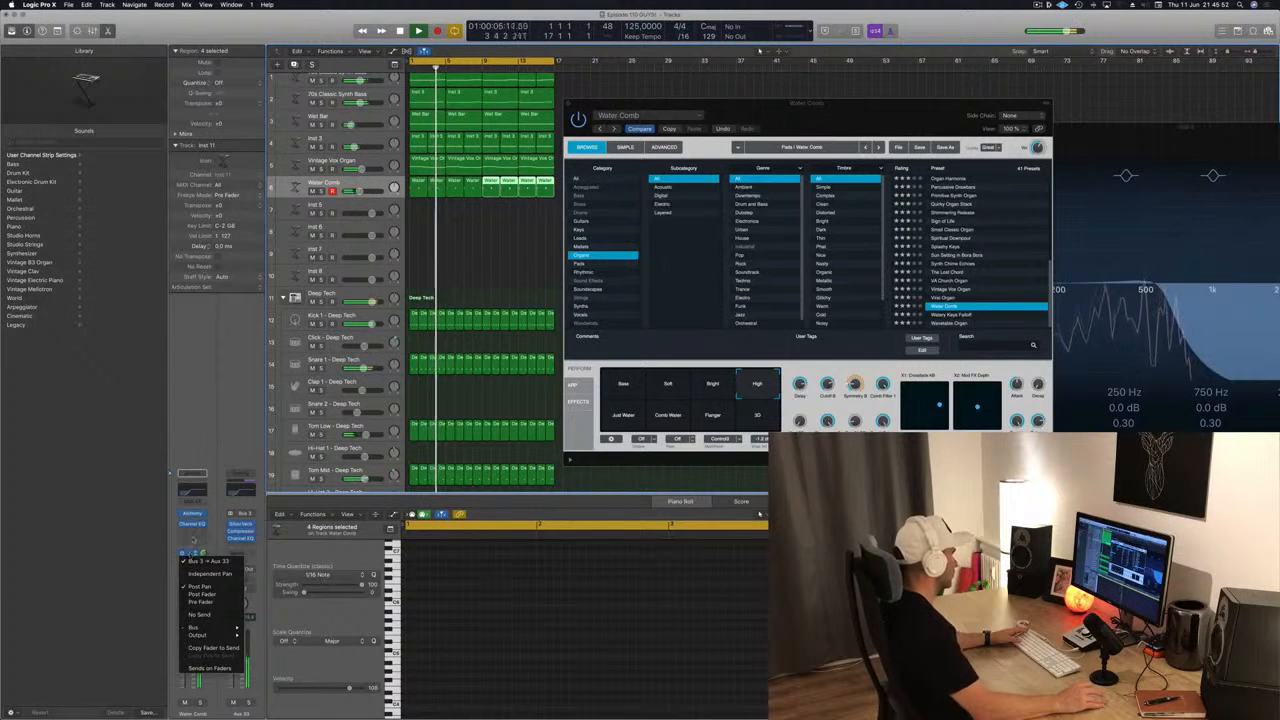
left_click(214, 536)
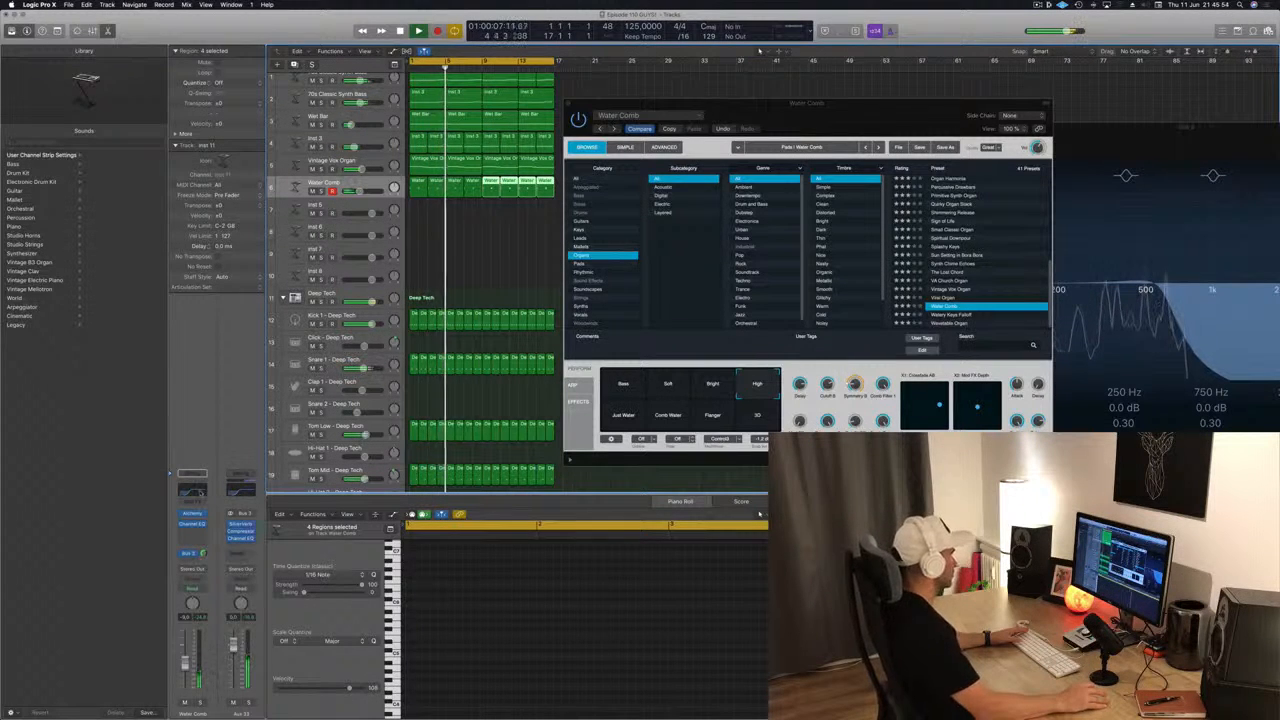
left_click(191, 524)
key("Return")
left_click_drag(335, 203, 200, 203)
left_click_drag(926, 113, 1004, 98)
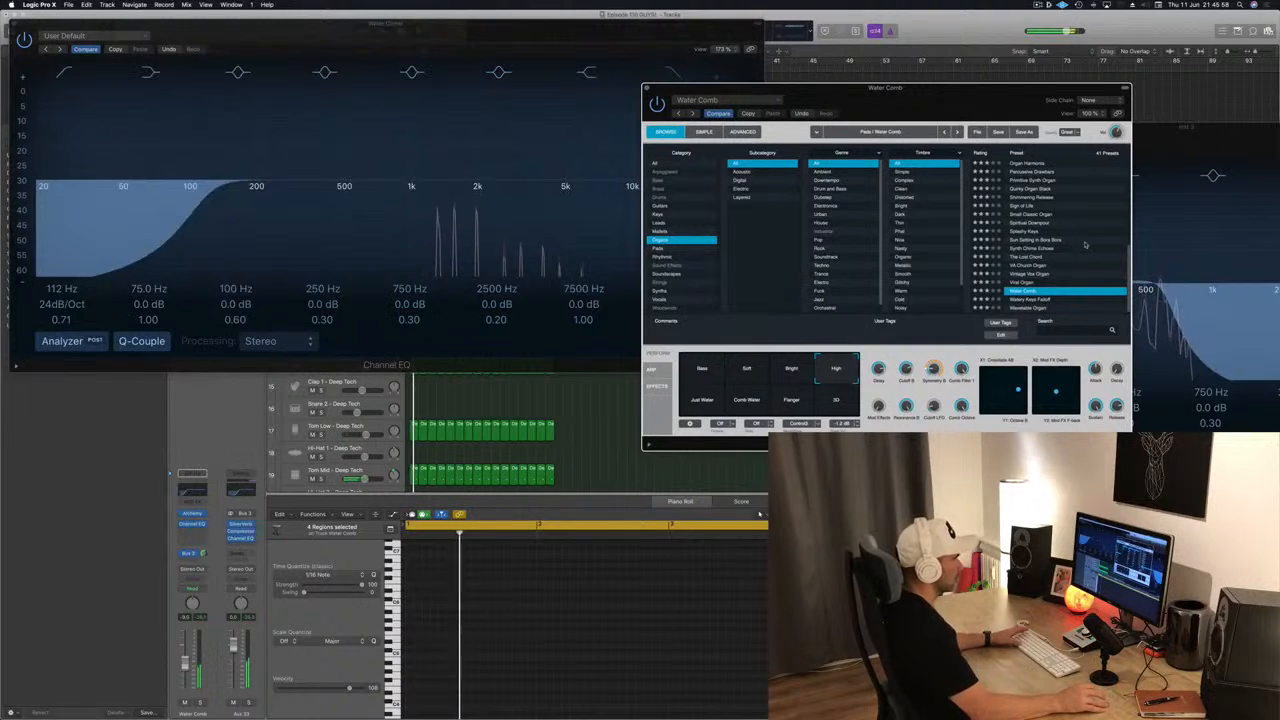
Audition the Just Water and Comb Water snapshots of Water Comb and settle on Flanger, closing the Channel EQ.
left_click(710, 400)
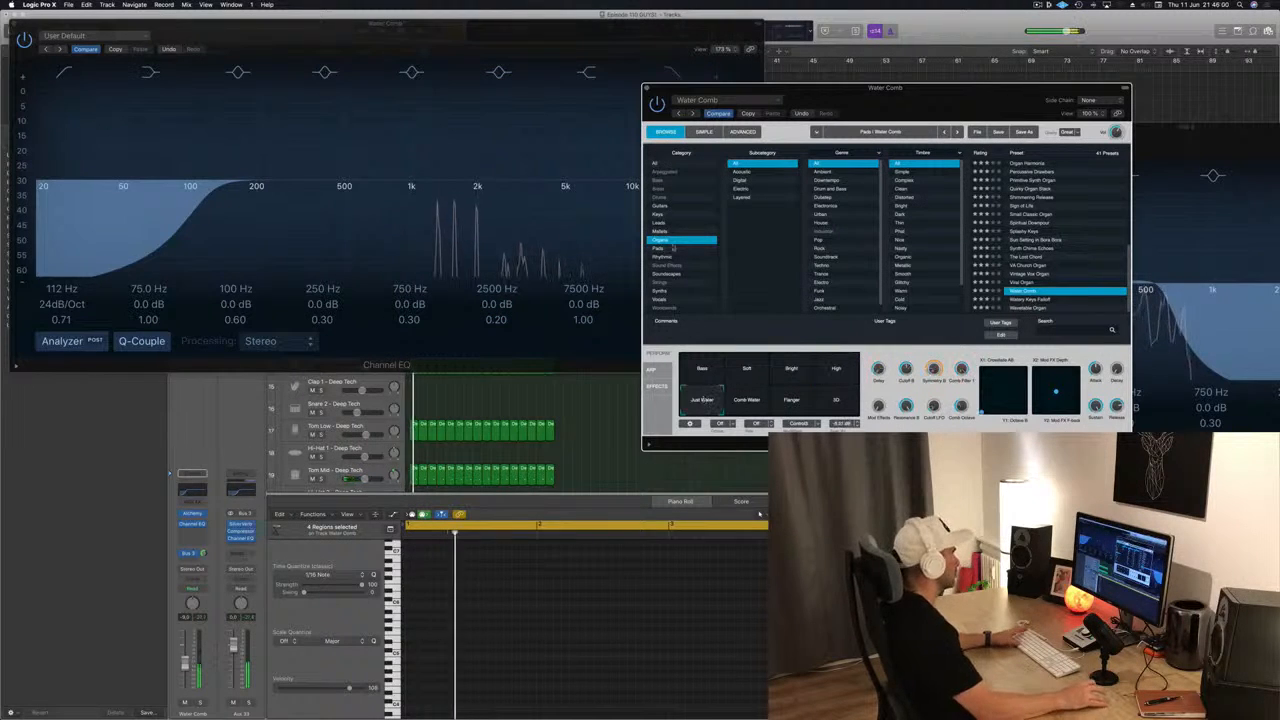
left_click(13, 24)
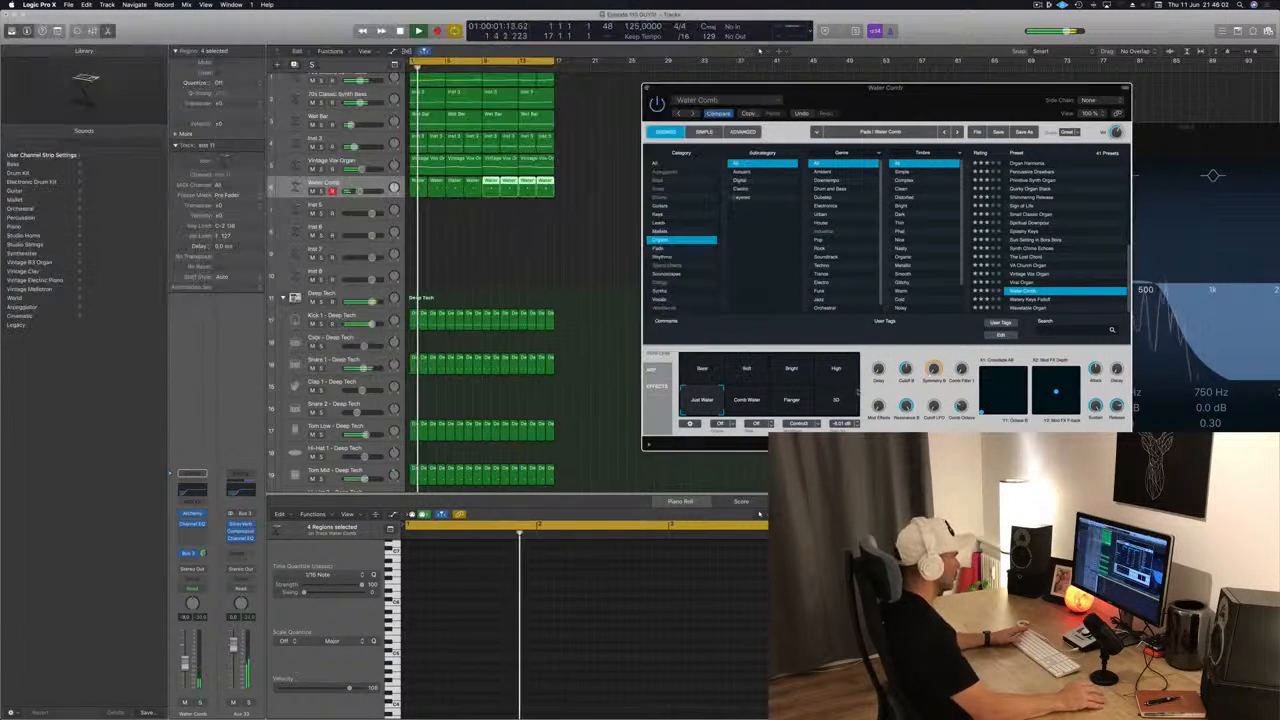
left_click(766, 398)
left_click(793, 403)
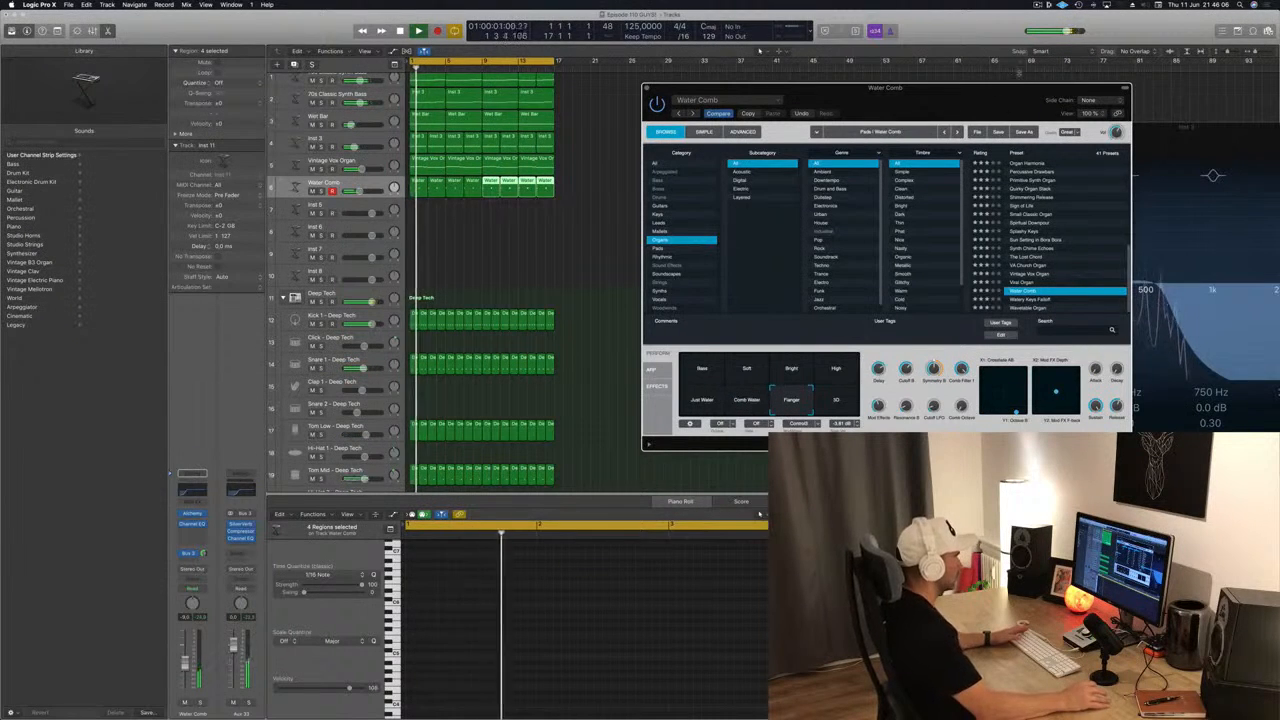
left_click_drag(950, 105, 966, 77)
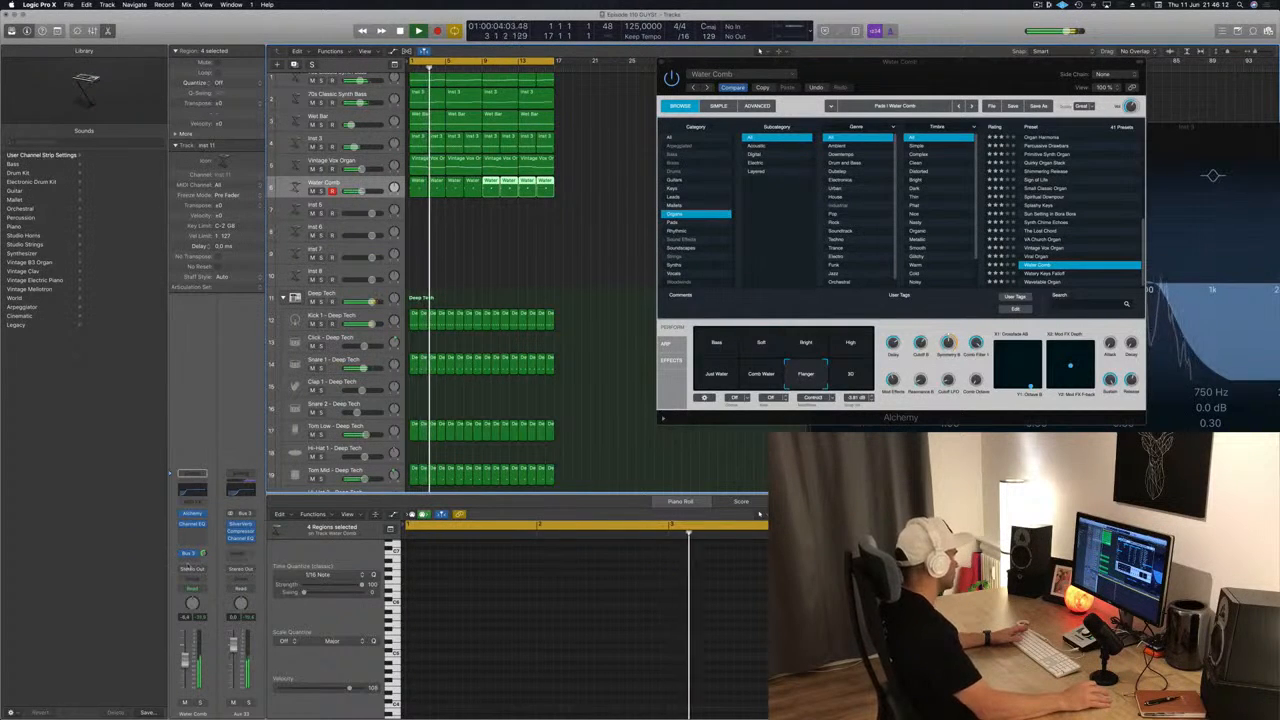
Add a second send on the Water Comb channel, routed to Bus 11.
left_click(187, 558)
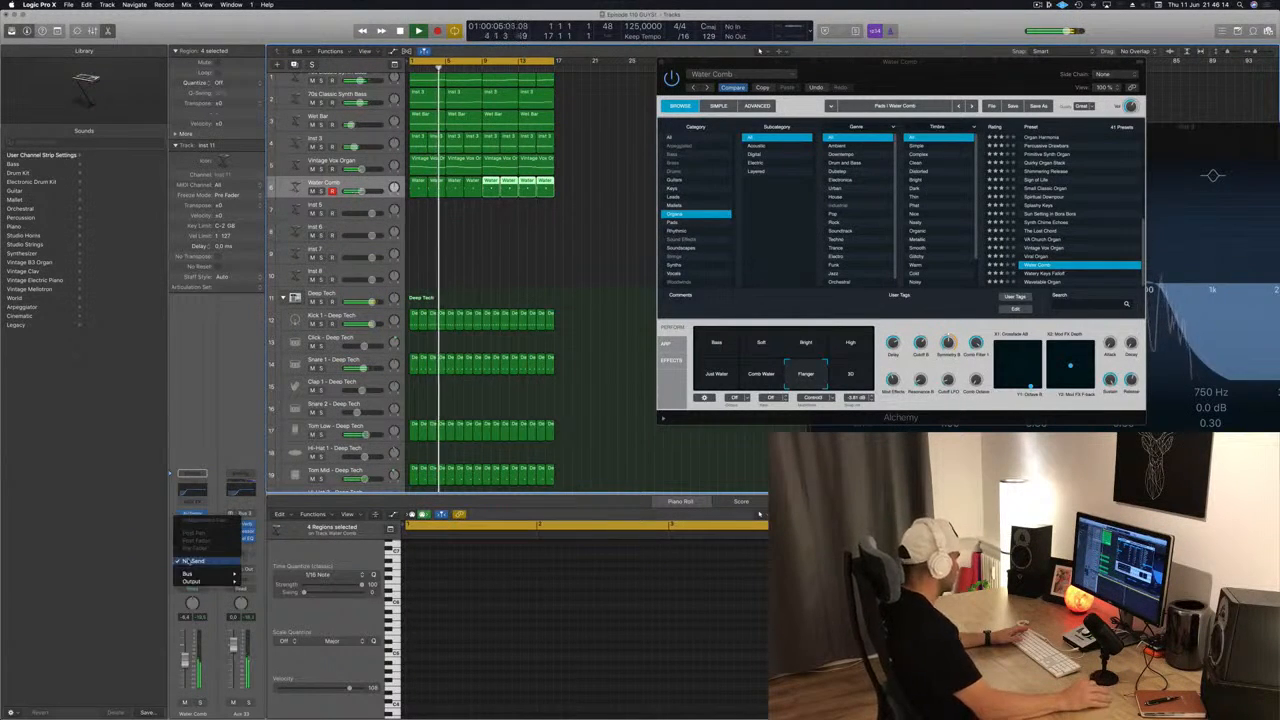
mouse_move(188, 574)
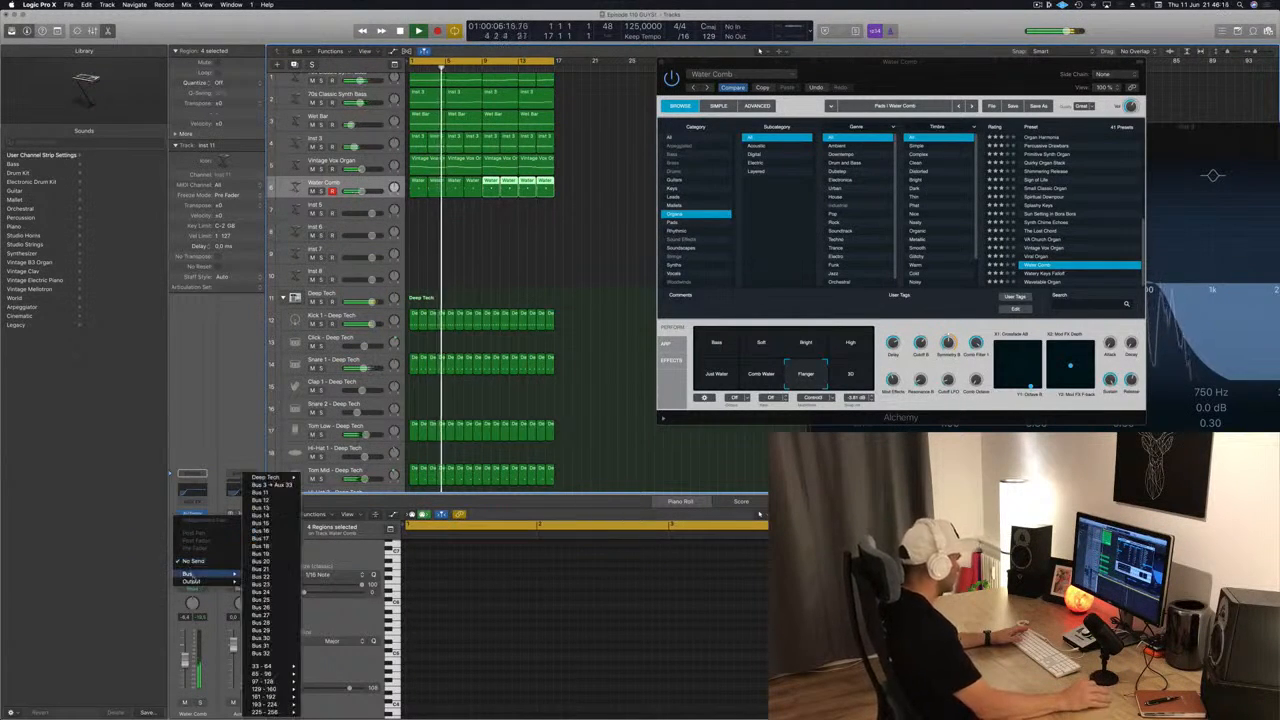
left_click(278, 494)
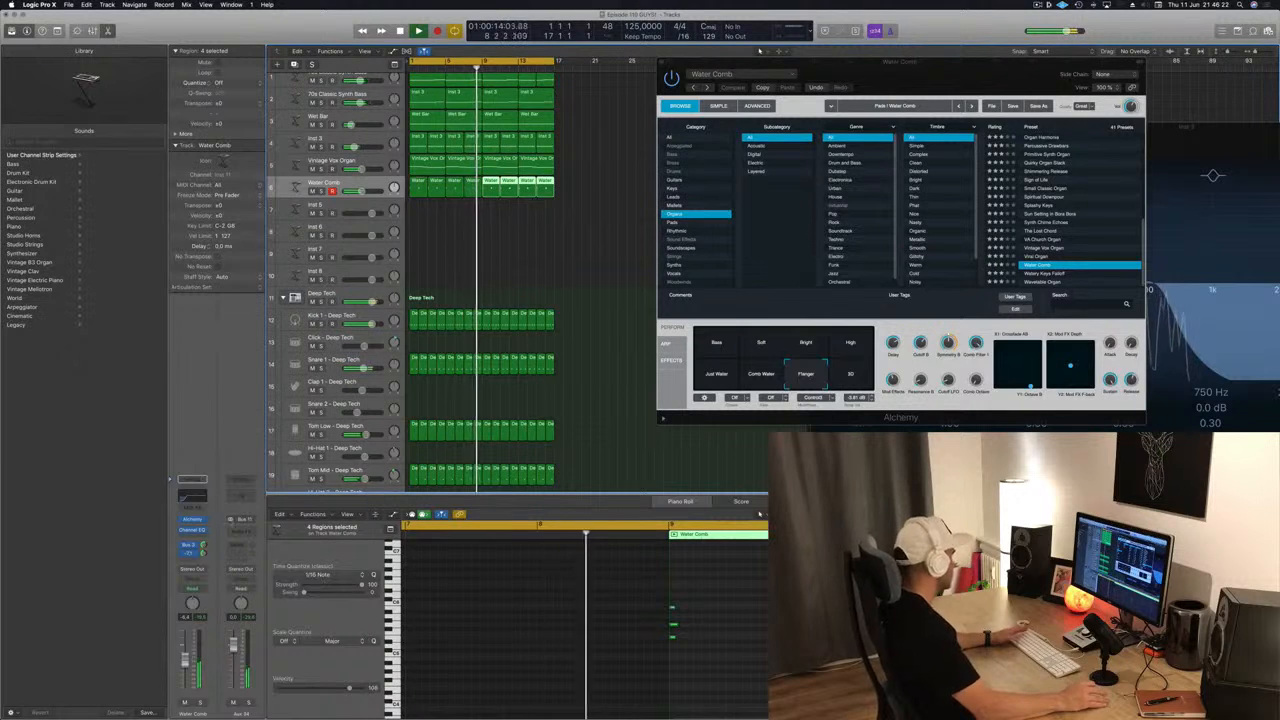
key("space")
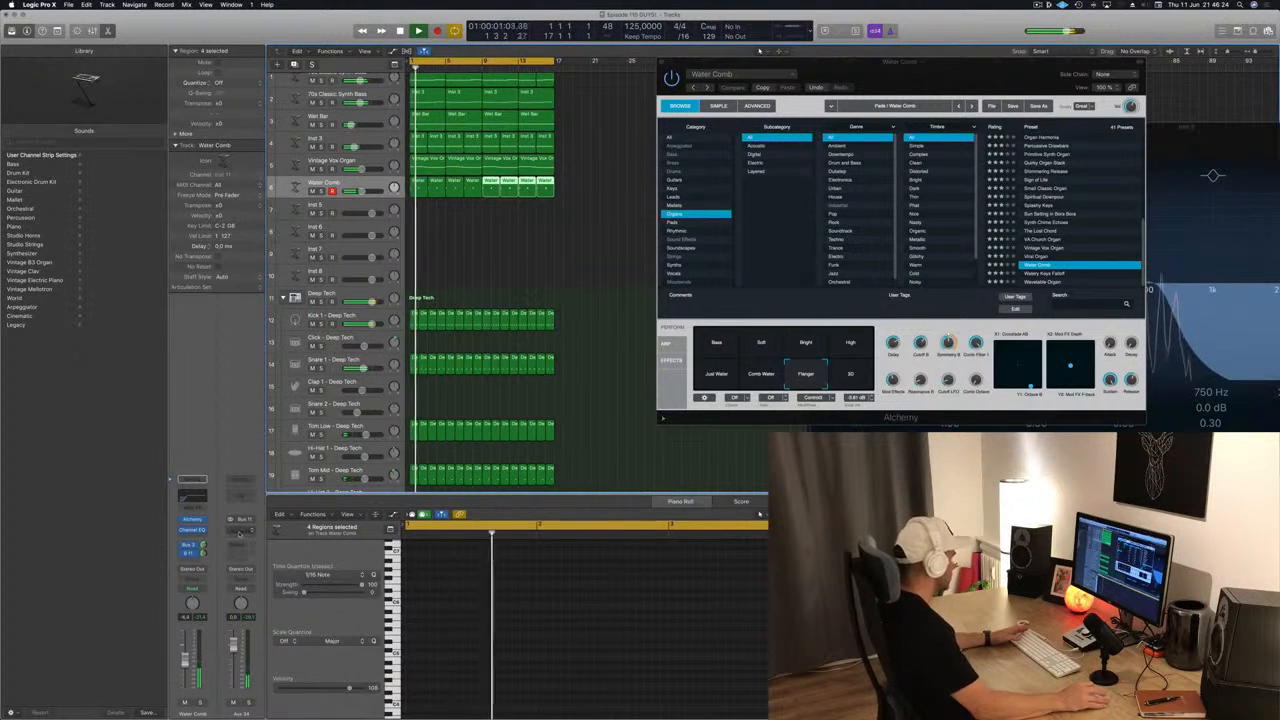
Insert a Sample Delay on the Bus 11 aux channel and load its 32 Samples preset.
left_click(238, 531)
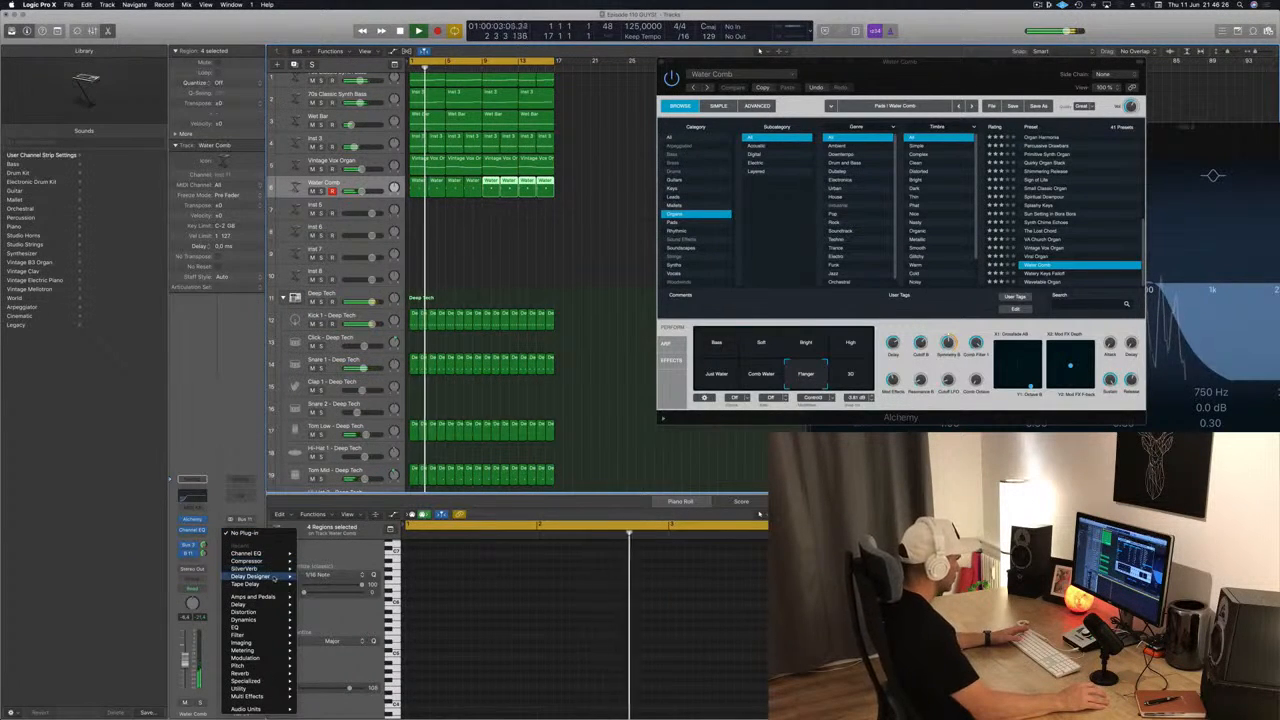
mouse_move(274, 578)
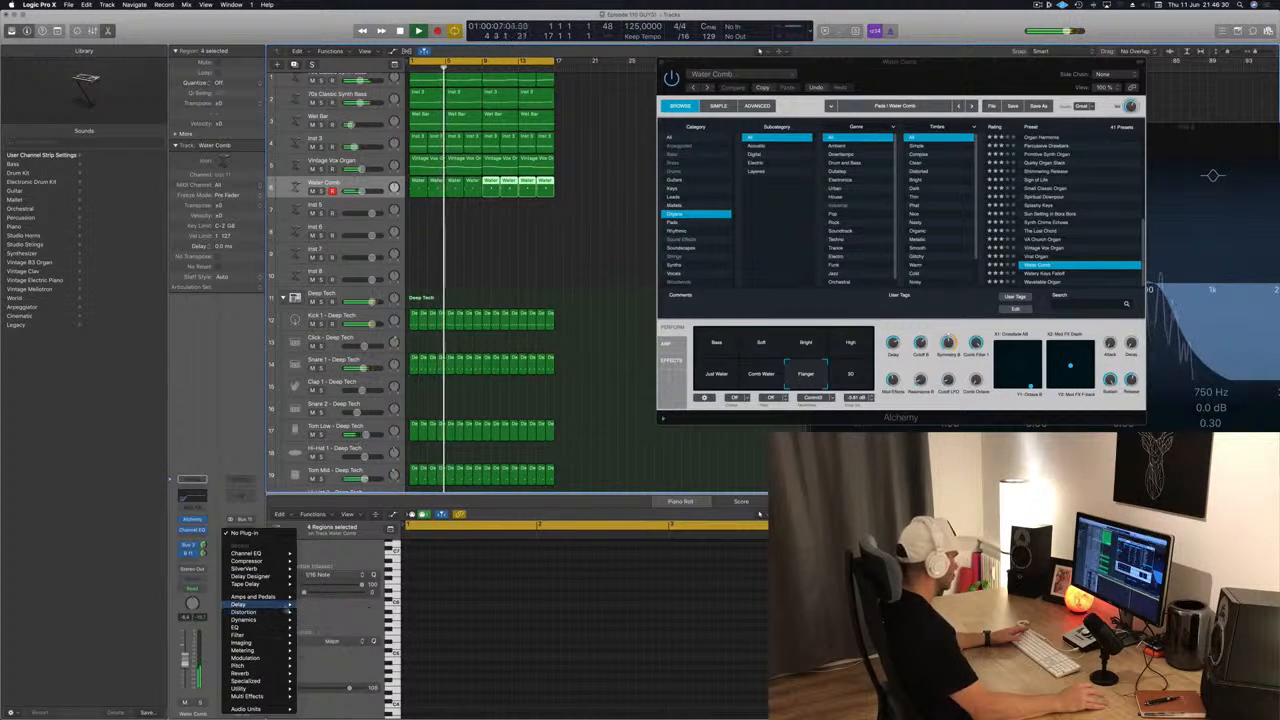
mouse_move(285, 606)
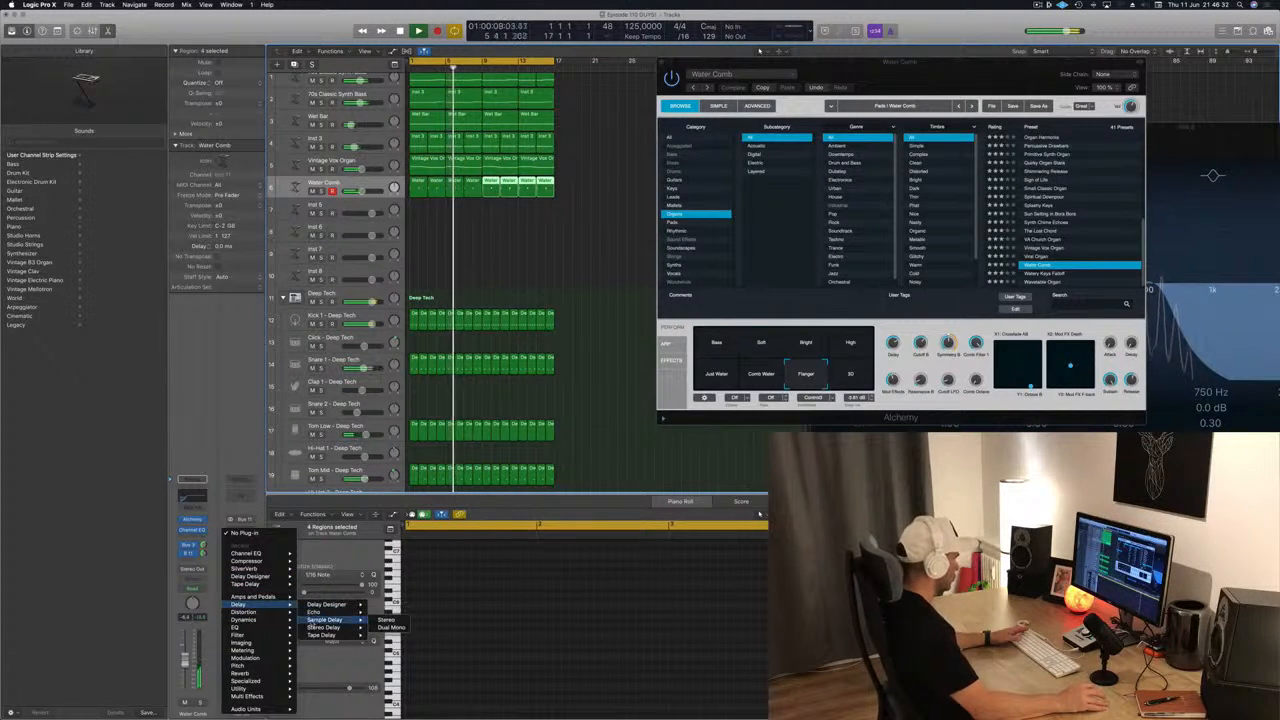
left_click(391, 627)
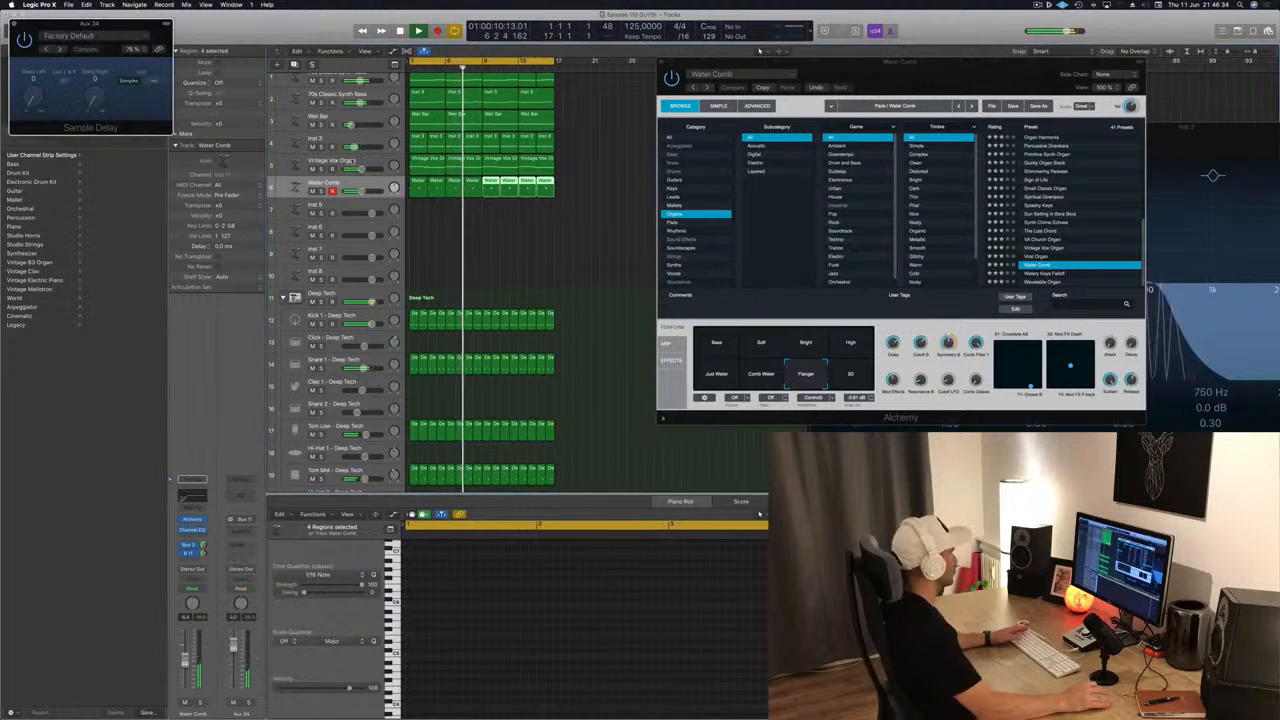
left_click_drag(82, 33, 630, 88)
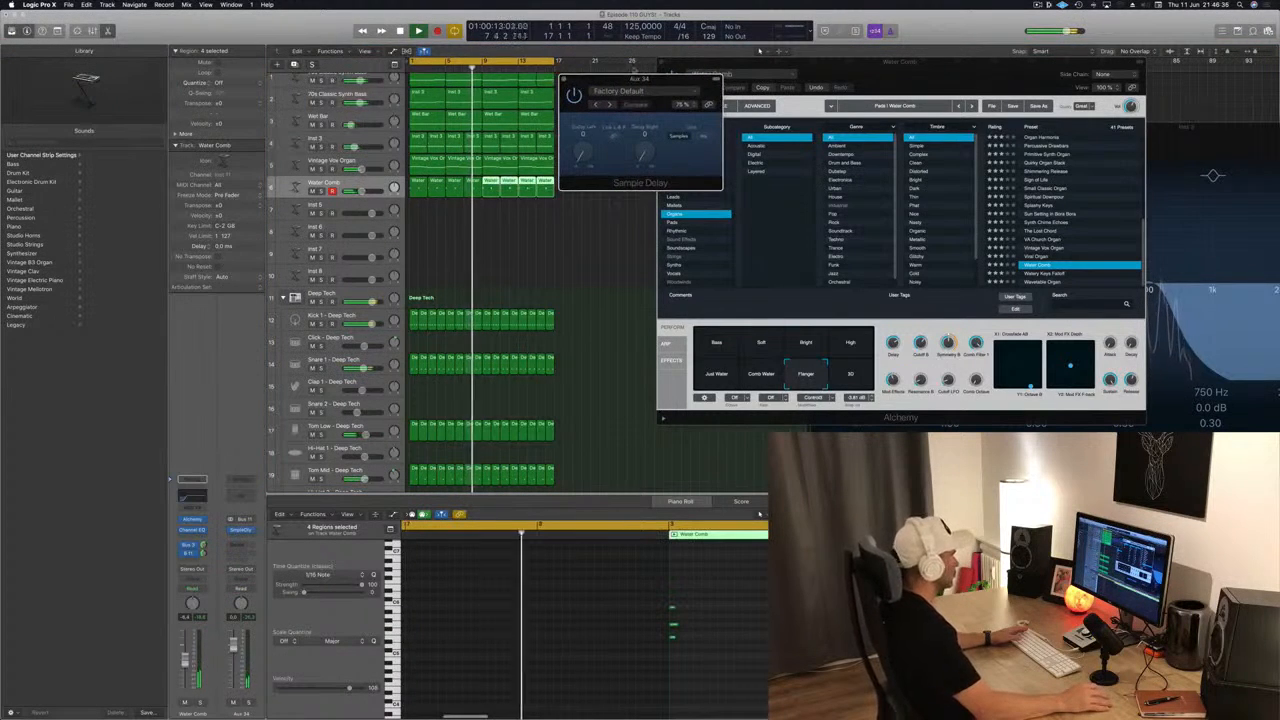
left_click(629, 89)
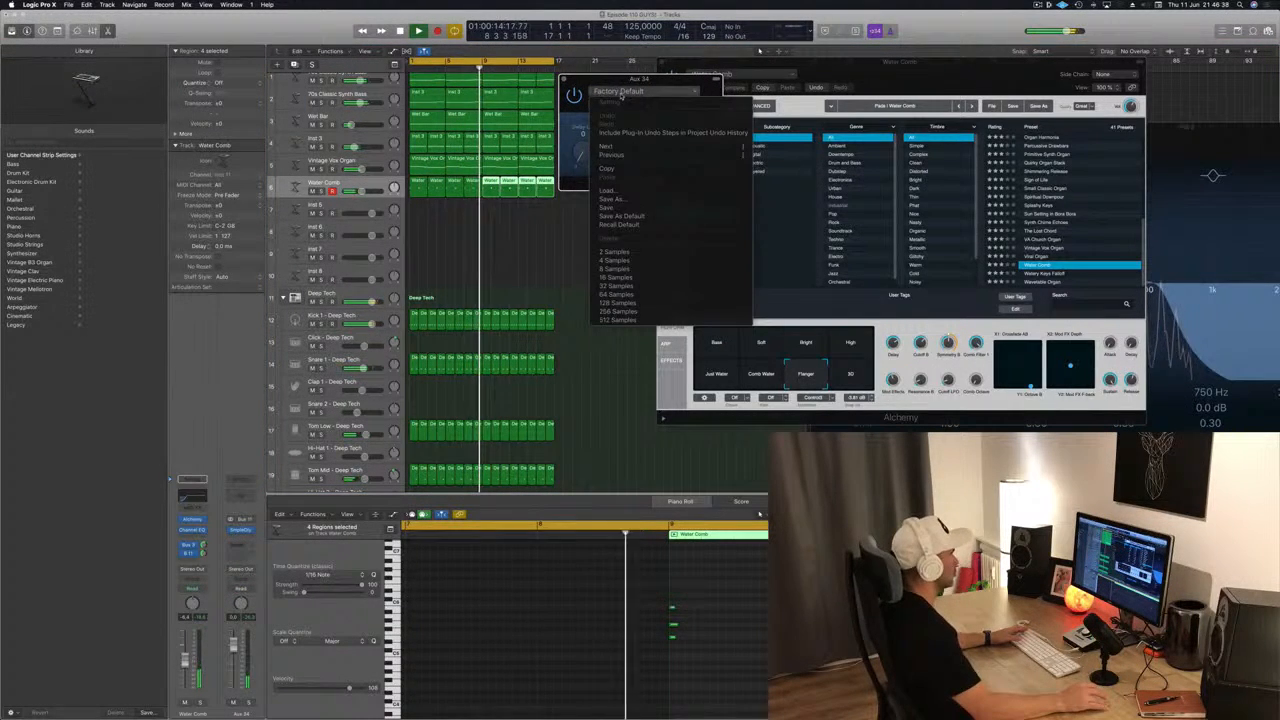
left_click(613, 287)
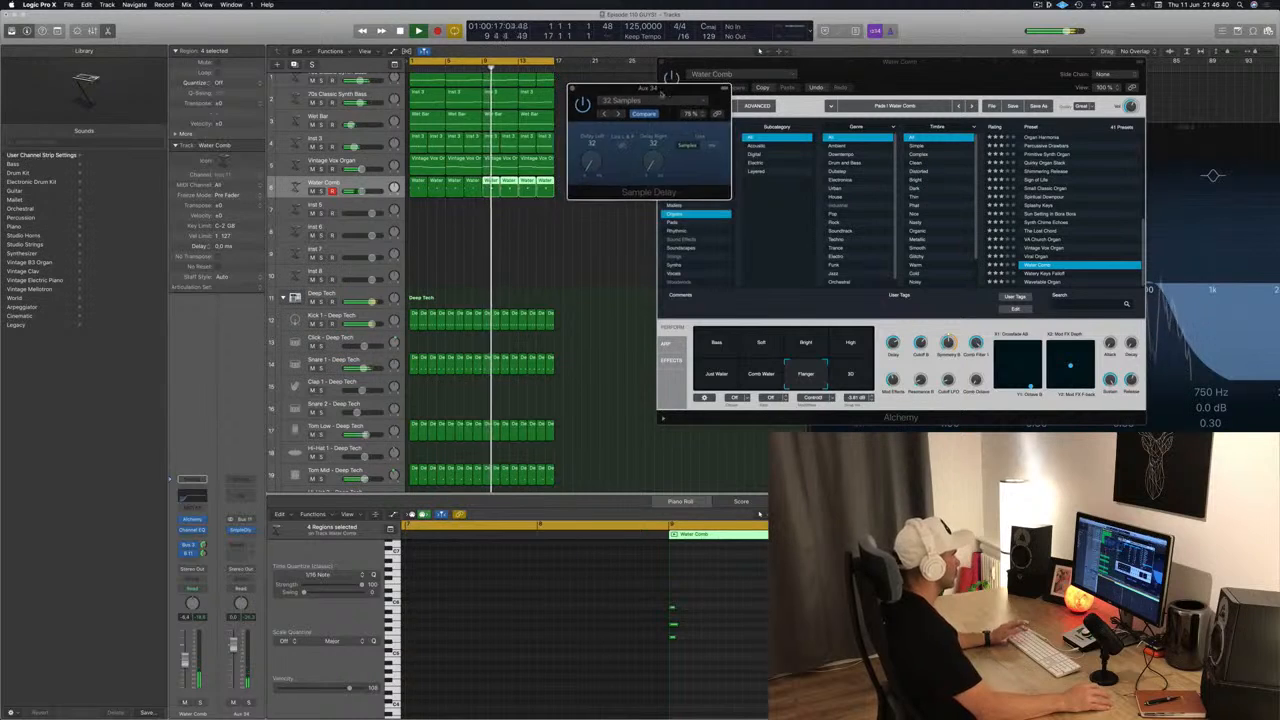
left_click_drag(659, 80, 593, 123)
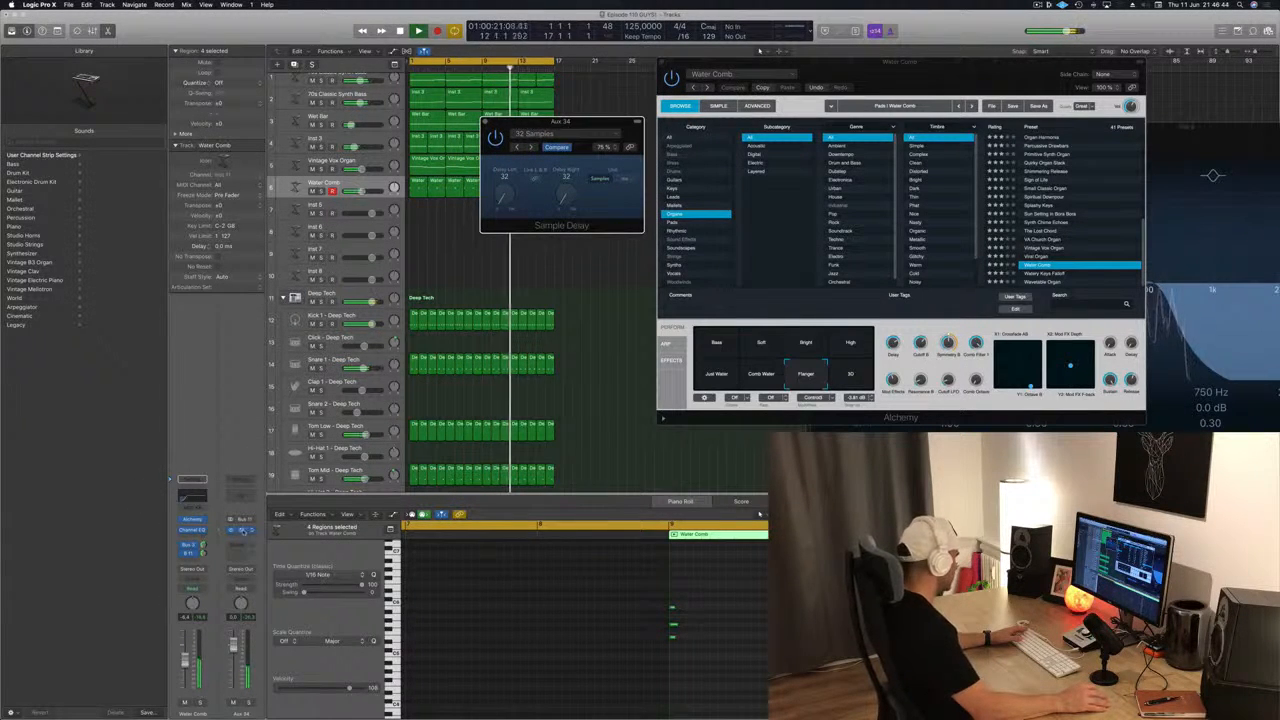
Replace the aux channel's Sample Delay with Delay Designer and load the Complex Filtered preset Ease In 05.
left_click(251, 531)
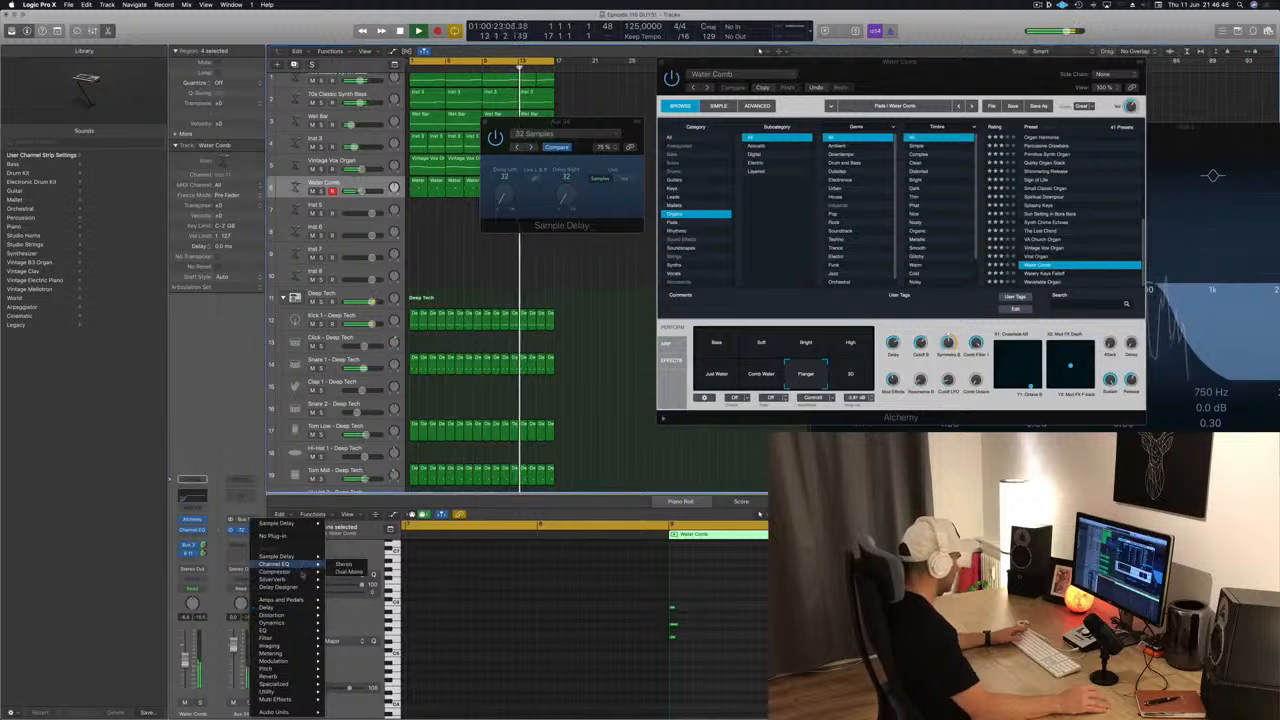
mouse_move(303, 588)
left_click(346, 588)
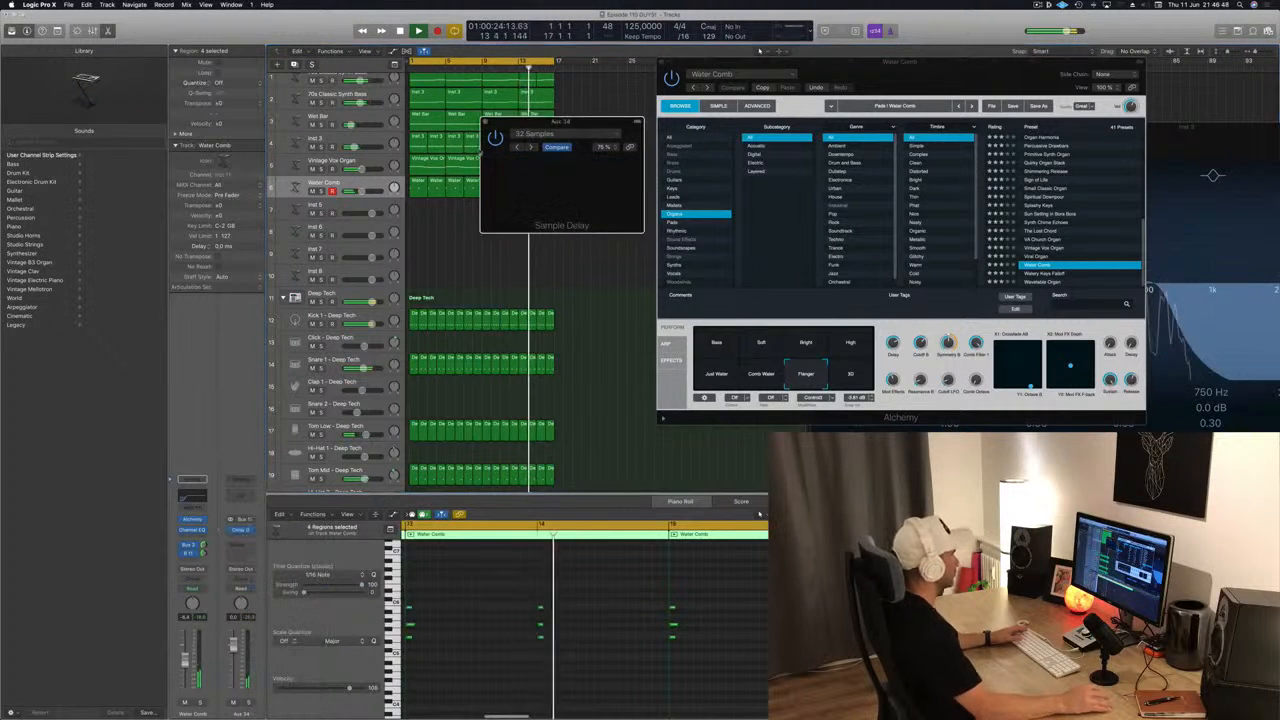
left_click_drag(668, 126, 635, 113)
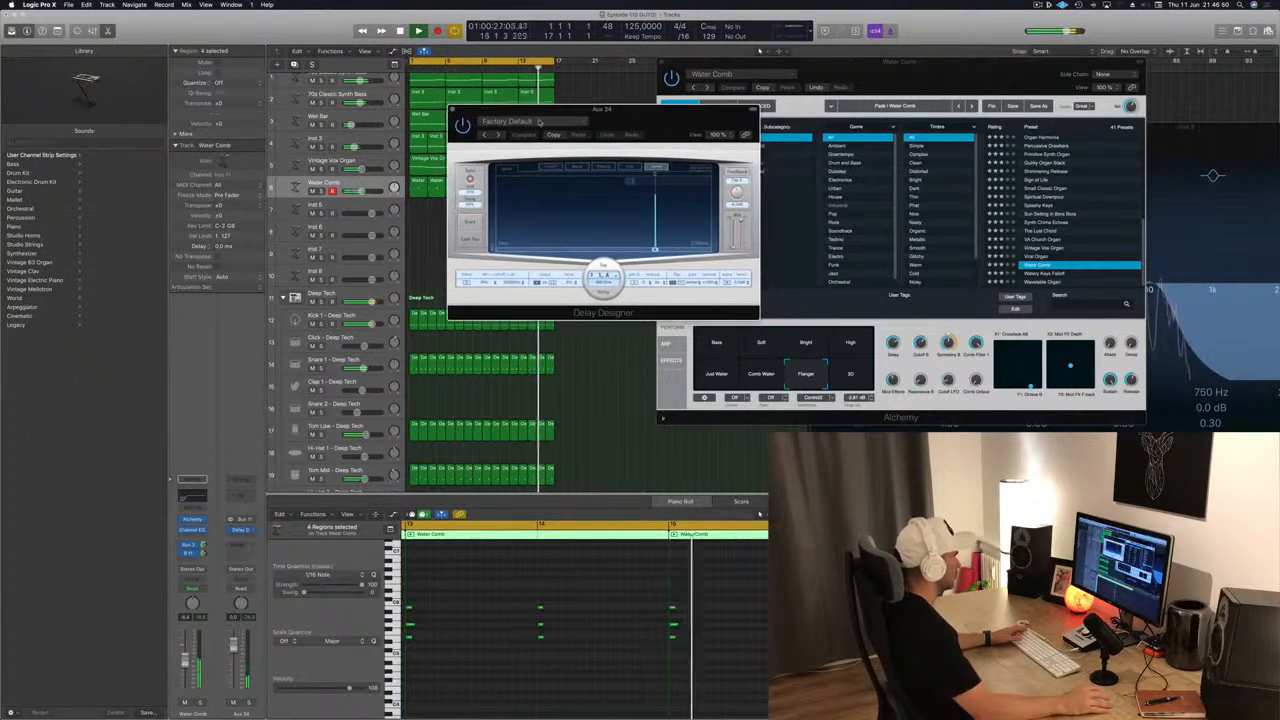
left_click(540, 121)
mouse_move(600, 307)
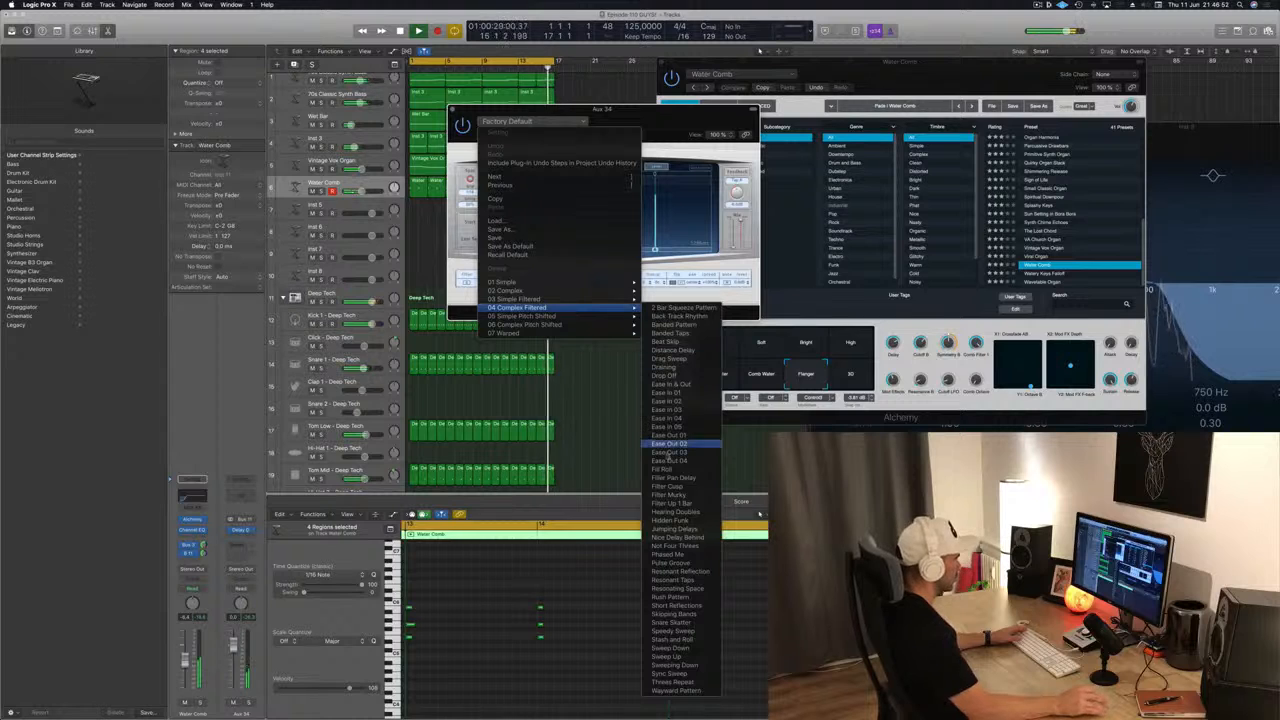
left_click(681, 432)
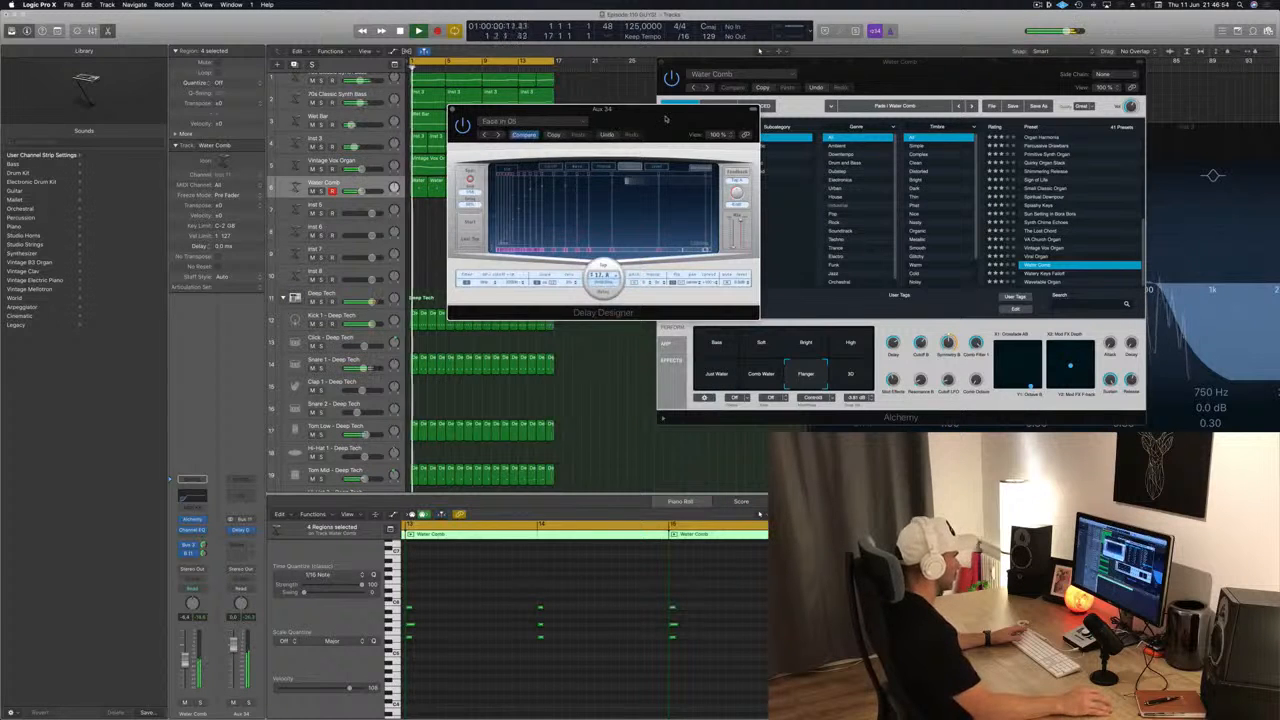
left_click_drag(600, 111, 717, 118)
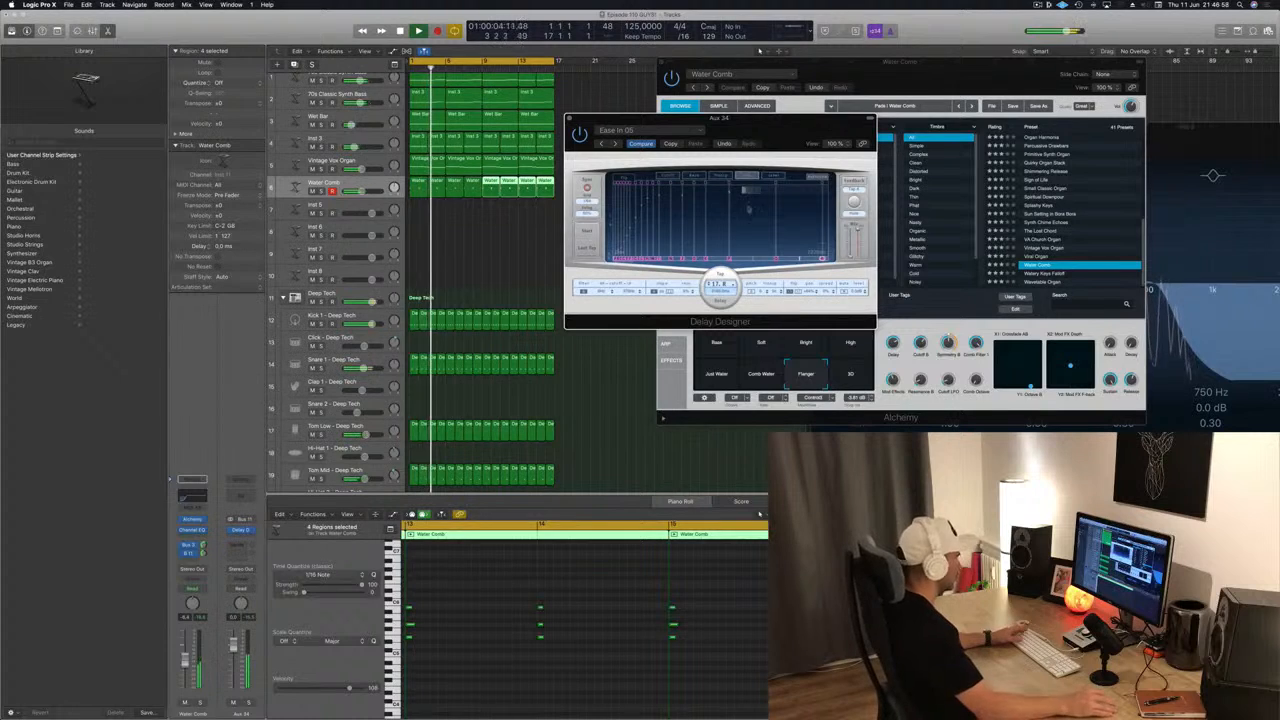
Adjust the Water Comb send level to Bus 11 and step the Delay Designer preset through Ease Out 01 to Ease Out 02.
left_click(204, 555)
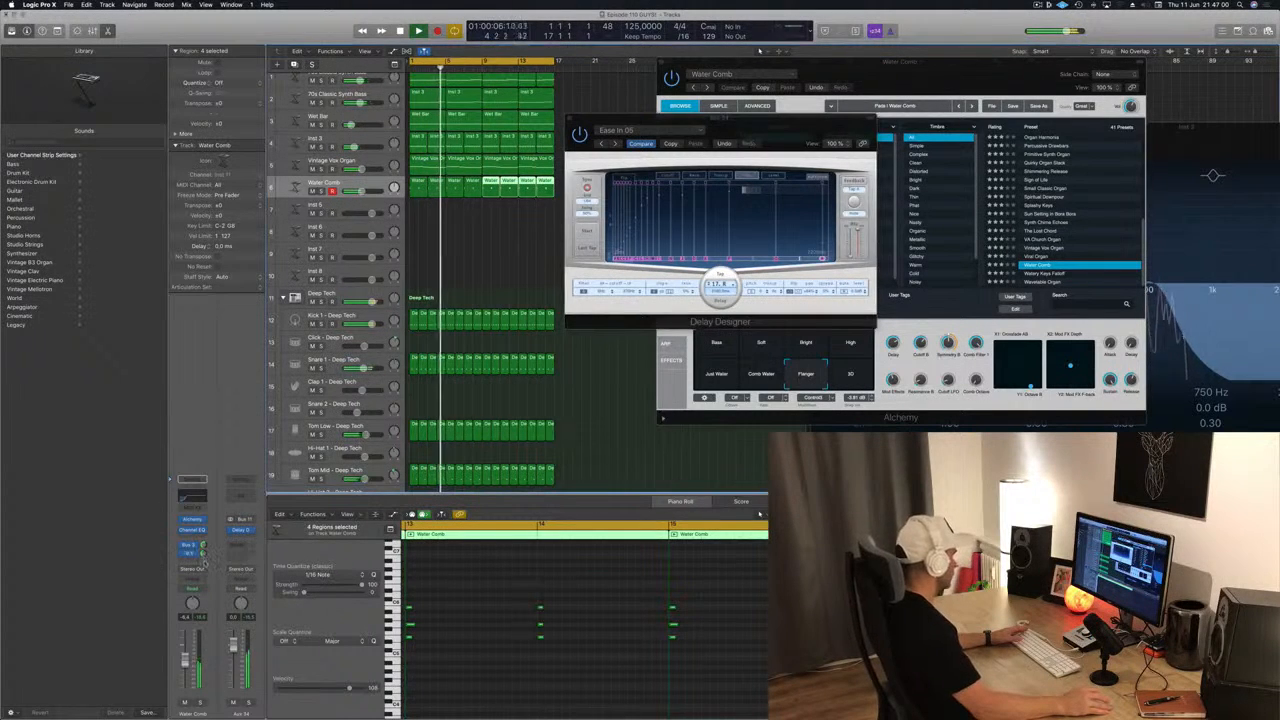
left_click(613, 144)
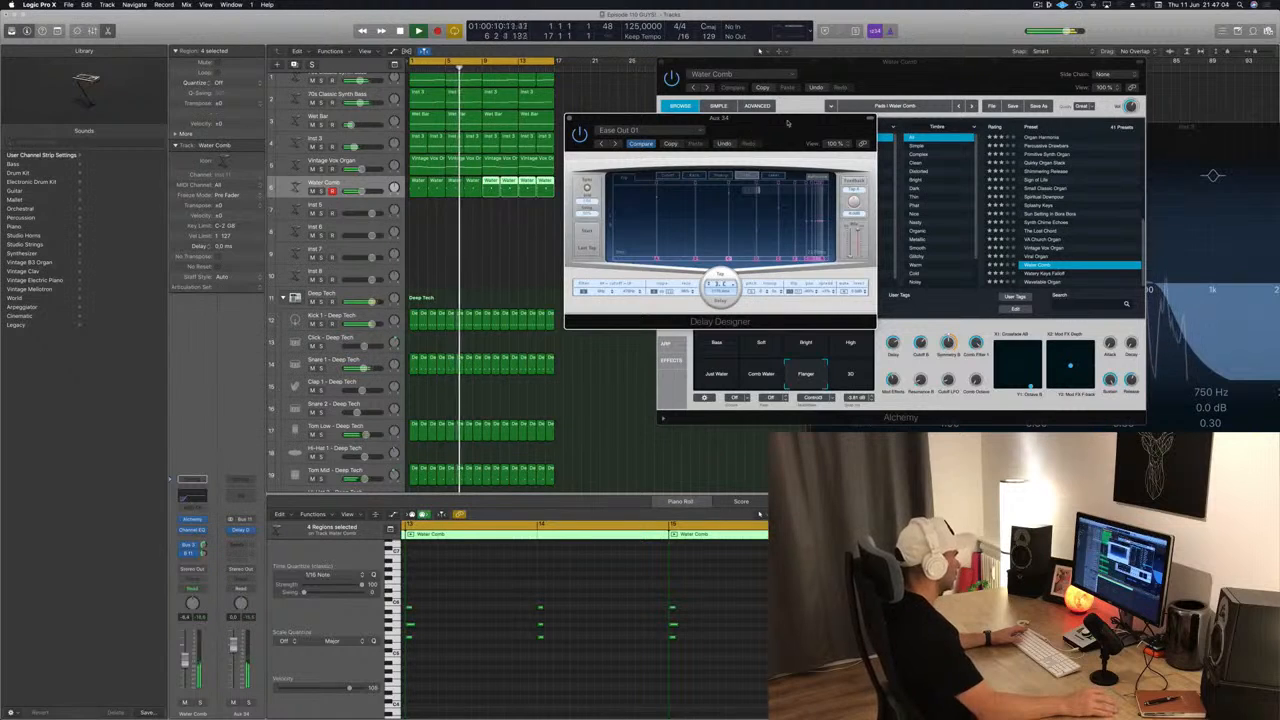
left_click_drag(614, 144, 555, 154)
left_click_drag(684, 141, 612, 152)
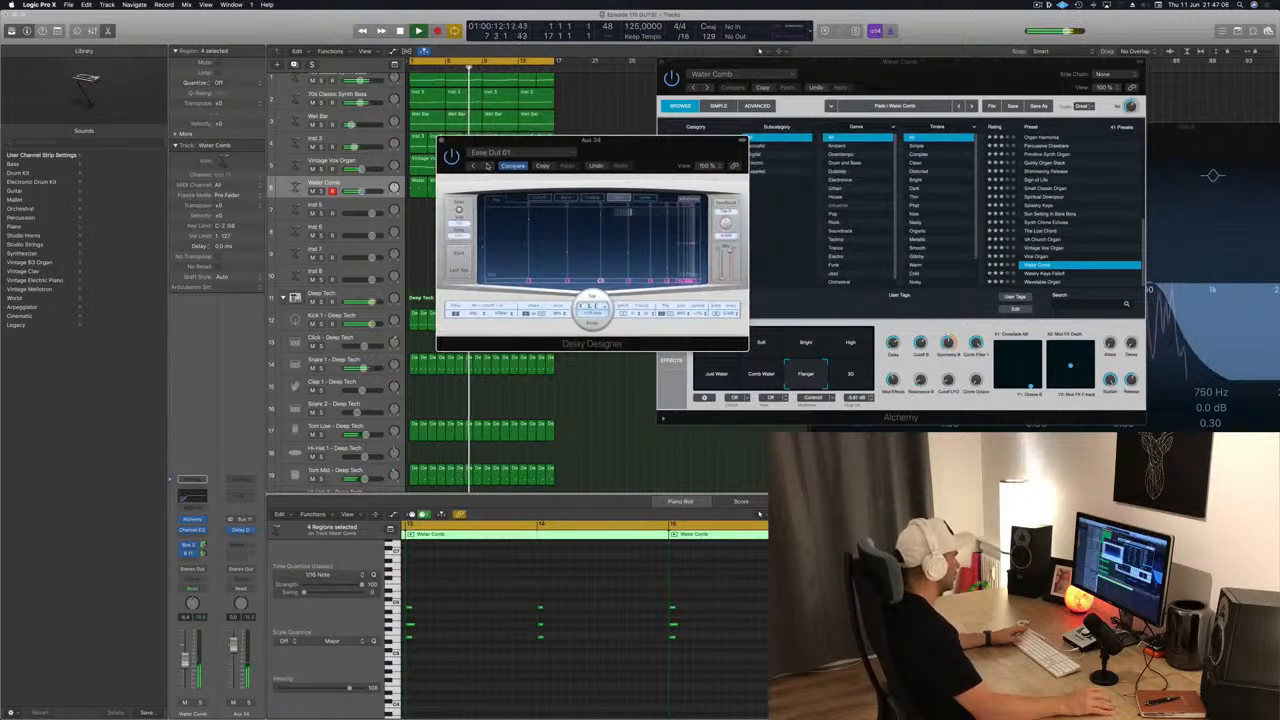
left_click(487, 166)
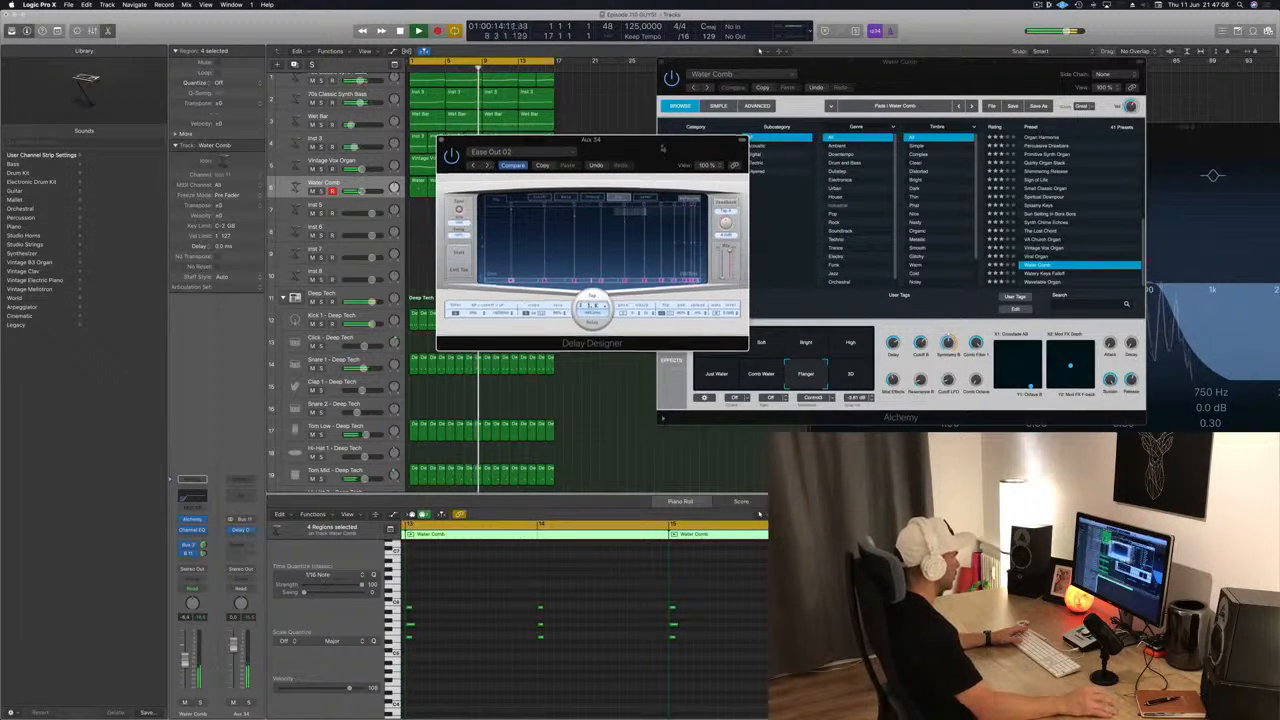
left_click_drag(487, 141, 765, 111)
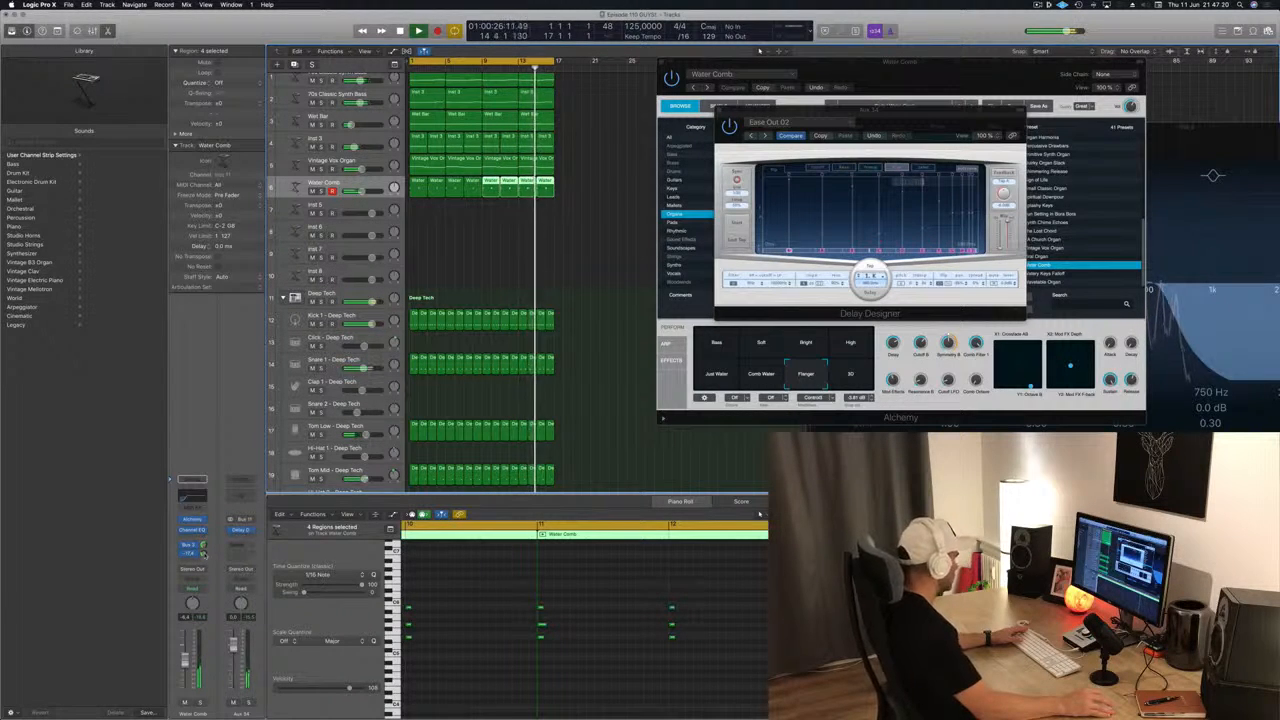
left_click_drag(982, 117, 793, 137)
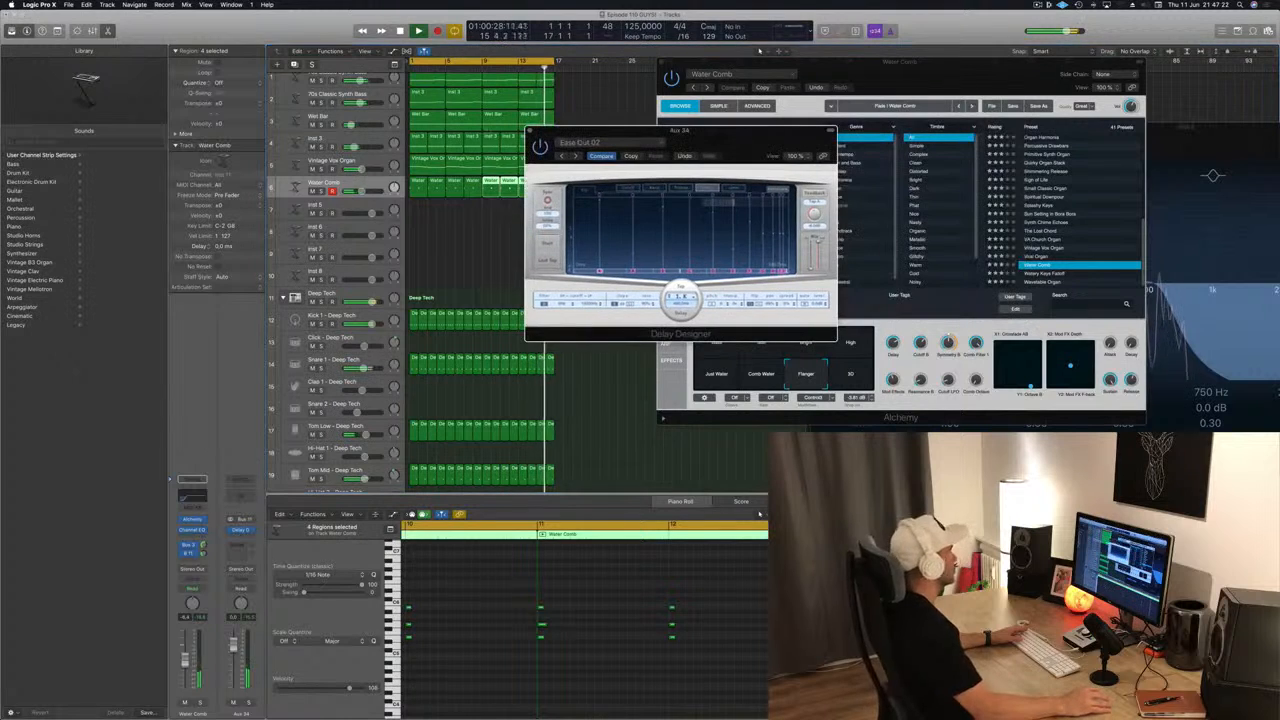
Close the Delay Designer and Water Comb Alchemy windows to clear the view of the tracks.
left_click(529, 131)
left_click_drag(685, 62, 564, 90)
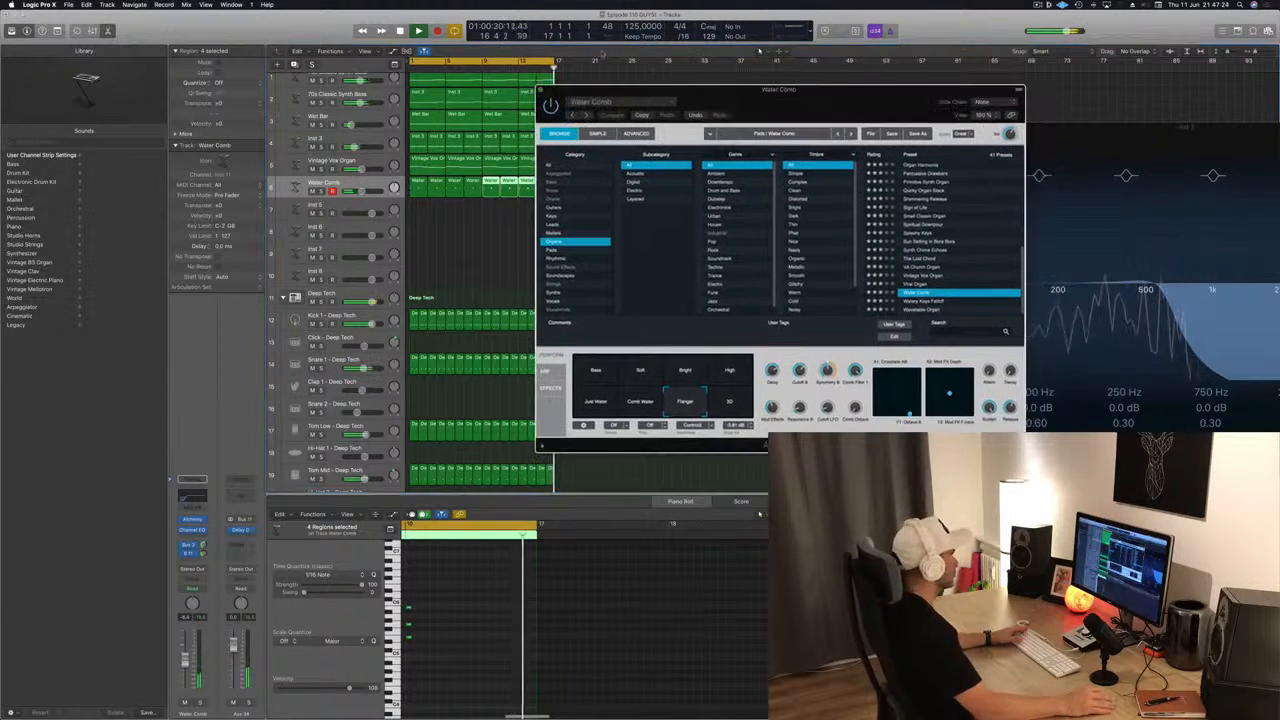
left_click(540, 89)
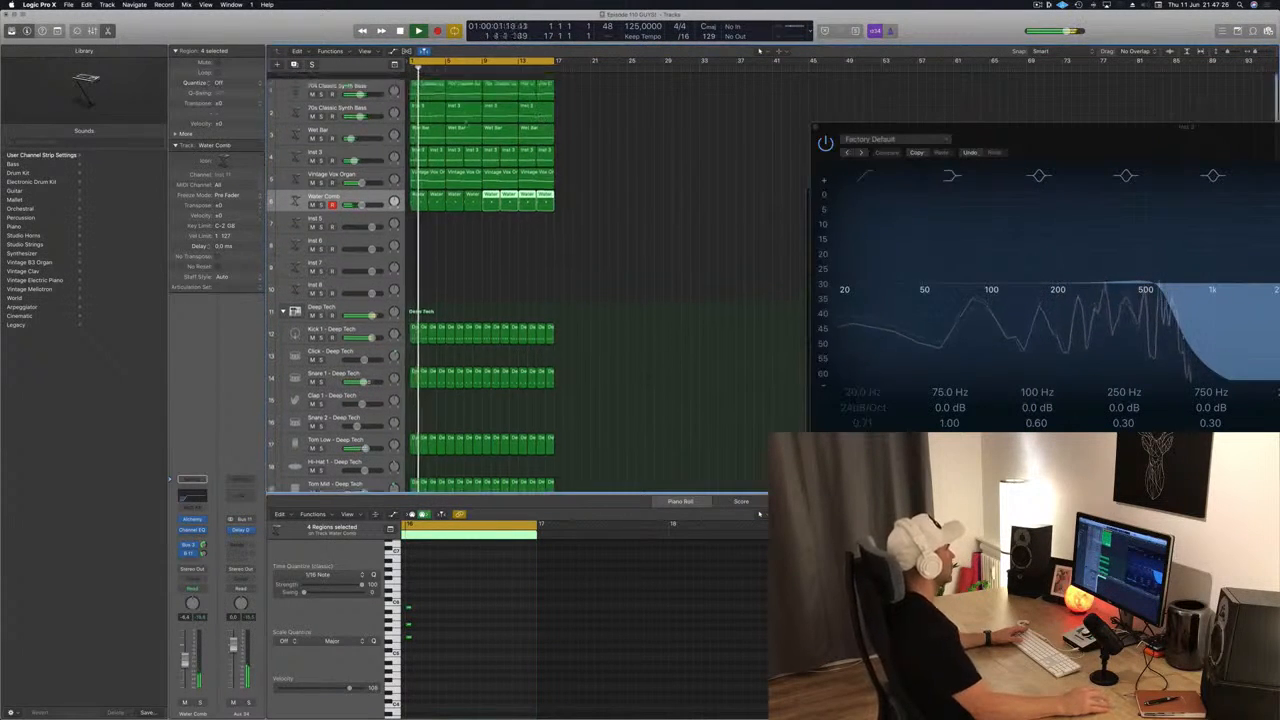
Mute and unmute the second 70s Classic Synth Bass track to compare the loop without and with it.
left_click(311, 110)
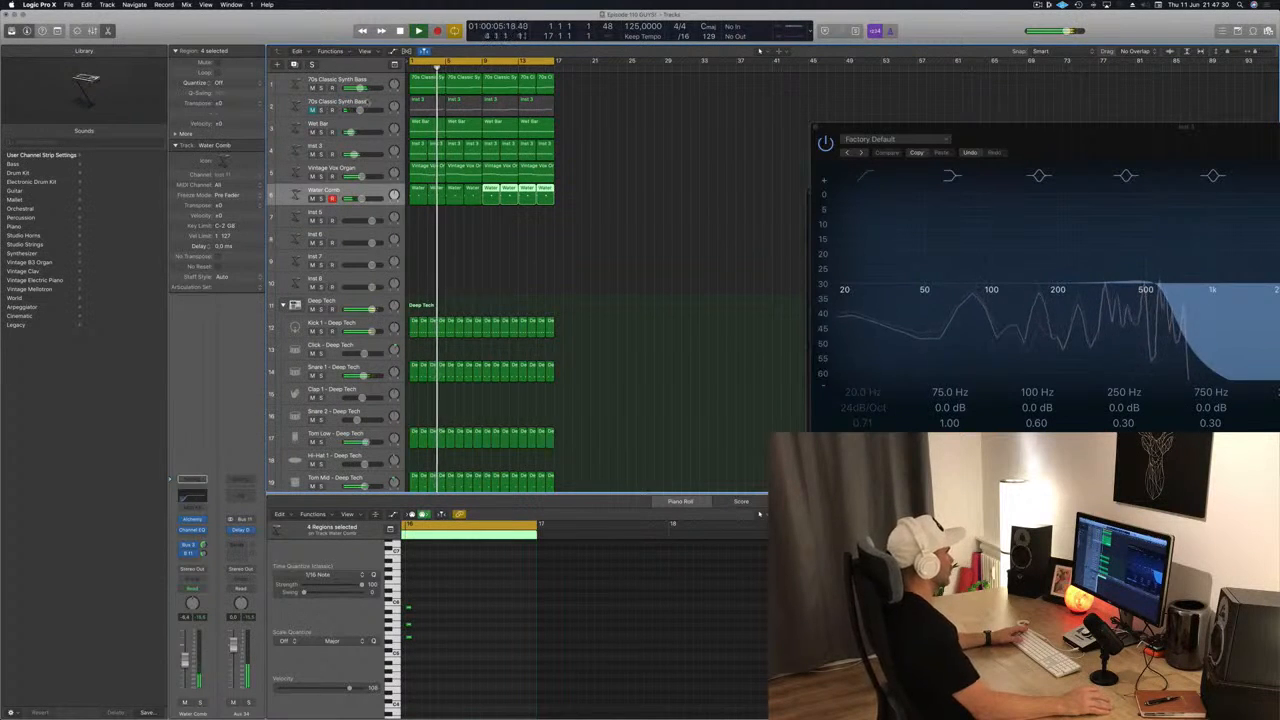
left_click(594, 211)
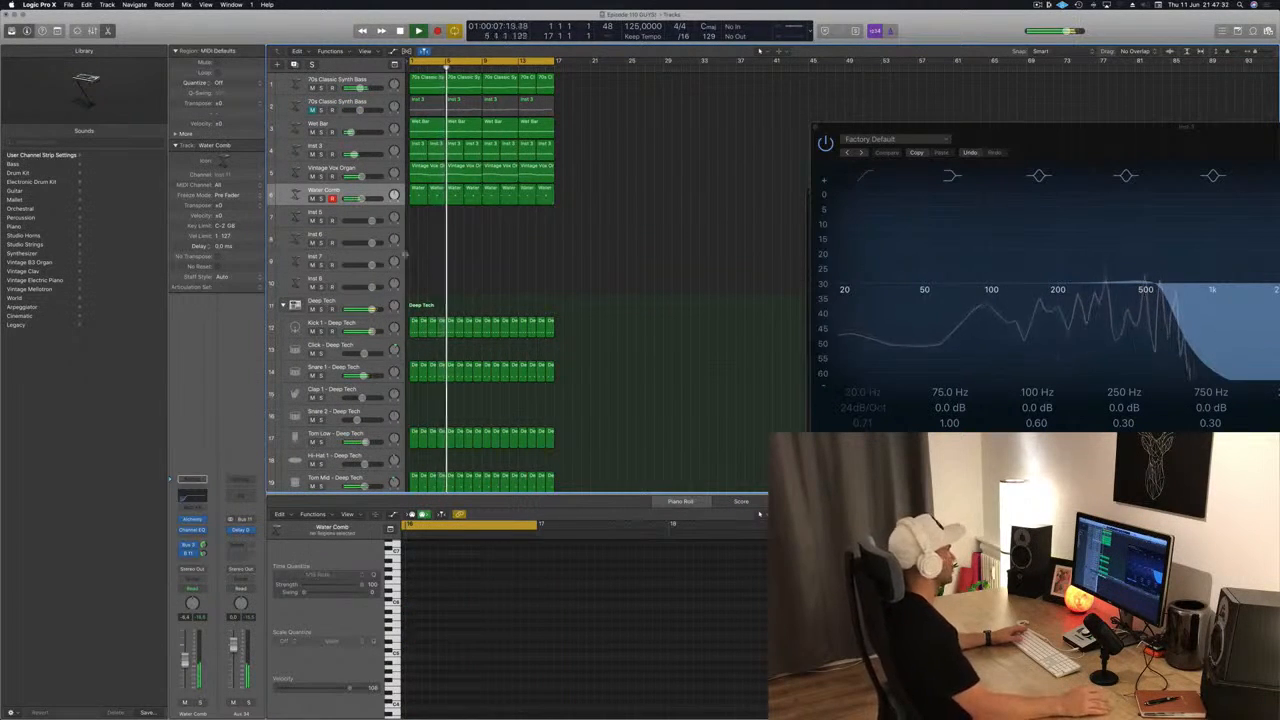
left_click(324, 190)
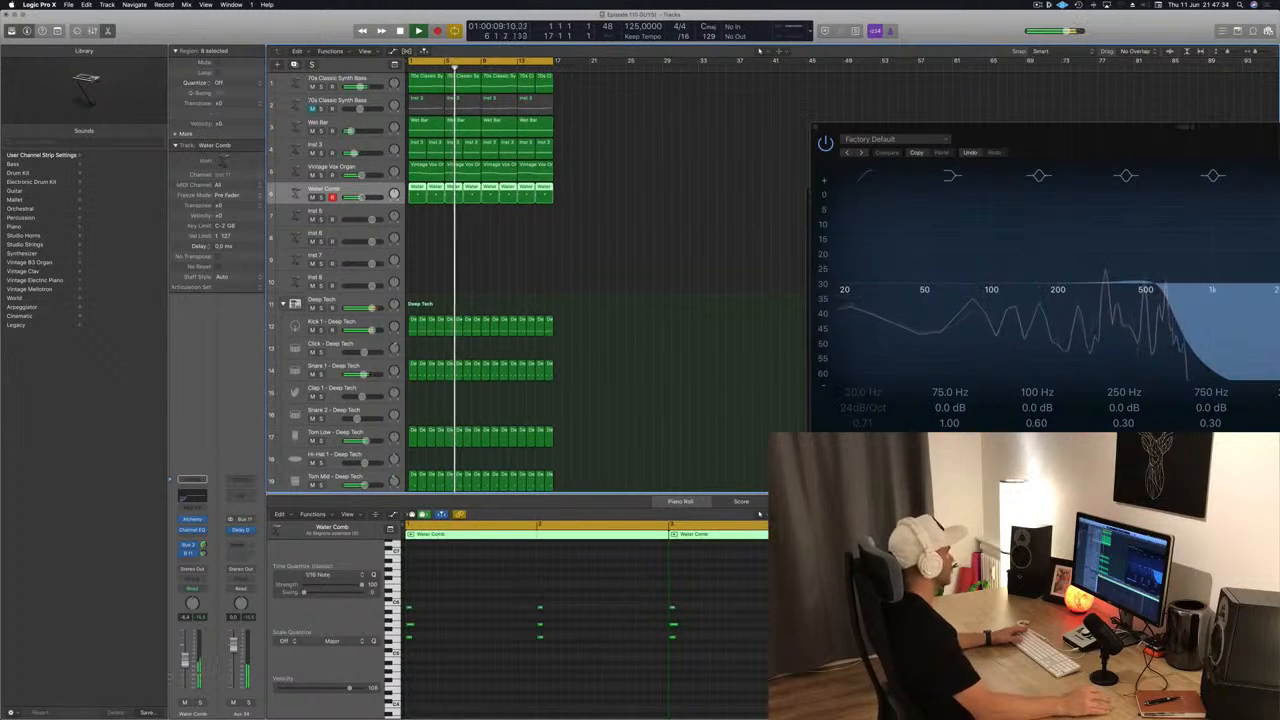
left_click(510, 267)
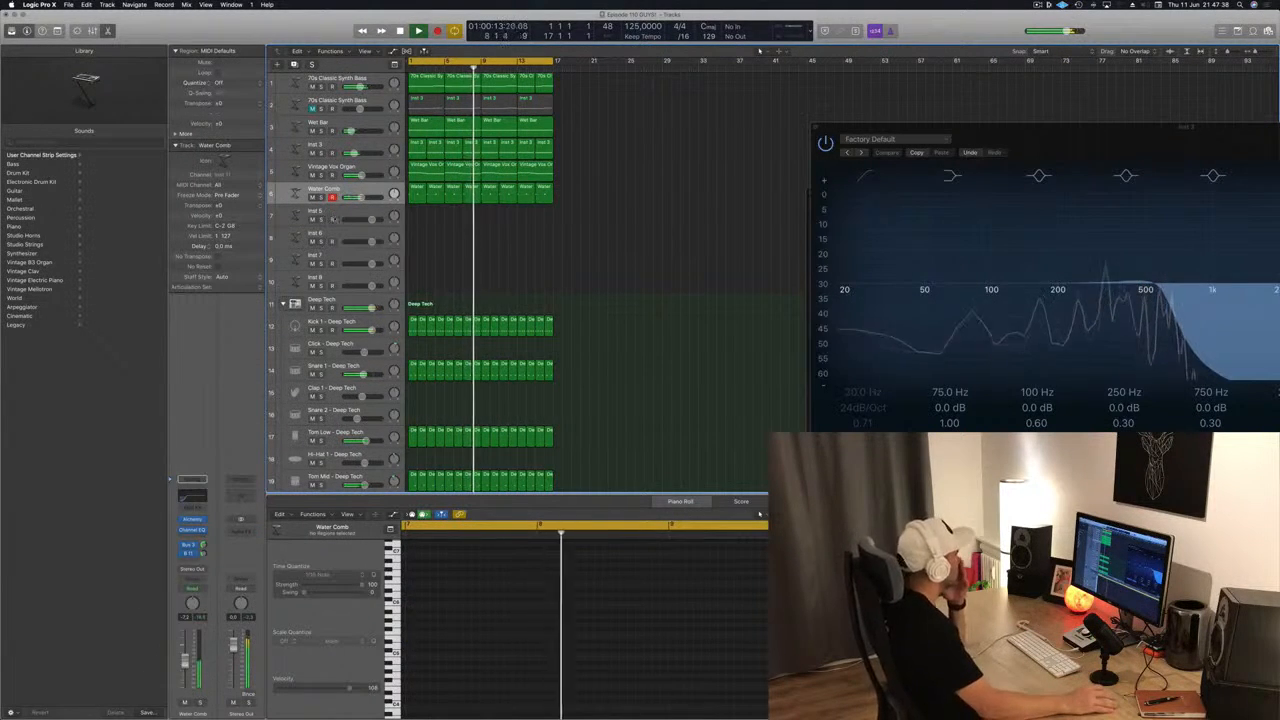
left_click(348, 217)
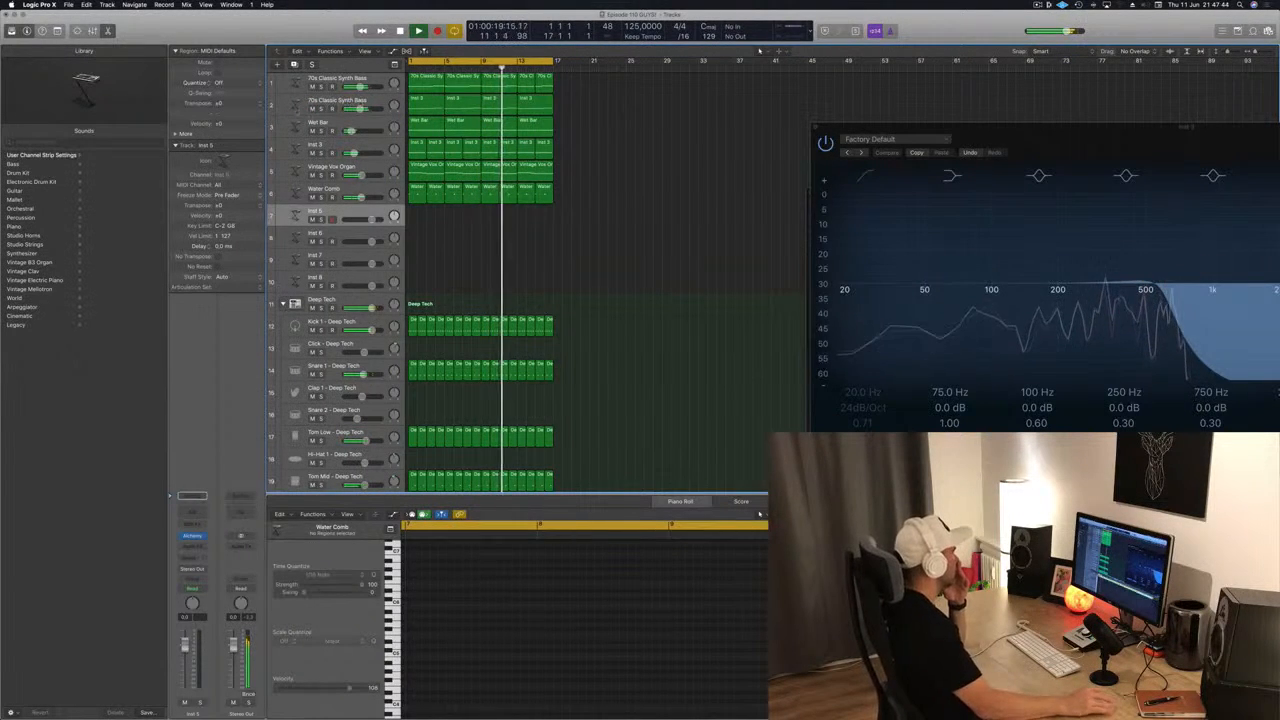
left_click(312, 107)
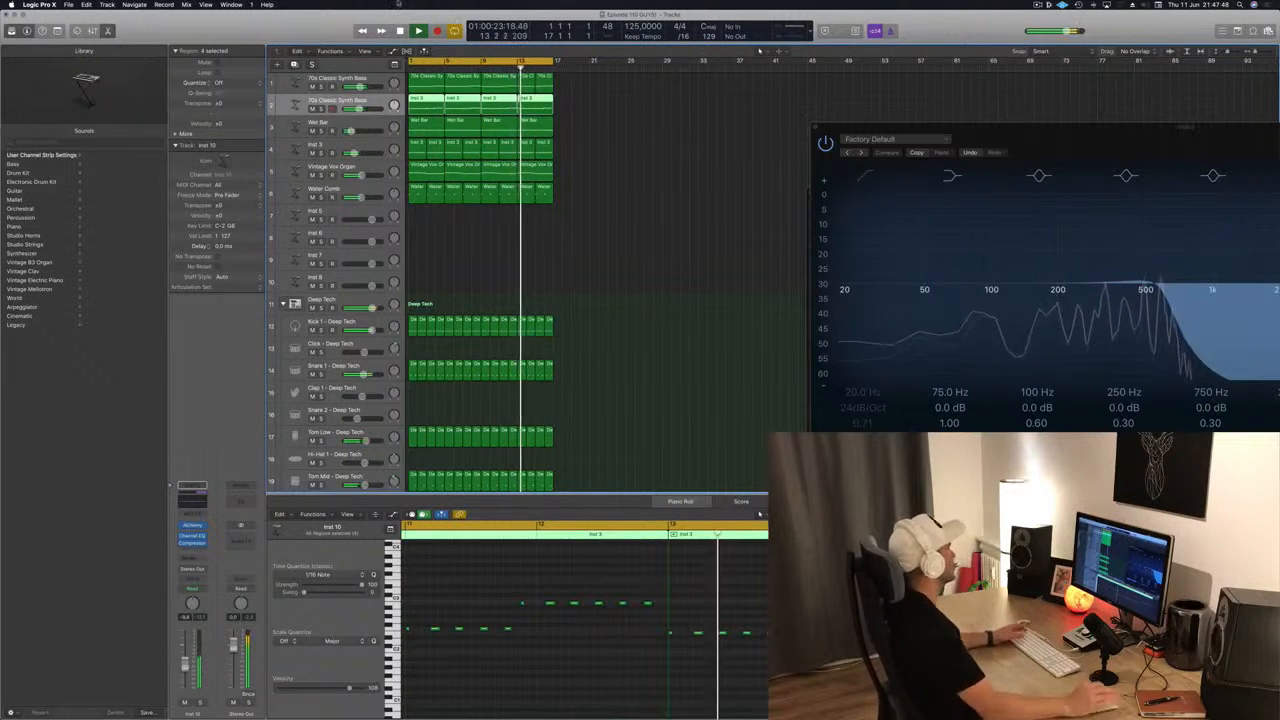
Mute the Vintage Vox Organ, Inst 3 and Wet Bar tracks, and restore the Wet Bar and Vintage Vox Organ.
left_click(311, 174)
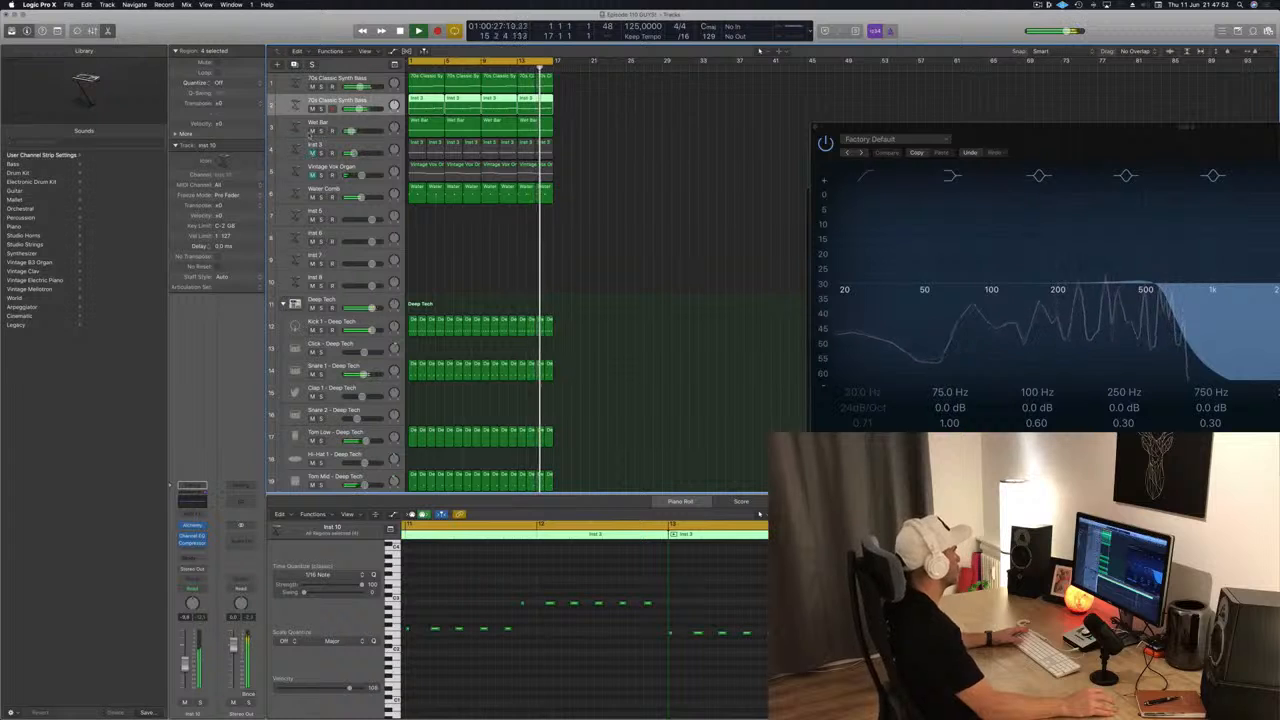
left_click(311, 131)
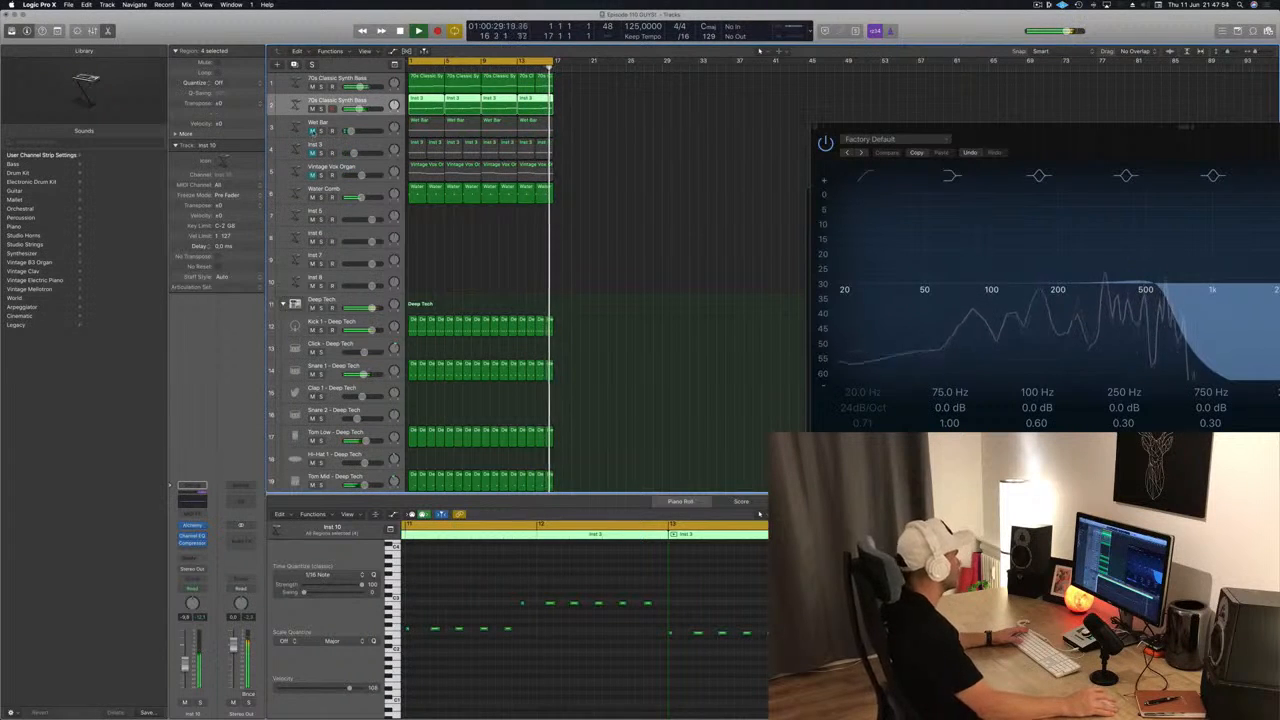
left_click(371, 128)
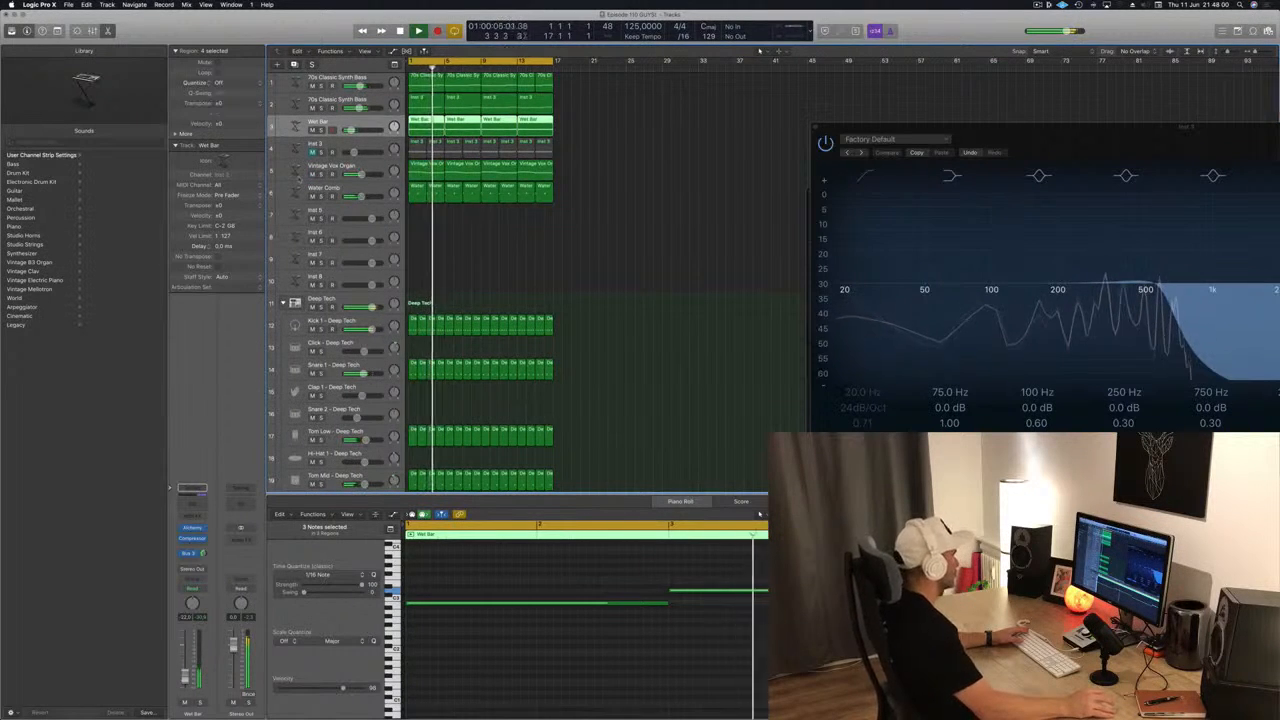
Open the Vintage Vox Organ's Alchemy instrument, lower the track's volume and close the instrument window.
left_click(332, 175)
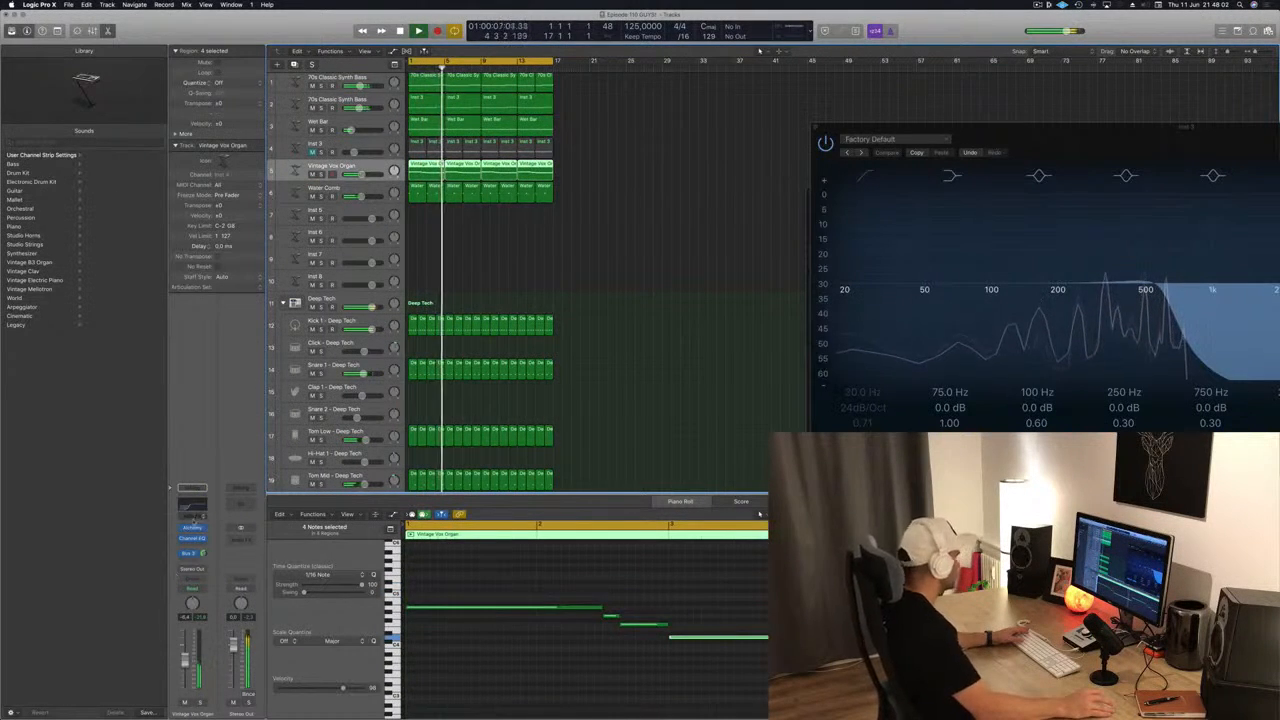
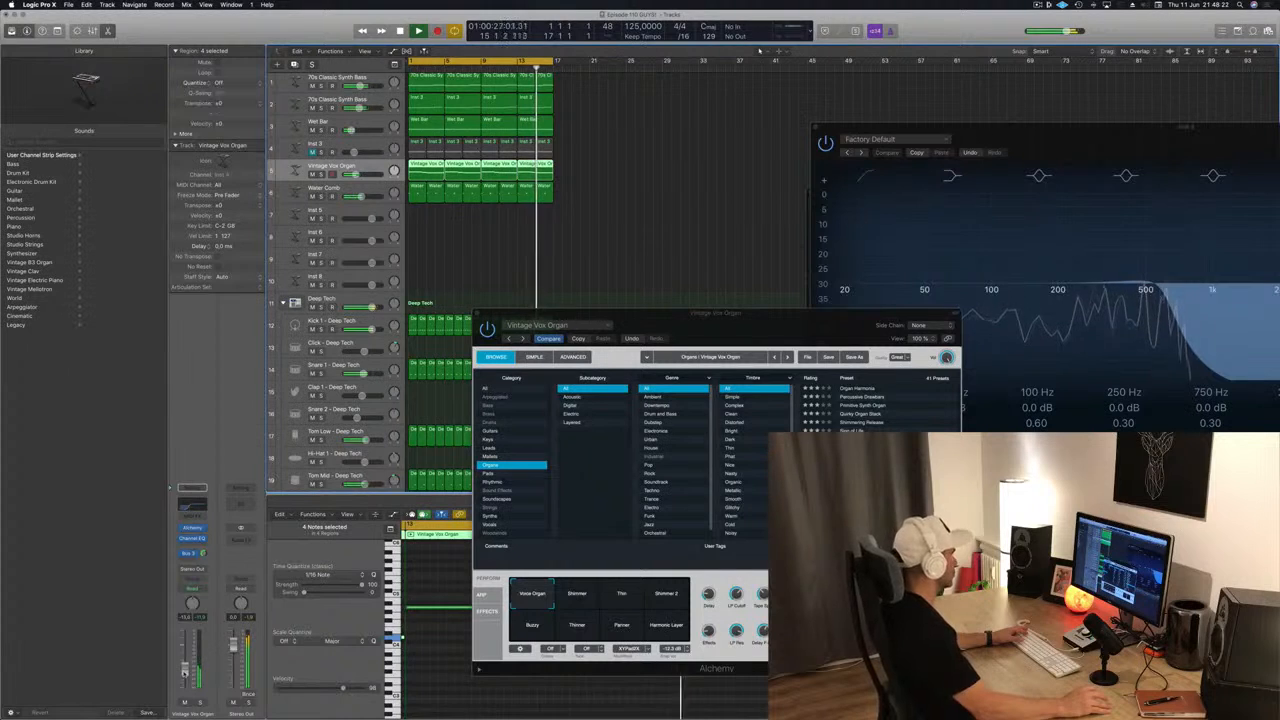
left_click_drag(702, 334, 726, 327)
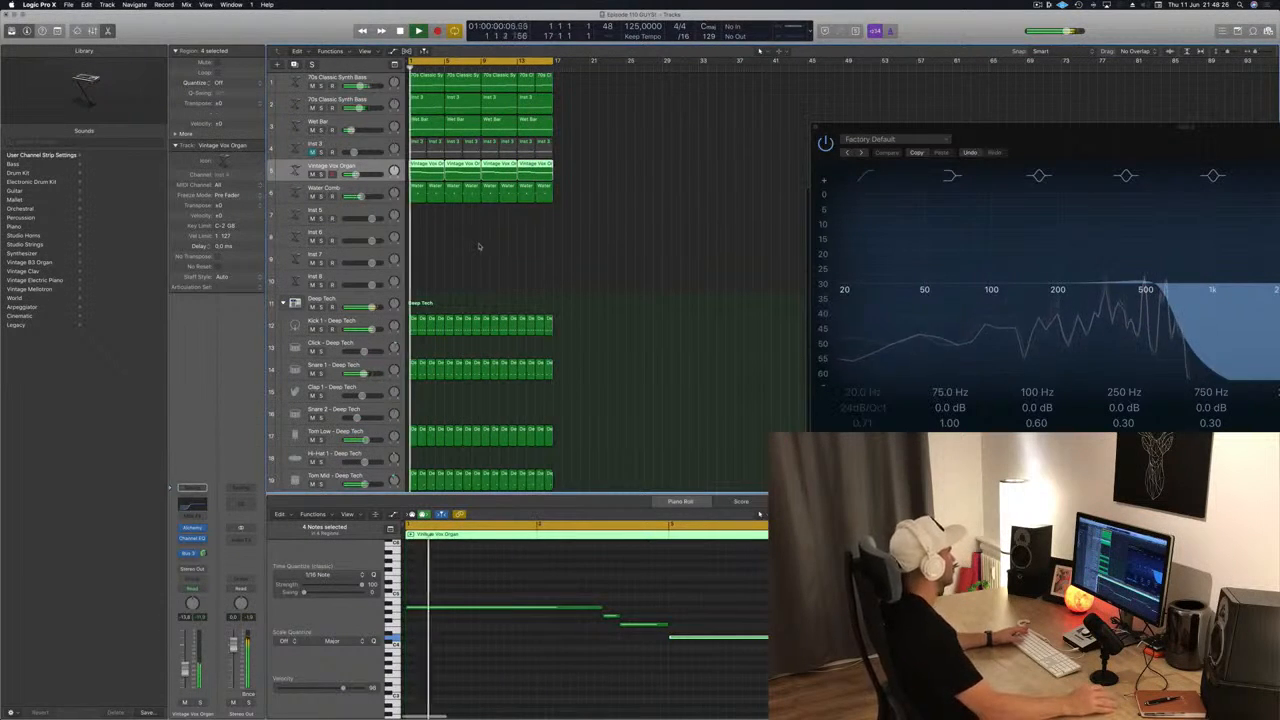
Unmute the Inst 3 track at a volume of -15.4 dB and lower the Water Comb track's volume slightly.
left_click(332, 143)
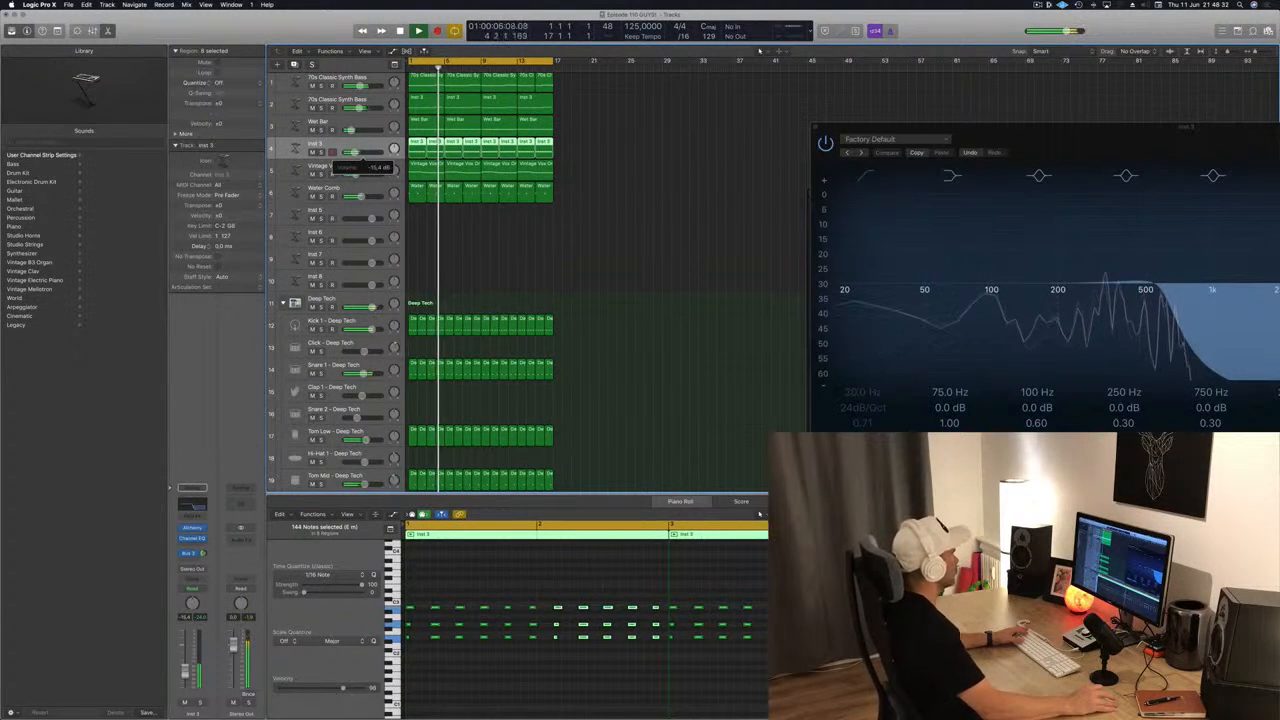
left_click(320, 191)
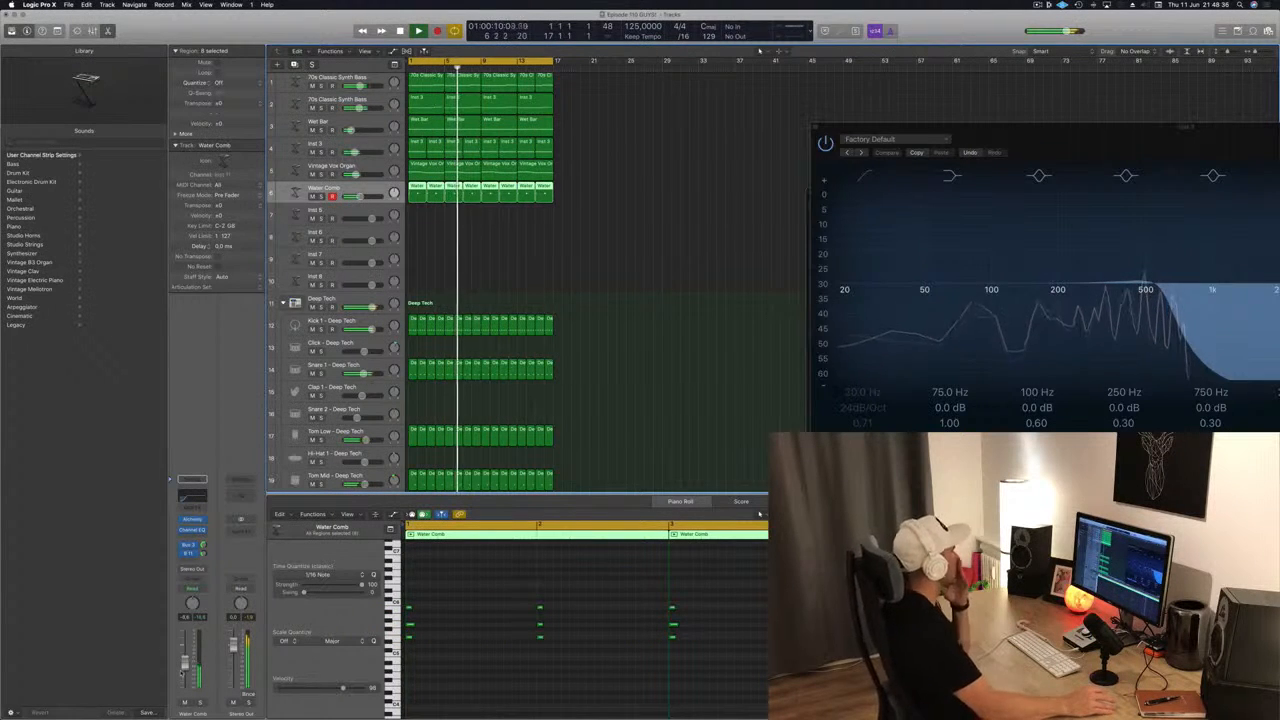
left_click(658, 244)
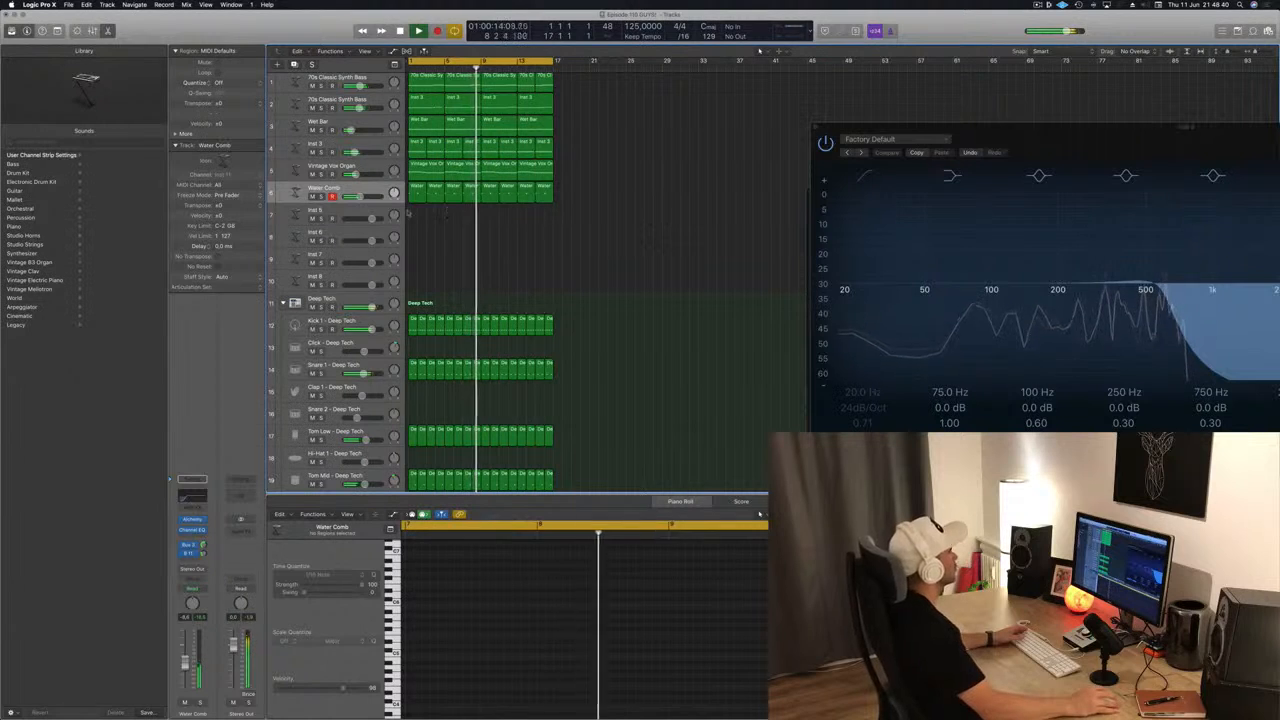
Select the empty Inst 5 track and add a send on its channel, routed to Bus 3.
key("Down")
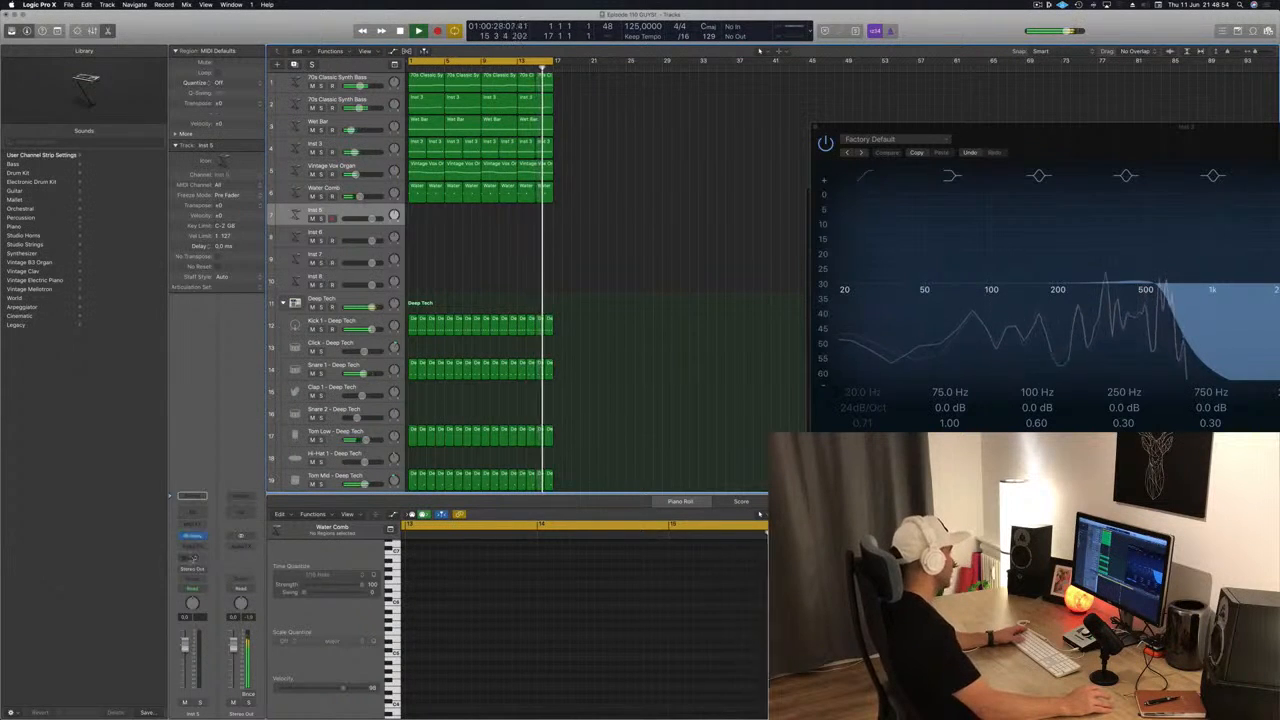
left_click(192, 536)
mouse_move(190, 573)
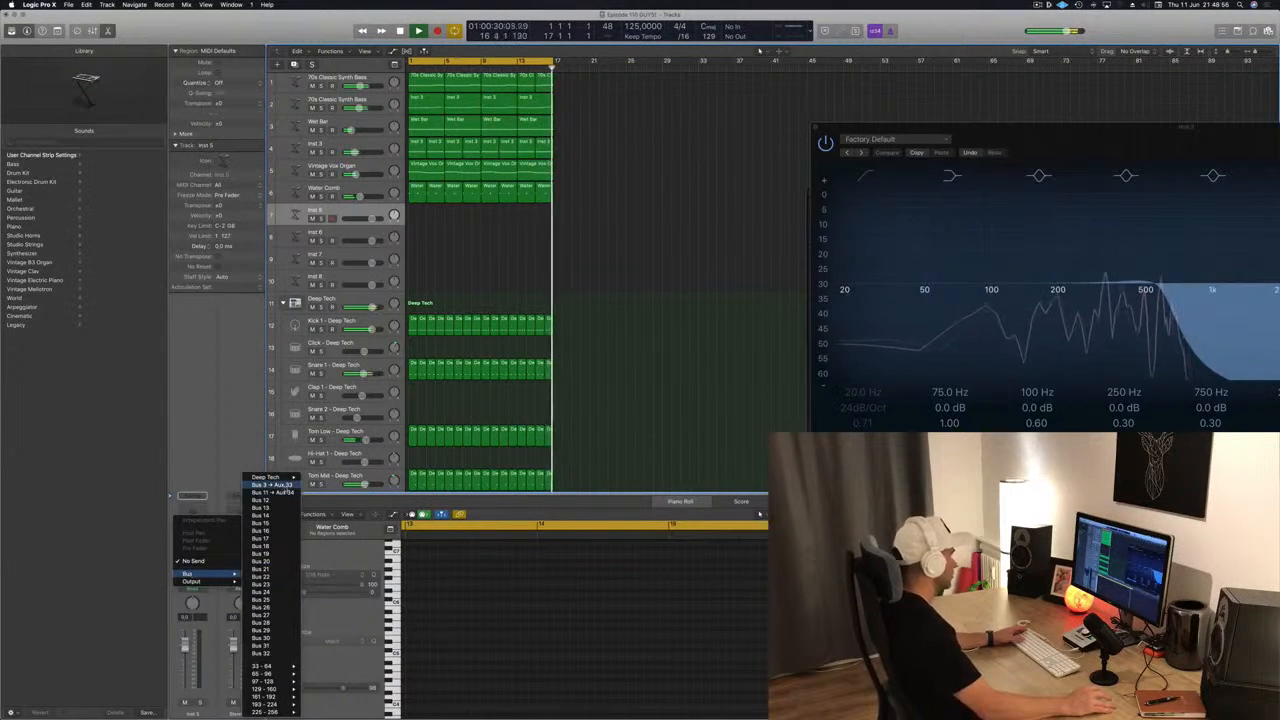
left_click(270, 492)
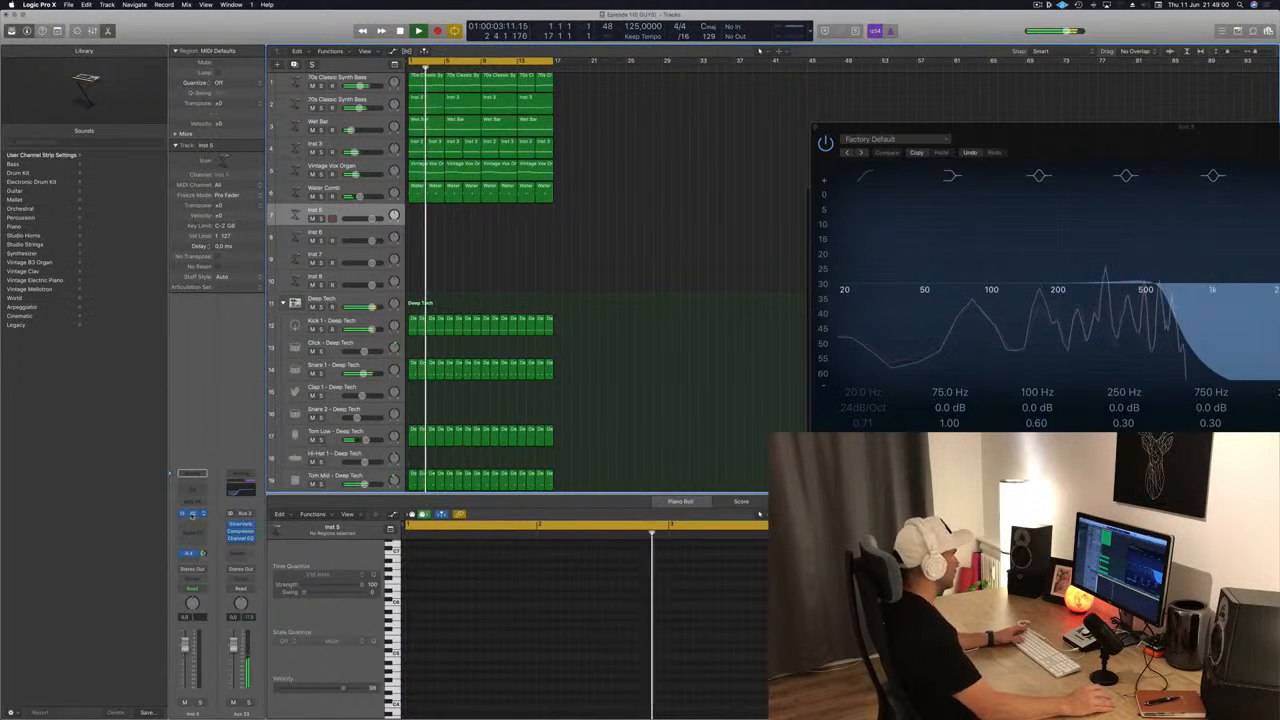
Open the Inst 5 track's Alchemy instrument and lower the channel volume slightly.
left_click(191, 514)
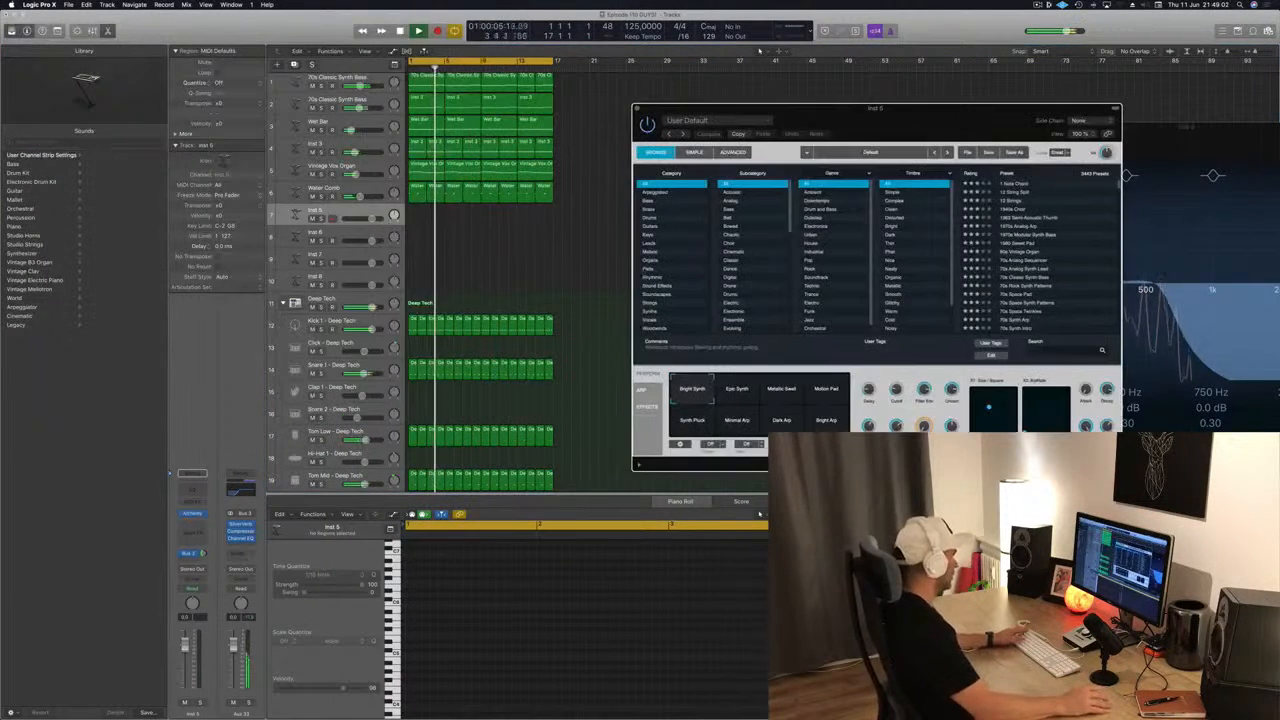
left_click_drag(186, 646, 186, 655)
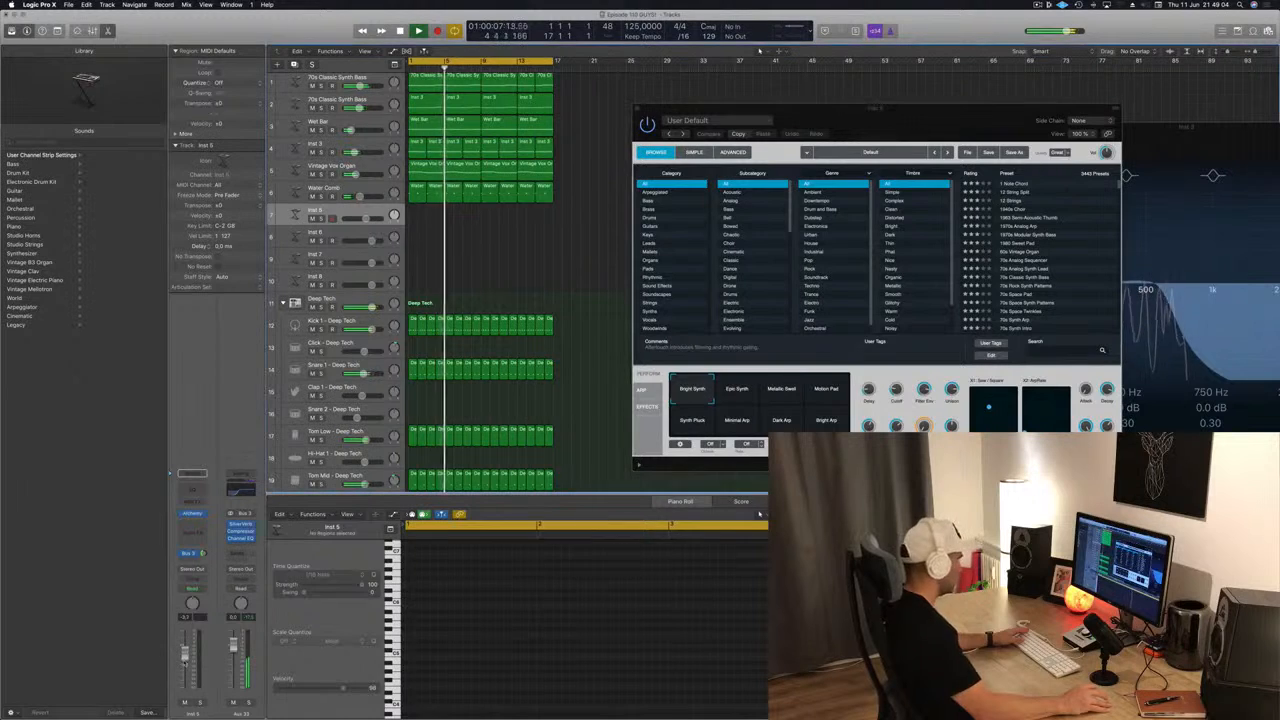
left_click_drag(882, 110, 648, 127)
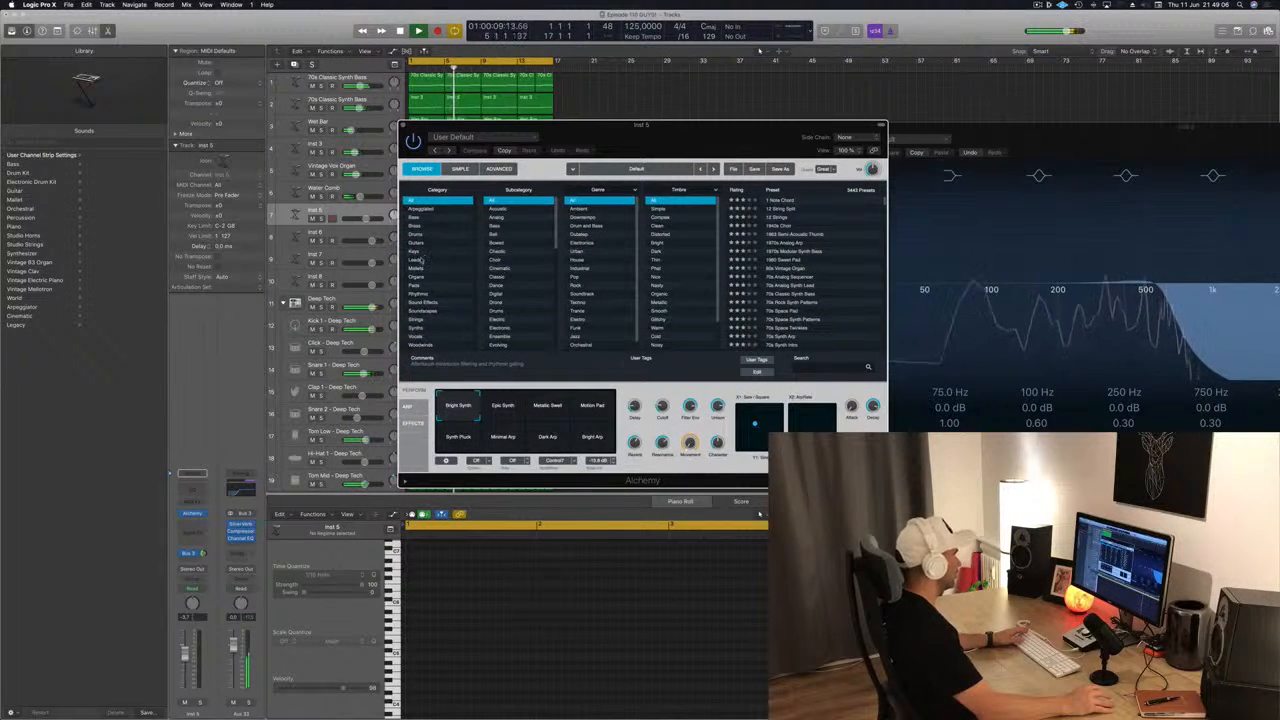
Browse the Leads category in Alchemy and load the Liquid Breath Flute preset.
left_click(420, 259)
scroll(792, 313, "down", 5)
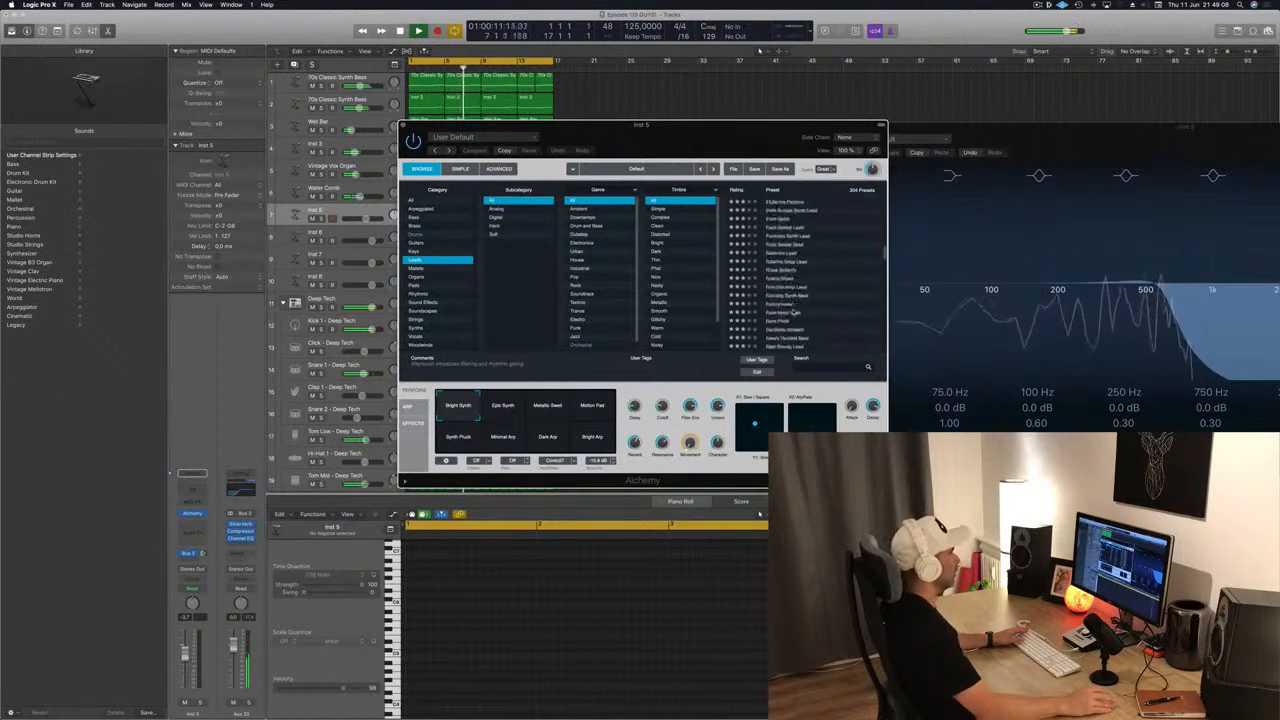
scroll(793, 312, "down", 5)
left_click(787, 271)
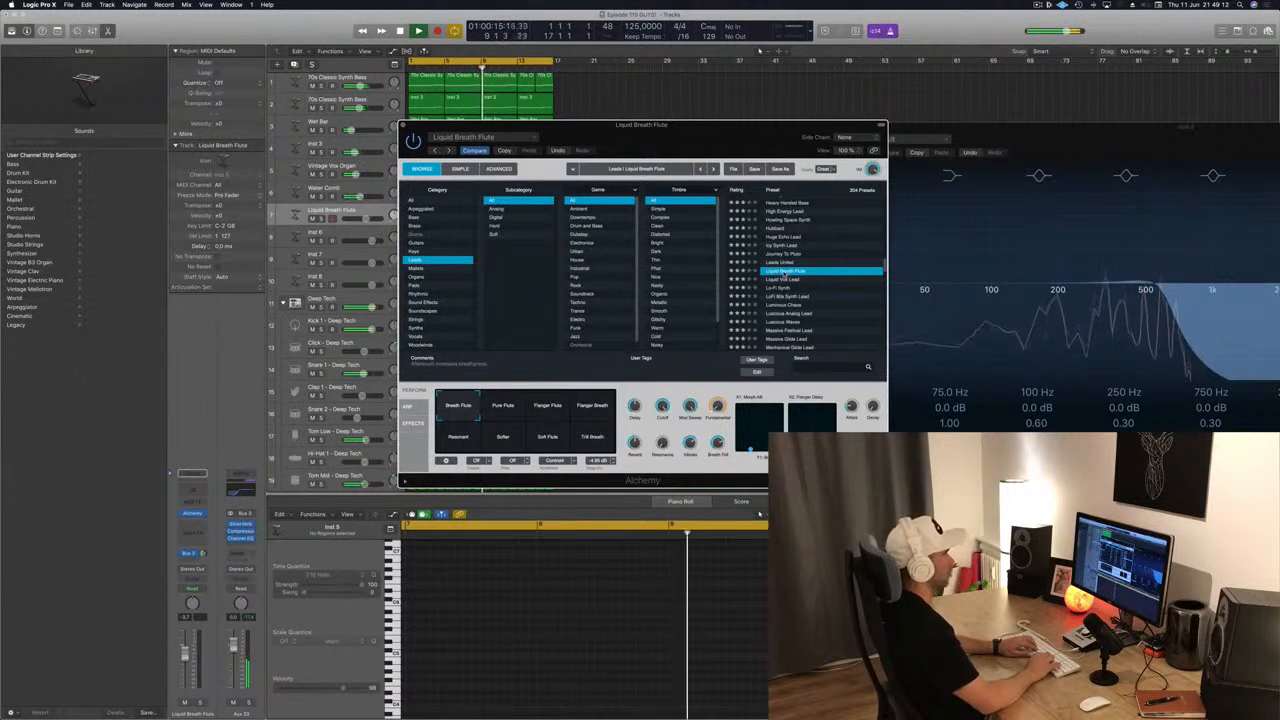
Open the Musical Typing keyboard, lower its octave range and arrange it beside the Alchemy window while trying out flute notes.
key("super+k")
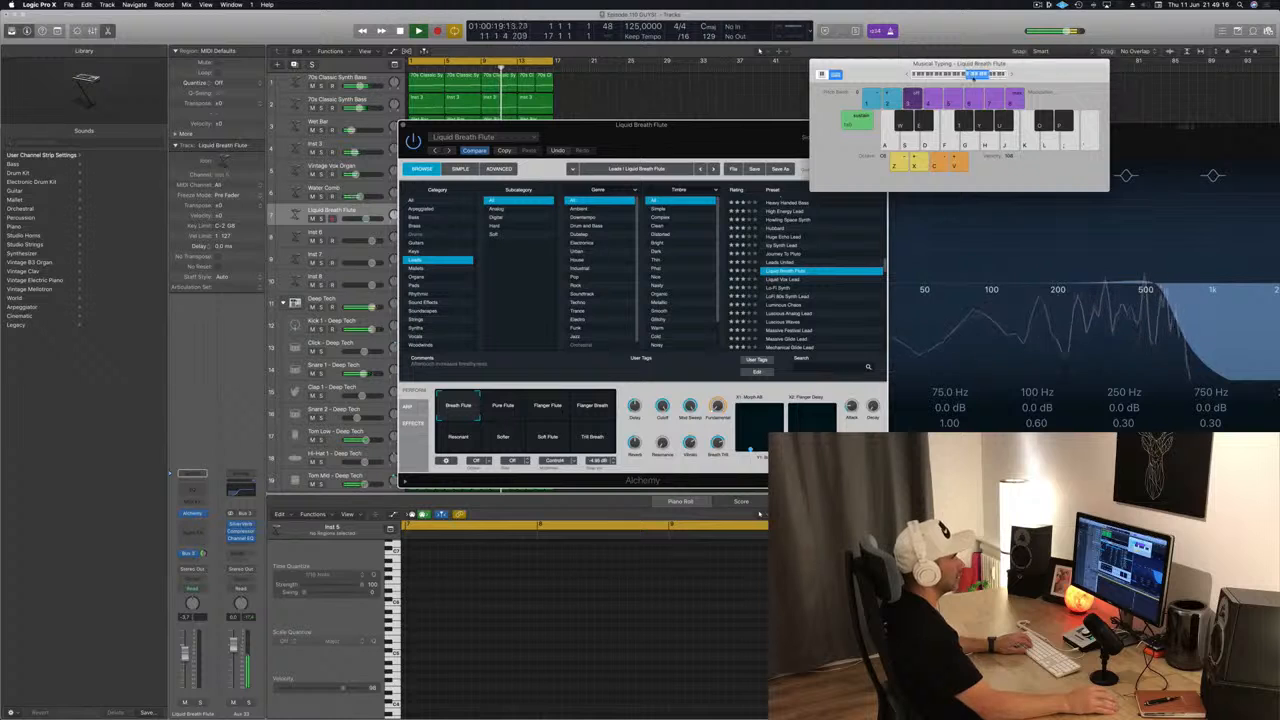
left_click_drag(1016, 75, 887, 104)
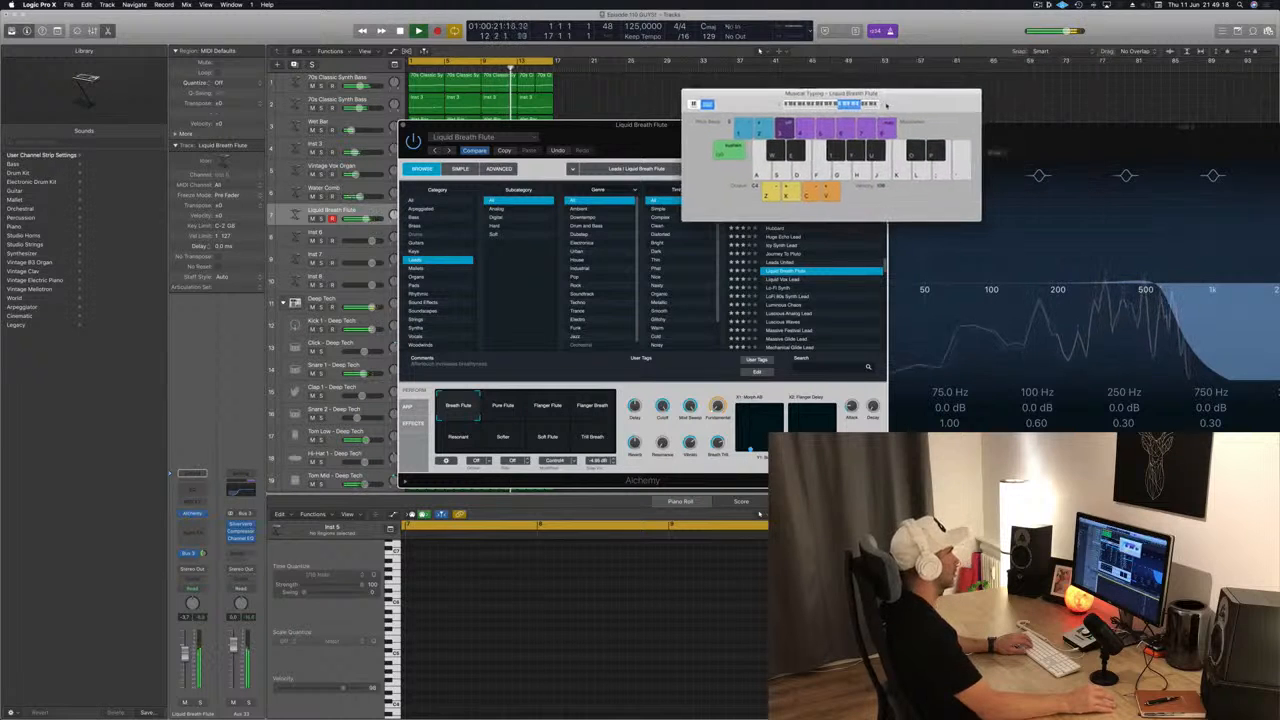
left_click_drag(754, 104, 734, 116)
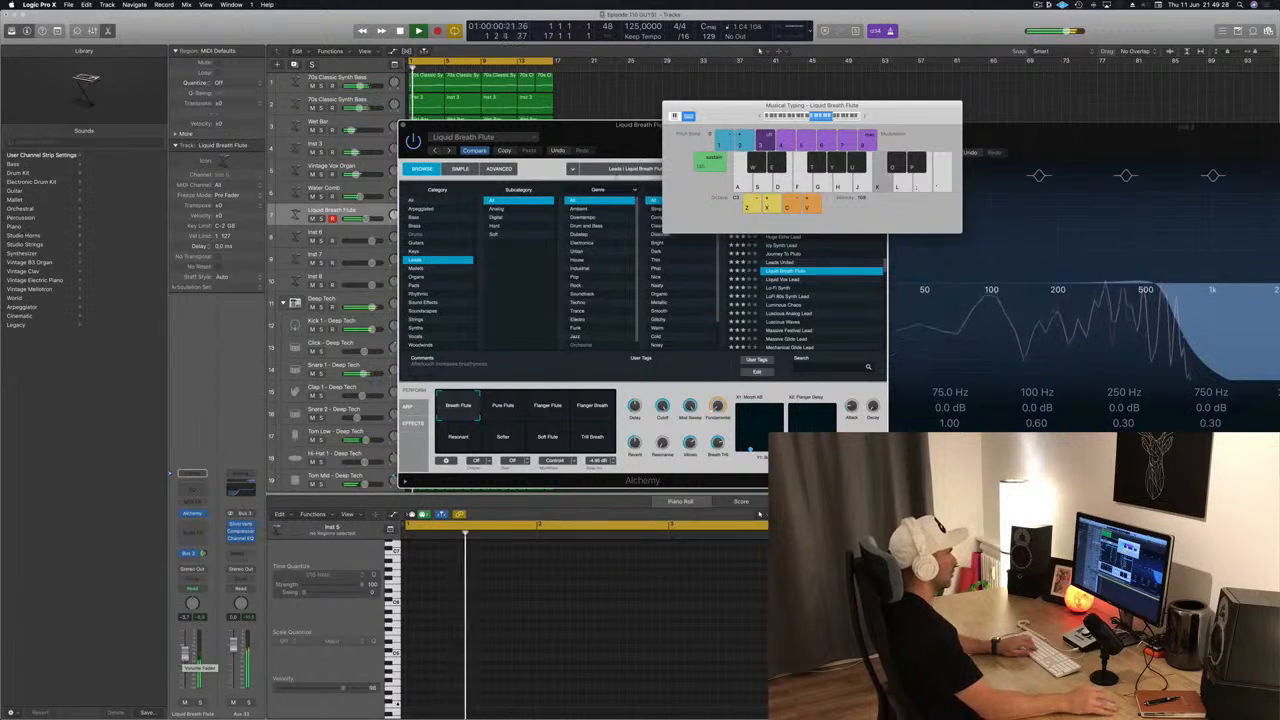
left_click_drag(893, 112, 1065, 88)
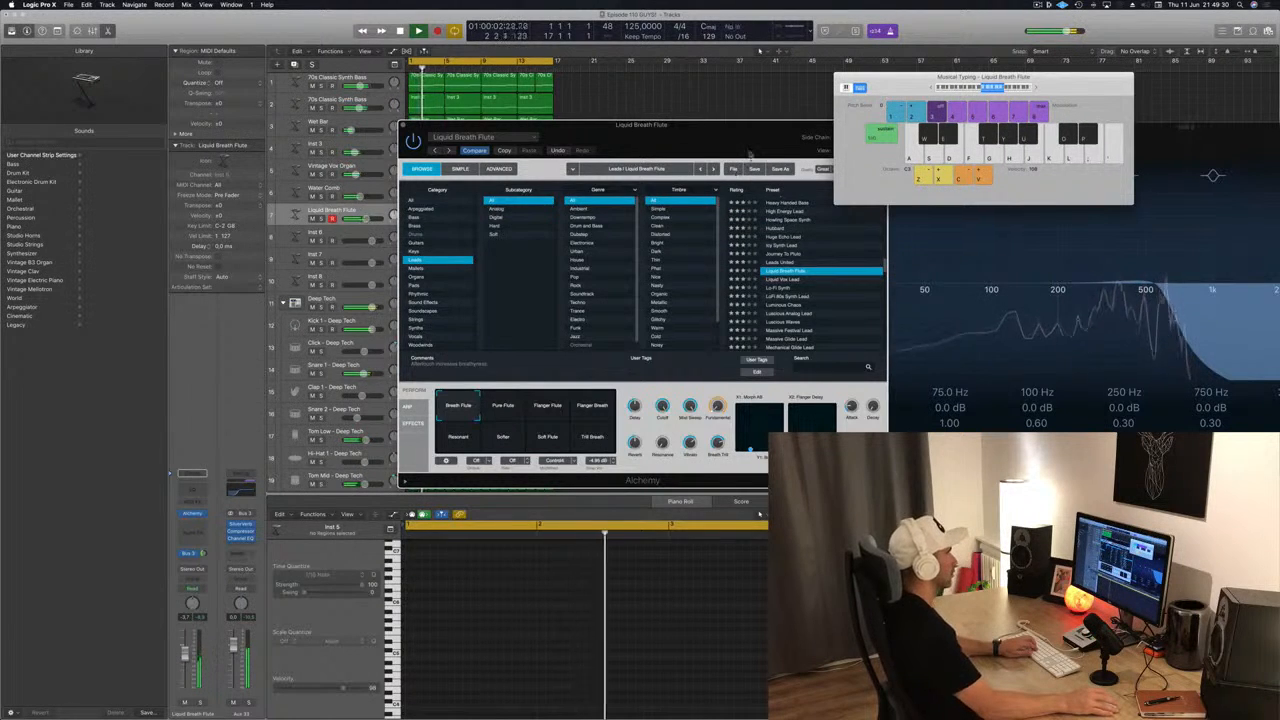
left_click_drag(756, 144, 714, 195)
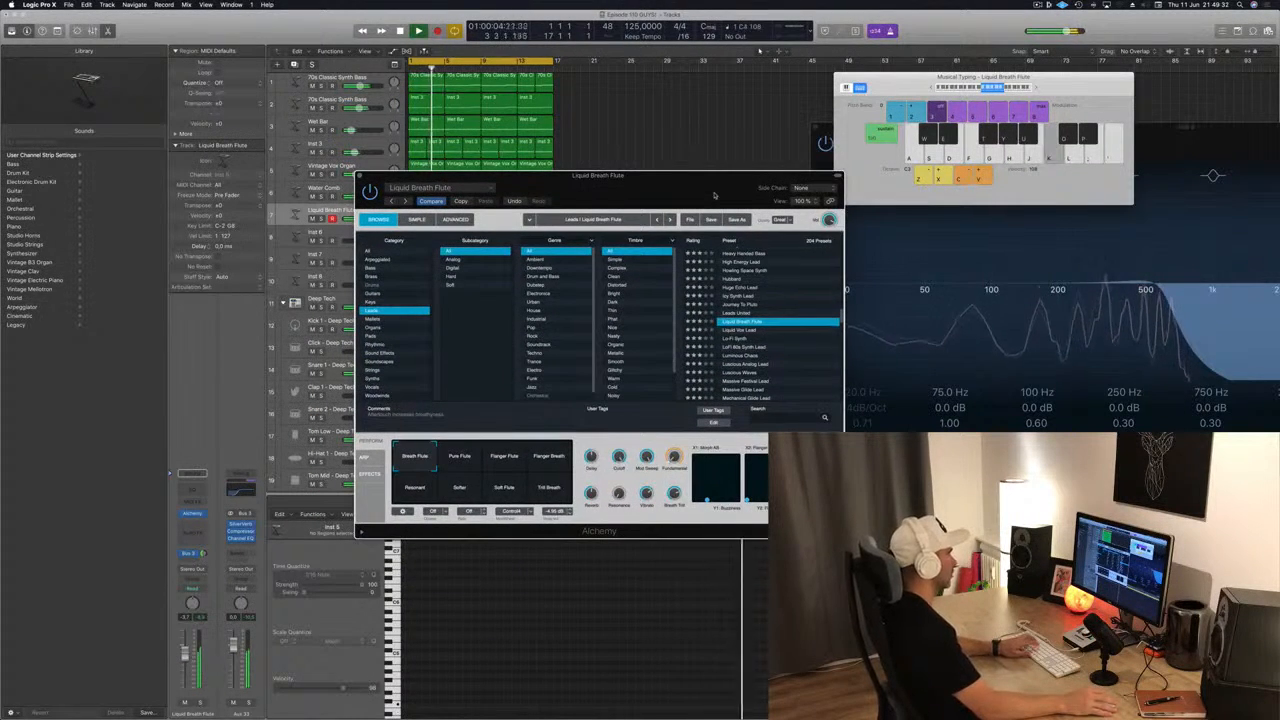
Switch the Liquid Breath Flute to its Pure Flute snapshot and audition a few rising notes.
left_click(454, 460)
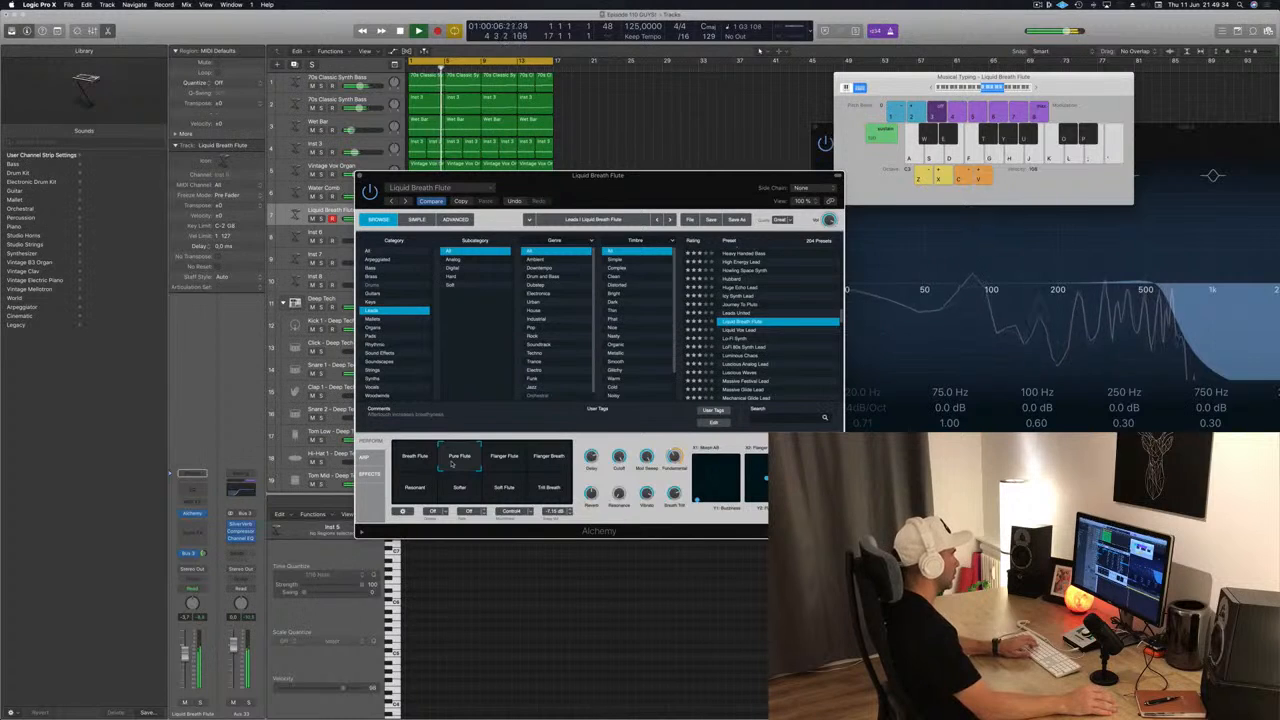
key("j")
key("k")
key("l")
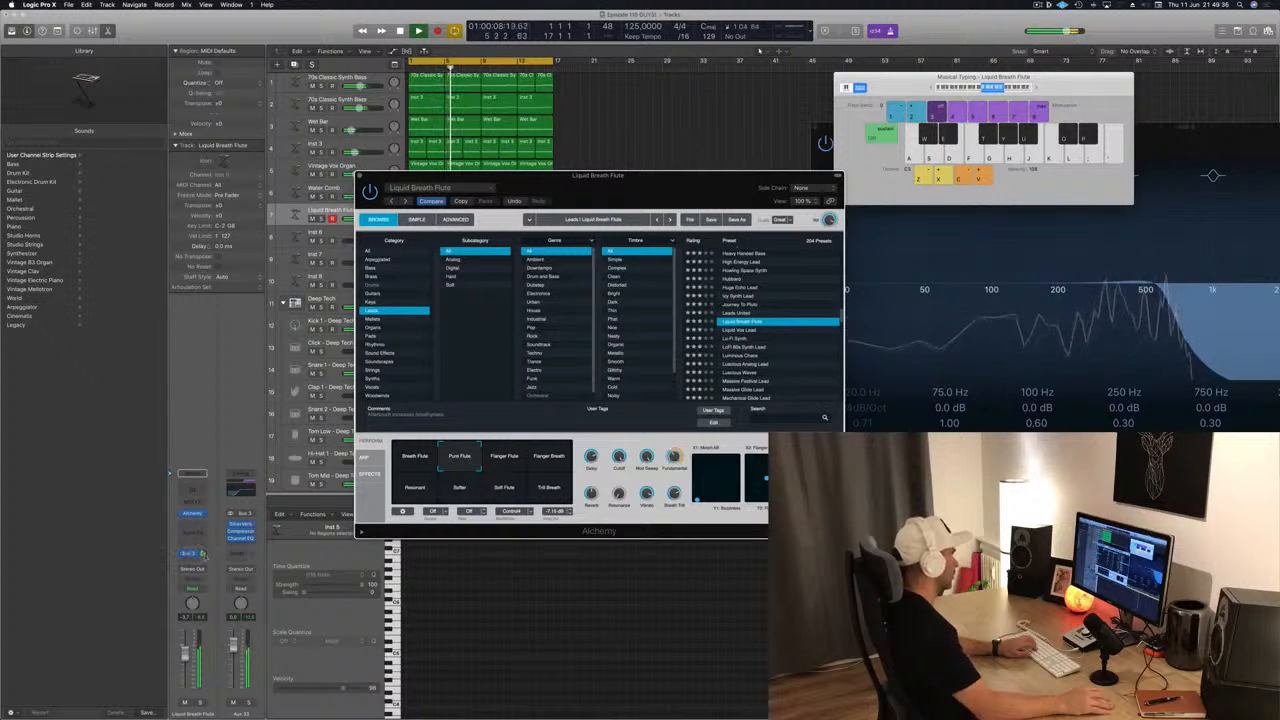
Adjust the flute channel's send level to Bus 3 and try out melody notes over the loop in different octaves.
left_click_drag(204, 555, 205, 564)
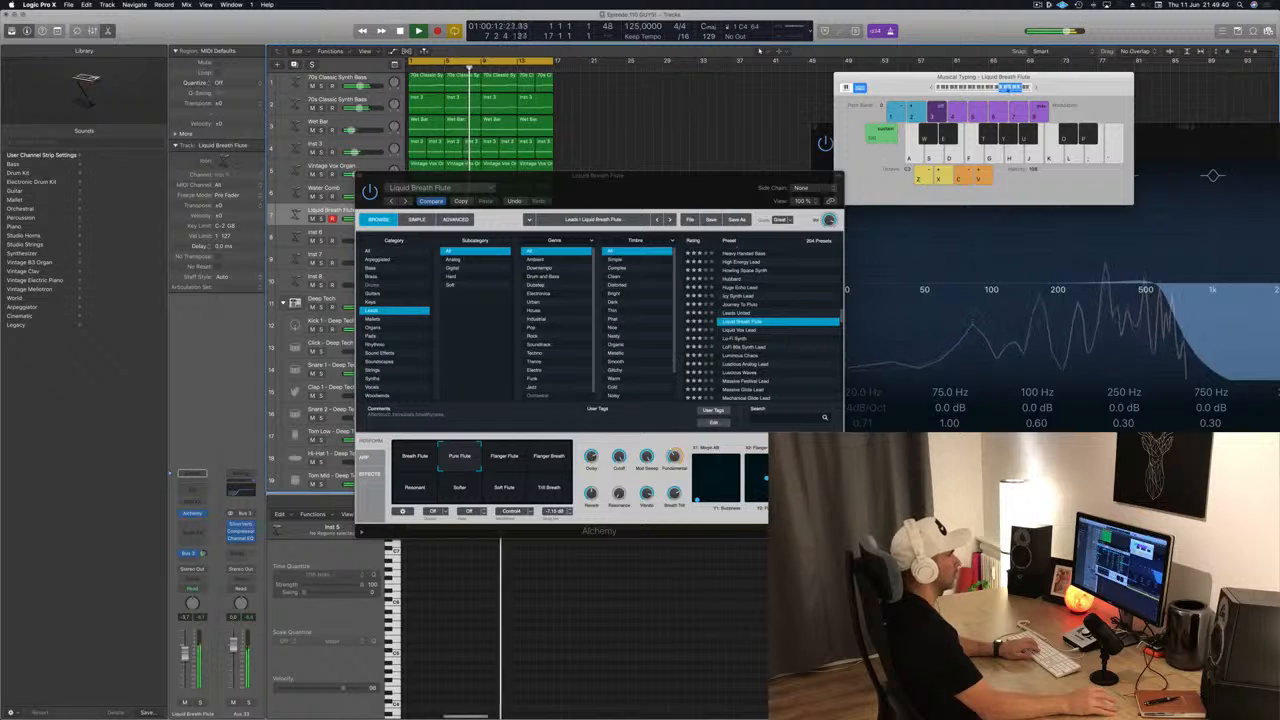
key("l")
key("k")
key("k")
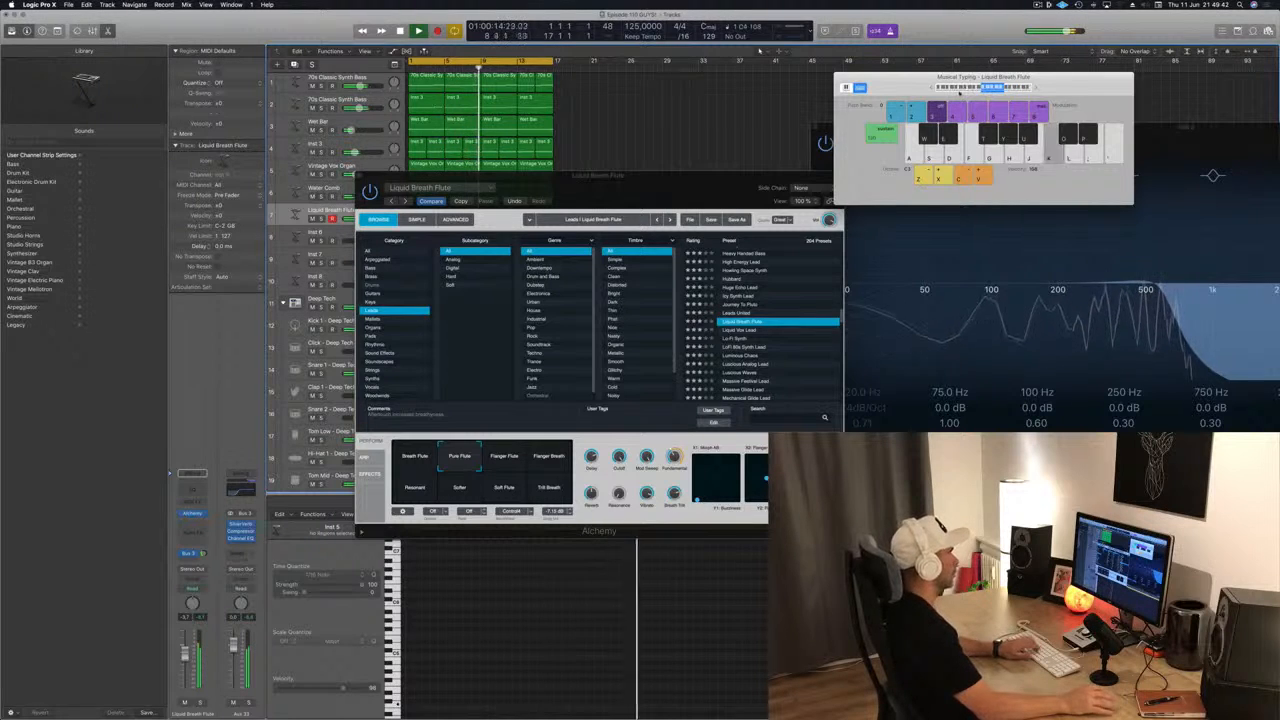
key("semicolon")
key("k")
Audition the Flanger Flute, Flanger Breath, Resonant, Softer, Soft Flute and Trill Breath snapshots of Liquid Breath Flute over the loop.
left_click(502, 458)
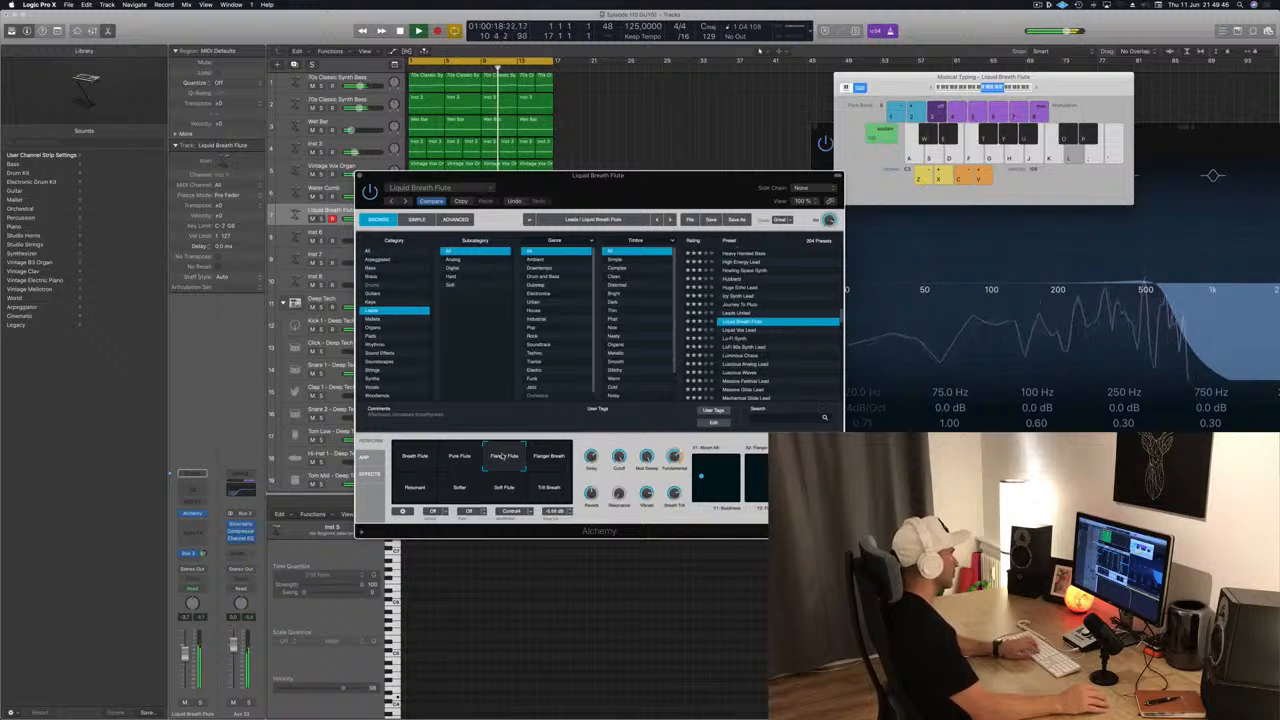
left_click(551, 462)
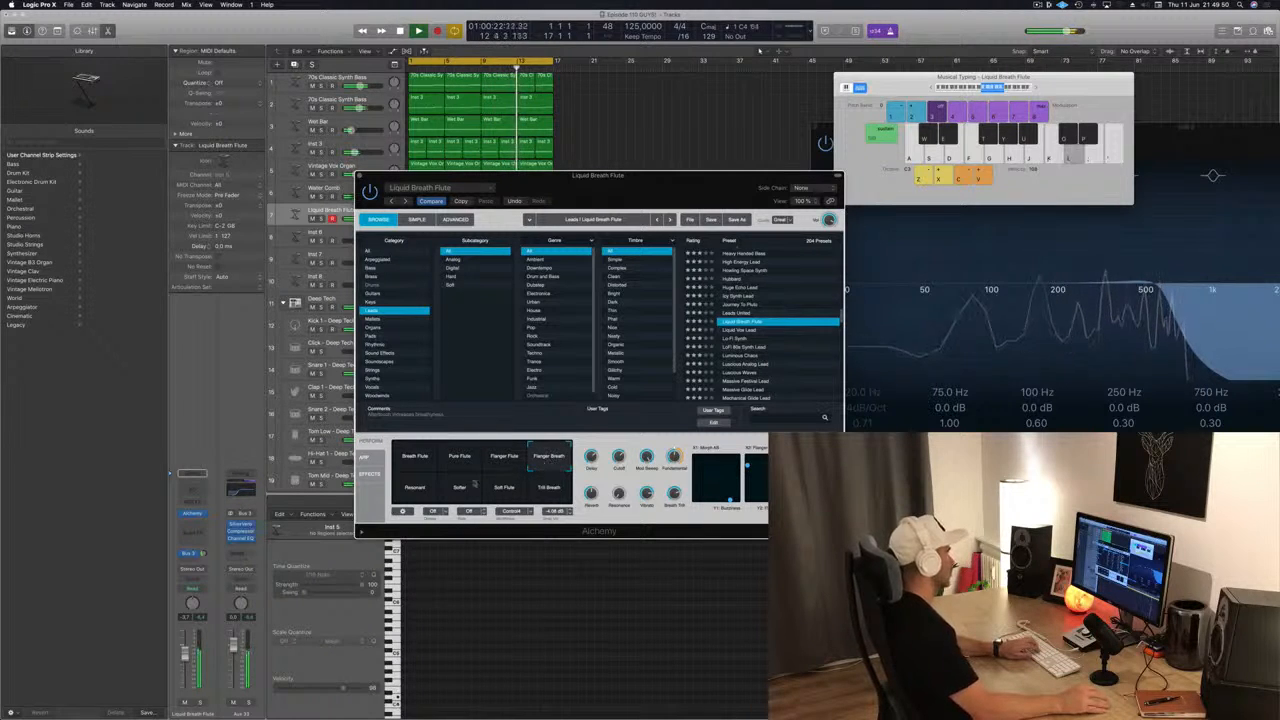
left_click(415, 490)
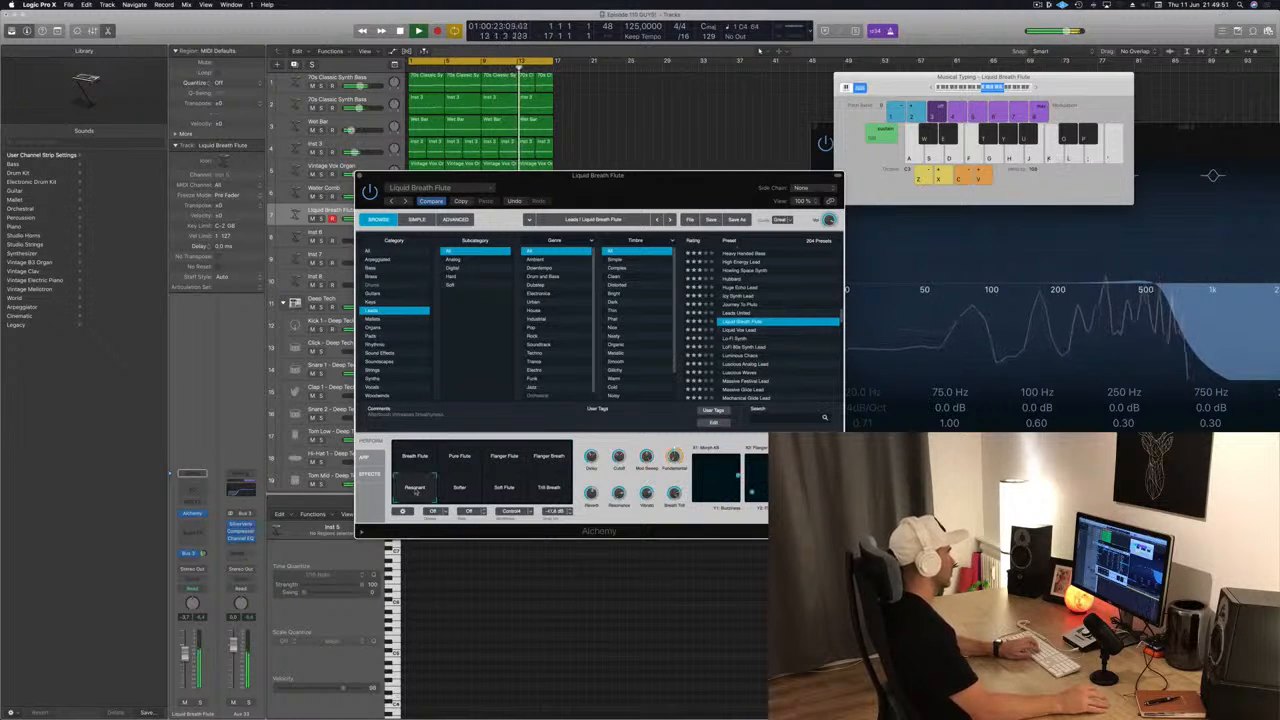
left_click(464, 493)
left_click(506, 490)
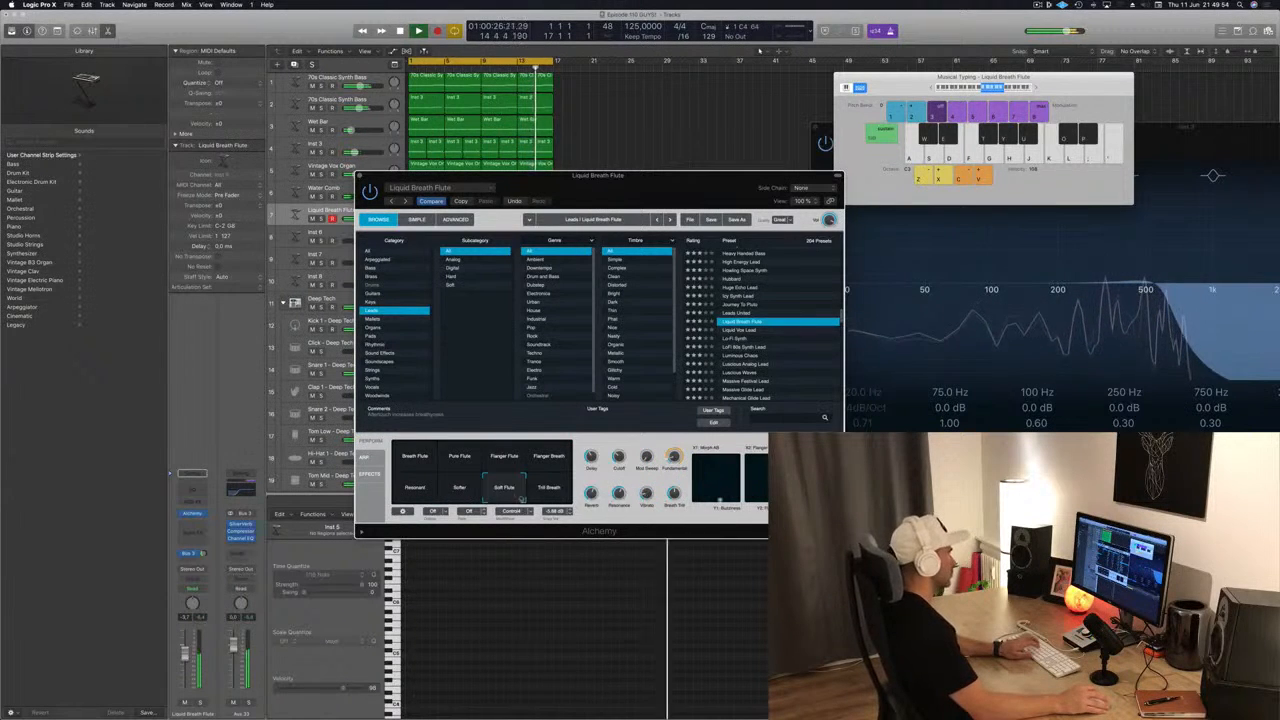
key("k")
left_click(546, 487)
Compare the Flanger Flute, Pure Flute and Flanger Breath snapshots while playing short rising notes.
left_click(502, 462)
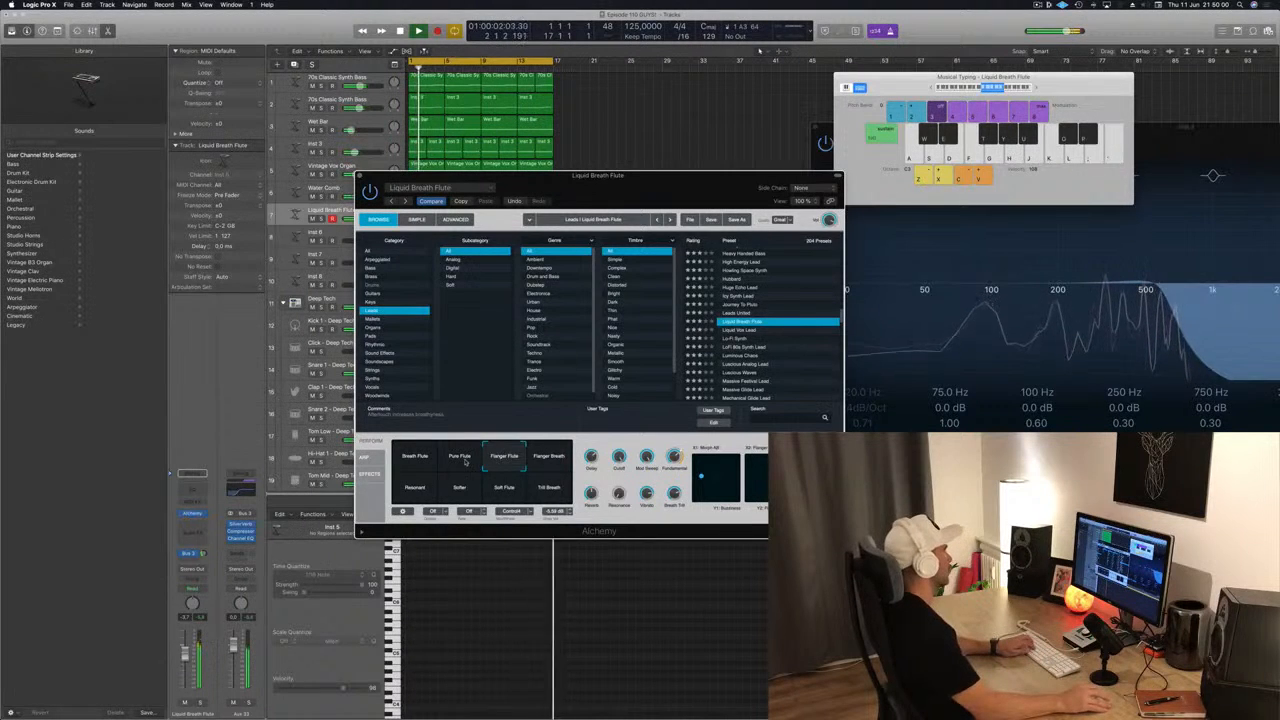
left_click(463, 459)
key("h")
key("j")
key("k")
left_click(549, 461)
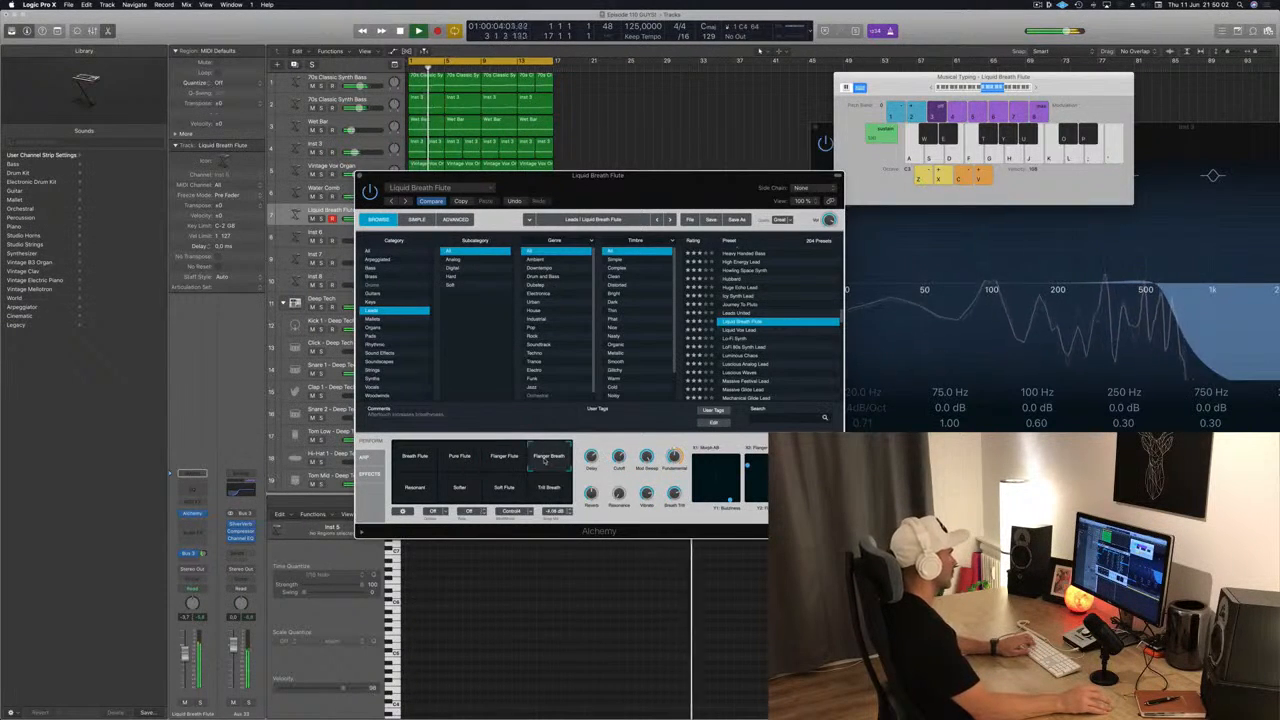
key("h")
Return to the Pure Flute snapshot and try out higher melody notes over the loop.
left_click(458, 457)
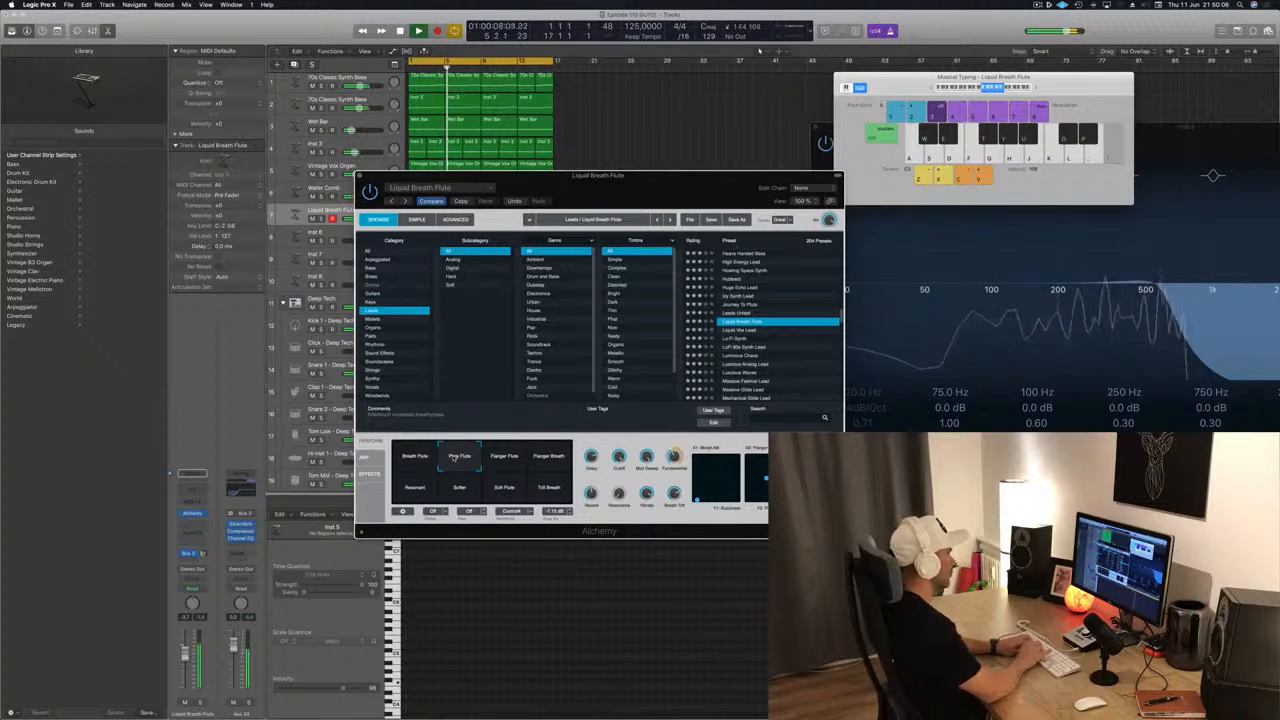
key("semicolon")
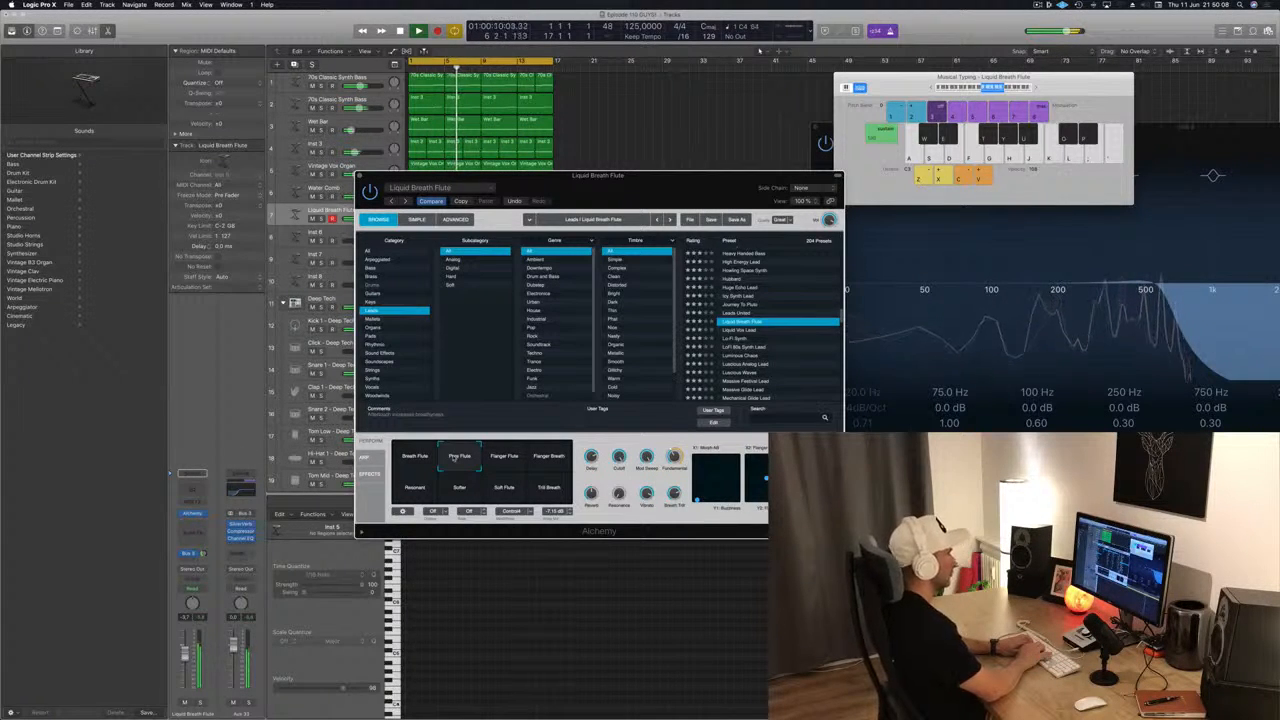
key("semicolon")
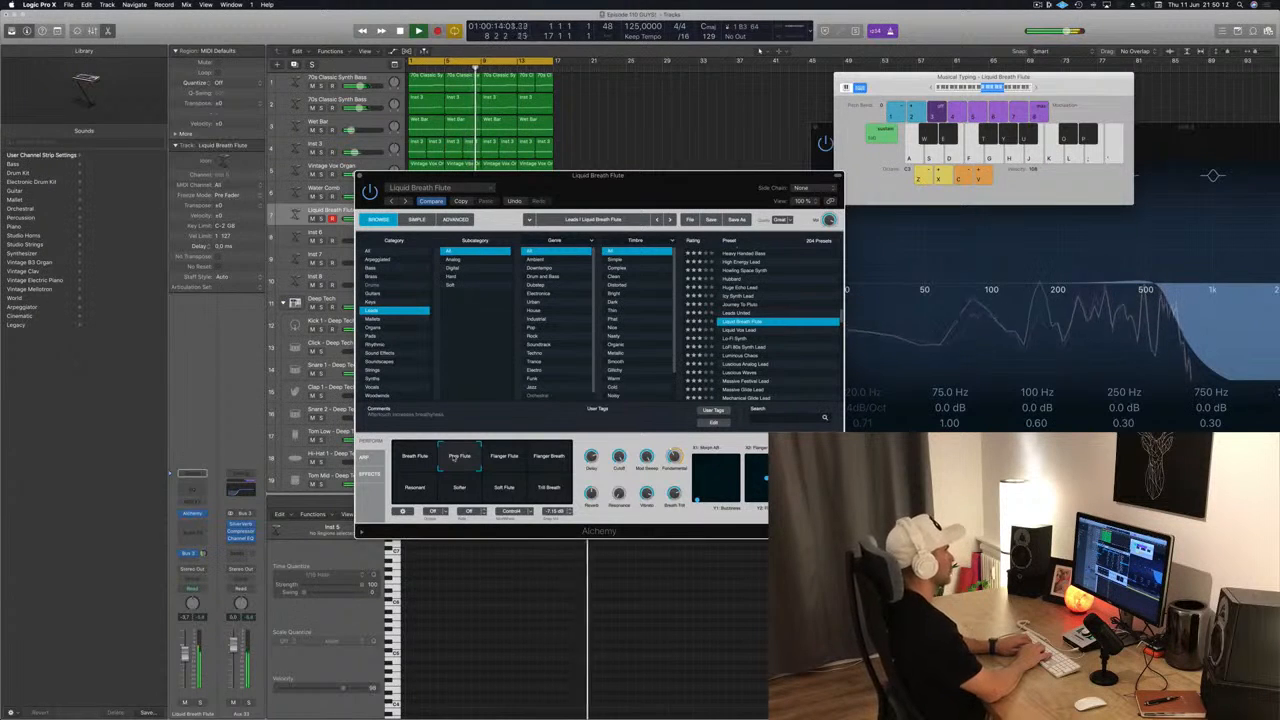
key("apostrophe")
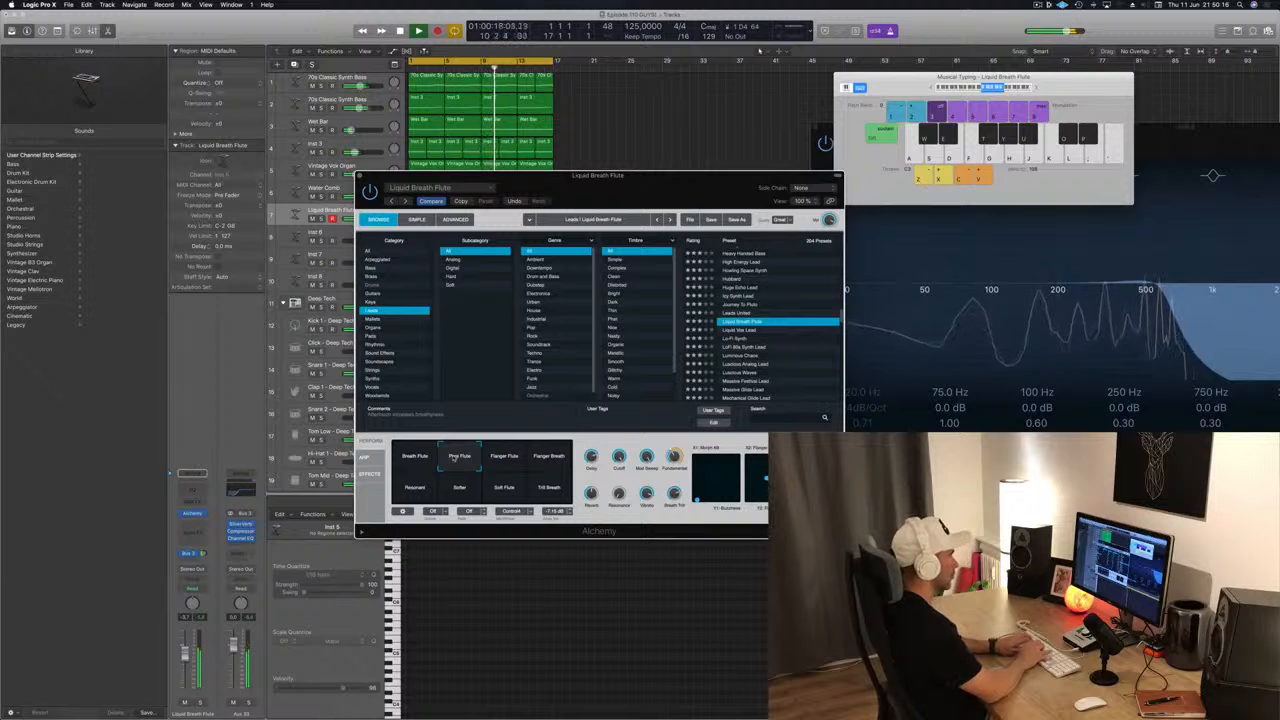
key("j")
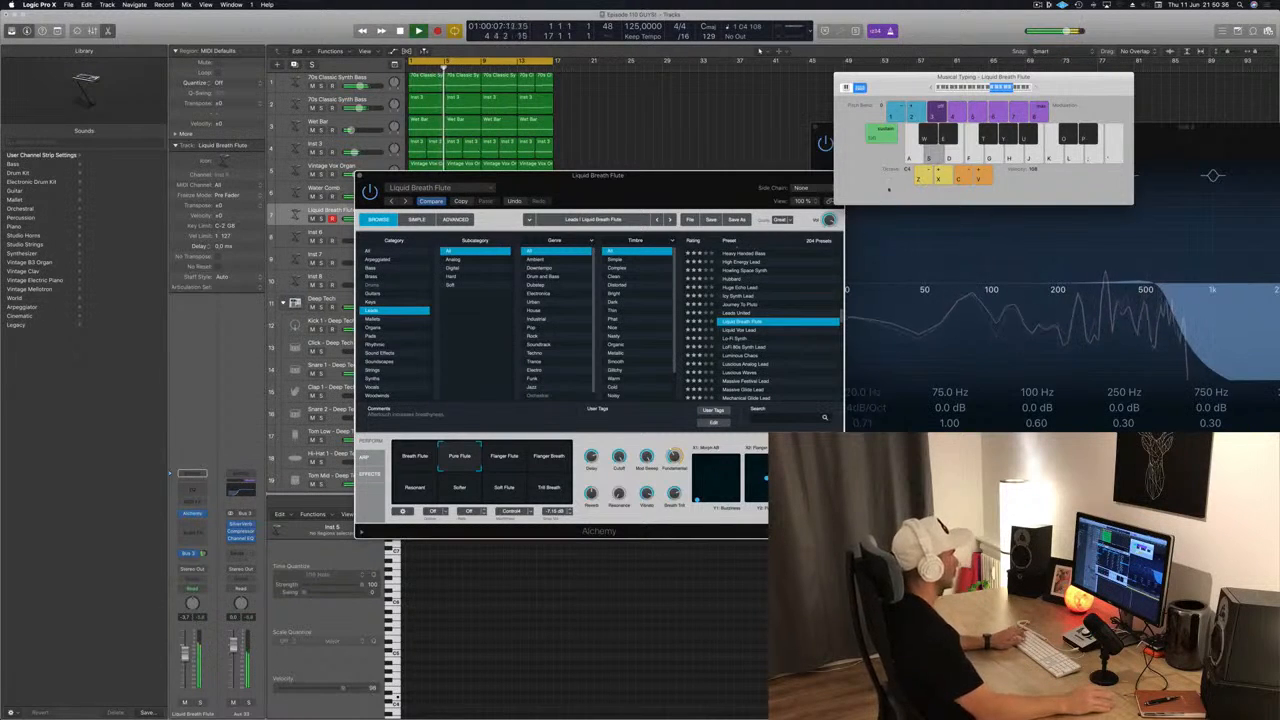
Compare the Breath Flute snapshot with Pure Flute and try out a short melody starting in the C4 octave.
left_click(418, 458)
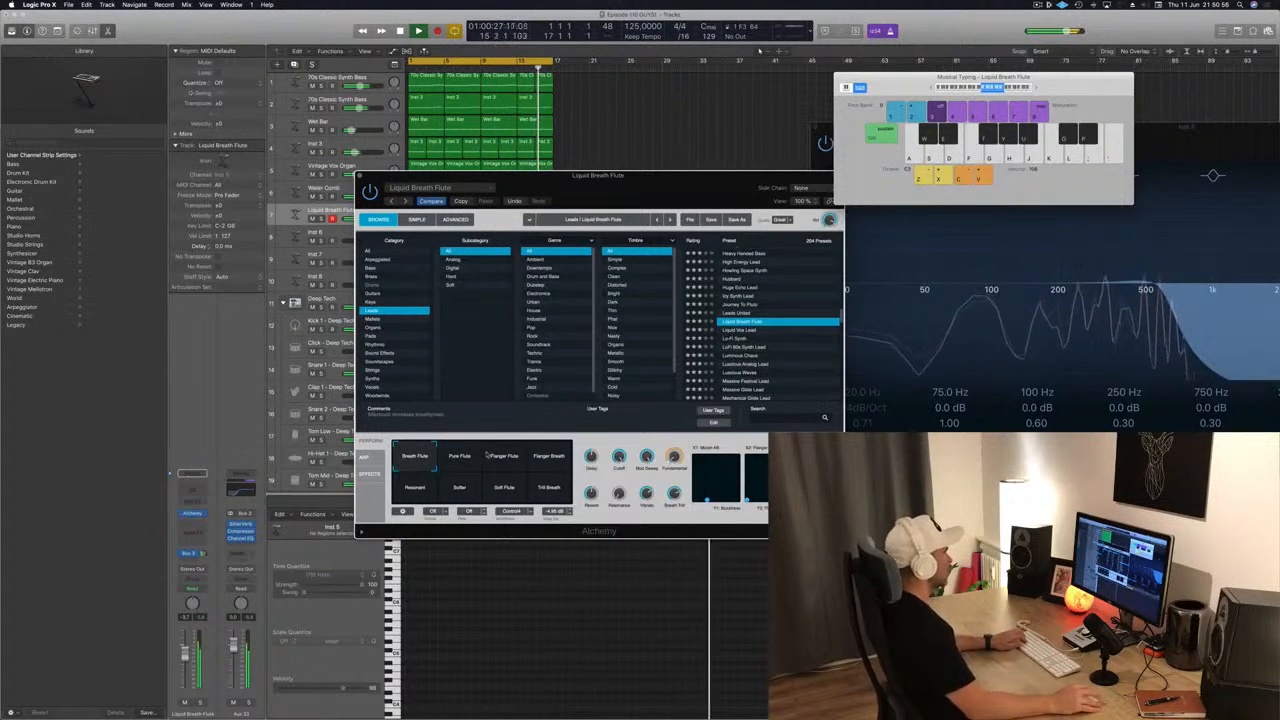
left_click(459, 457)
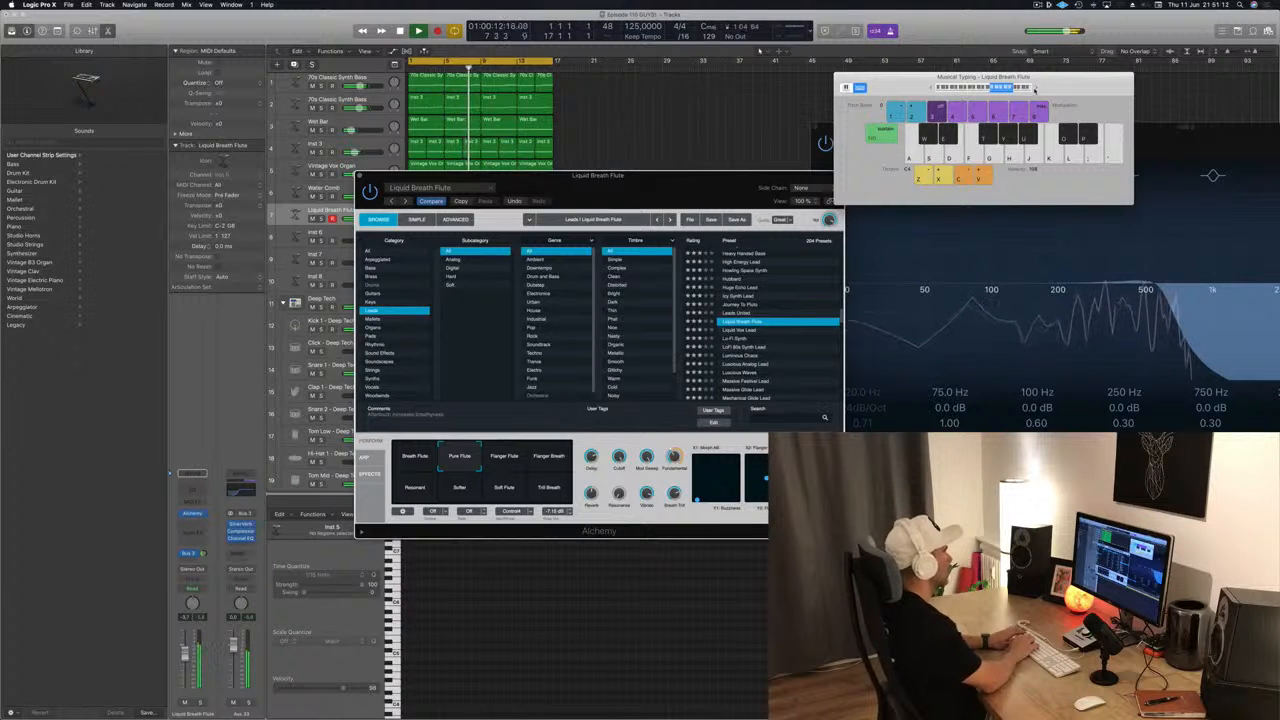
key("a")
key("f")
key("f")
key("g")
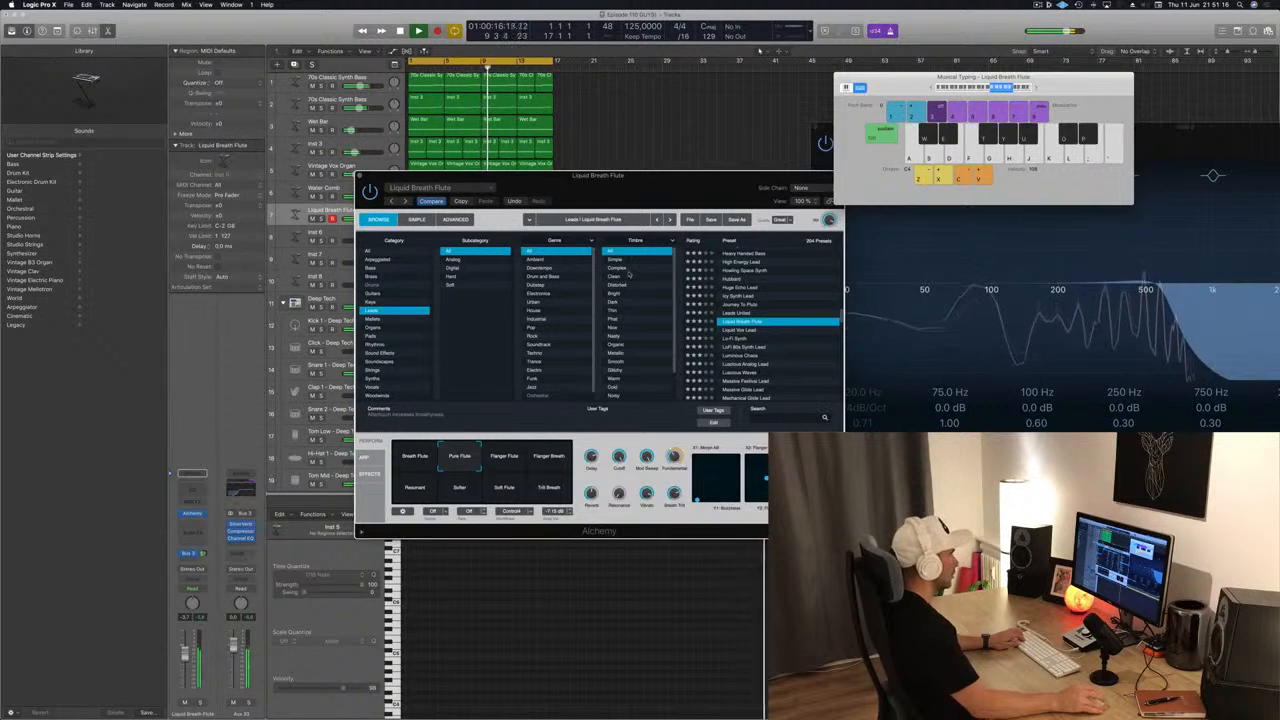
Audition the Liquid Vox Lead preset with its Distorted and Slow Attack snapshots, and move on to Lo-Fi Synth.
left_click(733, 330)
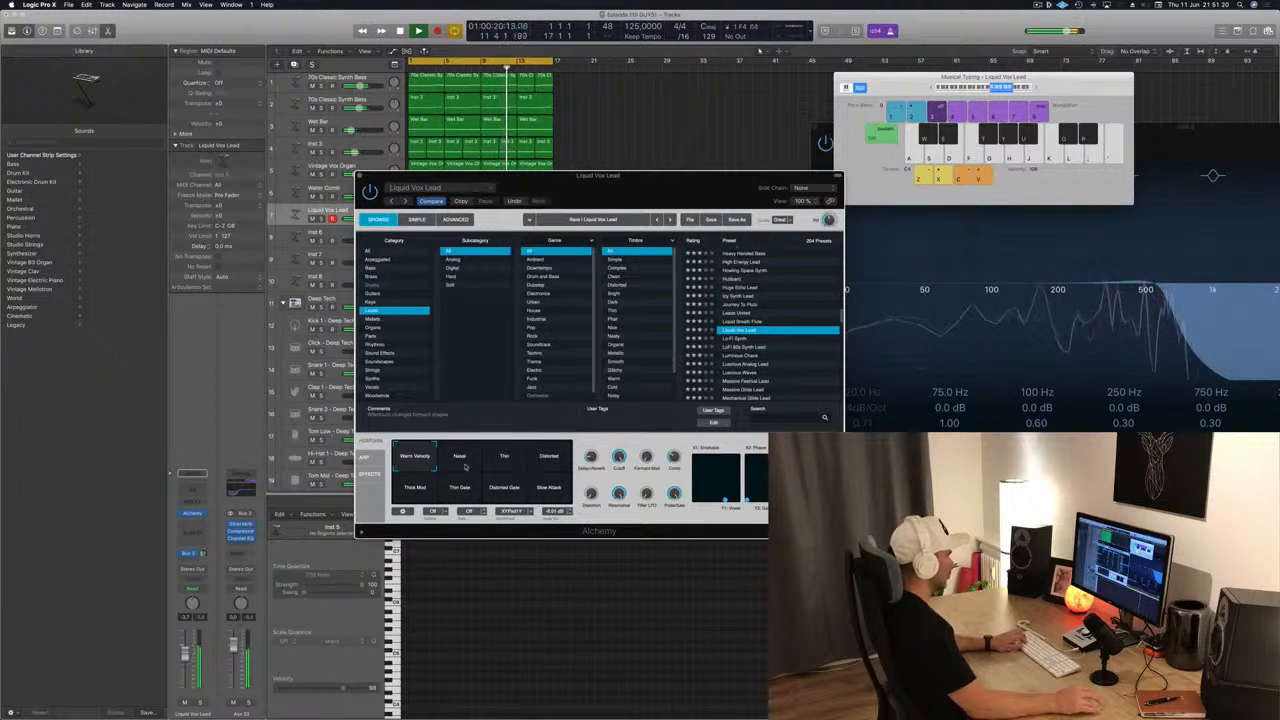
left_click(541, 468)
left_click(549, 494)
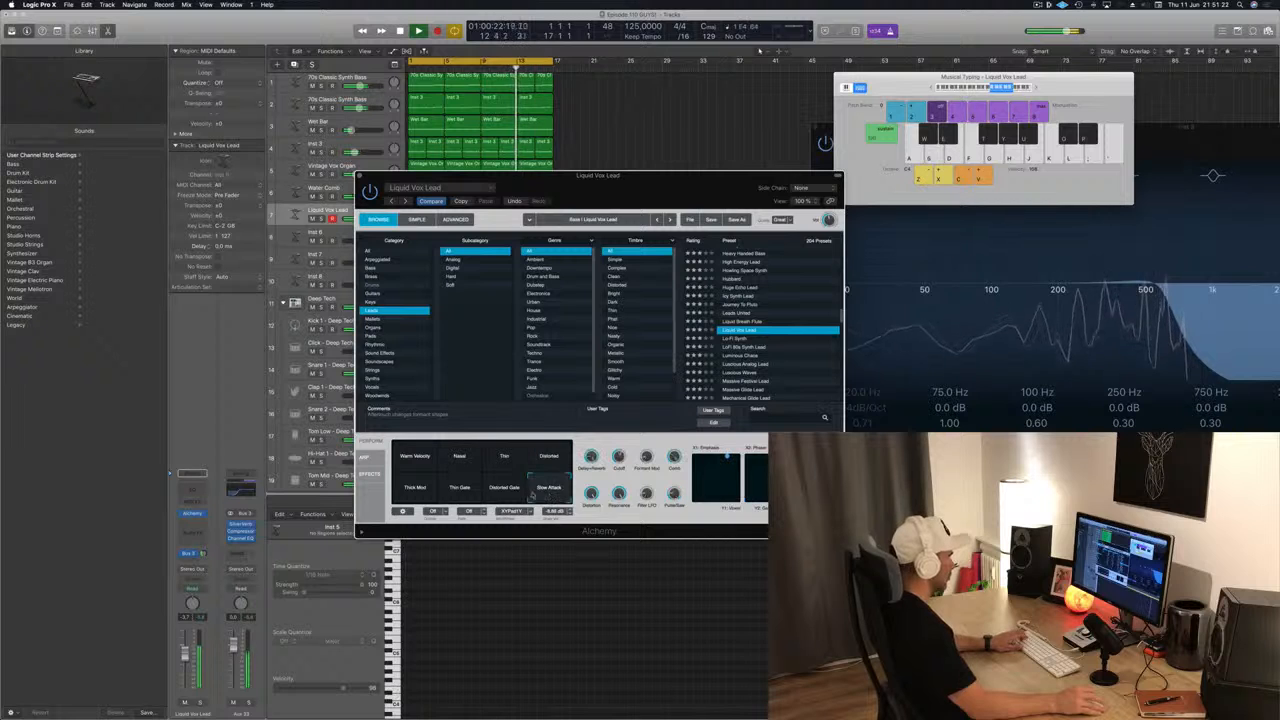
left_click(738, 339)
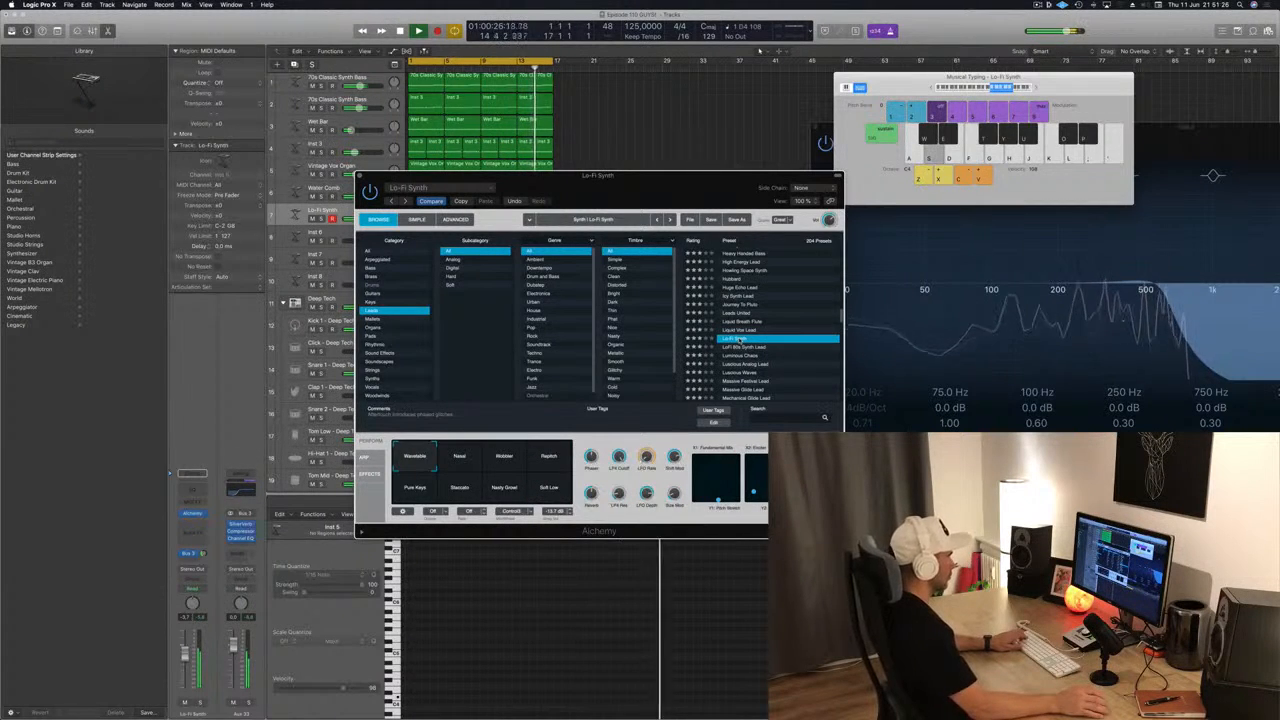
Load the LoFi 80s Synth Lead preset and play melody notes with its default and Nasal snapshots.
key("Down")
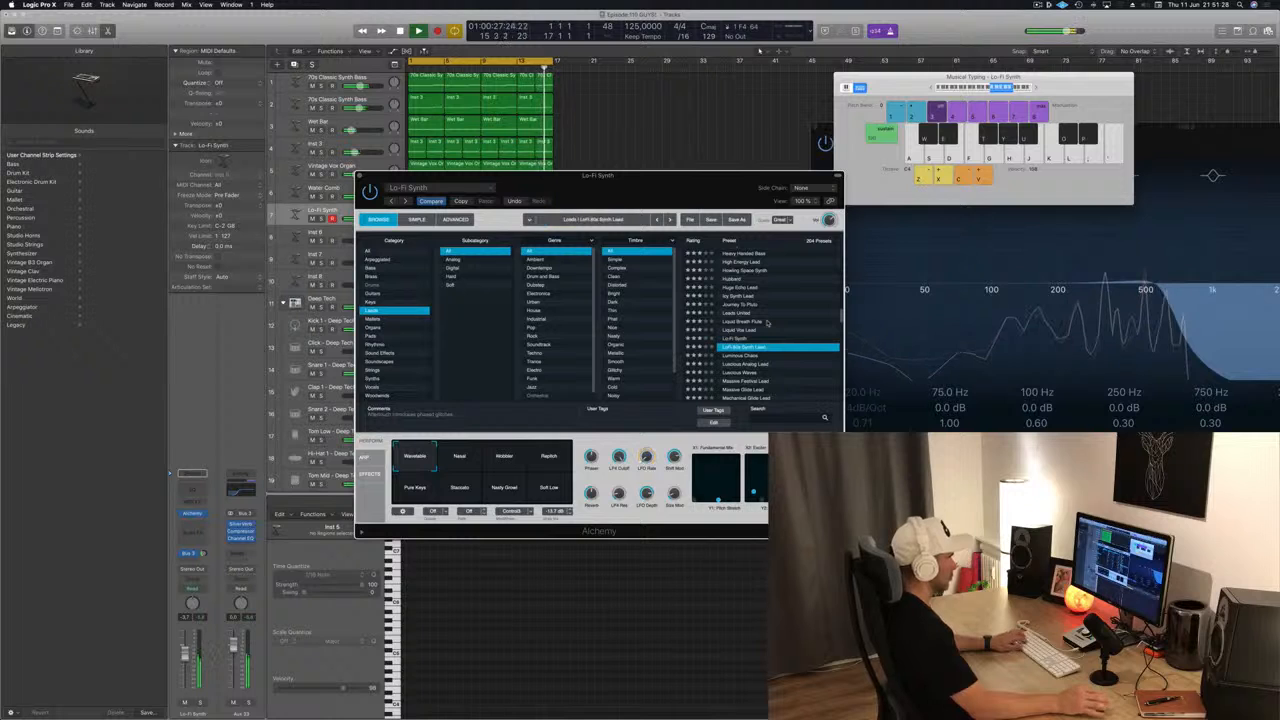
key("f")
key("g")
key("g")
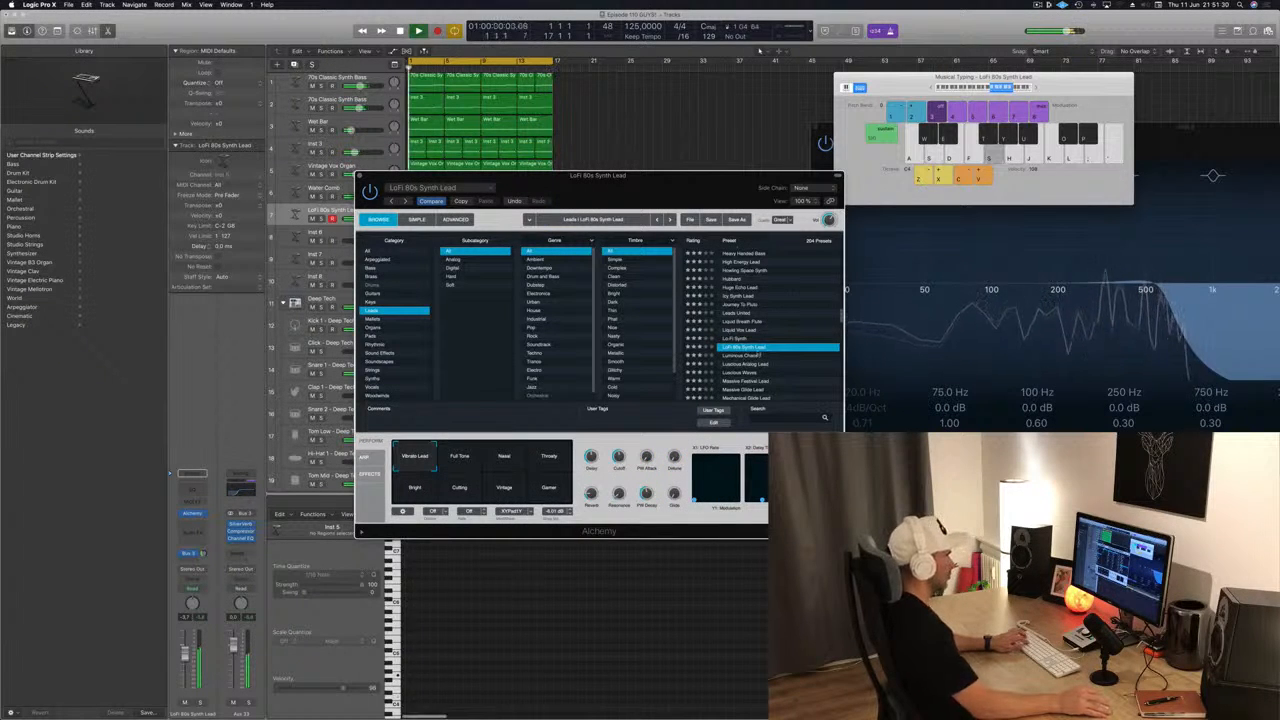
key("d")
key("s")
left_click(504, 457)
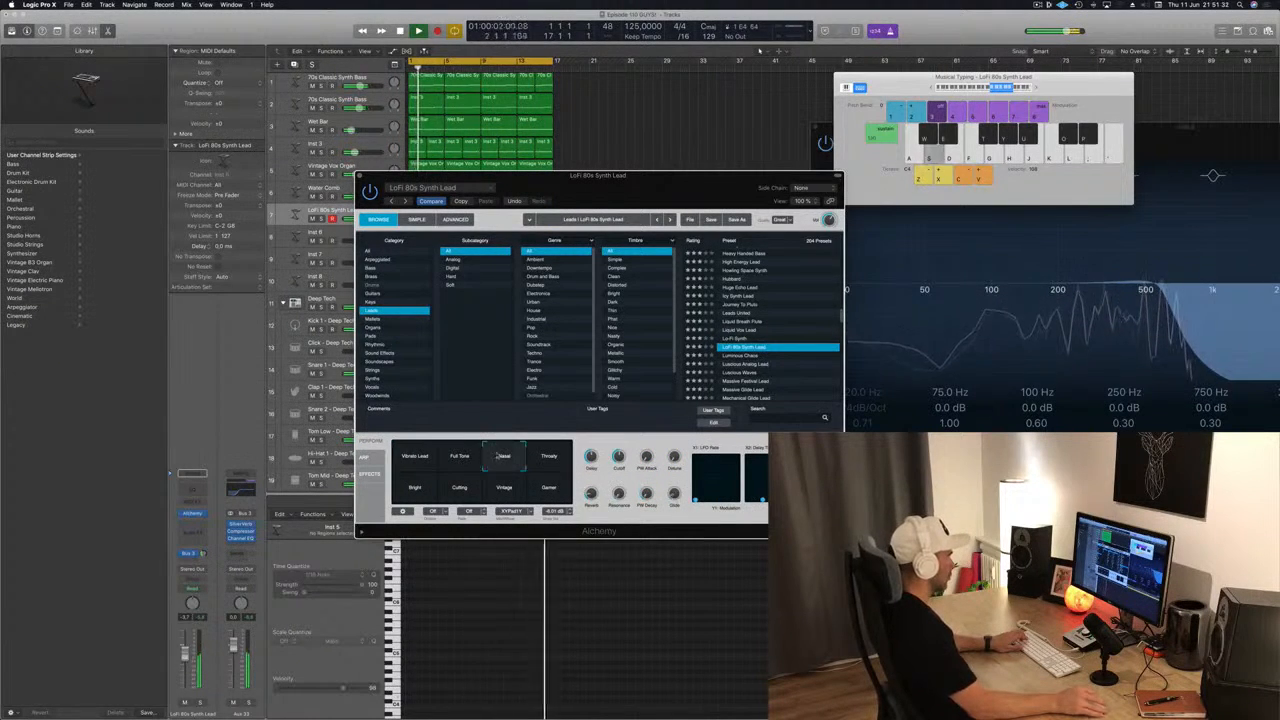
key("d")
scroll(765, 338, "down", 3)
key("f")
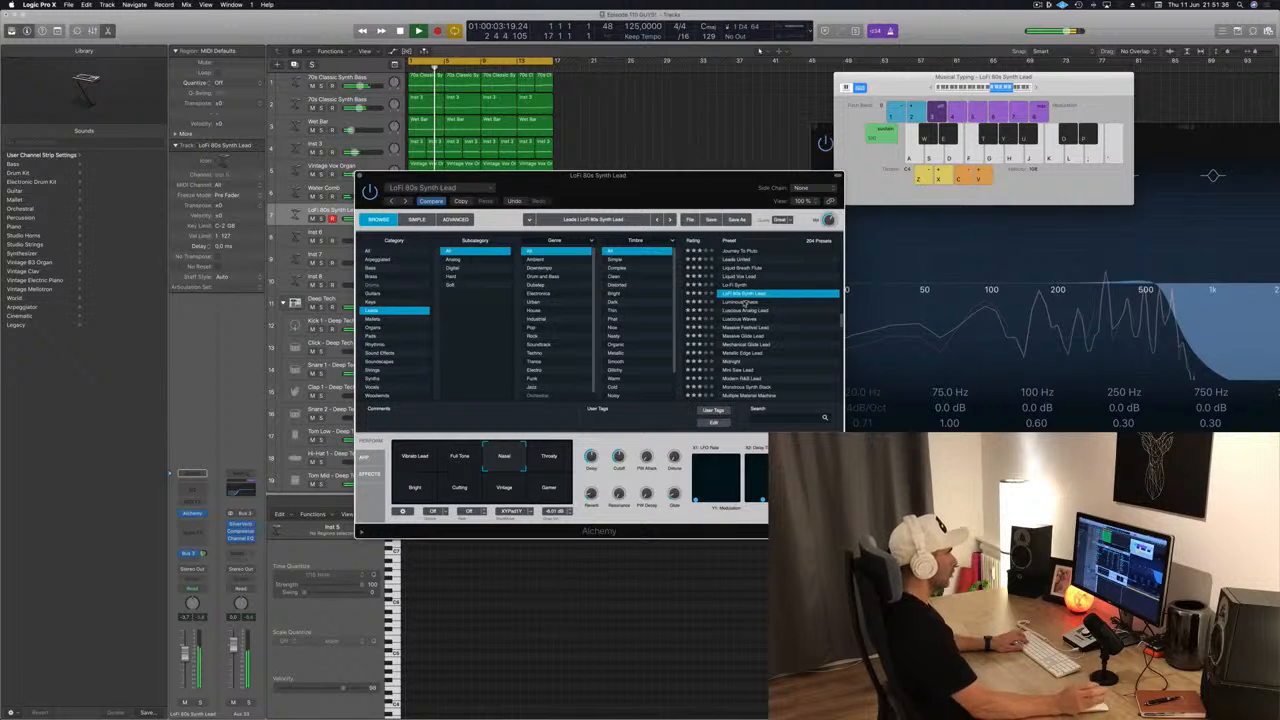
Load the Luminous Chaos preset and audition its Majestic Universe, Eternal Shine and Beam Scan snapshots.
left_click(745, 301)
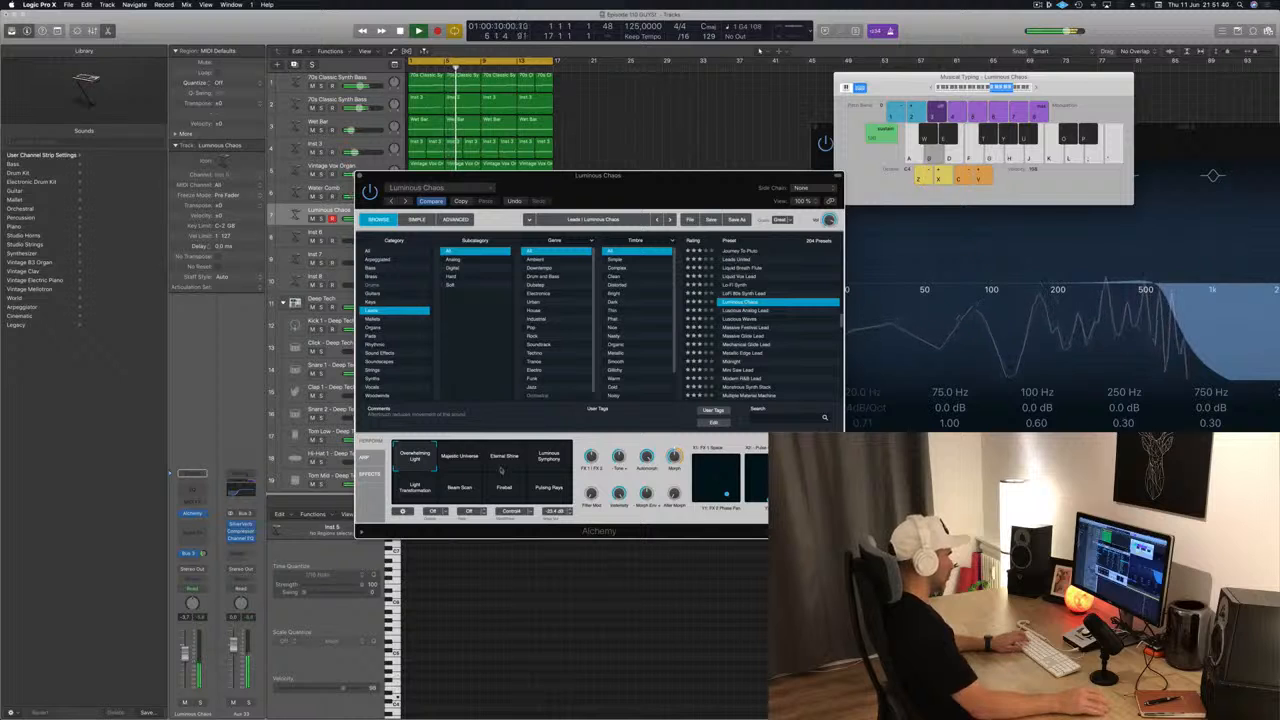
left_click(455, 467)
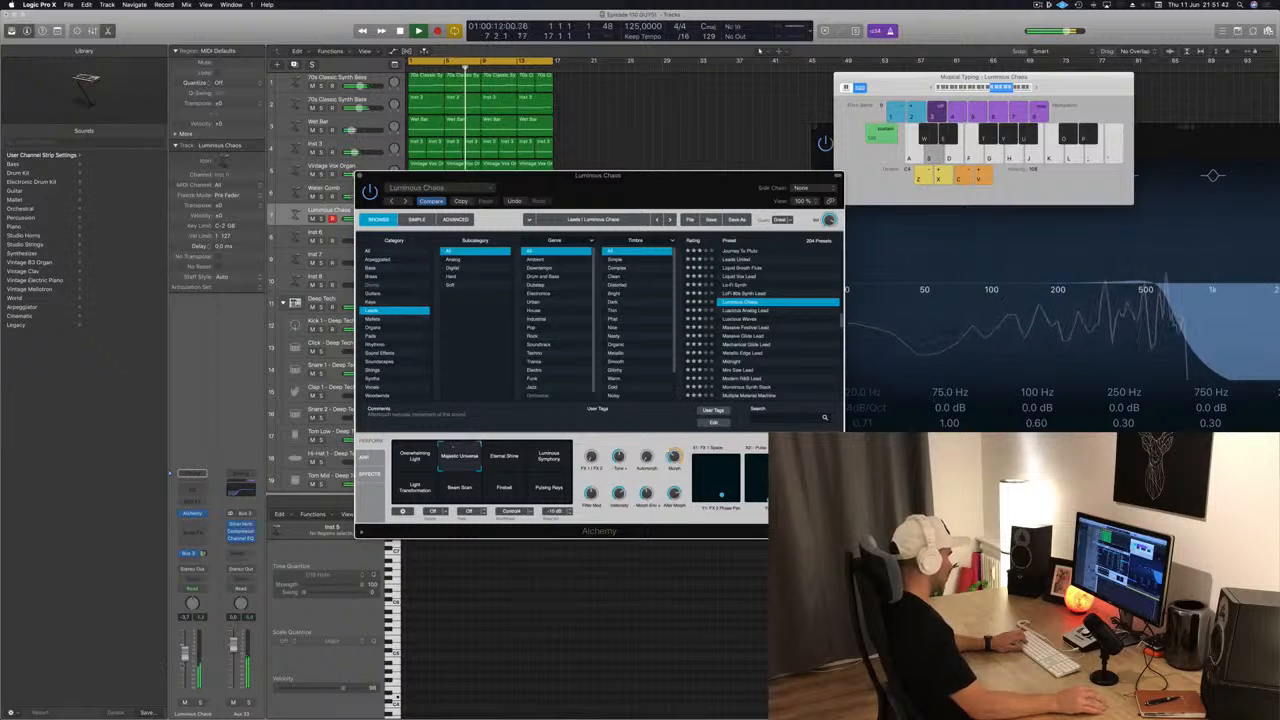
left_click(504, 459)
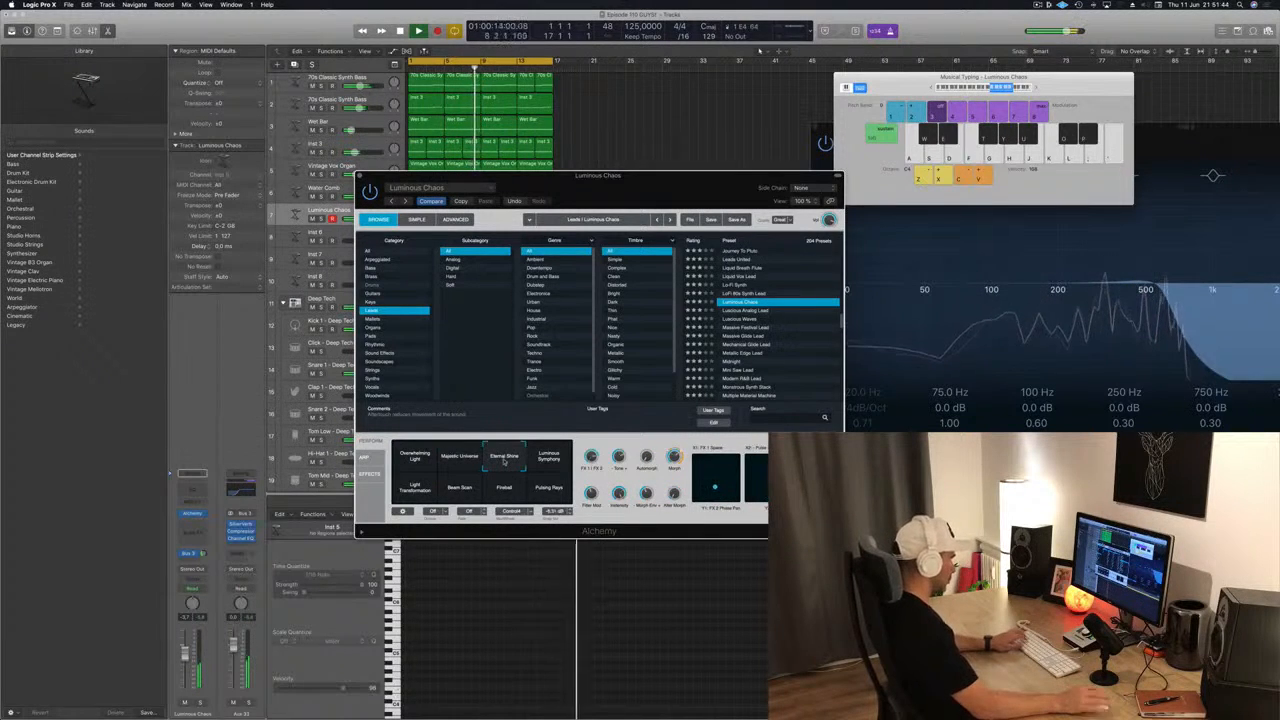
left_click(460, 488)
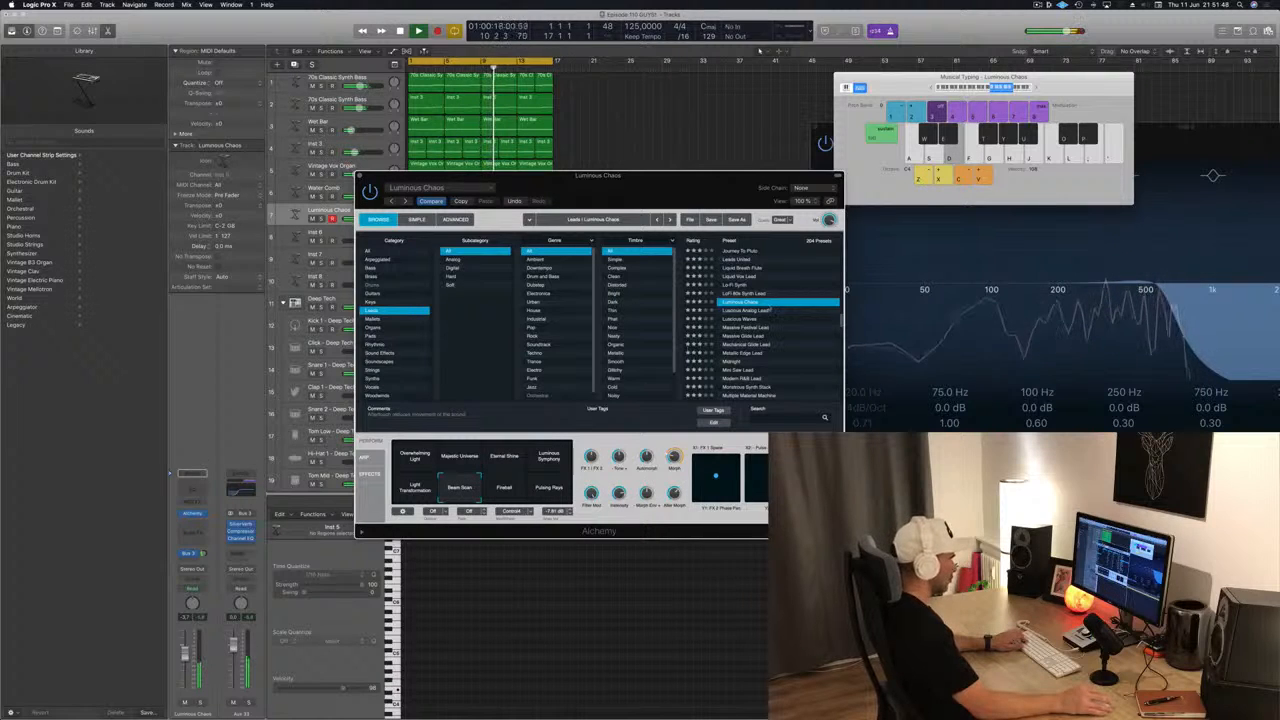
Load the Luscious Analog Lead preset and lower its channel volume while trying out notes over the loop.
left_click(725, 312)
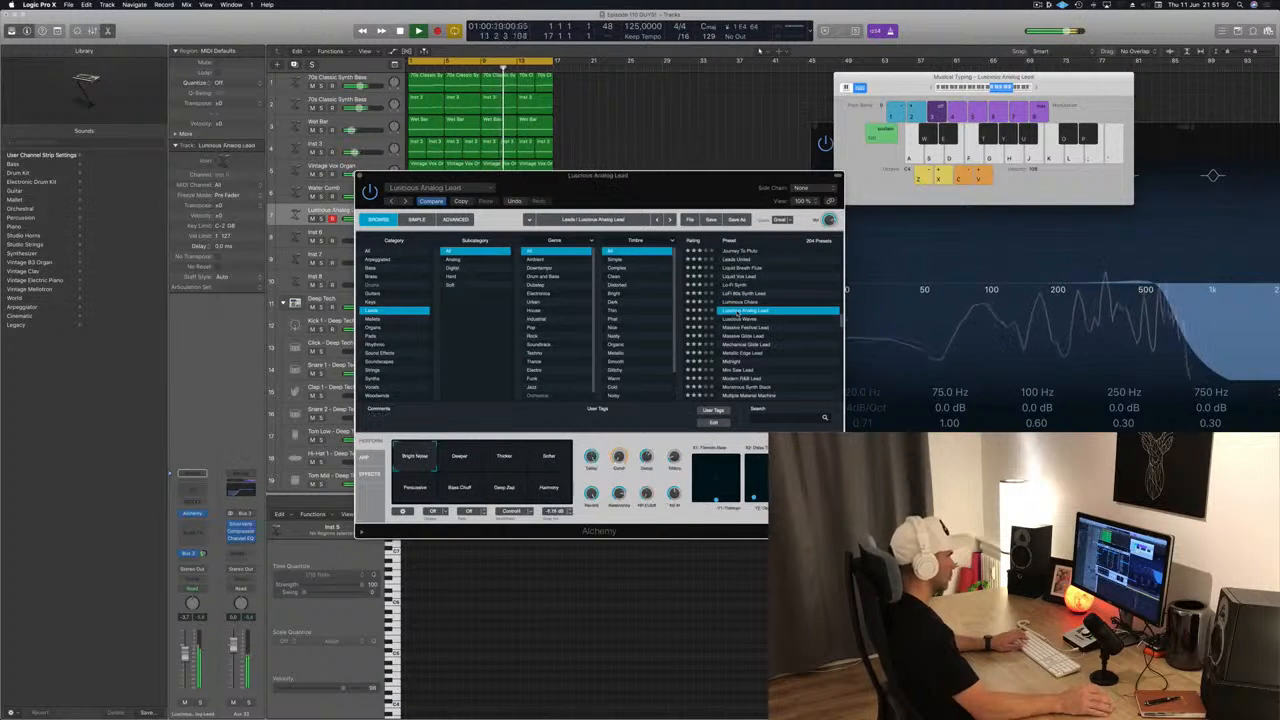
key("f")
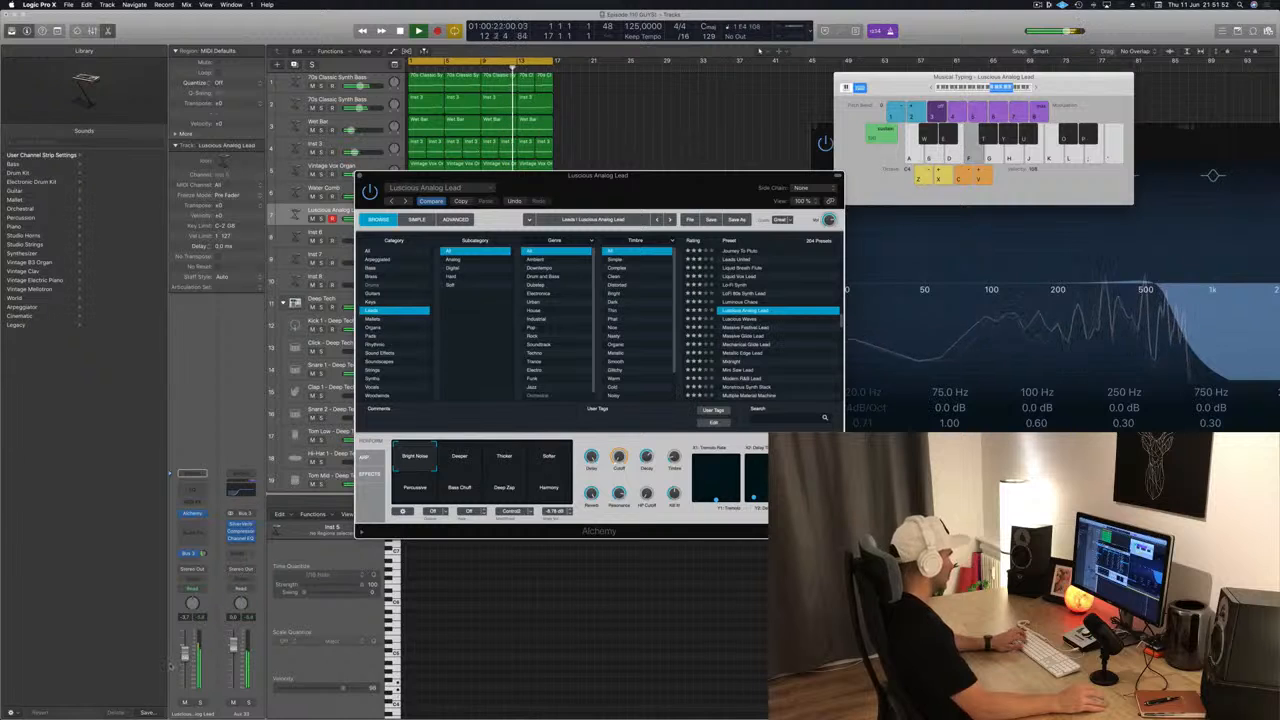
left_click_drag(186, 656, 188, 682)
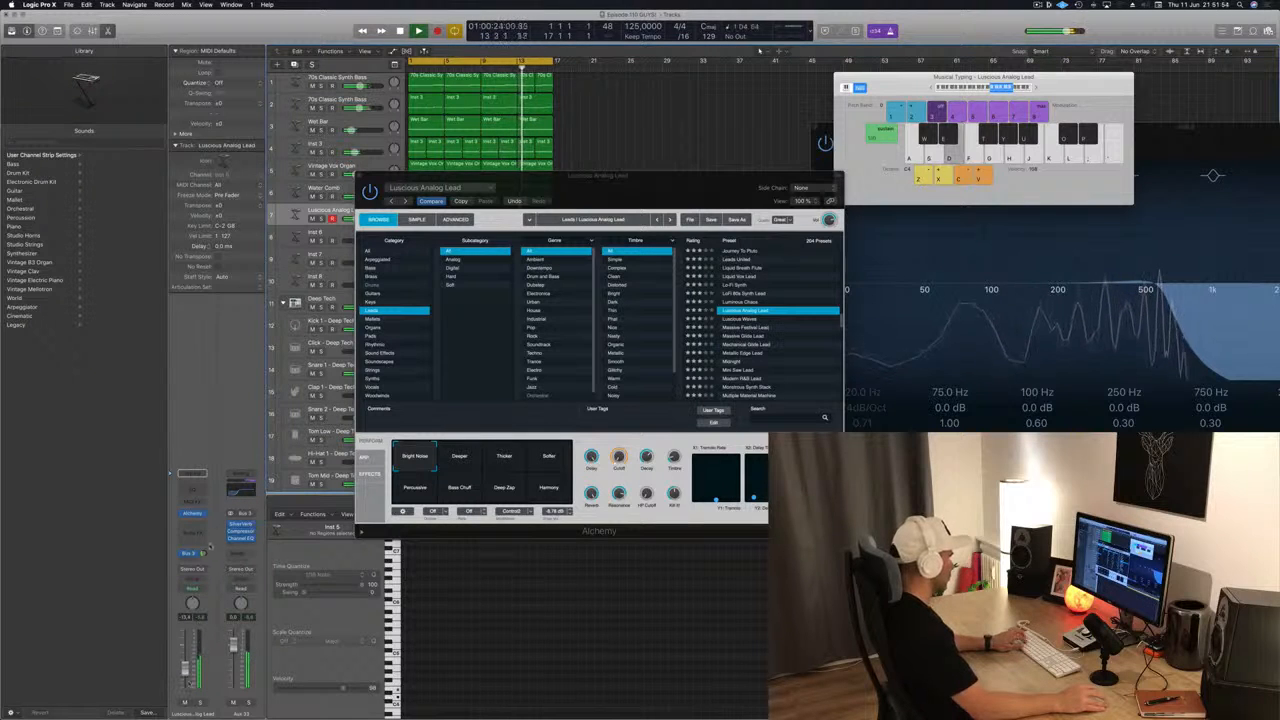
key("f")
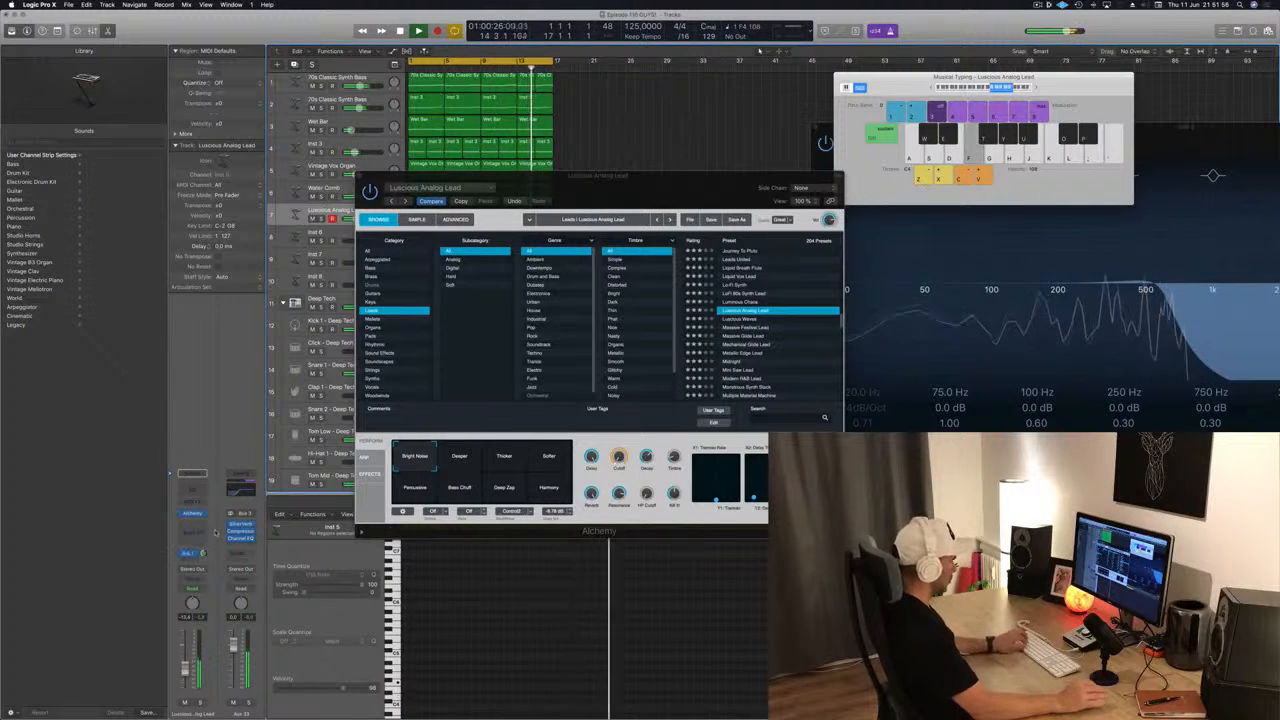
key("g")
Switch Luscious Analog Lead to its Thicker snapshot and try out a melody that rises and falls back.
left_click(505, 457)
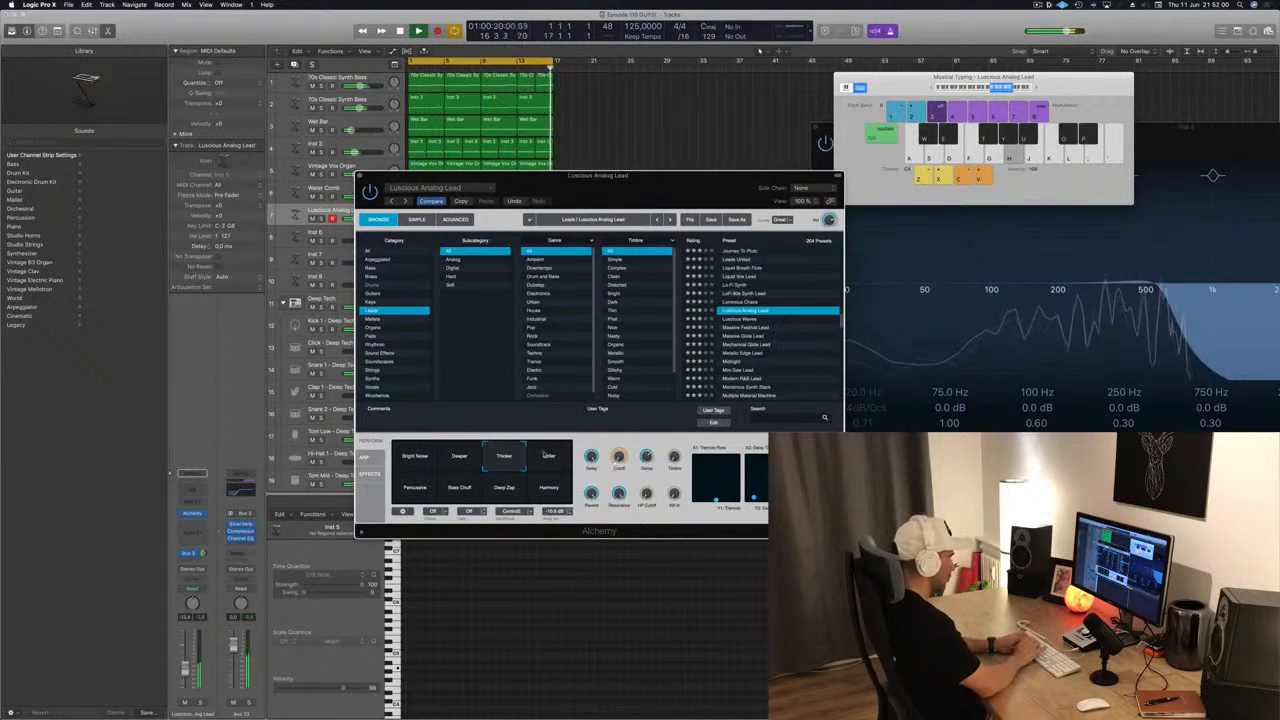
key("k")
key("k")
key("j")
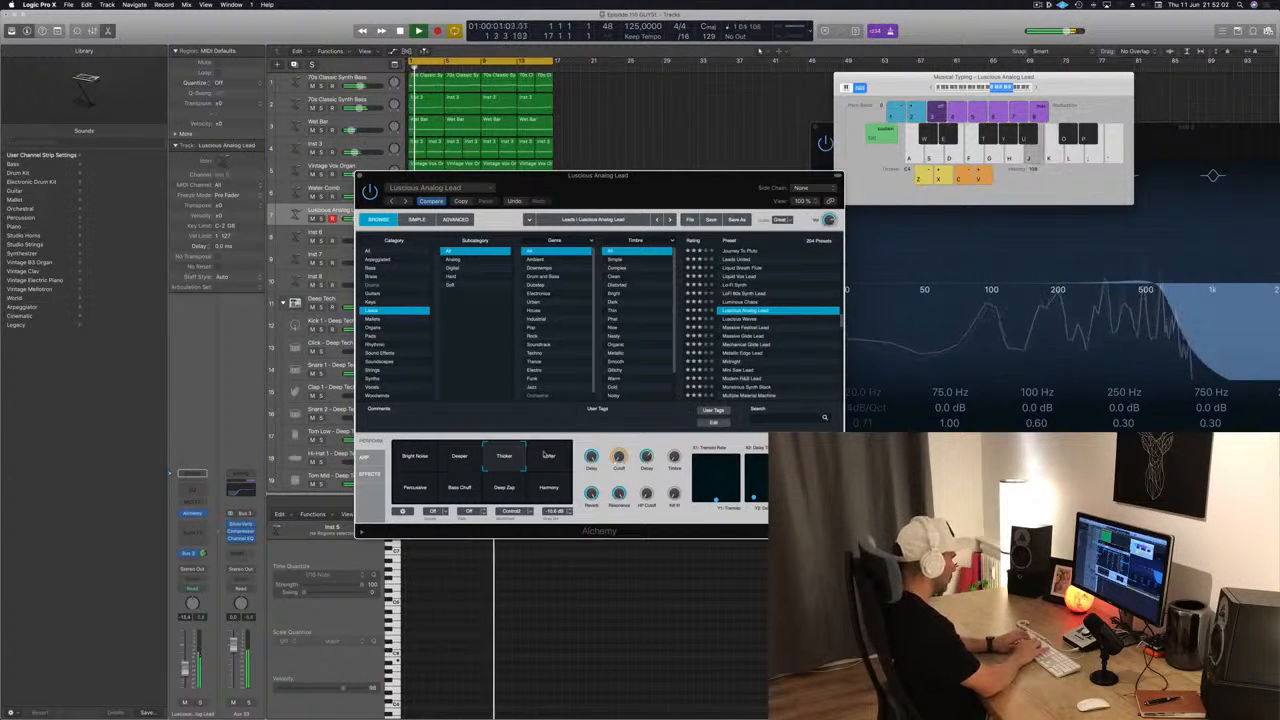
key("k")
key("g")
key("f")
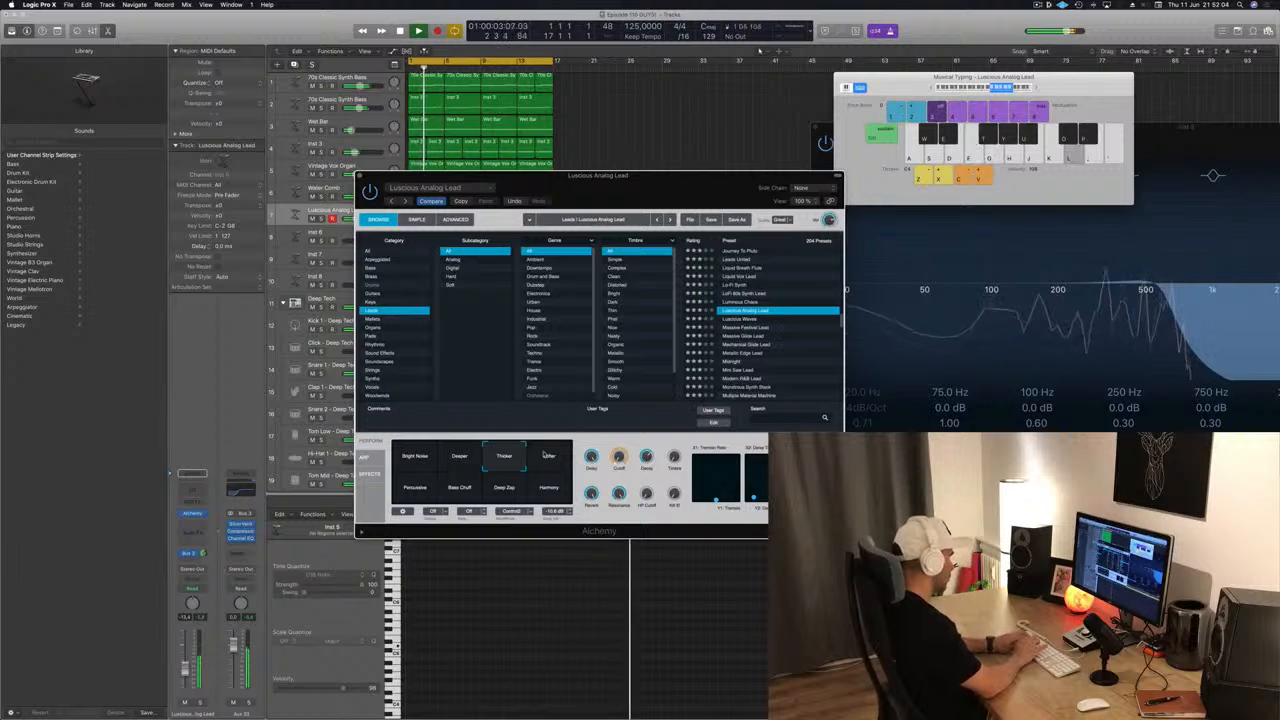
key("f")
Audition the Softer, Percussive and Bass Chuff snapshots of Luscious Analog Lead with short notes.
left_click(550, 460)
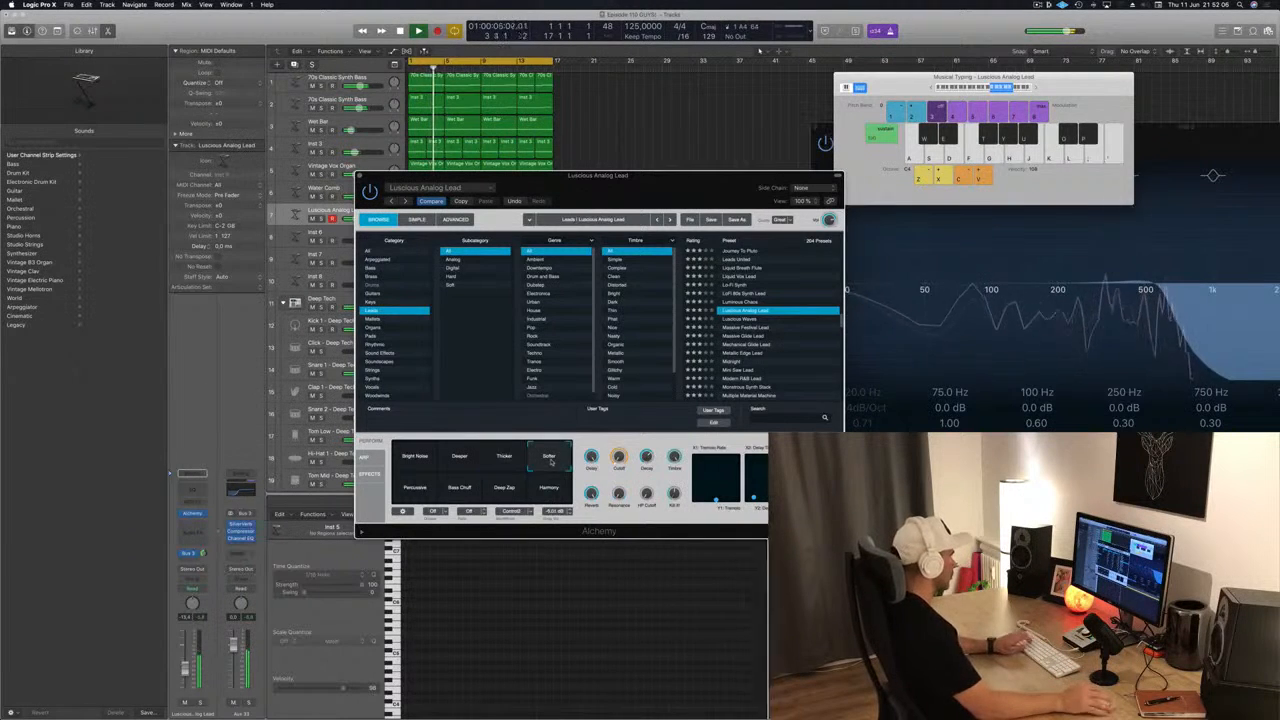
left_click(418, 489)
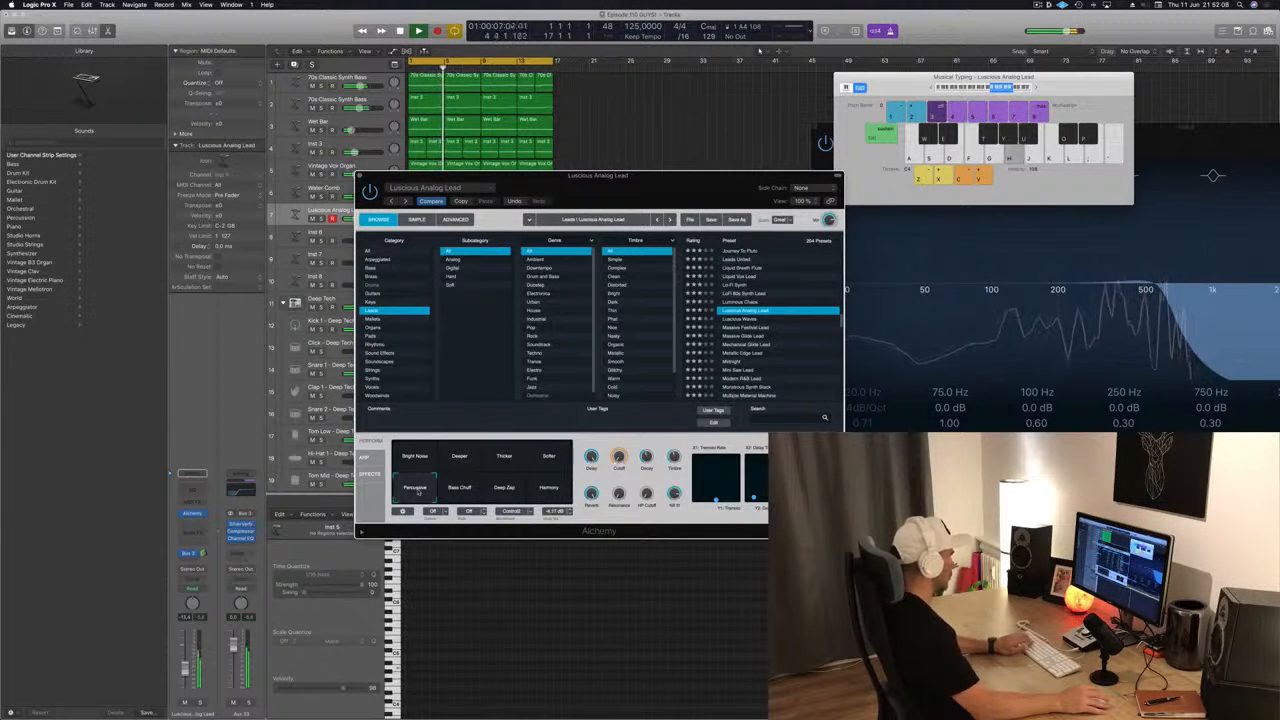
left_click(460, 491)
key("g")
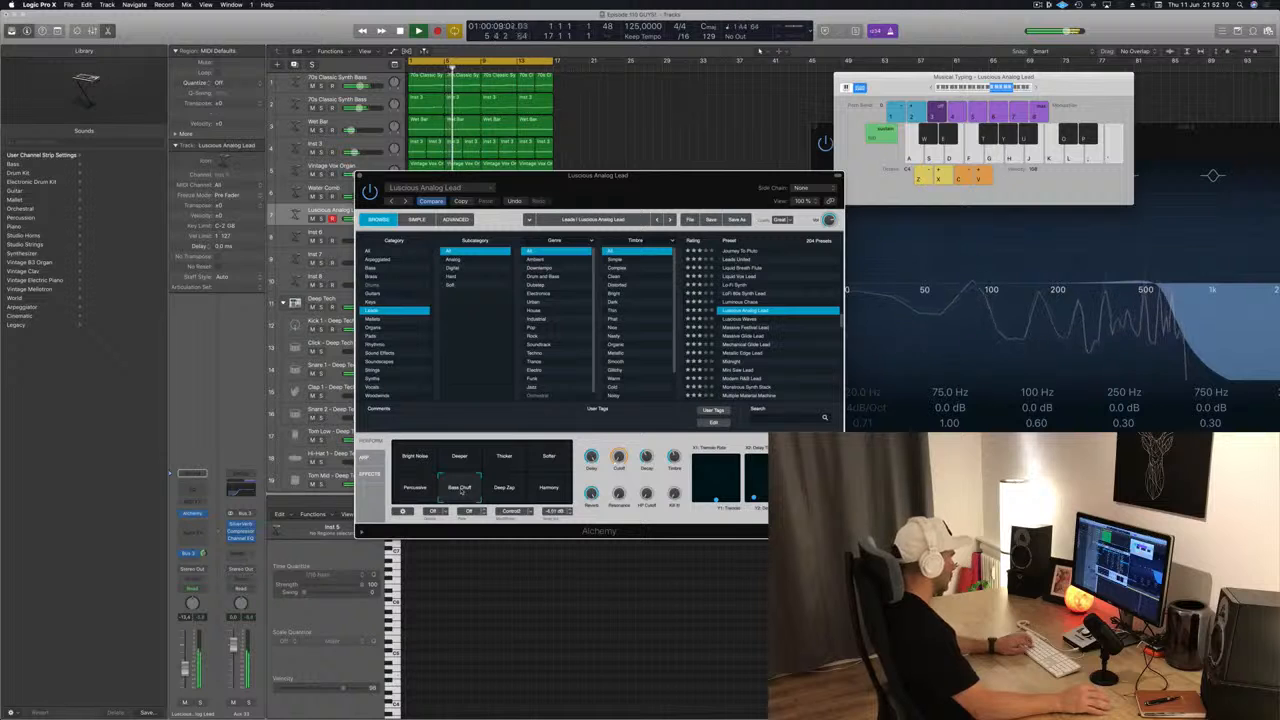
Audition the Deep Zap snapshot of Luscious Analog Lead with a short melody and switch to its Harmony snapshot.
left_click(512, 489)
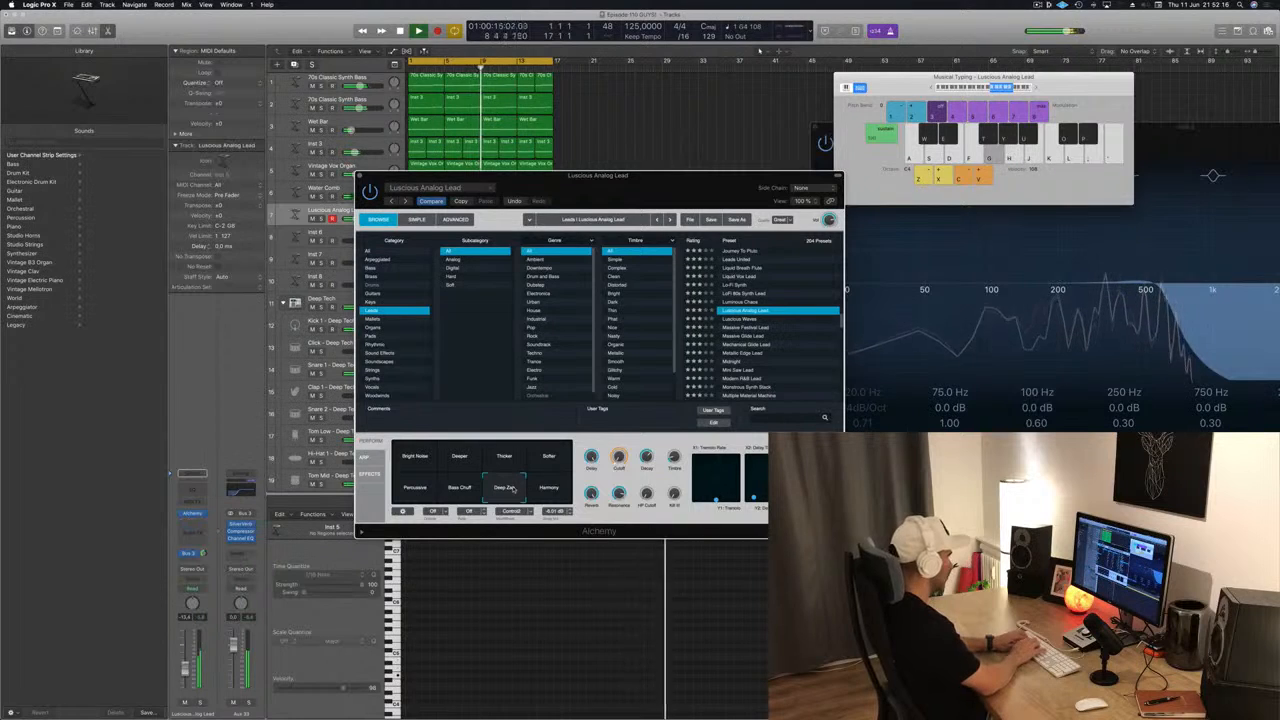
key("f")
key("k")
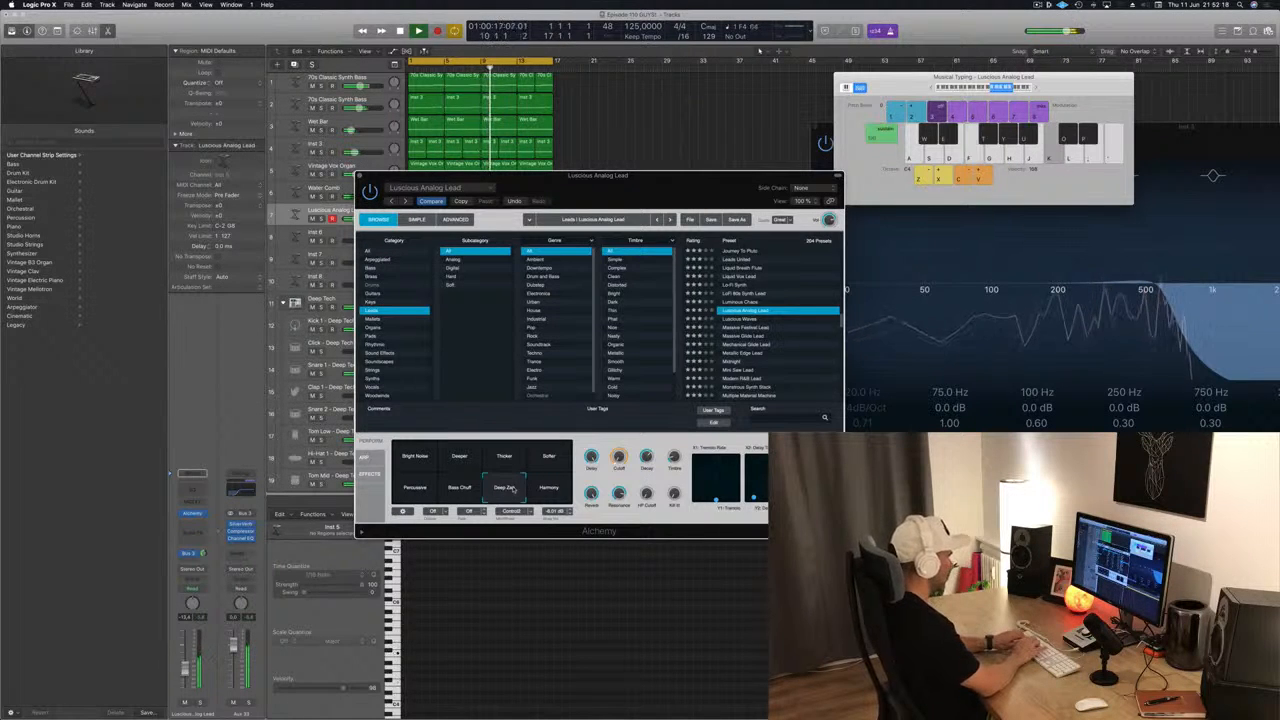
key("f")
key("k")
key("g")
key("d")
key("a")
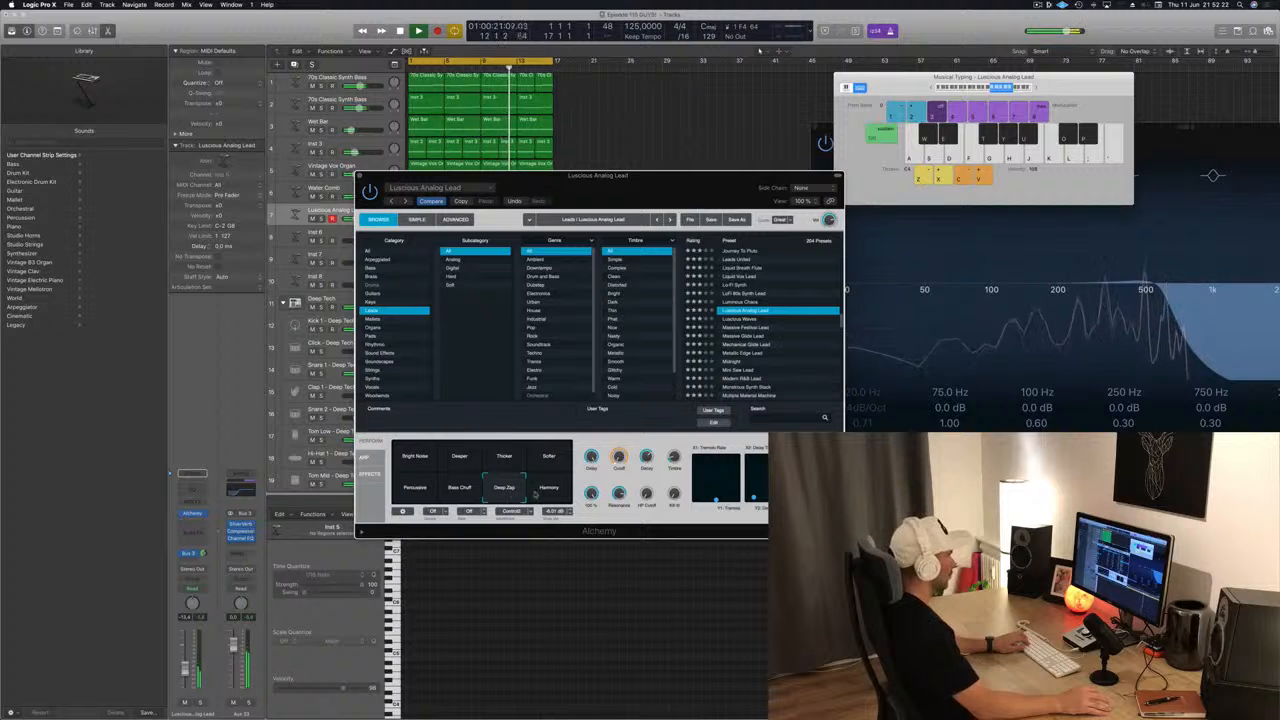
left_click(536, 492)
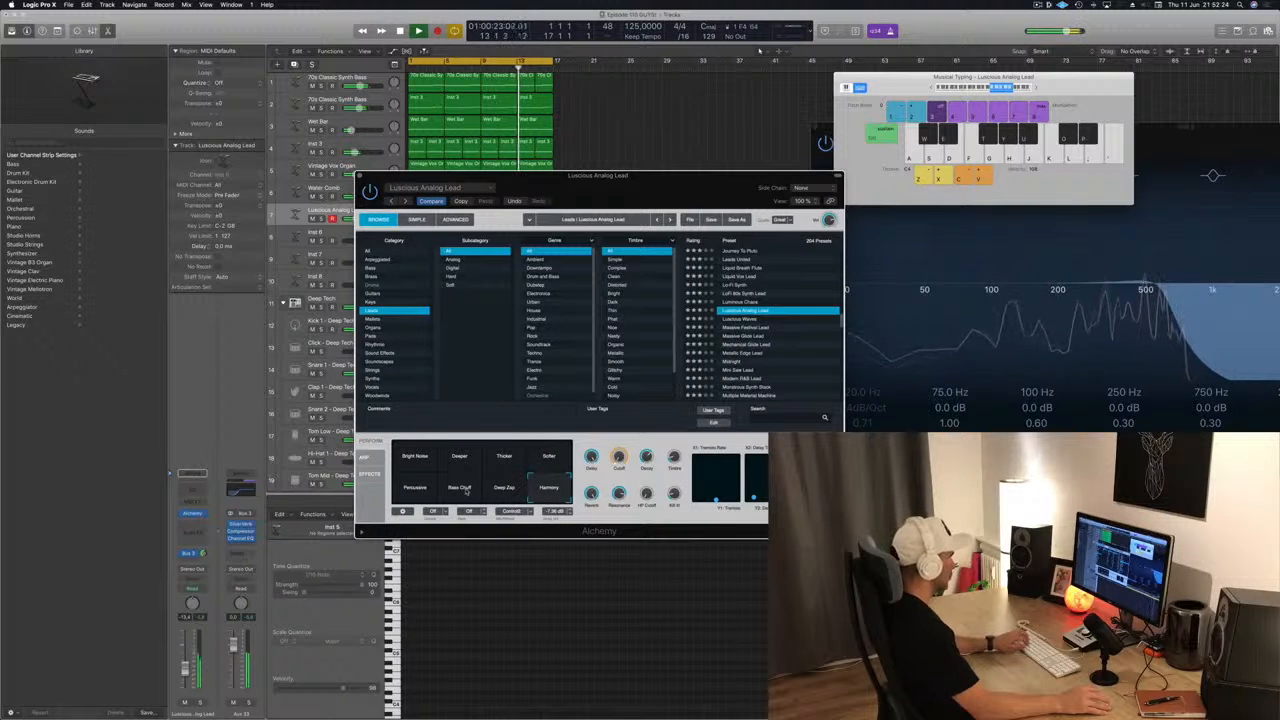
Try the Luscious Waves and Massive Festival Lead presets with short notes, moving the Alchemy window clear of the arrangement.
left_click(738, 319)
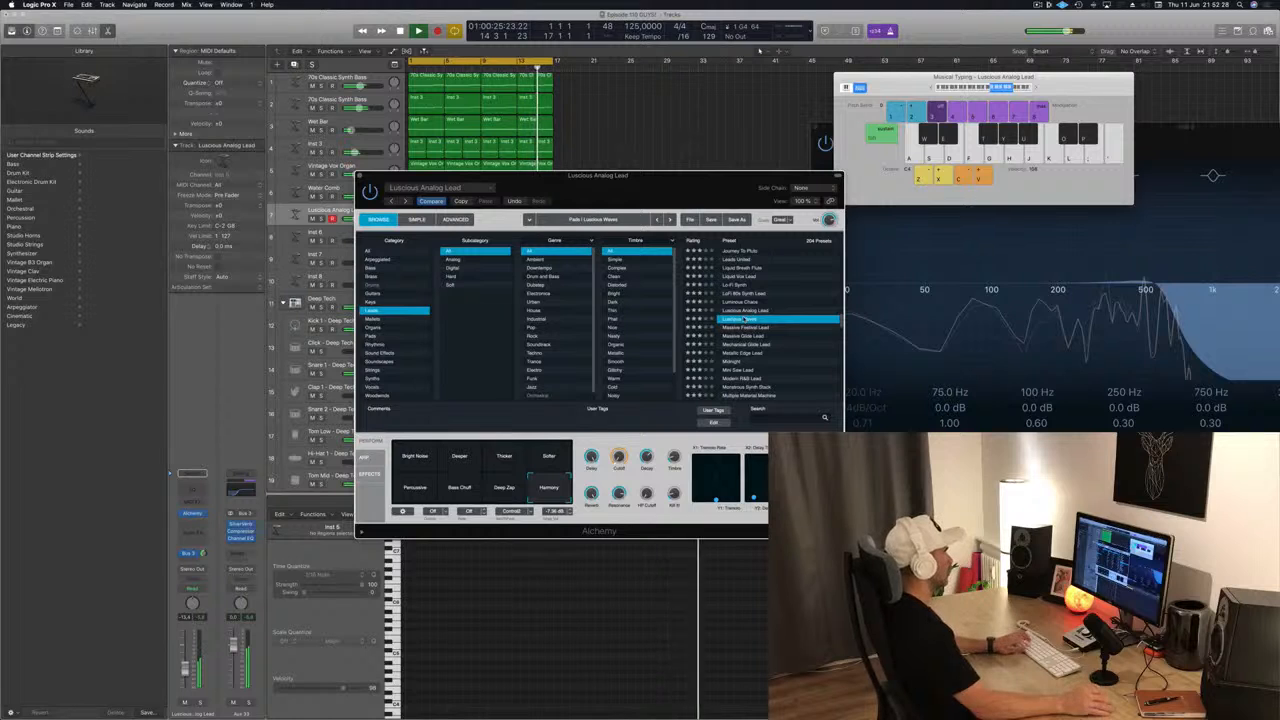
left_click_drag(652, 192, 828, 189)
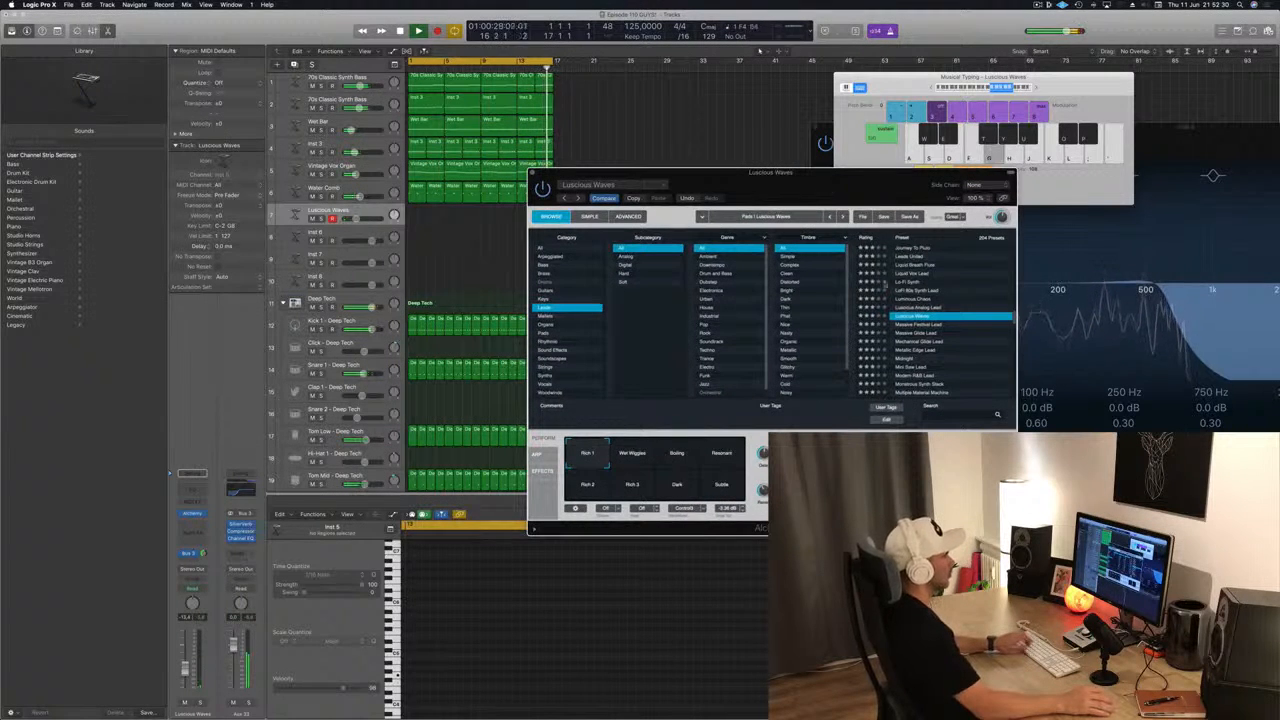
left_click(915, 326)
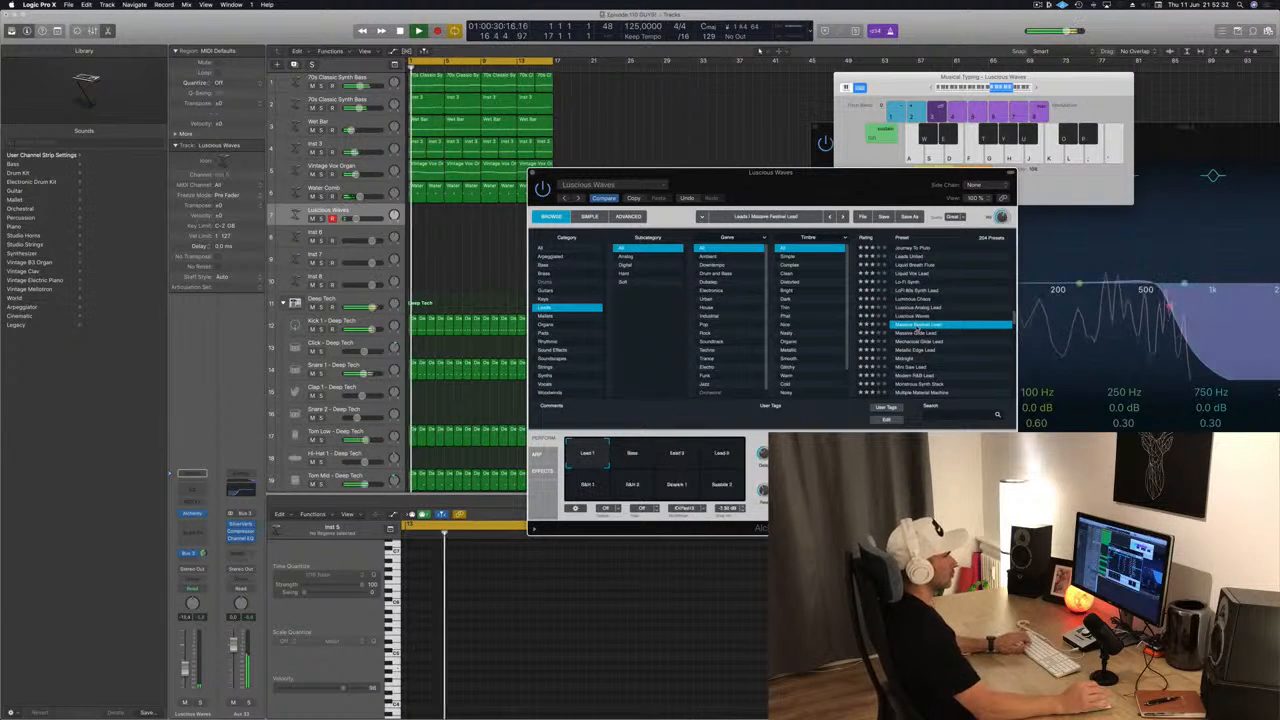
key("g")
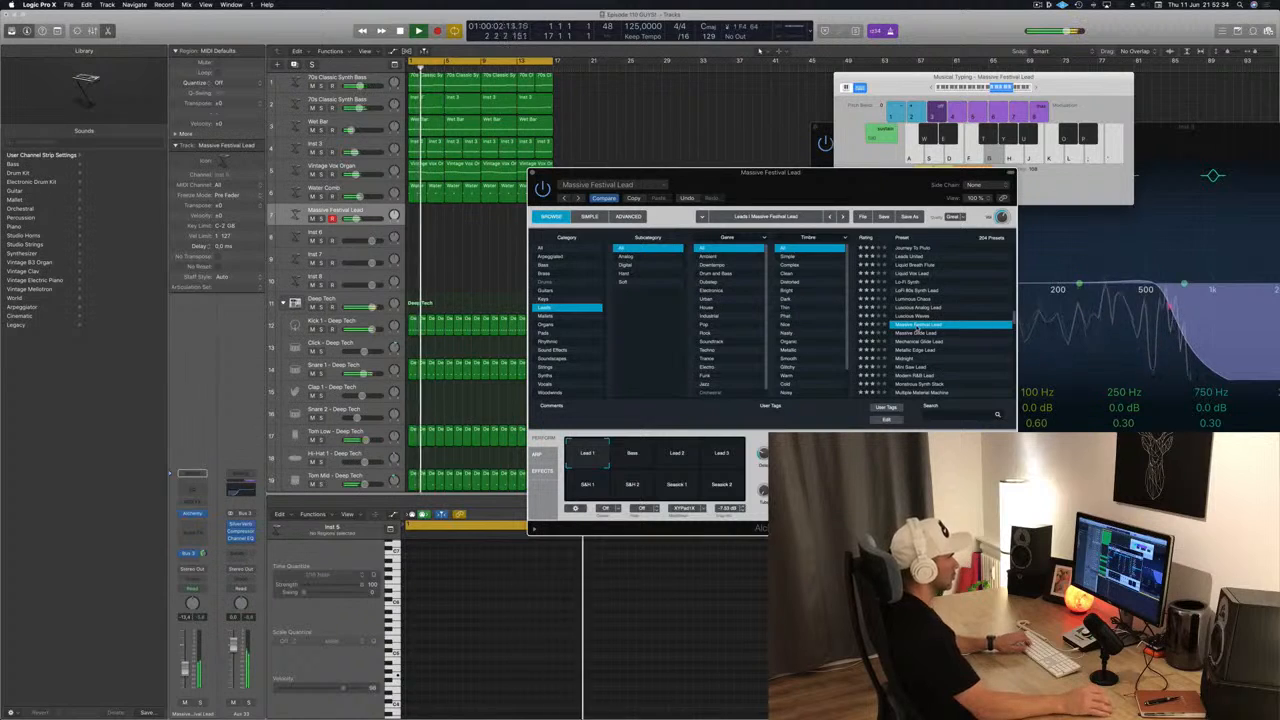
key("h")
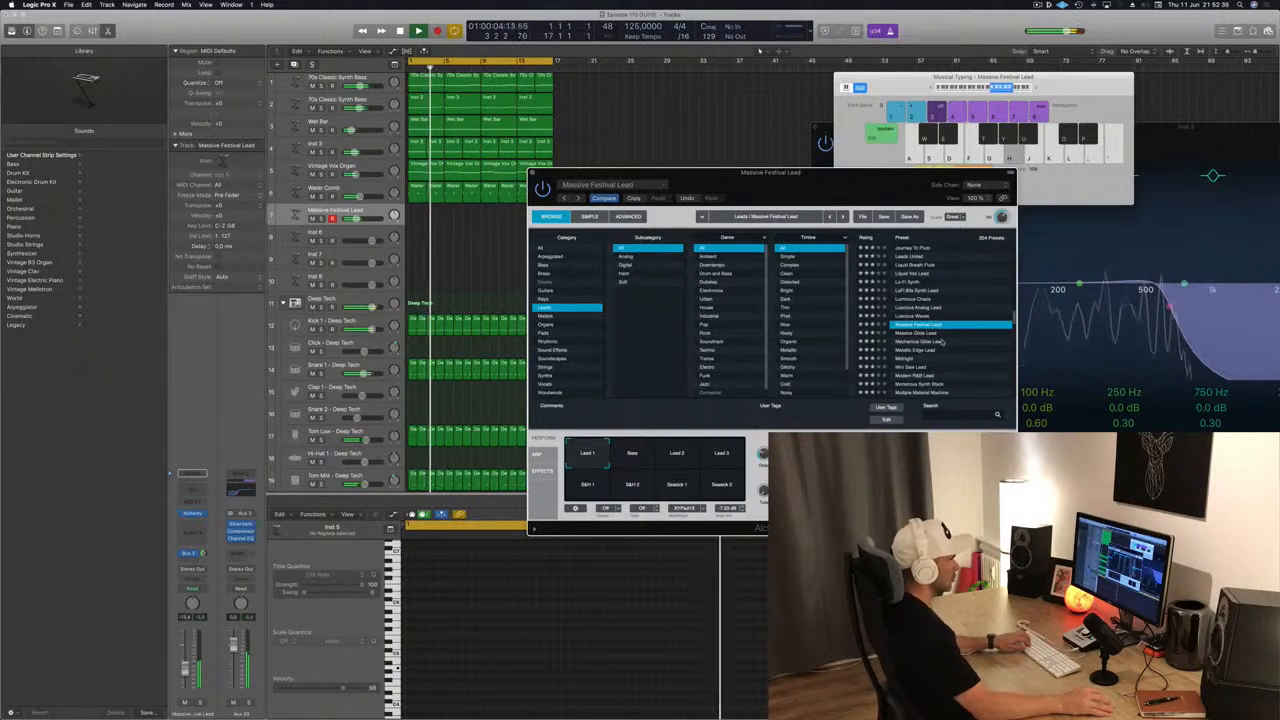
key("f")
key("g")
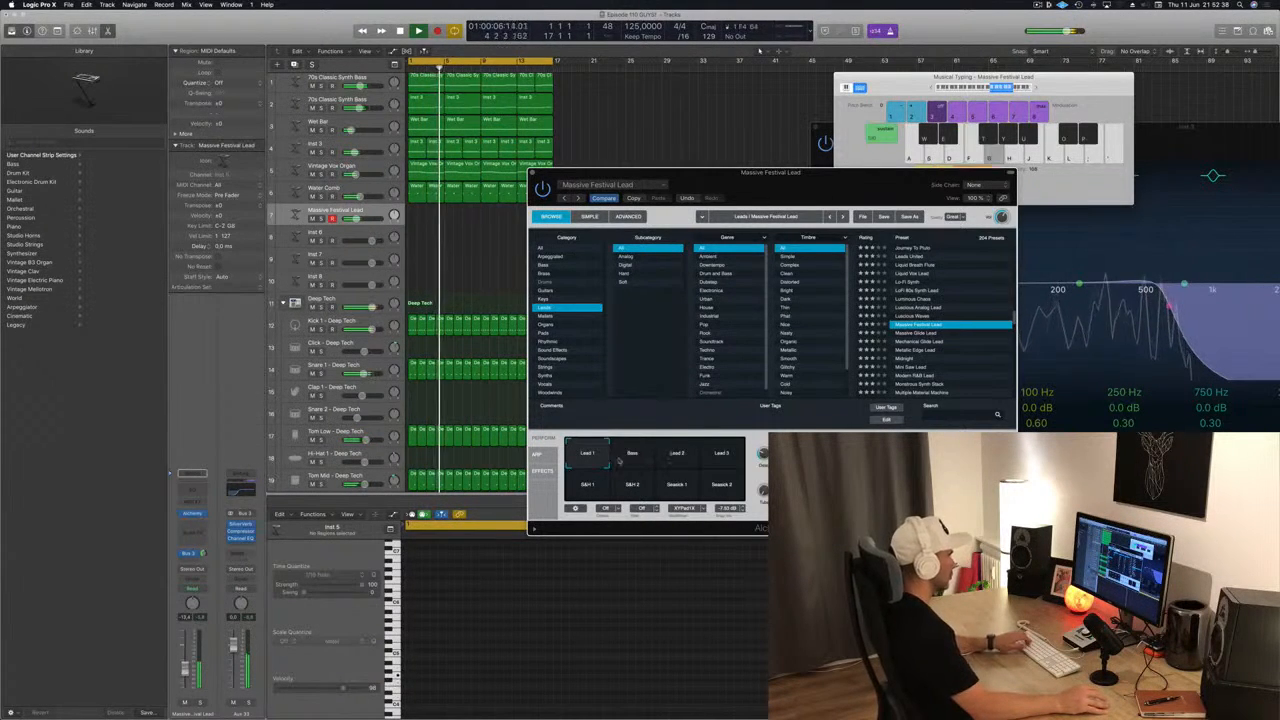
Audition the Bass snapshot of Massive Festival Lead and raise the channel volume slightly while playing short notes.
left_click(640, 452)
key("f")
key("g")
key("h")
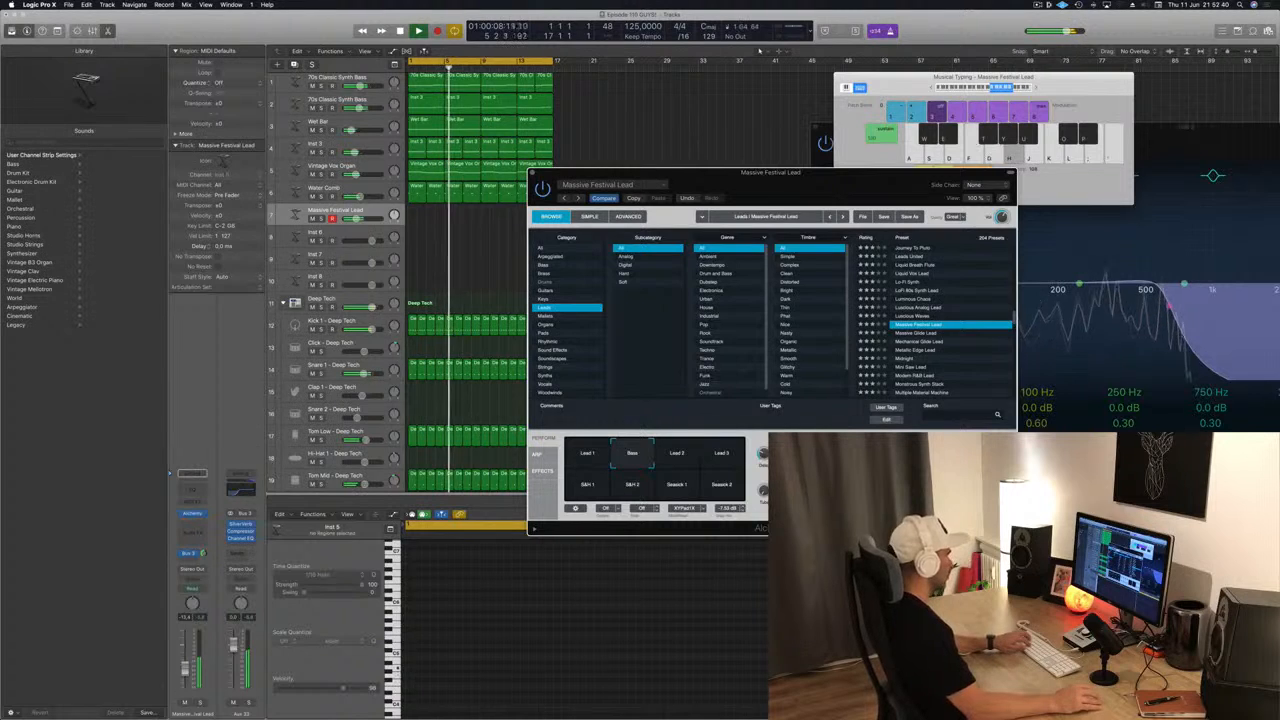
left_click_drag(185, 670, 185, 665)
key("f")
key("g")
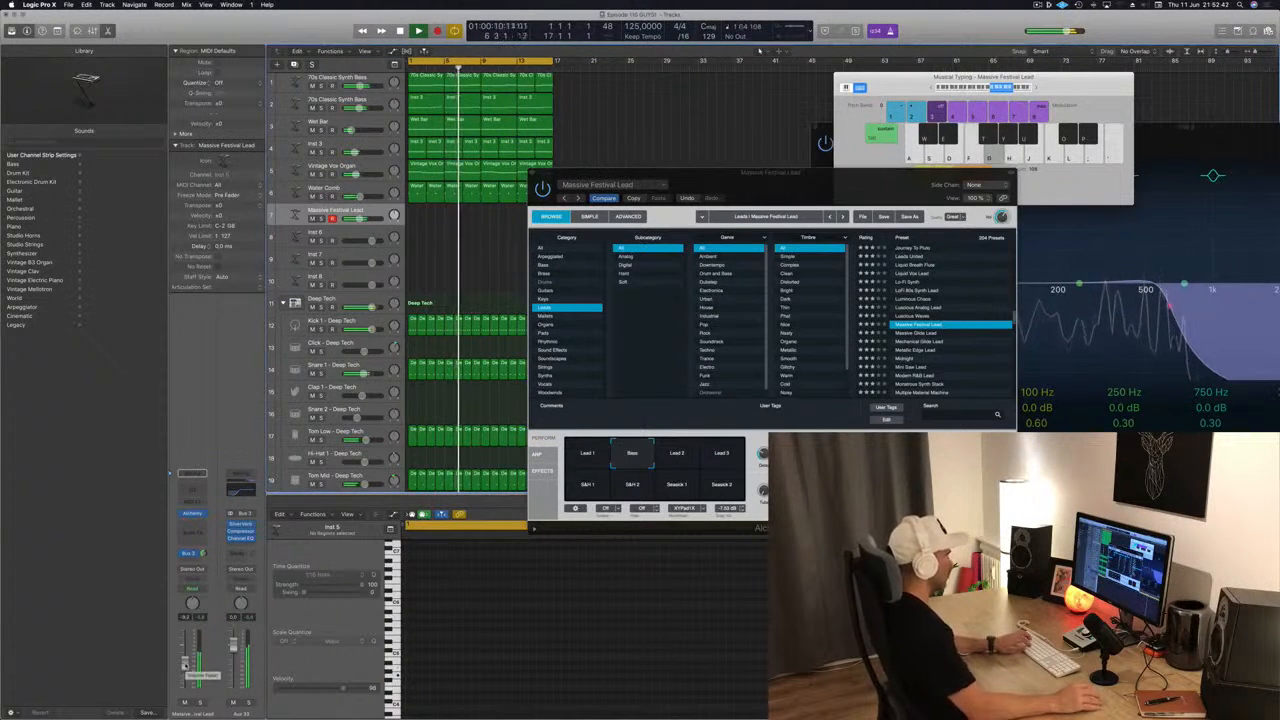
Audition the Lead 2 and Lead 3 snapshots of Massive Festival Lead, trying out a falling melody over the loop.
left_click(679, 462)
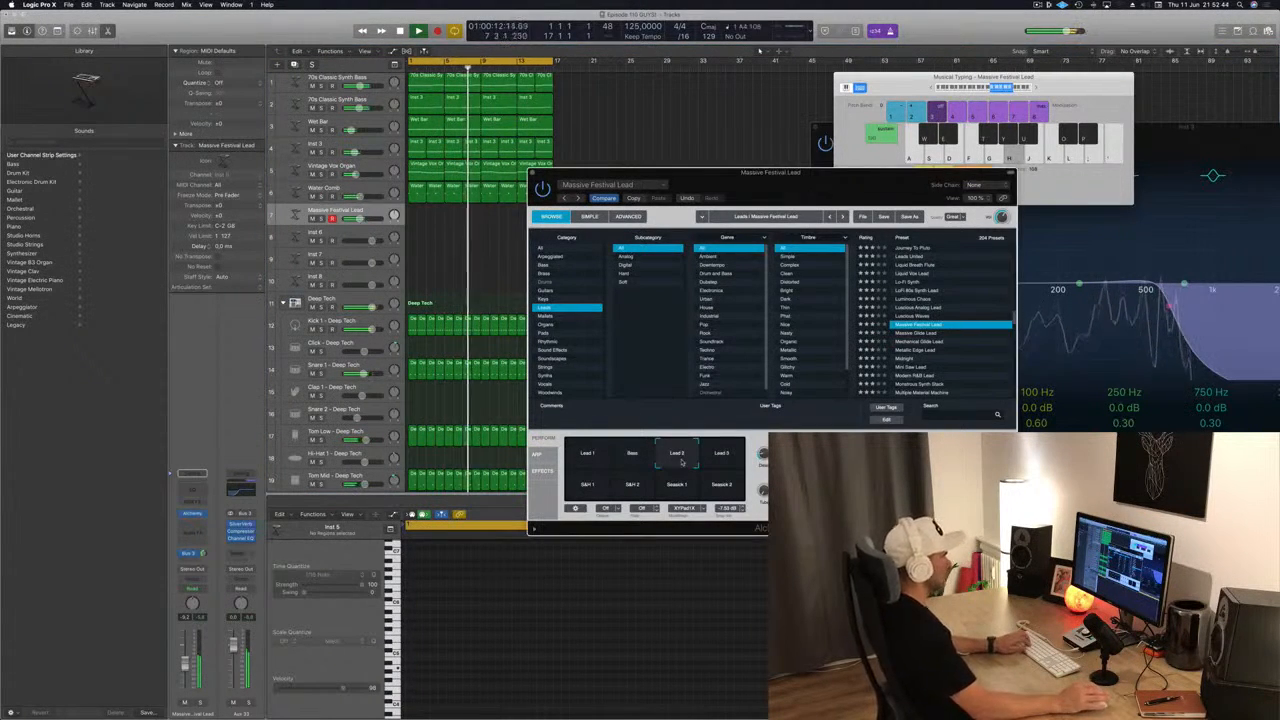
left_click(713, 458)
key("f")
key("g")
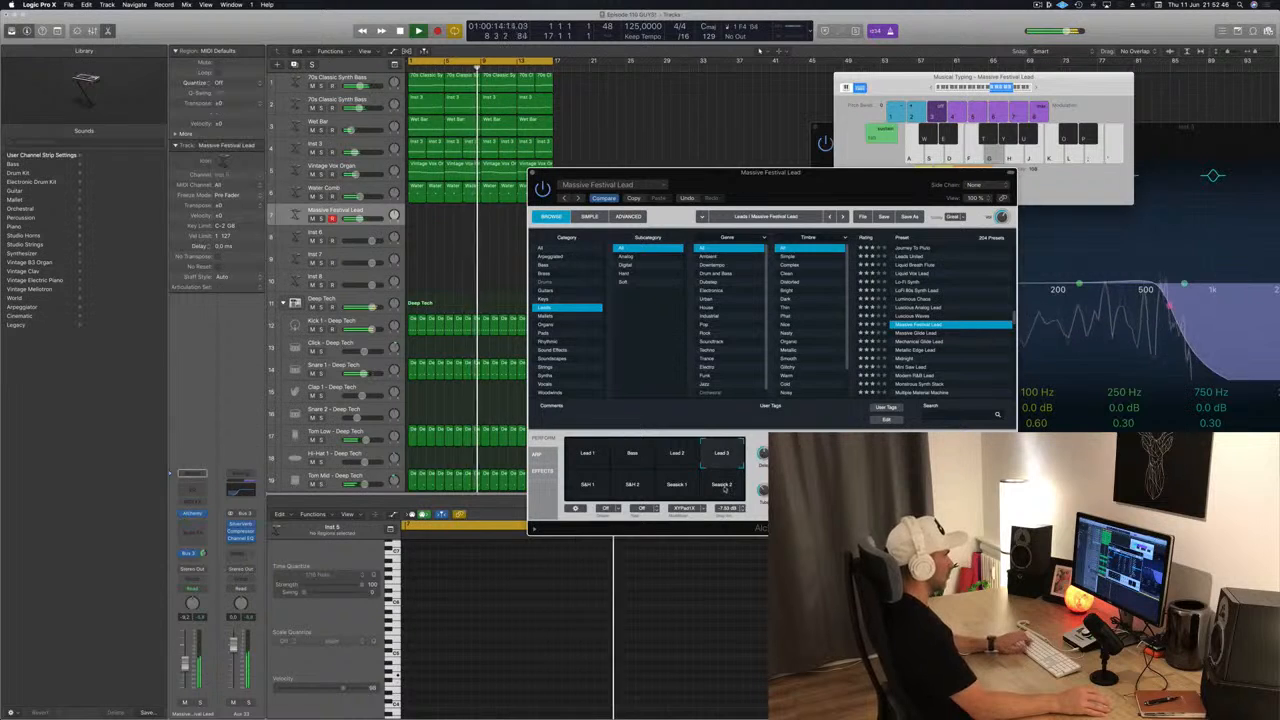
key("h")
key("d")
key("s")
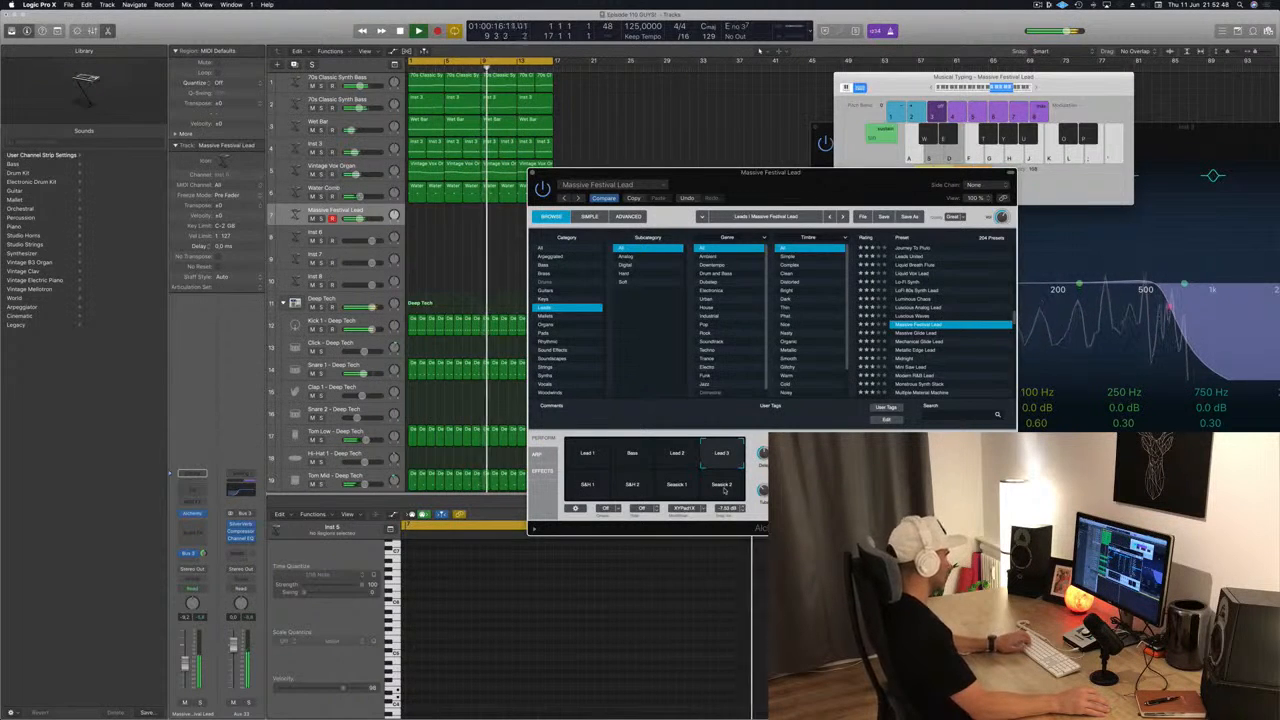
key("a")
key("d")
key("d")
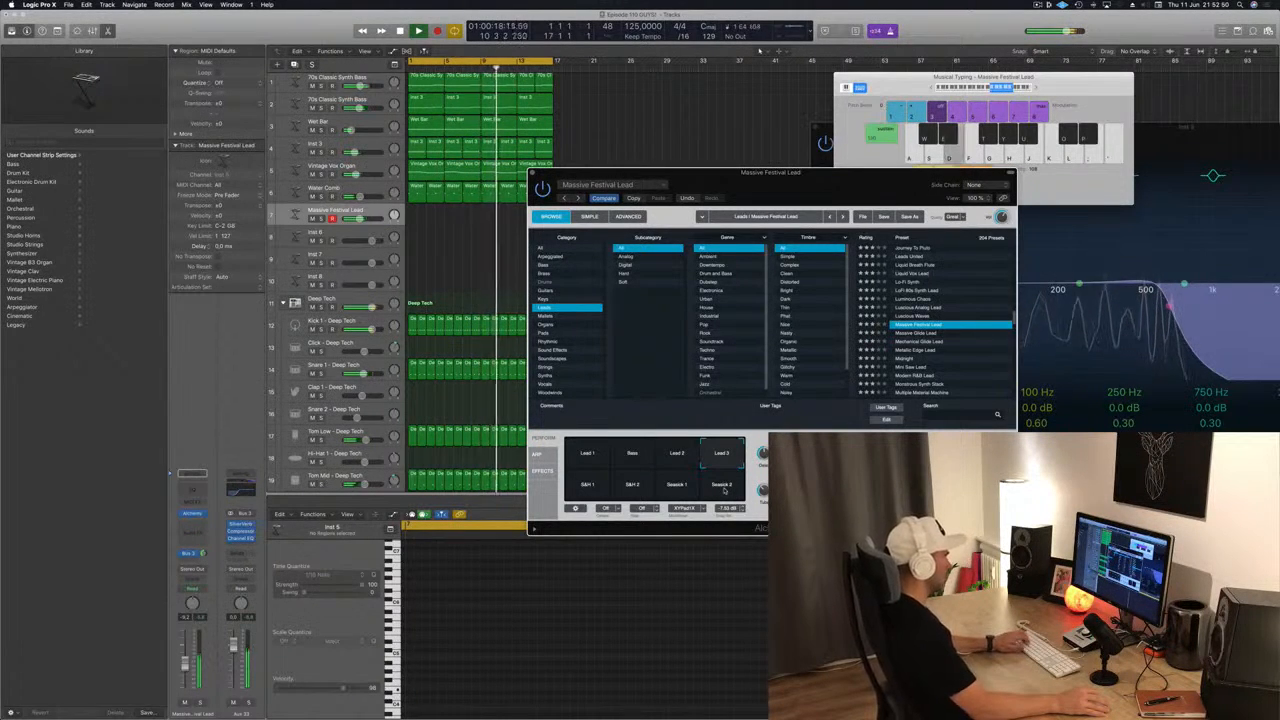
Audition the S&H 1, Seasick 1 and Seasick 2 snapshots of Massive Festival Lead with short notes.
key("f")
key("g")
key("g")
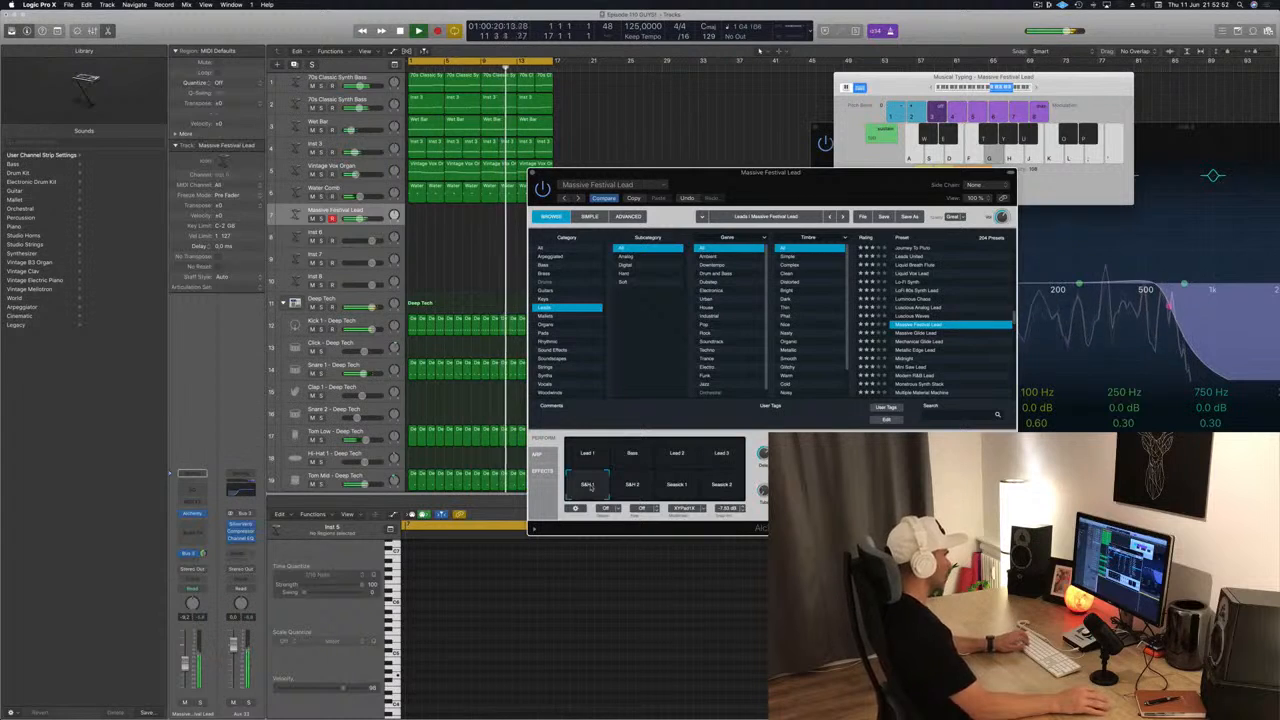
key("d")
left_click(663, 485)
key("d")
key("f")
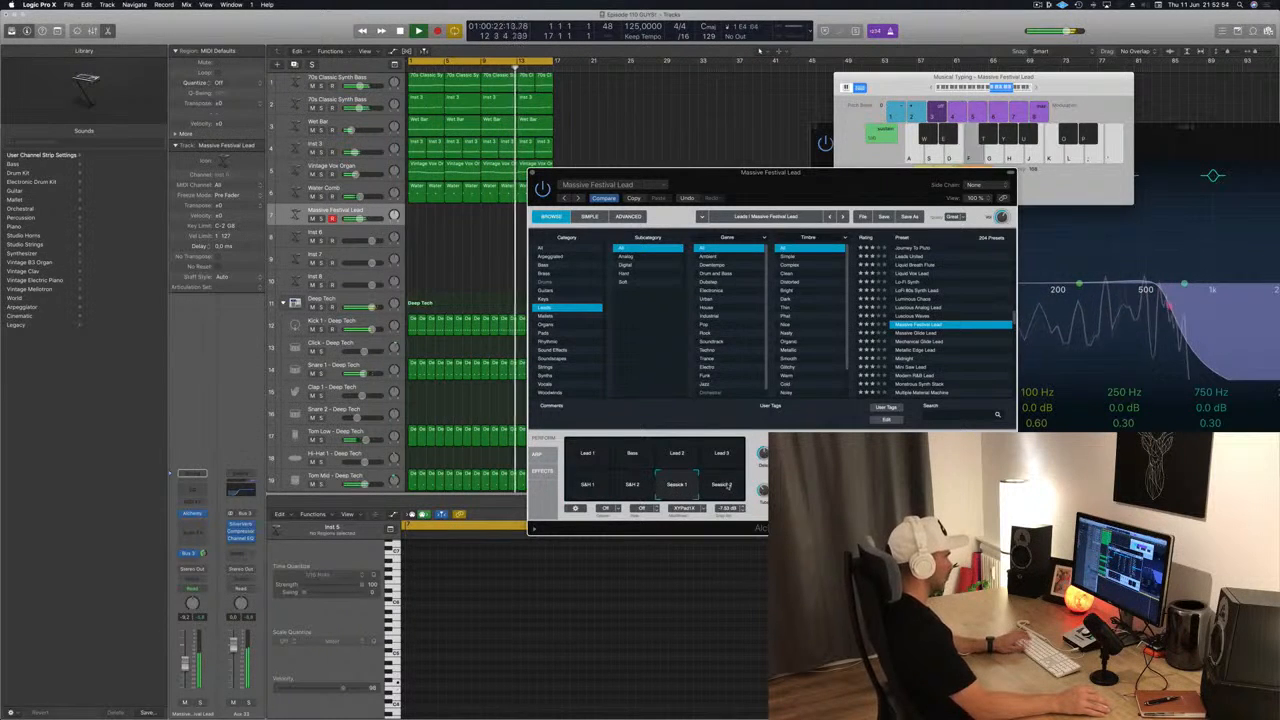
left_click(710, 485)
key("d")
Return Massive Festival Lead to its Lead 1 snapshot and try out repeated low notes with a small rise.
left_click(587, 452)
key("d")
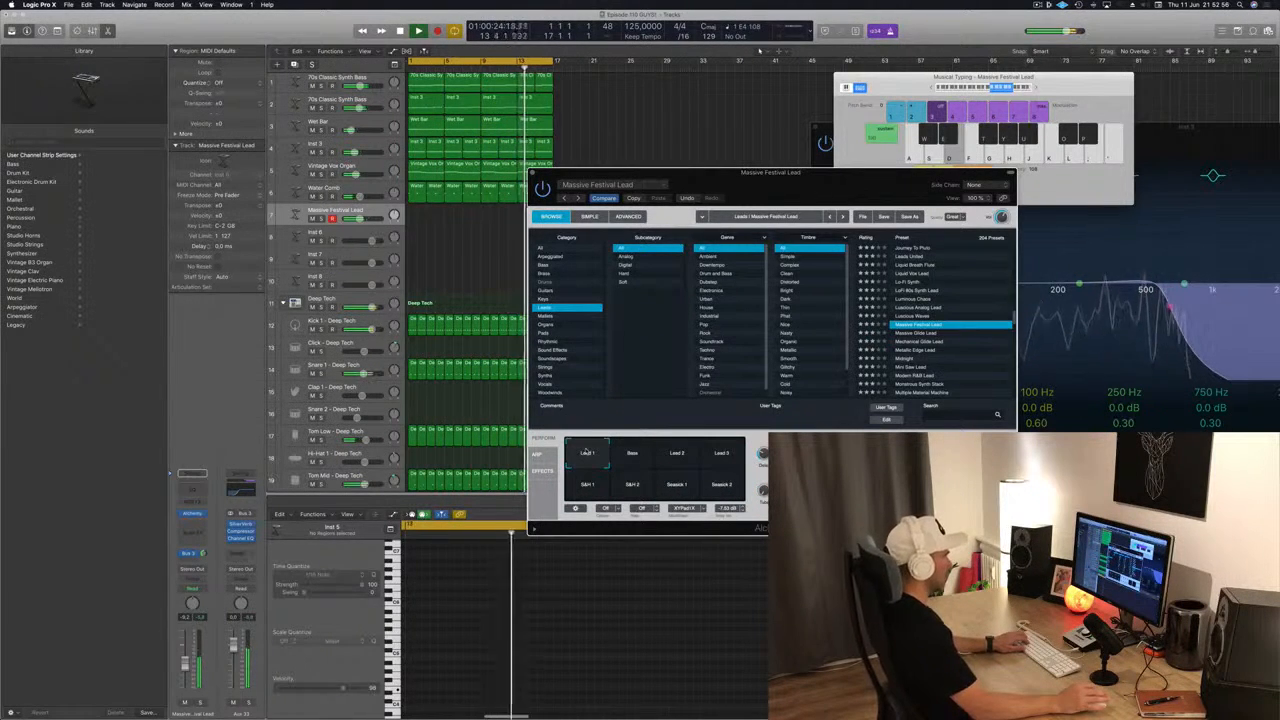
key("d")
key("d")
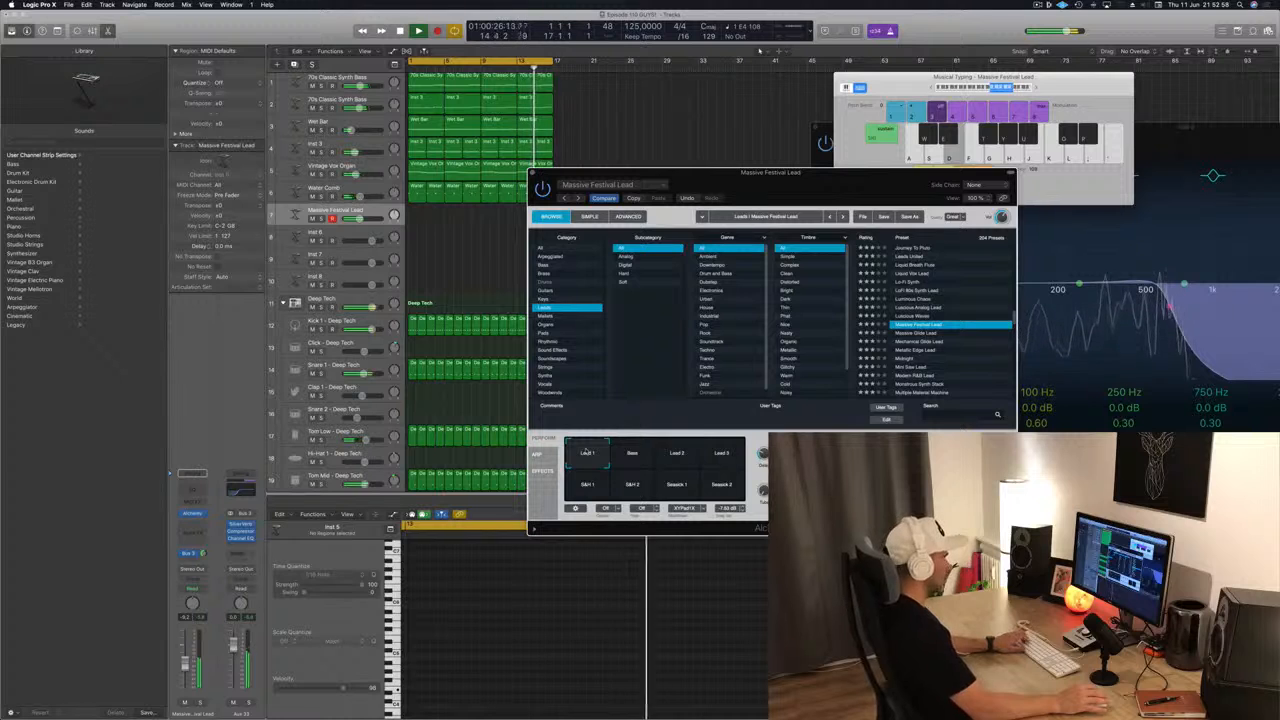
key("f")
key("g")
key("f")
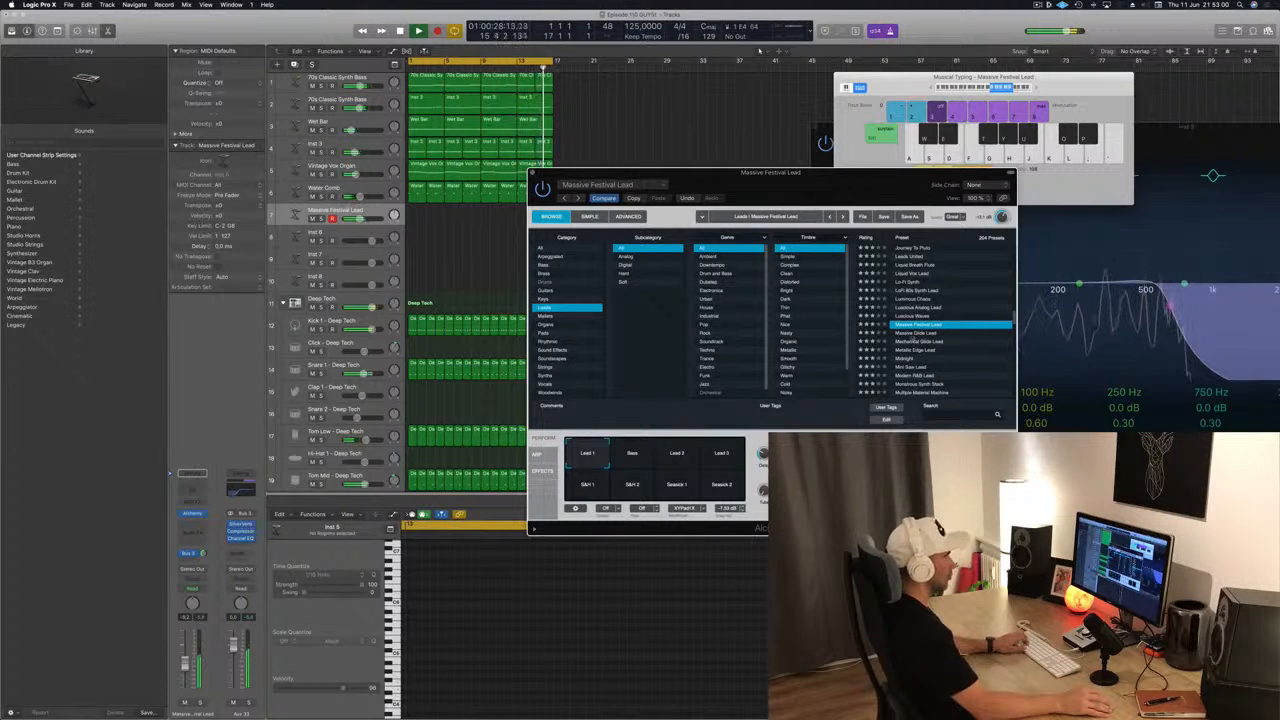
Load the Massive Glide Lead preset and try out a wide-ranging melody with its Smooth snapshot.
key("g")
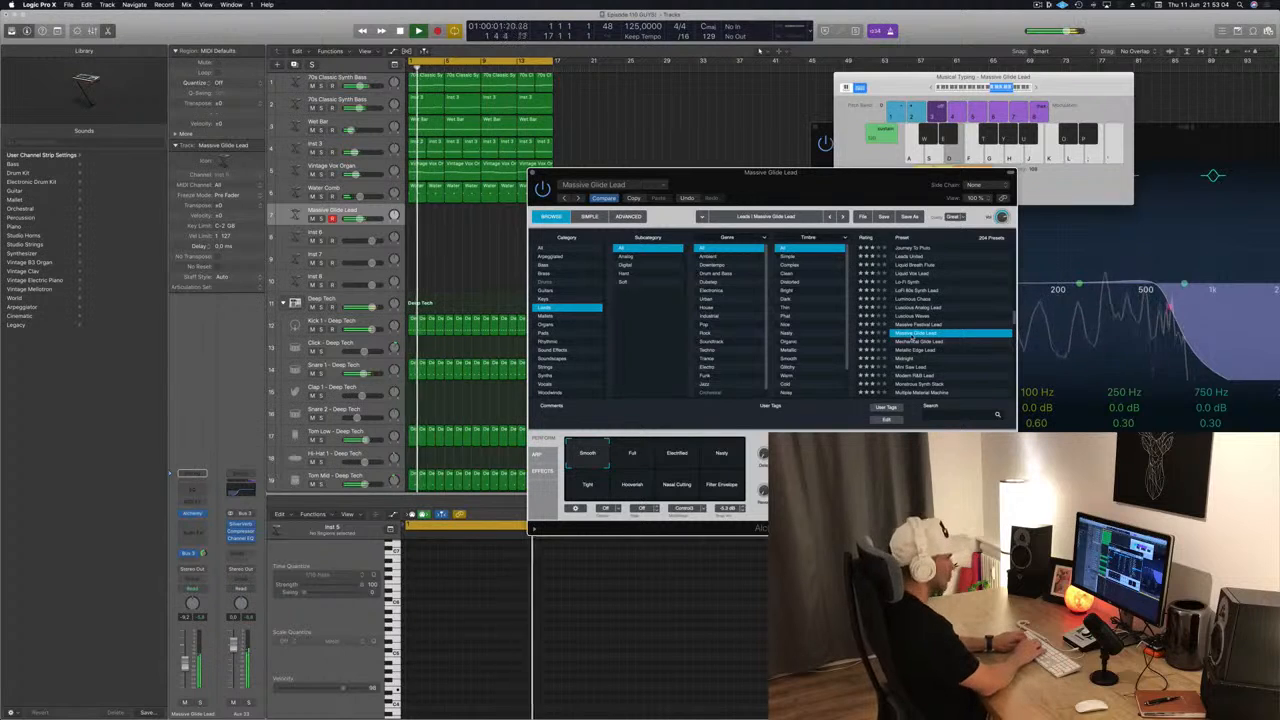
key("k")
key("g")
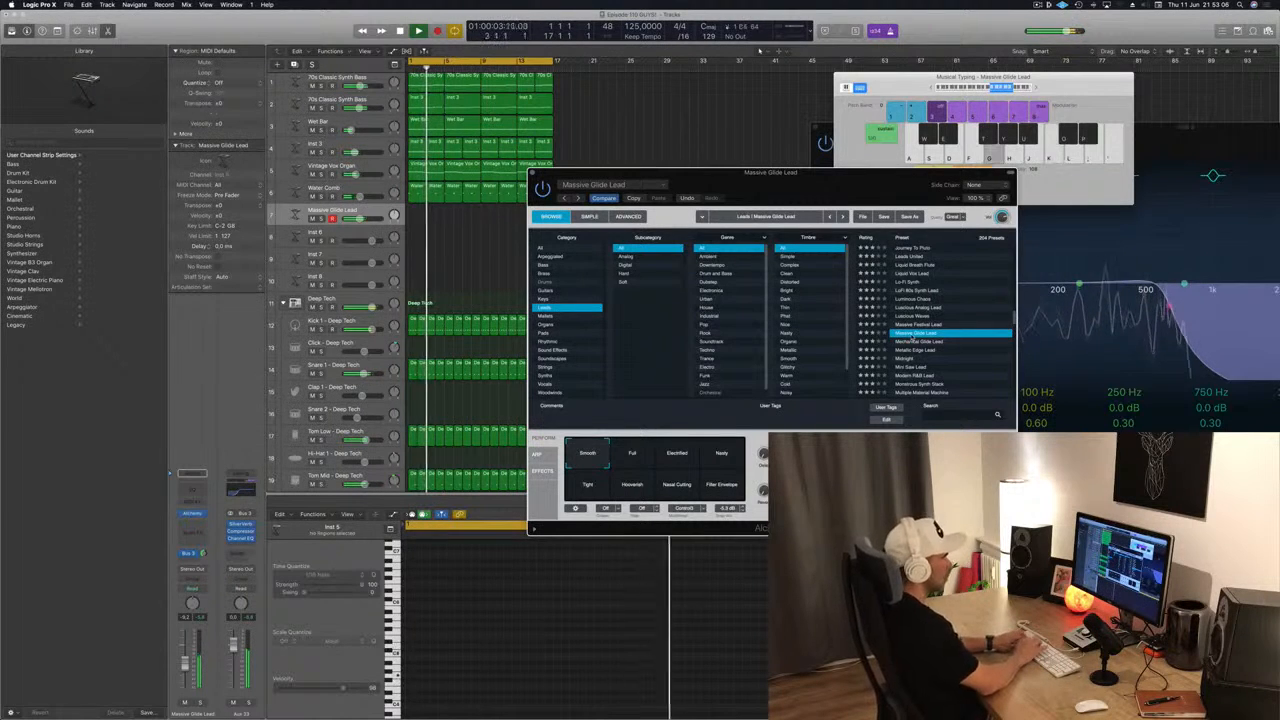
key("l")
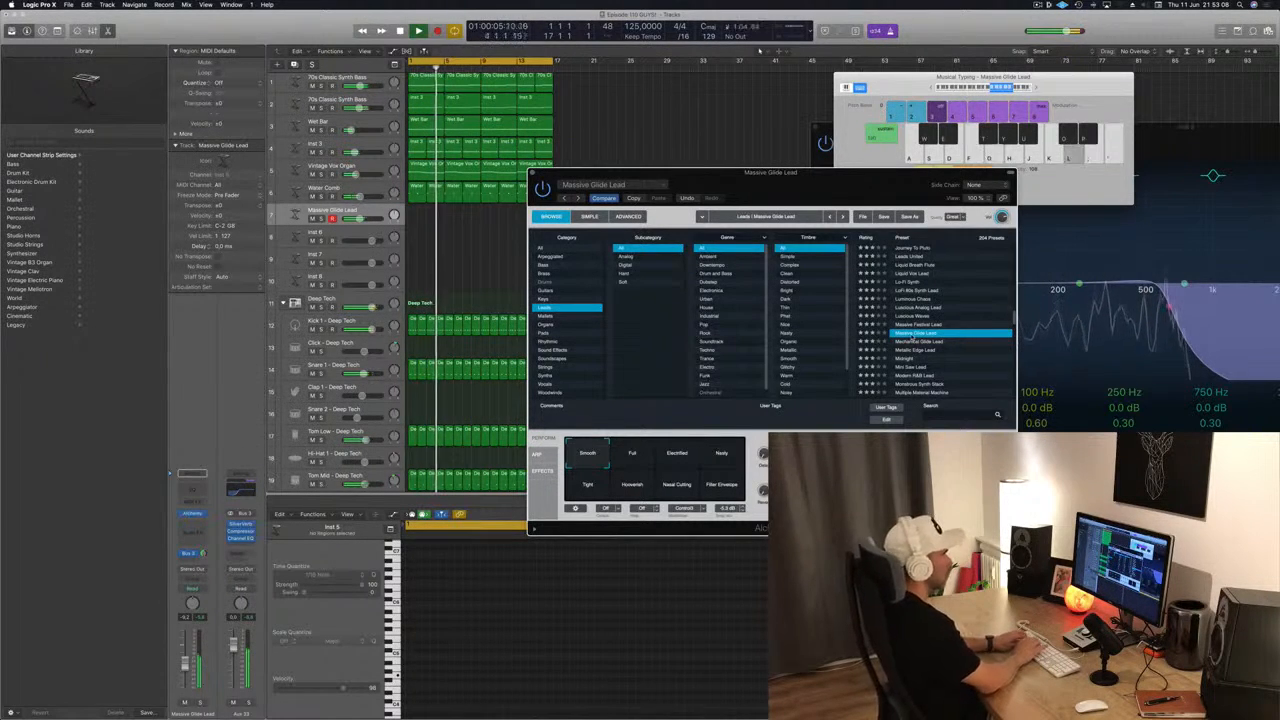
key("k")
key("j")
key("d")
key("l")
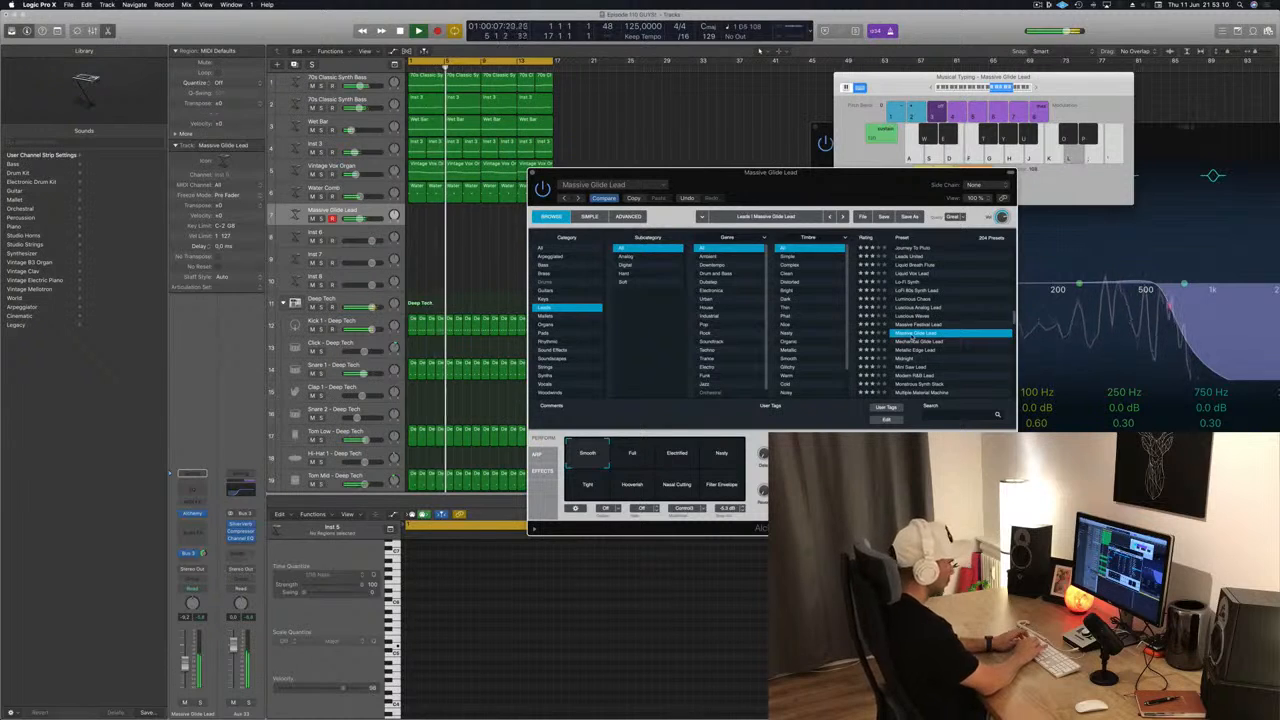
Record a Massive Glide Lead melody from bar 5 to the loop's end, alternating held low notes with short higher phrases.
key("d")
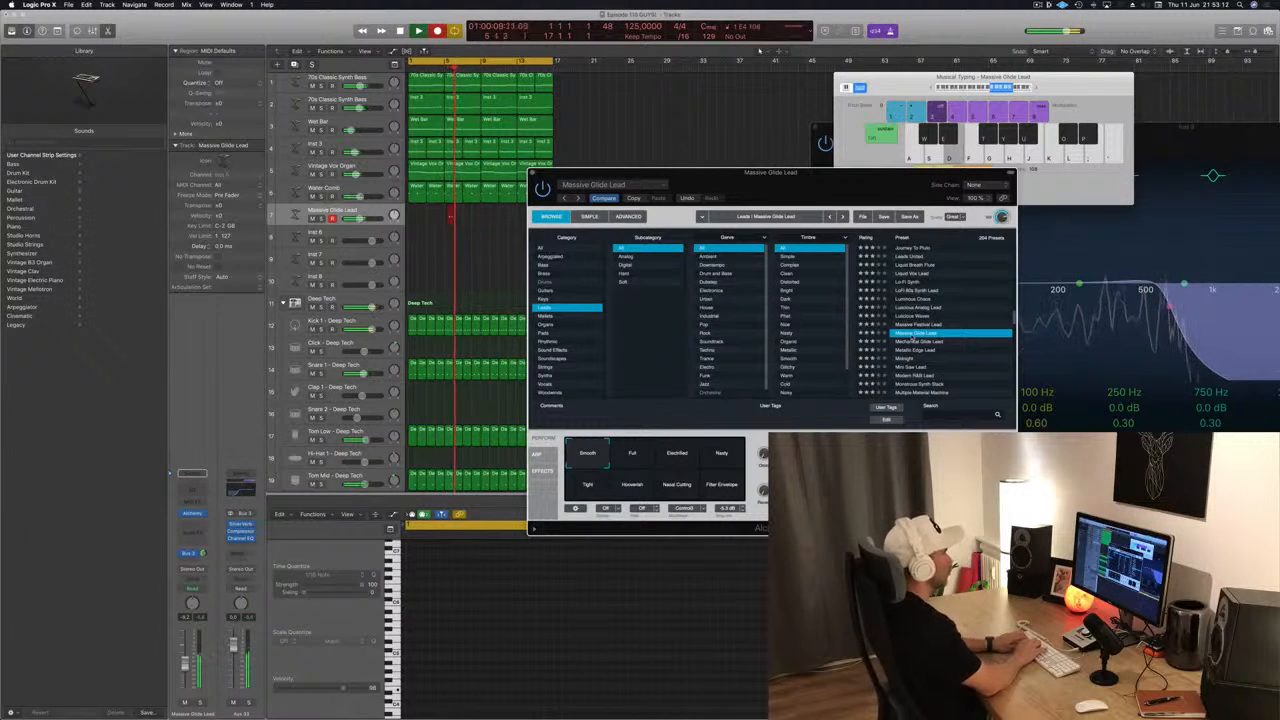
key("j")
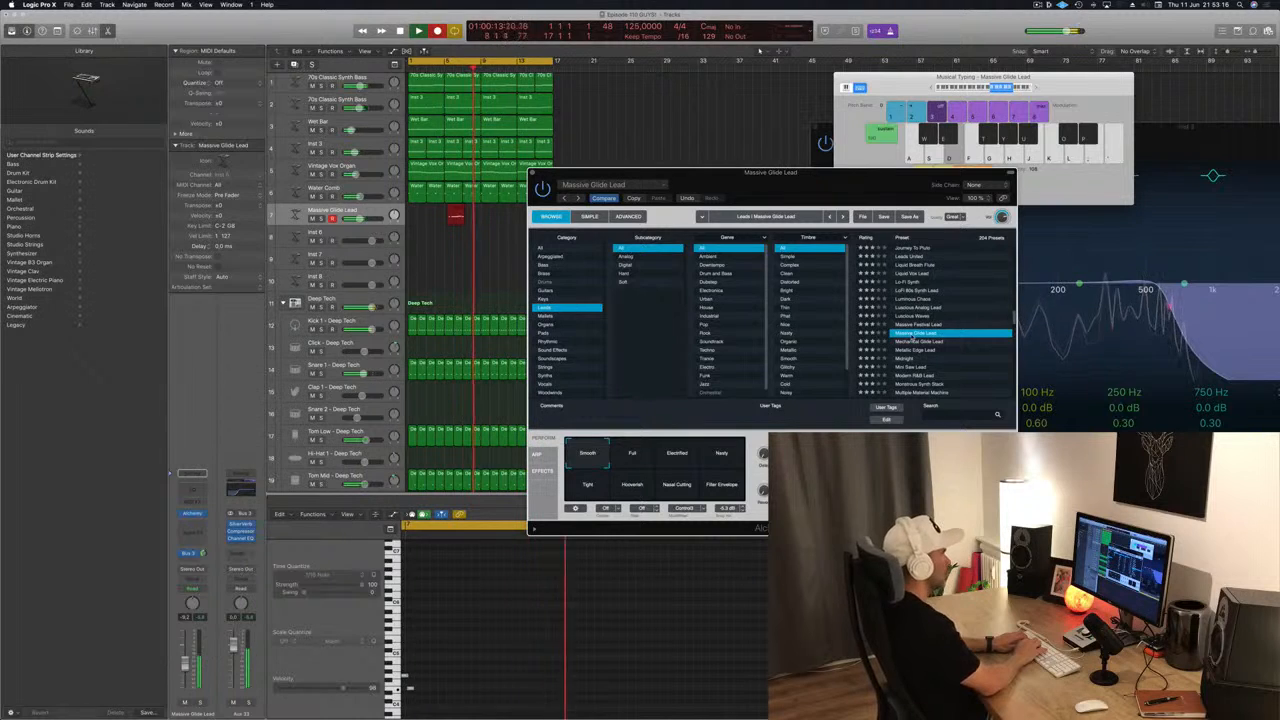
key("j")
key("k")
key("l")
key("d")
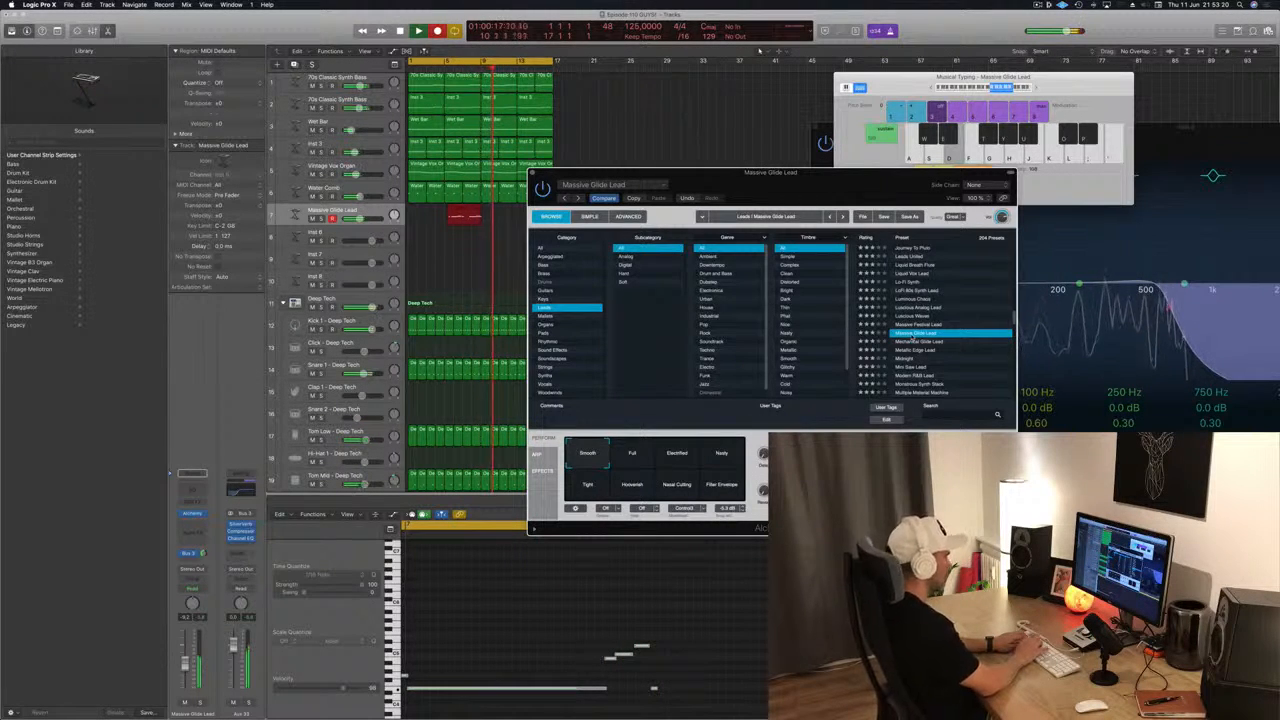
key("k")
key("j")
key("g")
key("d")
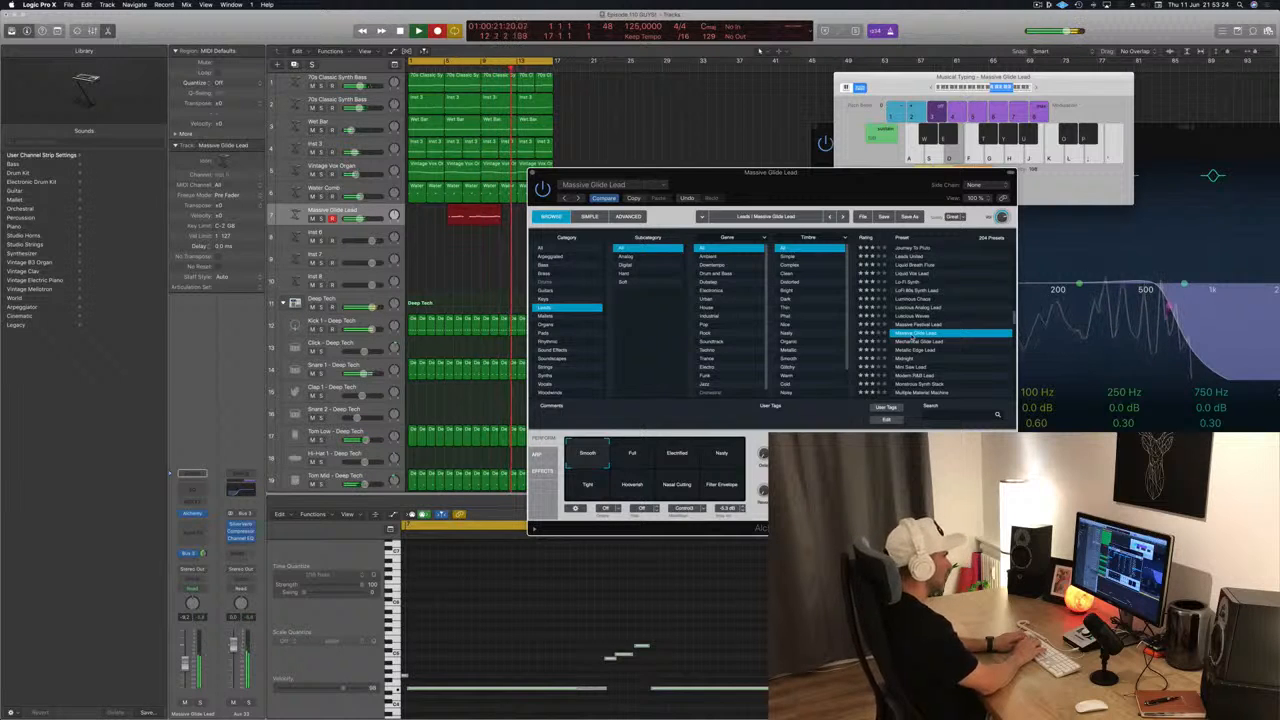
key("j")
key("k")
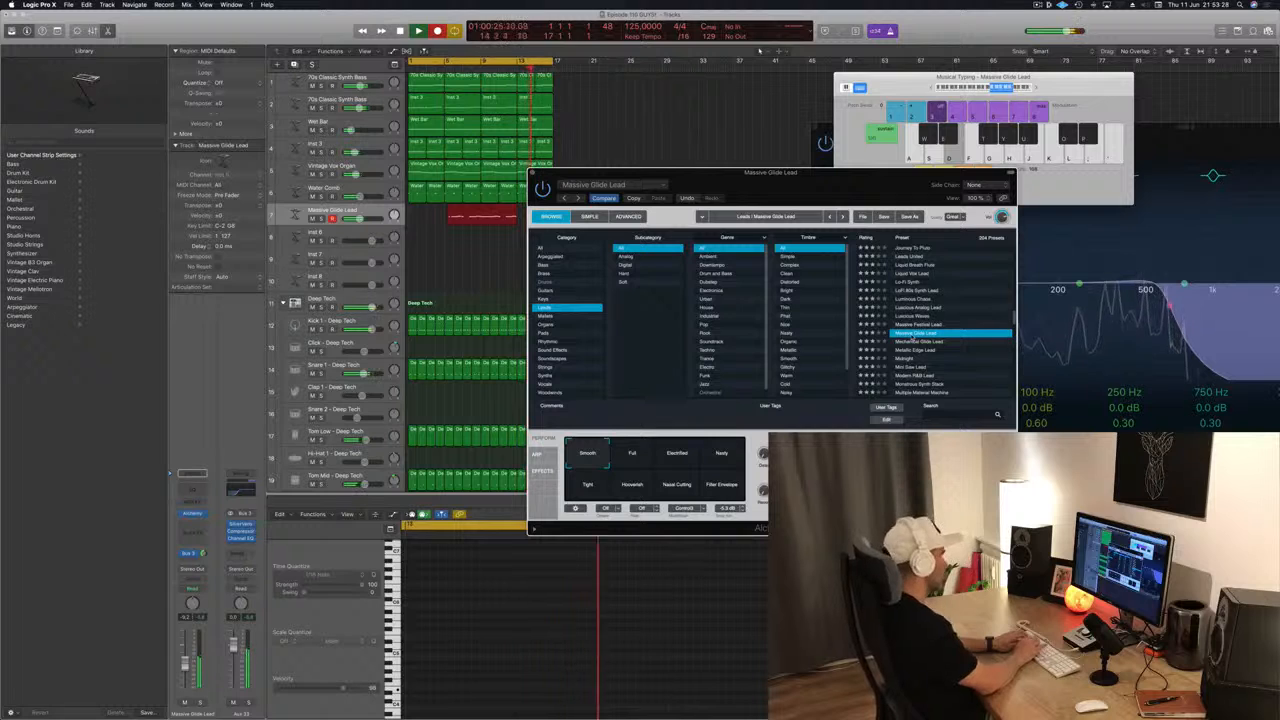
key("j")
key("g")
key("d")
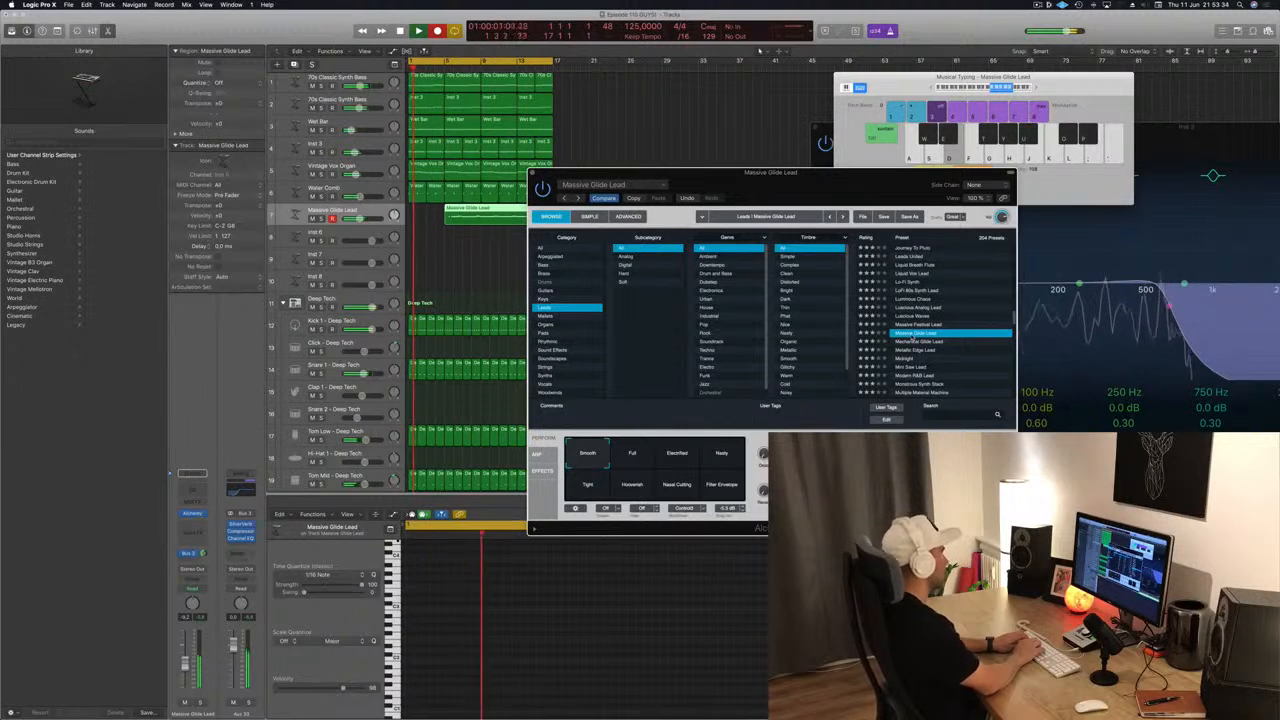
Record a descending phrase into a held low note near the loop's start, ahead of the existing Massive Glide Lead region.
key("l")
key("k")
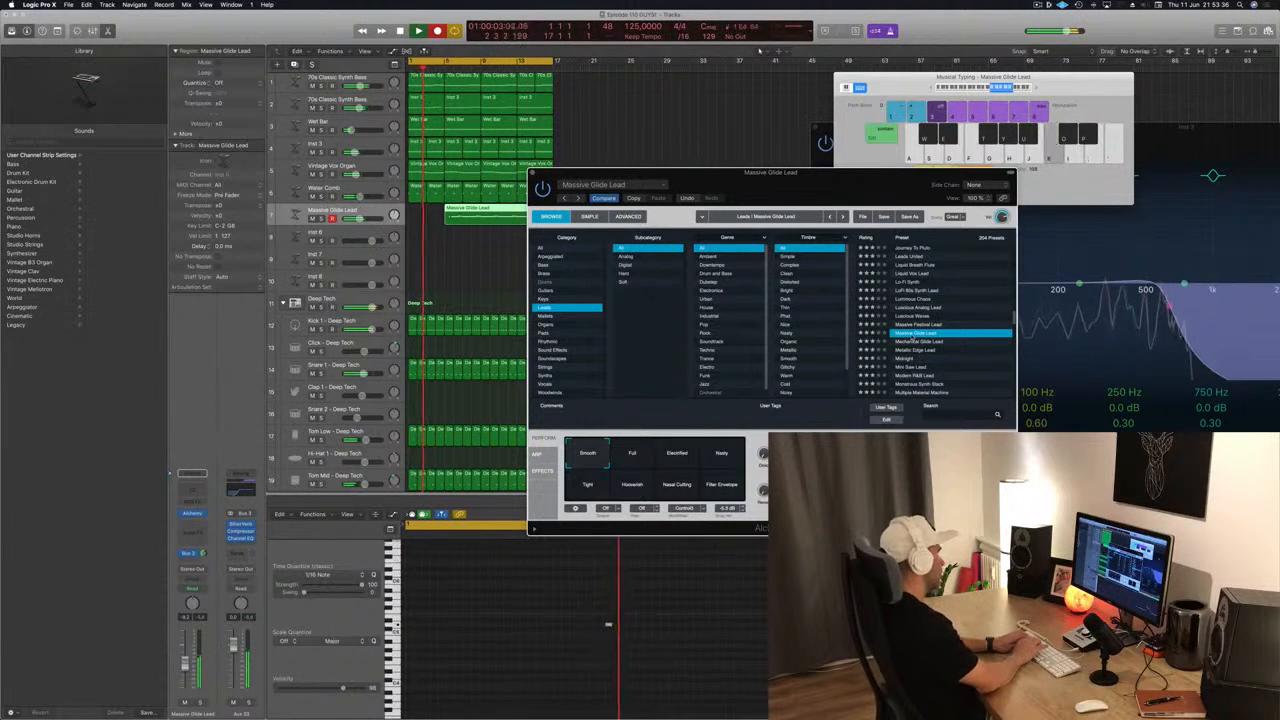
key("j")
key("g")
key("d")
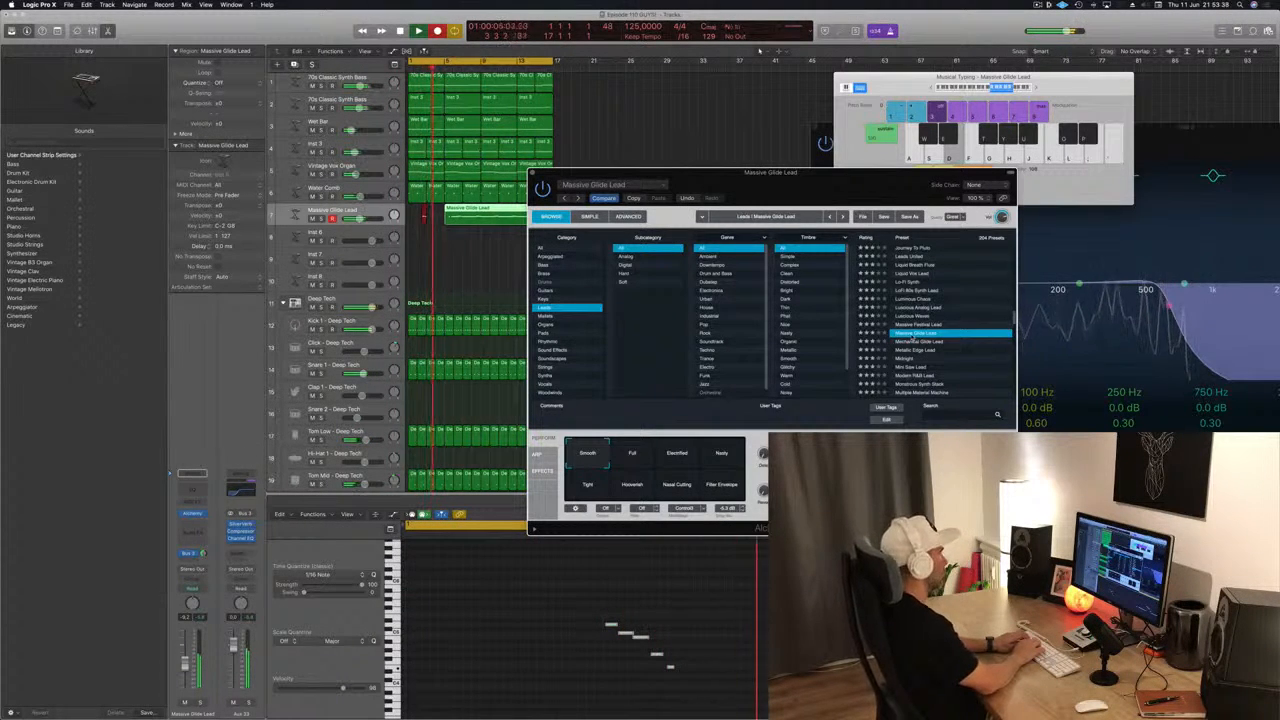
key("j")
key("k")
key("l")
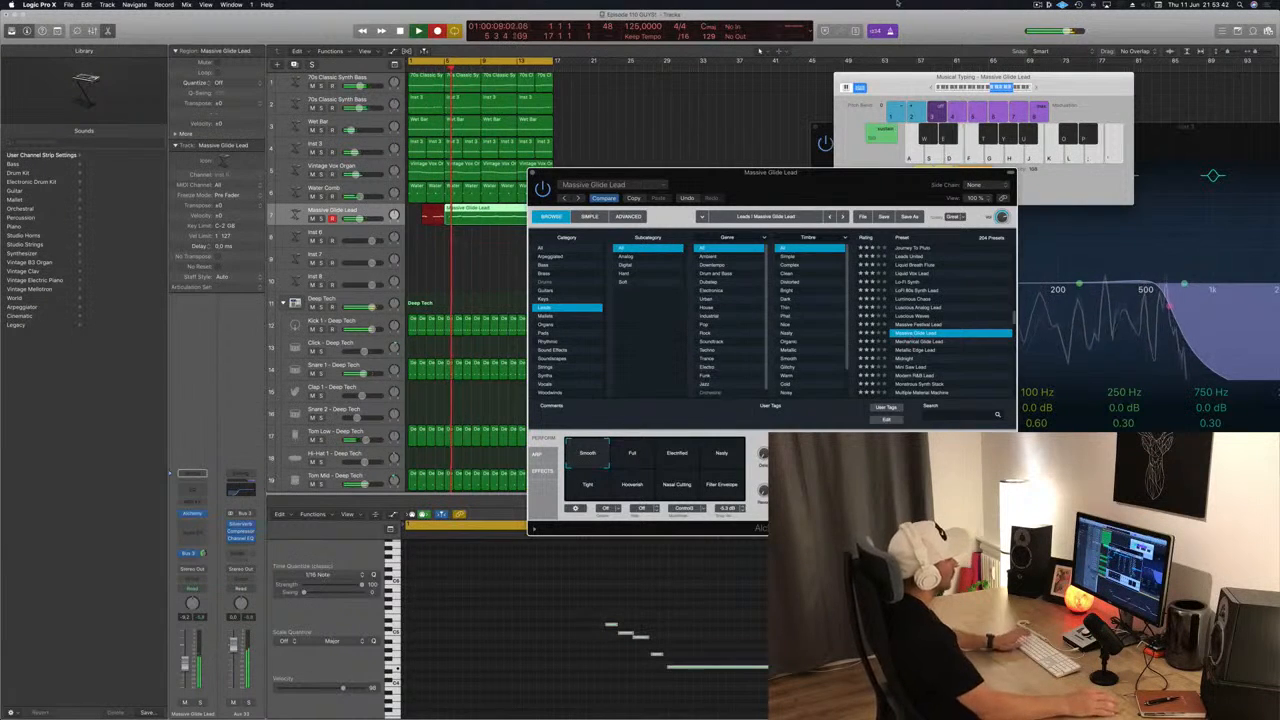
Stop recording, restart playback from the loop's start and move the Alchemy window off the recorded region.
key("space")
key("space")
left_click_drag(793, 182, 1010, 116)
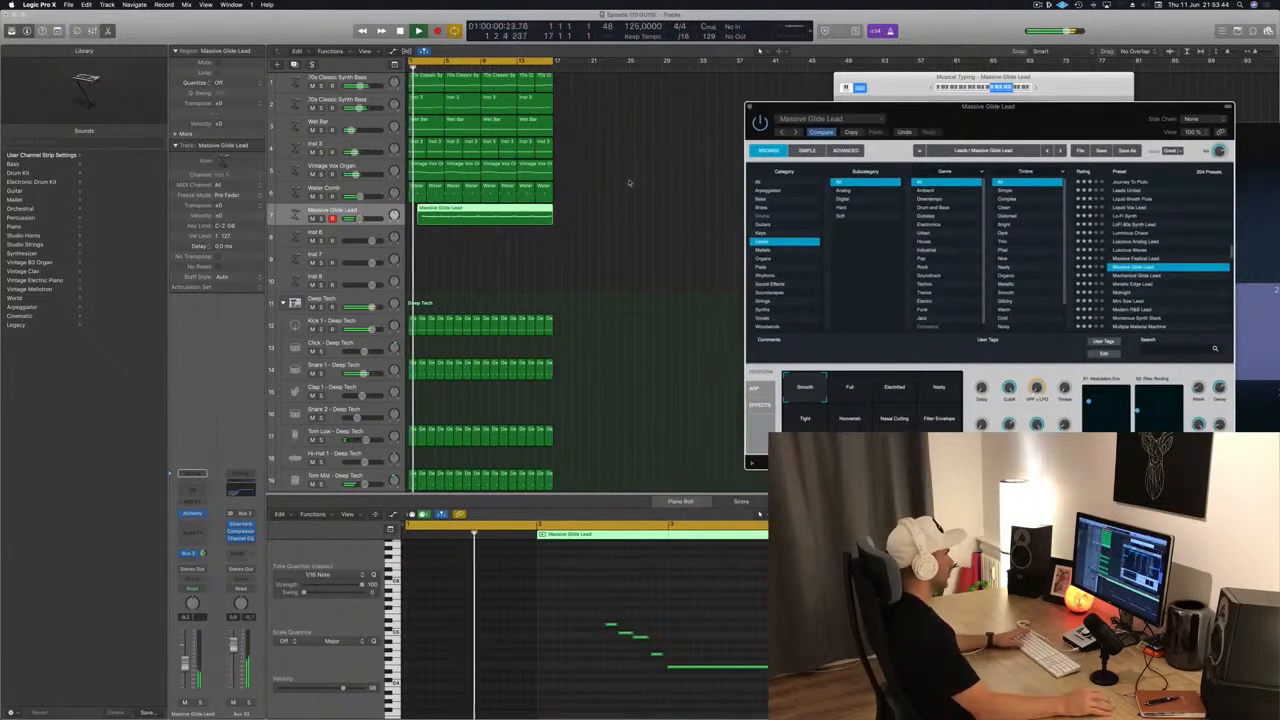
Select all notes inside the recorded Massive Glide Lead region.
left_click(517, 210)
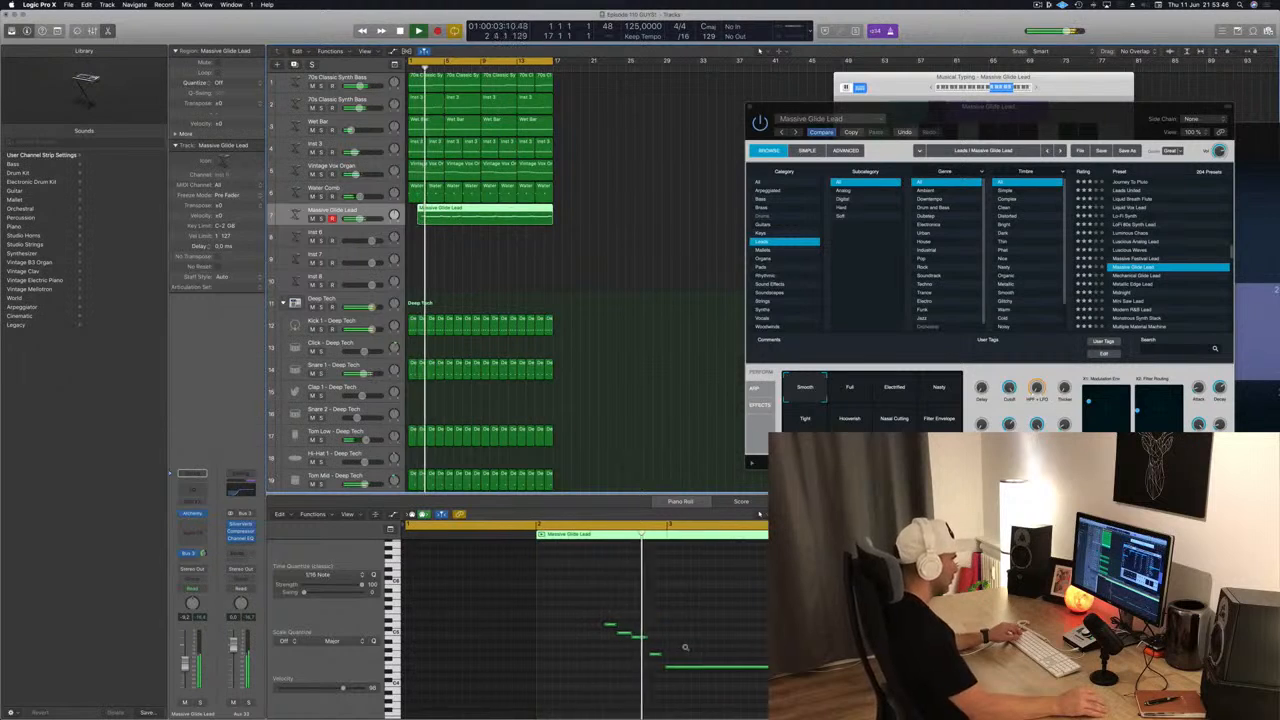
scroll(685, 647, "left", 5)
left_click(662, 604)
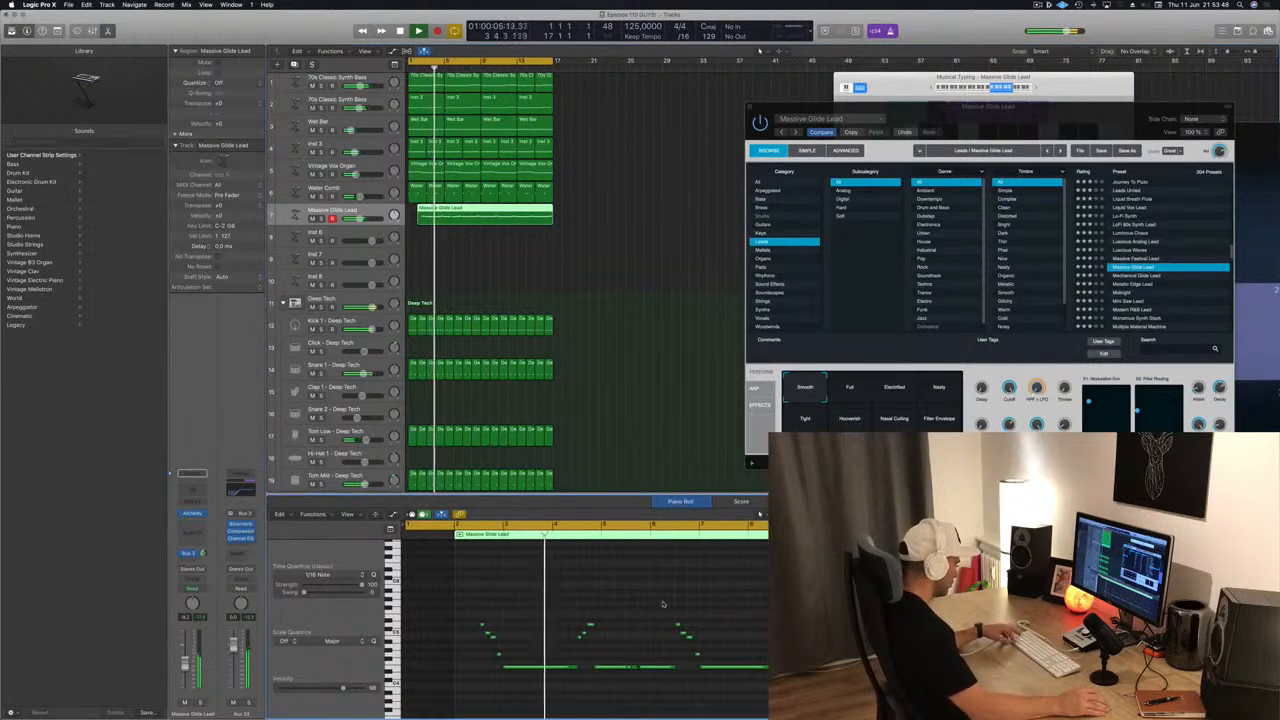
key("super+a")
scroll(642, 615, "right", 5)
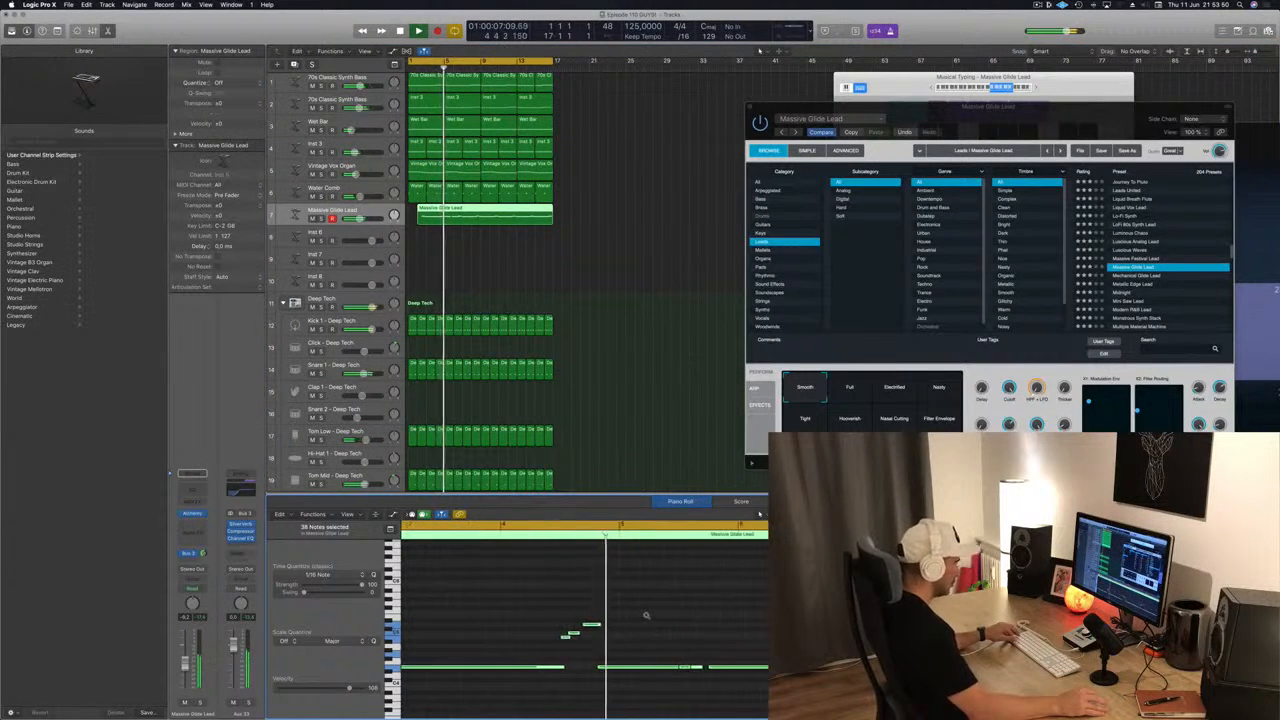
Examine the Massive Glide Lead notes along the whole region while the loop plays to find a reusable phrase.
scroll(646, 615, "right", 2)
scroll(655, 615, "left", 5)
scroll(657, 615, "right", 5)
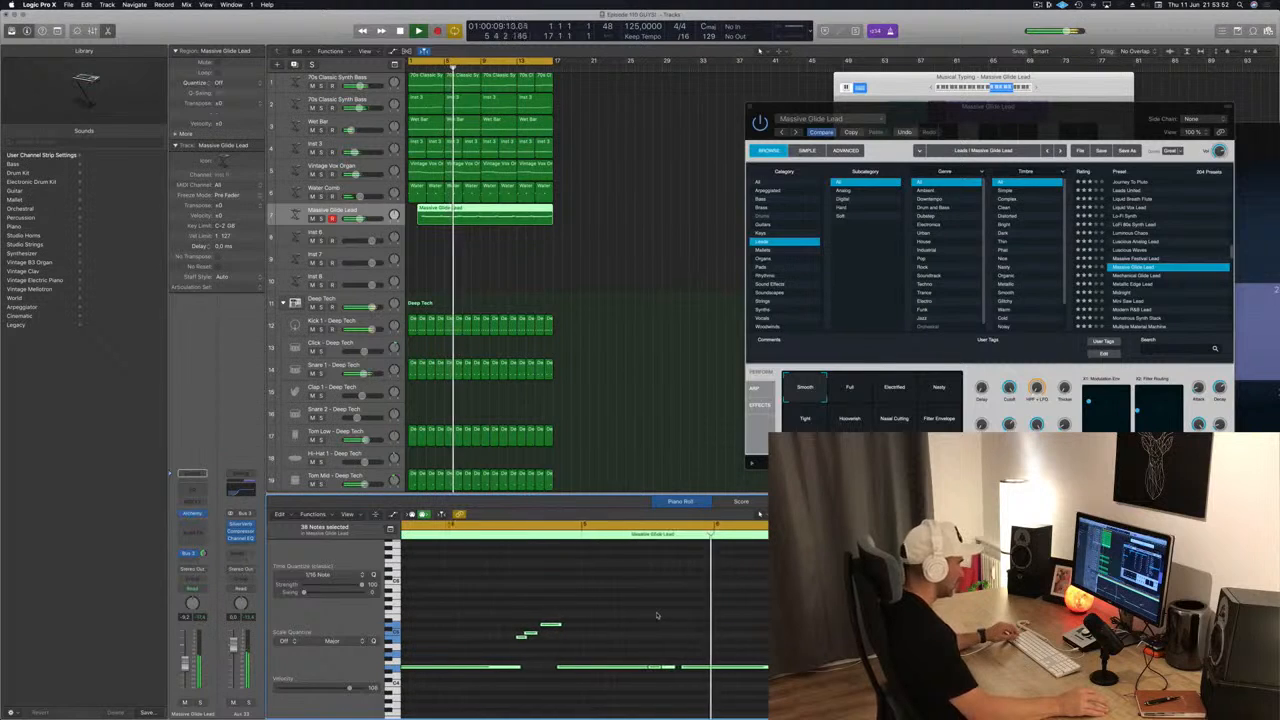
scroll(749, 628, "left", 5)
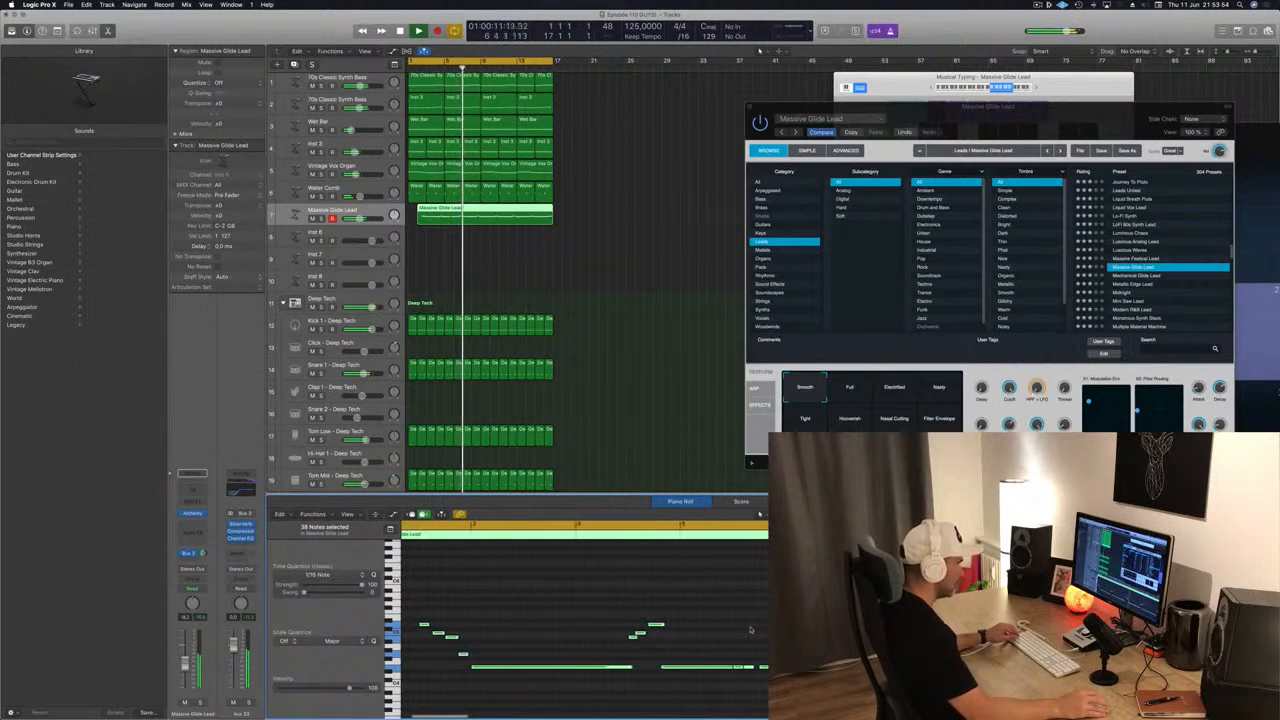
scroll(750, 628, "left", 5)
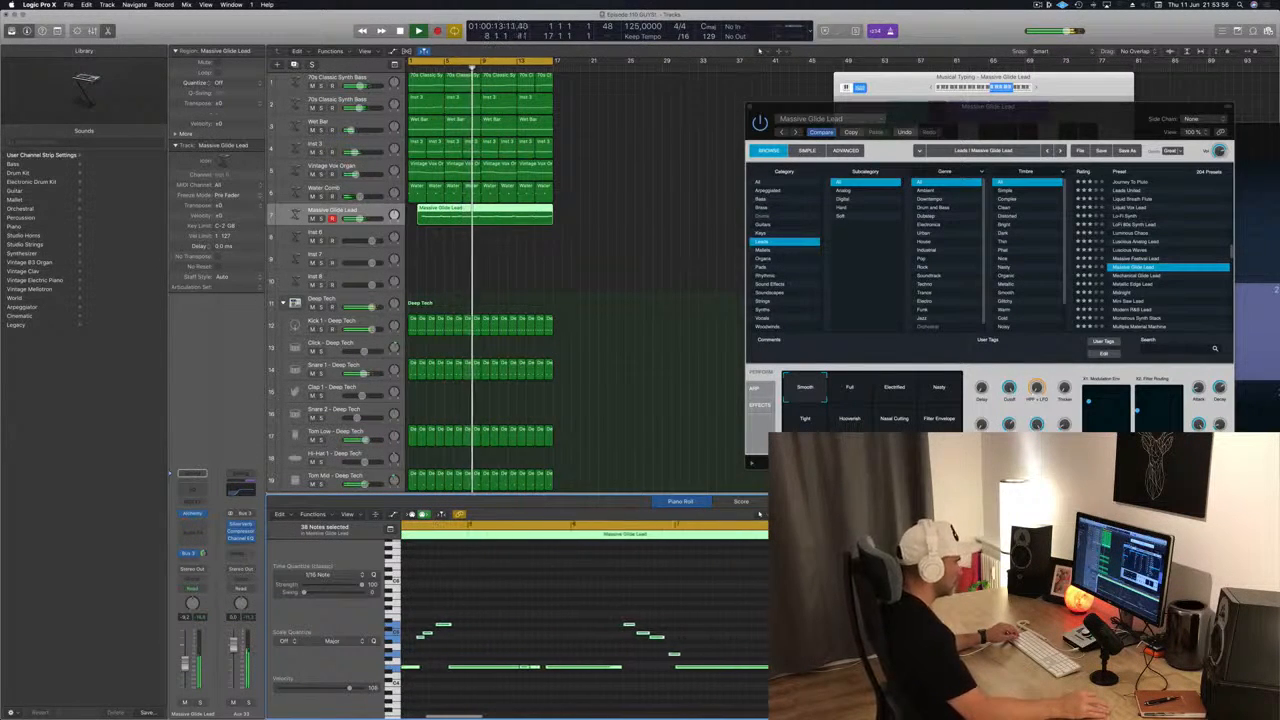
scroll(755, 628, "right", 4)
scroll(755, 628, "left", 3)
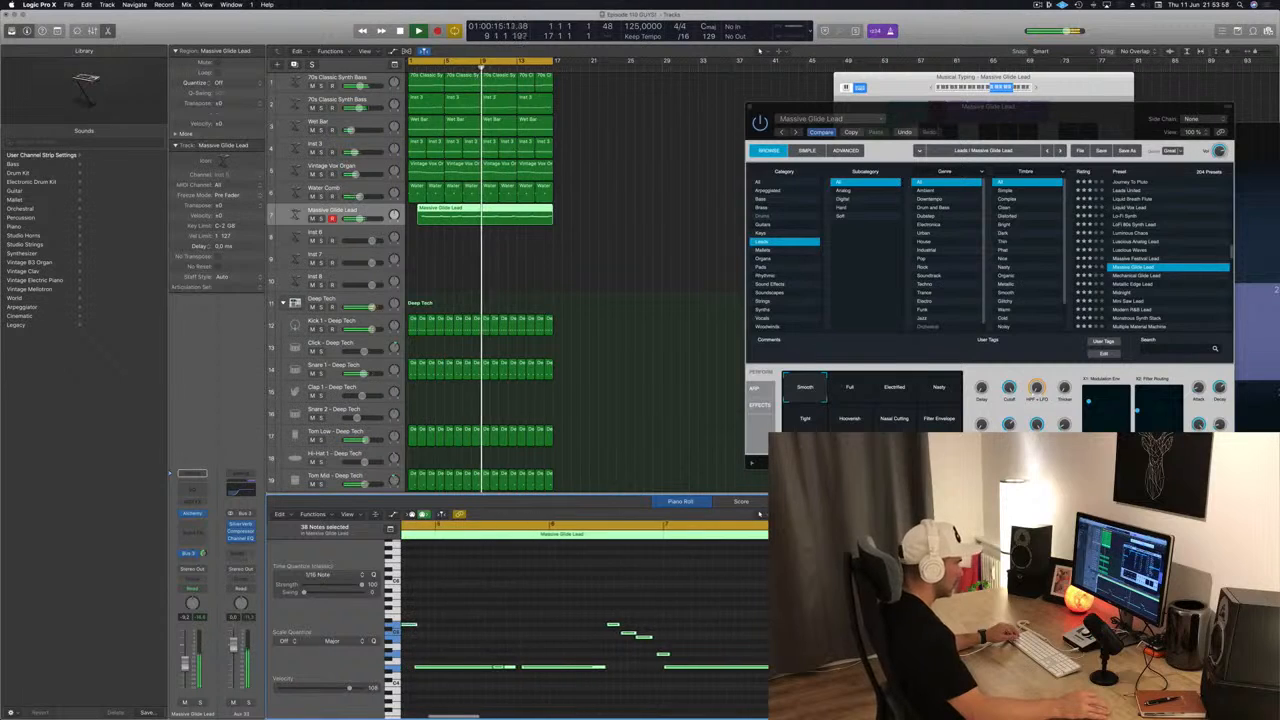
scroll(755, 628, "right", 5)
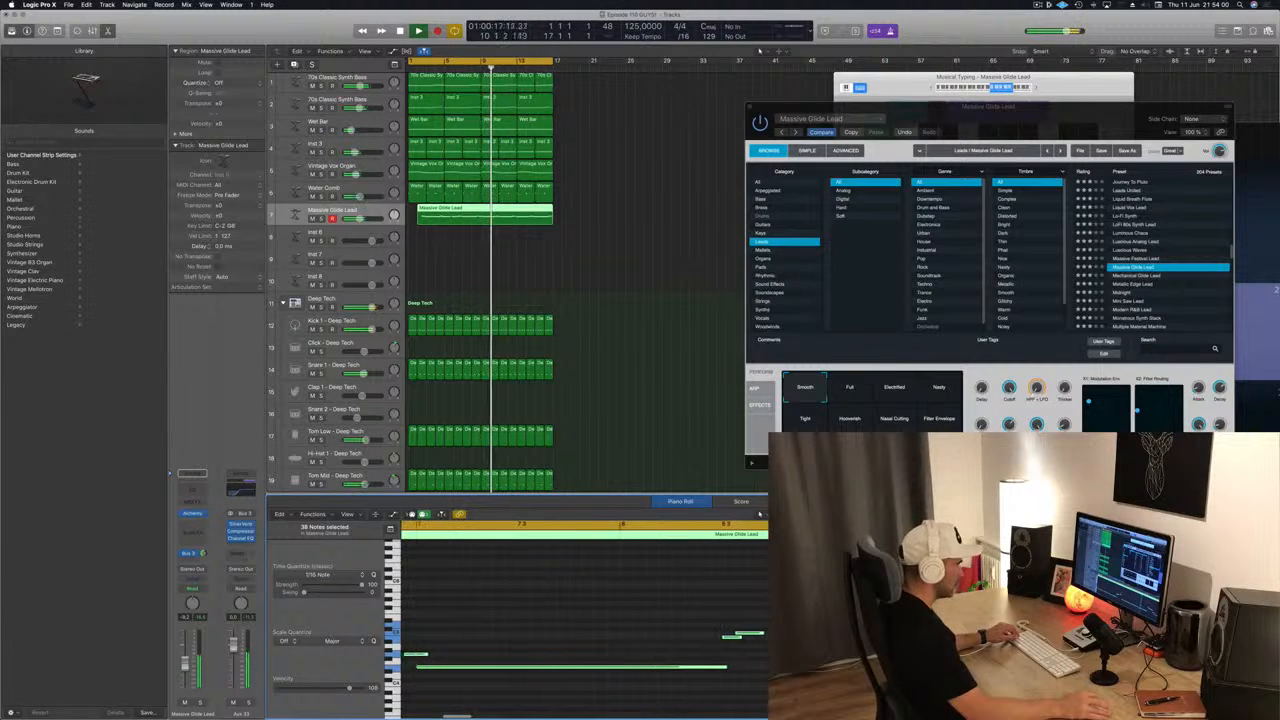
scroll(585, 620, "right", 5)
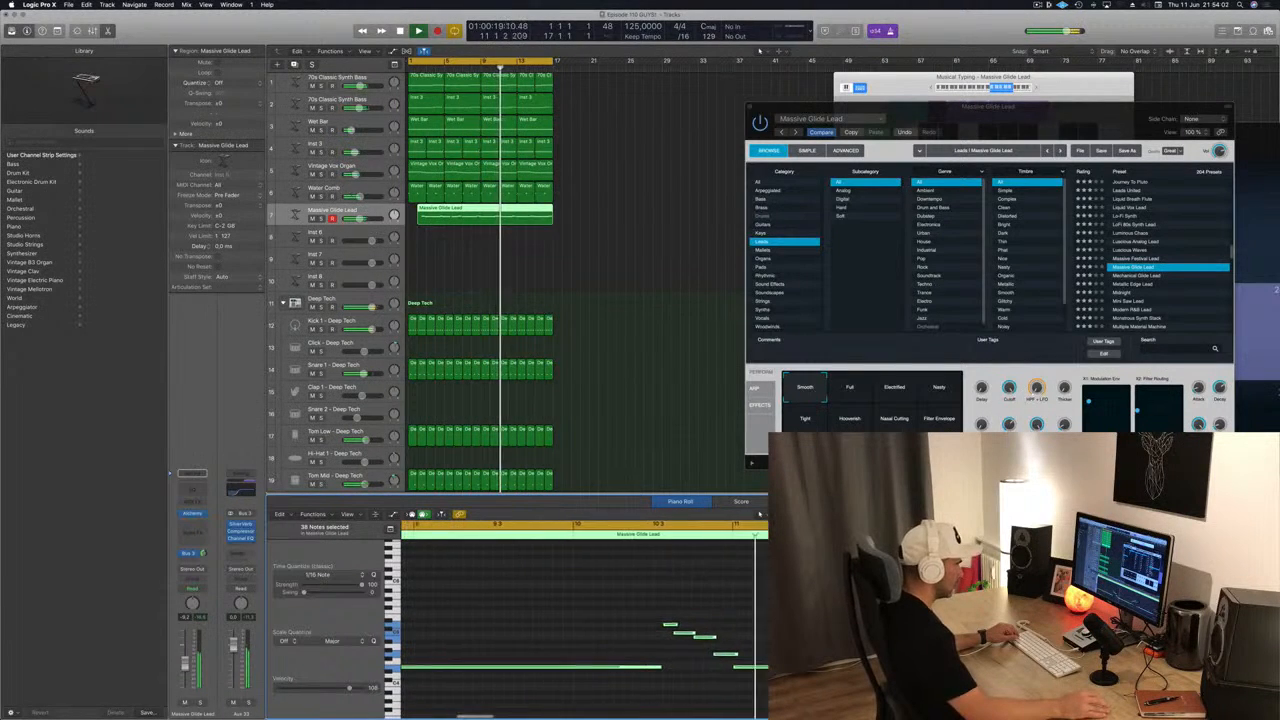
key("super+Left")
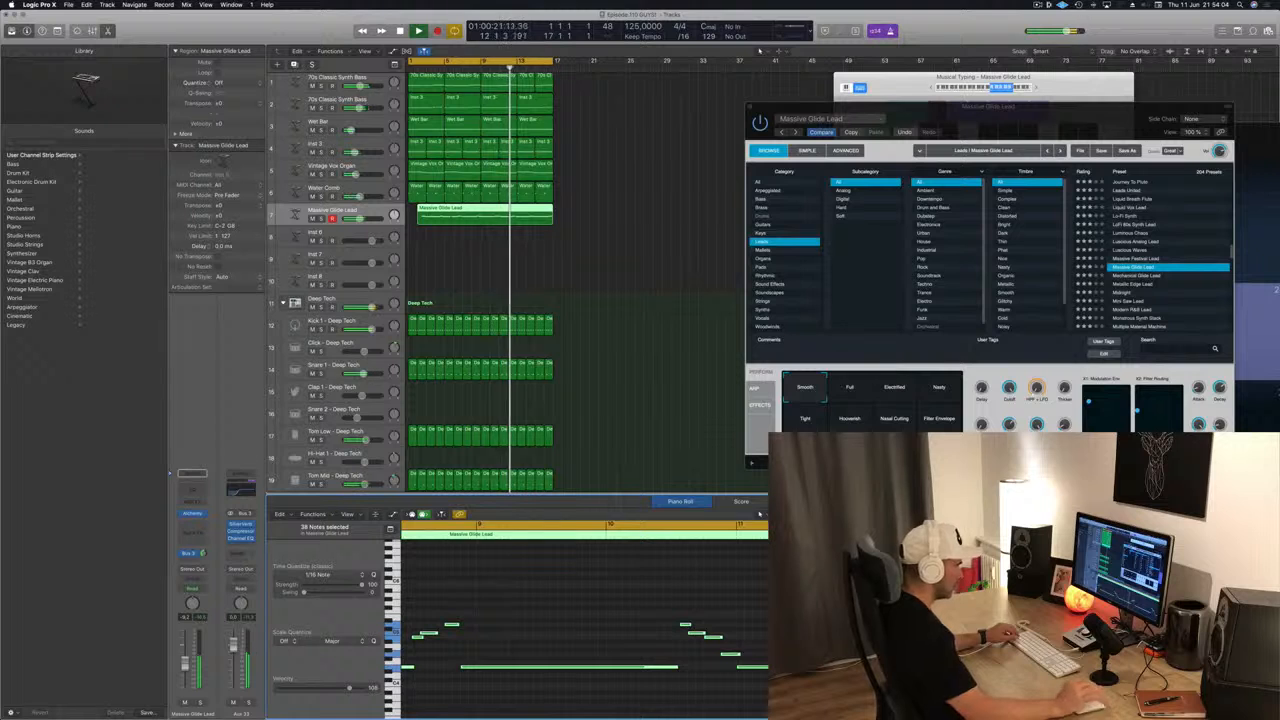
key("super+Left")
key("super+Left")
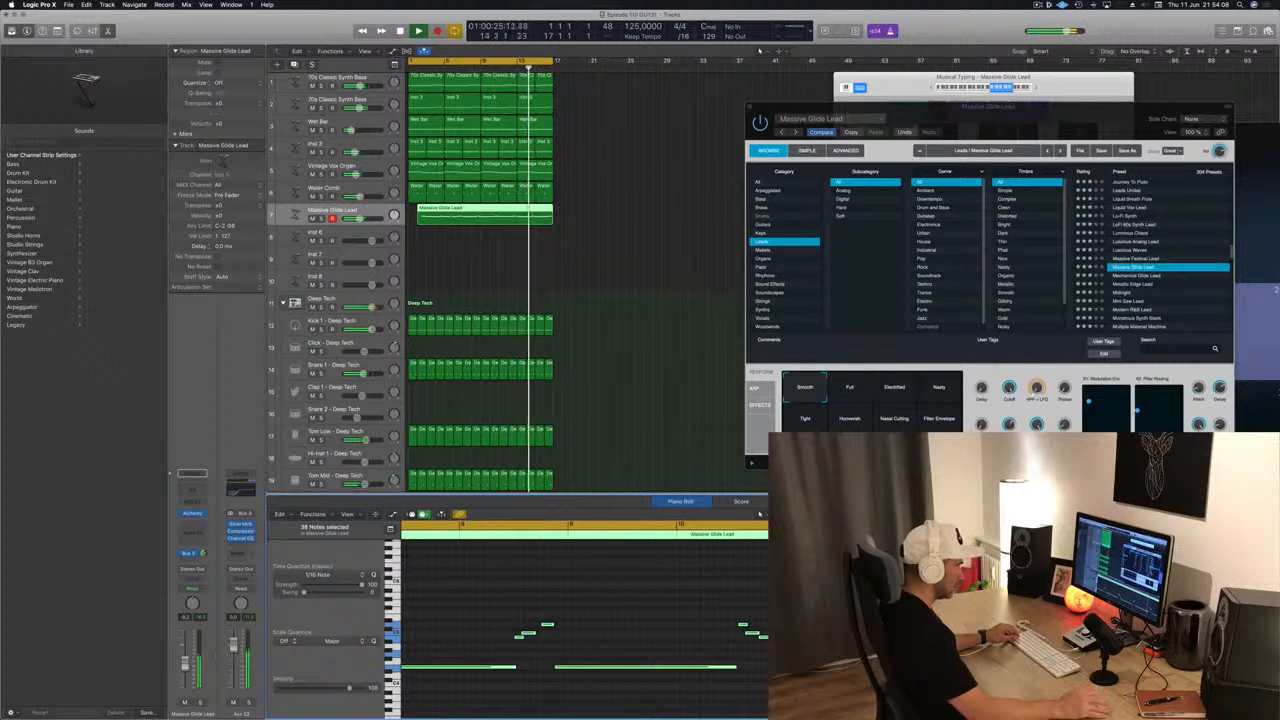
key("super+Left")
key("super+Left")
key("super+Left")
key("super+Right")
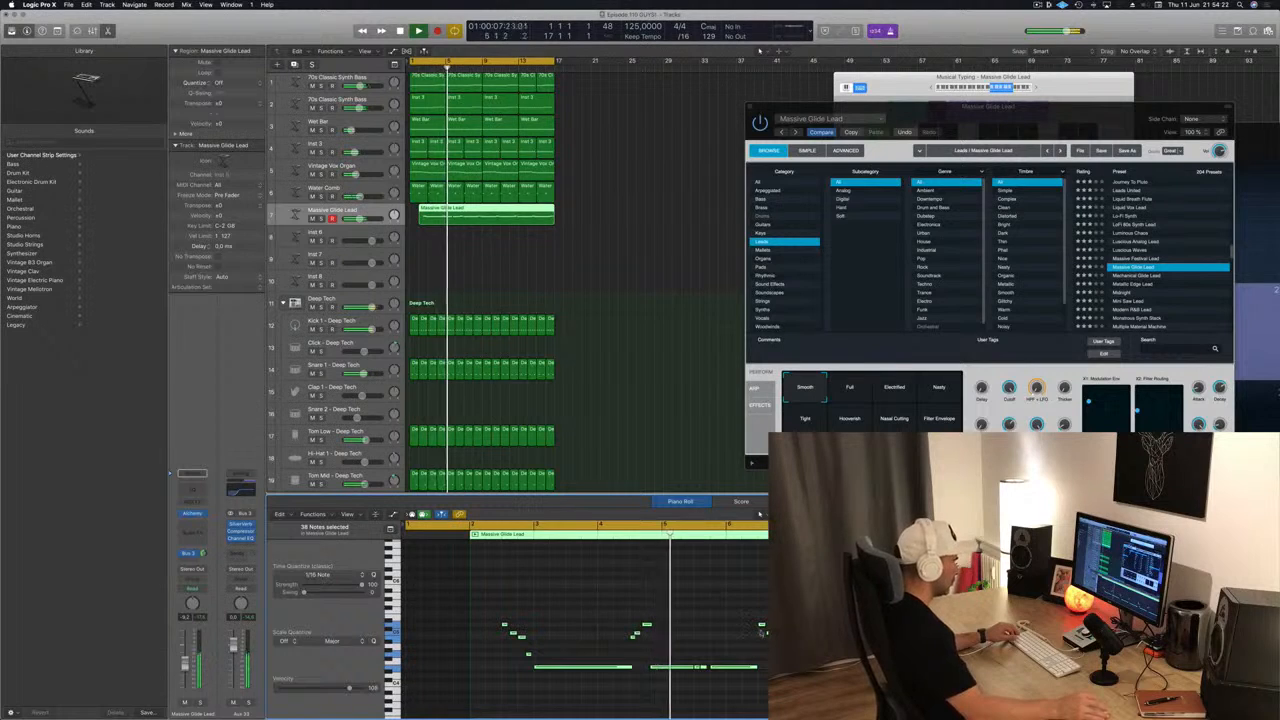
Split the Massive Glide Lead region shortly before bar 6 and delete the part ahead of the cut.
scroll(465, 232, "up", 5)
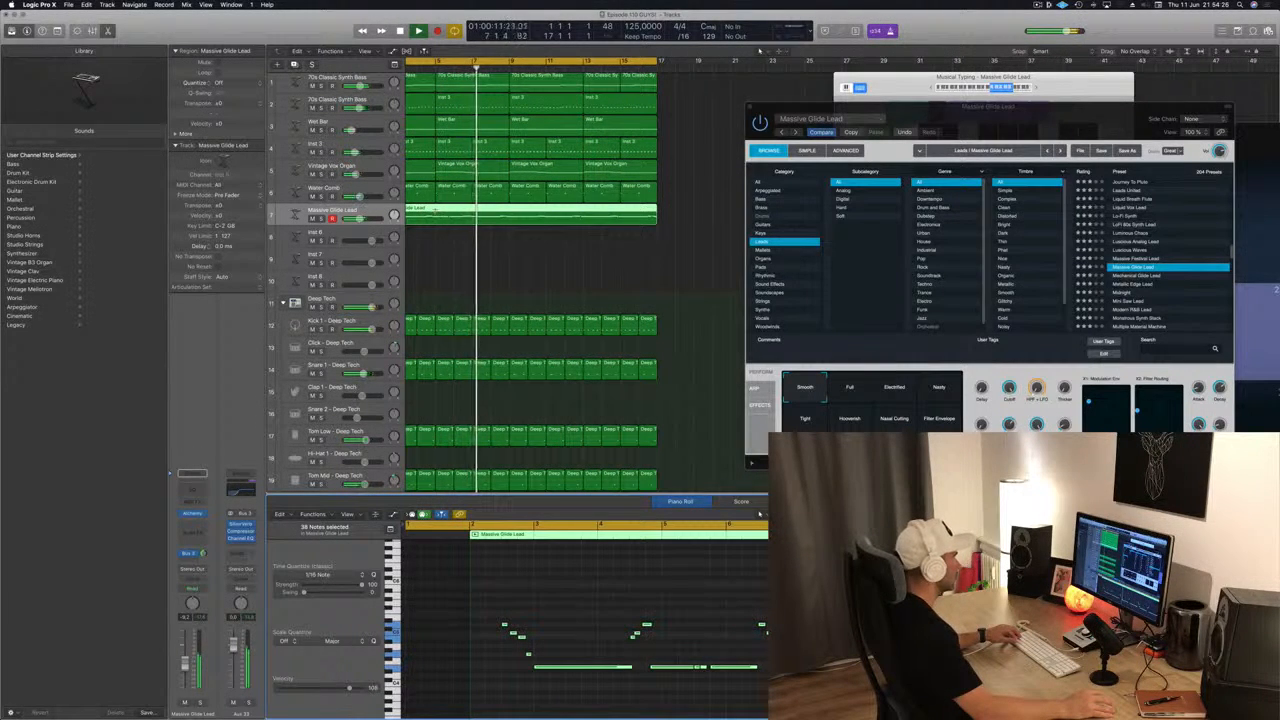
double_click(448, 213, "super")
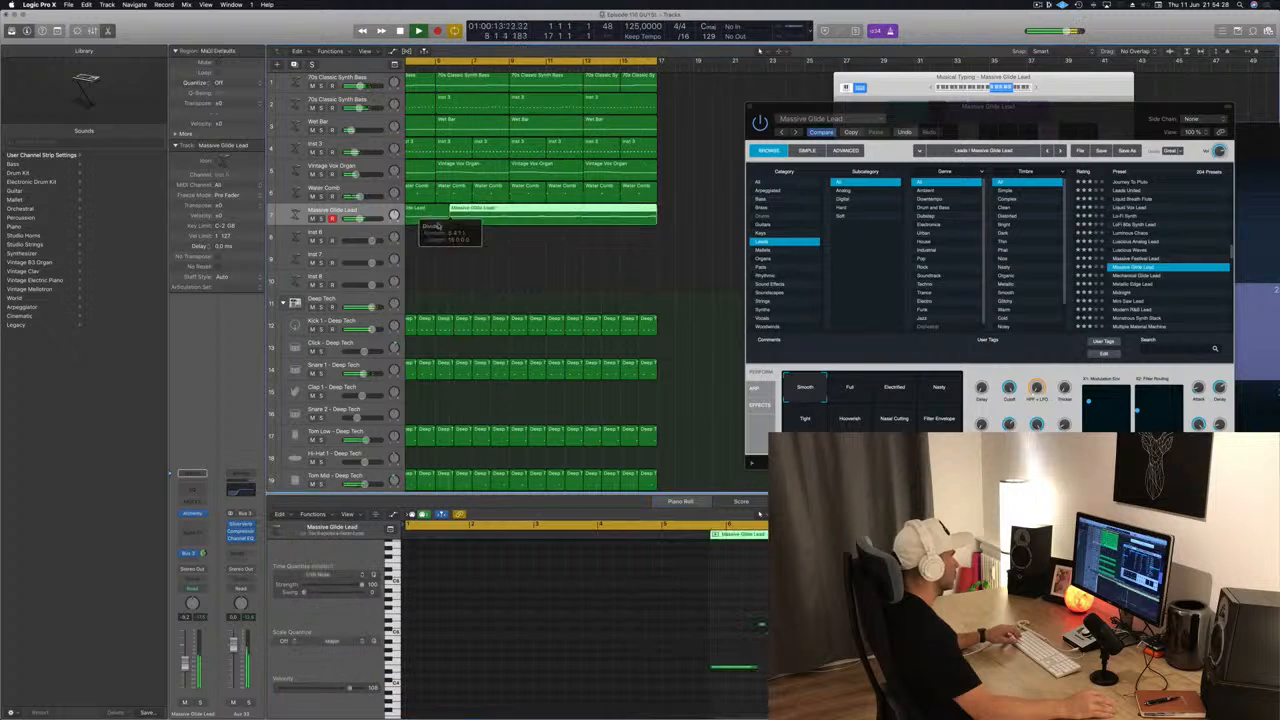
left_click(429, 217)
key("Delete")
scroll(470, 215, "left", 3)
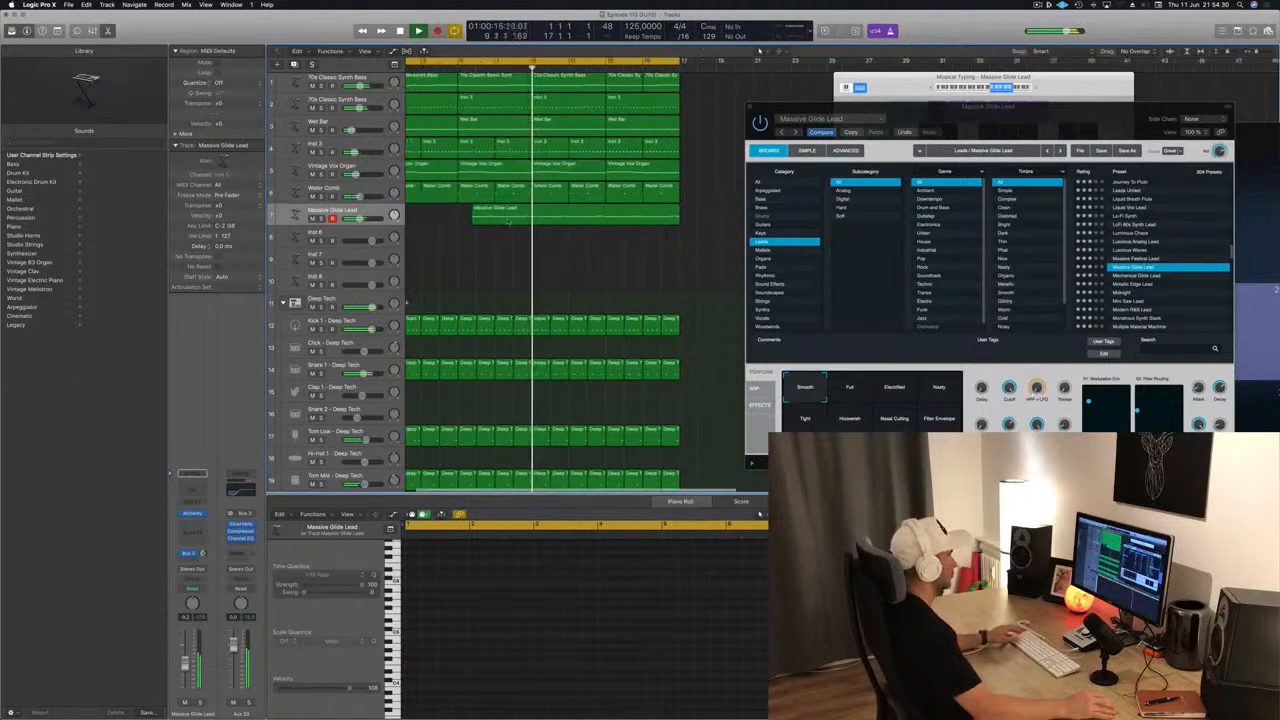
Move the remaining Massive Glide Lead region to bar 1 and play the loop from the start.
key("Return")
left_click_drag(589, 212, 499, 212)
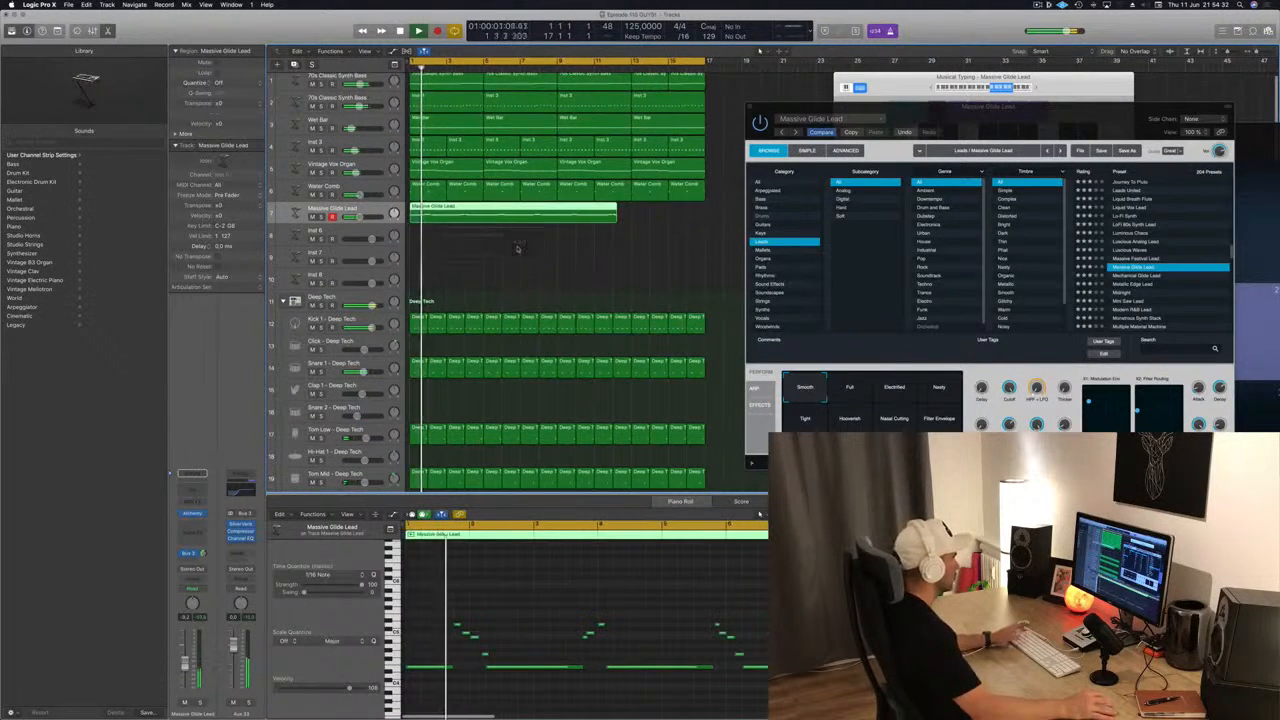
key("space")
scroll(471, 696, "up", 5)
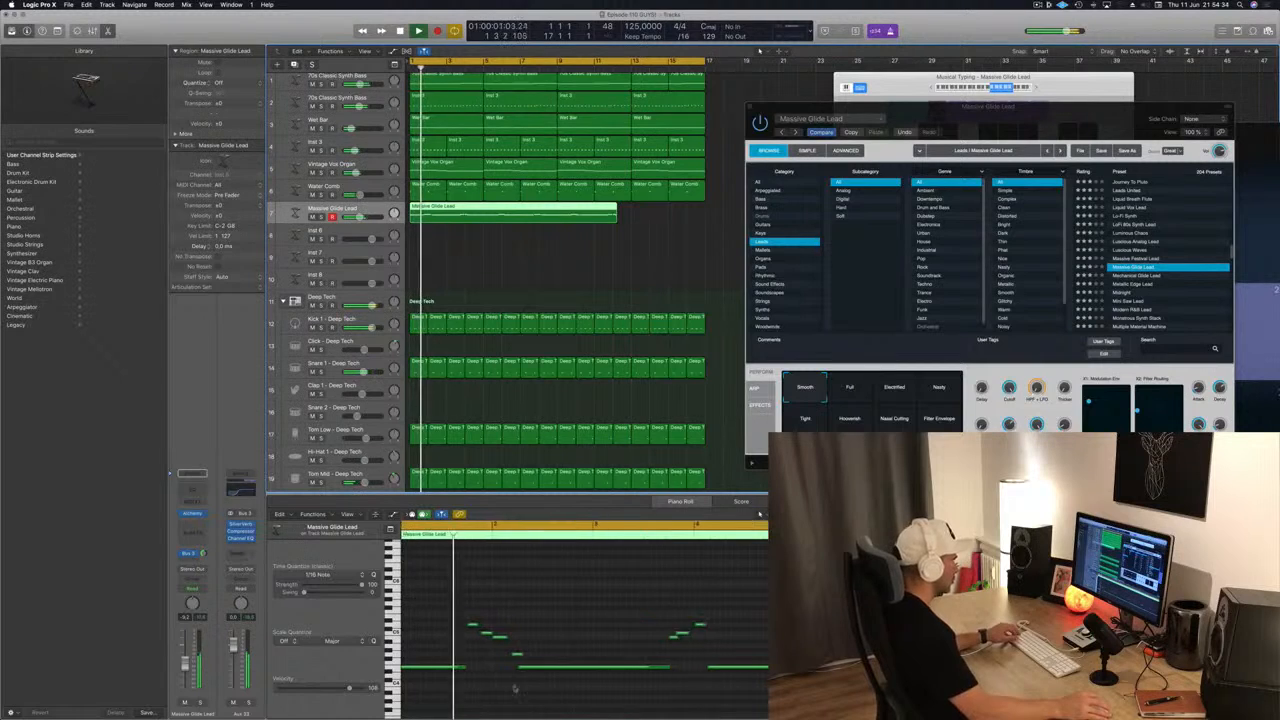
scroll(527, 690, "up", 2)
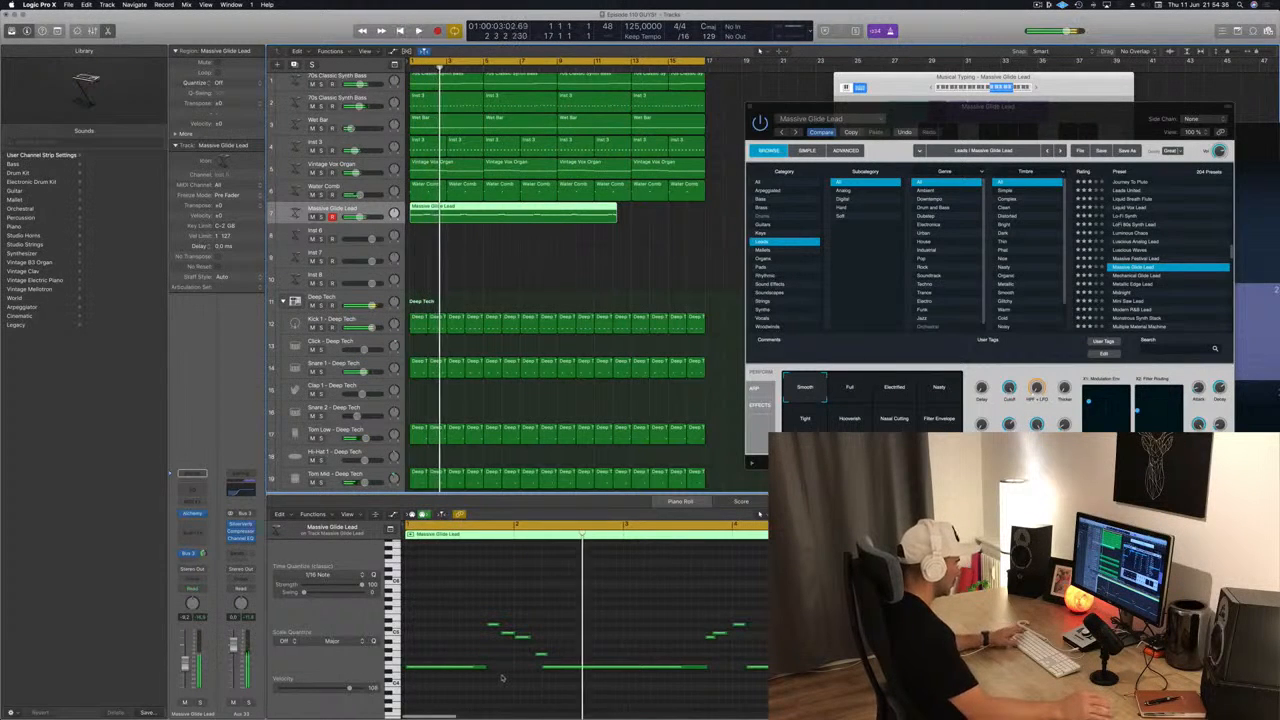
Delete the low note at the start of the Massive Glide Lead region and listen to the opening.
left_click(467, 667)
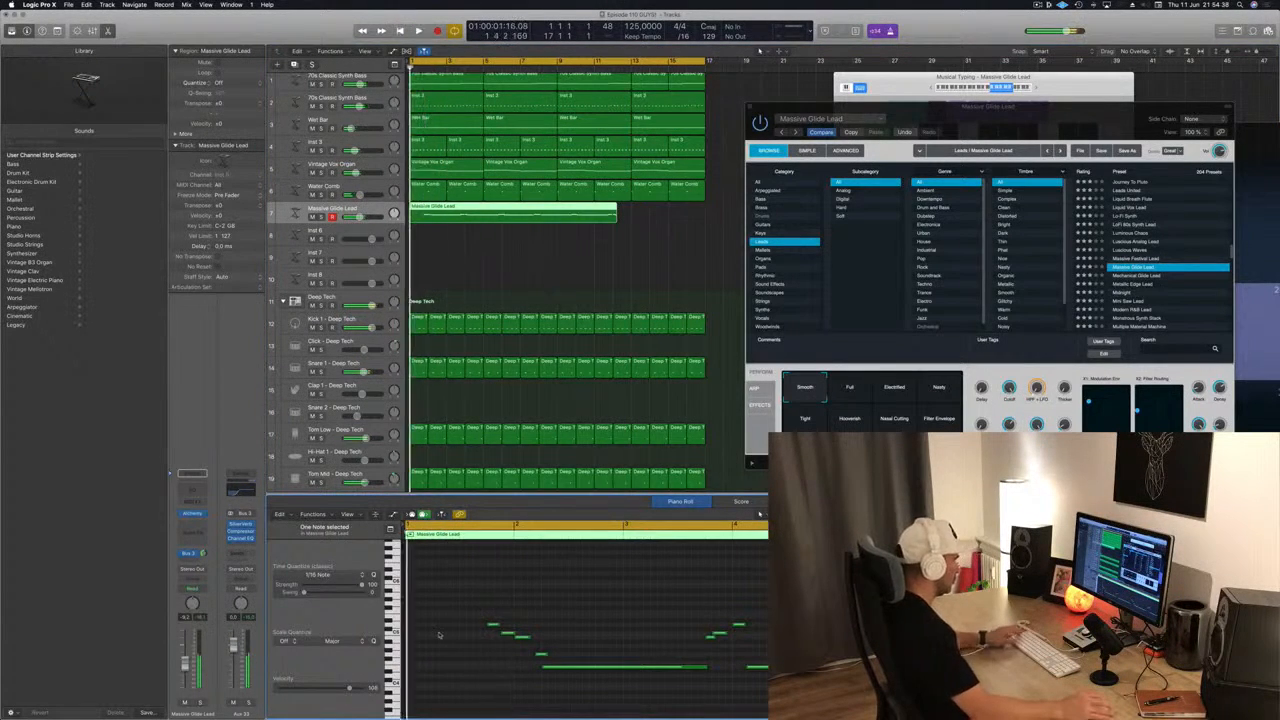
scroll(514, 651, "up", 4)
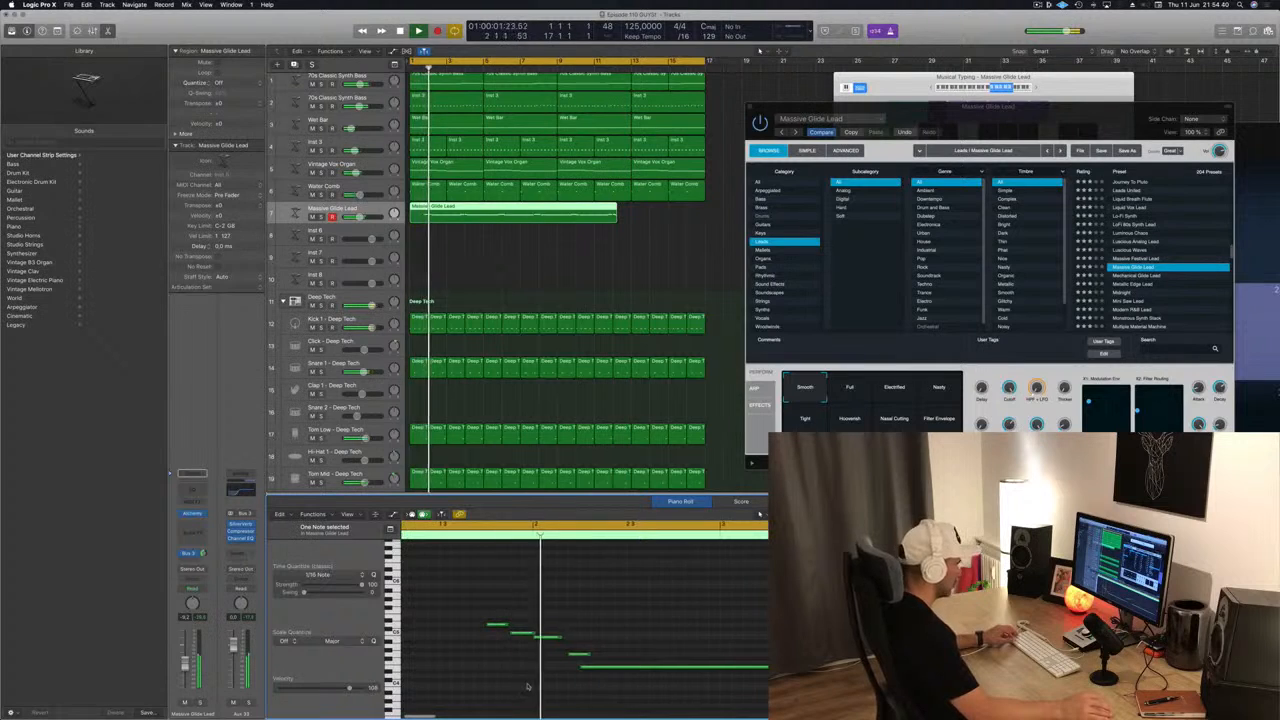
scroll(528, 687, "down", 2)
key("space")
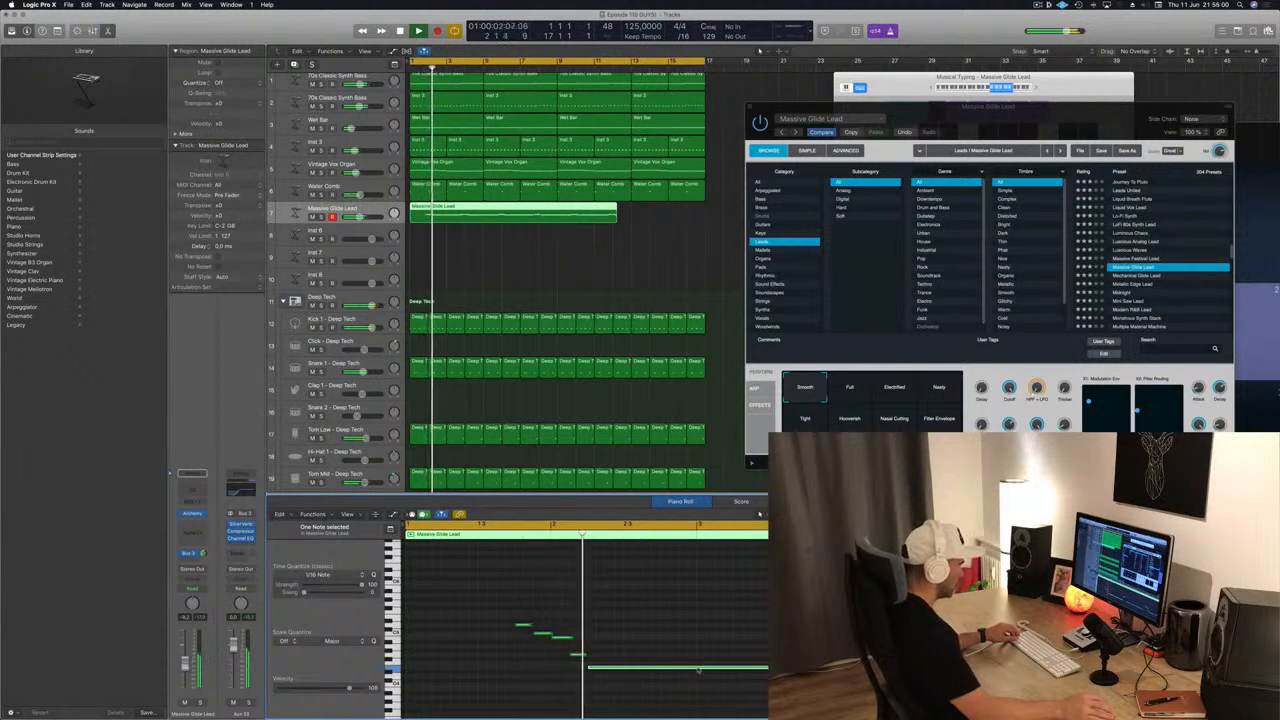
Copy the long low note to the region's start and shorten it to end just before the descending phrase.
left_click_drag(697, 674, 519, 670)
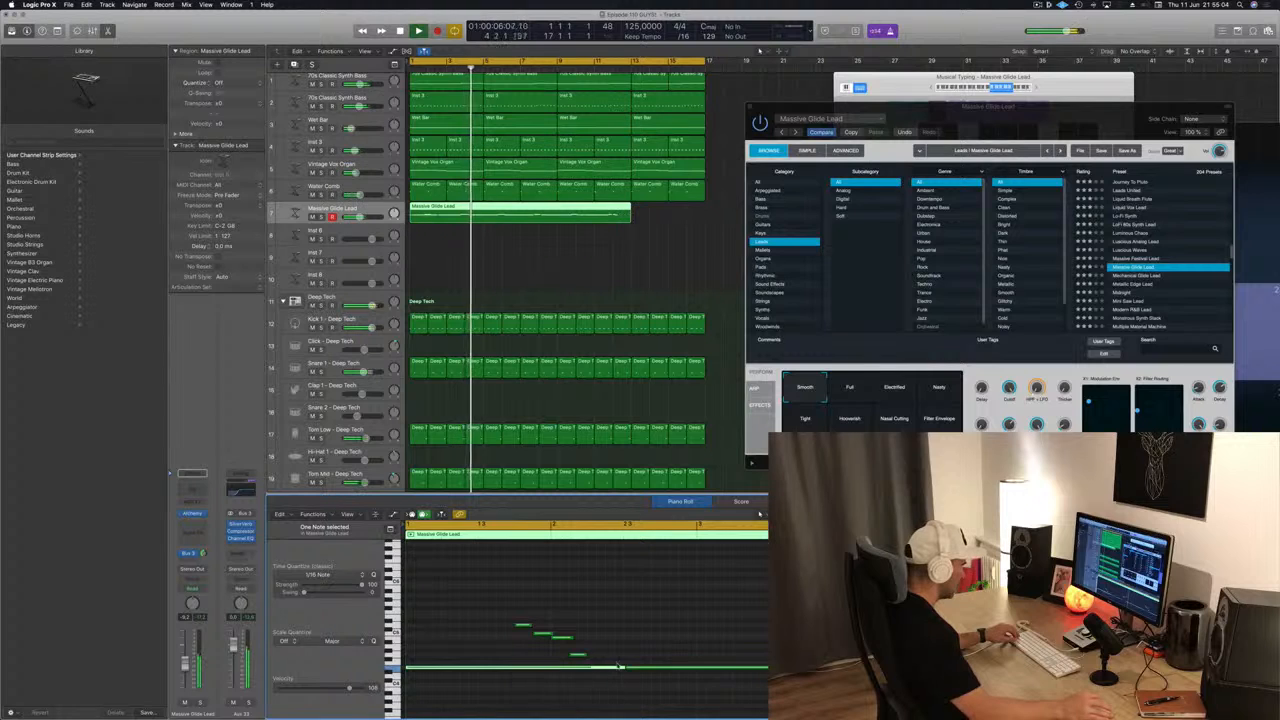
left_click_drag(622, 666, 560, 669)
left_click_drag(525, 672, 511, 671)
Replay the loop from the start to check the opening low note against the phrases that follow.
key("space")
key("space")
scroll(475, 660, "down", 2)
scroll(475, 660, "down", 2)
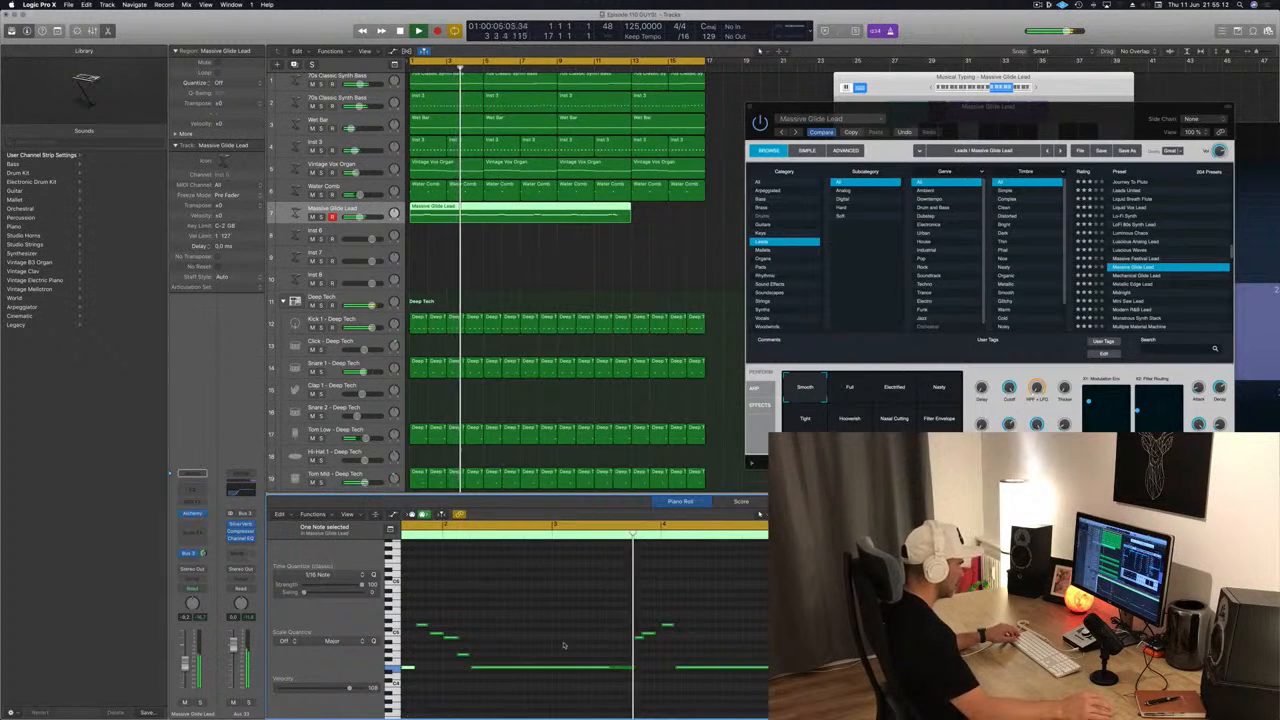
key("Return")
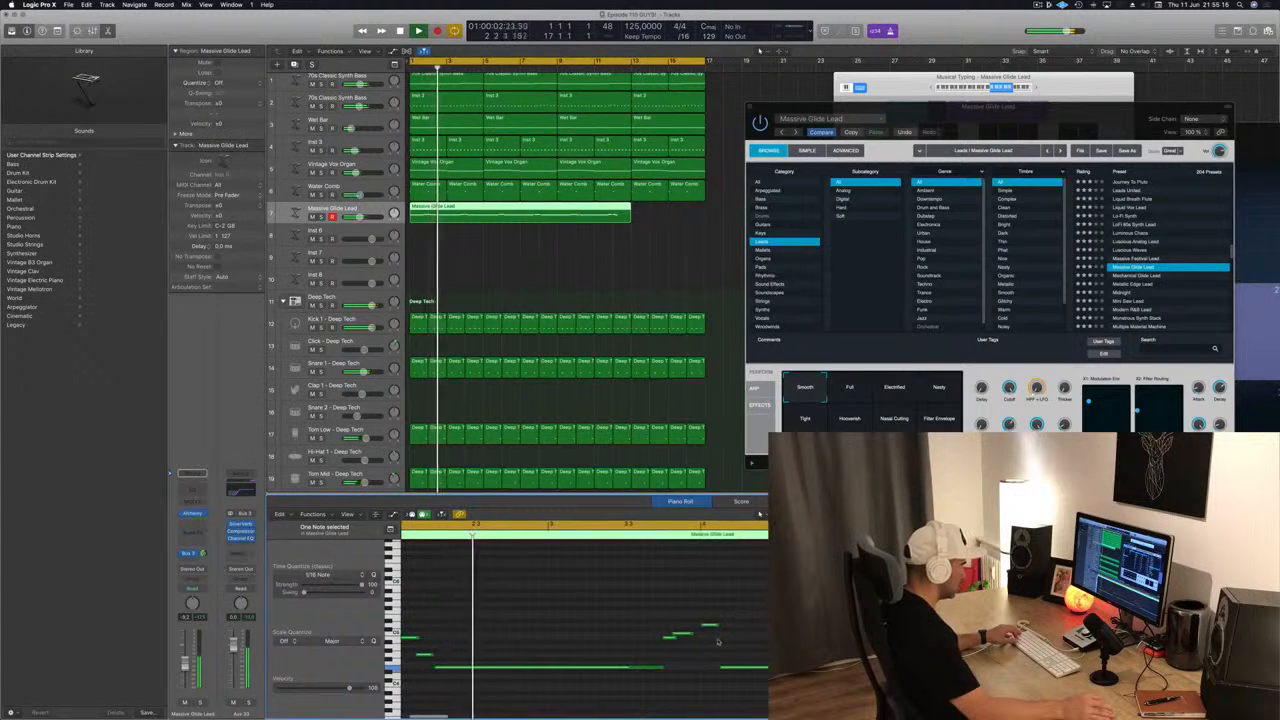
key("Return")
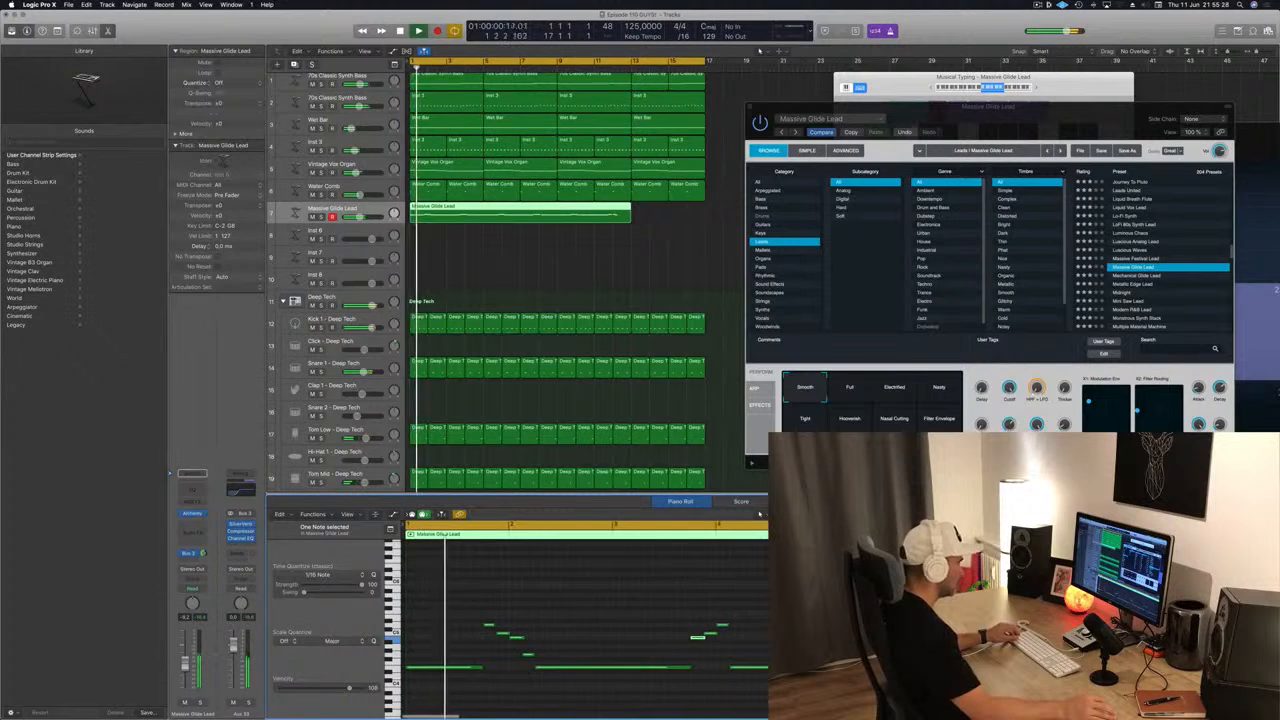
key("super+Left")
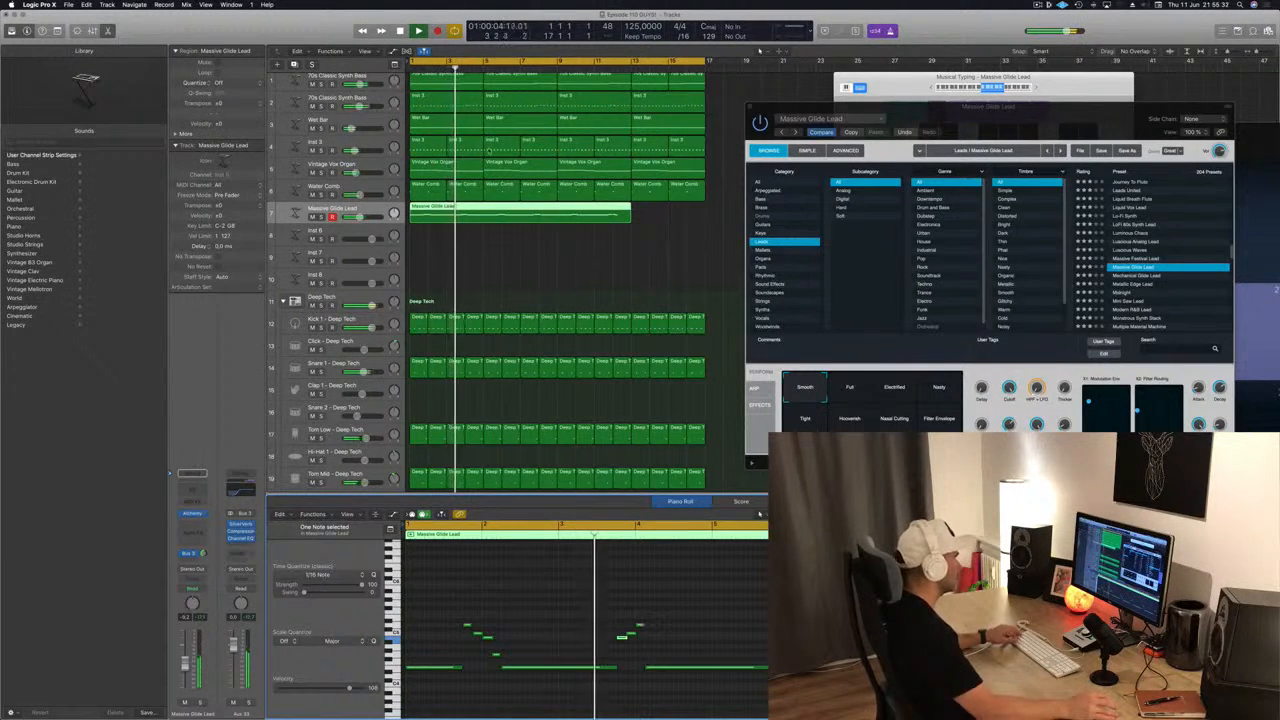
Split the Massive Glide Lead region at bar 5 with the Split option for crossing notes and delete the later part.
double_click(485, 206, "super")
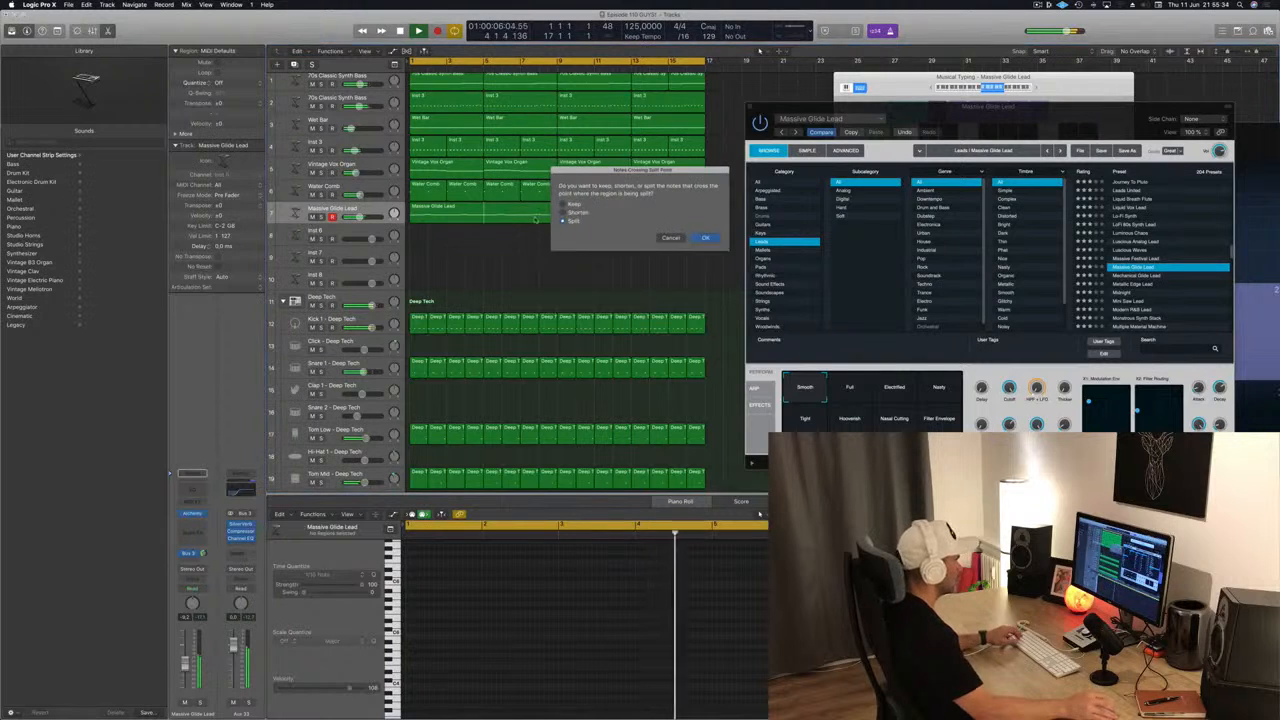
left_click(705, 238)
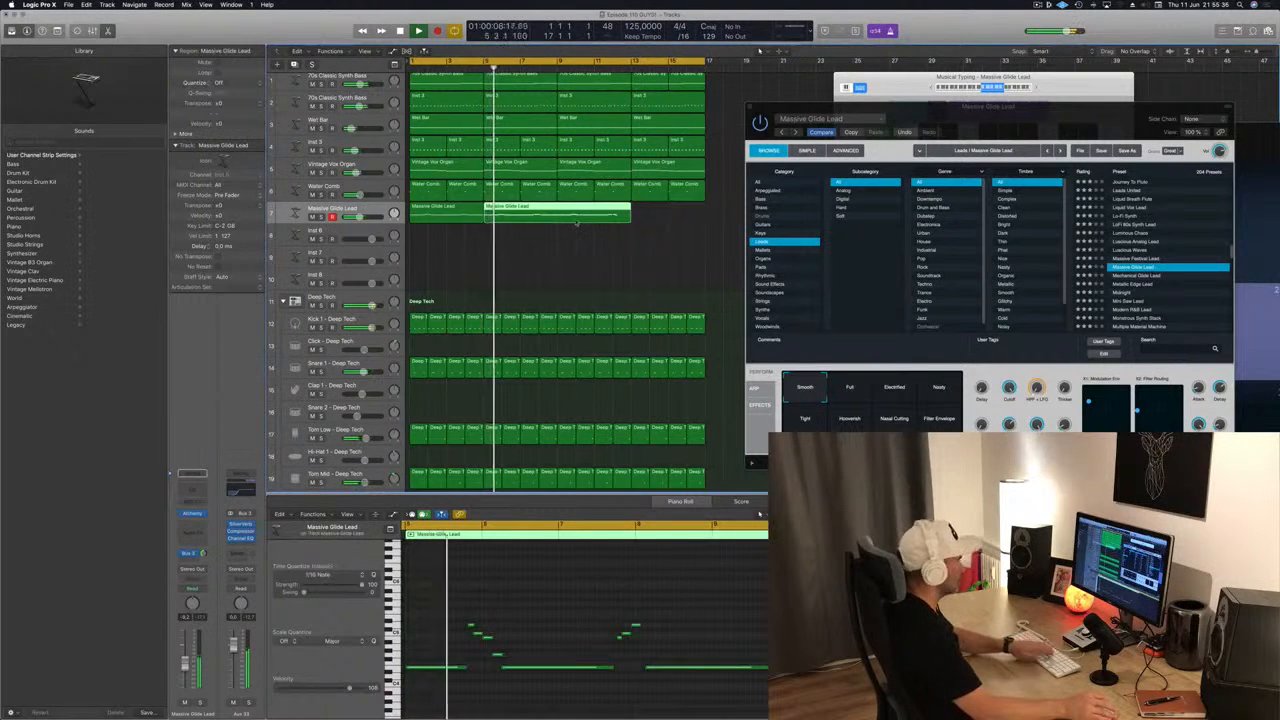
key("Delete")
Copy the four-bar Massive Glide Lead region to bar 5 and restart playback.
left_click(443, 207)
left_click_drag(443, 207, 517, 213)
key("Return")
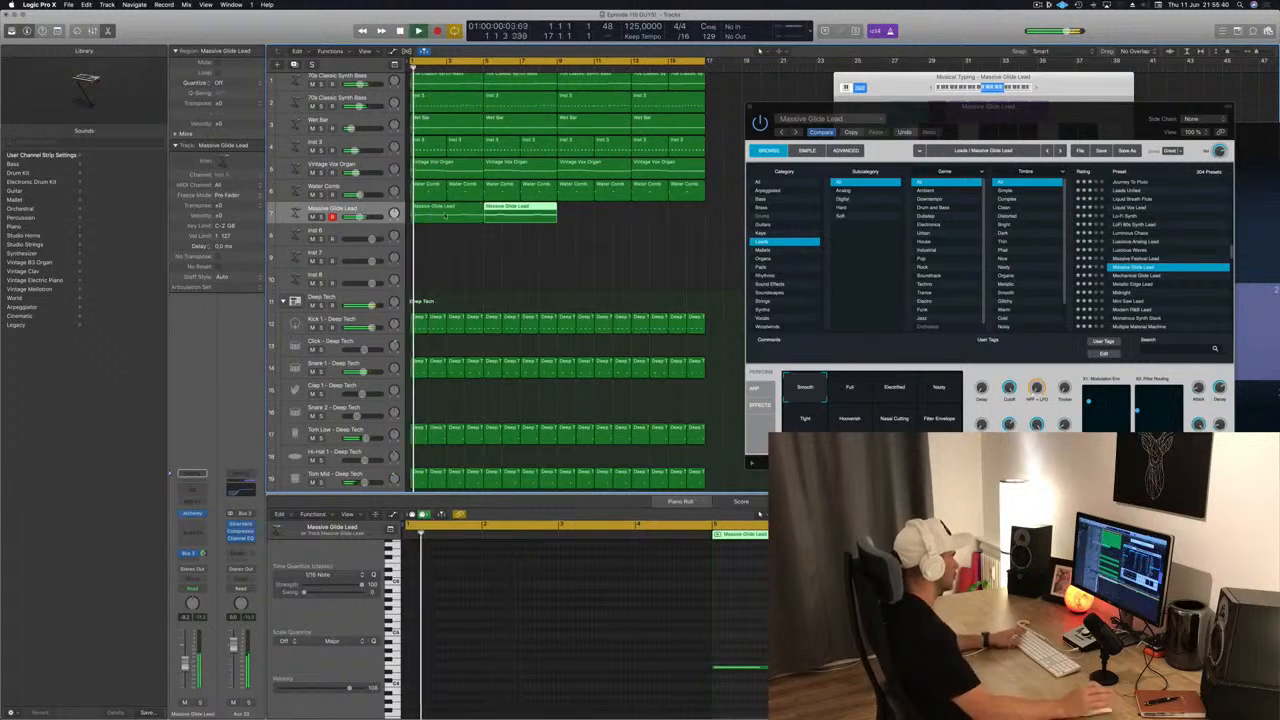
Trim the start of the first Massive Glide Lead region to the first note of its descending phrase.
left_click(445, 215)
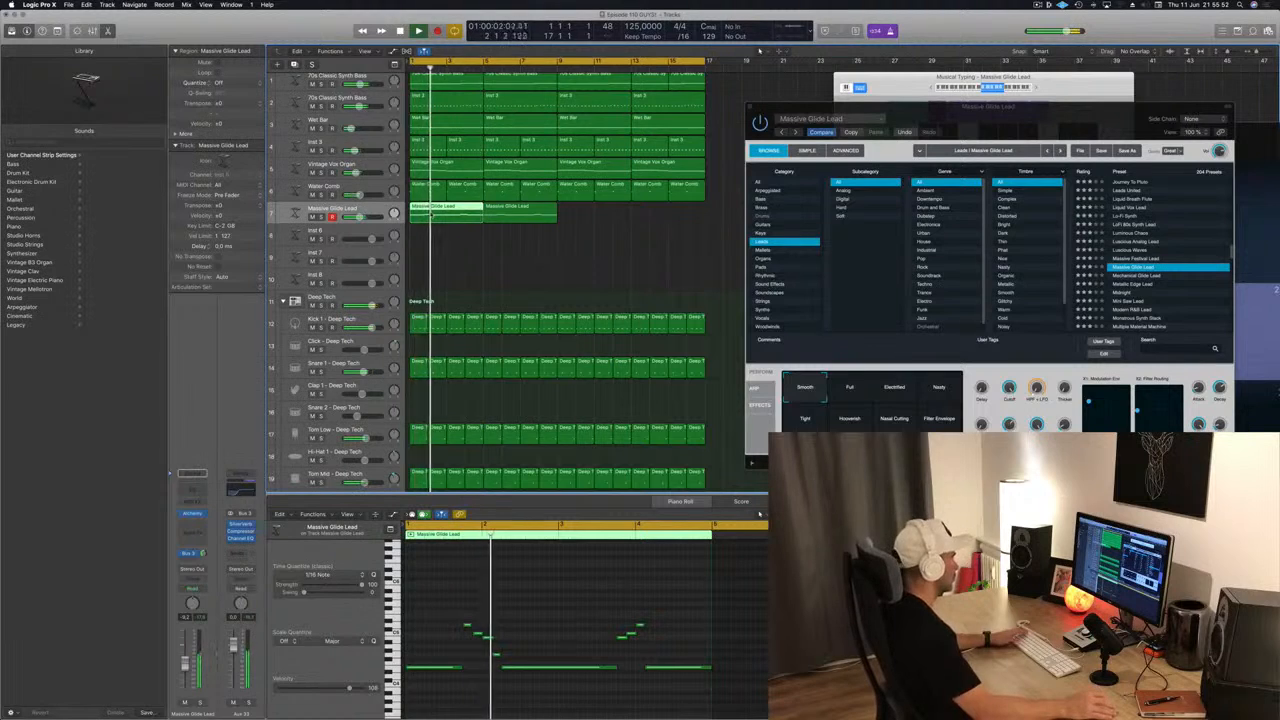
key("Return")
key("super+Right")
key("super+Right")
key("super+Right")
key("super+Right")
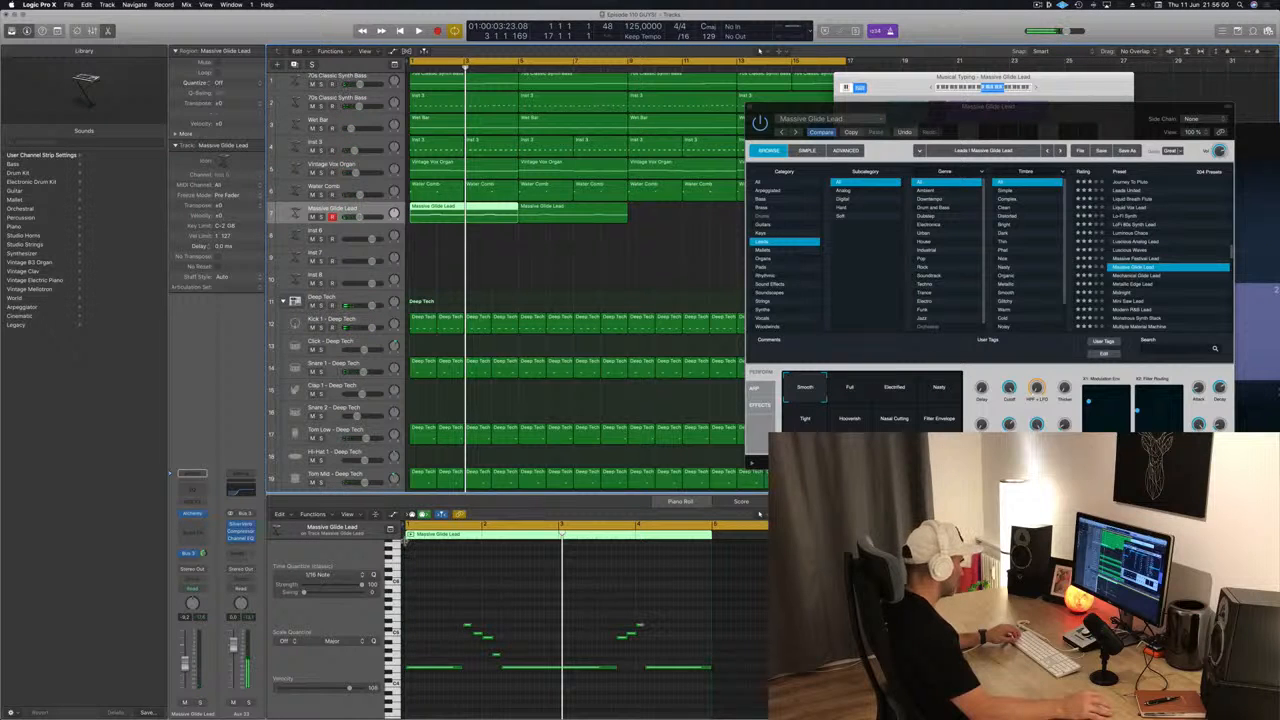
left_click_drag(407, 535, 457, 538)
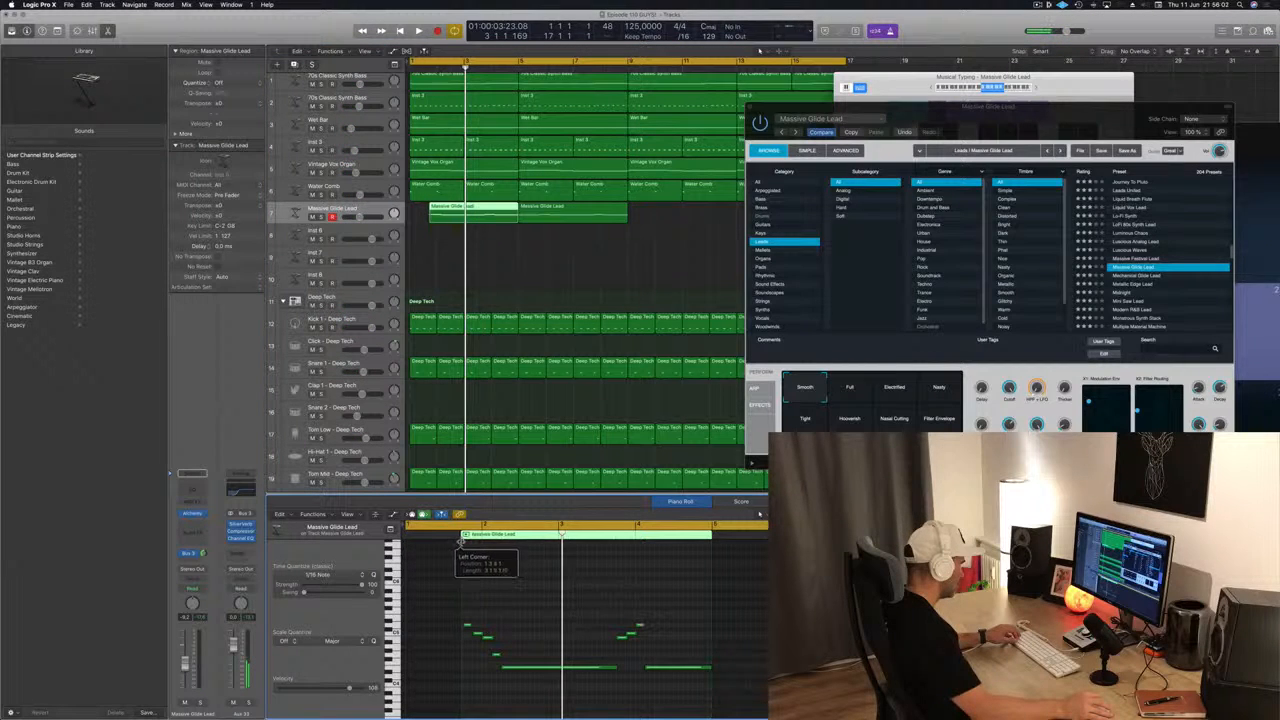
Move the trimmed Massive Glide Lead region back to bar 1 and play it from the loop's start.
left_click_drag(492, 209, 474, 210)
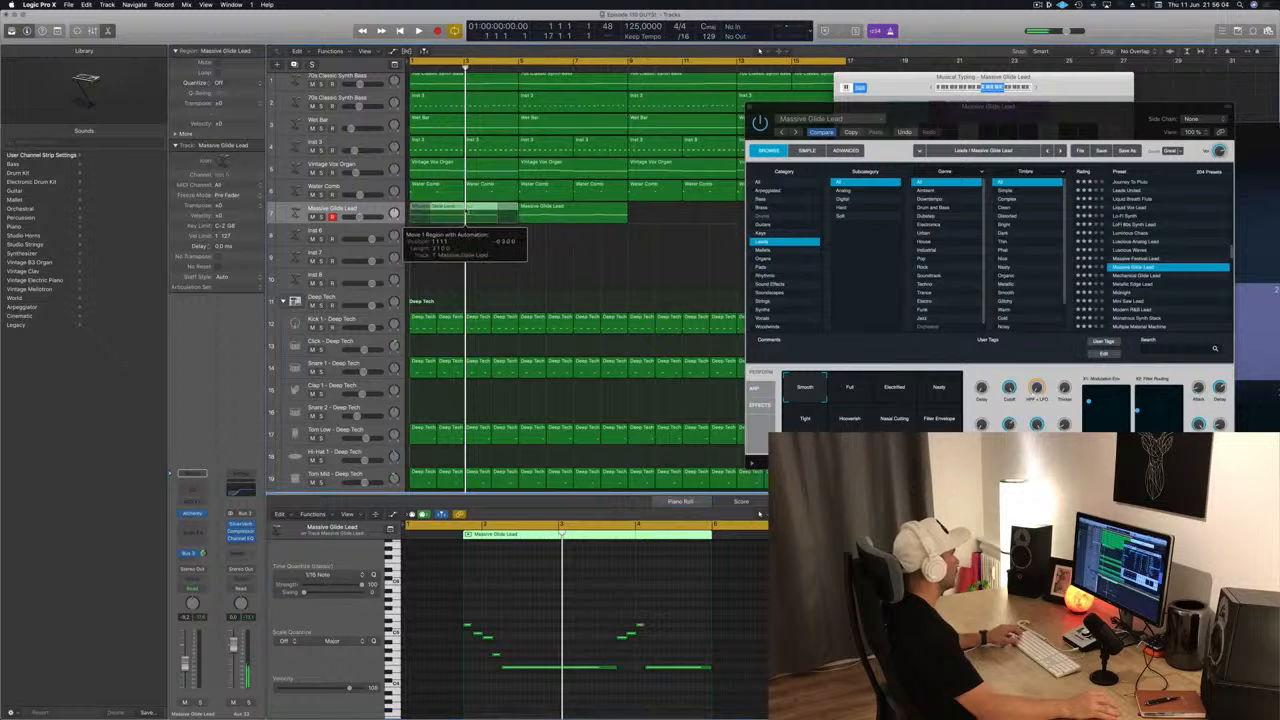
key("Return")
key("space")
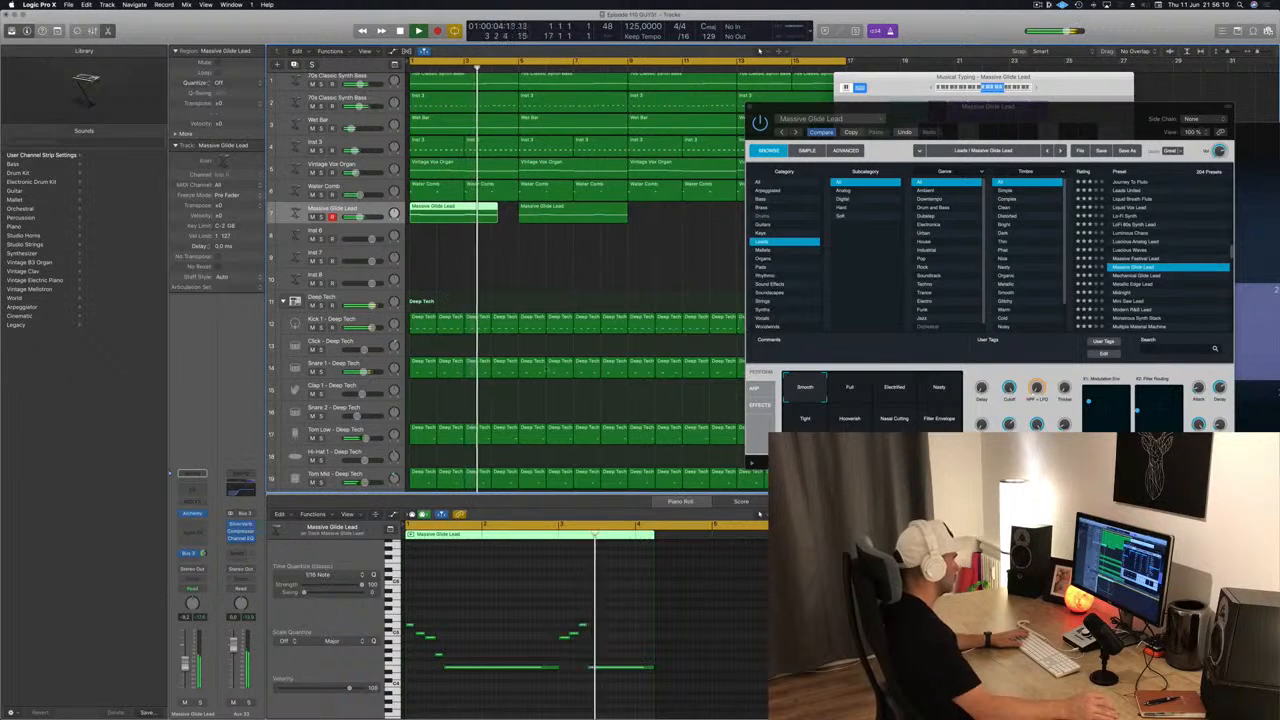
key("Return")
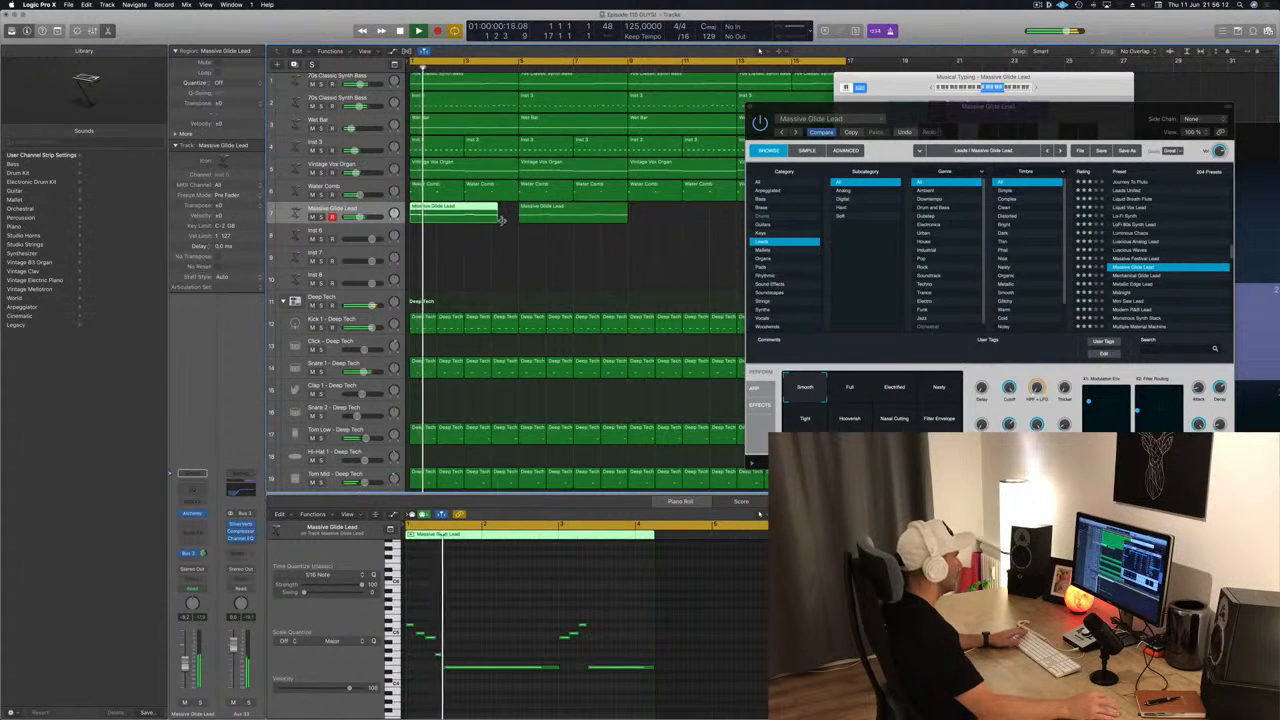
Delete the second Massive Glide Lead region and lengthen the last note of the first one to the start of bar 5.
key("space")
left_click(562, 212)
key("Delete")
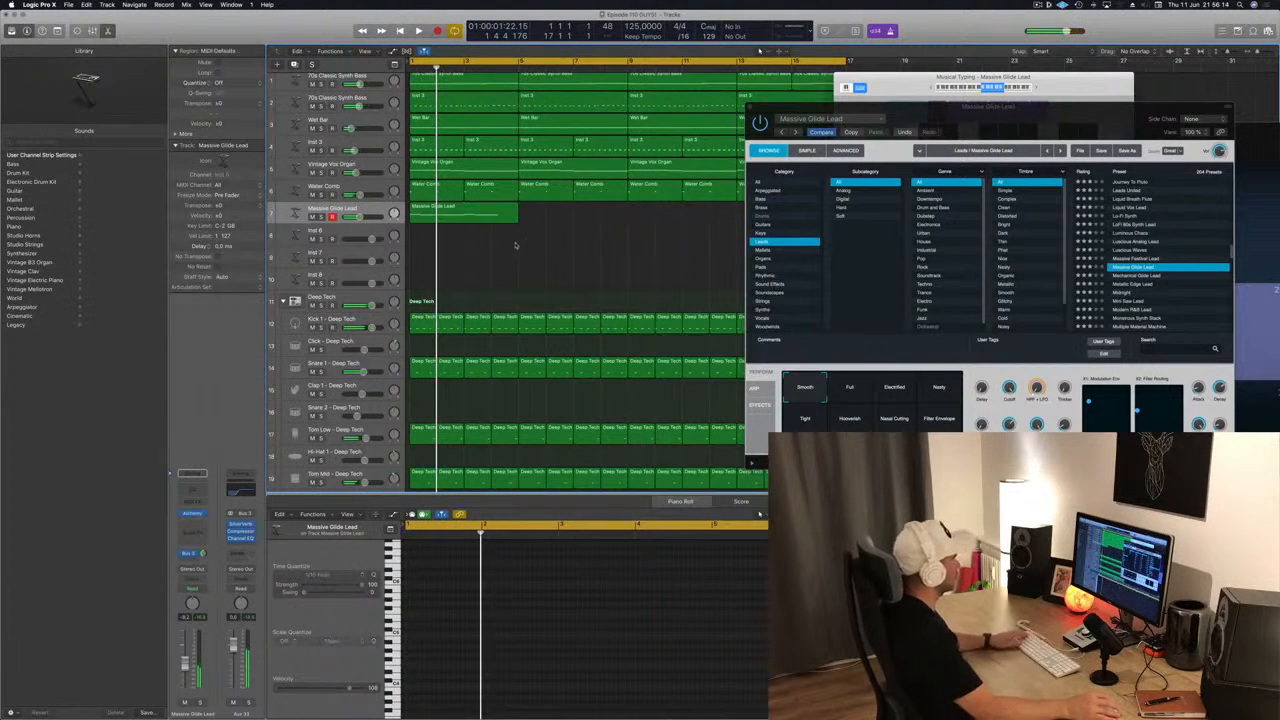
left_click_drag(650, 668, 712, 669)
key("space")
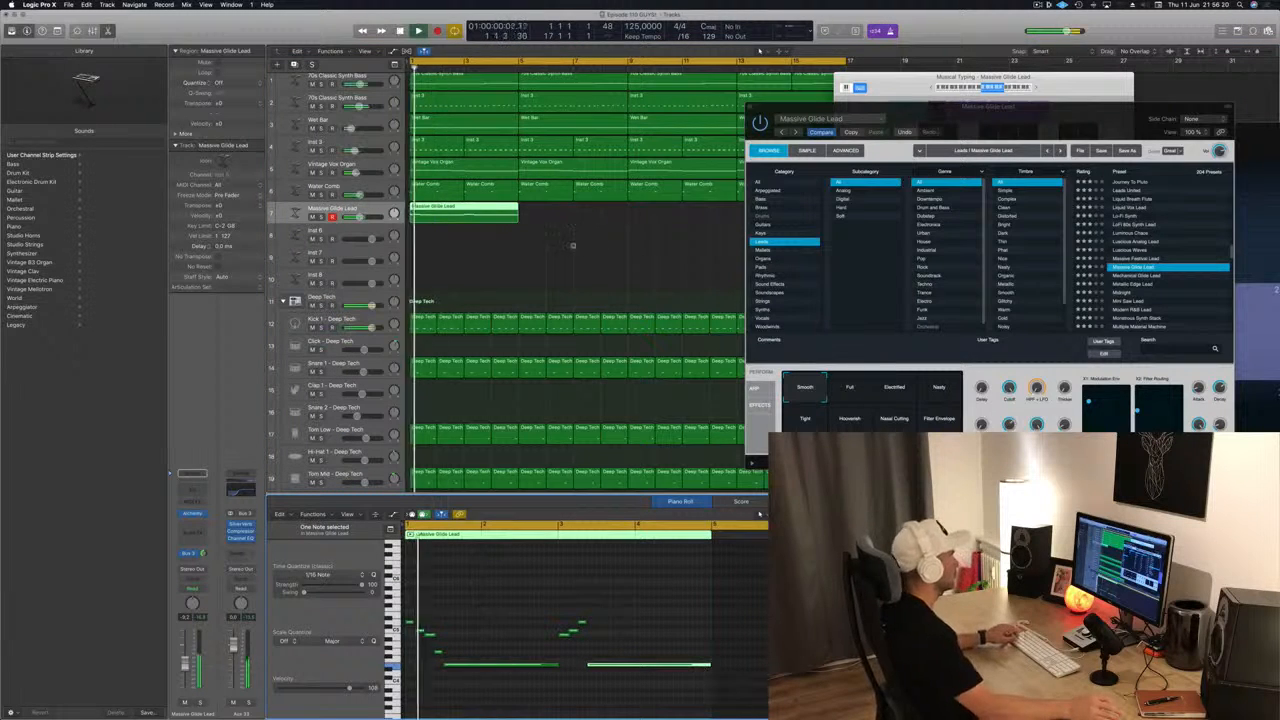
Copy the four-bar Massive Glide Lead region to bars 5, 9 and 13 to fill the 16-bar loop.
scroll(567, 247, "left", 4)
scroll(567, 247, "left", 2)
left_click_drag(440, 214, 566, 216)
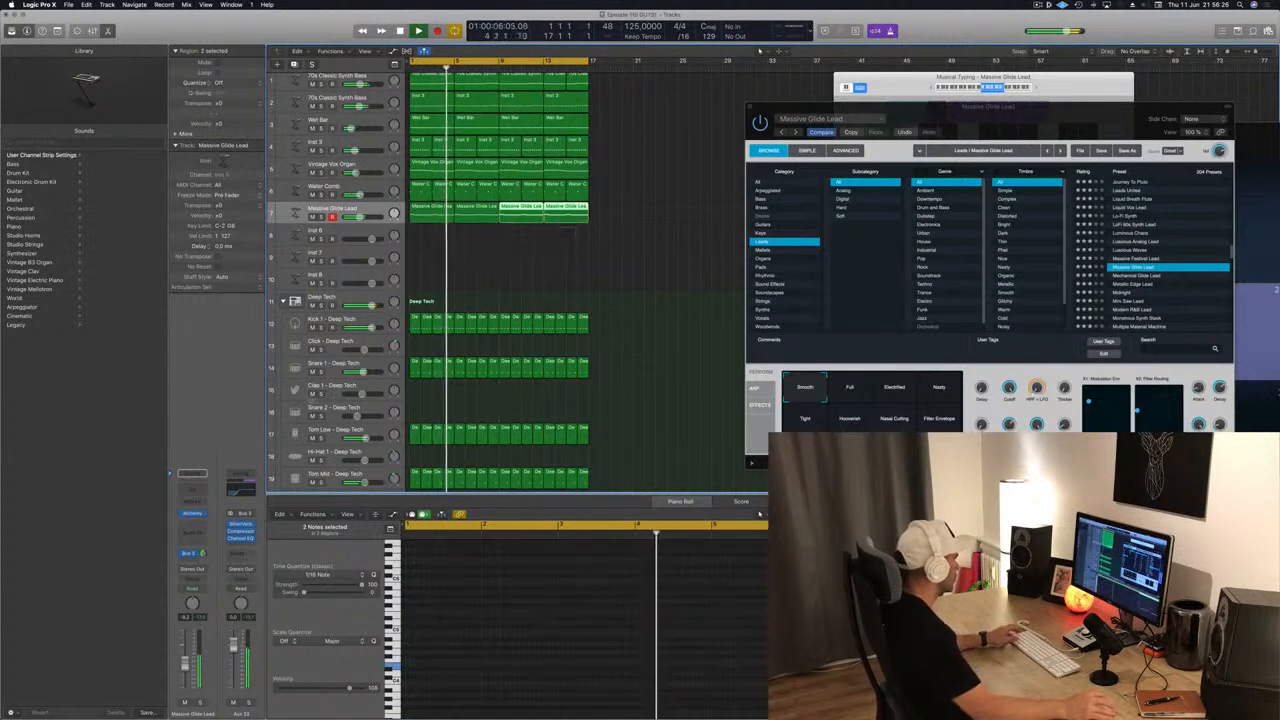
Add a stereo Compressor to the Massive Glide Lead channel with Kick 1 - Deep Tech (Inst 9) as its side chain.
left_click(184, 528)
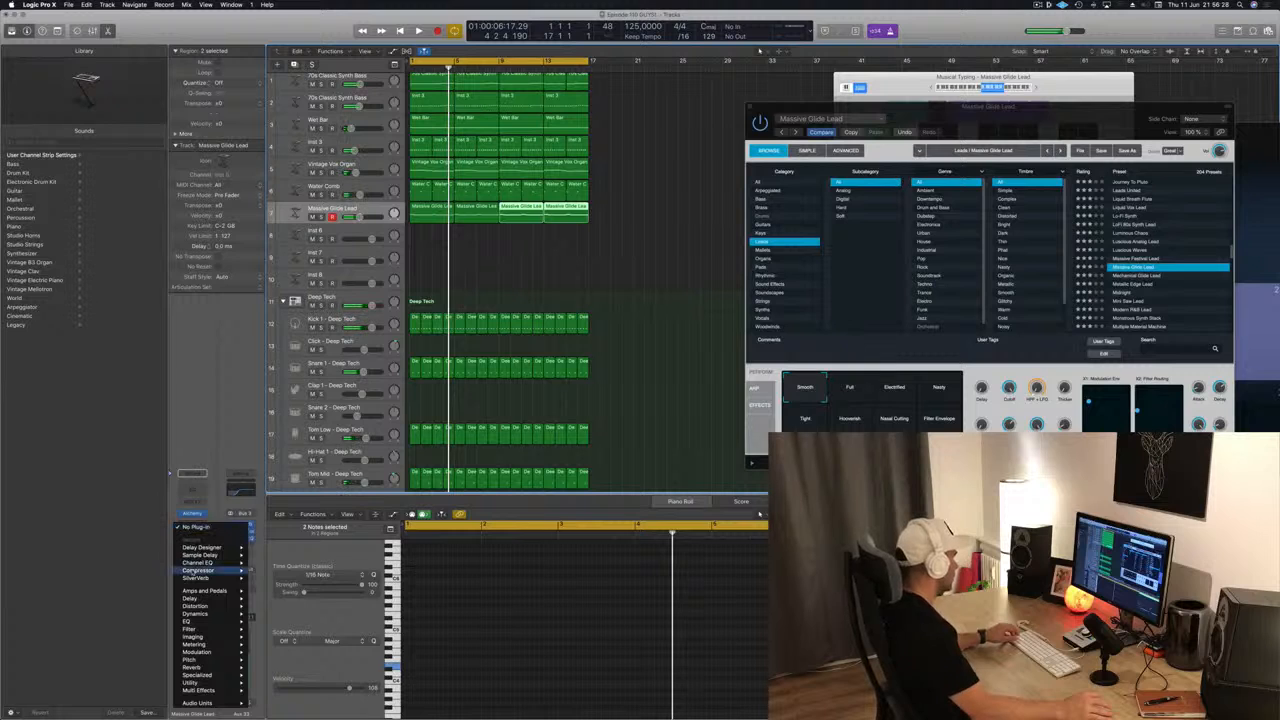
mouse_move(198, 563)
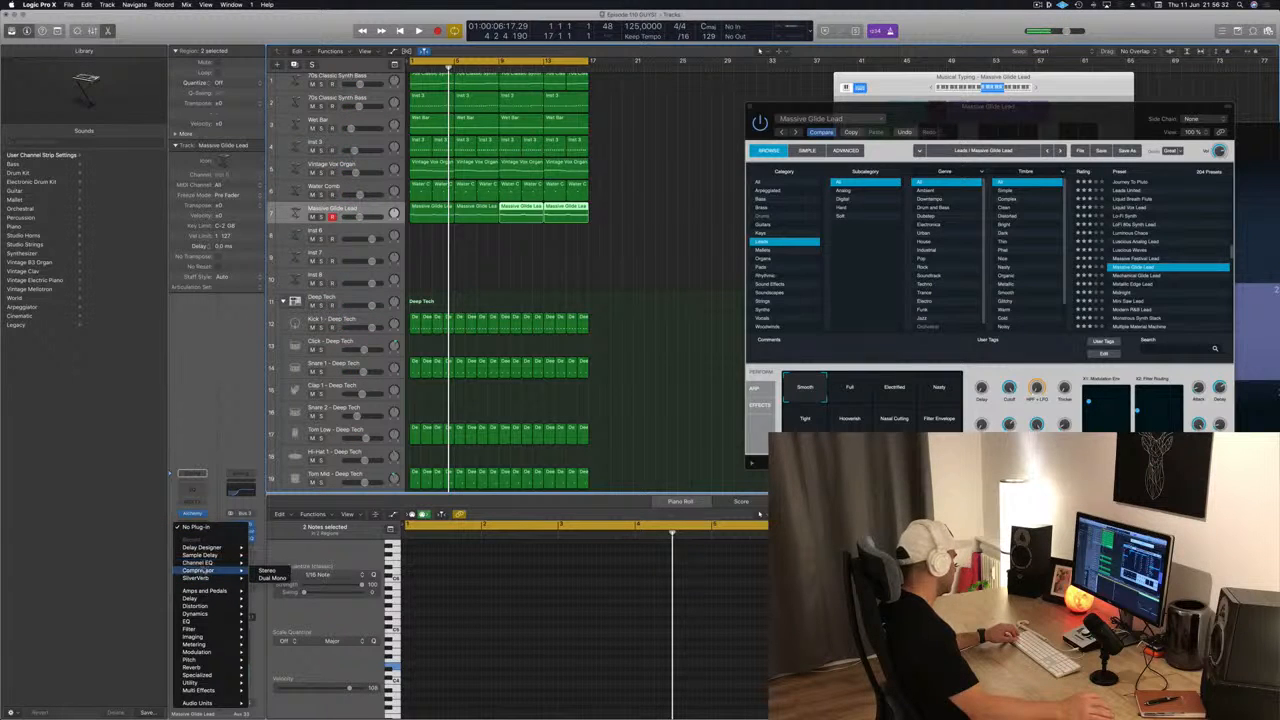
left_click(268, 570)
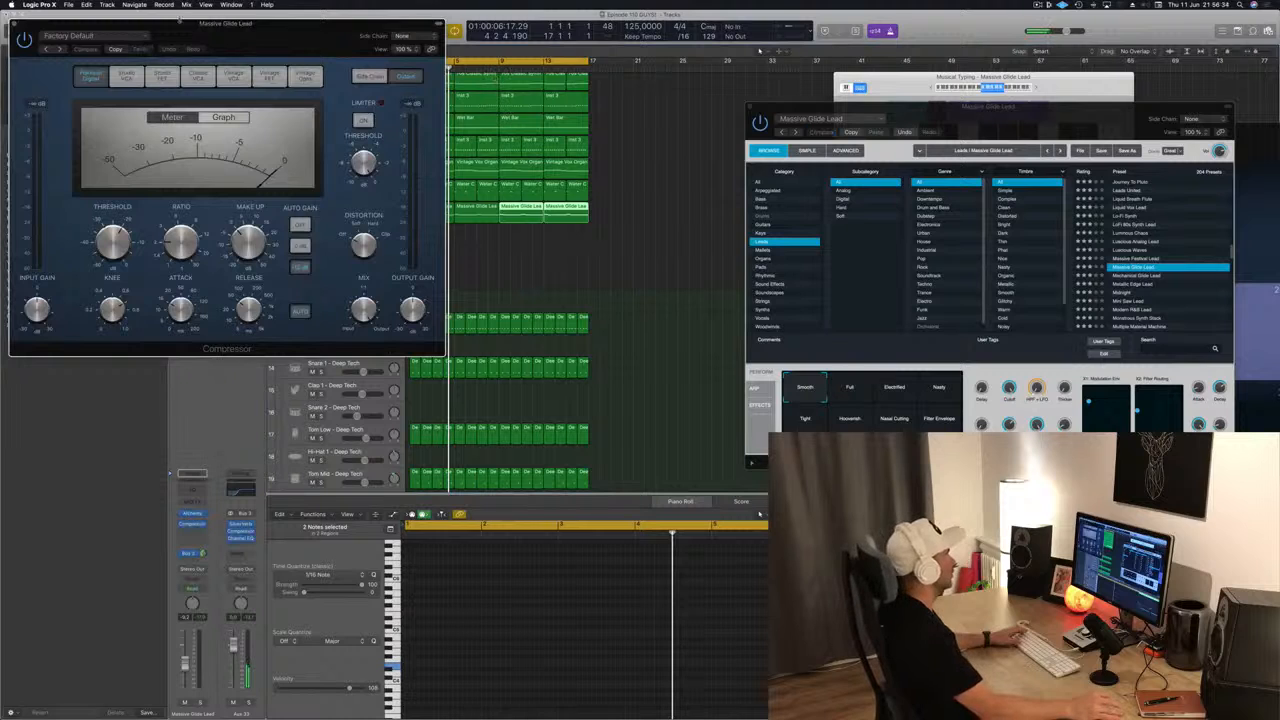
left_click_drag(181, 19, 454, 76)
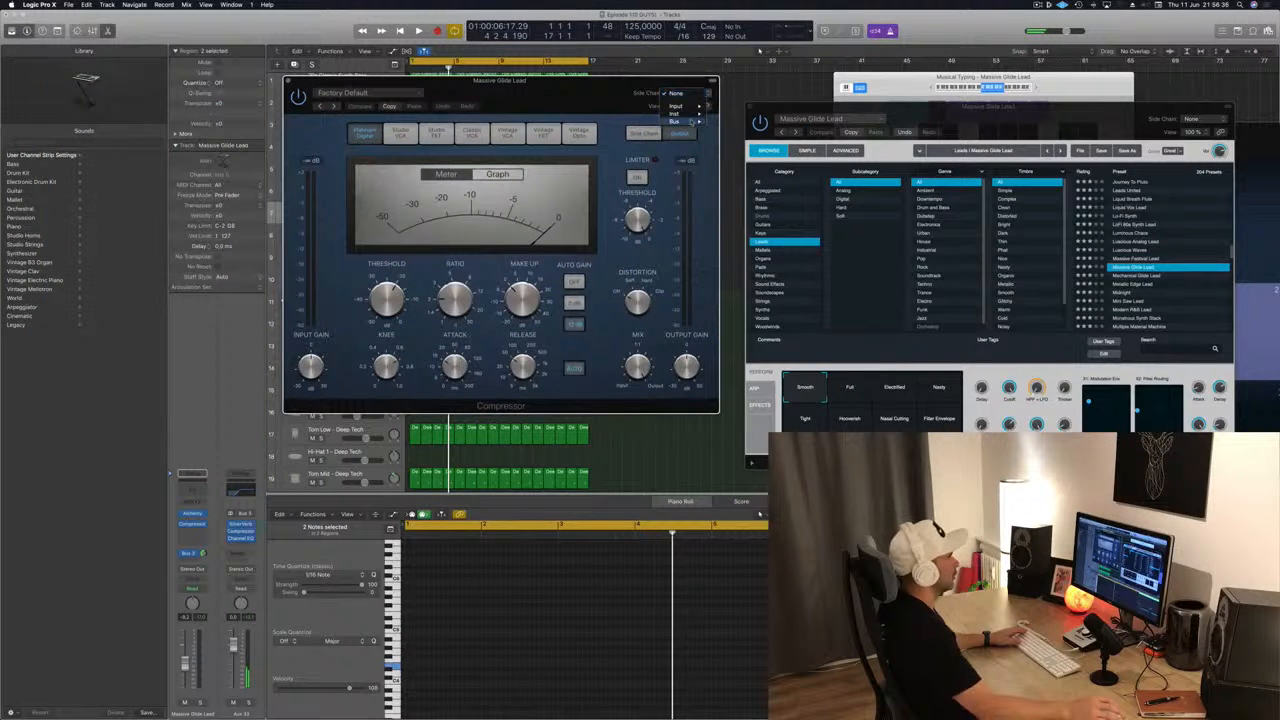
mouse_move(698, 115)
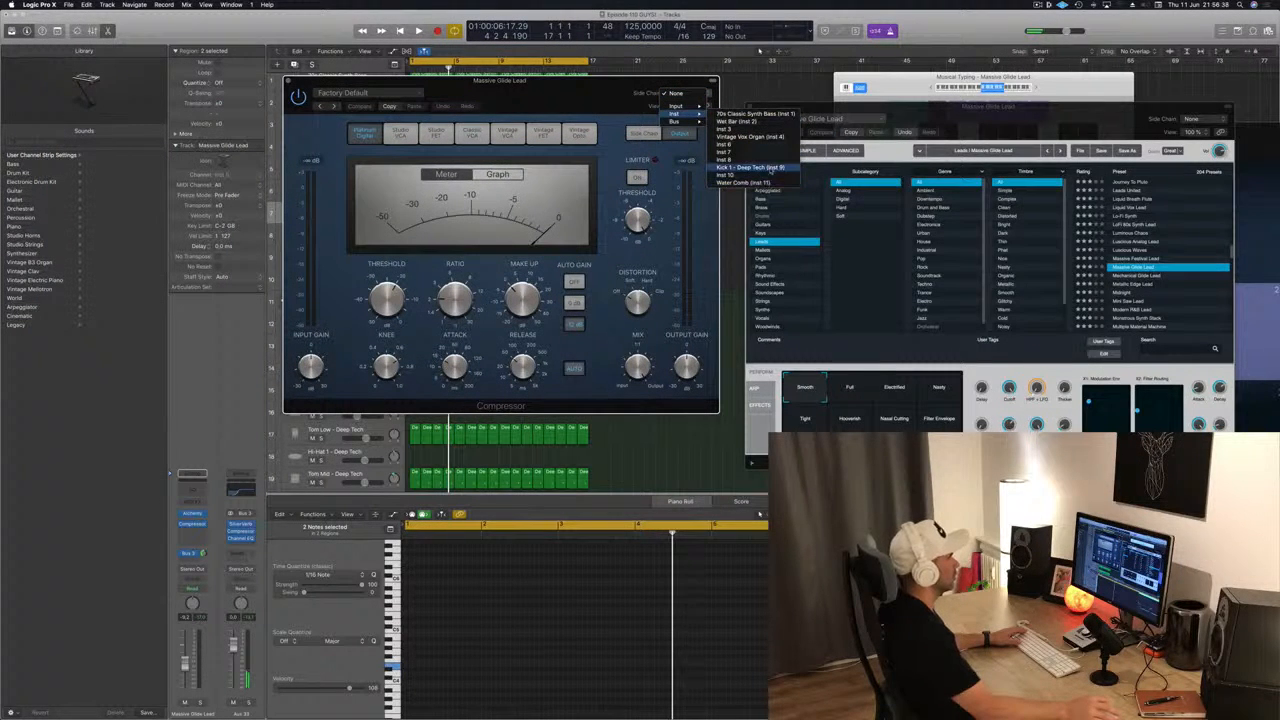
left_click(771, 169)
During playback, turn off the Compressor's automatic release, set its threshold to about -21.5 dB, and close the plug-in.
left_click_drag(592, 101, 750, 103)
key("space")
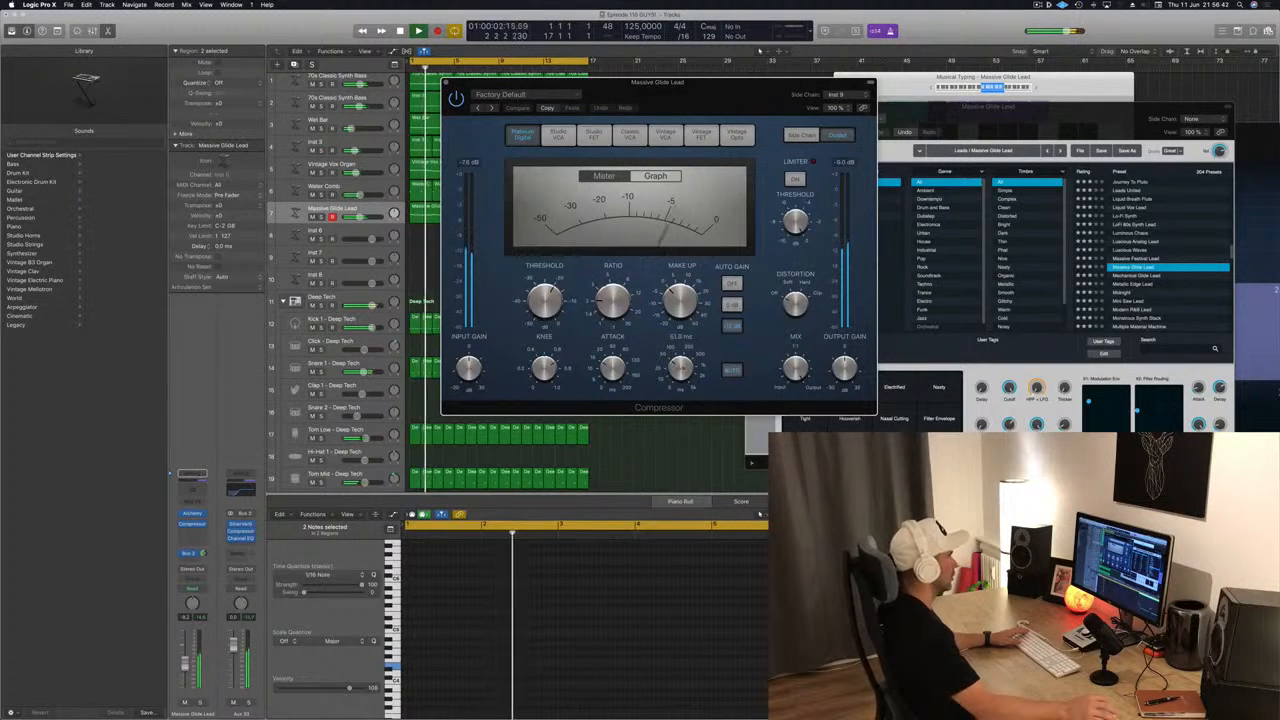
left_click(732, 370)
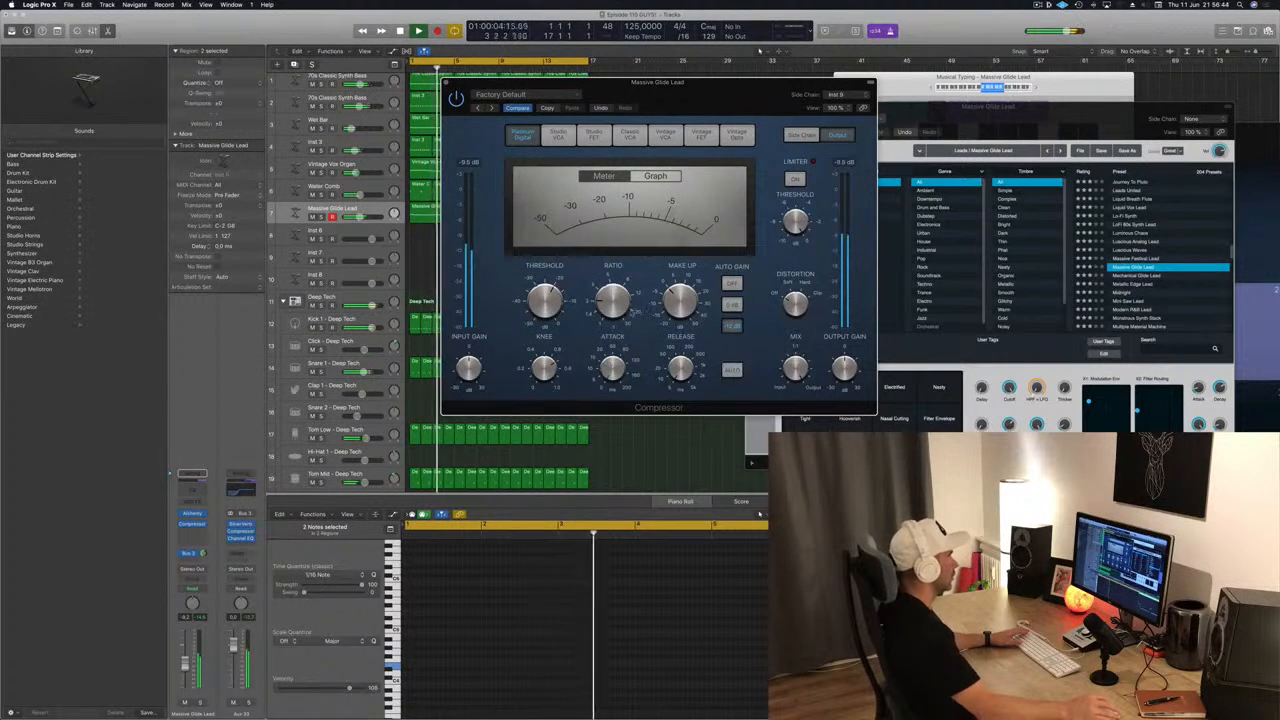
left_click_drag(546, 297, 547, 300)
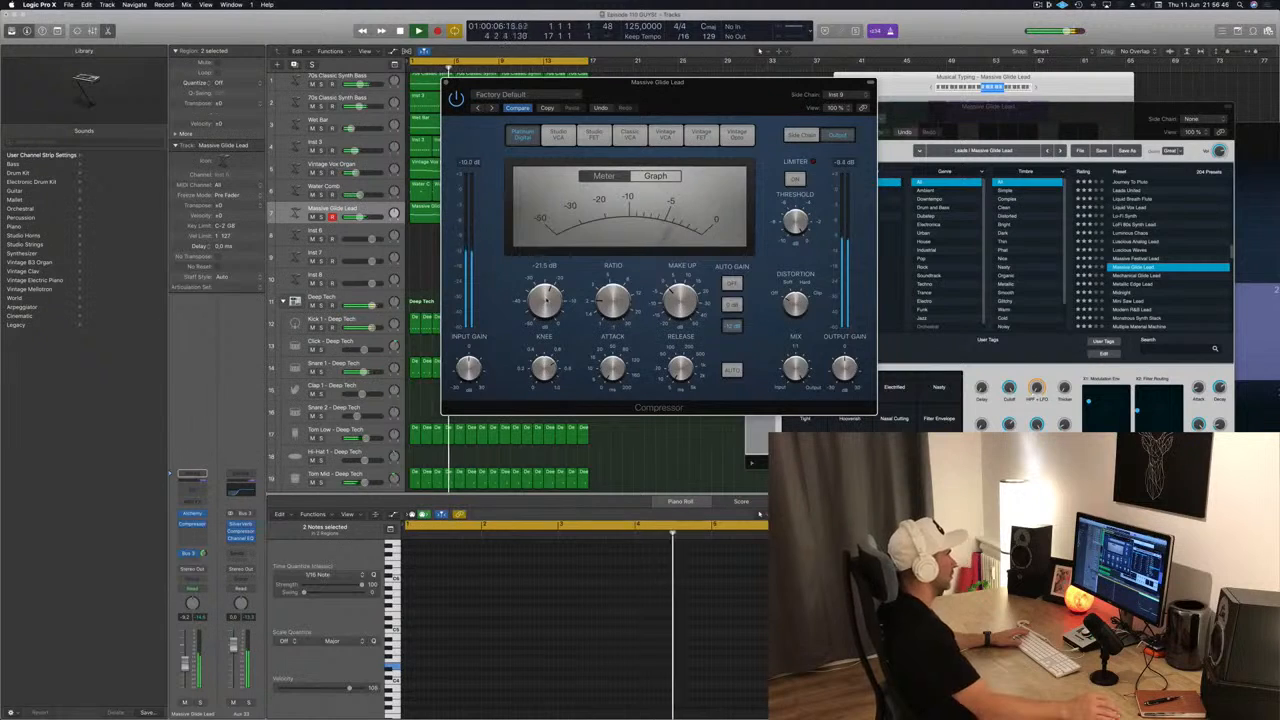
left_click_drag(674, 96, 676, 103)
key("space")
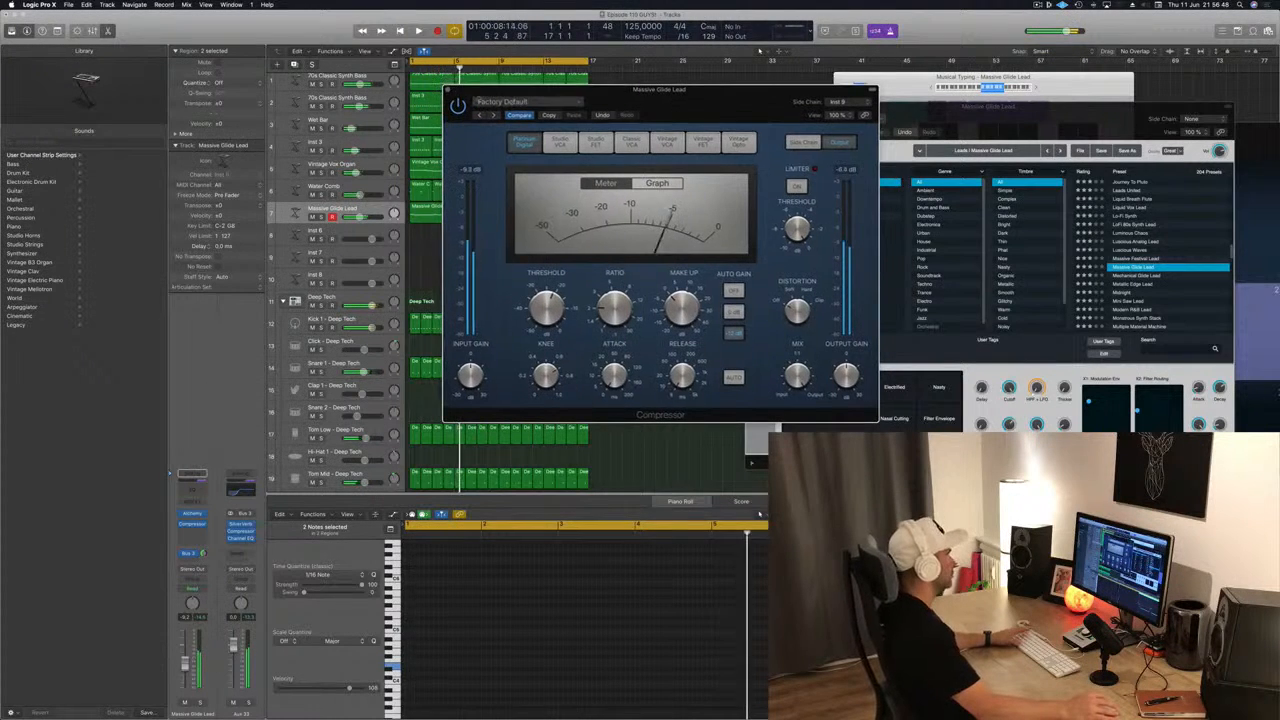
left_click(448, 90)
key("space")
key("space")
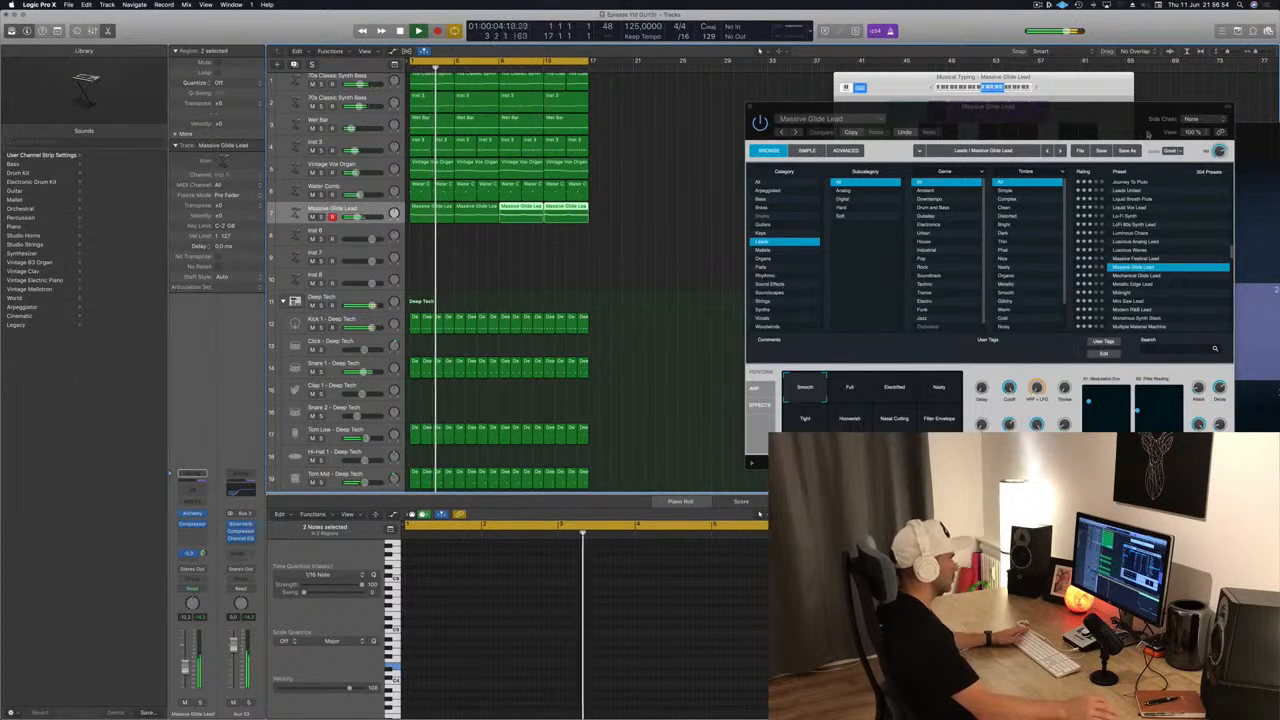
Audition the Massive Glide Lead's Alchemy performance snapshots from Full through Filter Envelope, and compare Full and Electrified again.
left_click_drag(1113, 140, 866, 186)
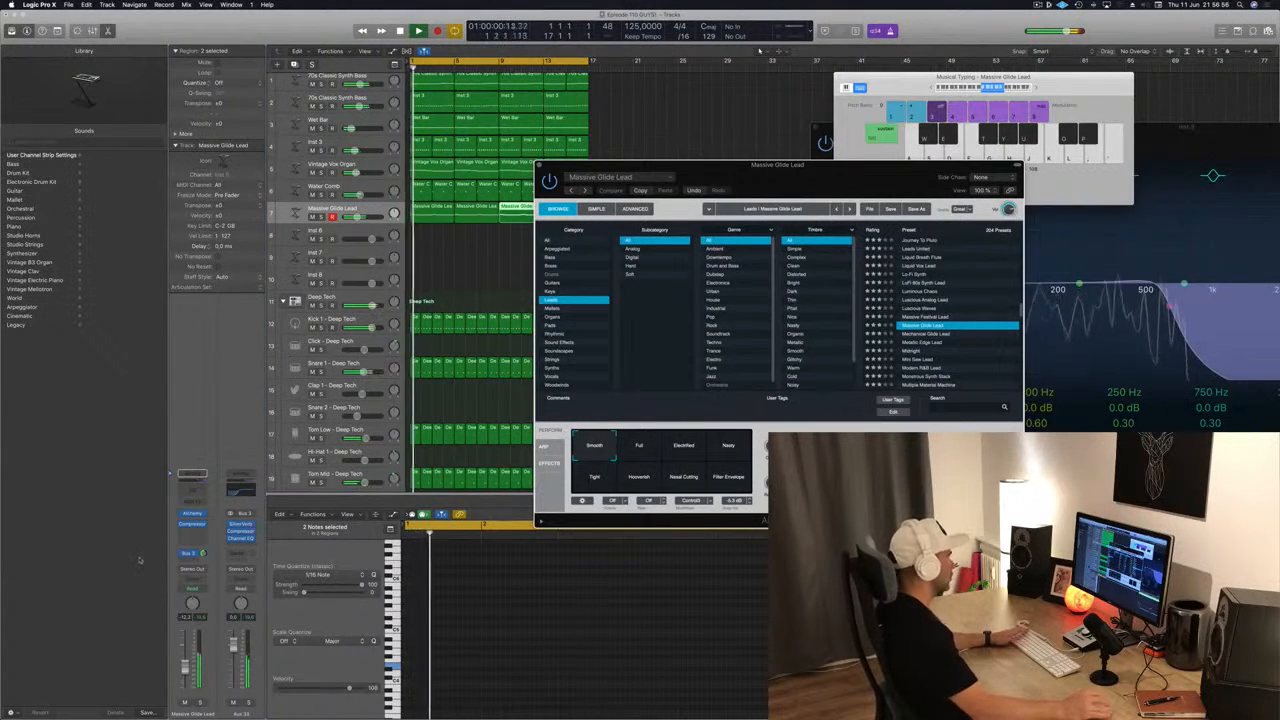
left_click(643, 449)
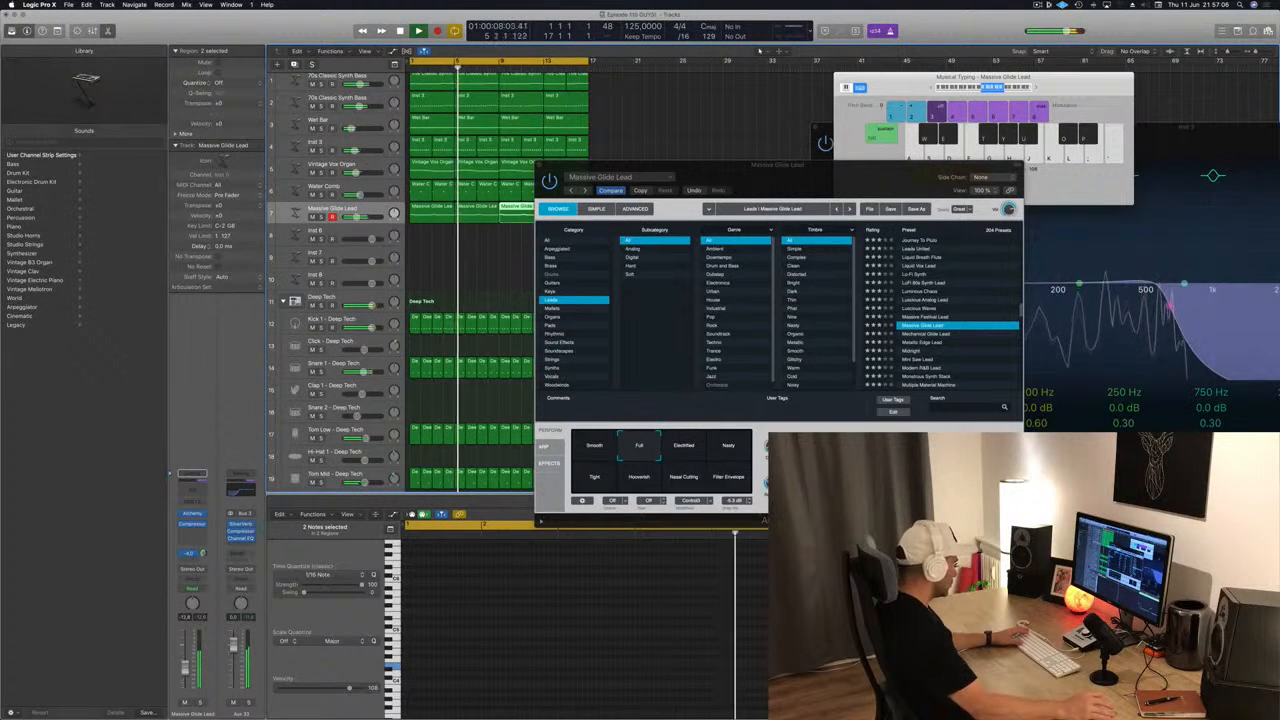
left_click(682, 455)
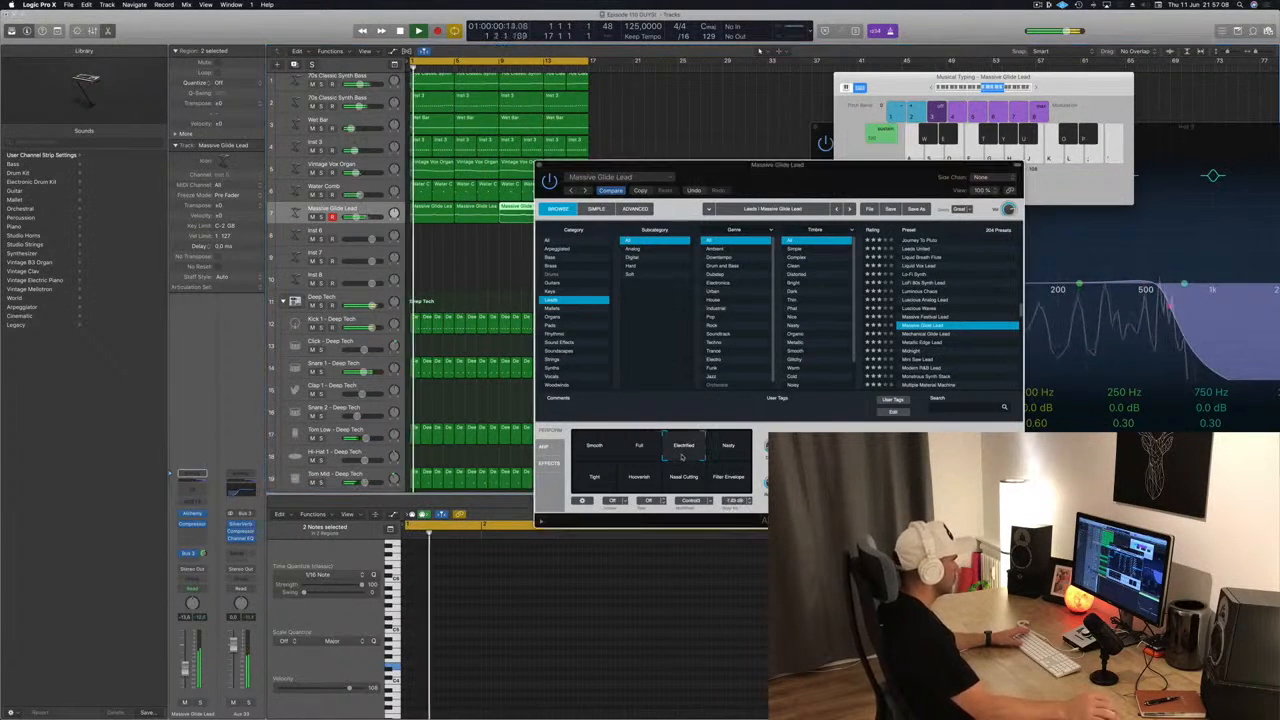
left_click(733, 449)
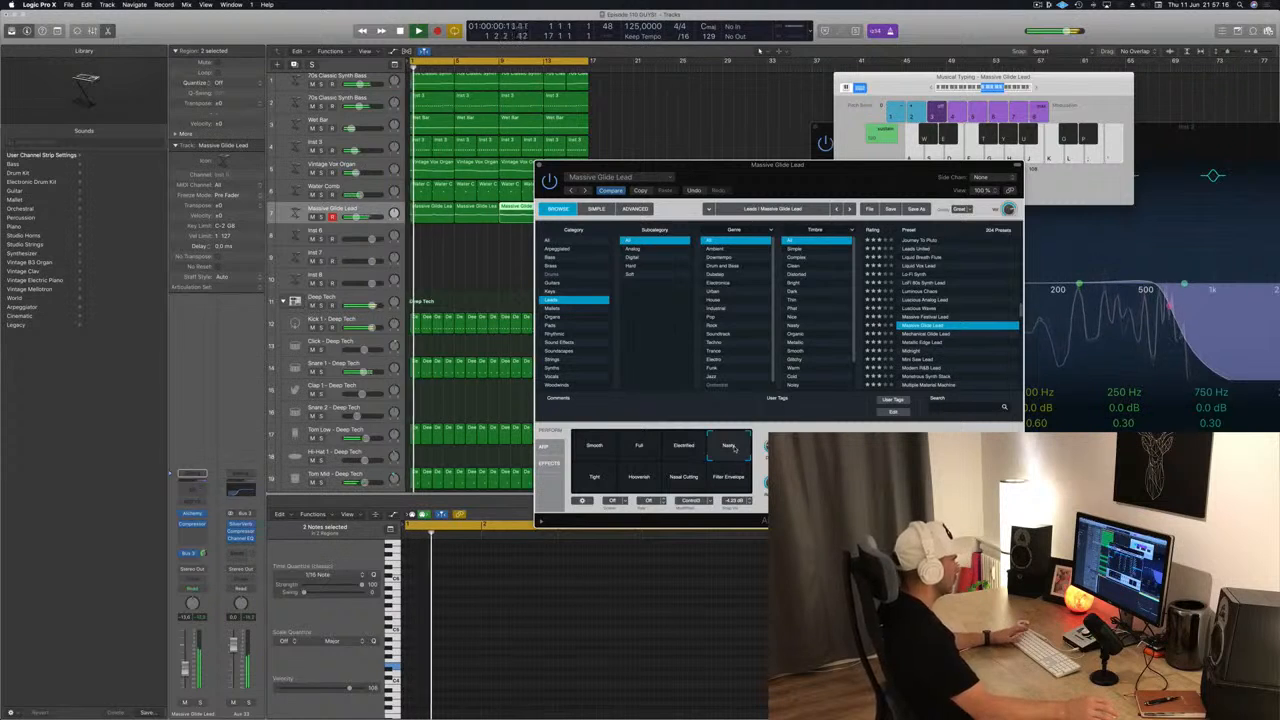
left_click(592, 480)
left_click(635, 487)
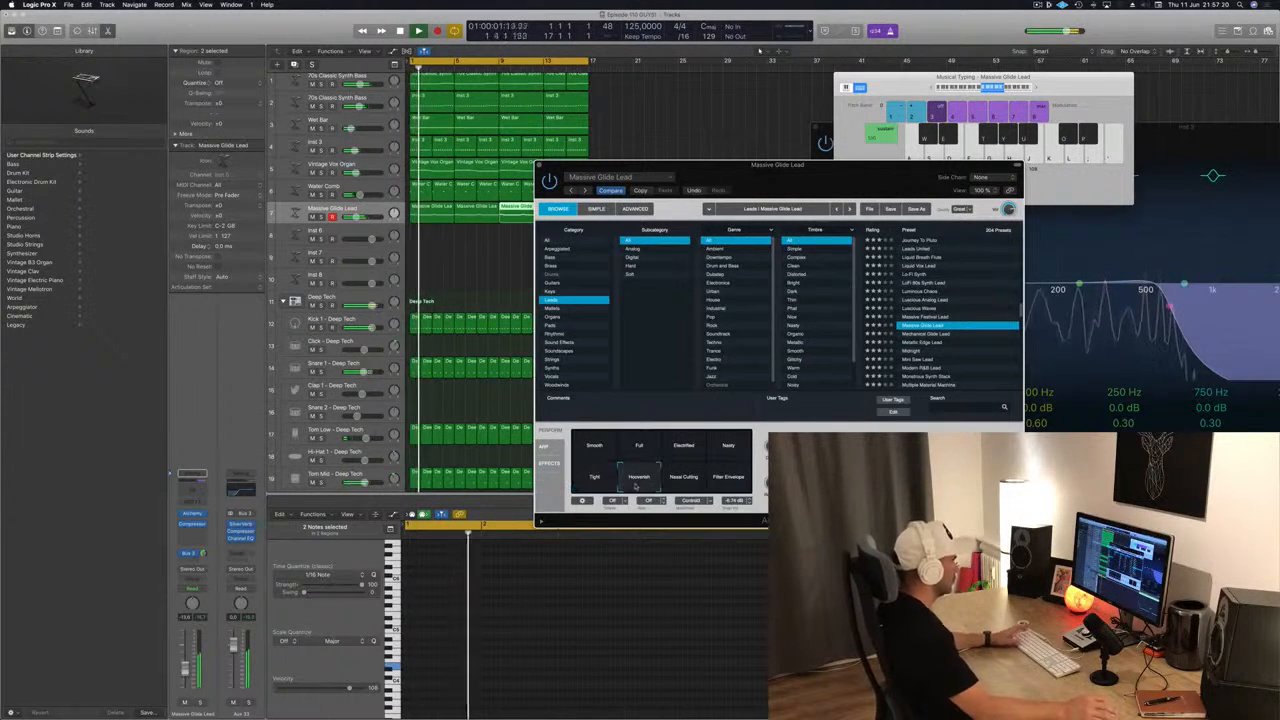
left_click(674, 482)
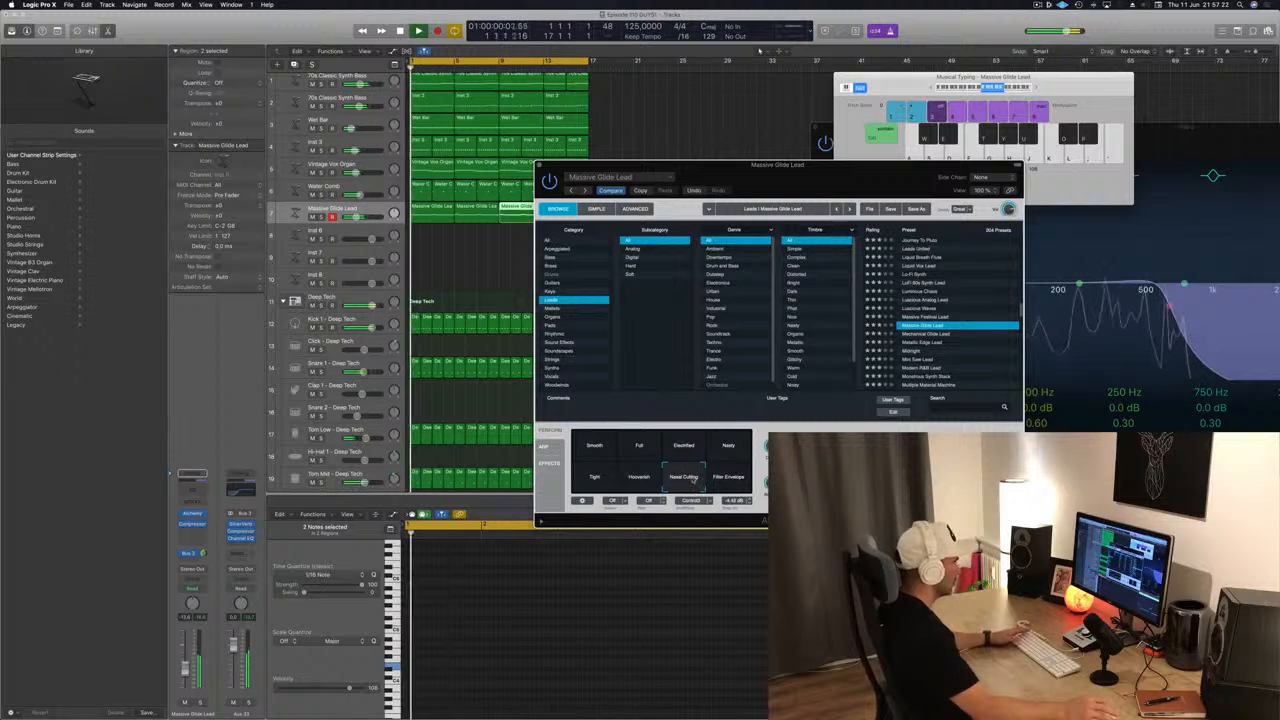
left_click(735, 482)
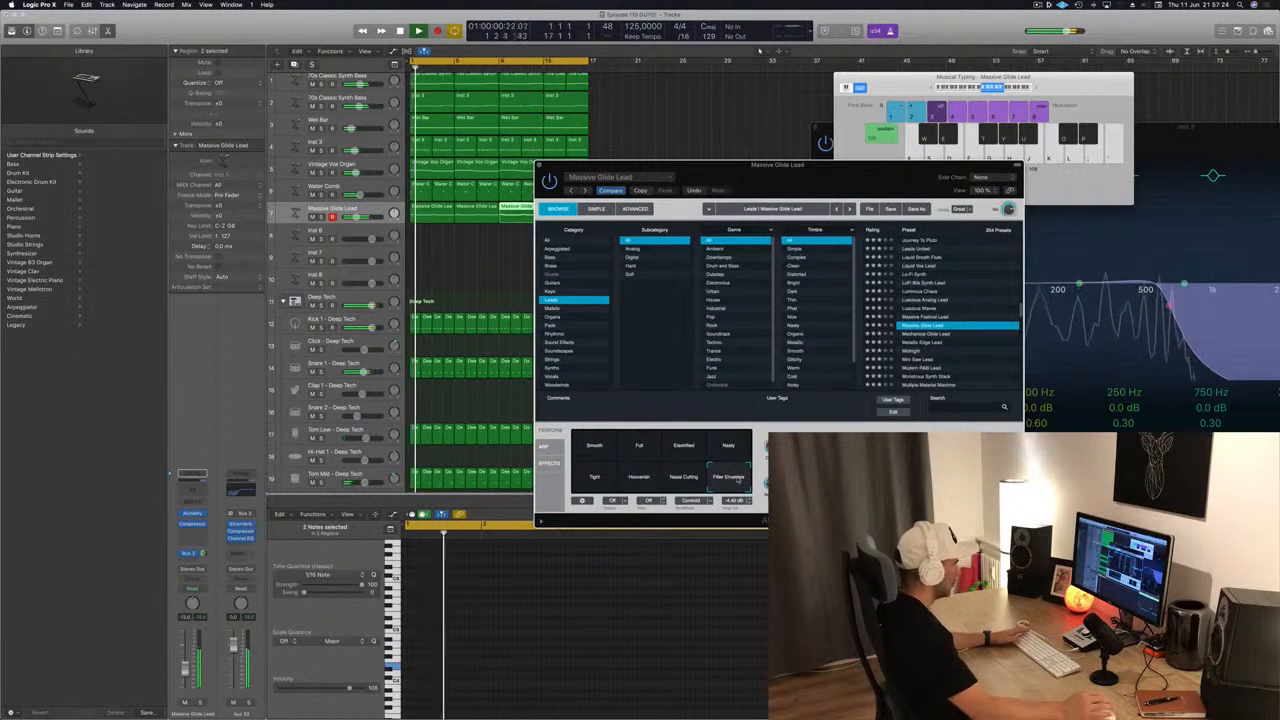
left_click(639, 456)
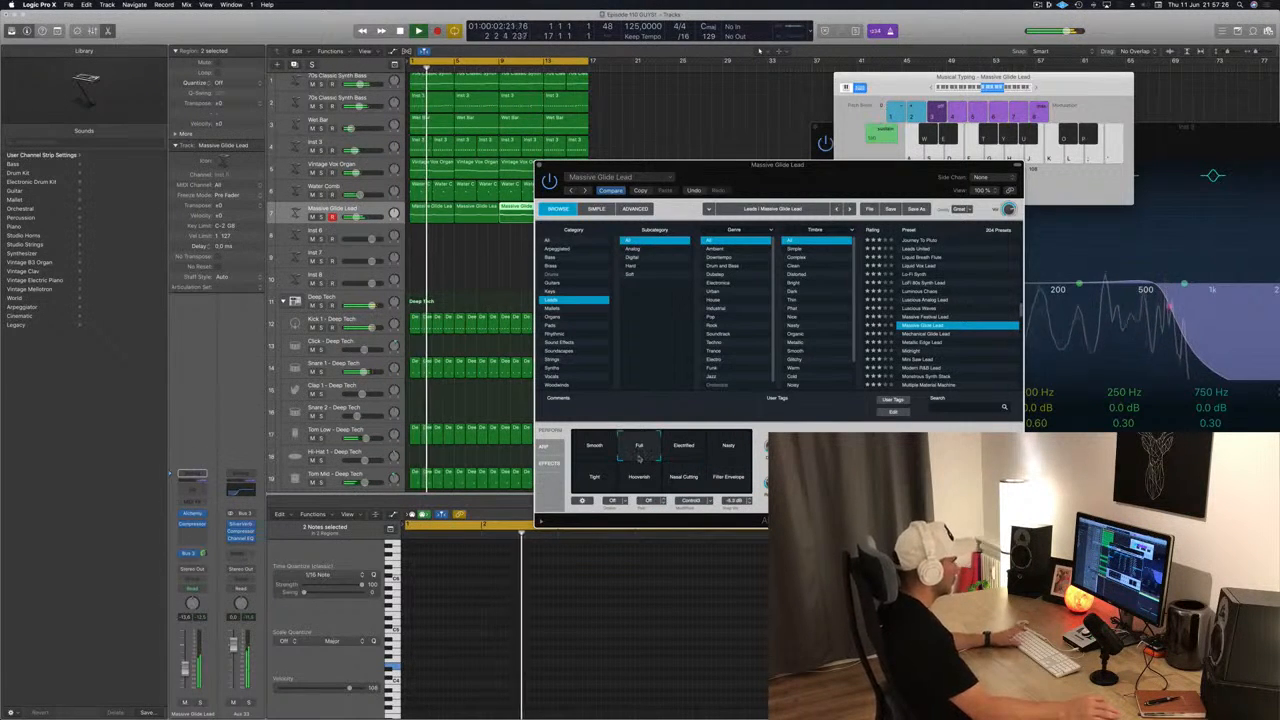
left_click(684, 455)
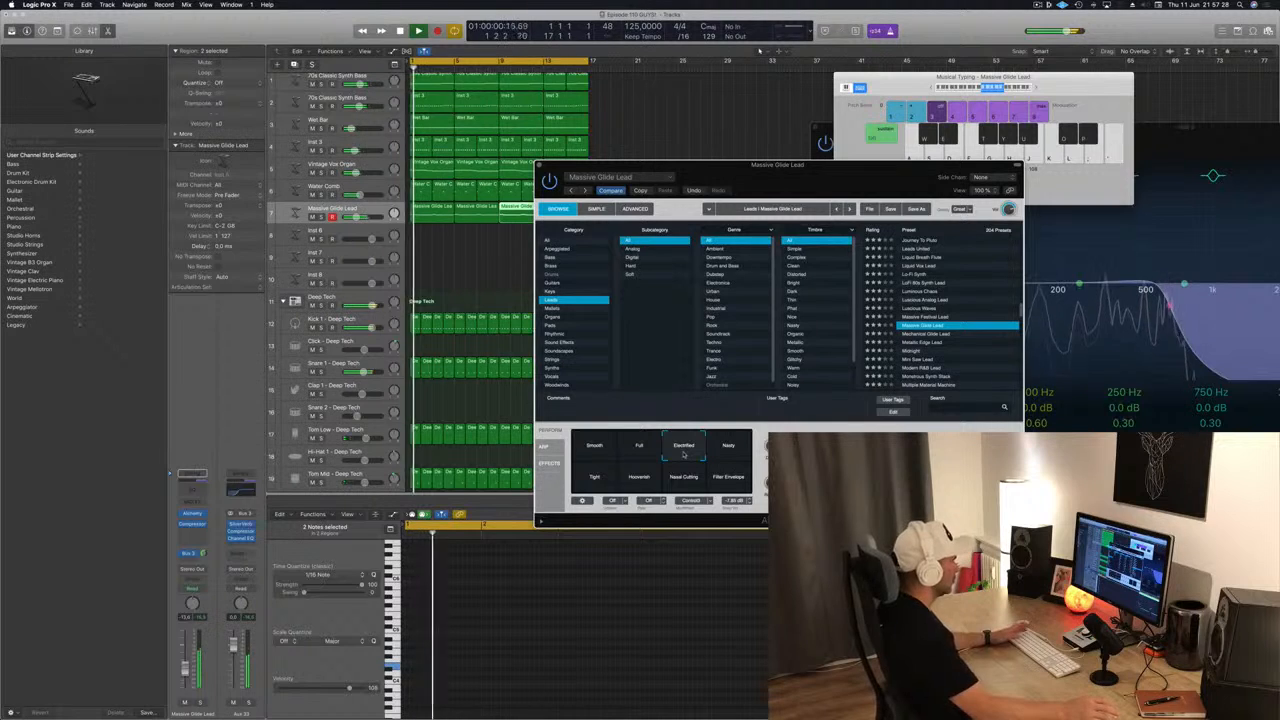
Choose the Smooth performance snapshot for the Massive Glide Lead, close Alchemy and replay the loop from bar 1.
left_click_drag(851, 166, 770, 217)
key("super+w")
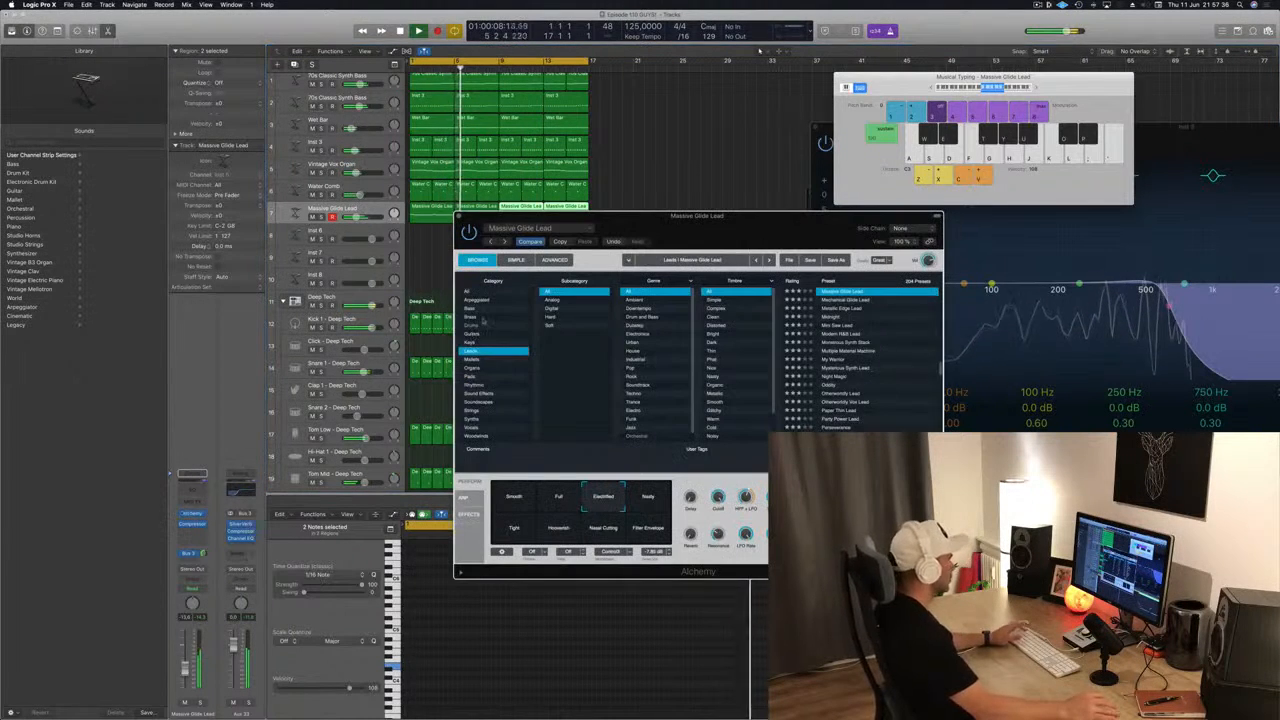
key("Return")
left_click(513, 510)
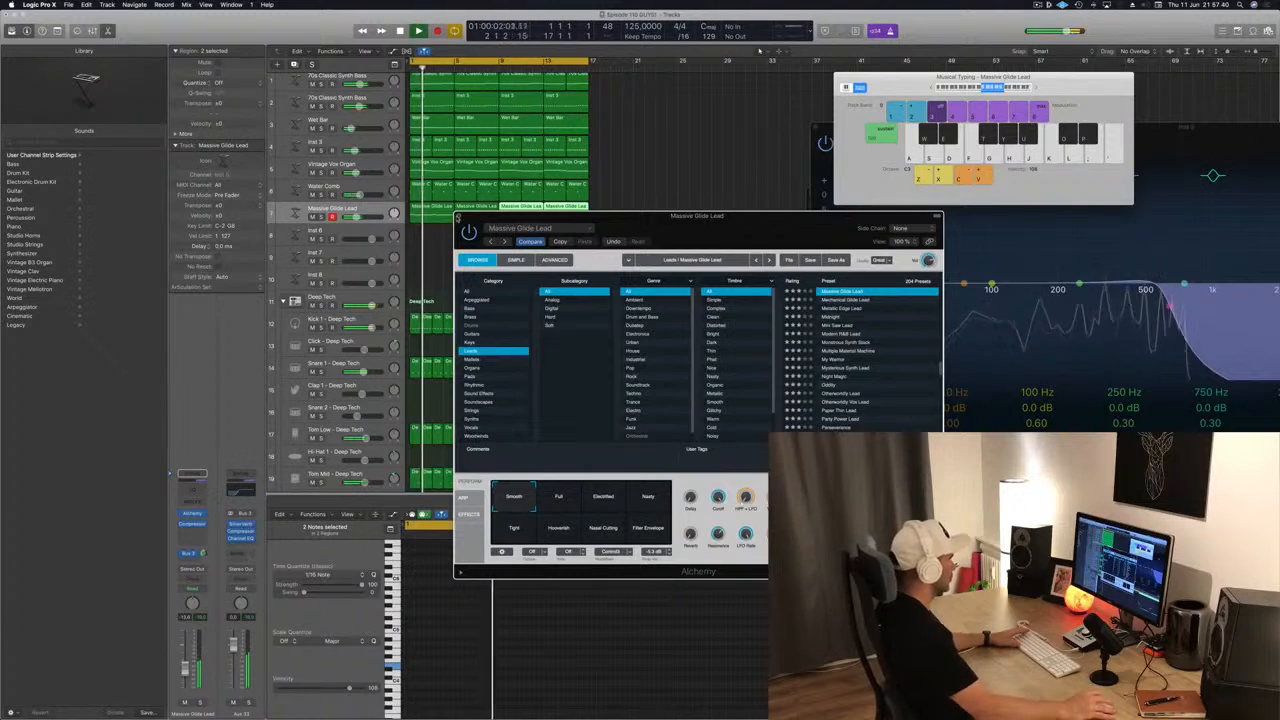
left_click(458, 217)
key("Return")
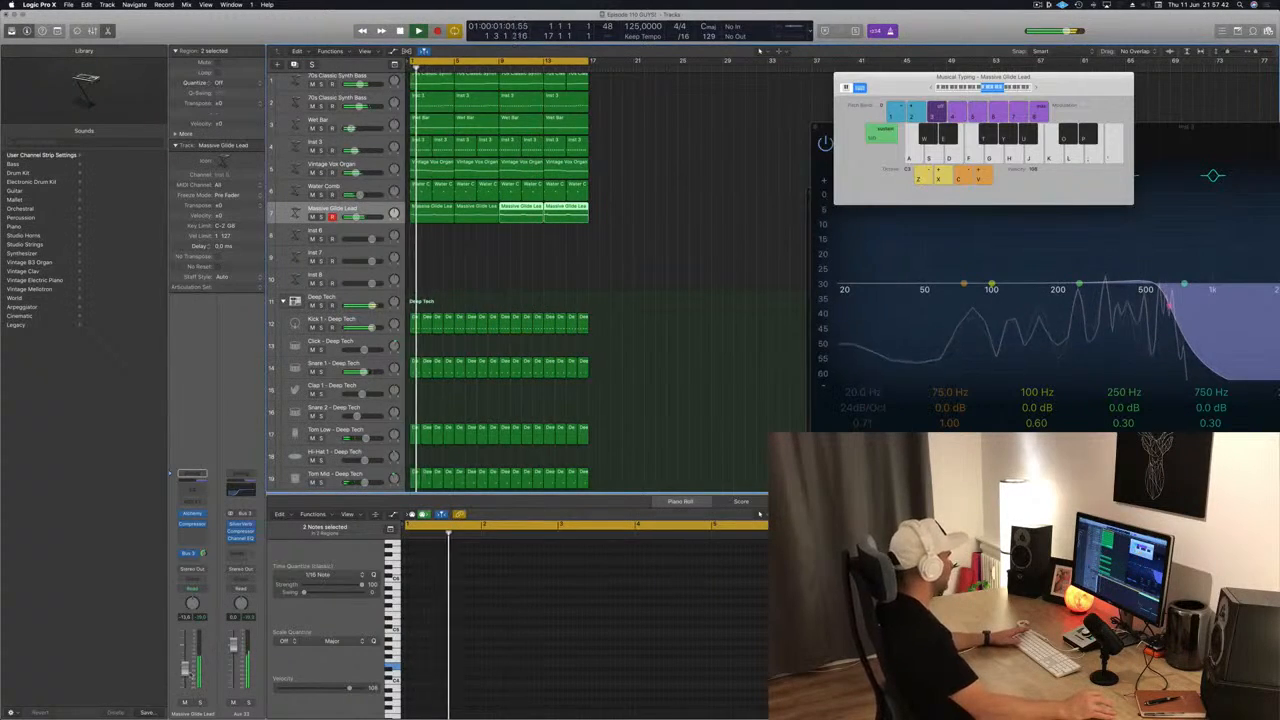